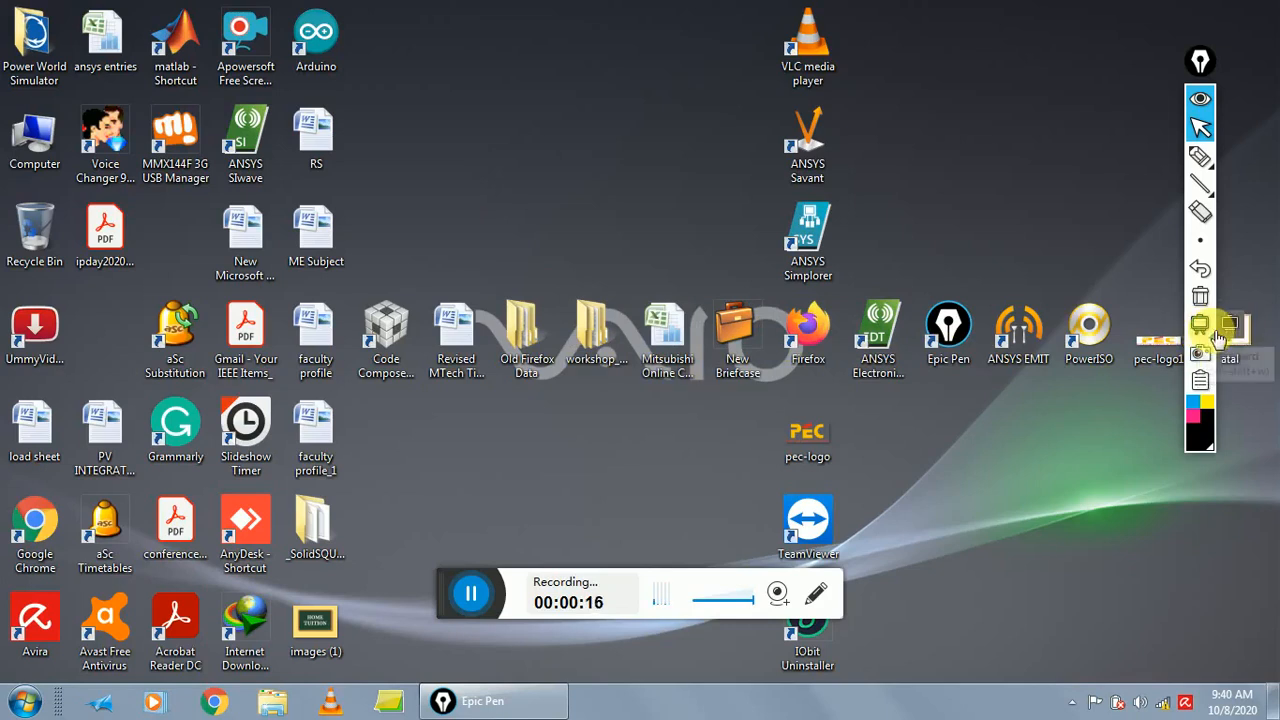
- Open a blank whiteboard and sketch a transformer core as a large rectangle containing two upright window rectangles side by side
click(1214, 332)
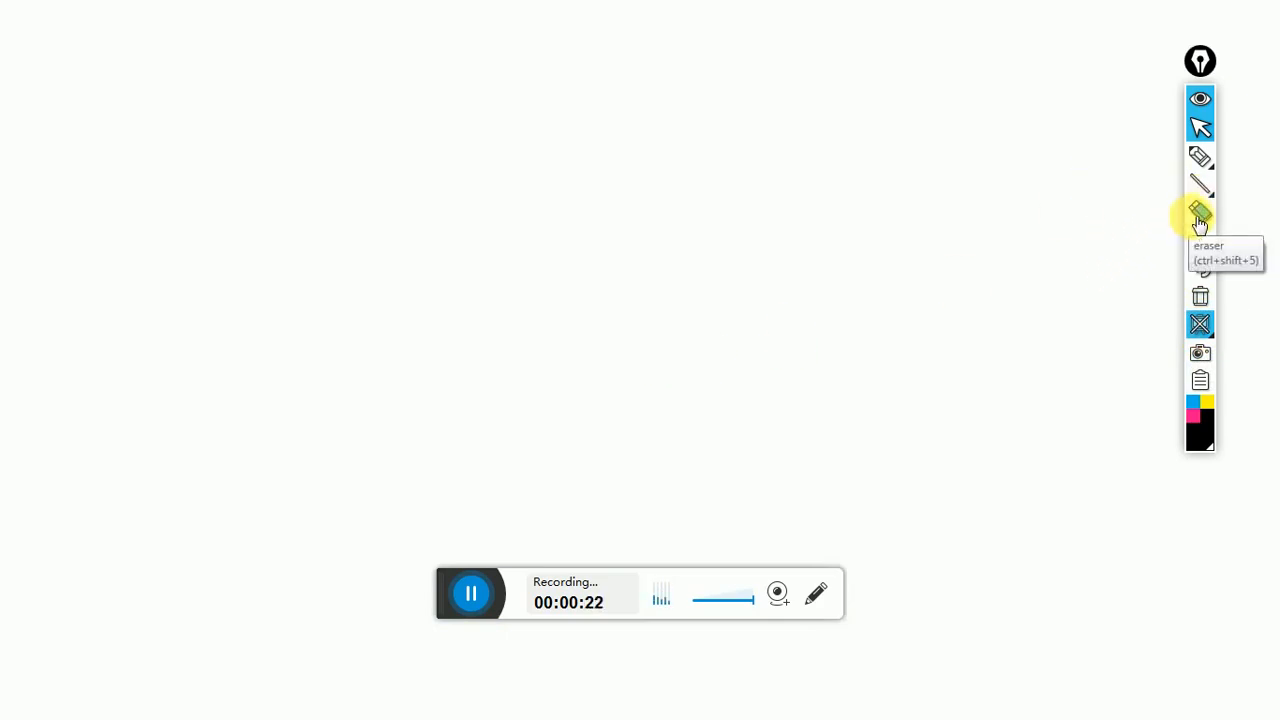
mouse_move(1204, 185)
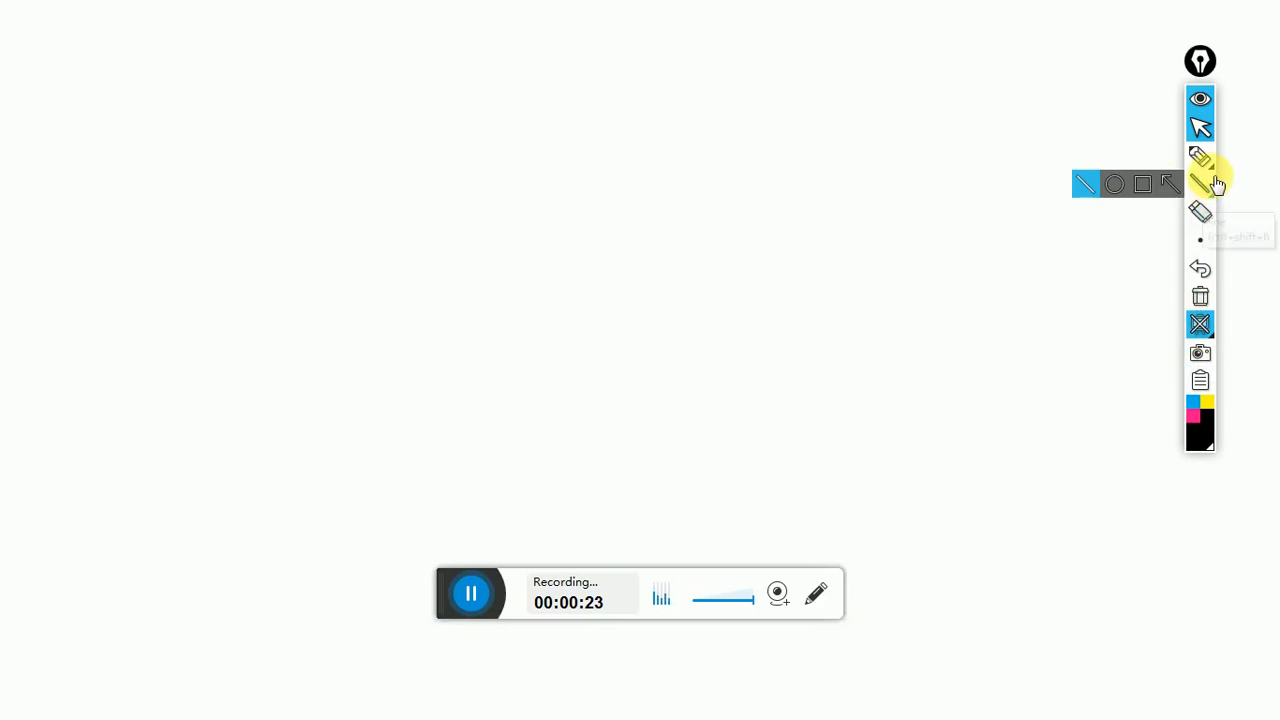
click(1148, 190)
drag(449, 206, 794, 429)
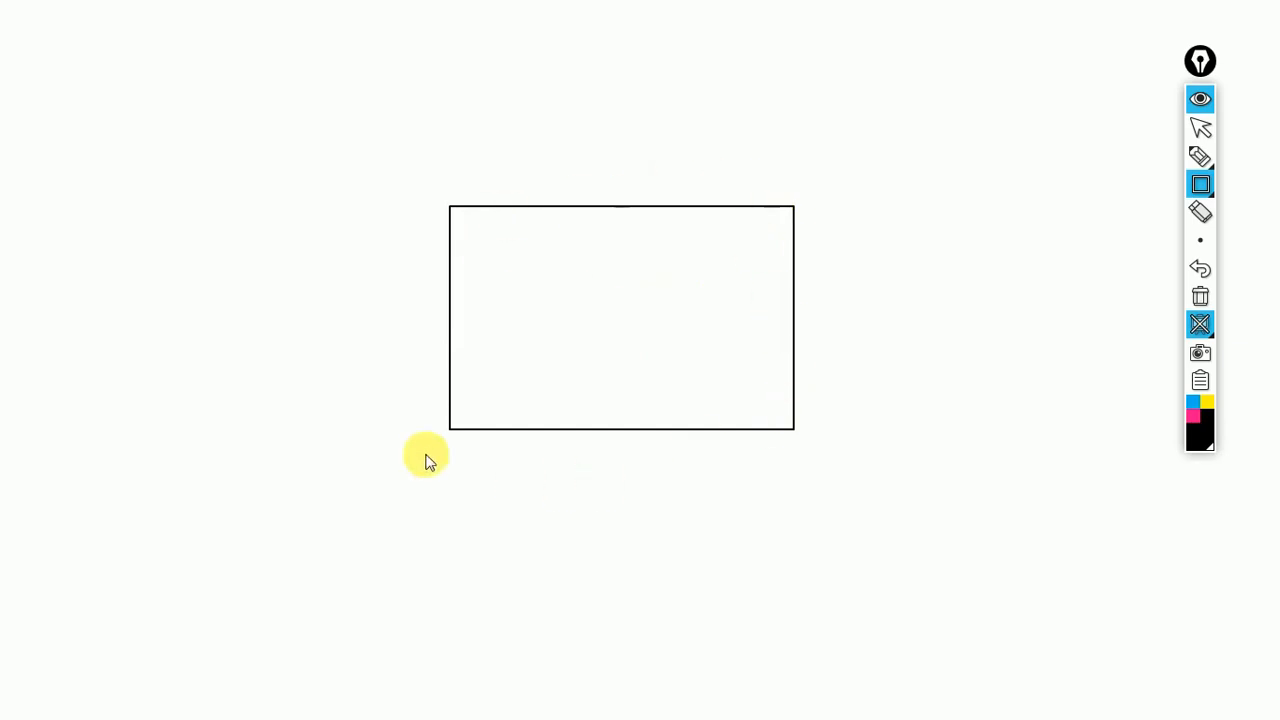
mouse_move(1205, 194)
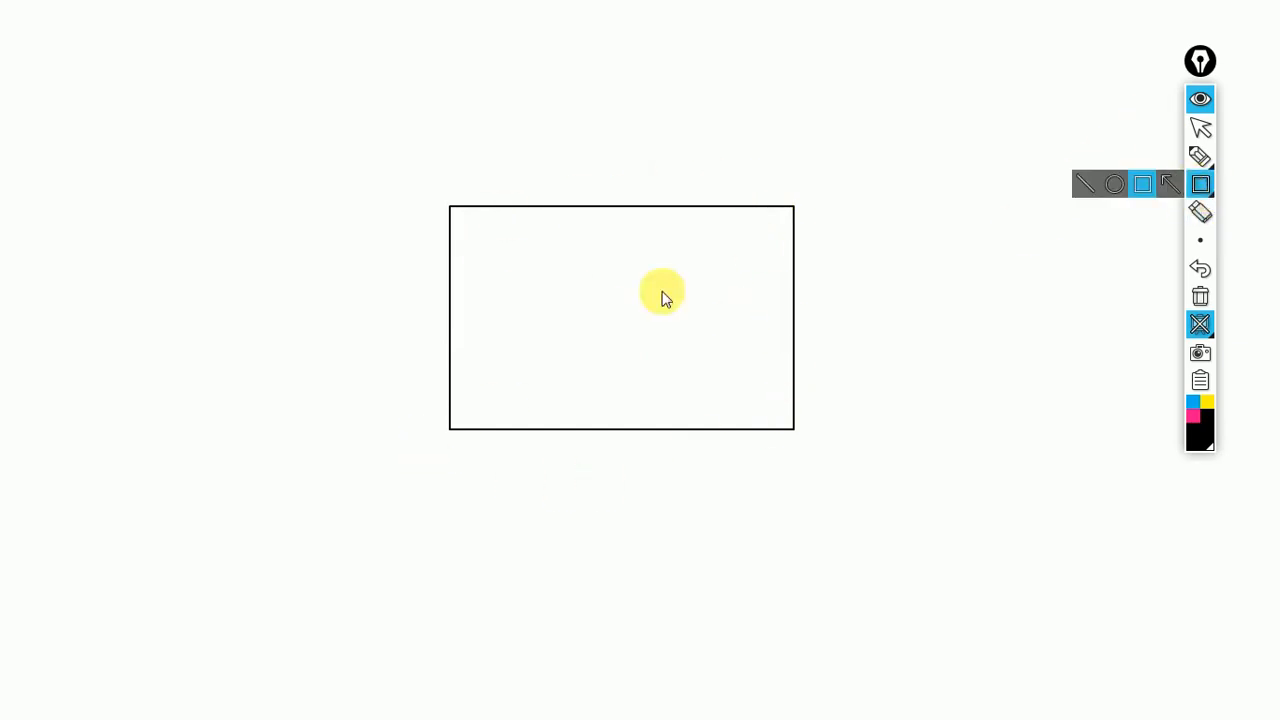
drag(519, 255, 592, 389)
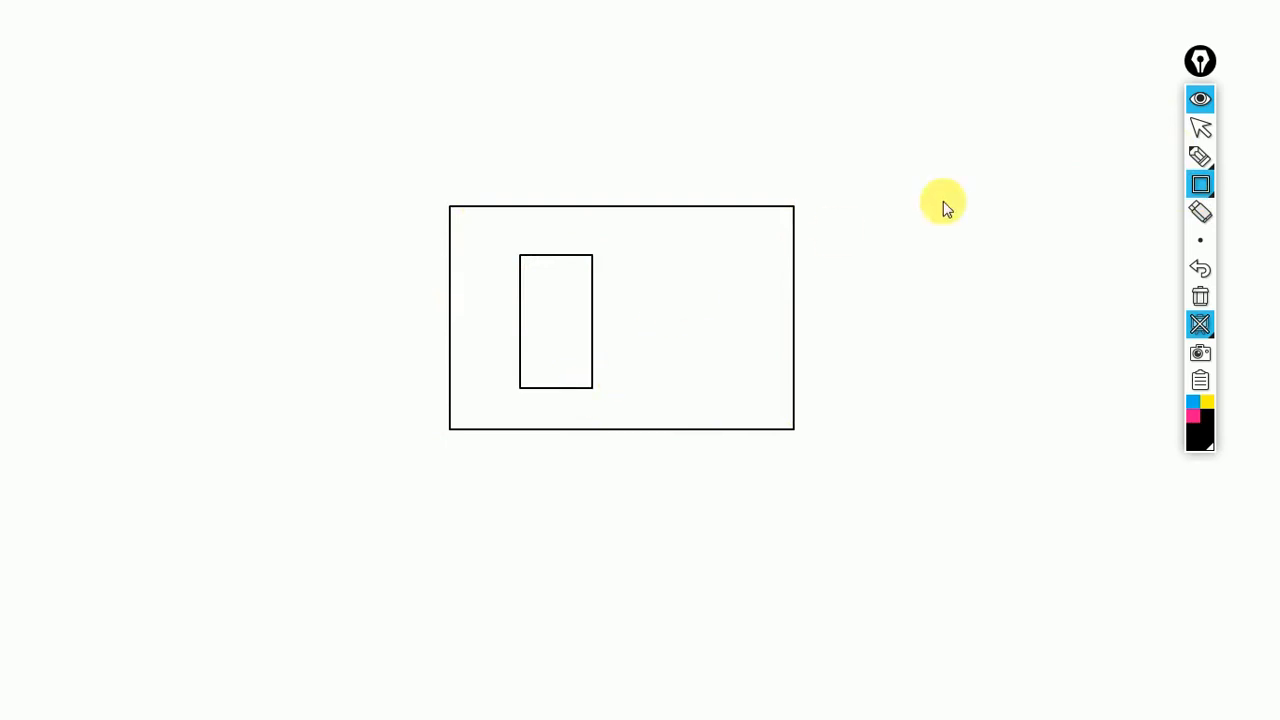
mouse_move(1205, 194)
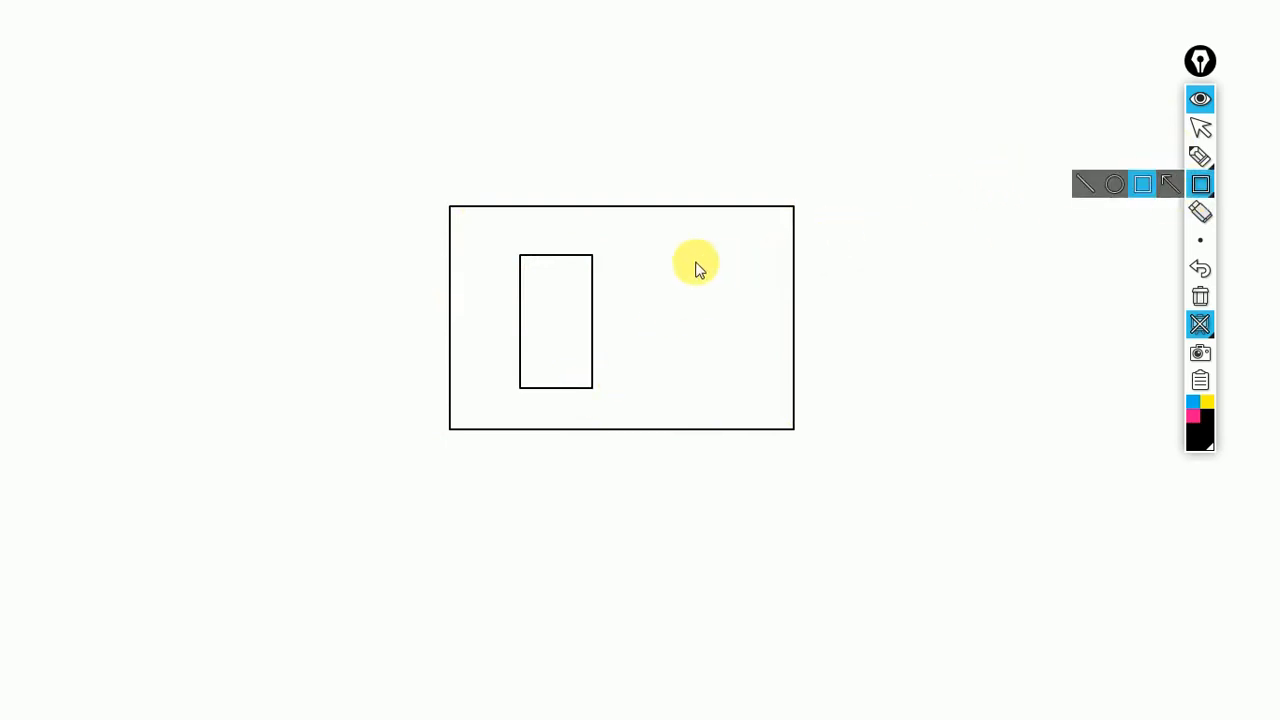
drag(674, 258, 738, 385)
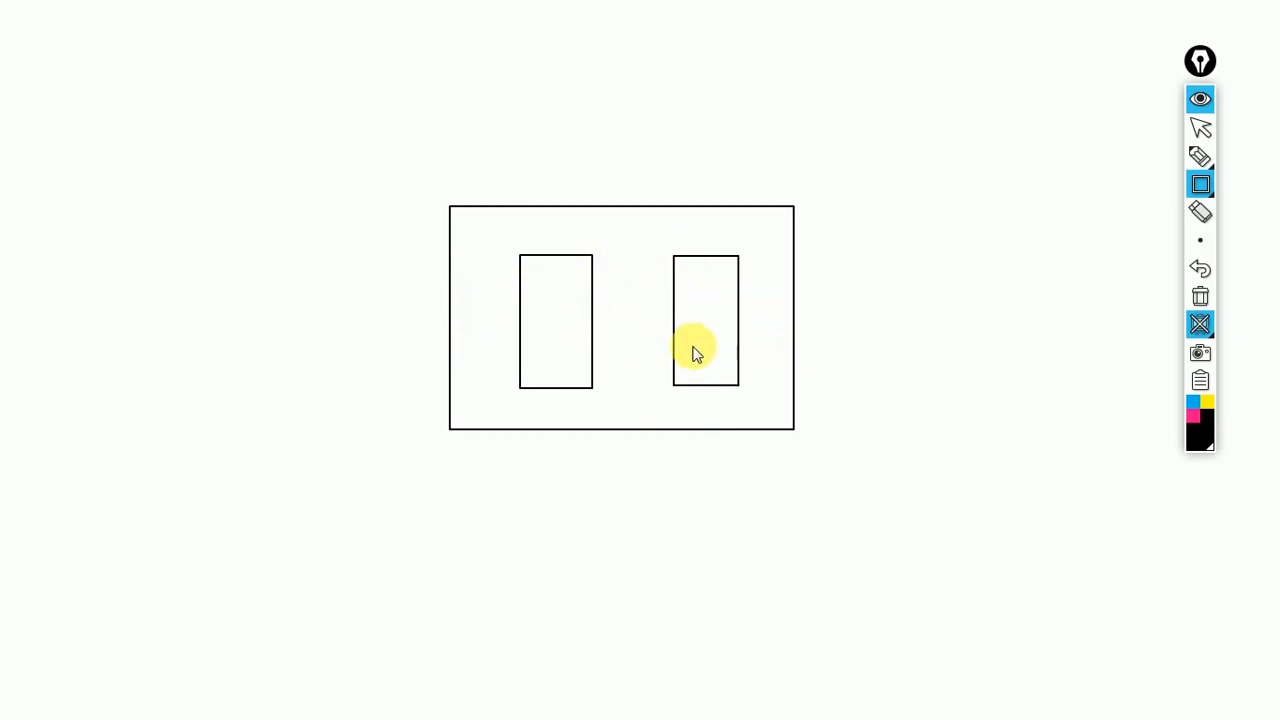
- Handwrite the labels LV and H.V just outside the core's right limb with the pen
click(1200, 156)
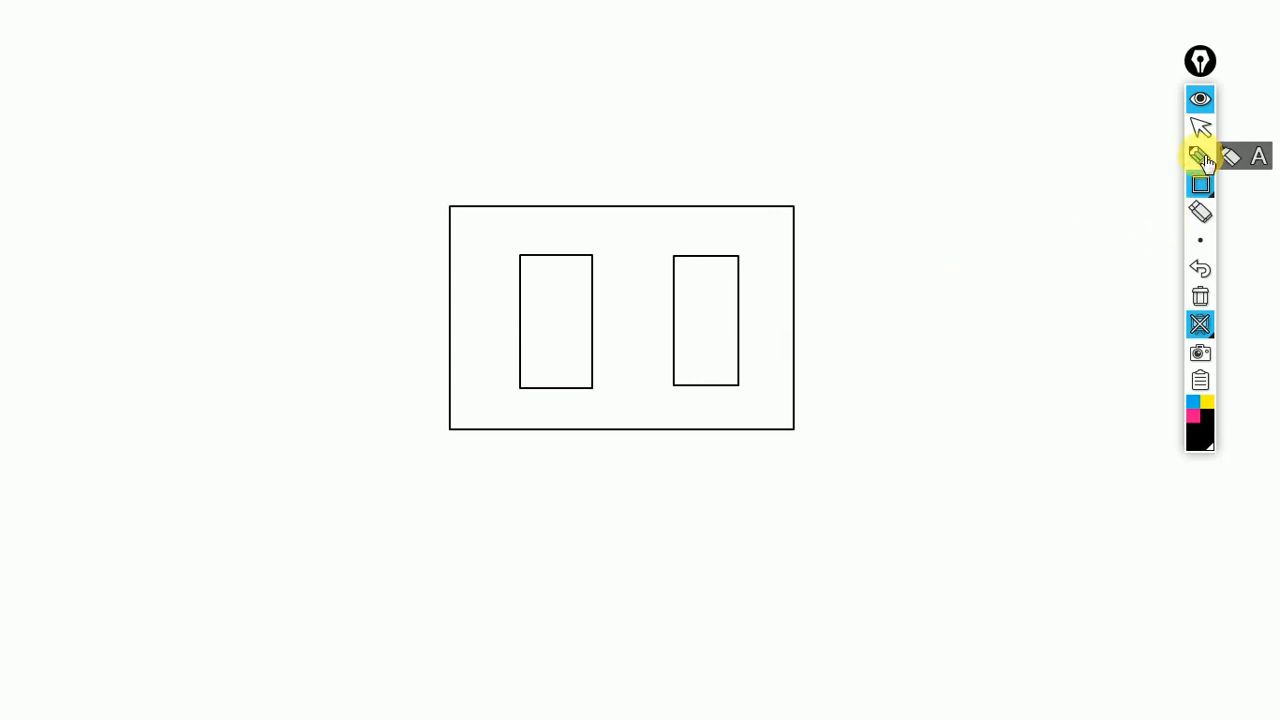
mouse_move(797, 298)
mouse_down()
mouse_move(808, 320)
mouse_move(831, 295)
mouse_move(847, 310)
mouse_move(861, 294)
mouse_move(858, 311)
mouse_move(891, 291)
mouse_up()
click(871, 307)
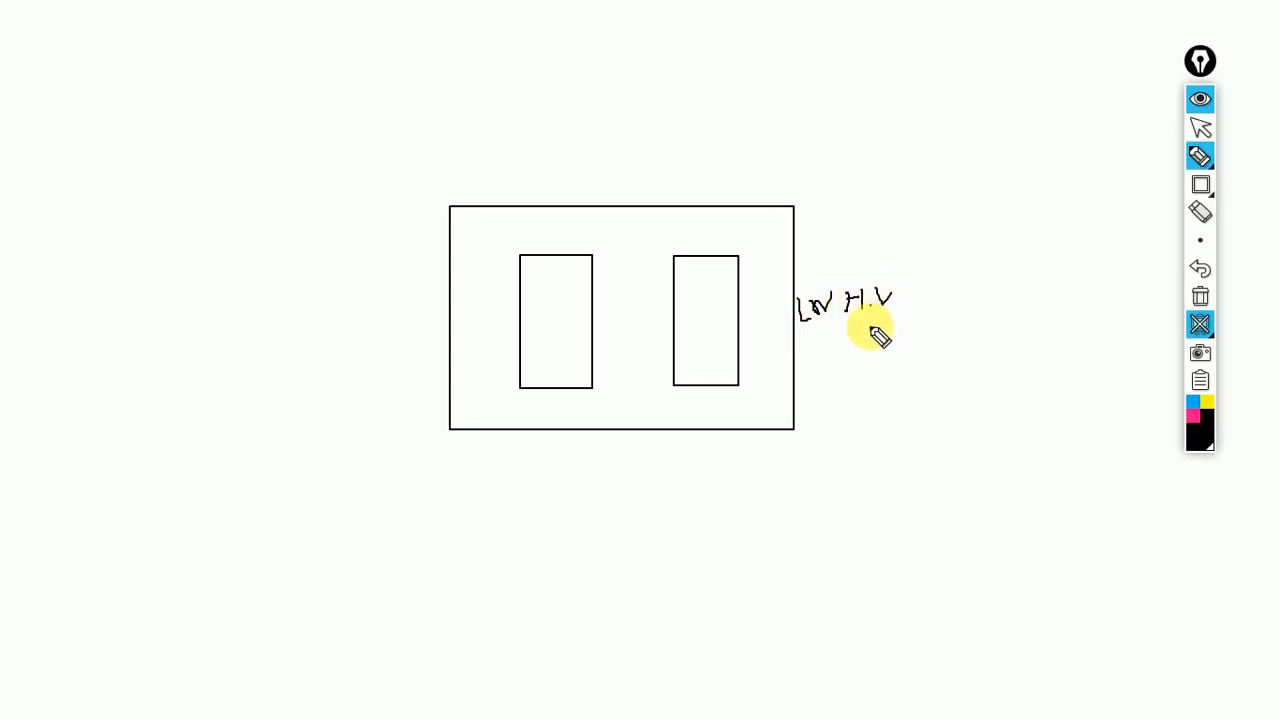
- Sketch the LV and HV windings as narrow upright rectangles, one pair inside the right window and one pair outside the right limb
click(1200, 184)
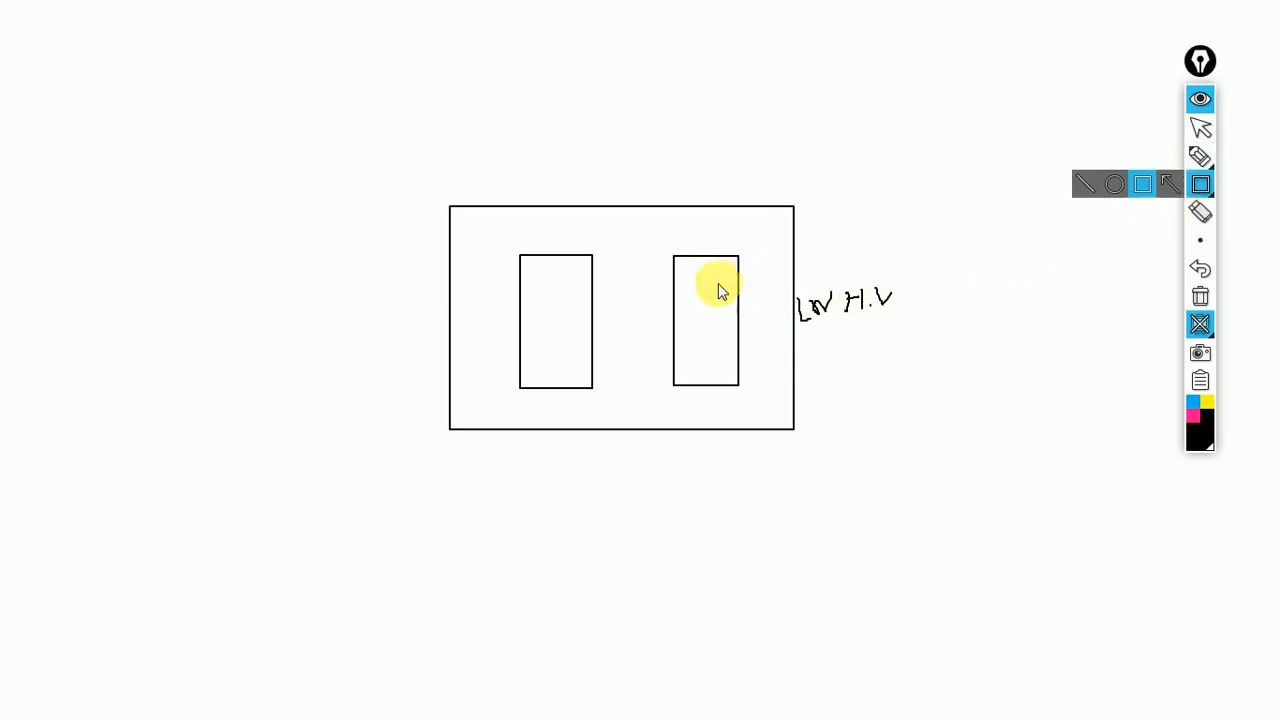
drag(722, 277, 735, 370)
click(1201, 184)
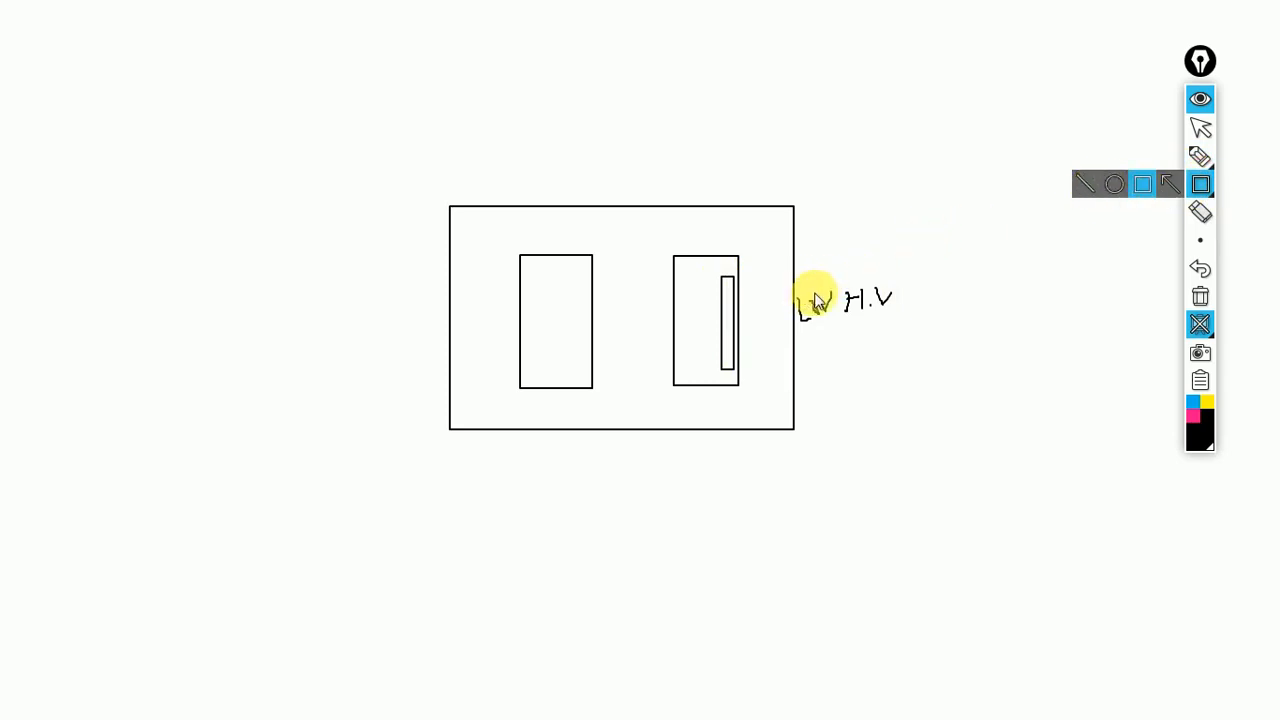
drag(799, 282, 812, 375)
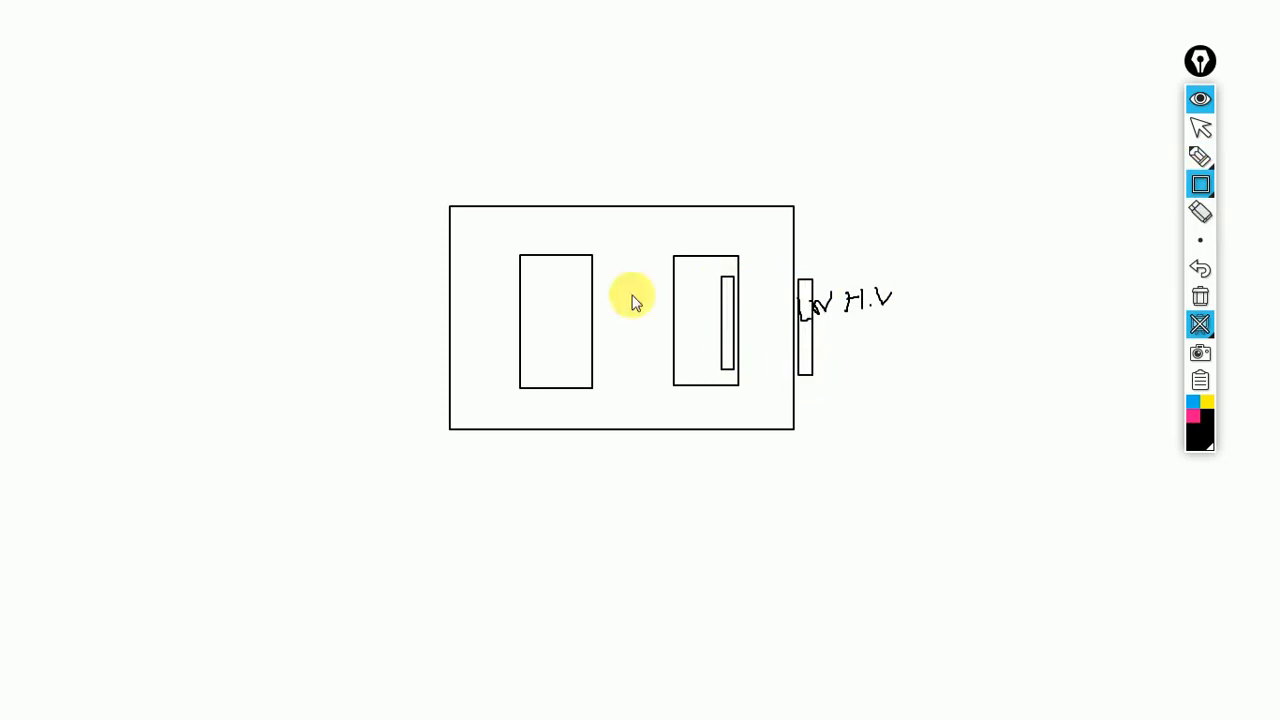
click(1199, 183)
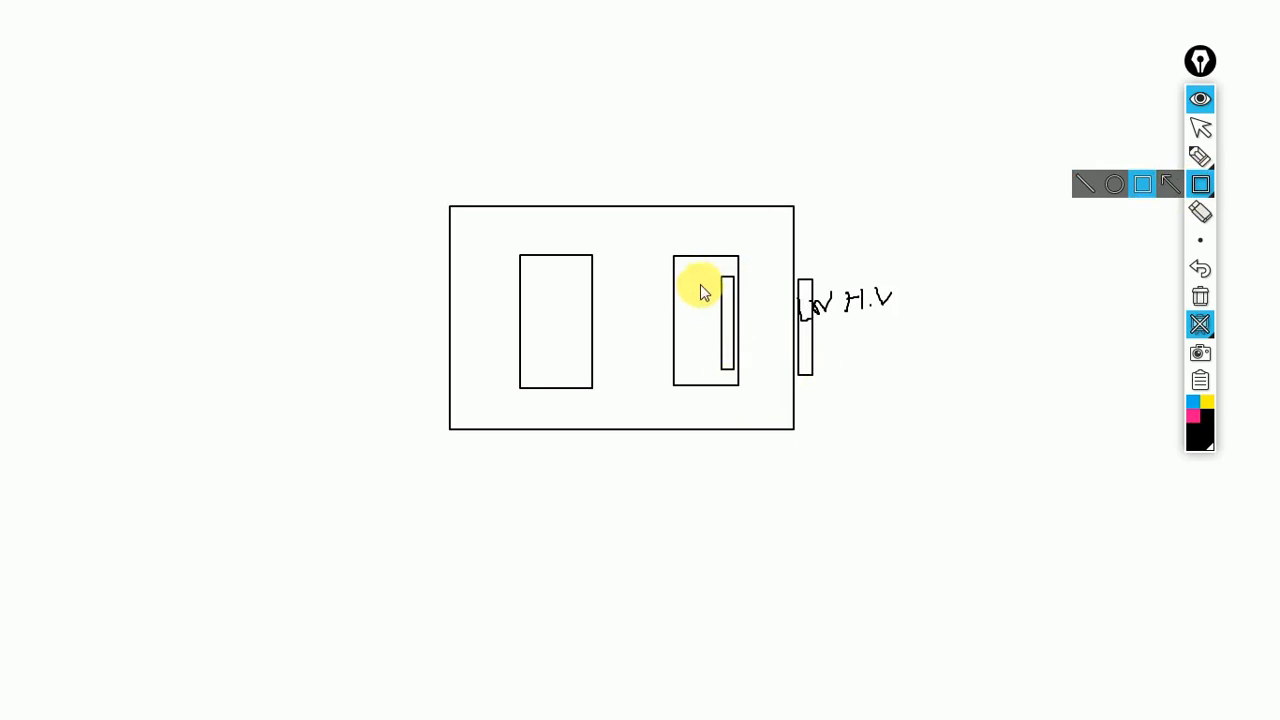
drag(691, 270, 713, 375)
drag(819, 267, 845, 380)
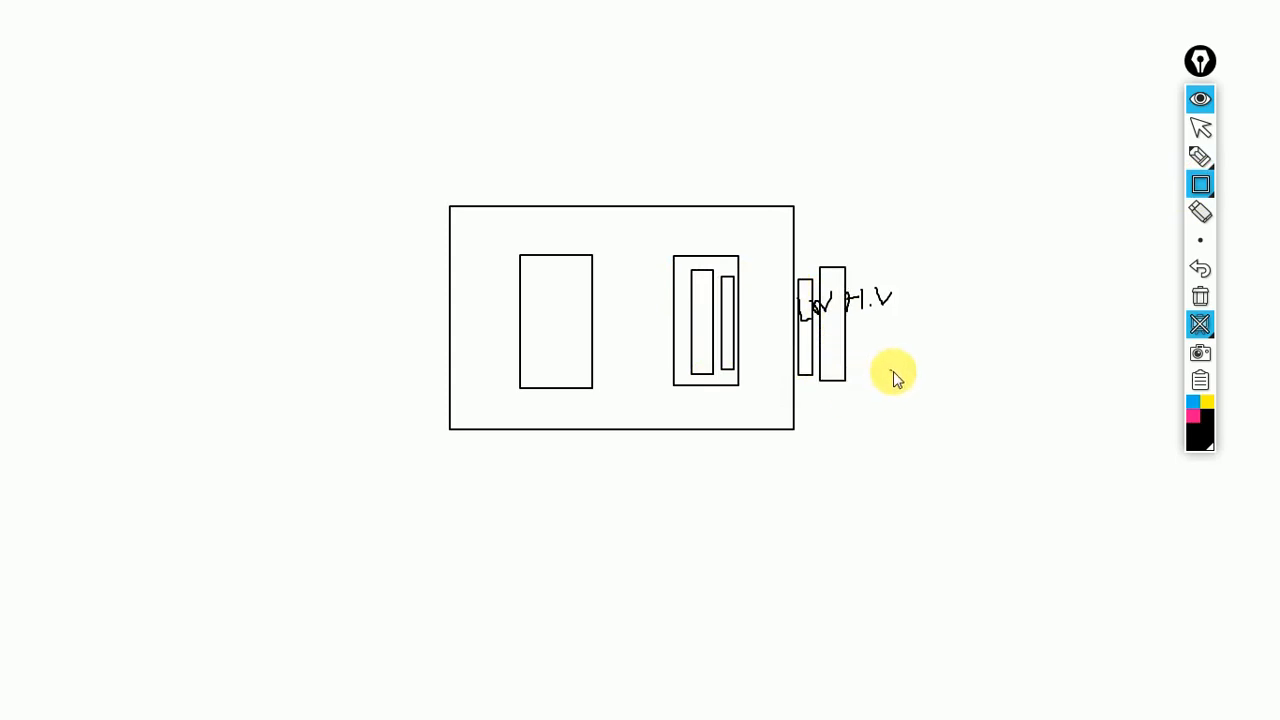
click(891, 370)
- Close the whiteboard and erase the whole transformer sketch from the screen
click(1203, 323)
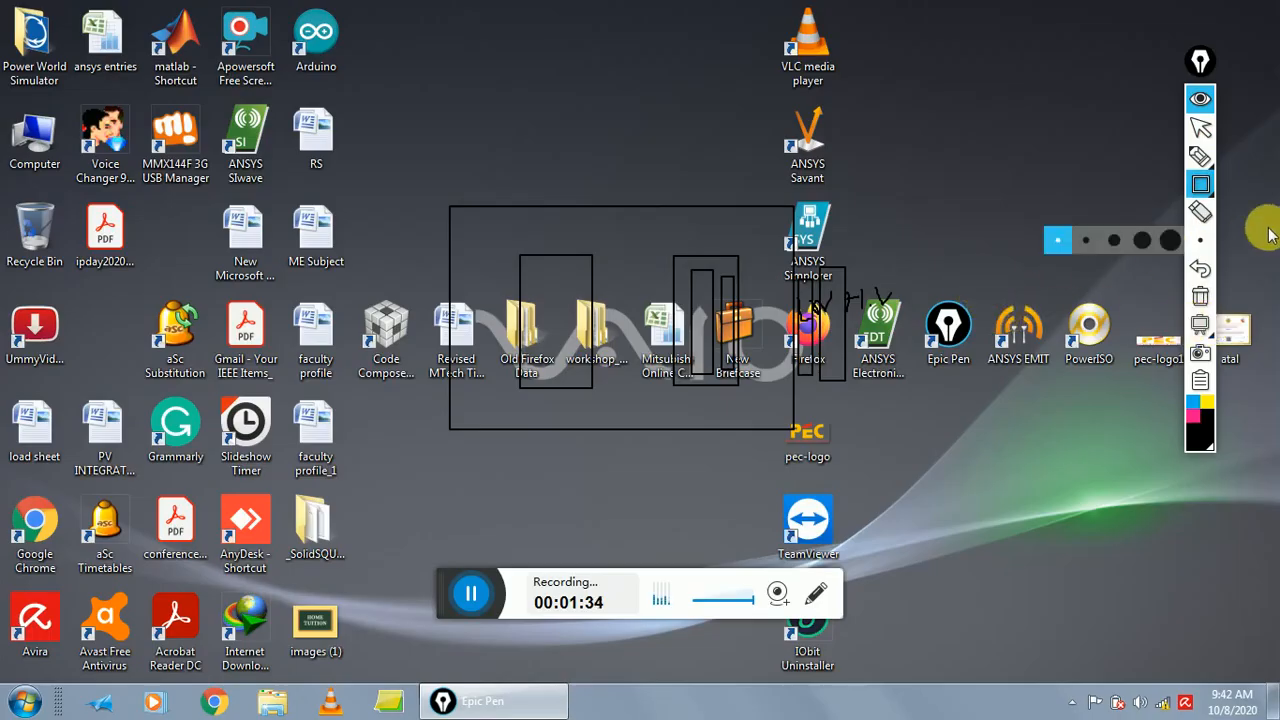
click(1199, 296)
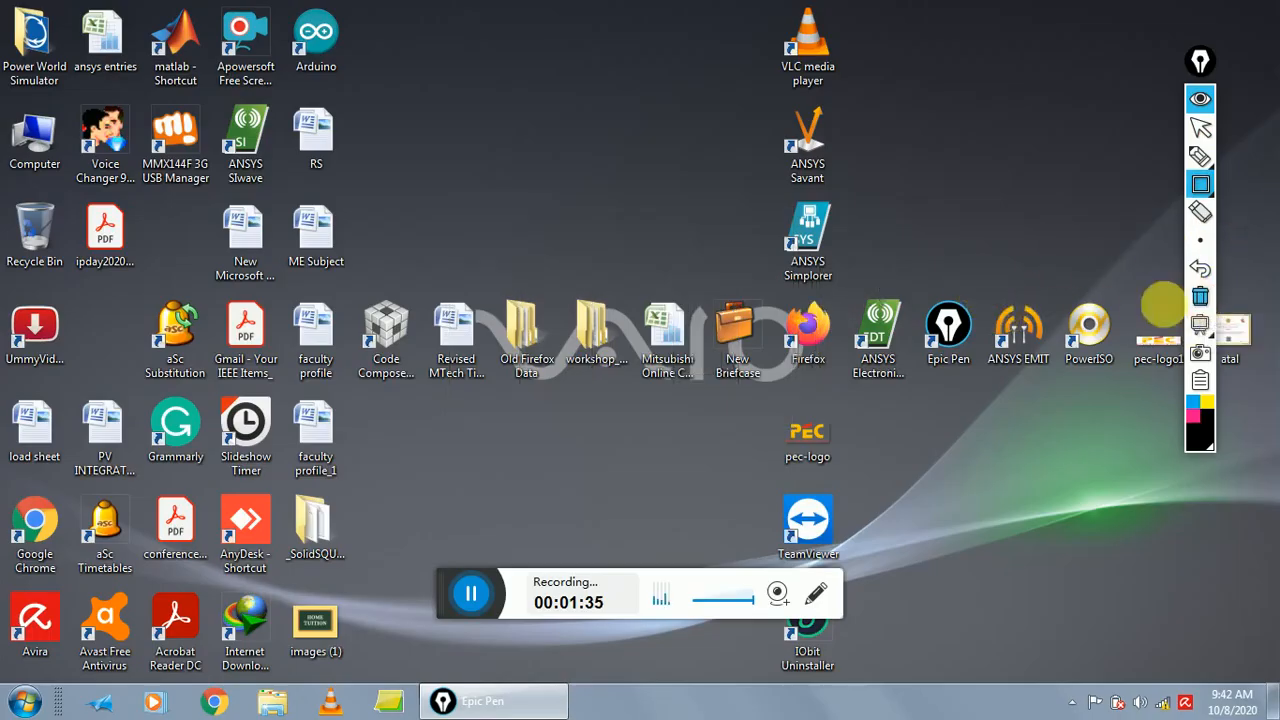
- Launch ANSYS Electronics Desktop, insert a Maxwell 2D design into the project and narrow the Project Manager to enlarge the modeling area
double_click(880, 330)
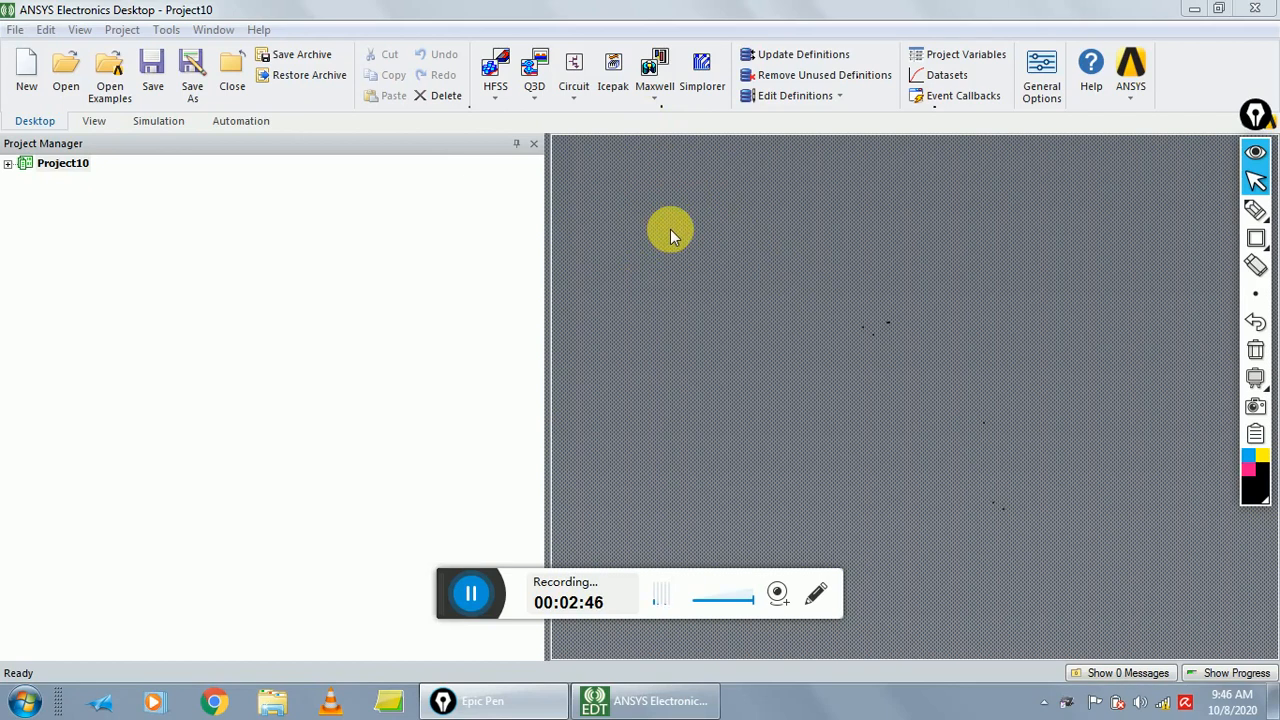
click(656, 100)
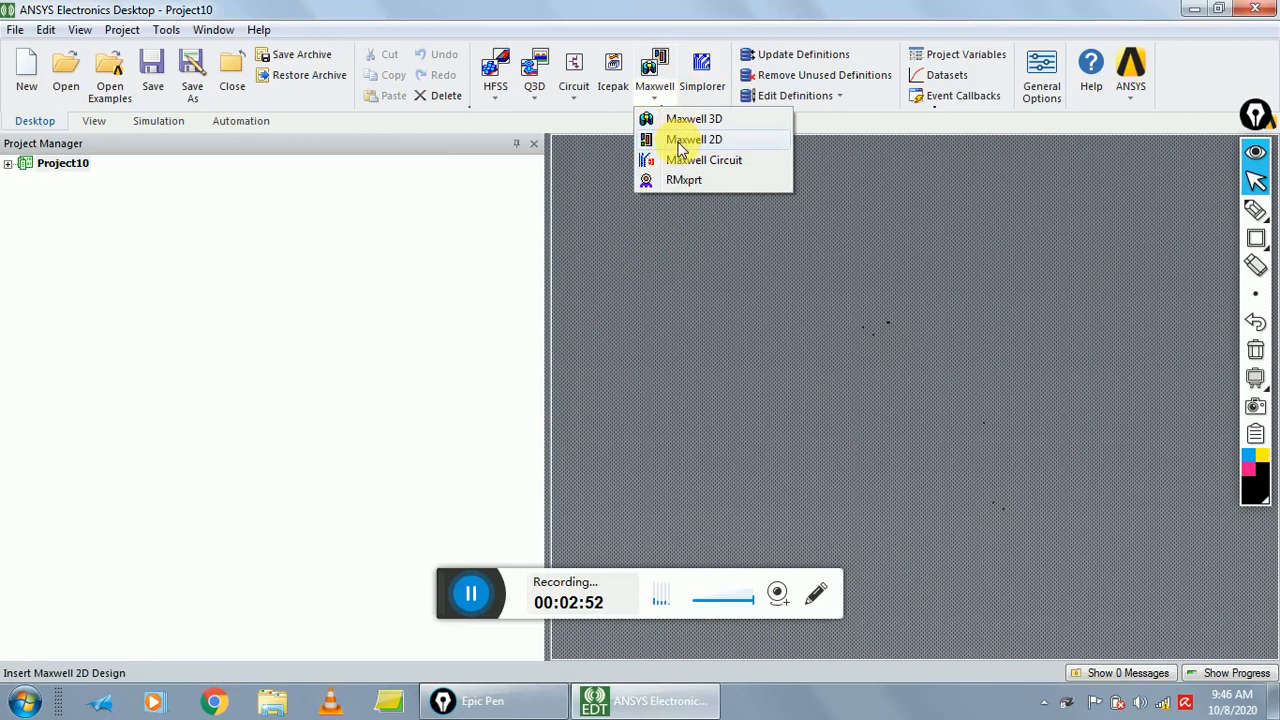
click(679, 143)
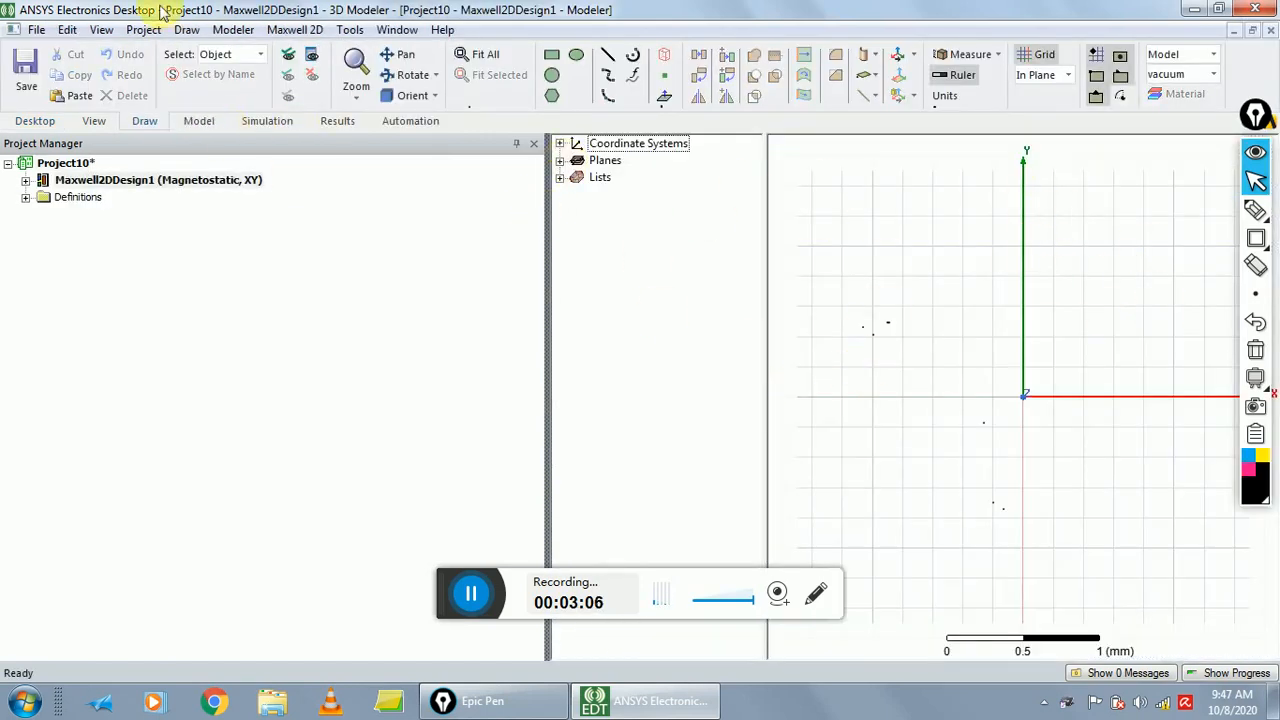
drag(548, 230, 200, 200)
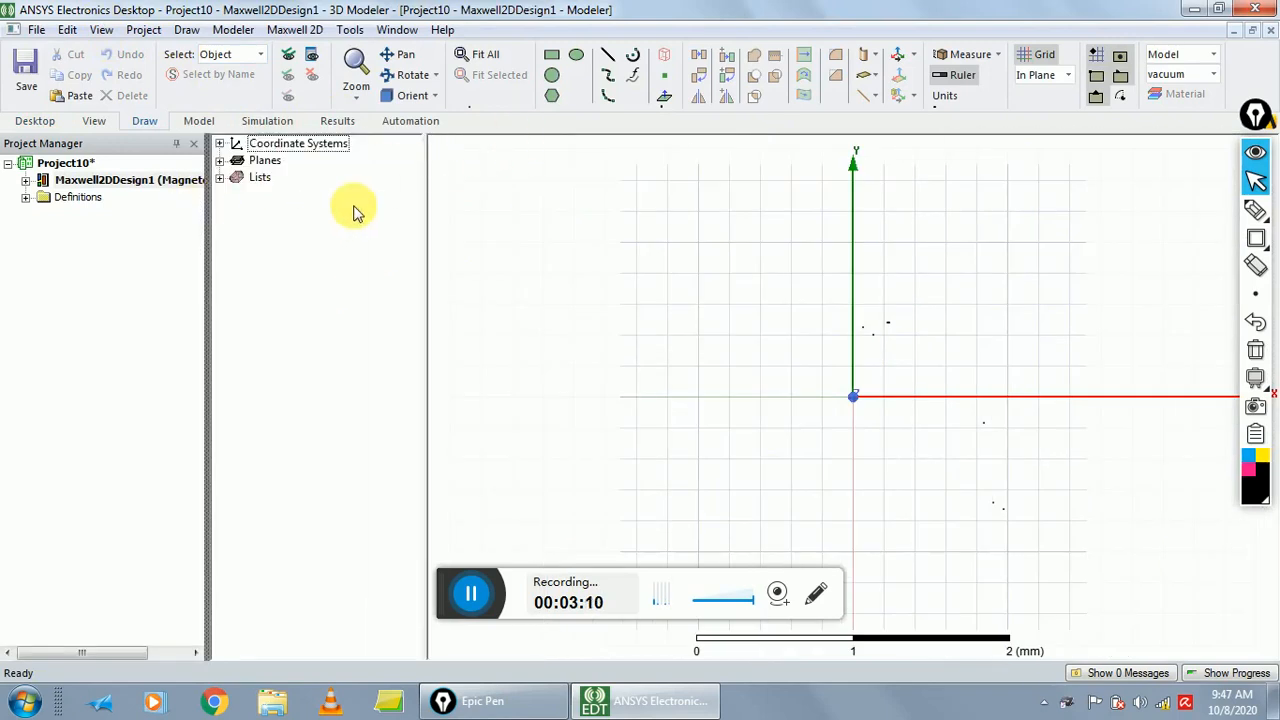
click(597, 577)
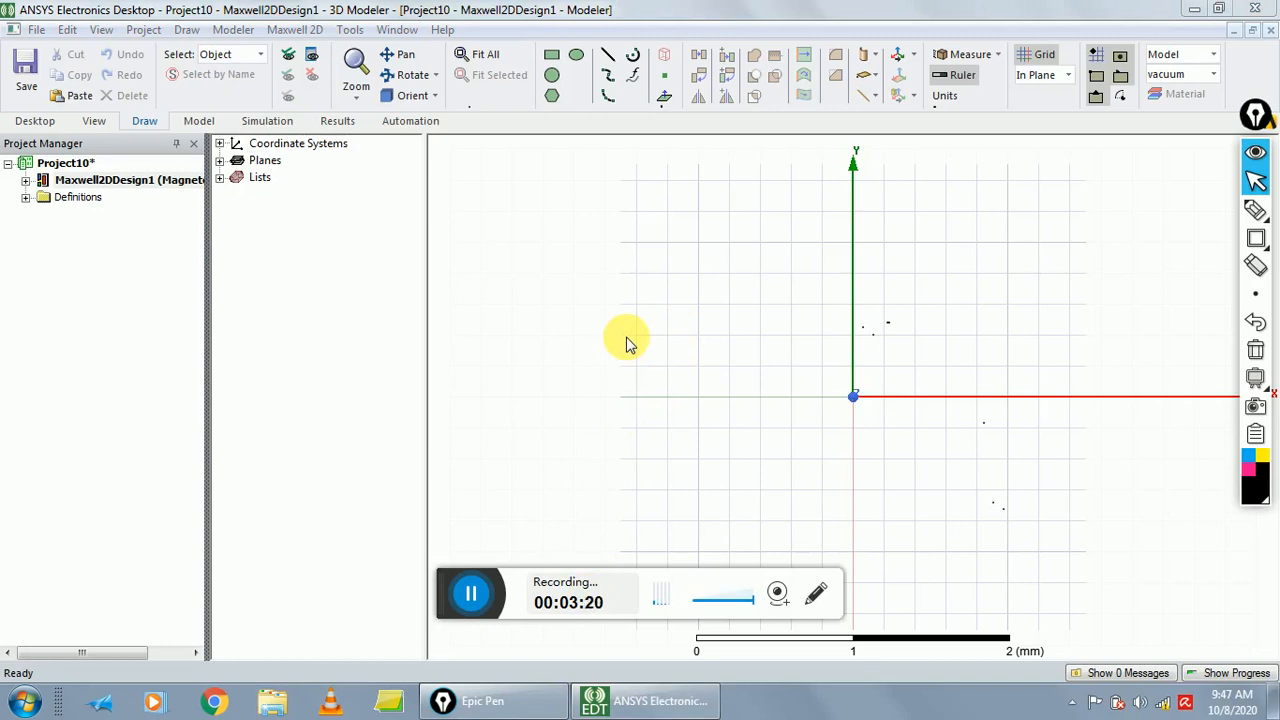
- Set the design's solution type to Eddy Current with Cartesian, XY geometry mode
click(298, 30)
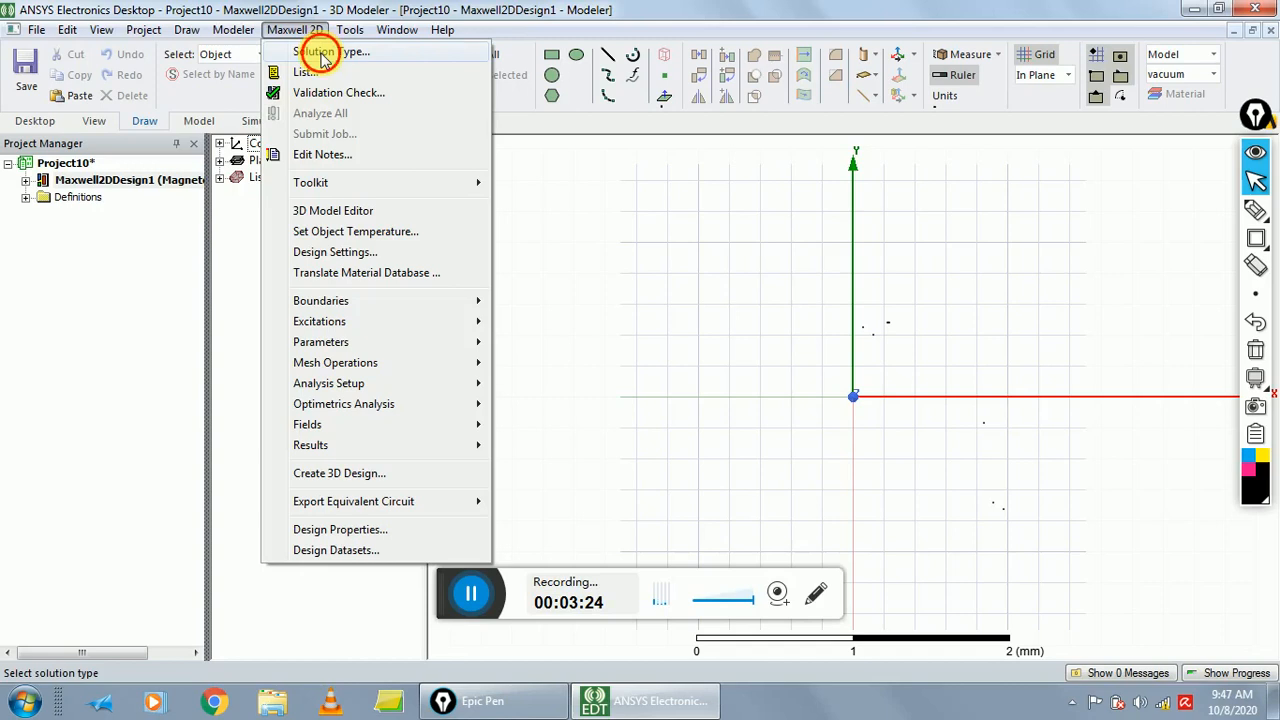
click(322, 55)
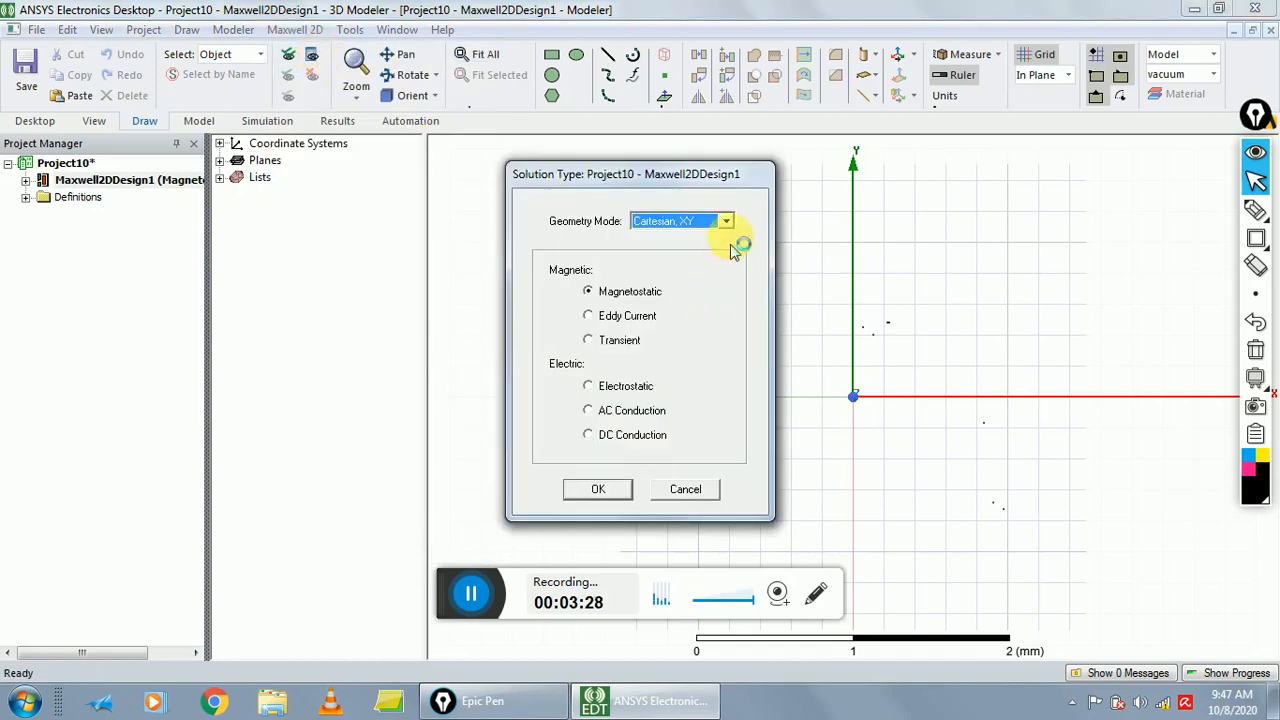
click(614, 328)
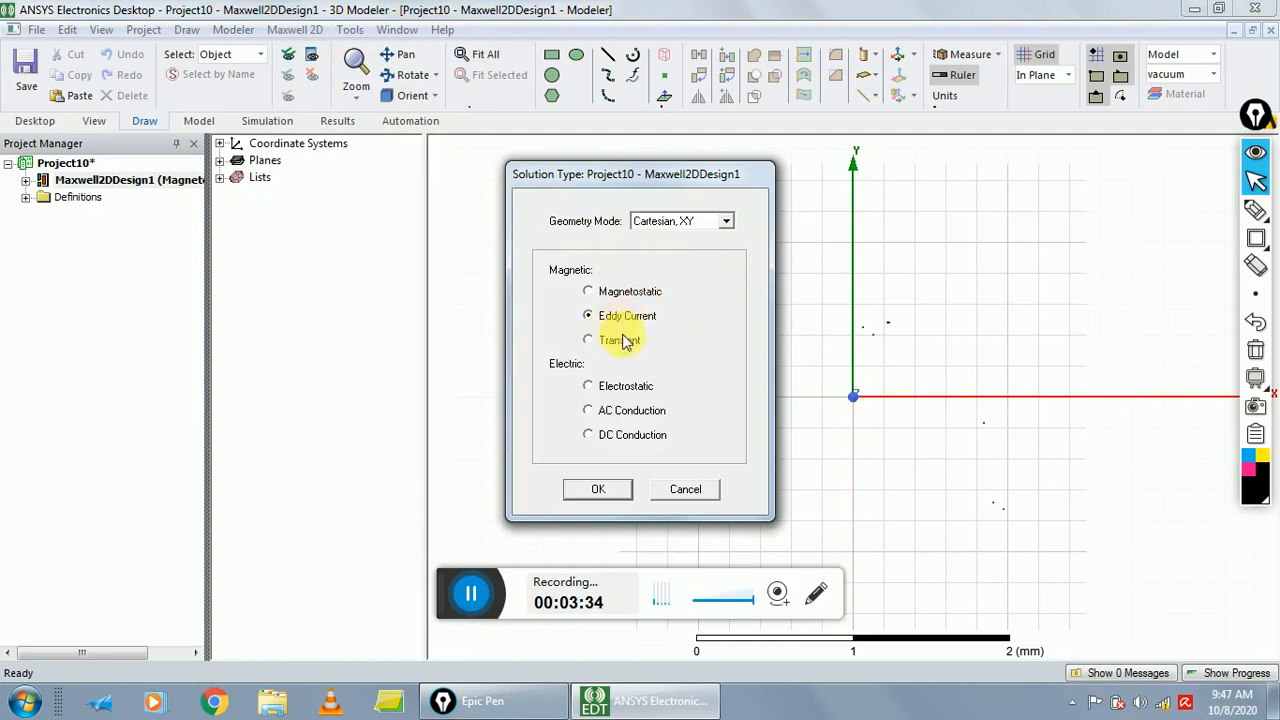
click(598, 489)
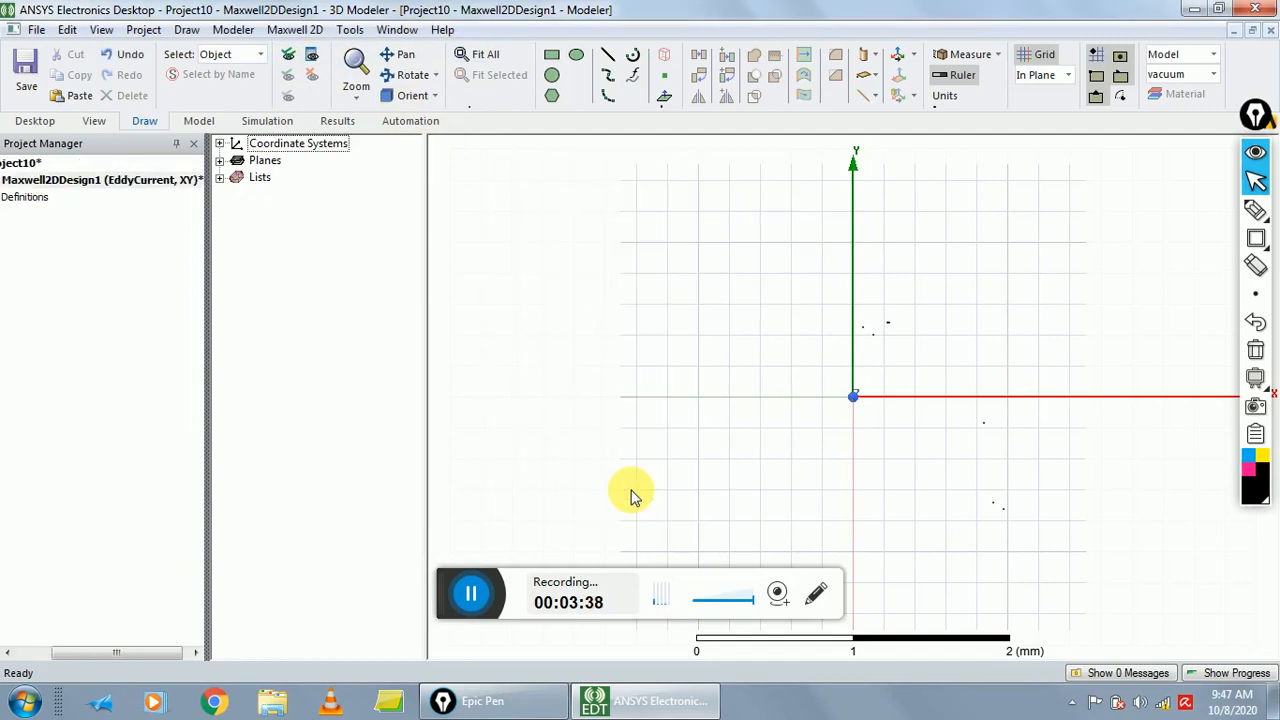
- Confirm mm as the model units without rescaling
click(187, 30)
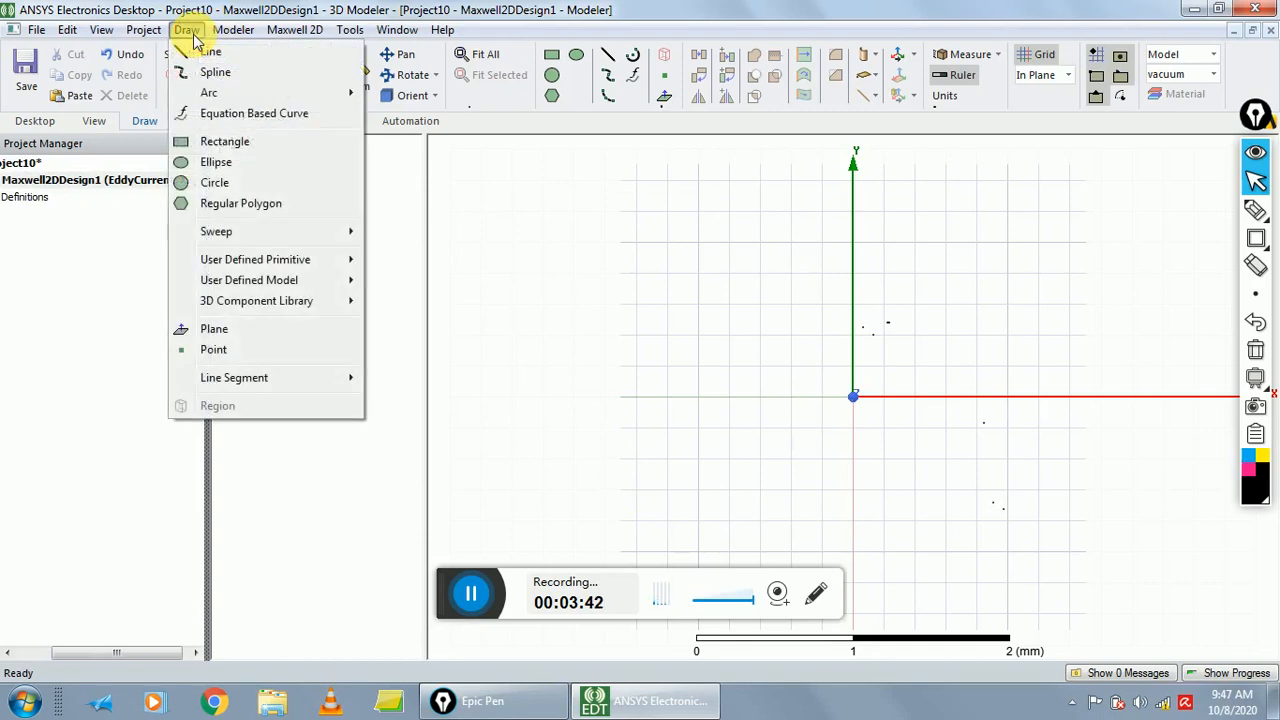
mouse_move(240, 40)
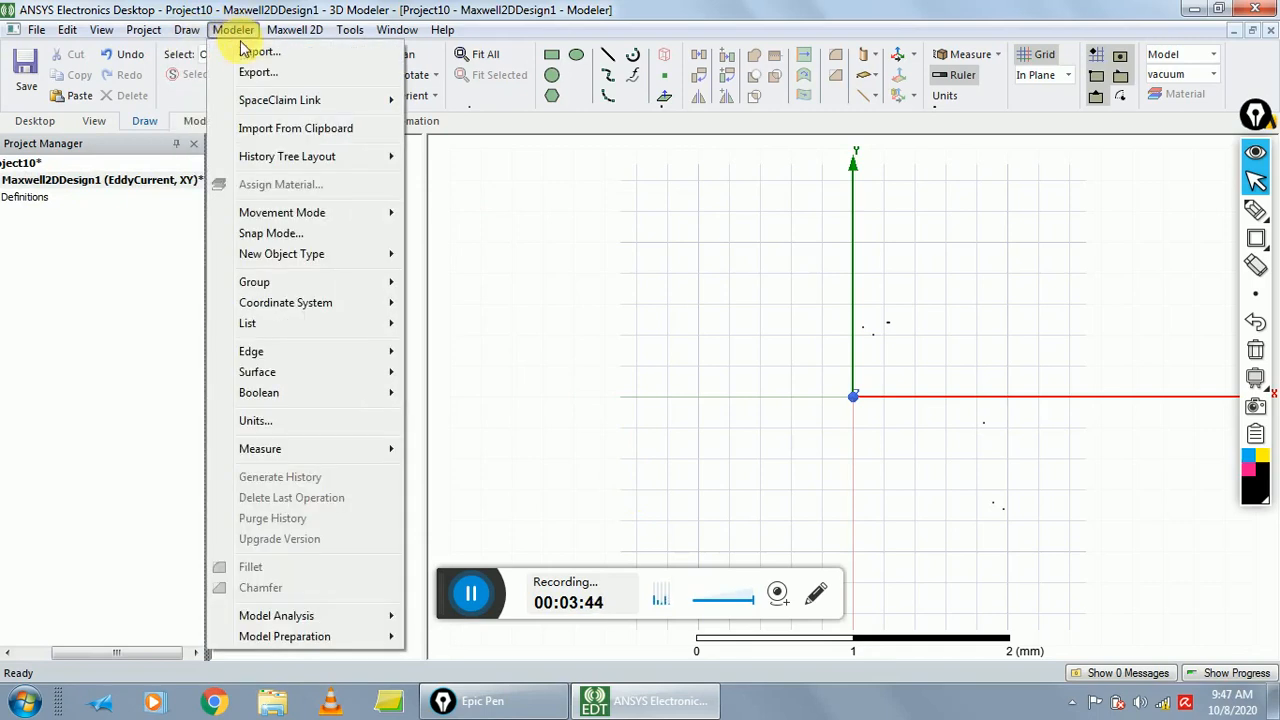
click(288, 428)
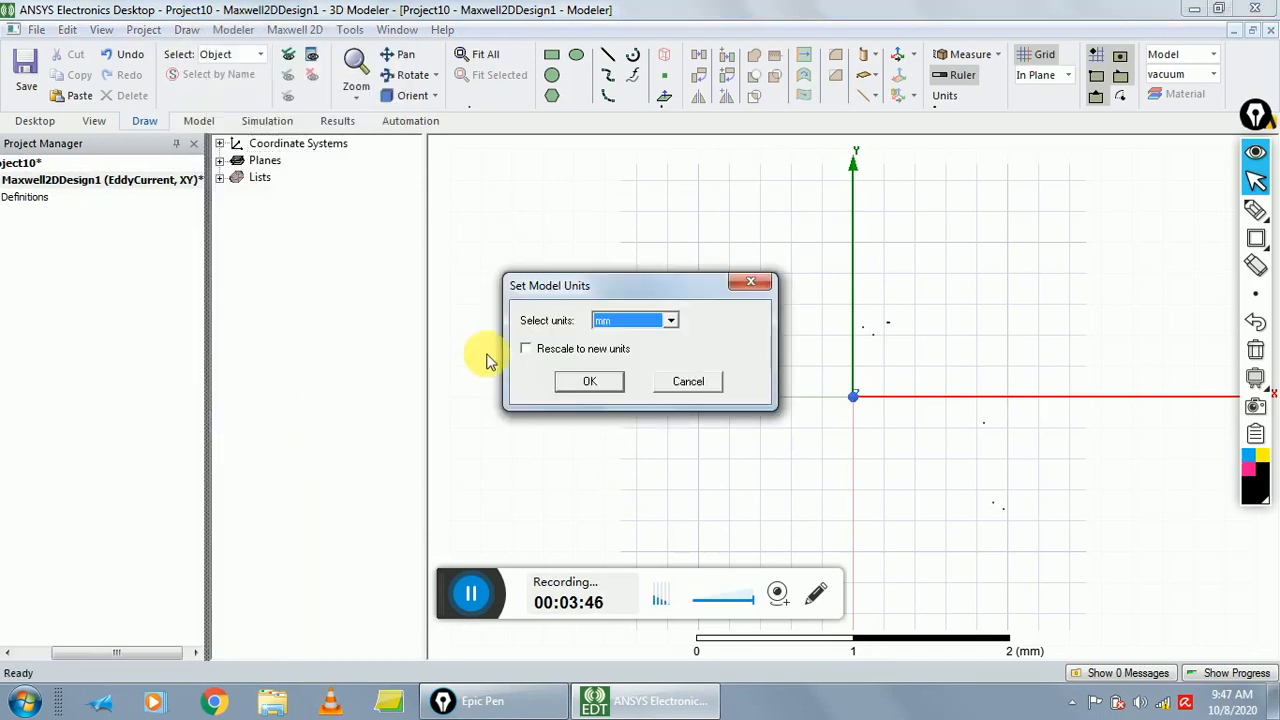
click(589, 382)
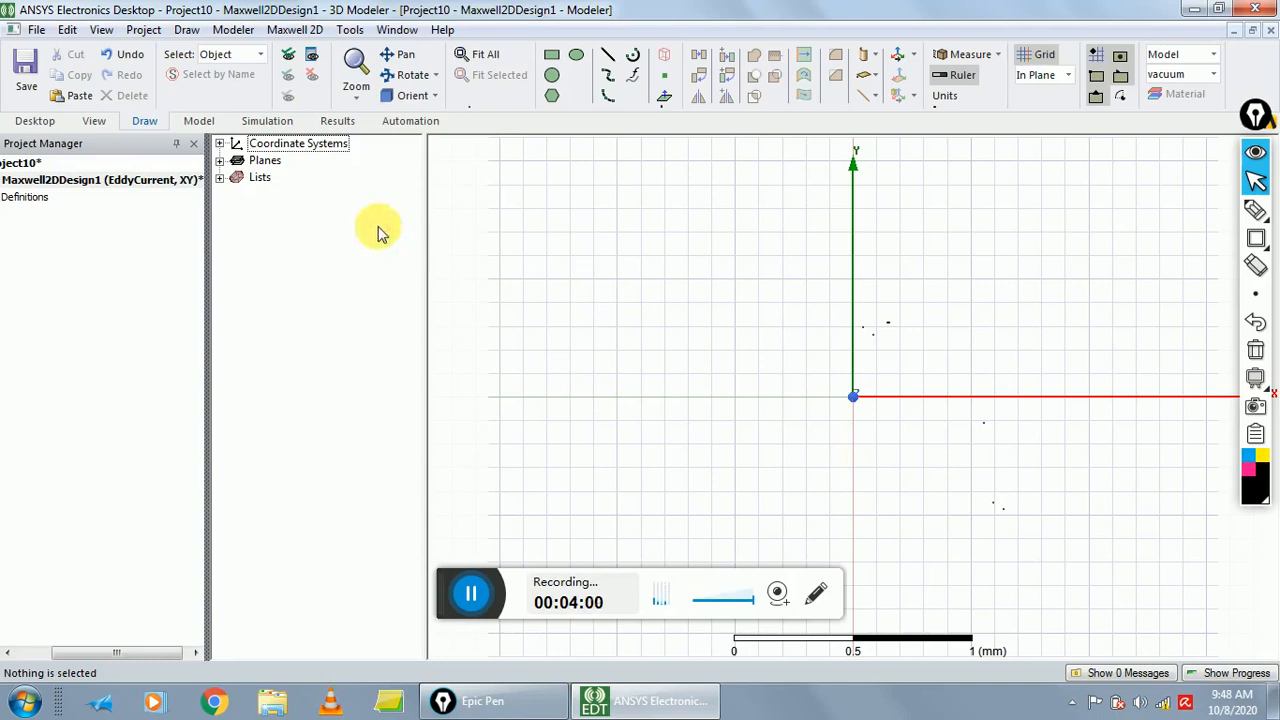
- Draw a 238 by 188 mm rectangle for the core with its first corner at (-119, -94, 0)
click(194, 33)
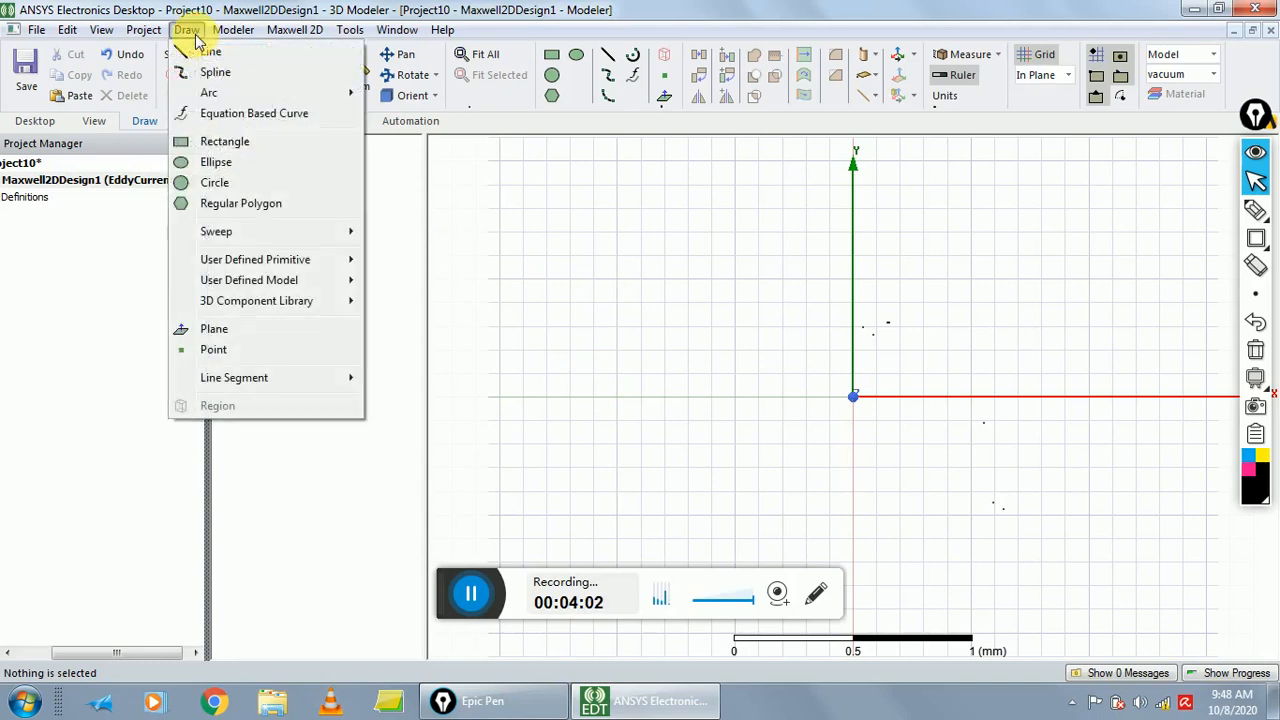
click(228, 141)
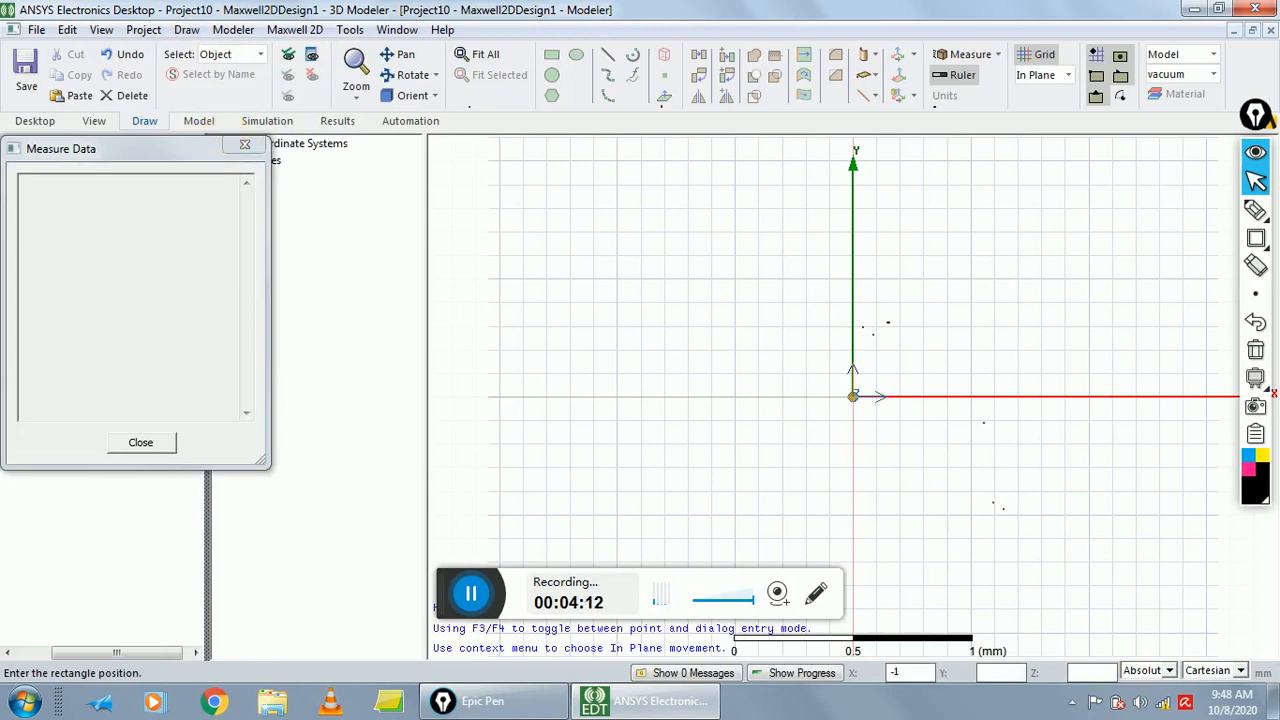
text(19)
key(Tab)
text(-9)
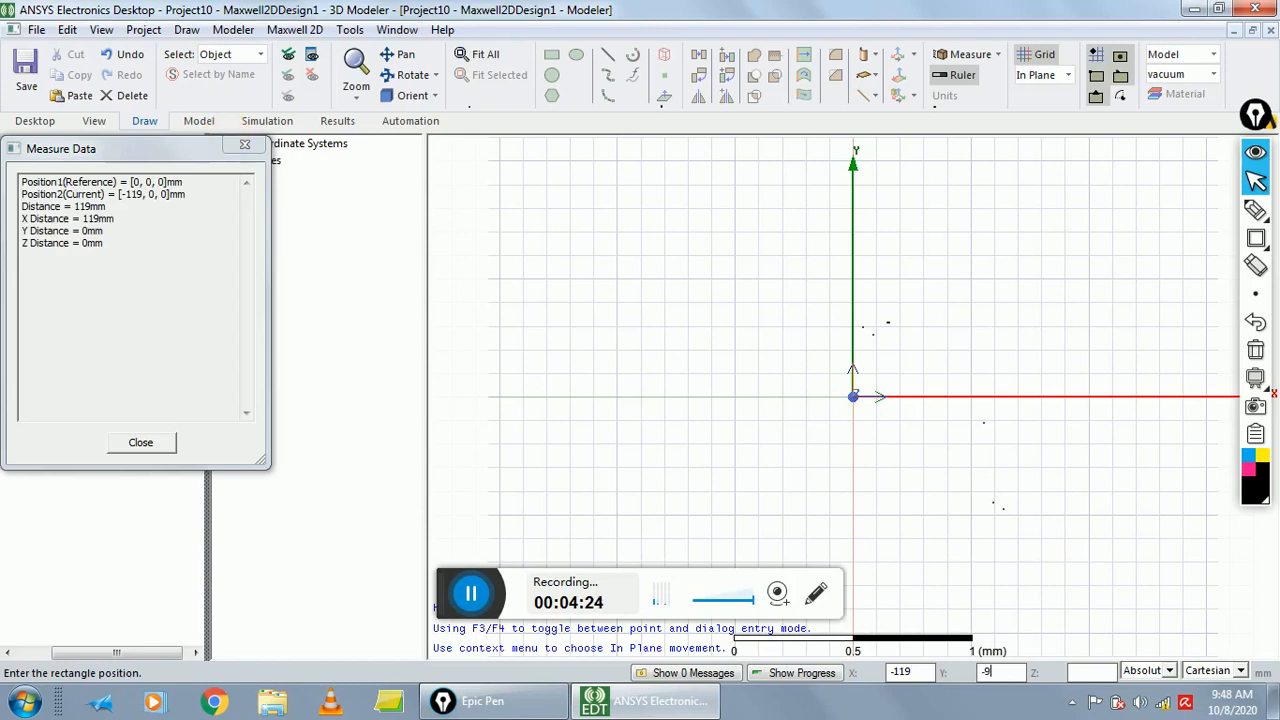
text(4)
key(Tab)
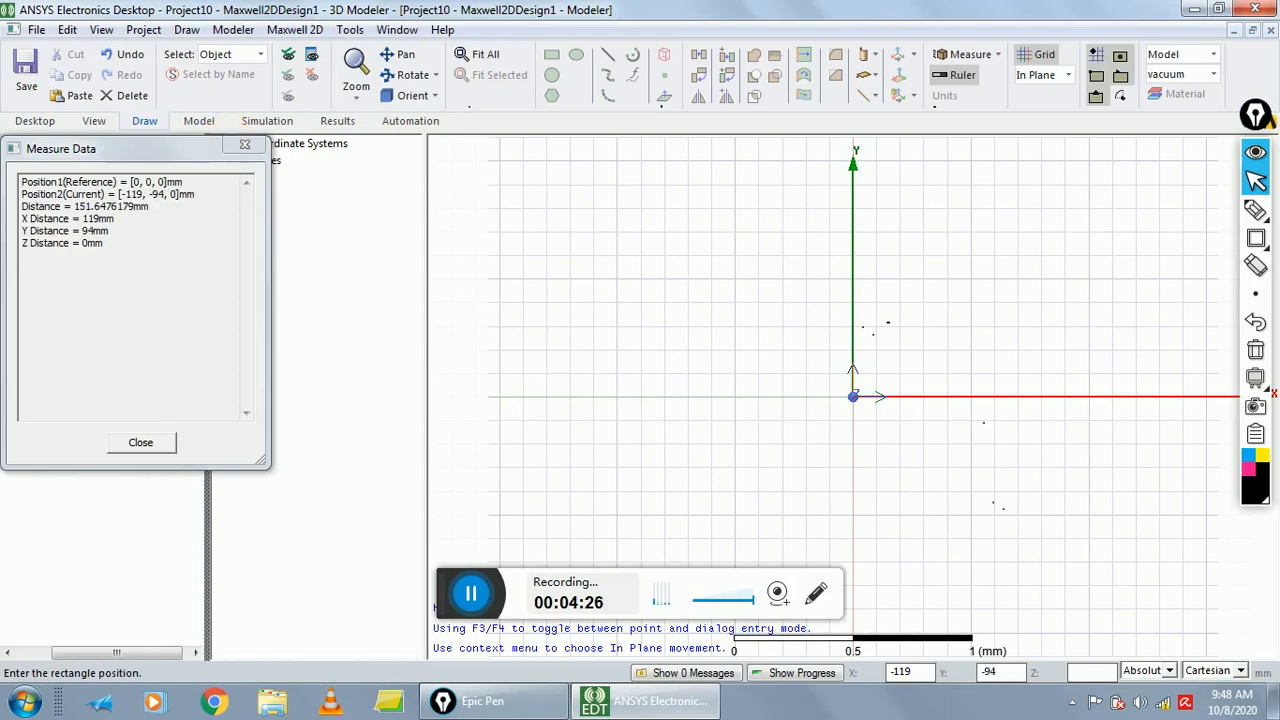
text(0)
key(Return)
key(Tab)
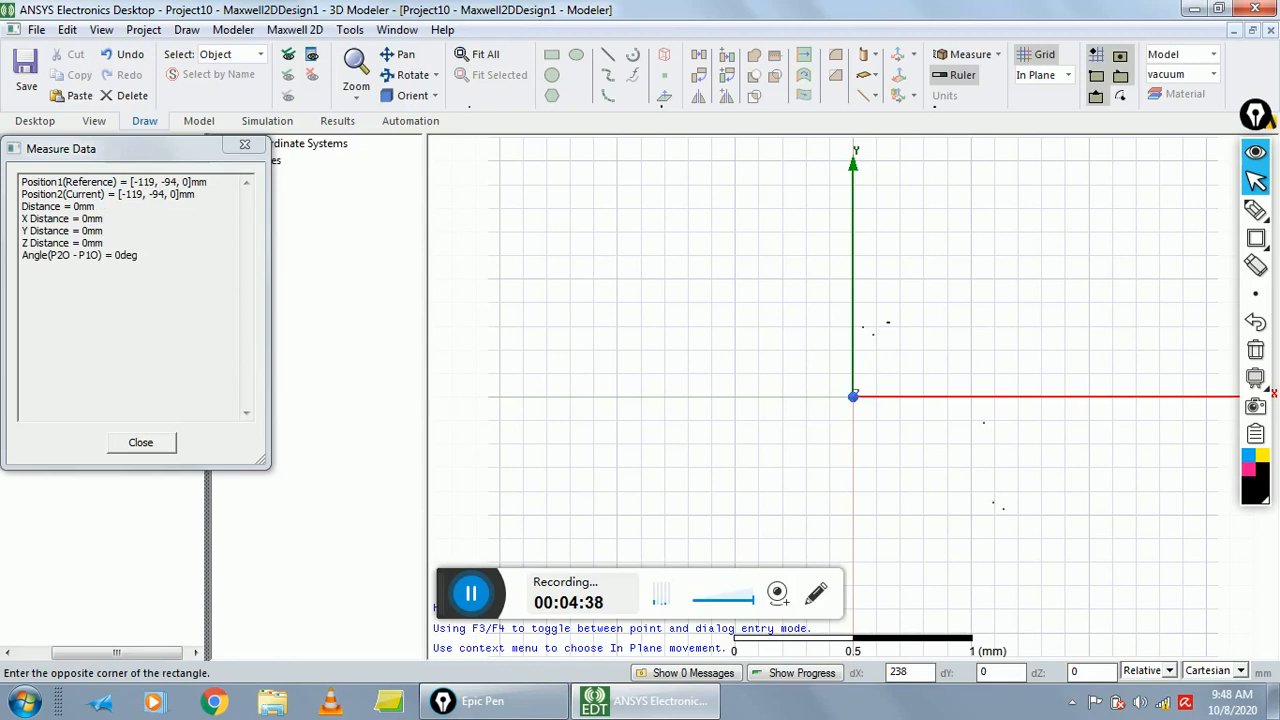
key(Tab)
text(188)
key(Tab)
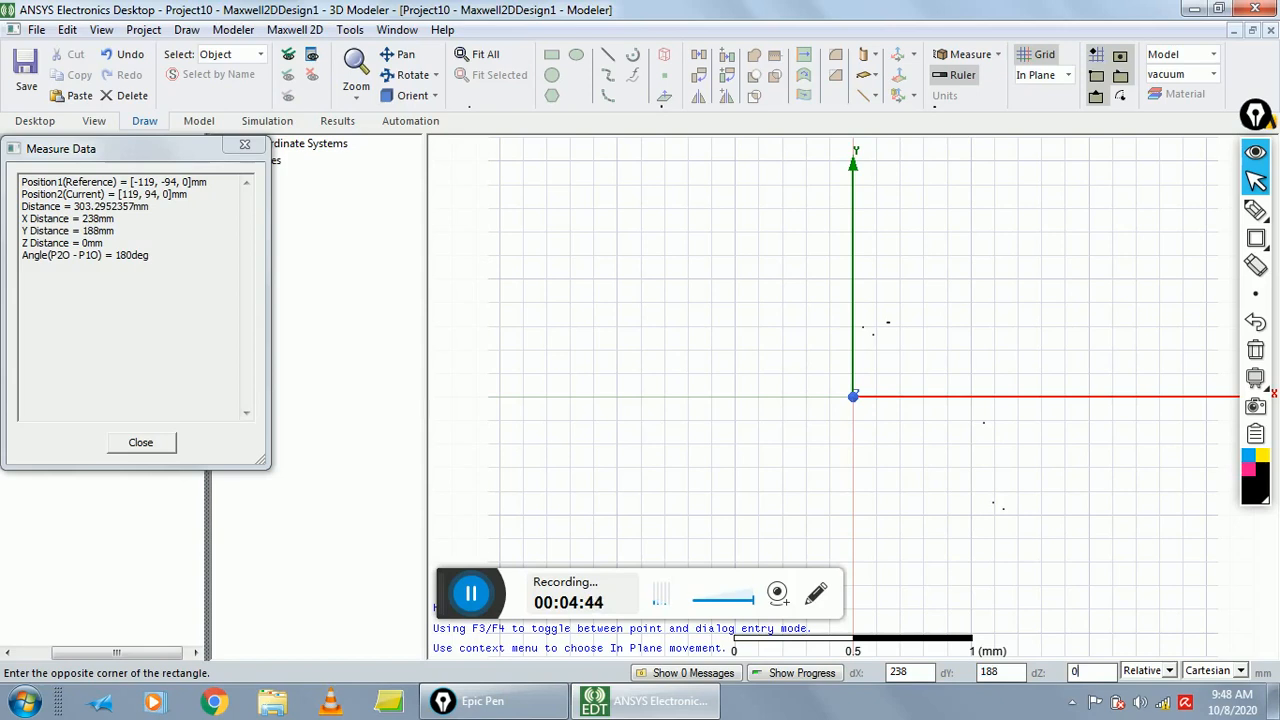
key(Return)
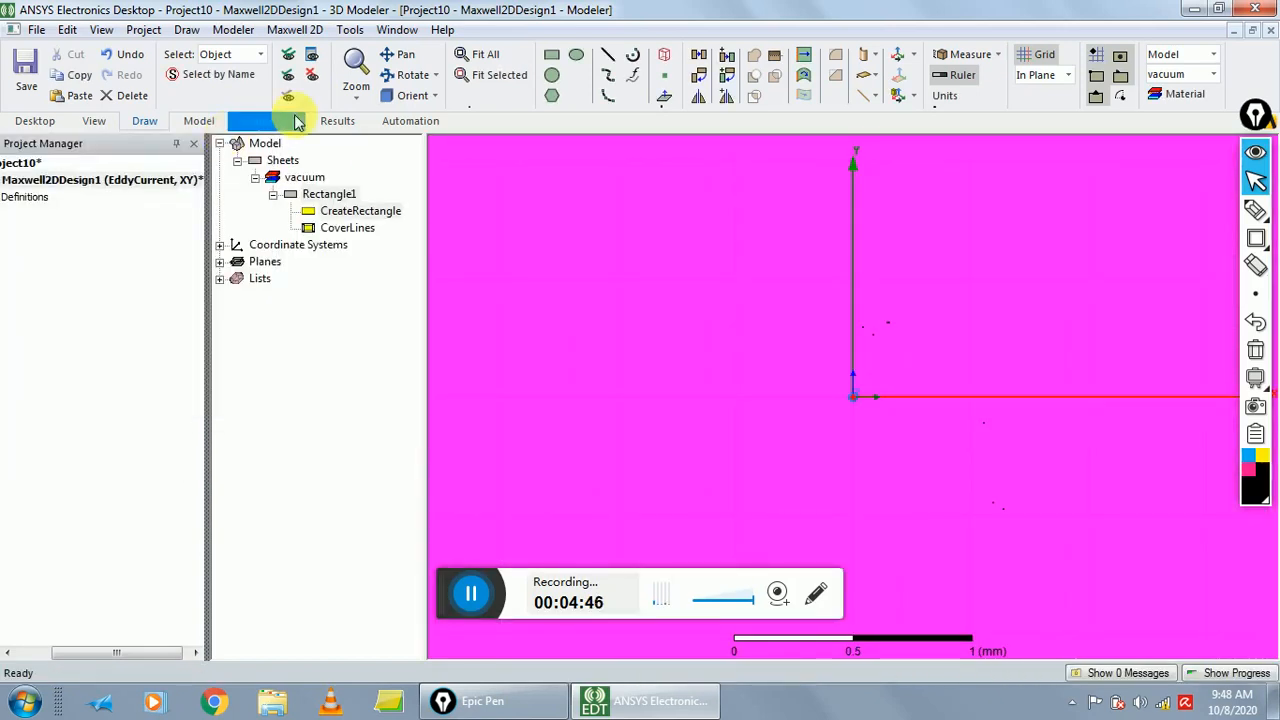
- Rename the new rectangle sheet as core
scroll(700, 328, down, 3)
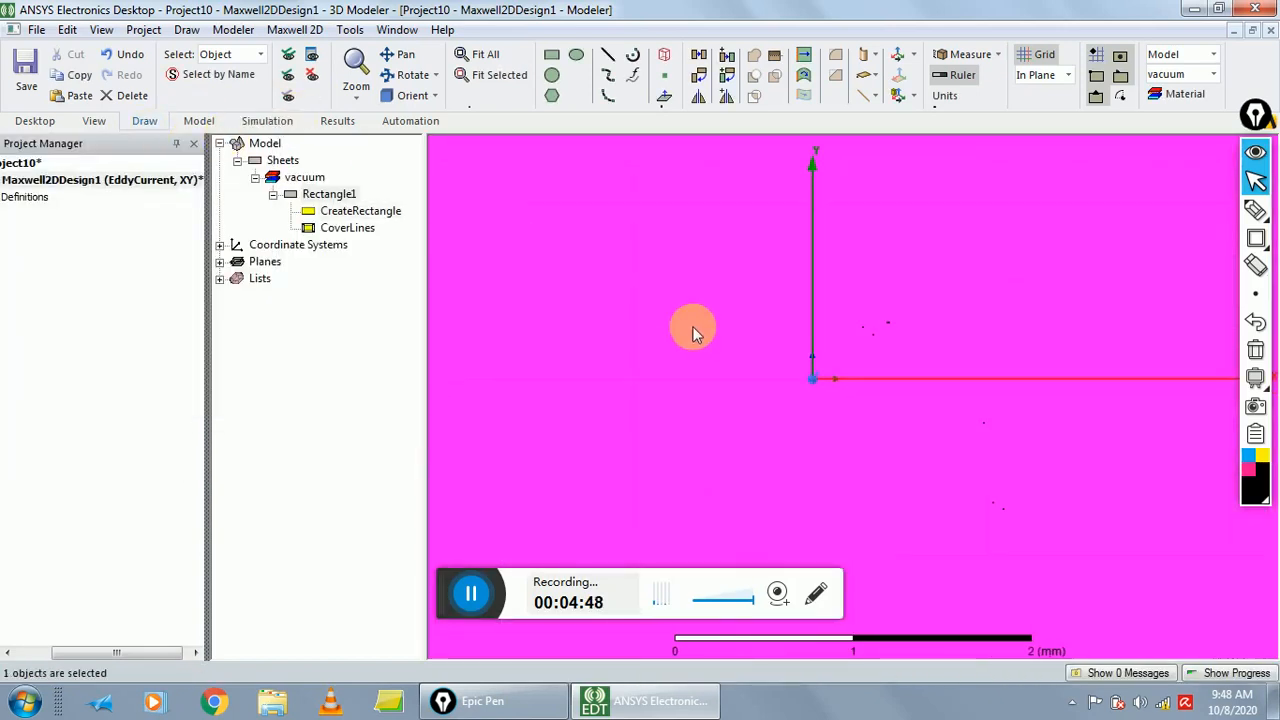
scroll(697, 333, down, 5)
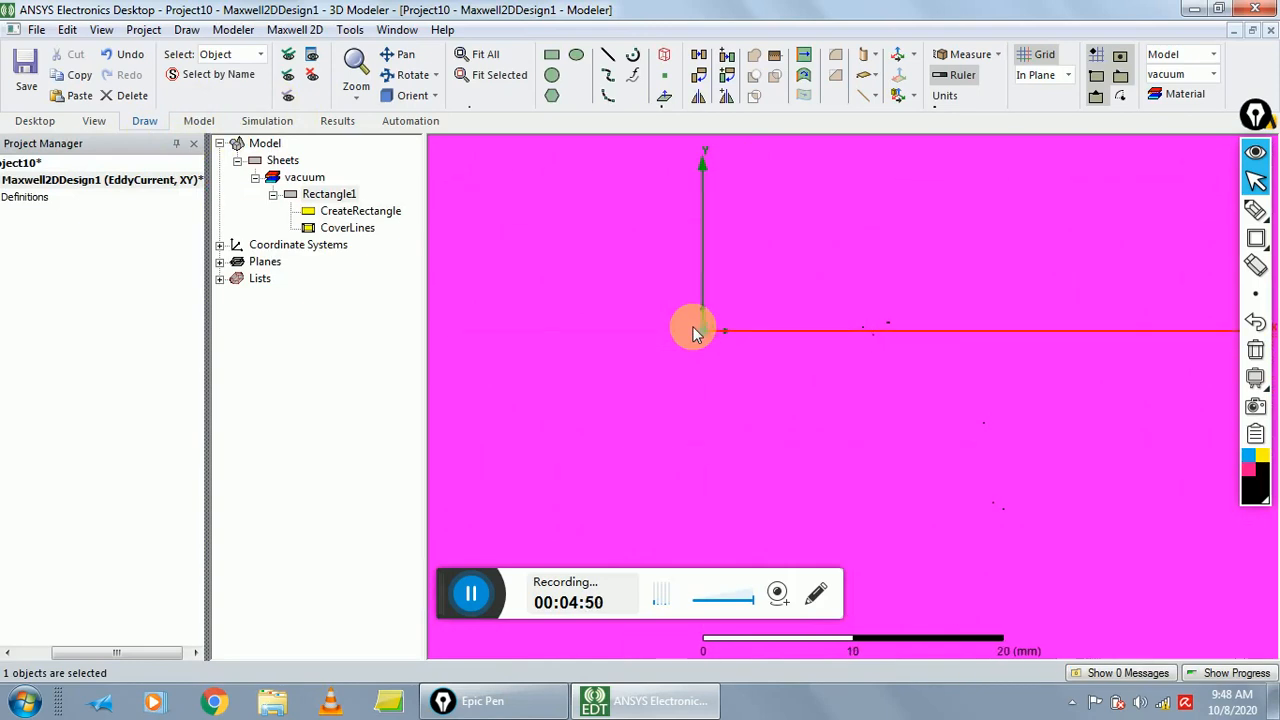
scroll(697, 333, down, 5)
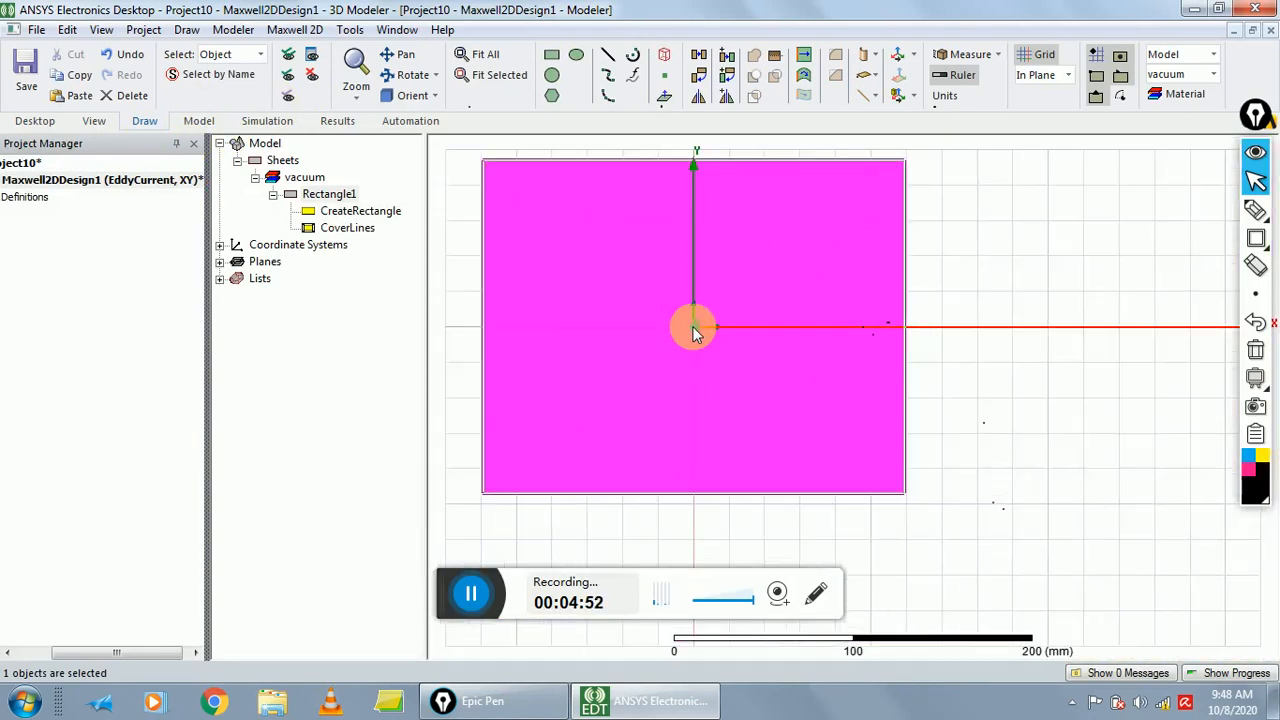
scroll(697, 333, up, 1)
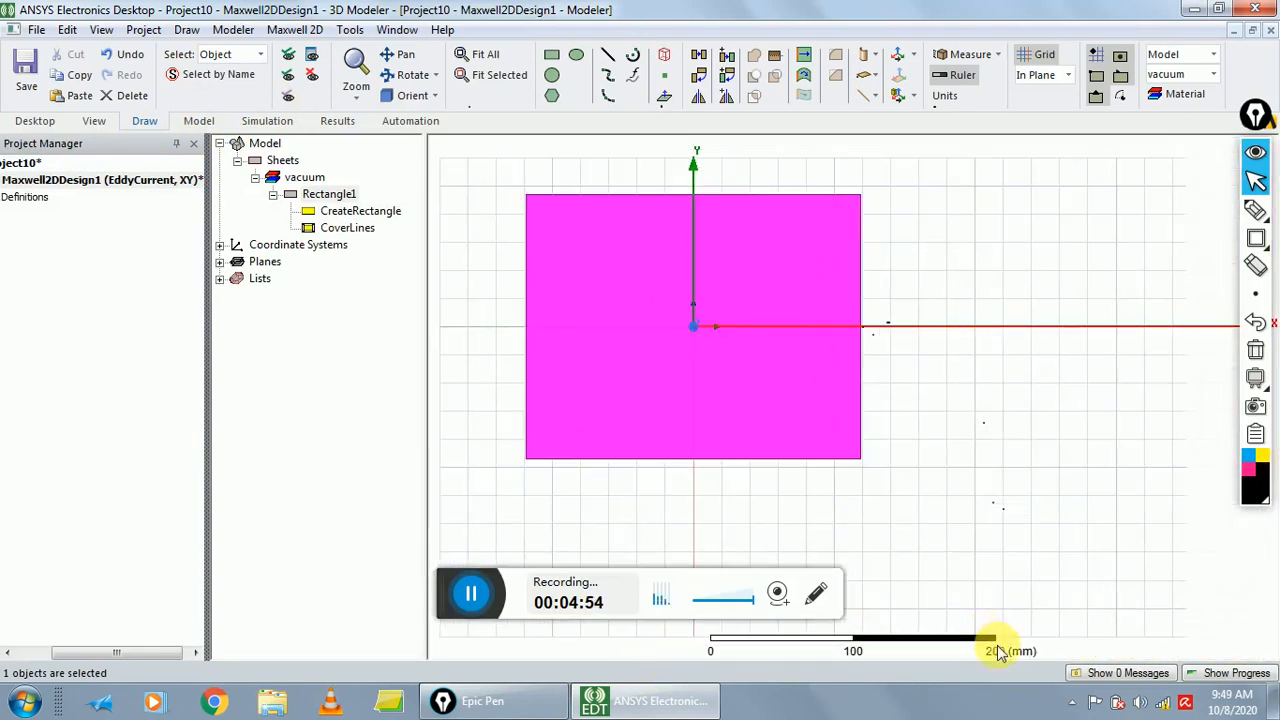
click(689, 228)
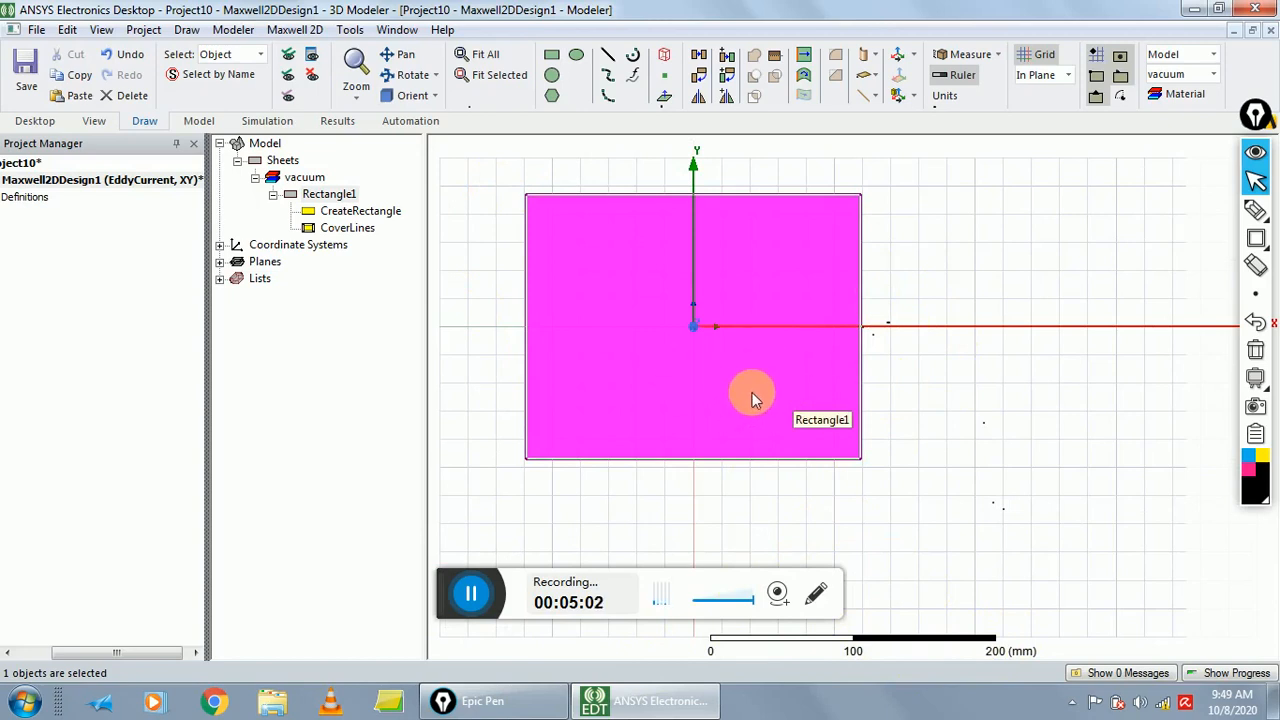
click(318, 196)
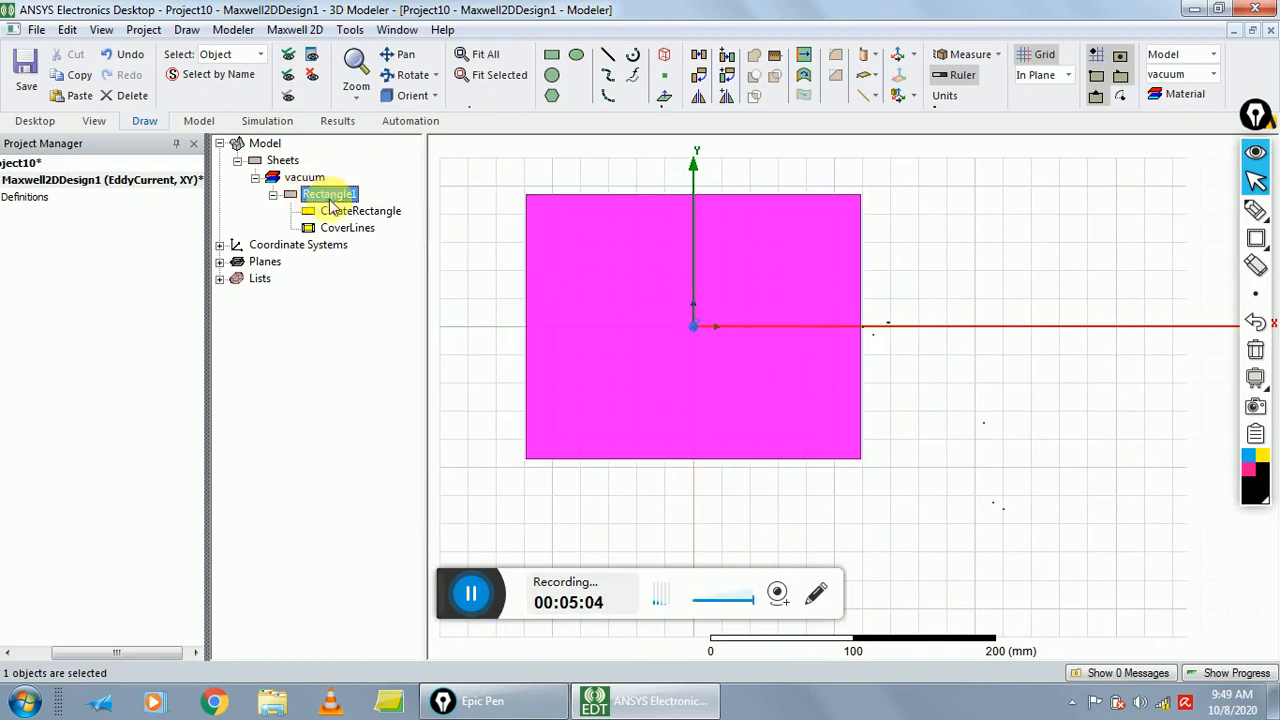
click(333, 196)
double_click(333, 196)
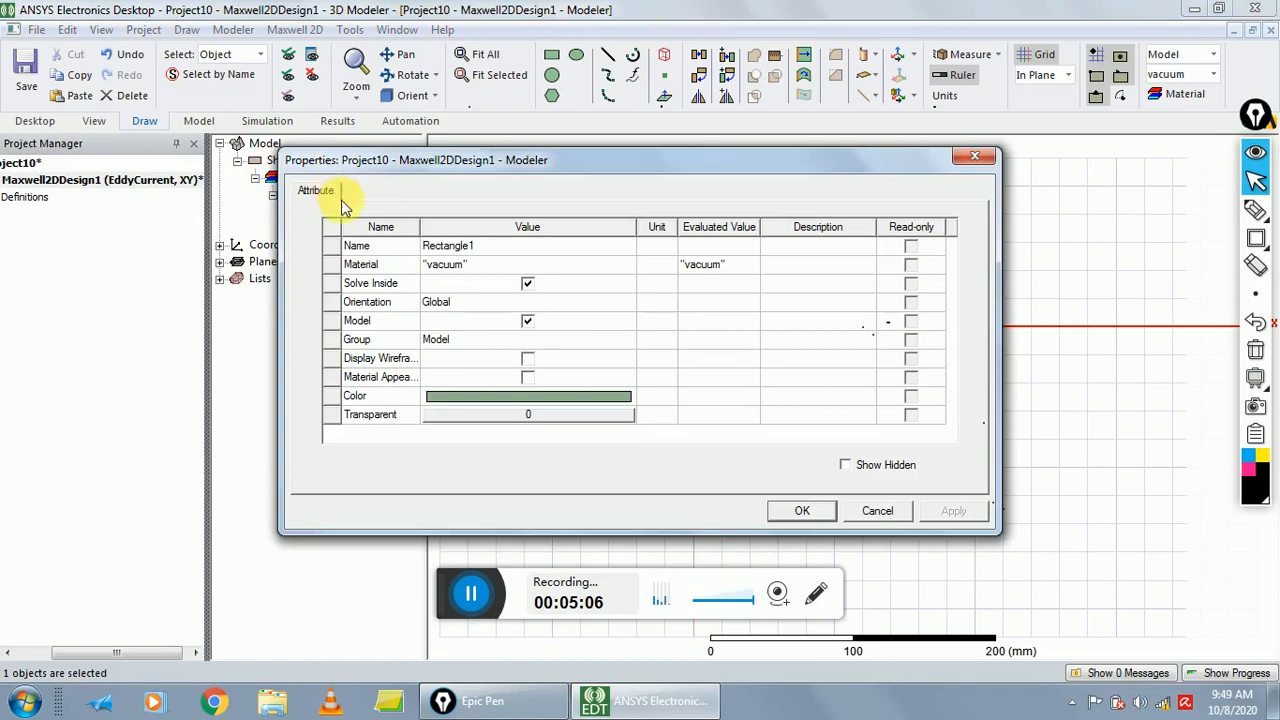
click(498, 254)
key(BackSpace)
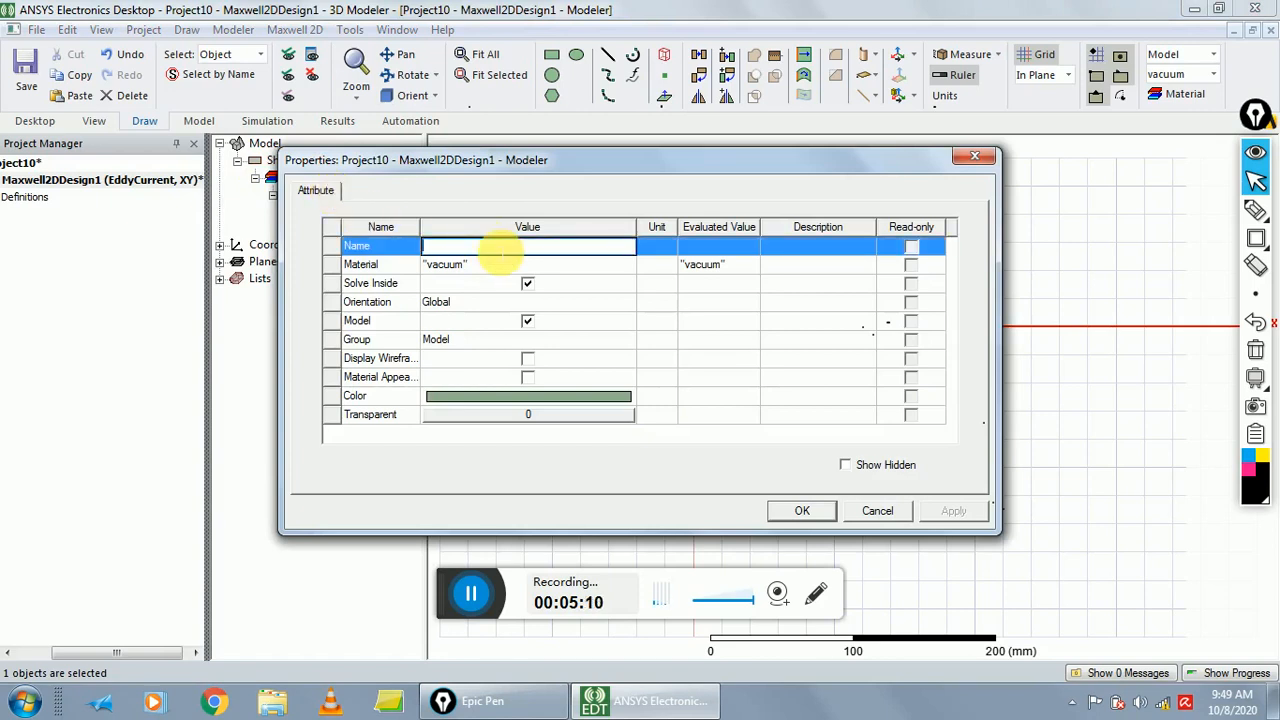
text(core)
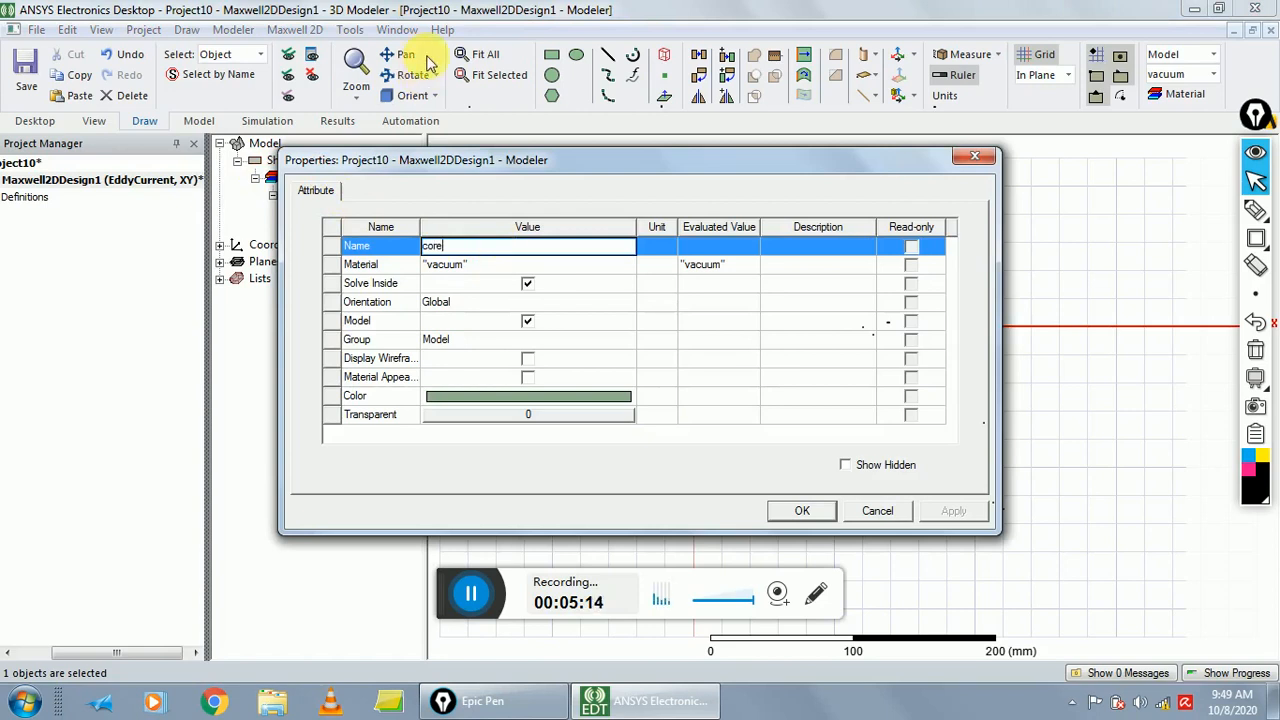
- Assign the M15_26G material to the core, searching across all material libraries
click(452, 264)
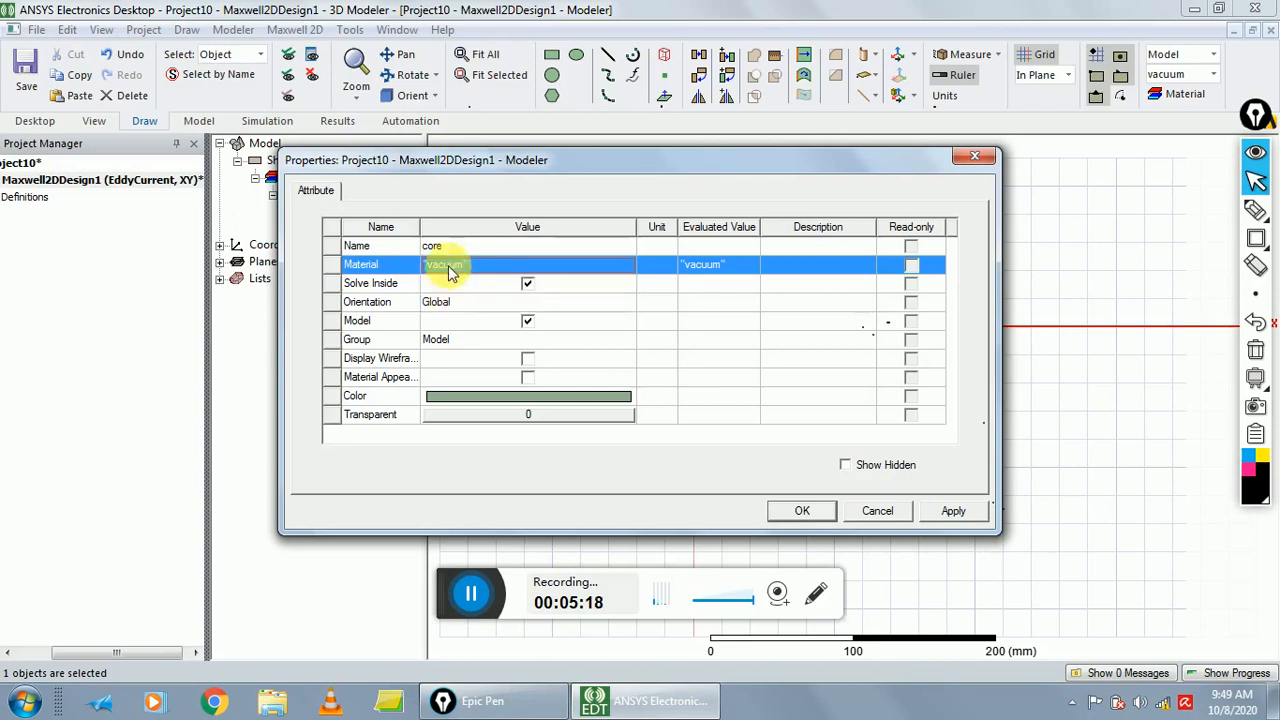
click(447, 283)
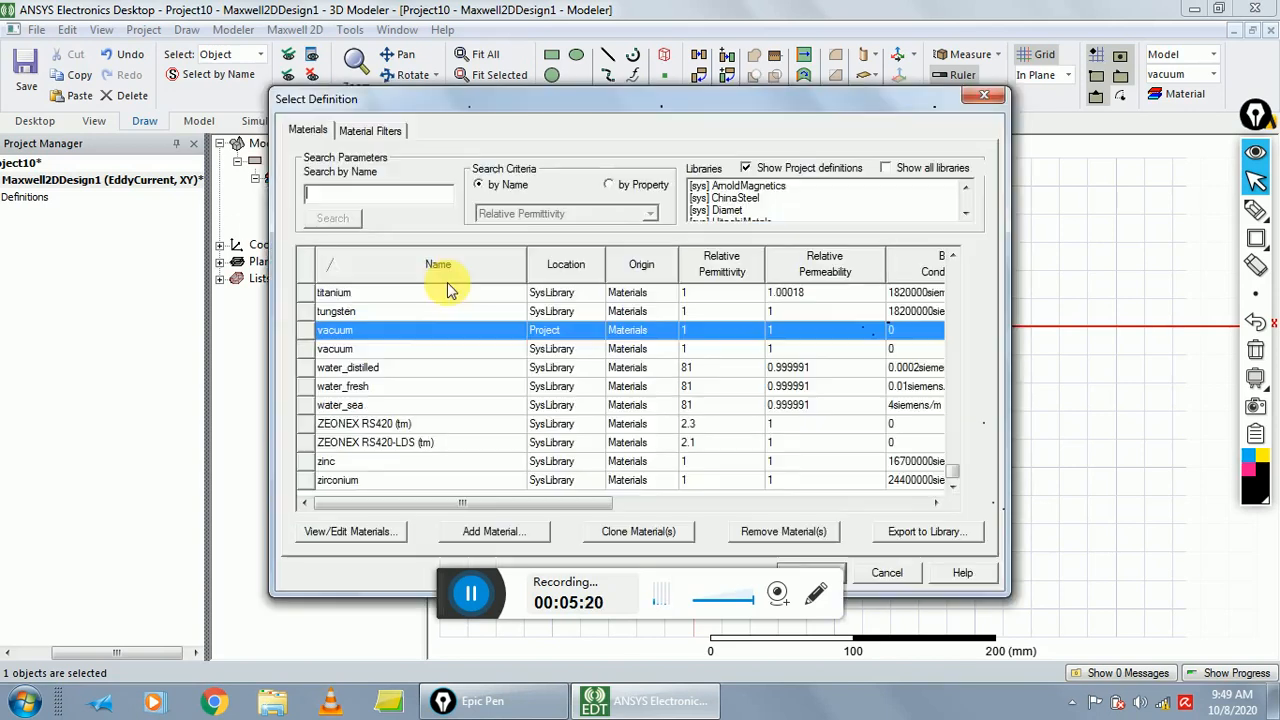
click(885, 170)
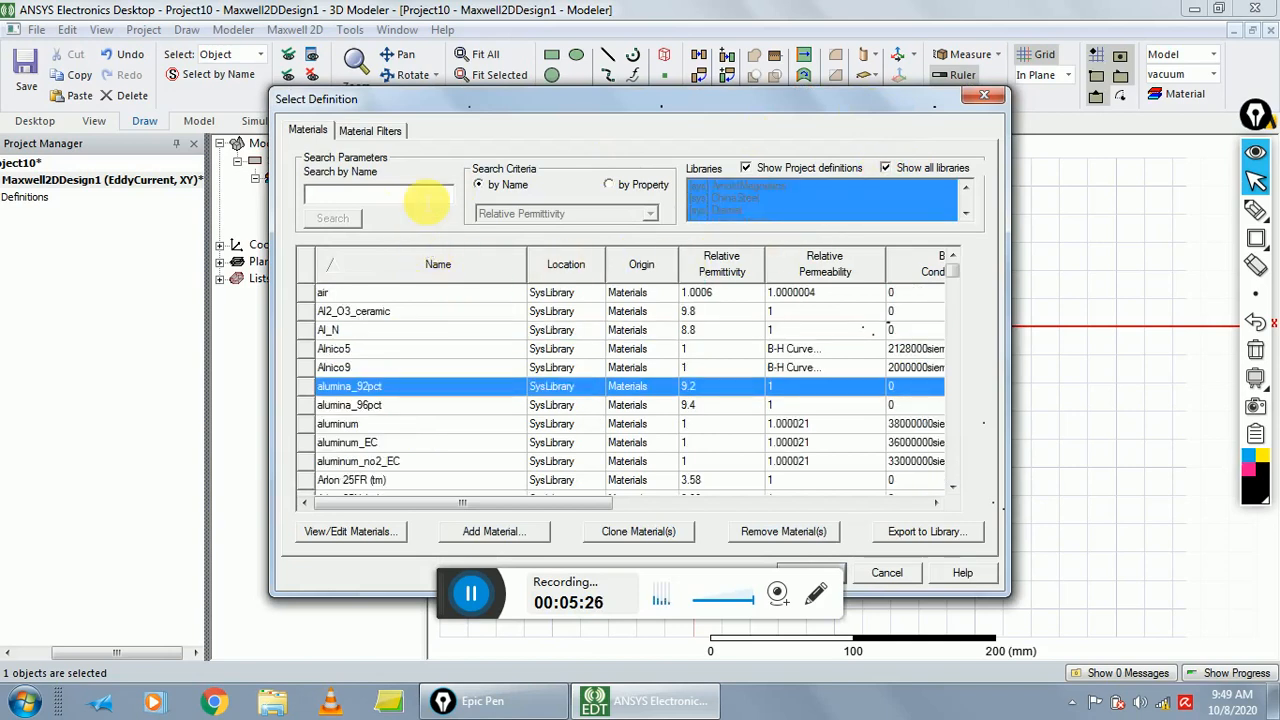
text(m1)
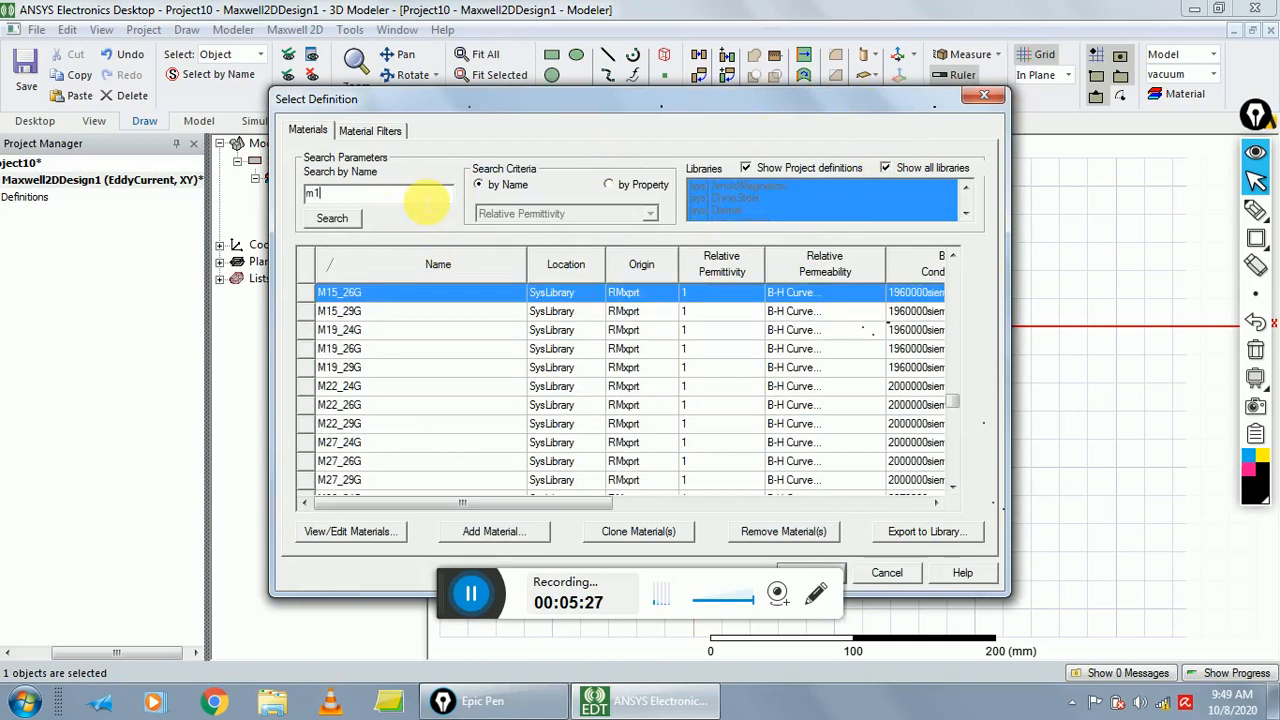
text(5)
double_click(365, 292)
click(370, 285)
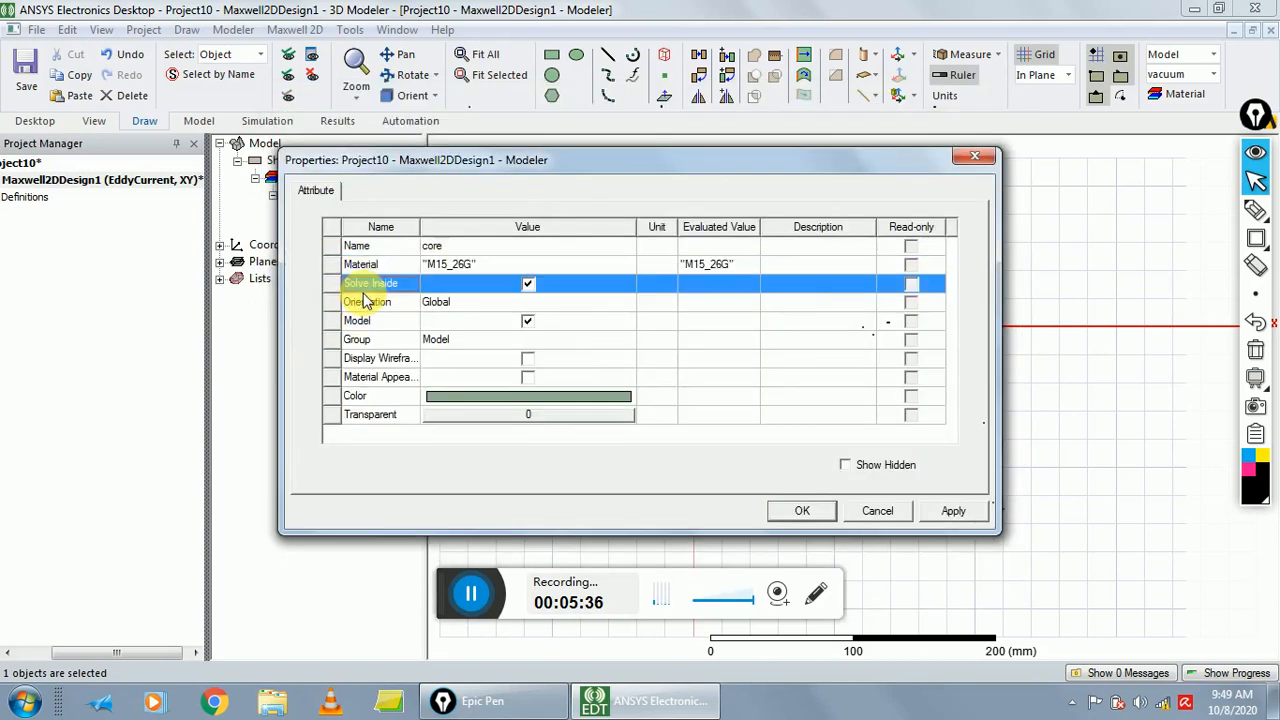
- Set the core's display color to light gray (RGB 192, 192, 192) and apply its properties
double_click(535, 400)
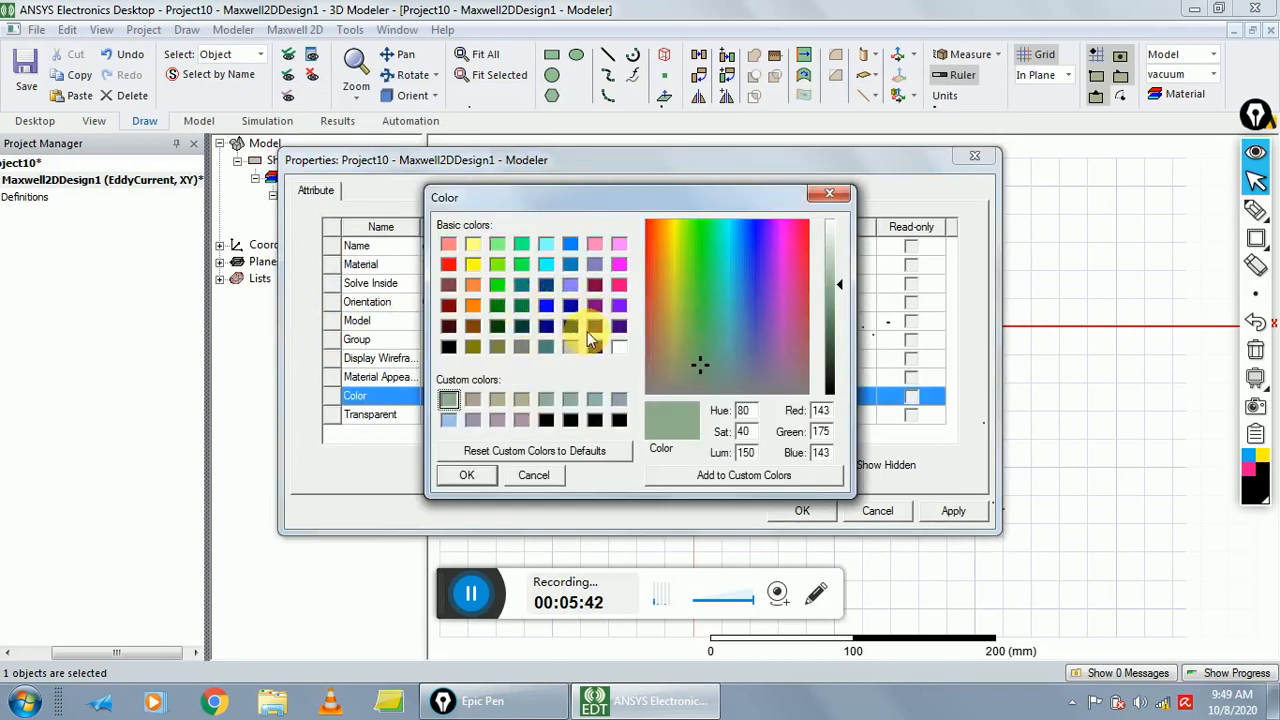
click(570, 346)
click(478, 479)
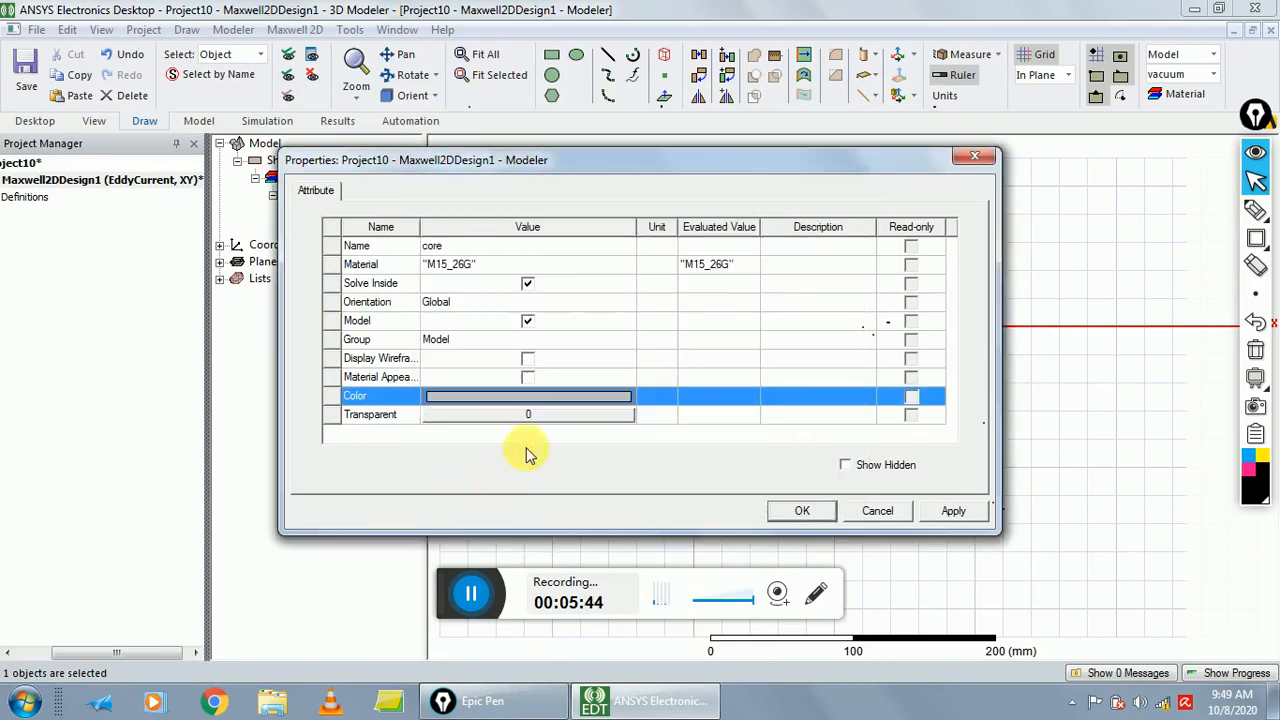
click(790, 514)
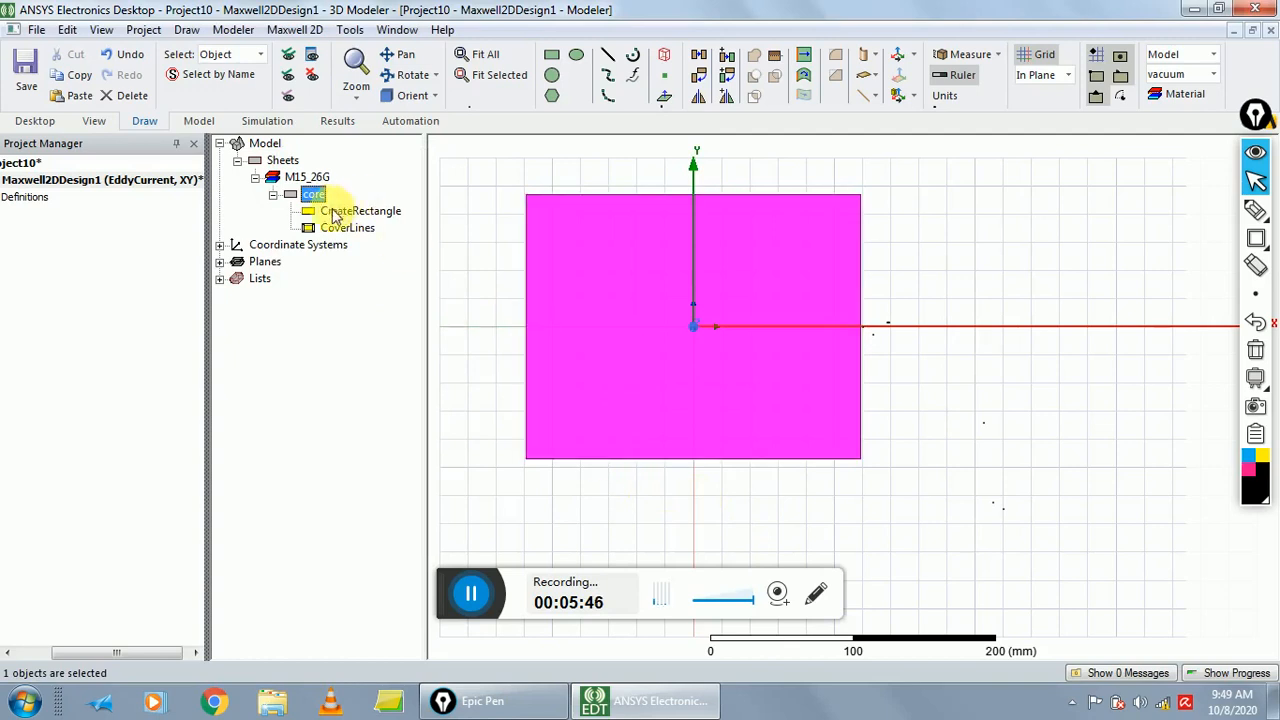
double_click(320, 200)
click(462, 396)
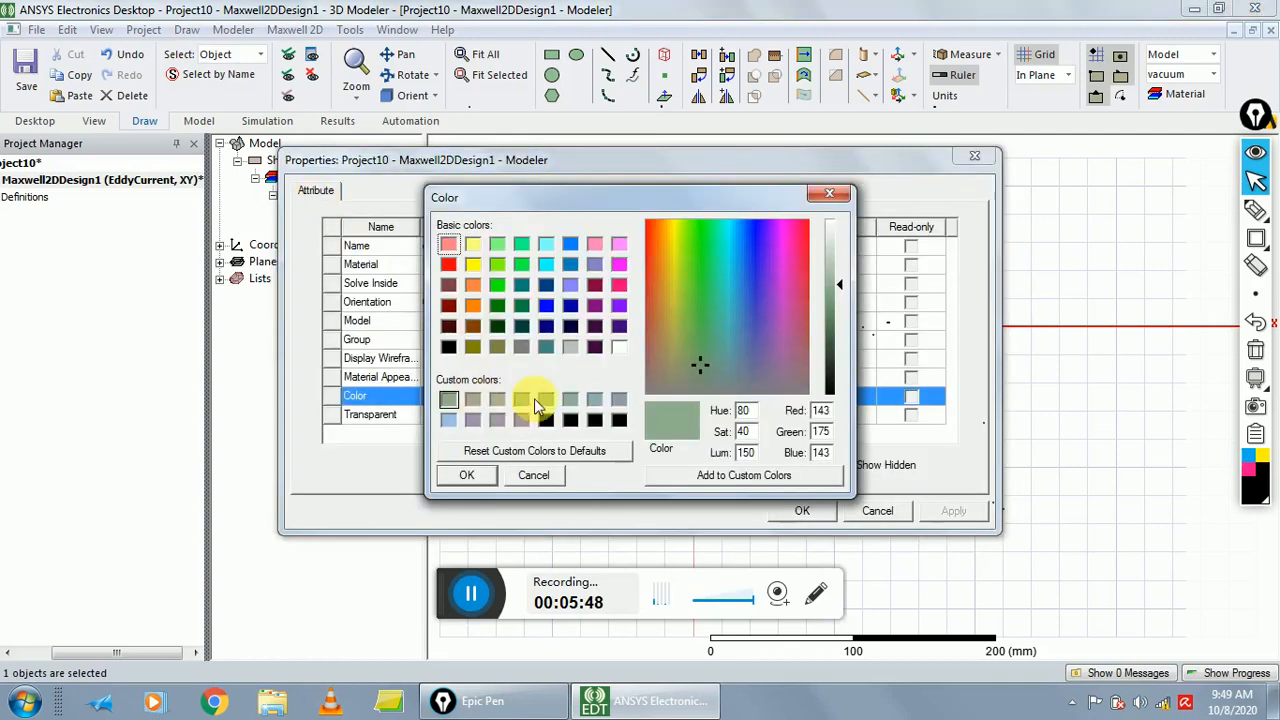
click(571, 348)
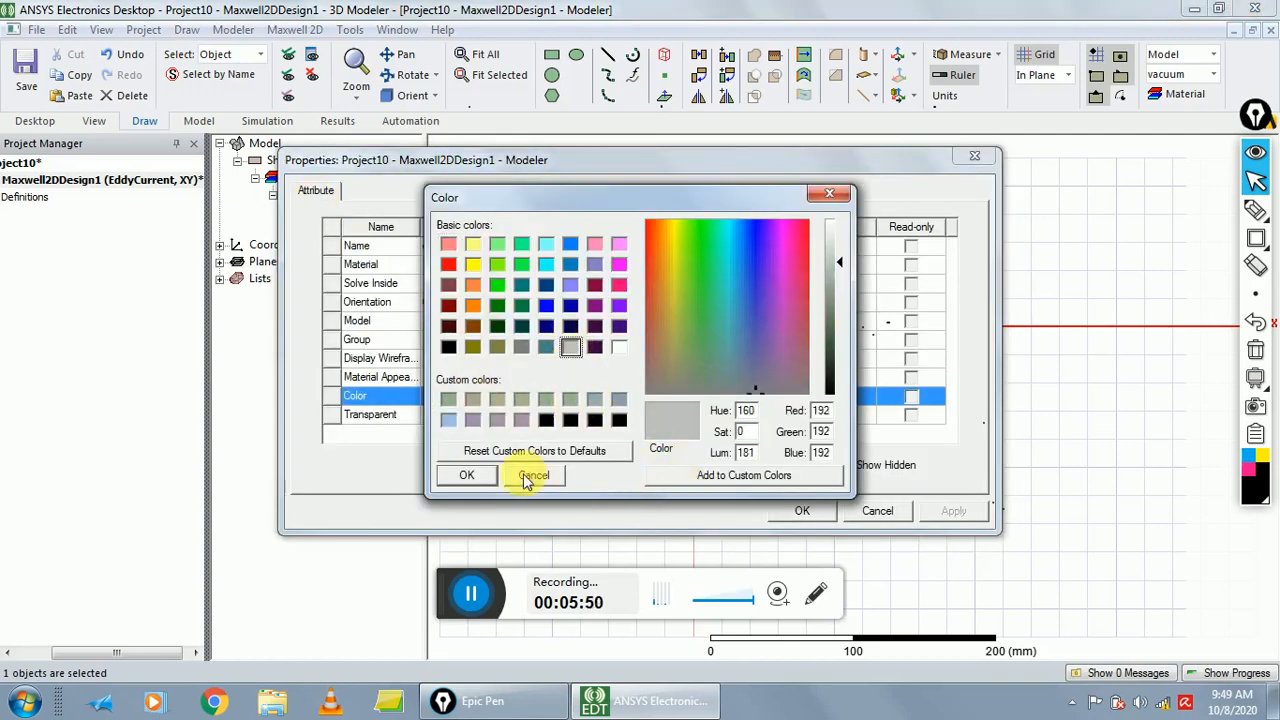
click(466, 475)
click(796, 512)
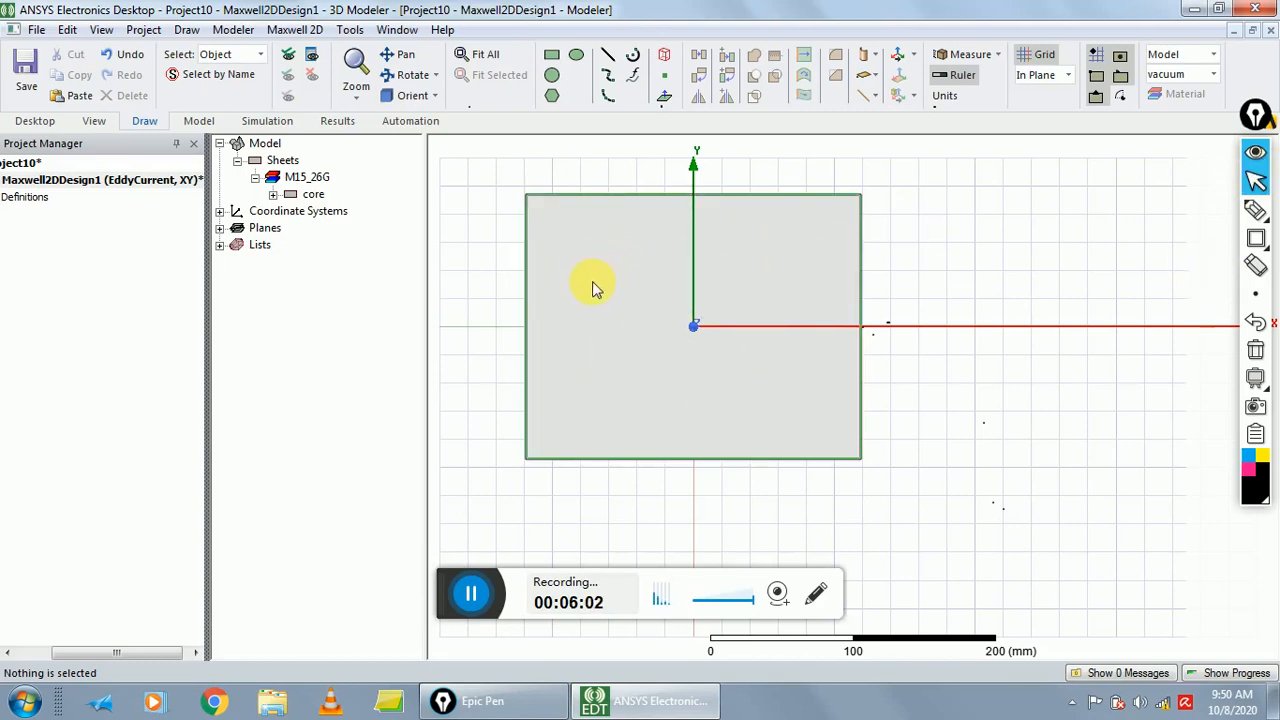
- Draw a 62 by 112 mm rectangle for the core's left window with its first corner at (-81, -56, 0)
click(185, 31)
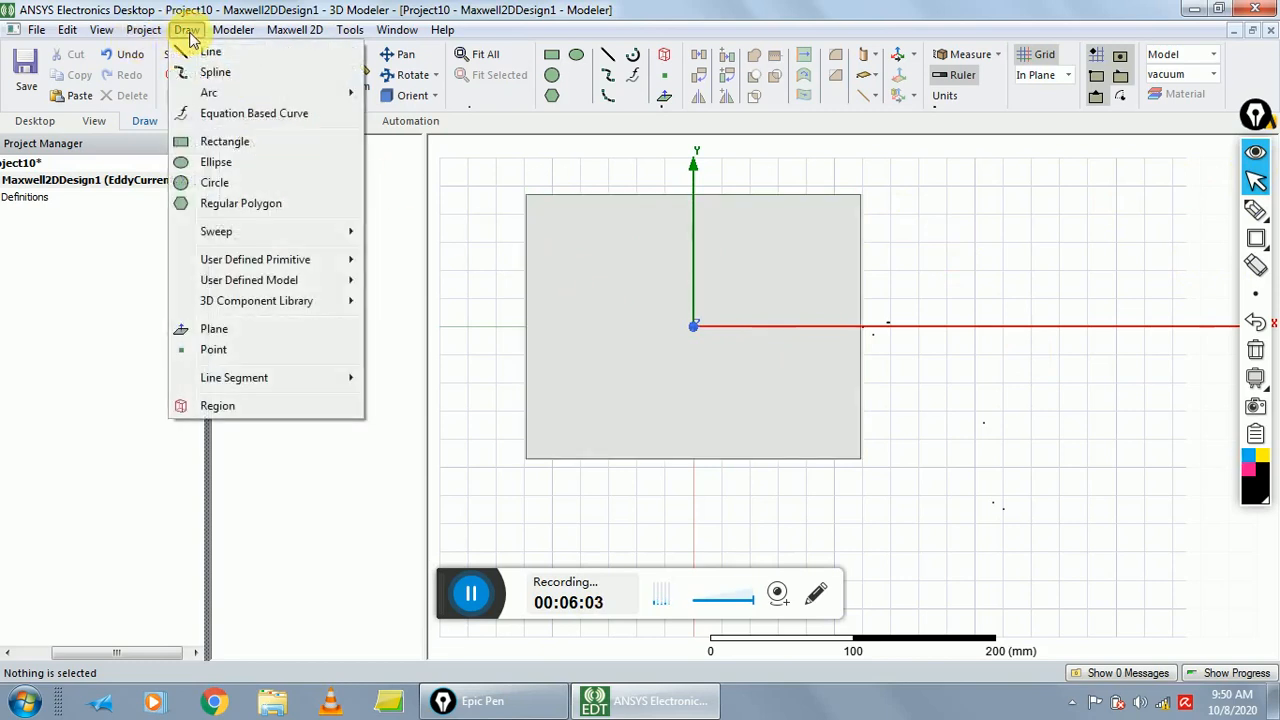
click(229, 143)
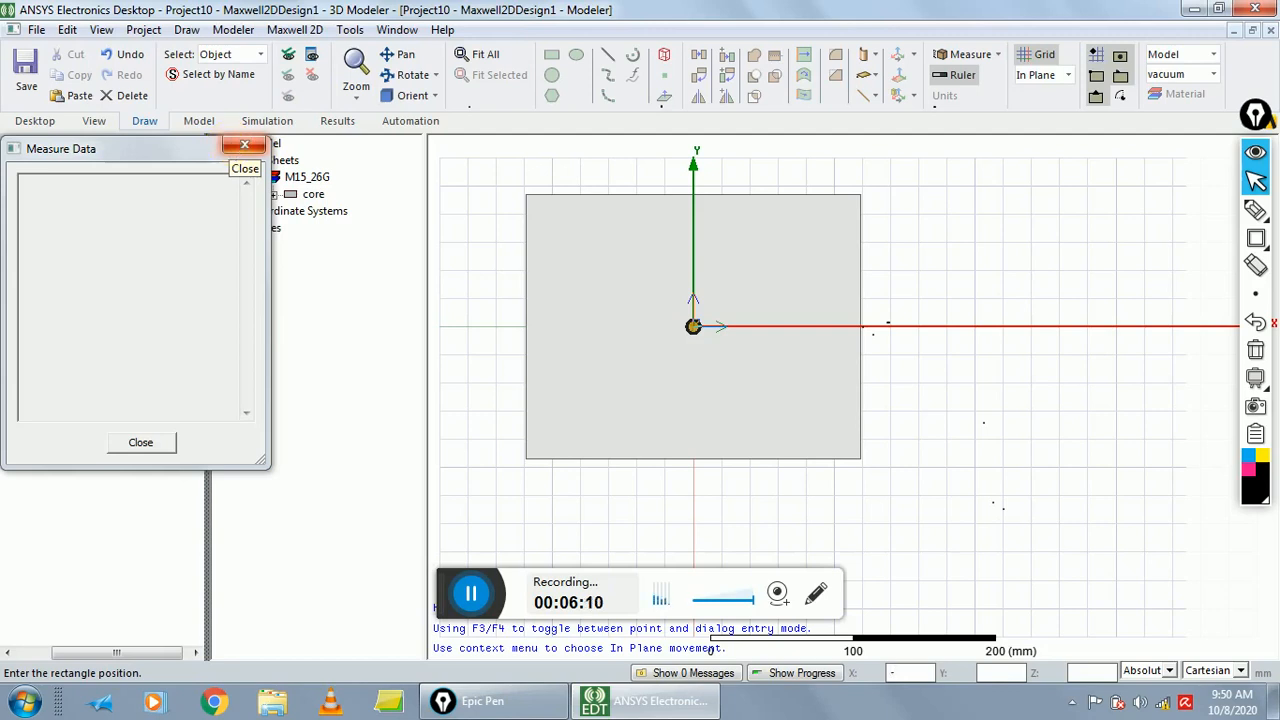
click(231, 148)
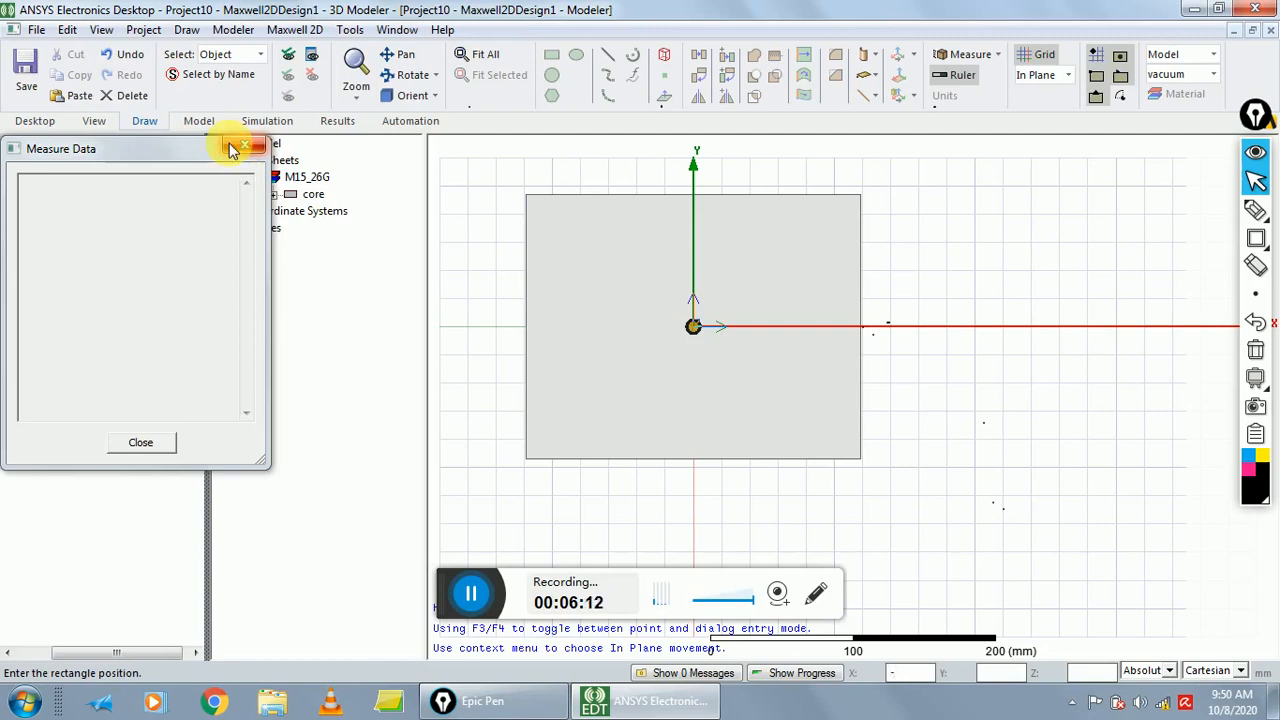
text(81)
key(Tab)
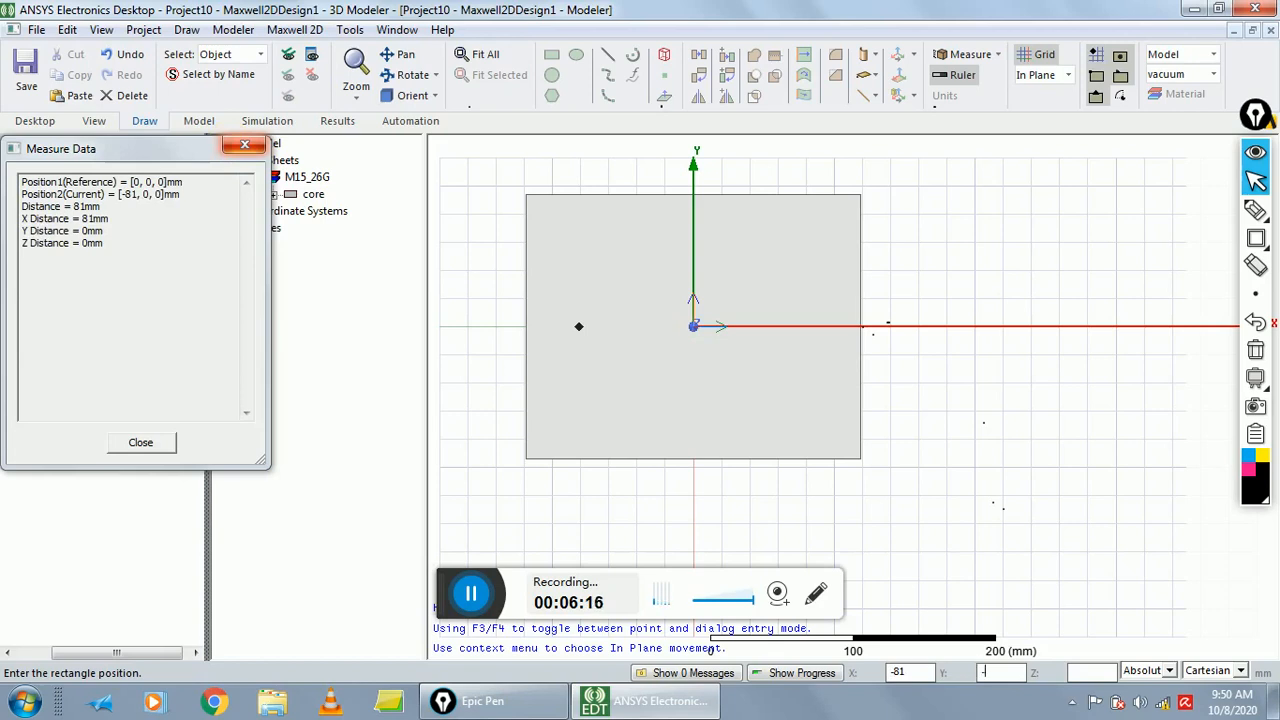
text(-56)
key(Tab)
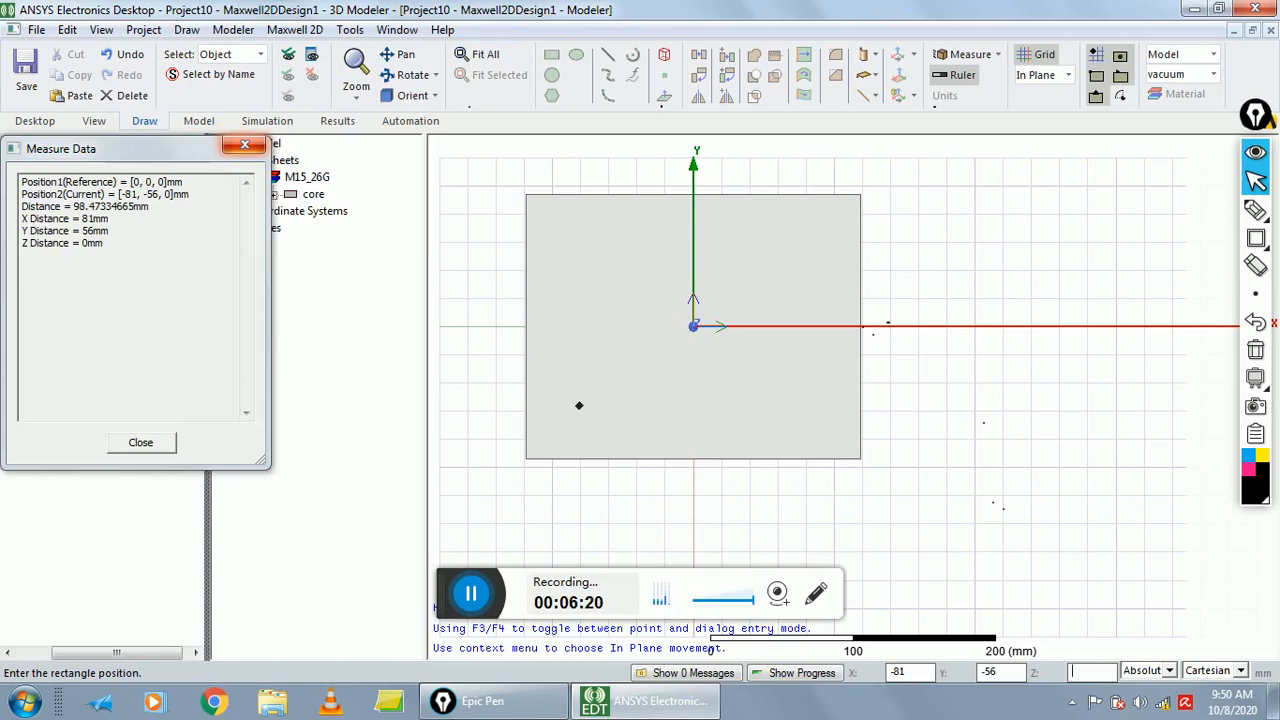
key(Return)
key(Tab)
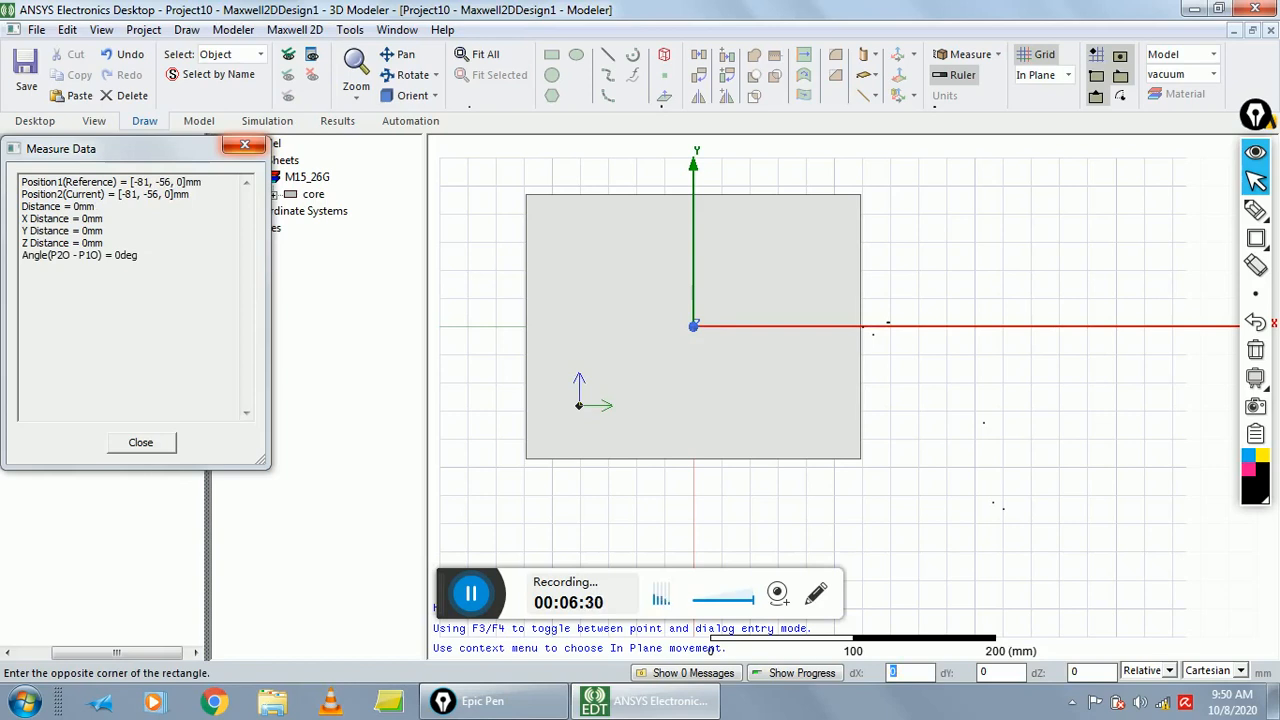
text(62)
key(Tab)
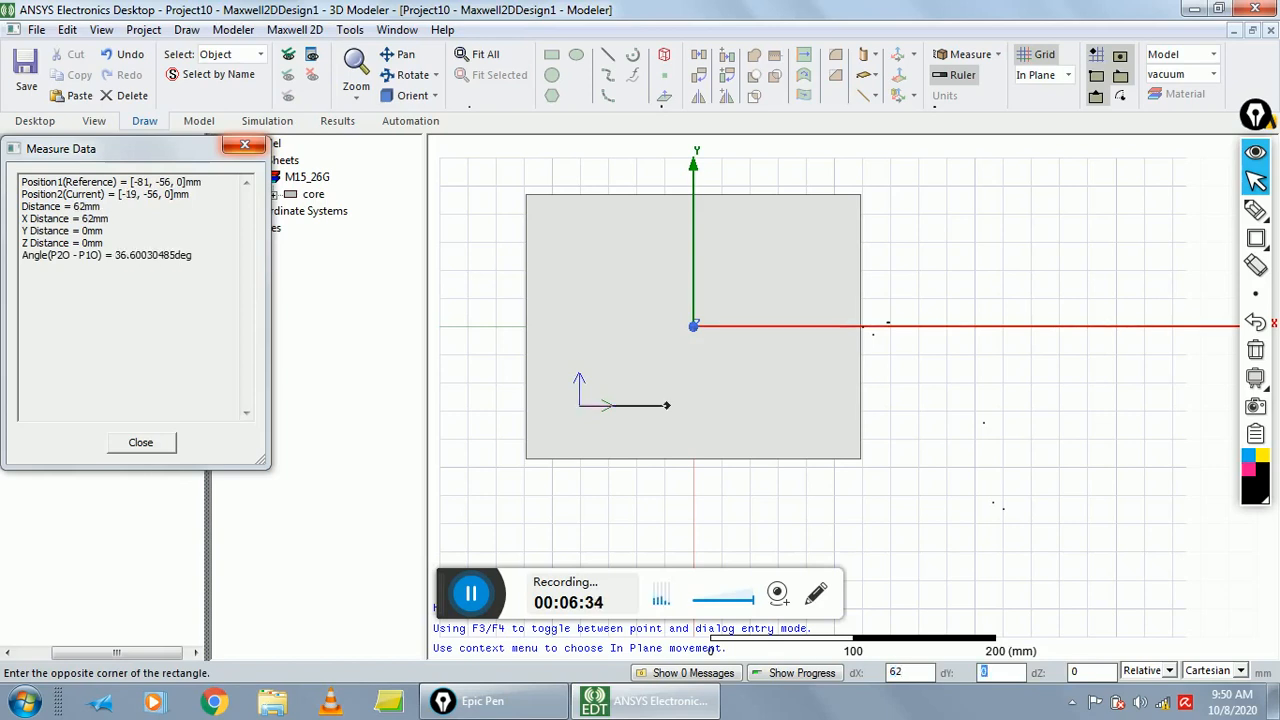
text(112)
key(Tab)
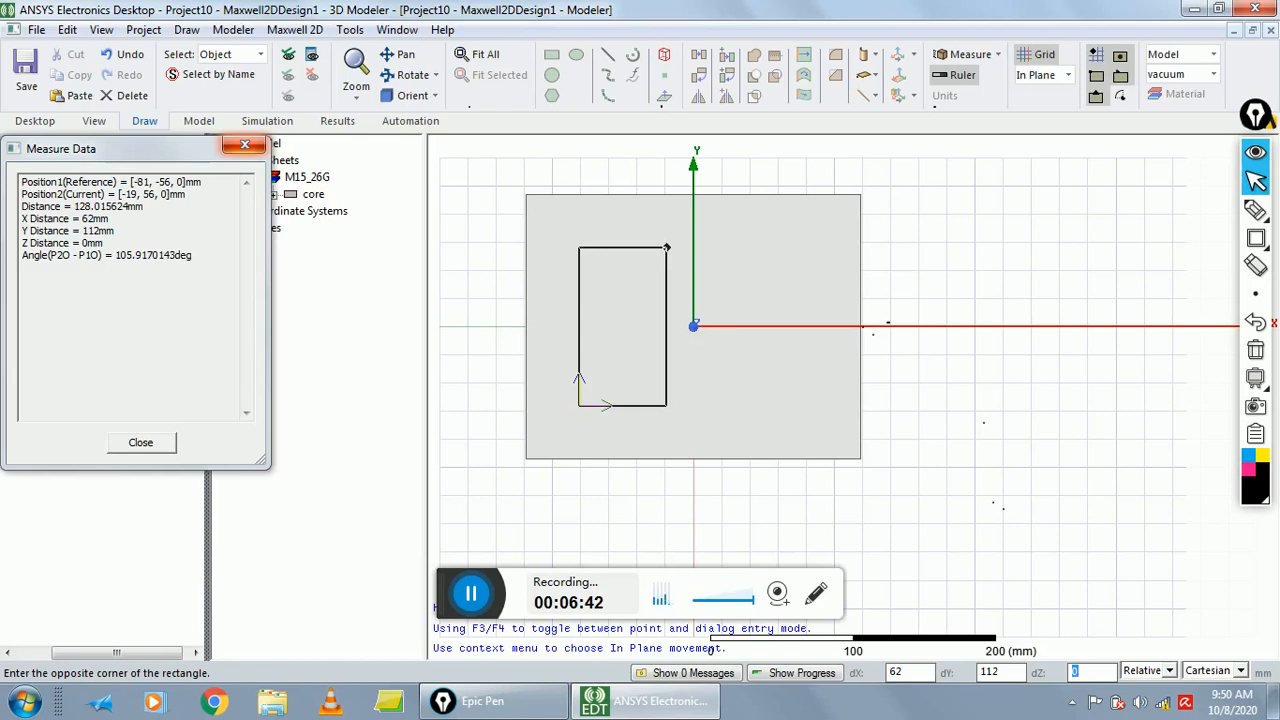
key(Return)
click(232, 148)
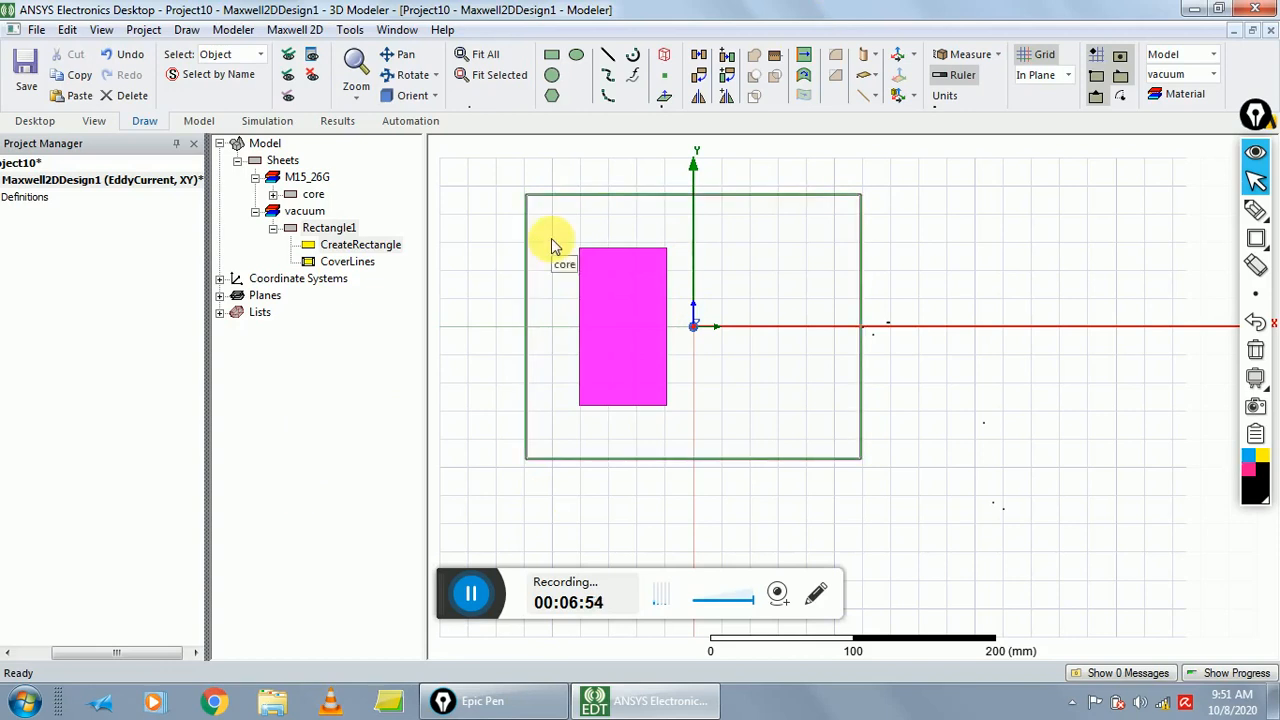
- Duplicate the window rectangle by mirroring it about the Y axis, anchoring the mirror plane at the origin with its normal along X
click(333, 230)
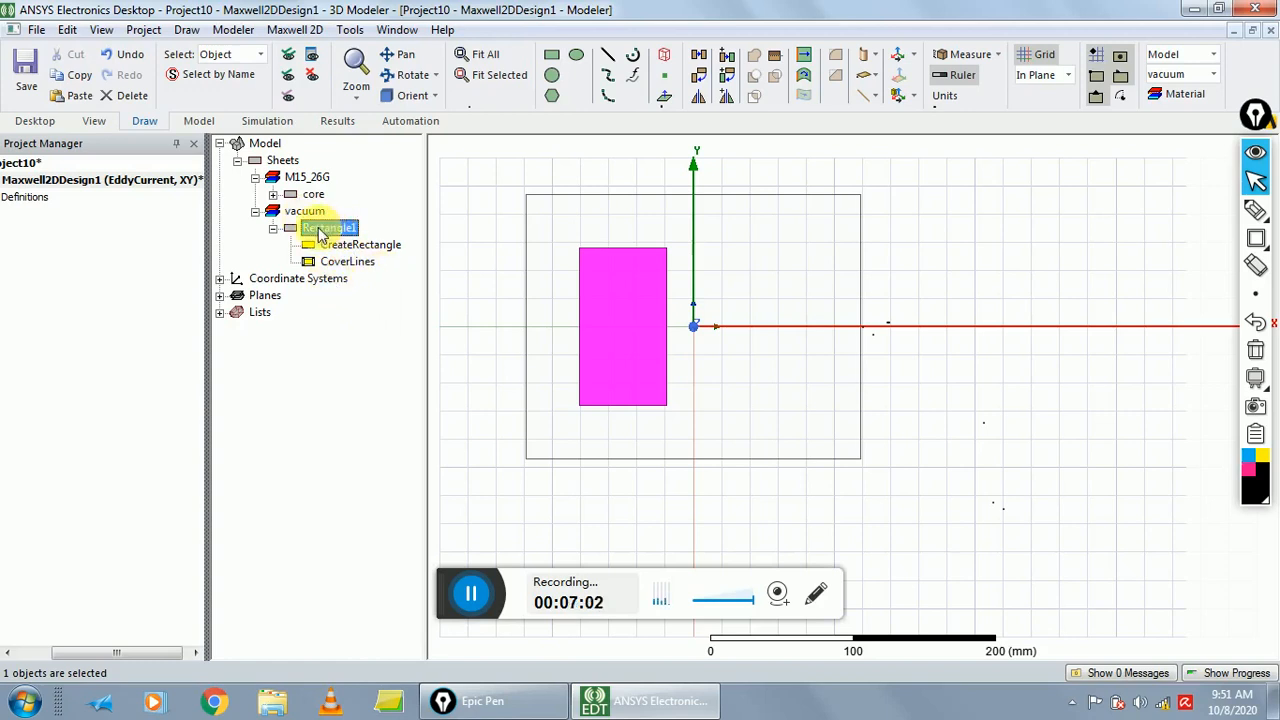
click(67, 29)
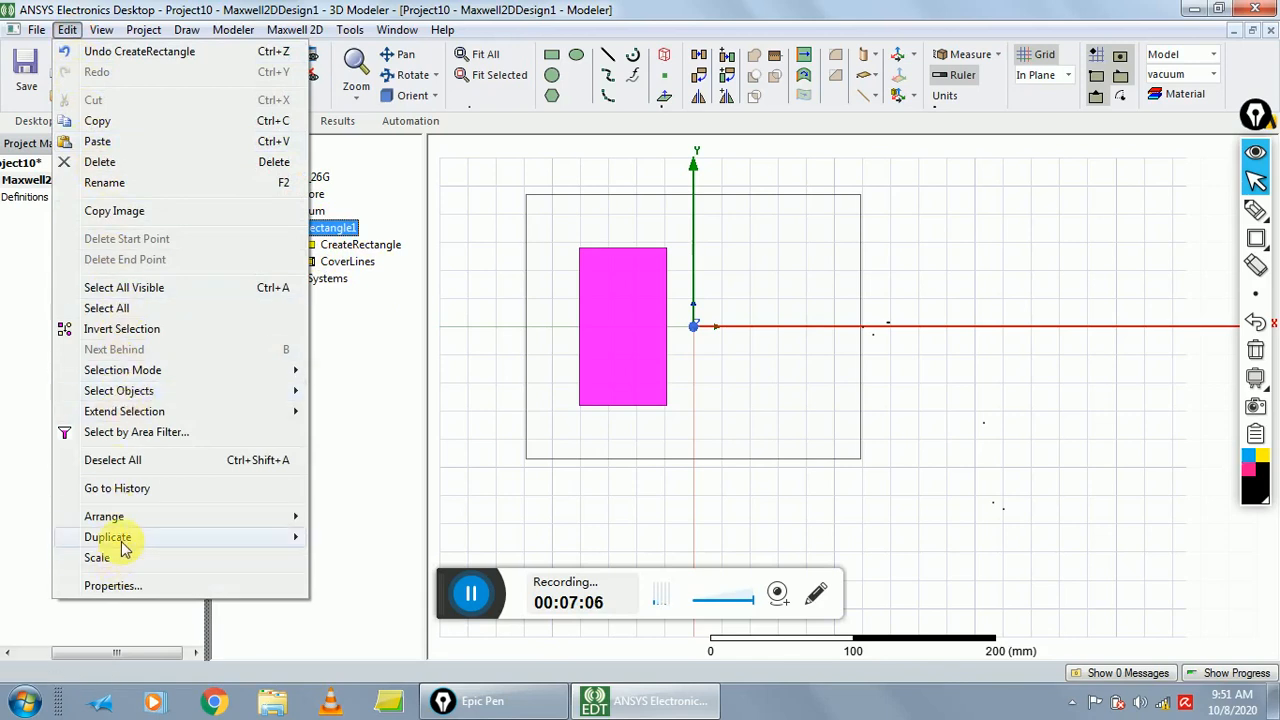
mouse_move(130, 545)
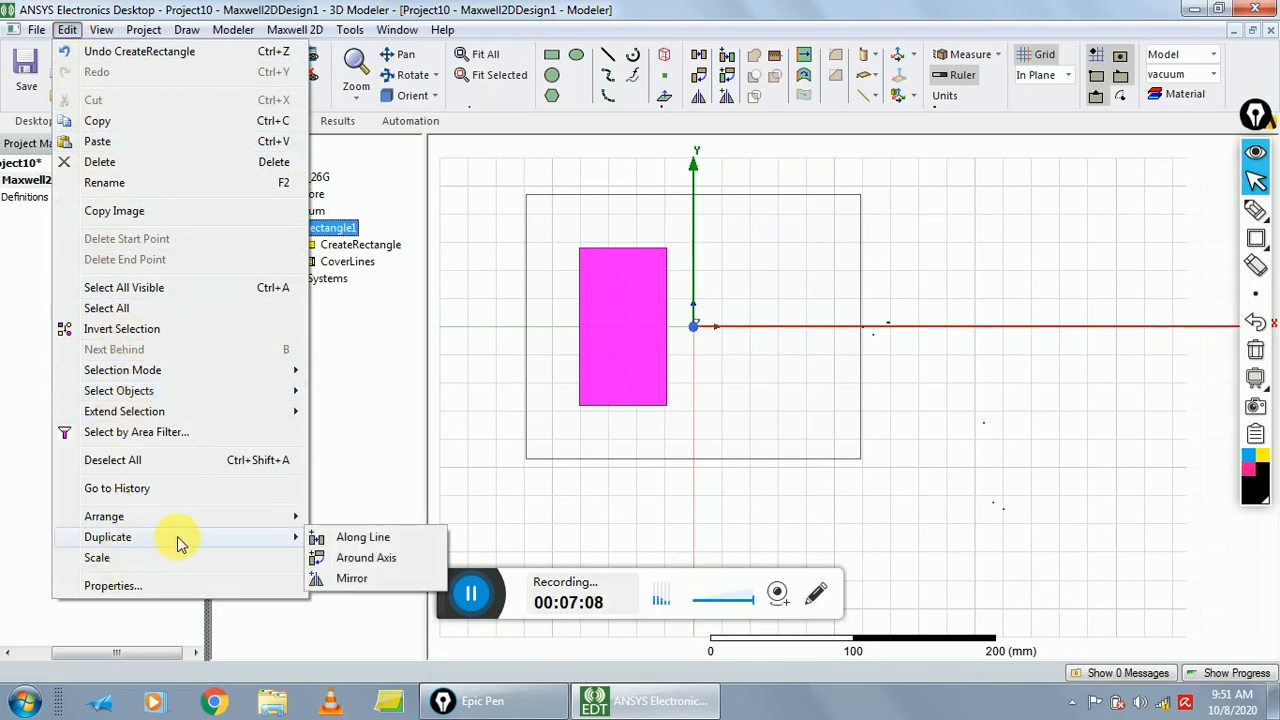
click(352, 578)
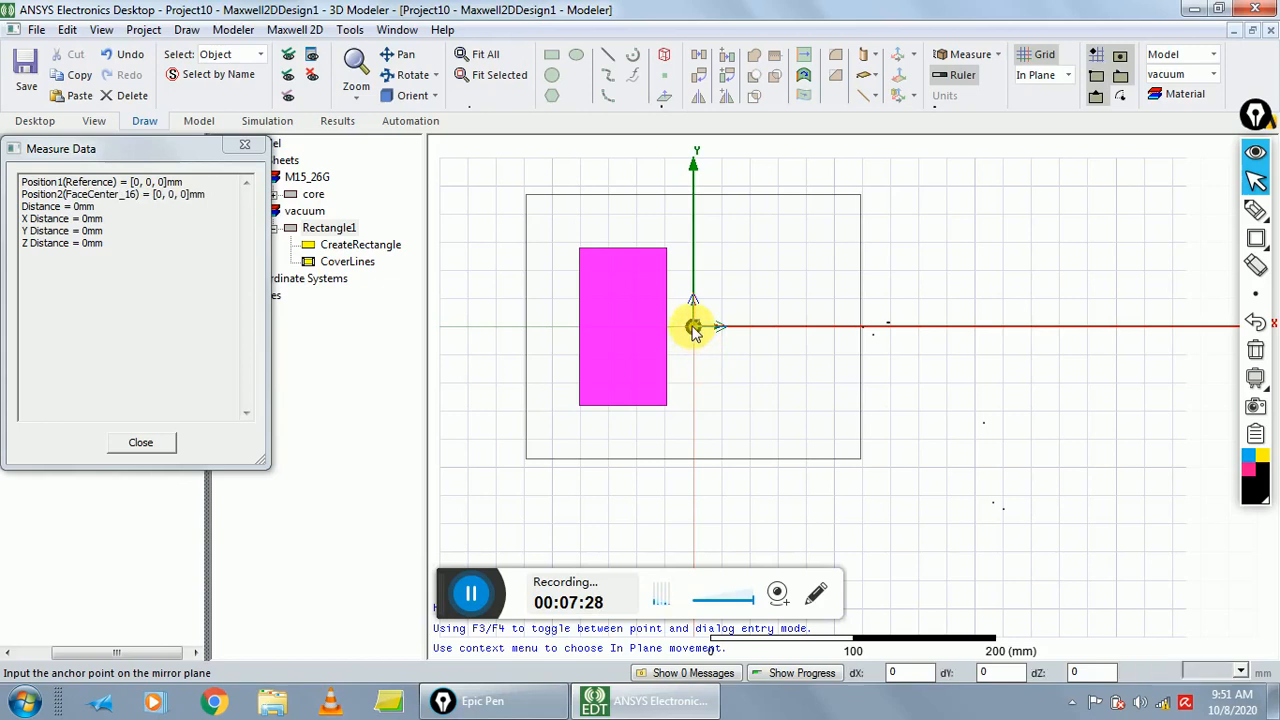
click(695, 332)
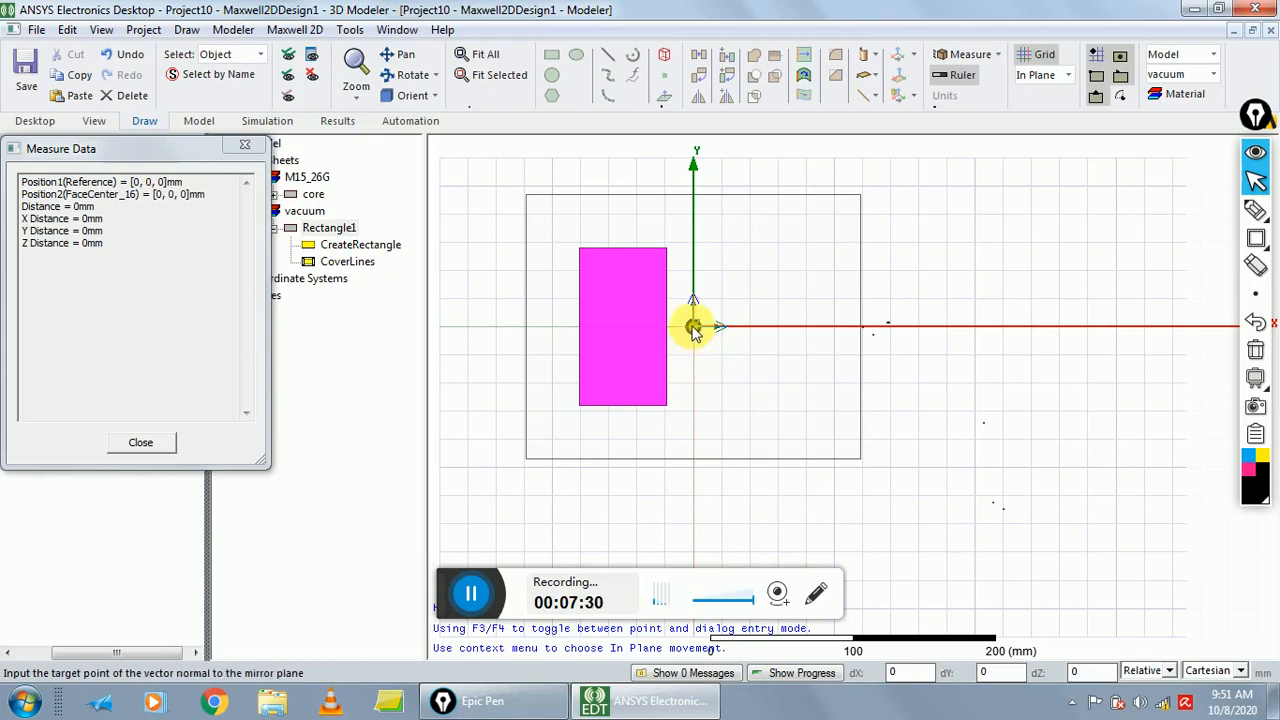
click(751, 324)
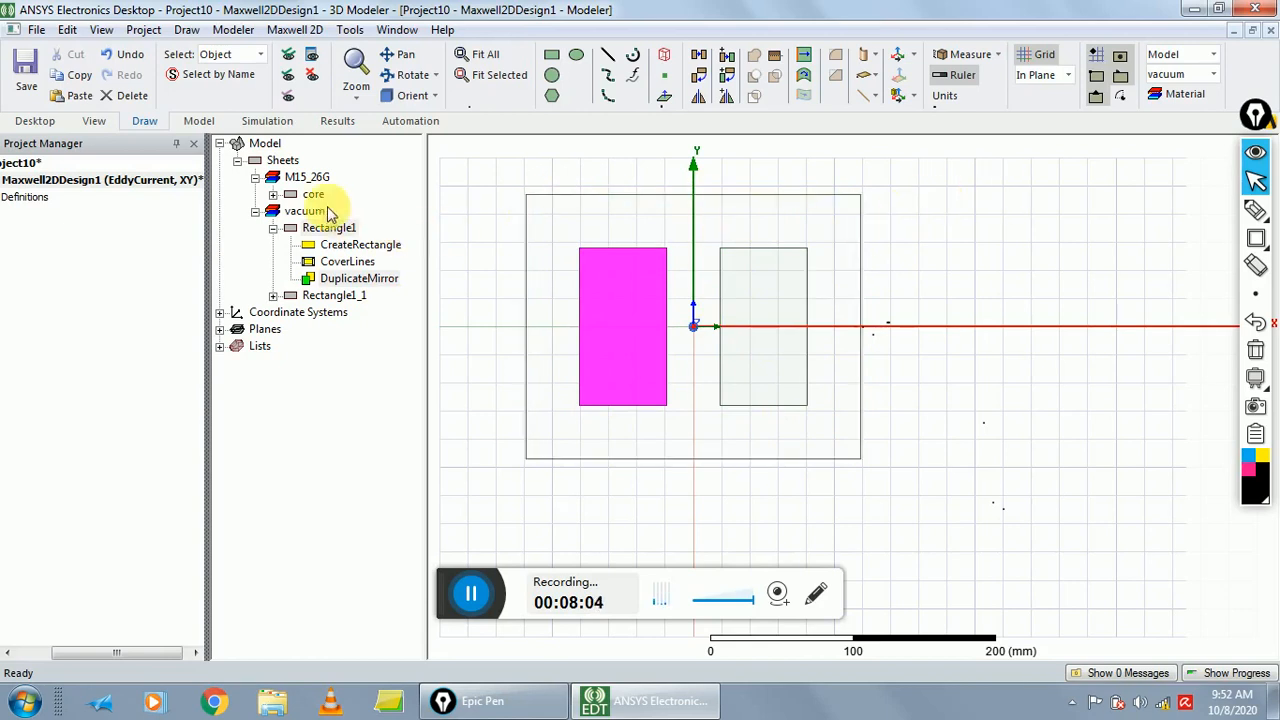
- Subtract both window rectangles, Rectangle1 and Rectangle1_1, from the core without cloning the tool objects
click(313, 194)
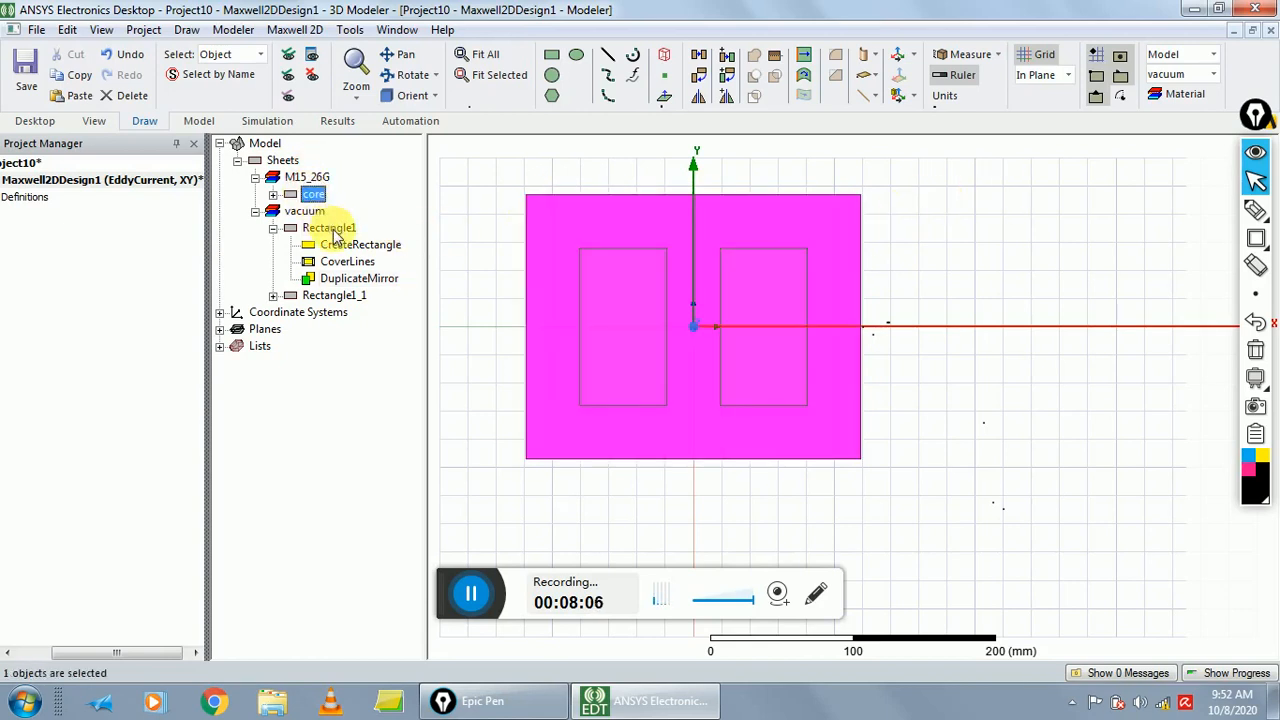
ctrl+click(333, 228)
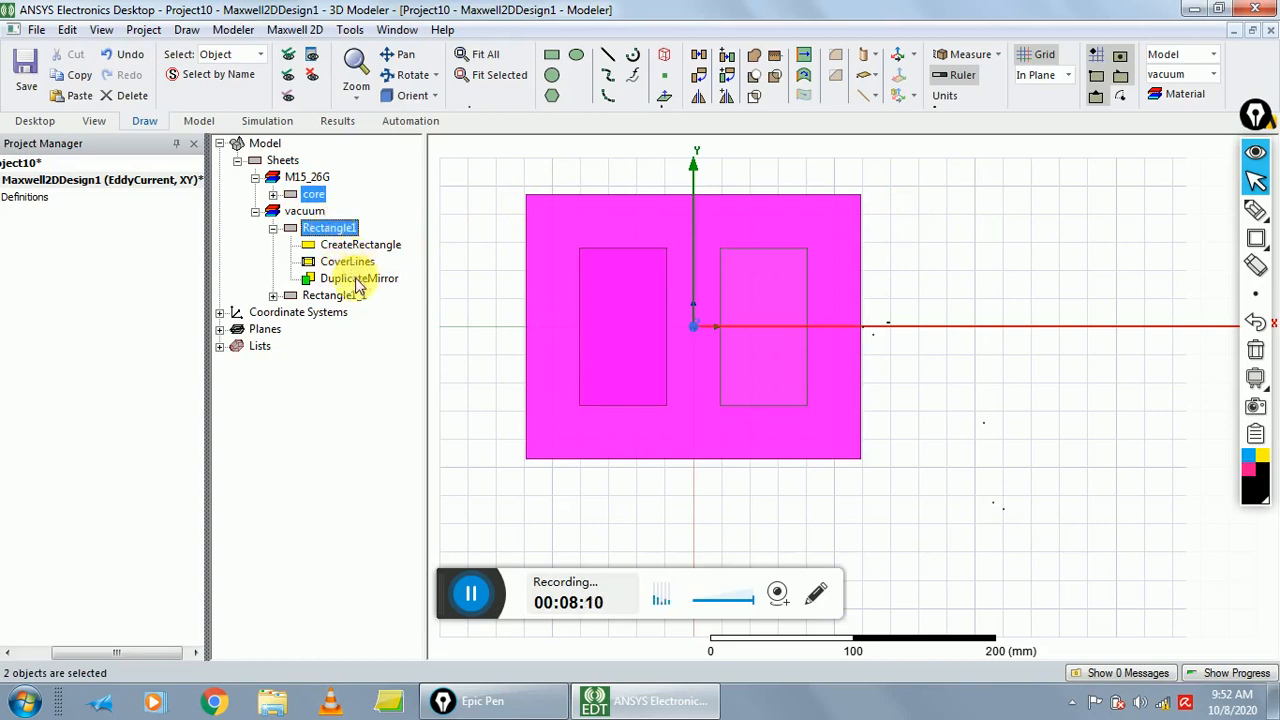
ctrl+click(333, 295)
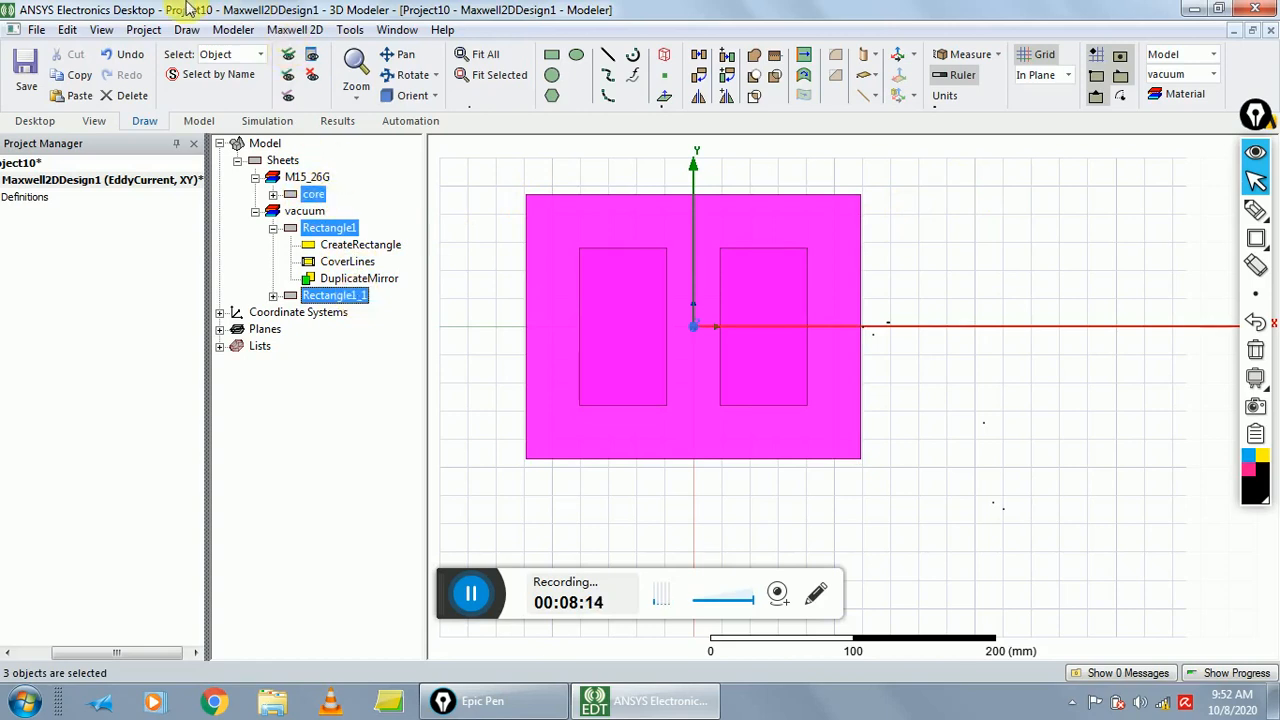
click(240, 29)
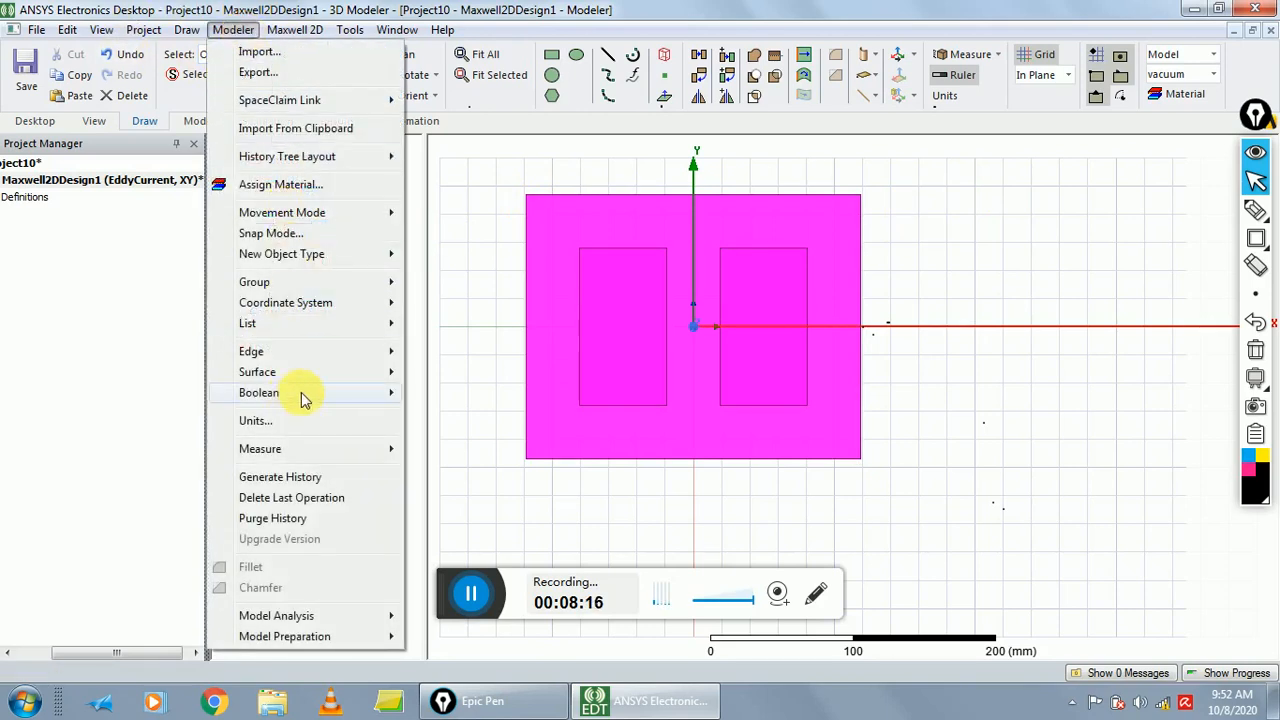
mouse_move(306, 406)
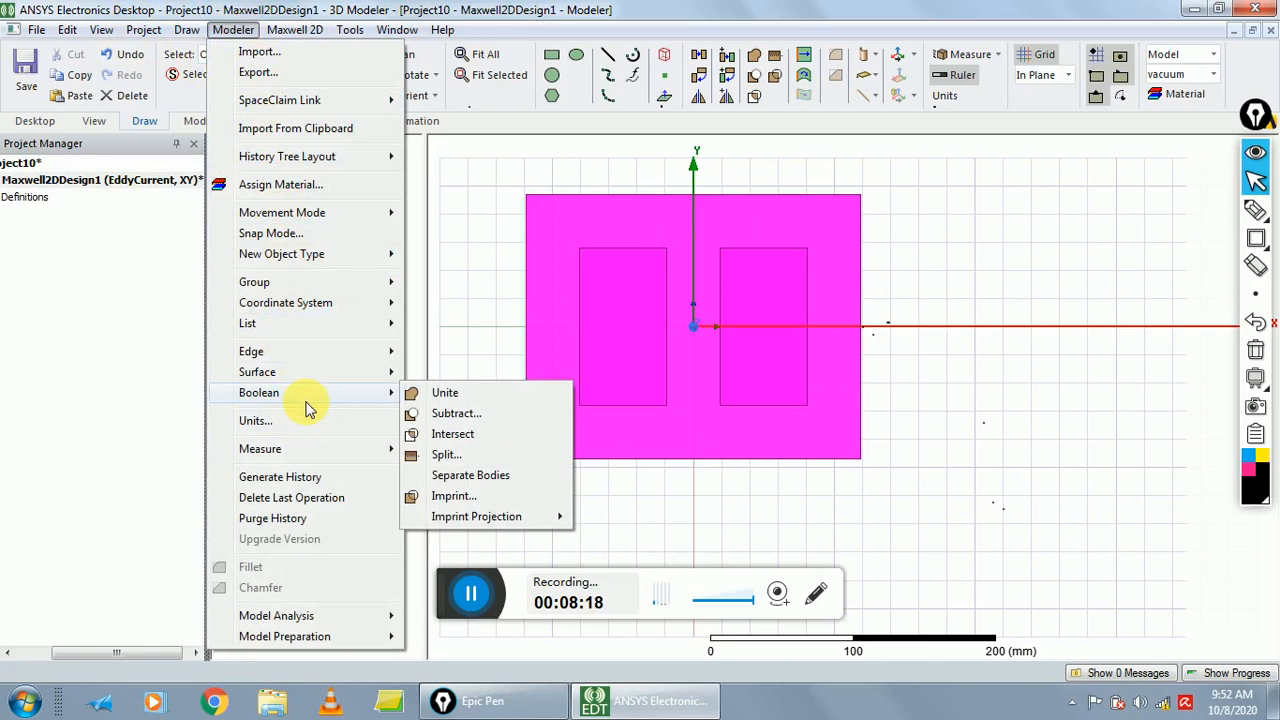
click(438, 415)
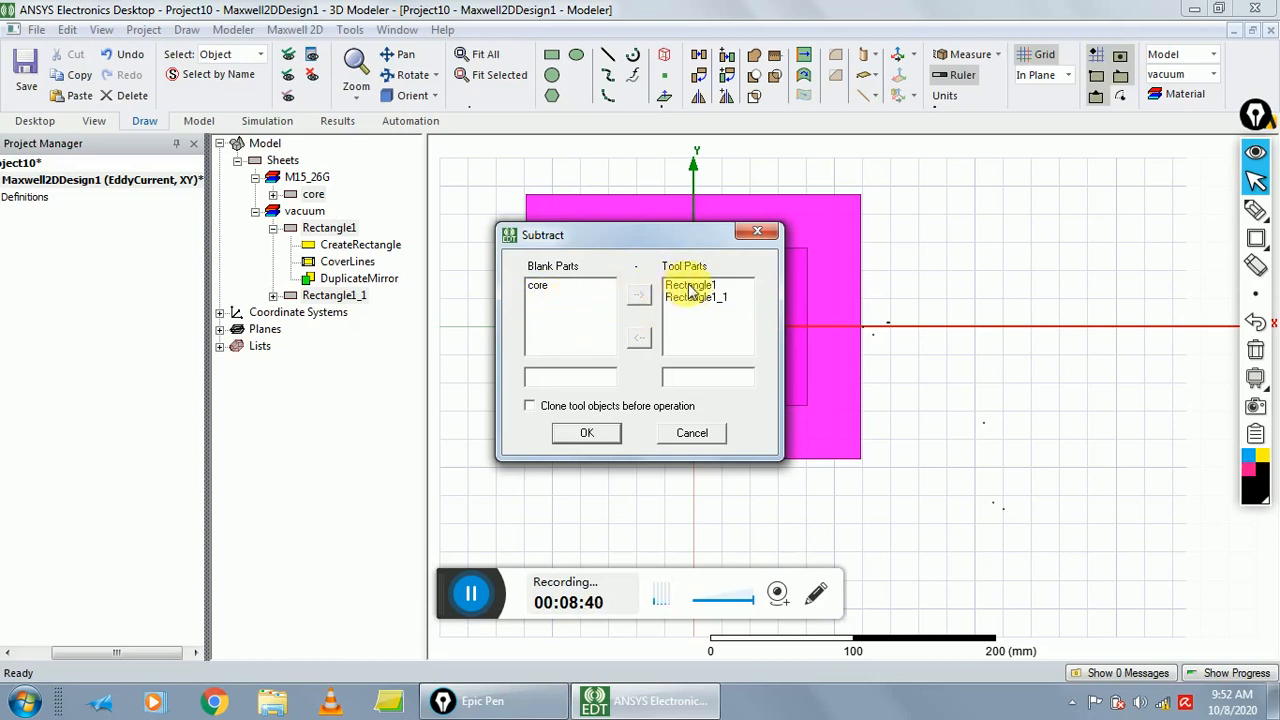
click(596, 436)
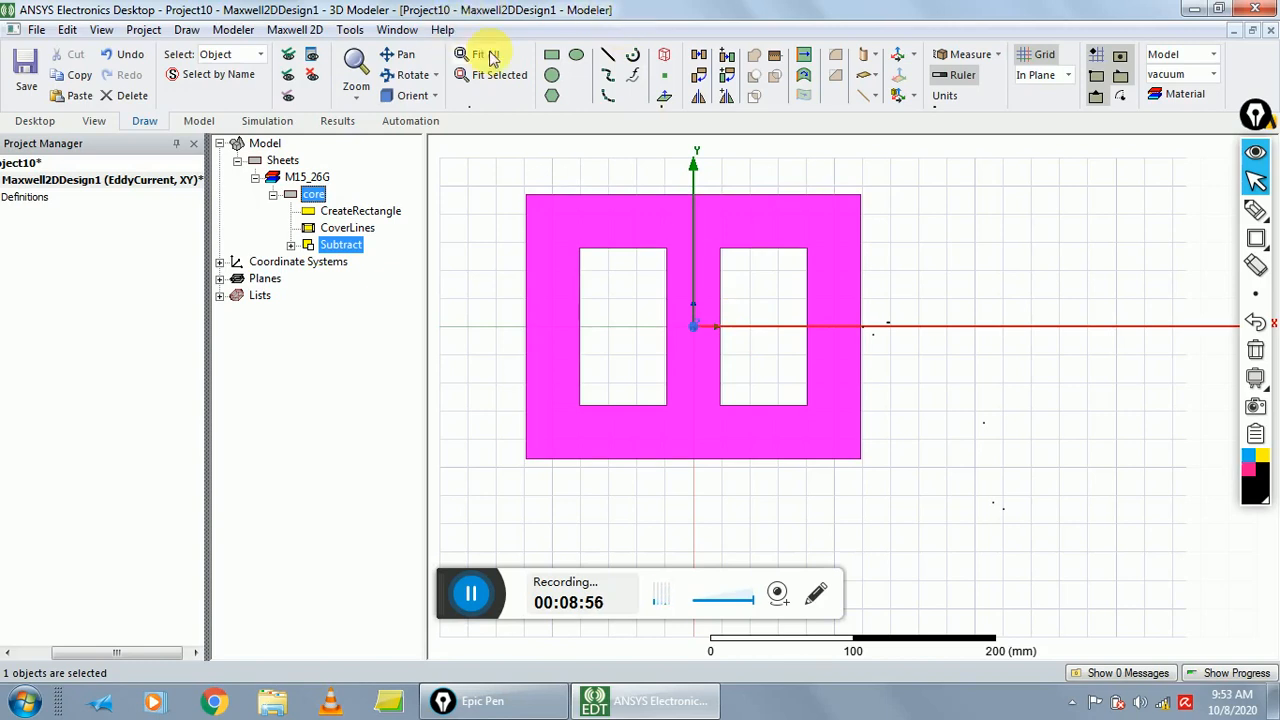
- Draw a 10 by 96 mm winding rectangle inside the left core window with its first corner at (-31, -48, 0)
click(192, 36)
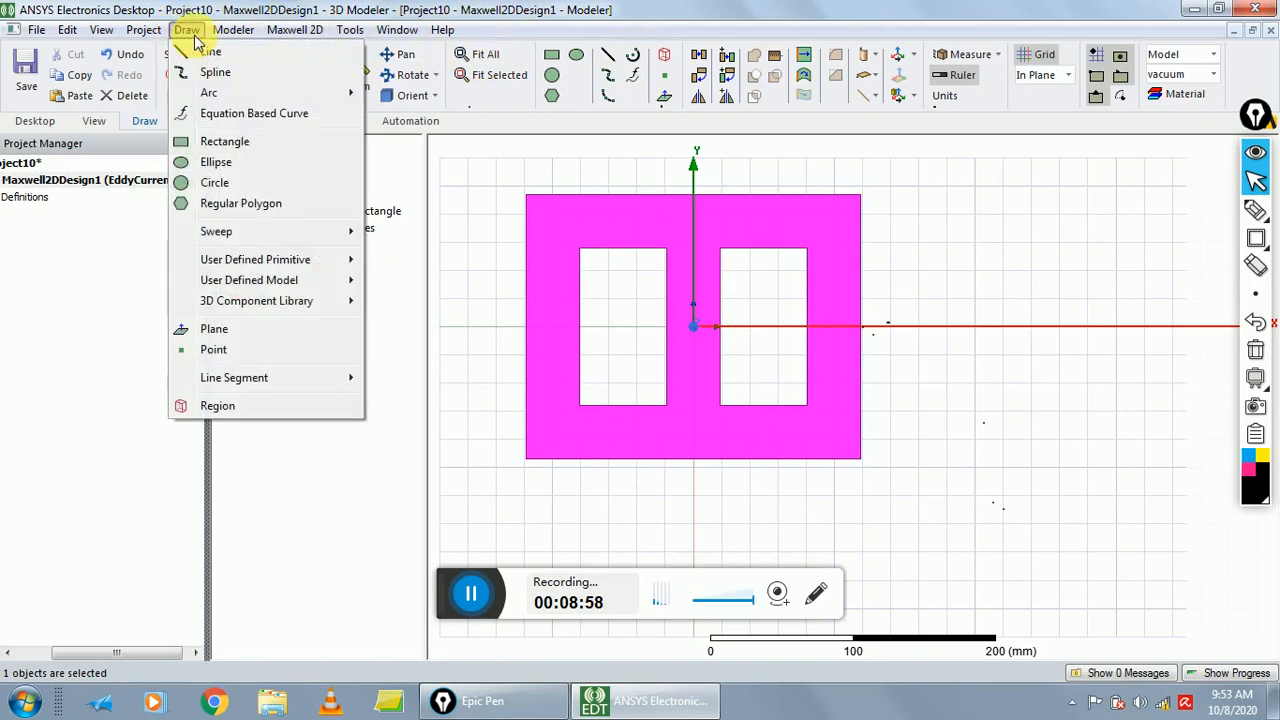
click(226, 143)
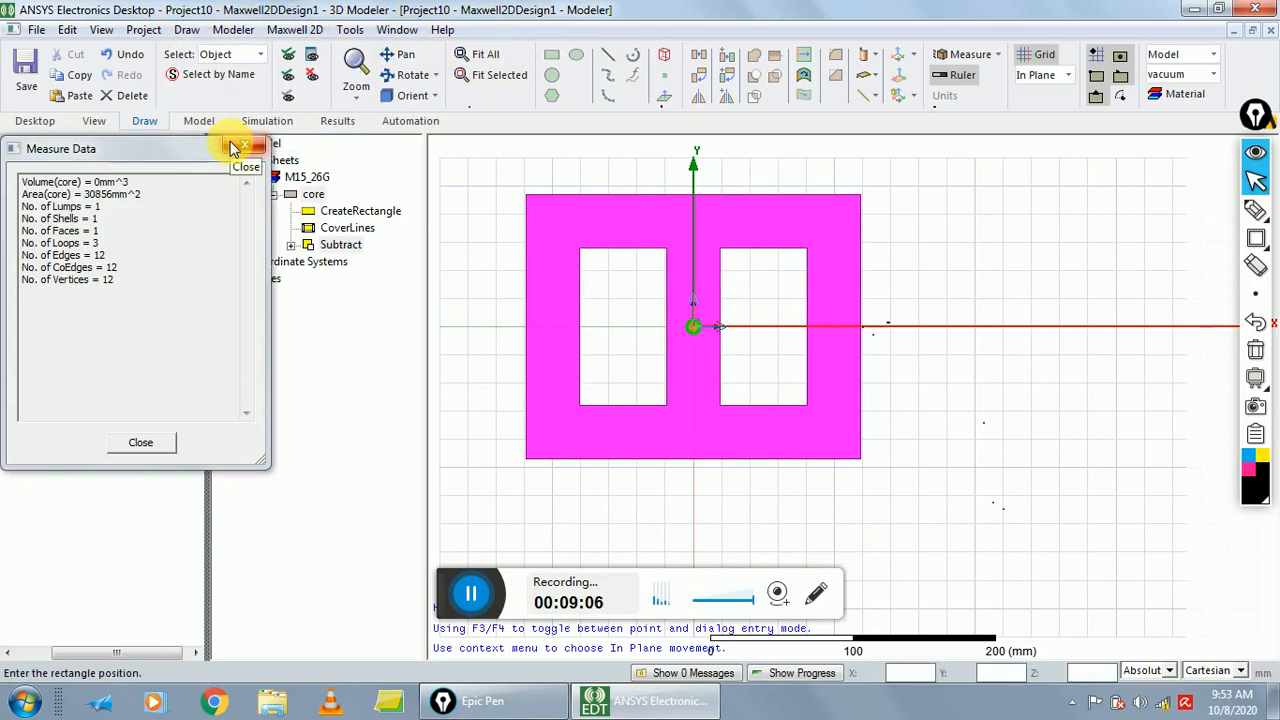
text(-31)
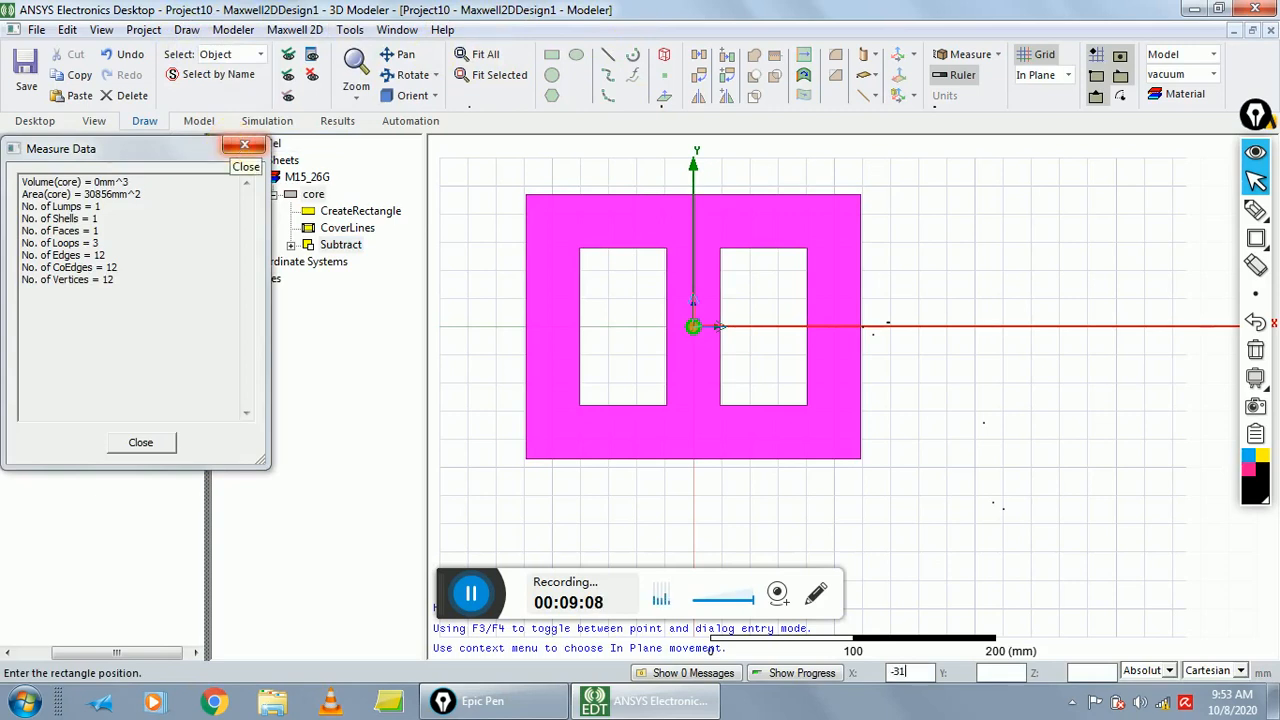
key(Tab)
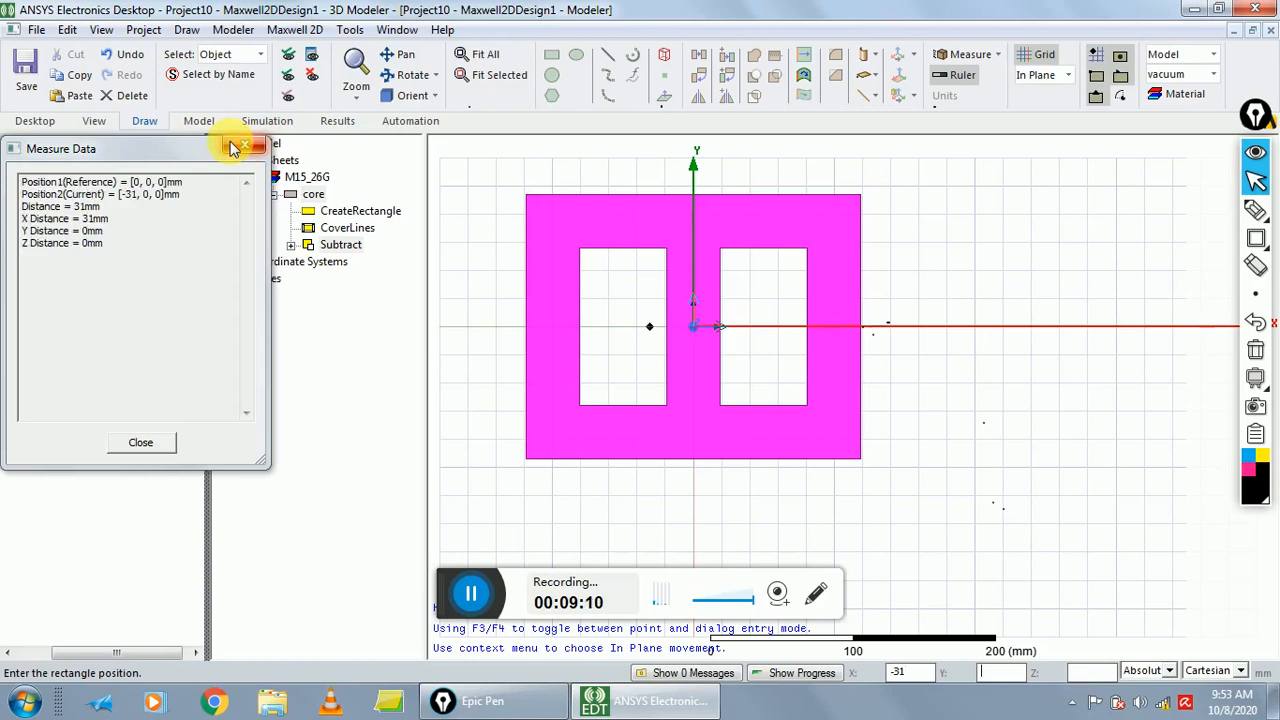
text(-48)
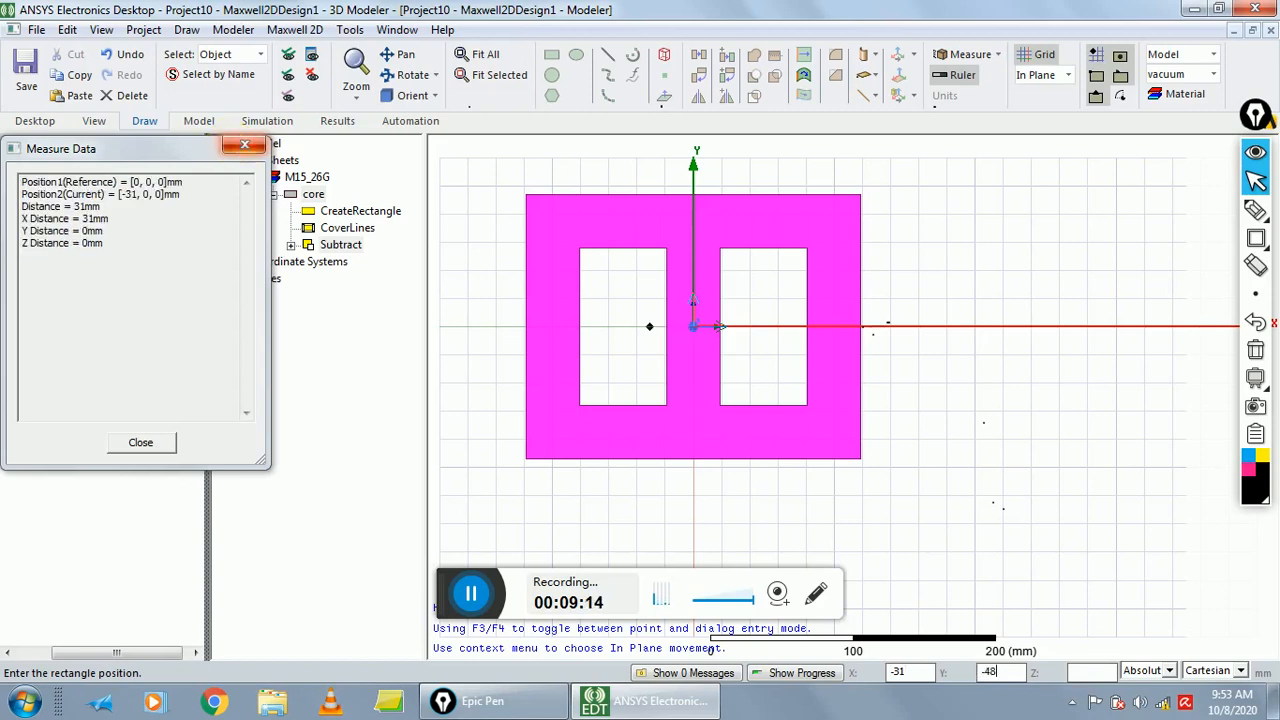
key(Tab)
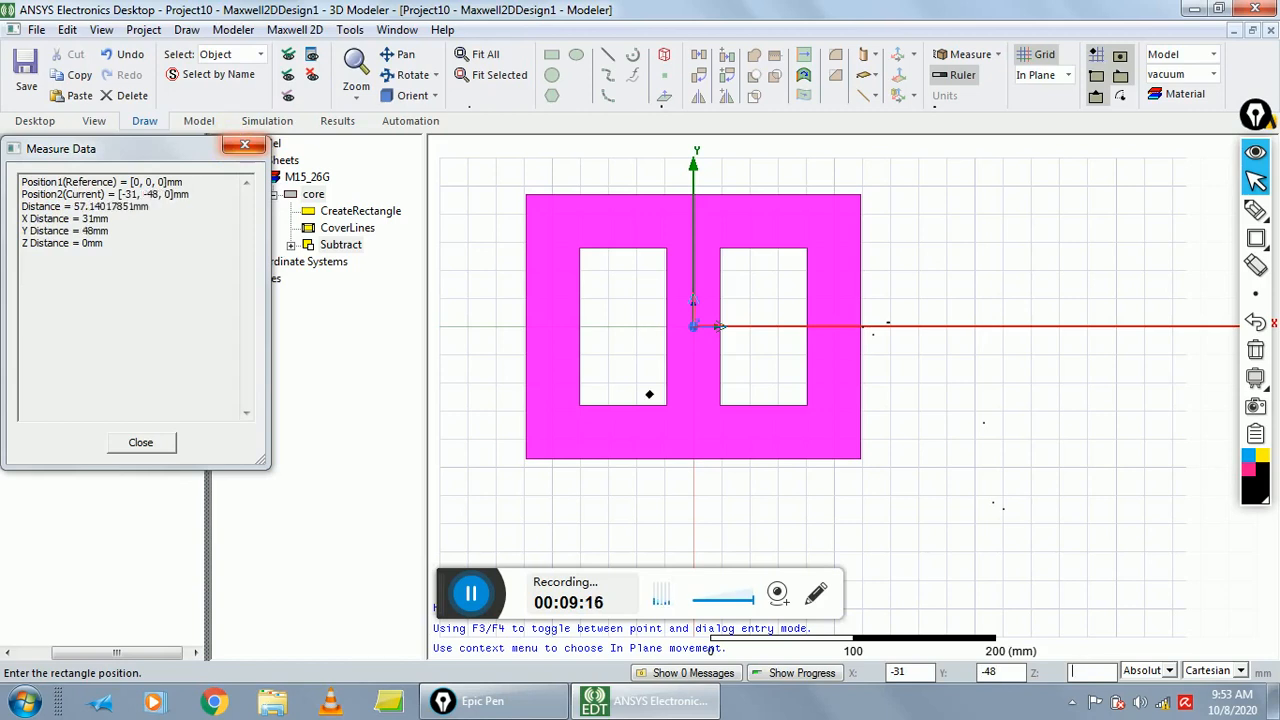
key(Return)
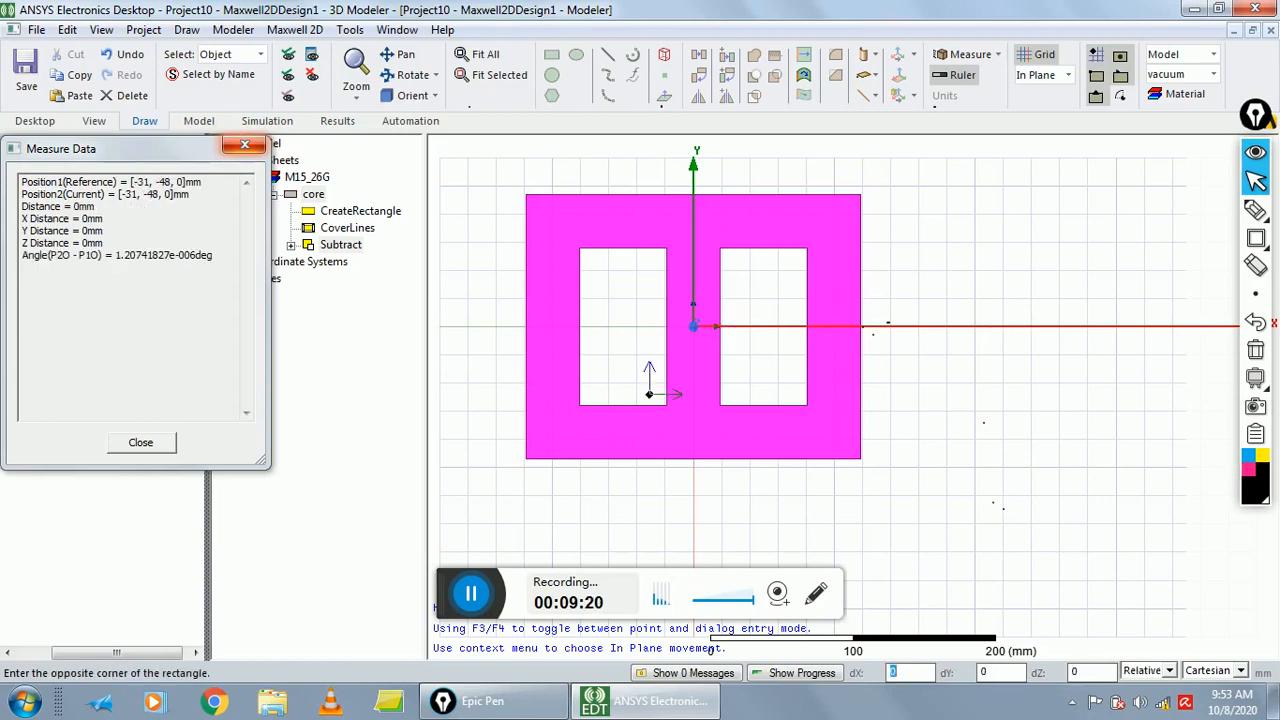
key(Tab)
text(96)
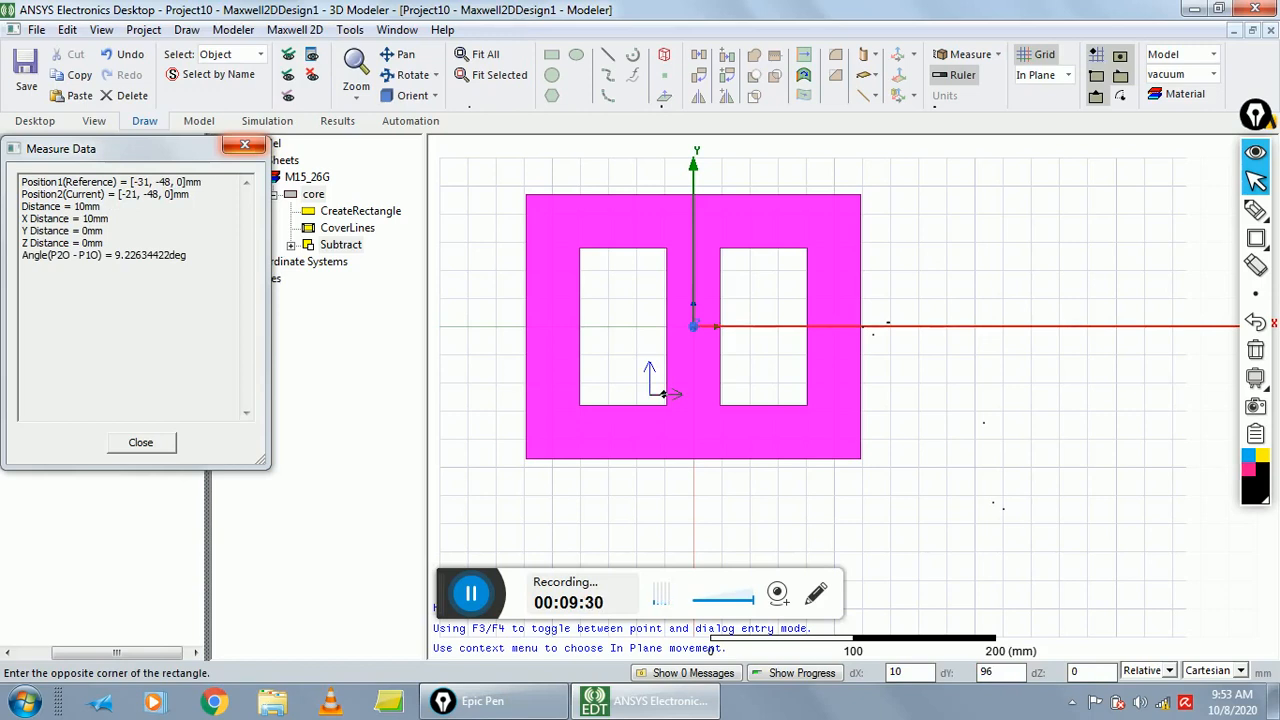
key(Tab)
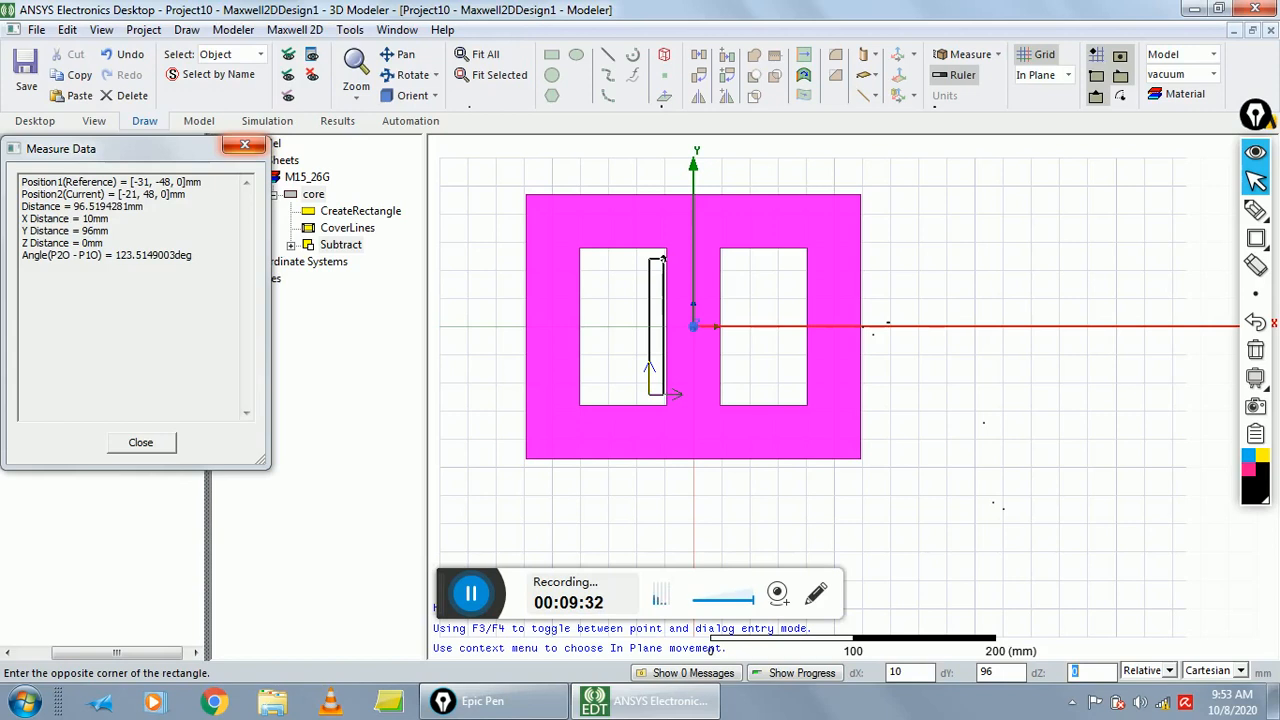
key(Return)
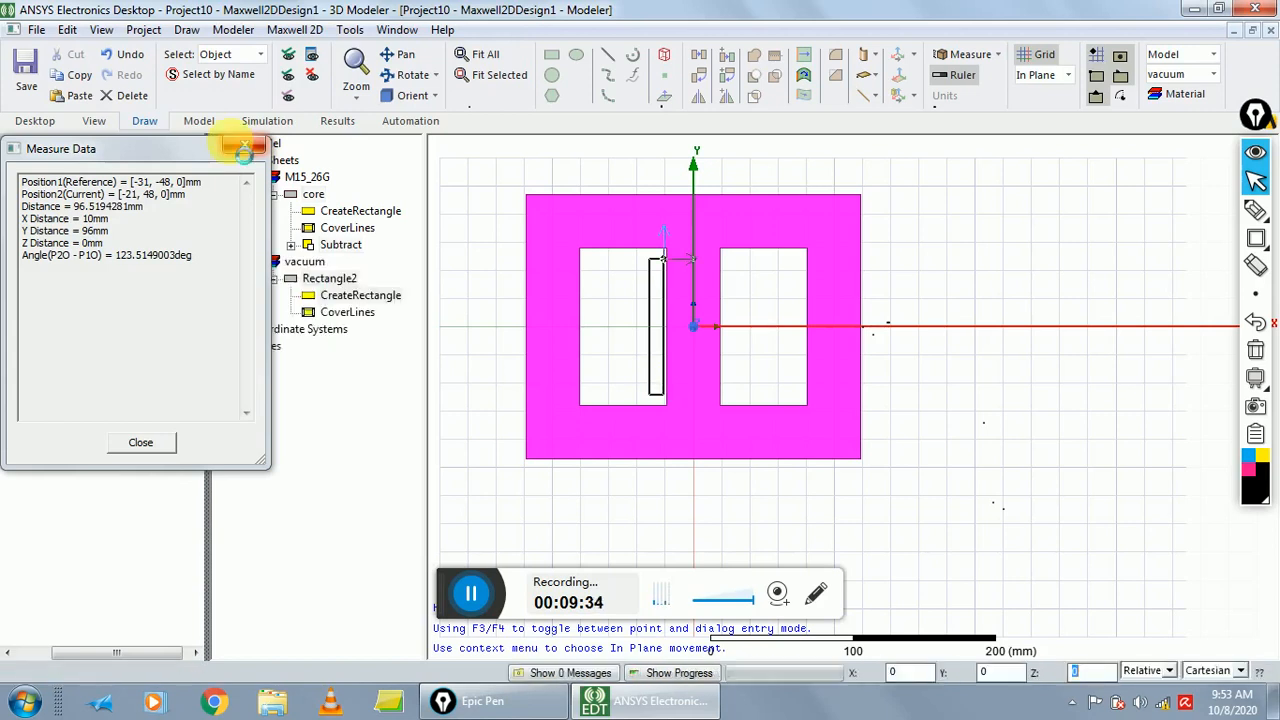
click(236, 146)
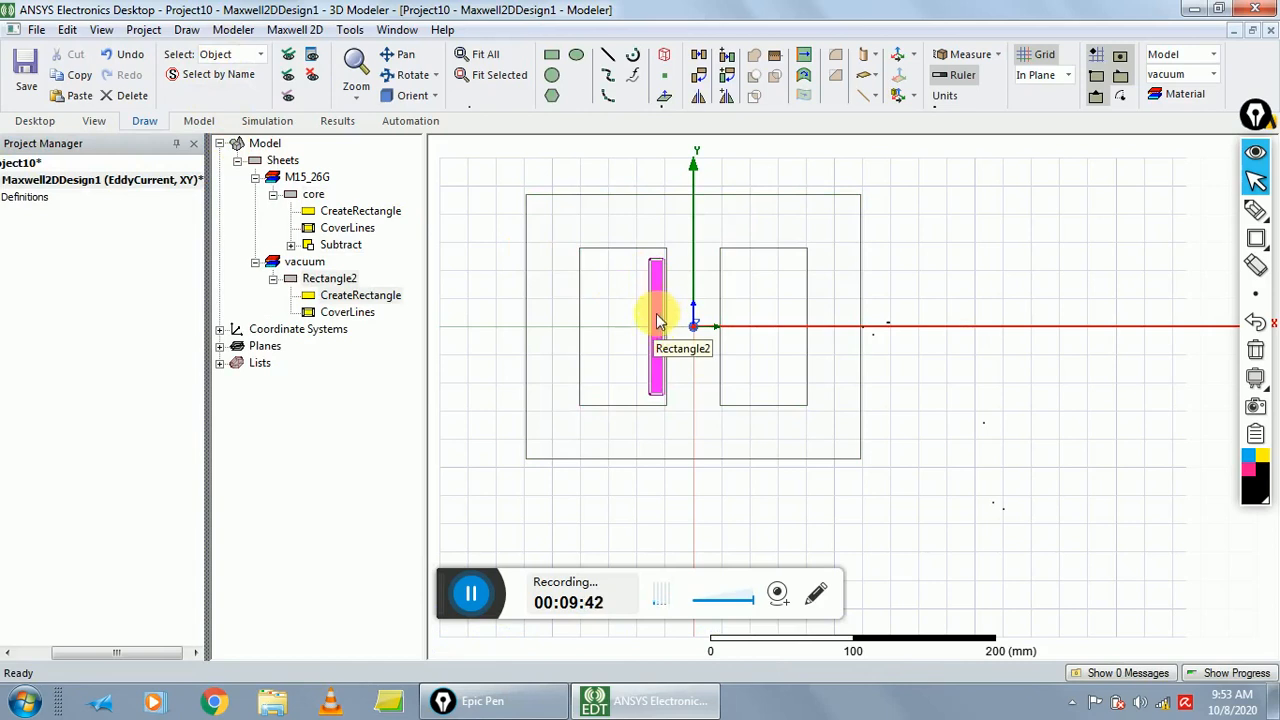
- Rename the winding rectangle Rectangle2 inside the left core window as coil
click(336, 280)
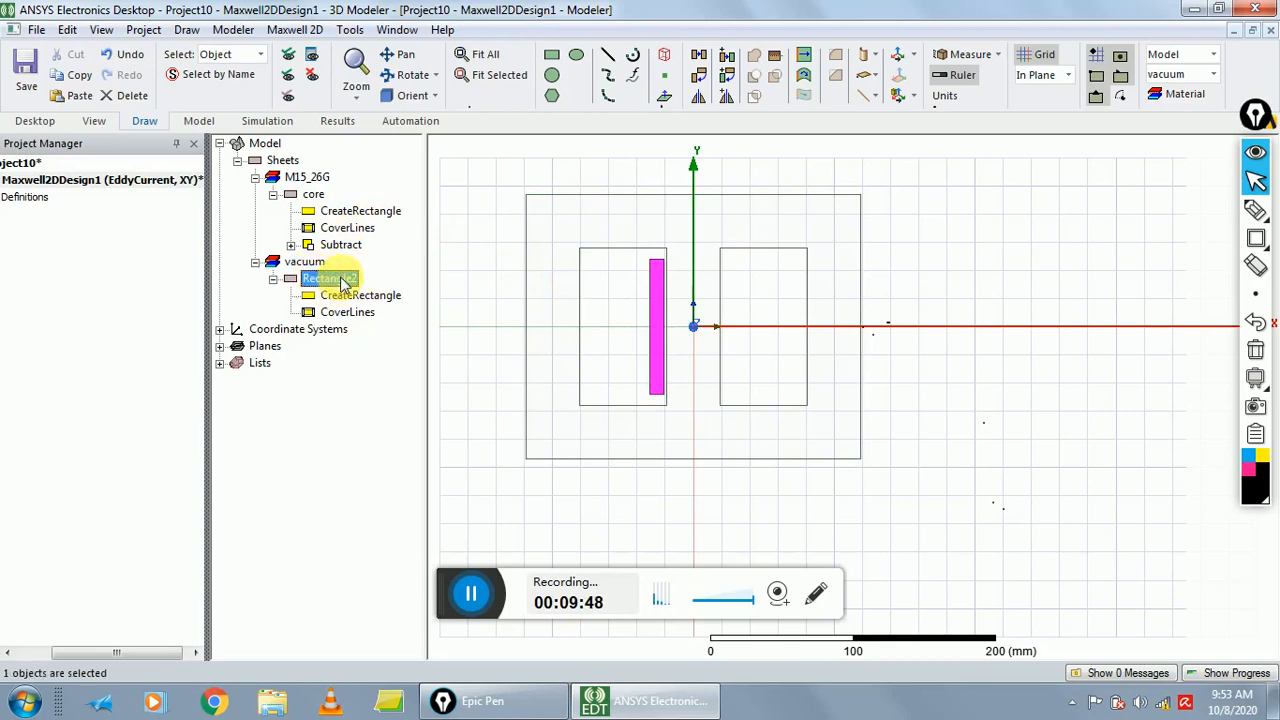
double_click(342, 283)
click(500, 248)
click(505, 250)
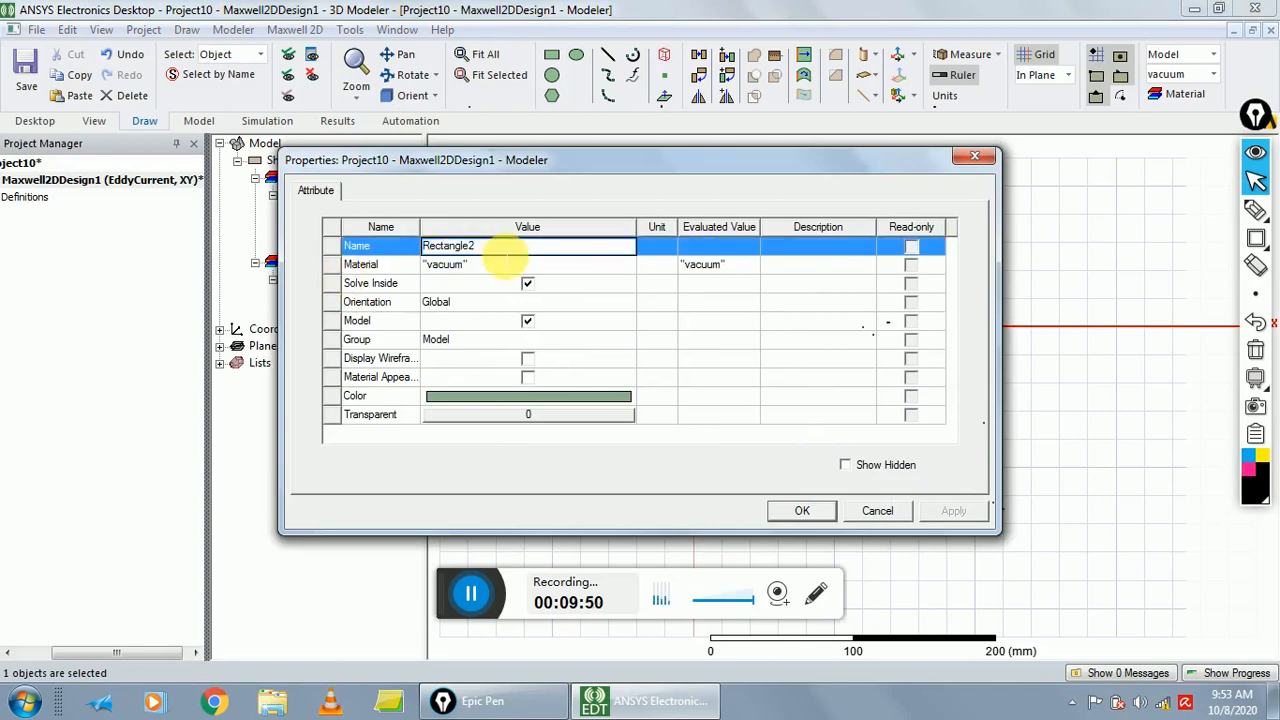
drag(505, 255, 428, 248)
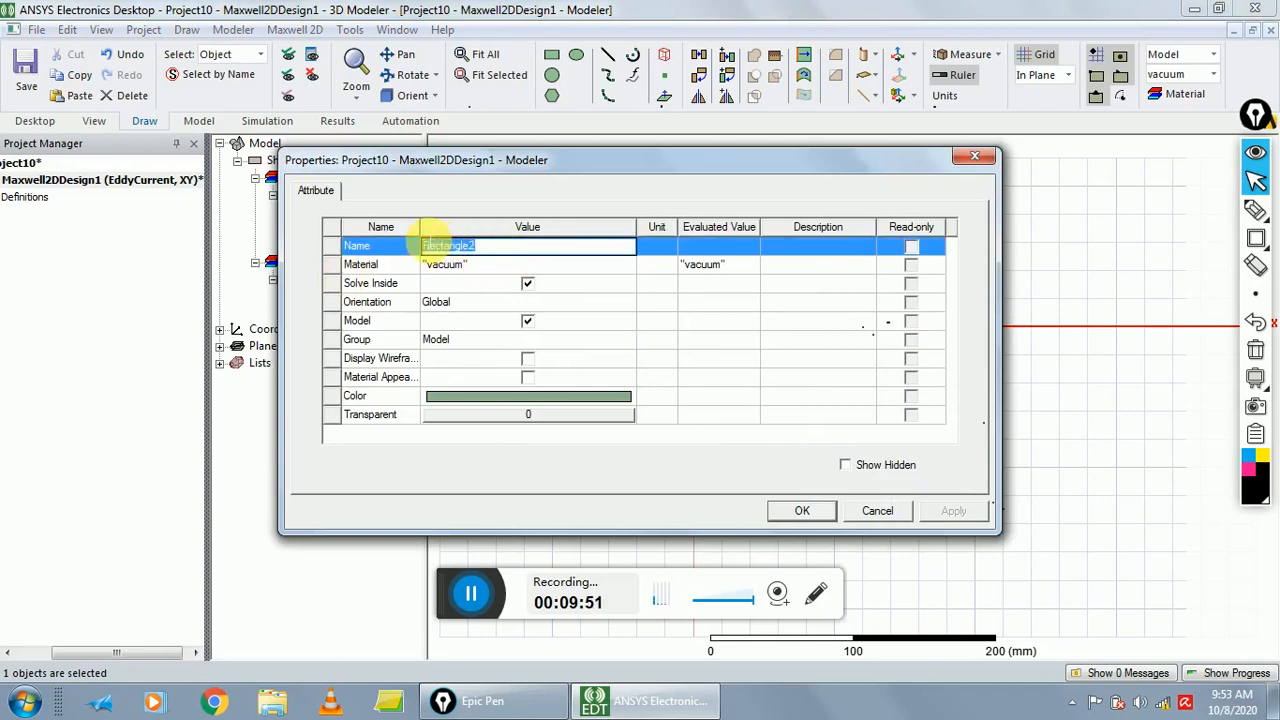
click(524, 287)
text(coil)
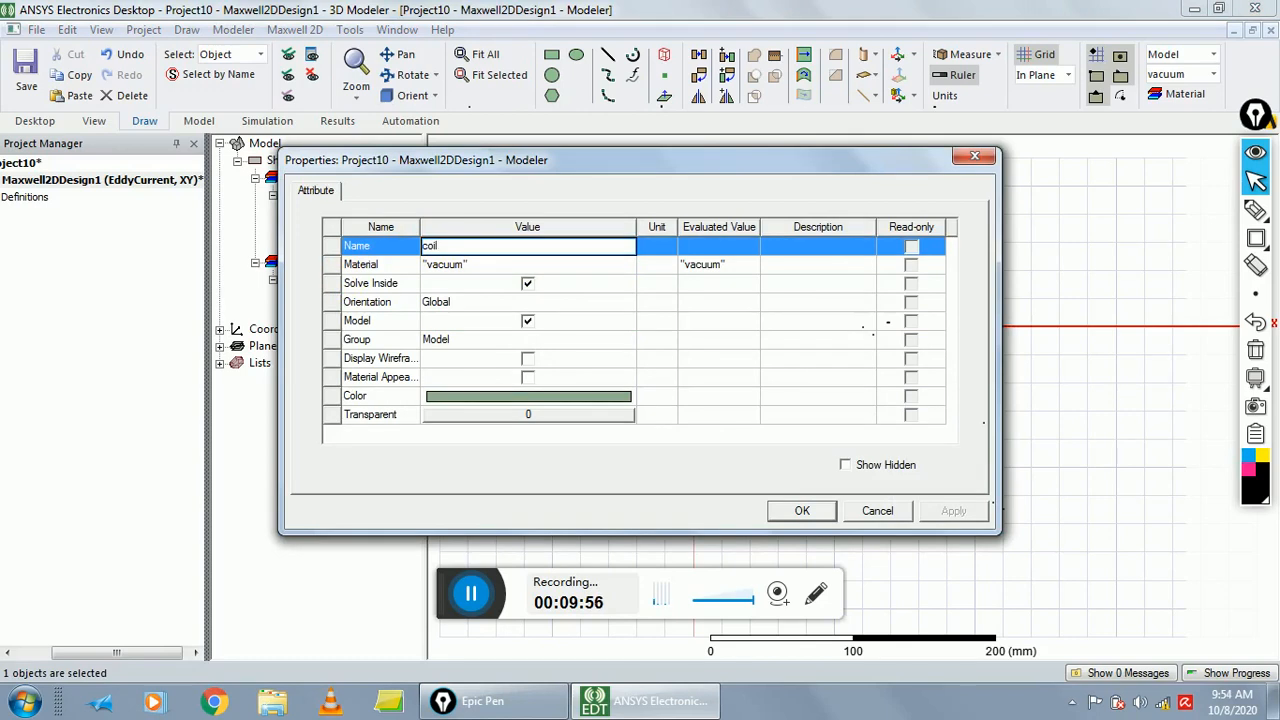
- Assign copper from the system material library to the coil
click(457, 264)
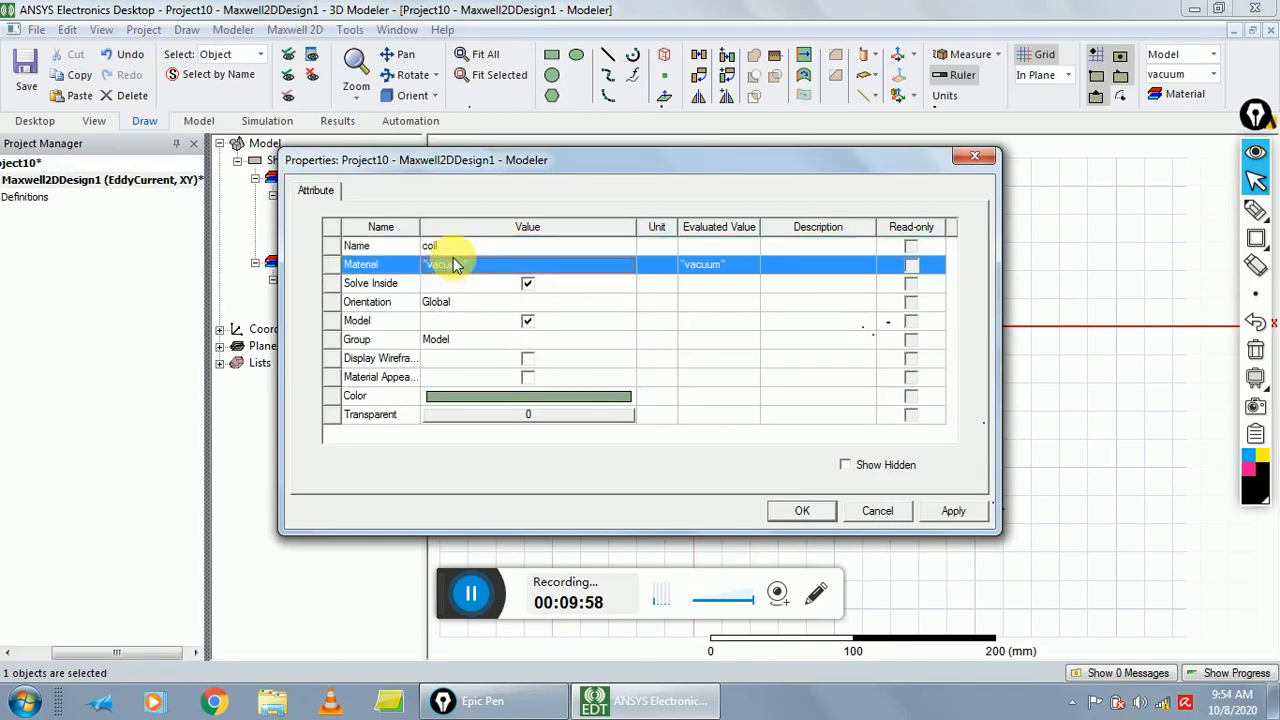
click(467, 263)
click(485, 265)
click(624, 263)
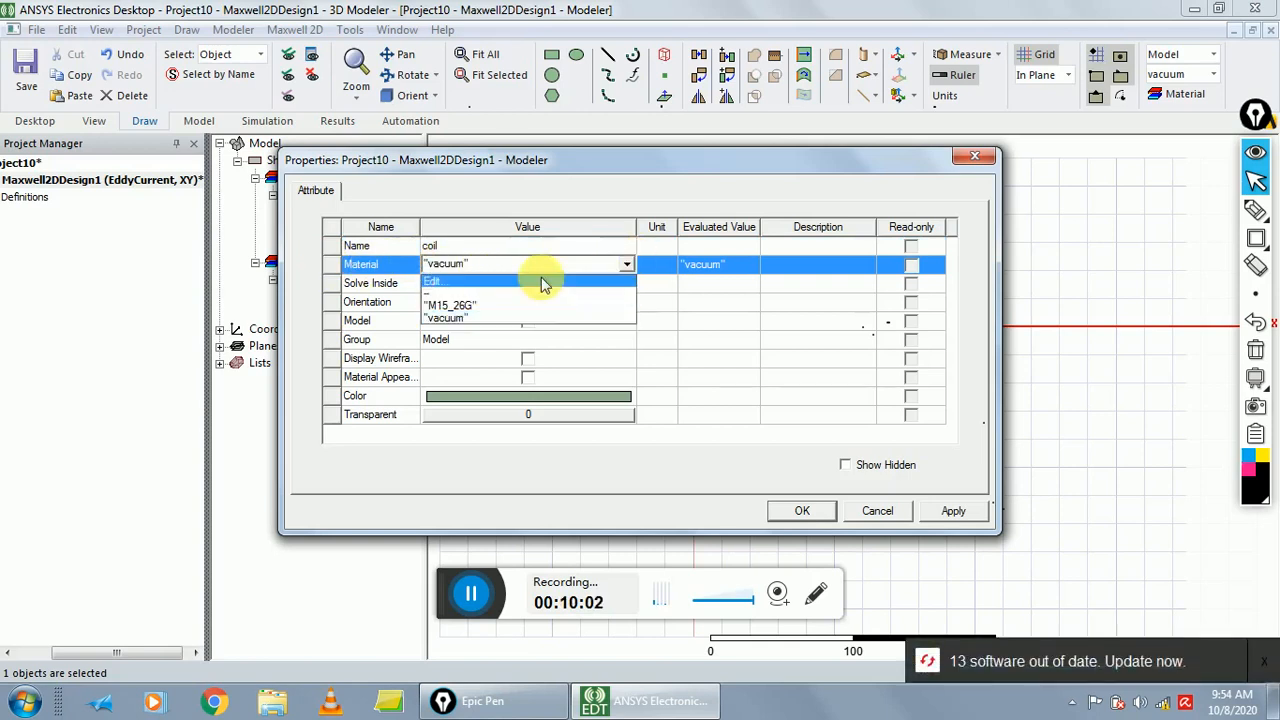
click(471, 285)
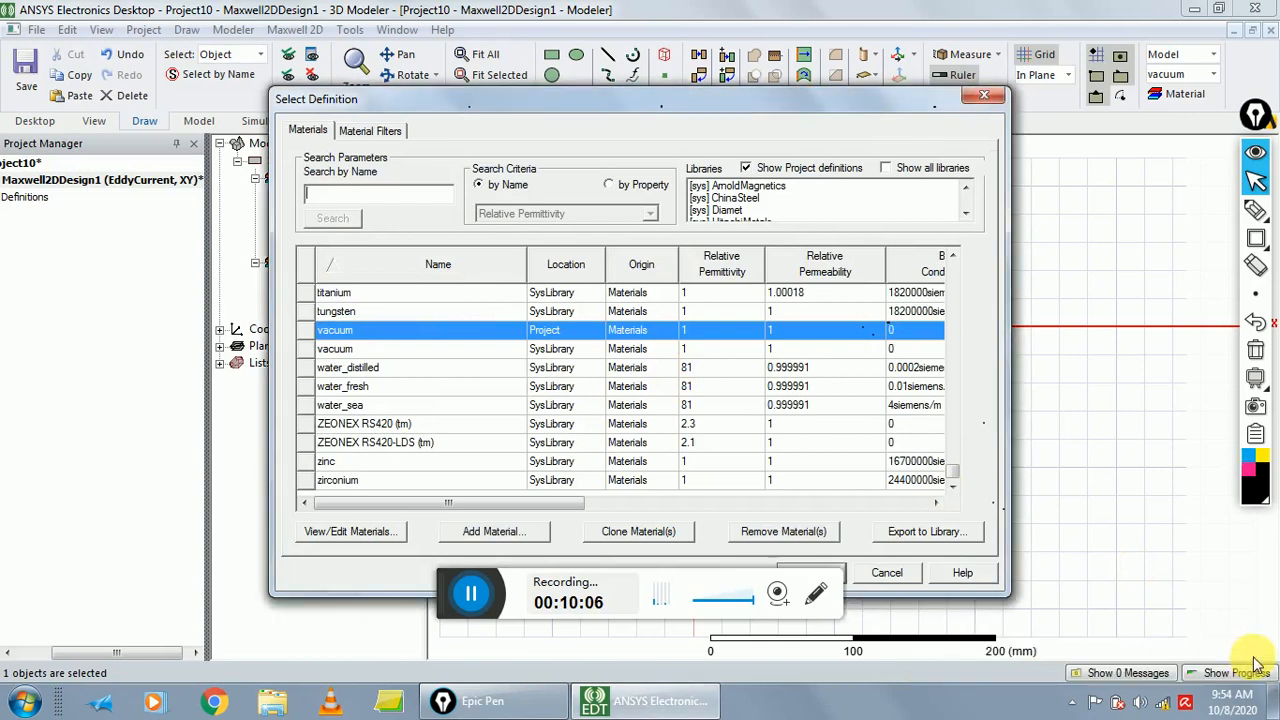
text(copp)
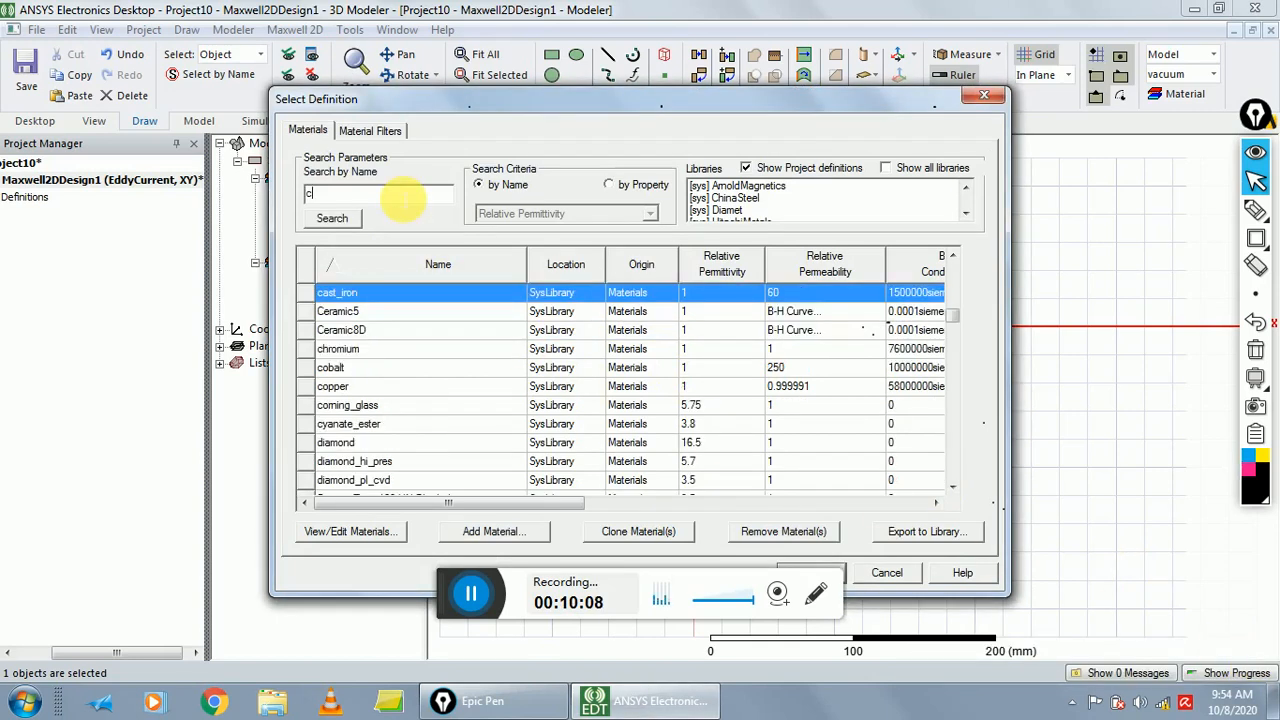
double_click(335, 388)
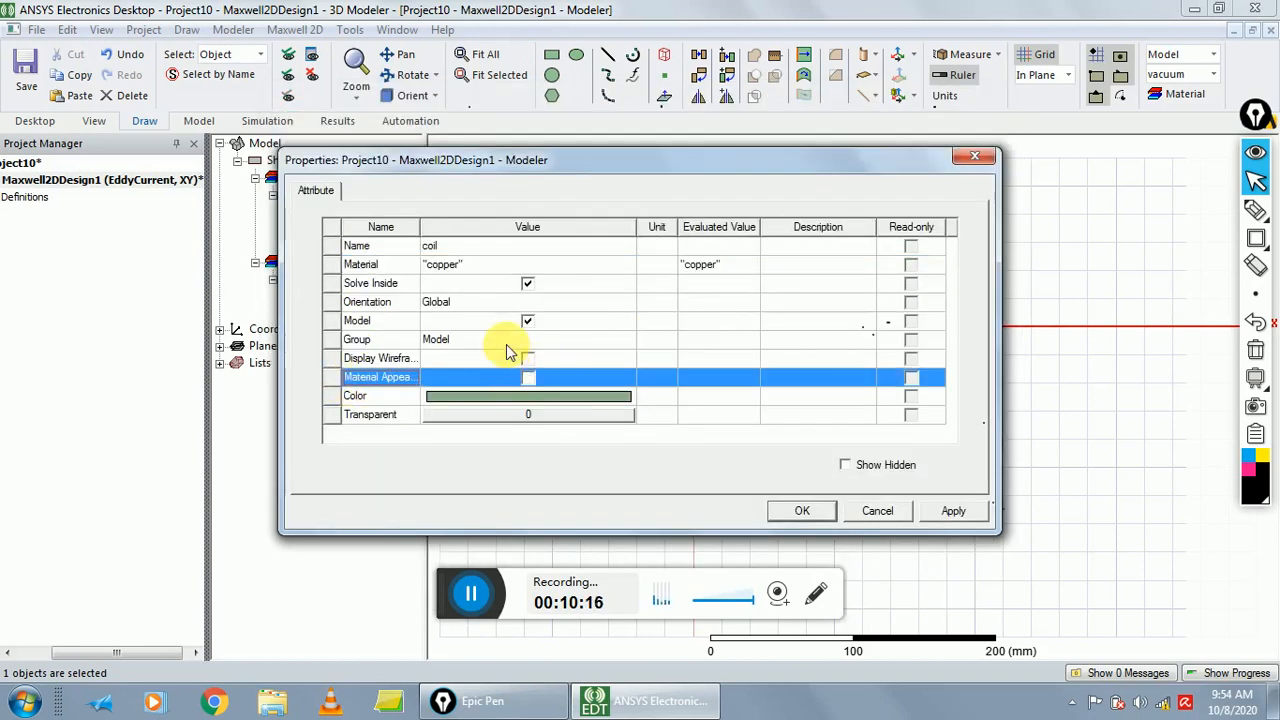
- Choose dark maroon as the coil's display color and accept its edited name, material and color attributes
click(580, 395)
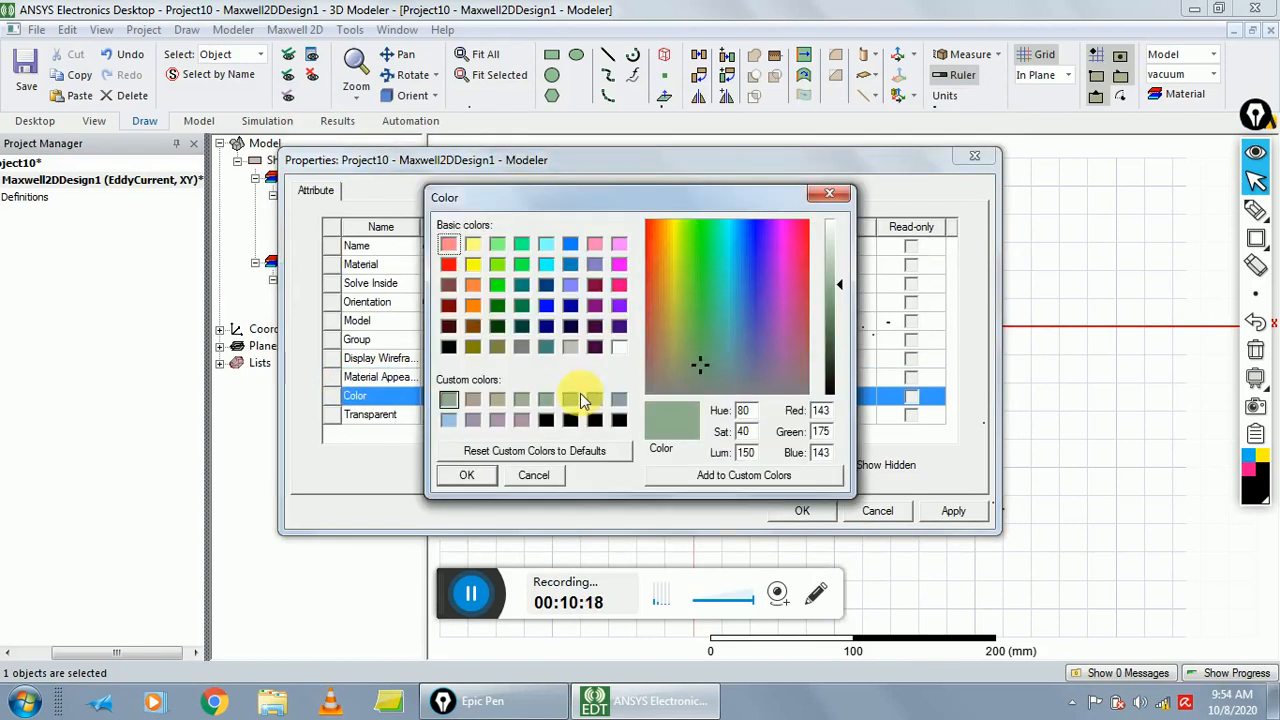
click(448, 326)
click(468, 476)
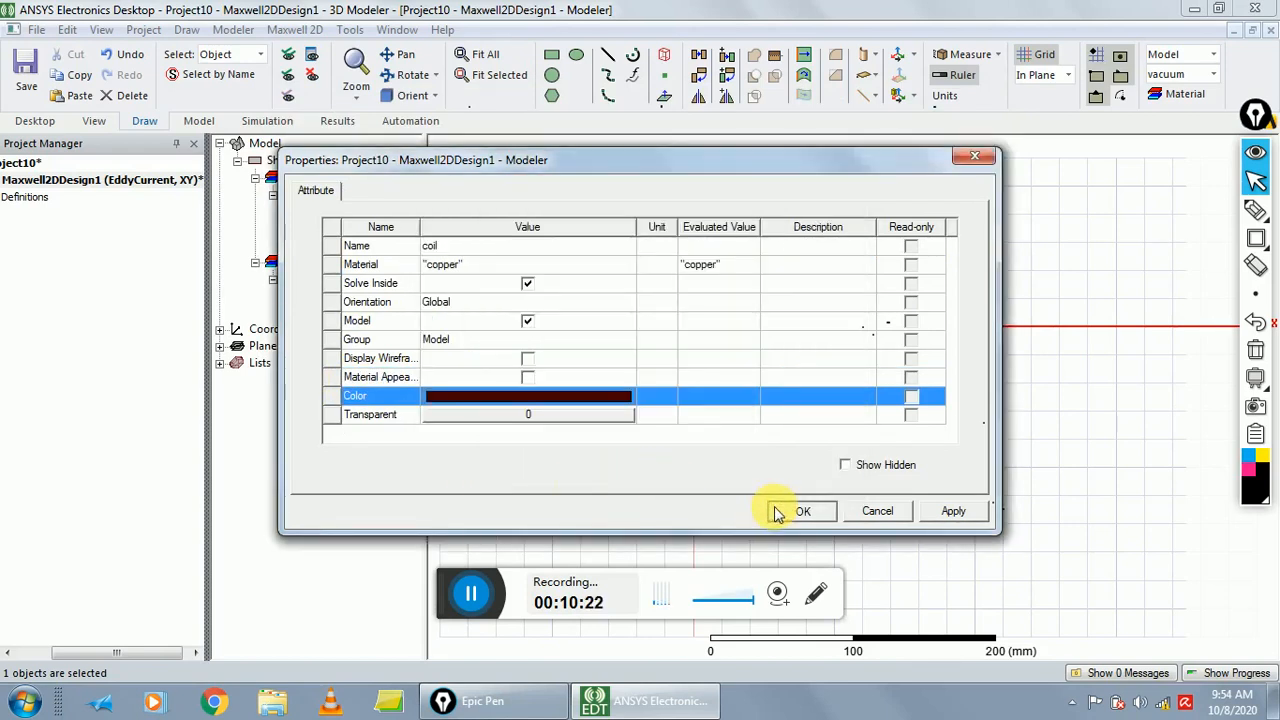
click(778, 508)
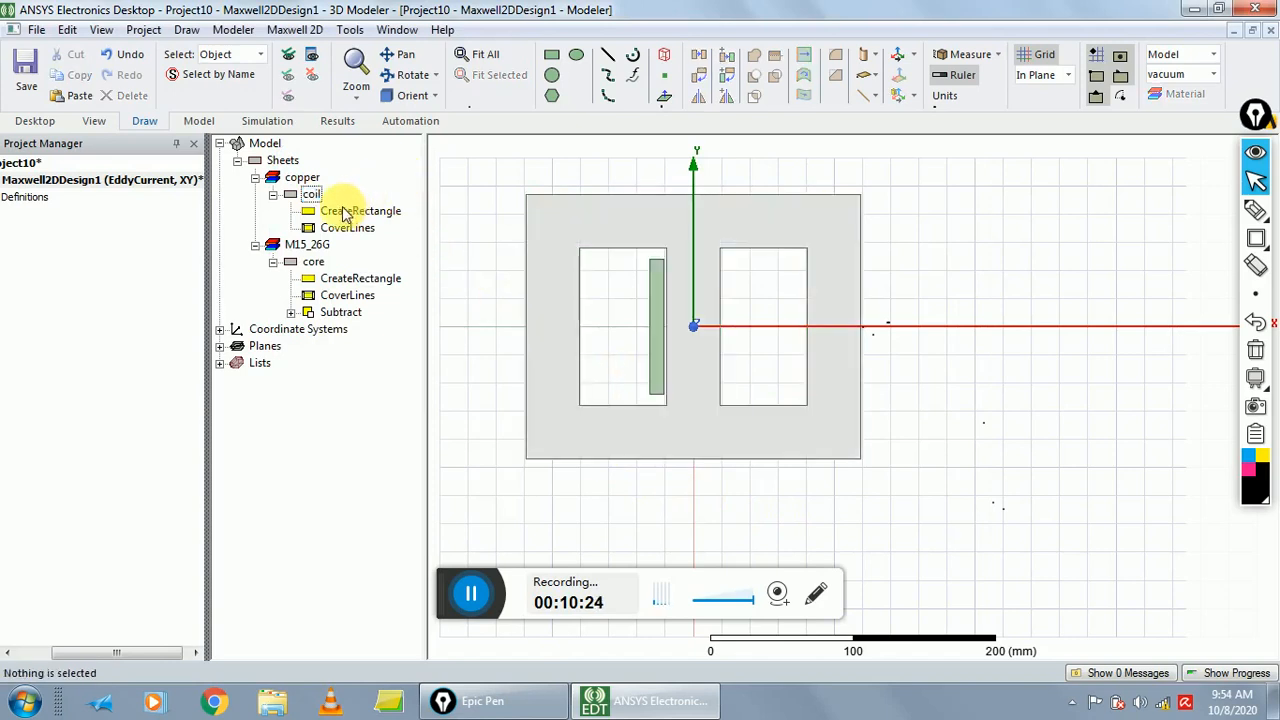
- Reopen the coil's attributes and apply the dark maroon display color again, leaving nothing selected in the model
double_click(312, 194)
click(508, 395)
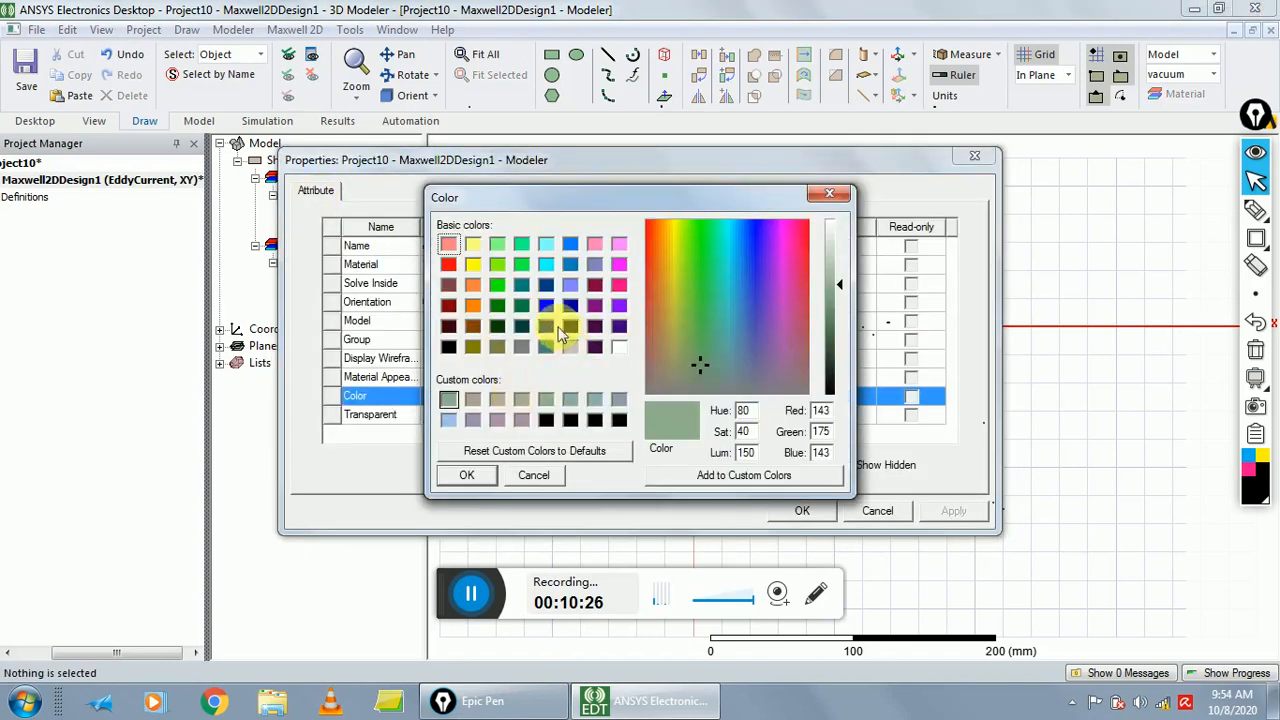
click(449, 328)
click(466, 475)
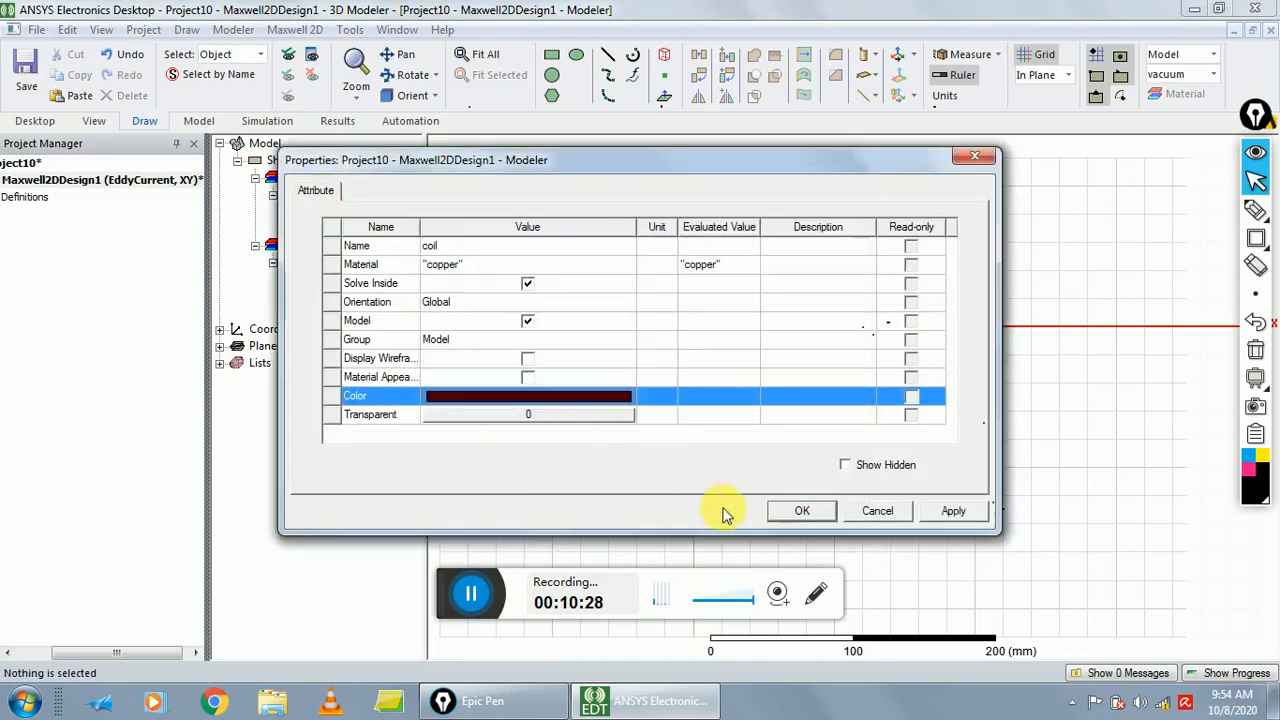
click(802, 511)
click(535, 288)
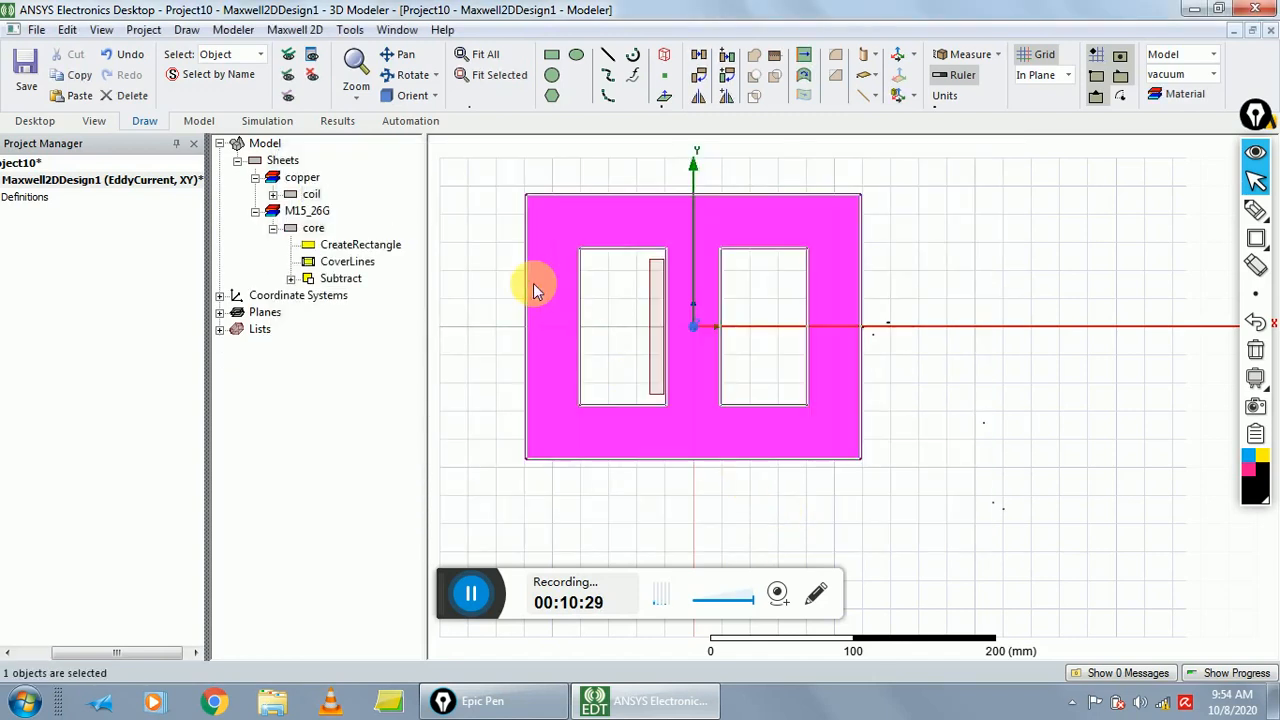
click(615, 300)
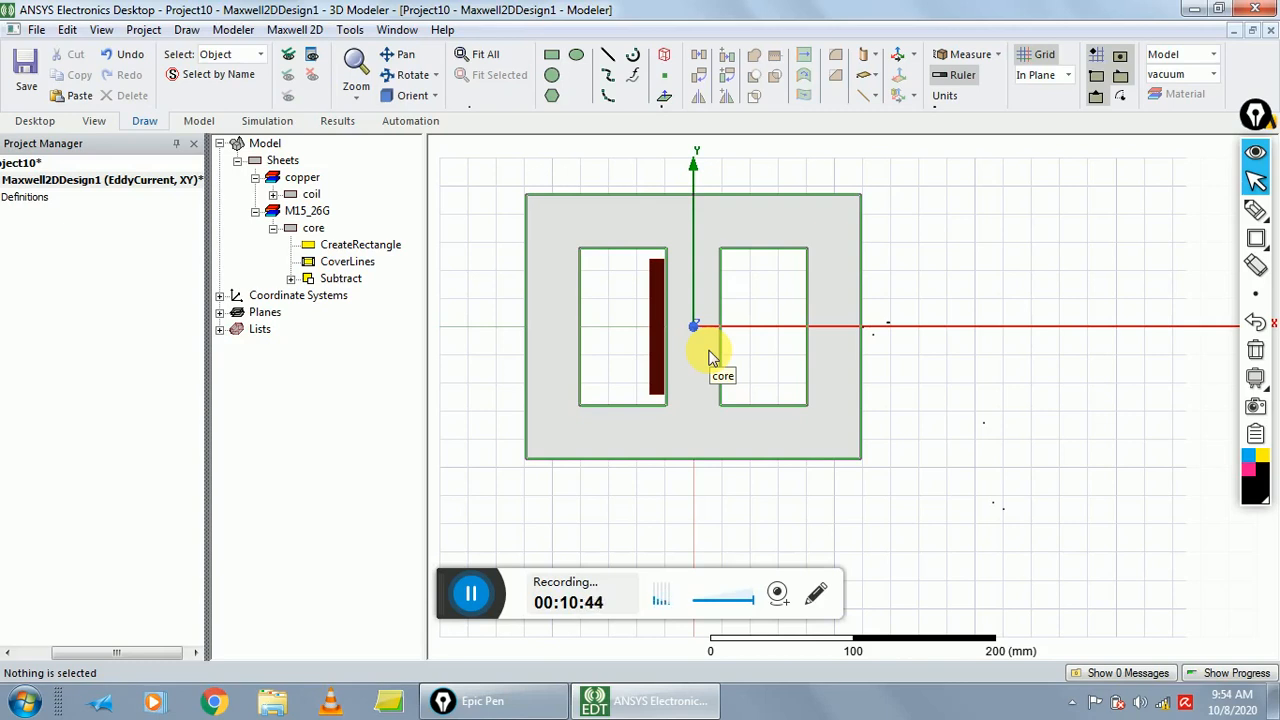
- Duplicate the coil along a line from the origin by -11 mm in X, with a total number of 2 and without attaching to the original
click(312, 195)
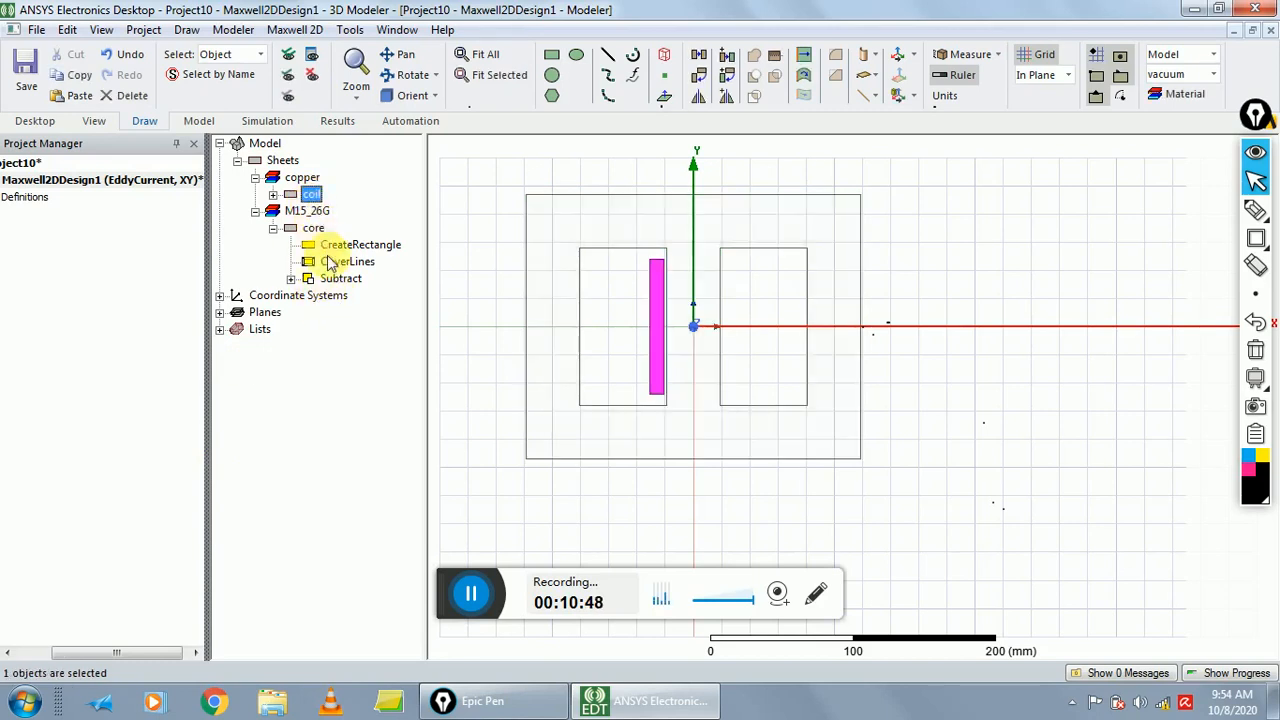
click(274, 195)
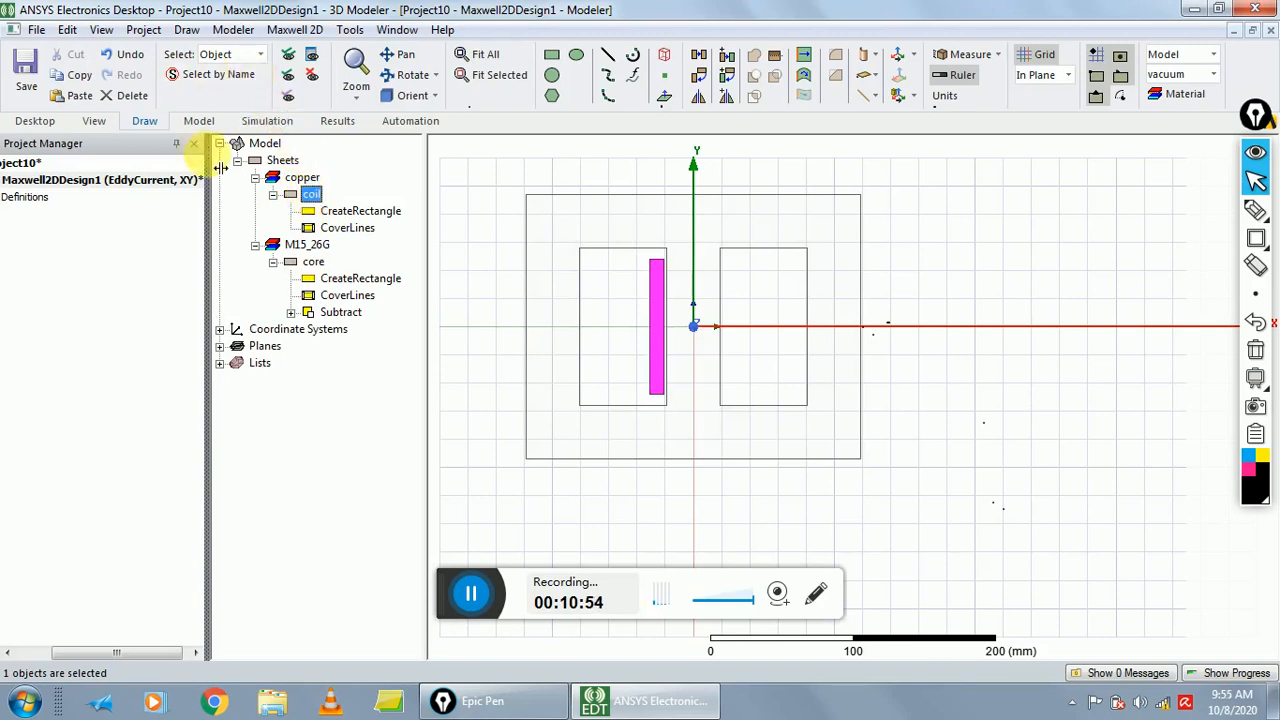
click(67, 30)
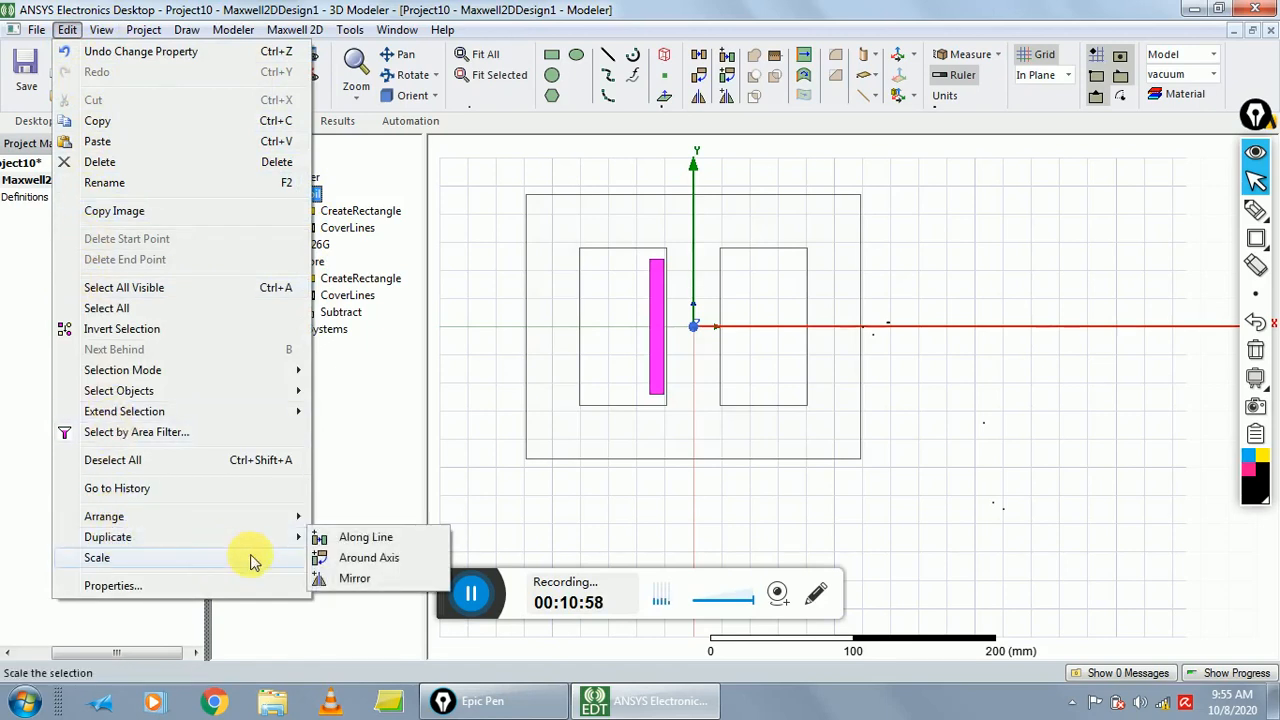
mouse_move(298, 540)
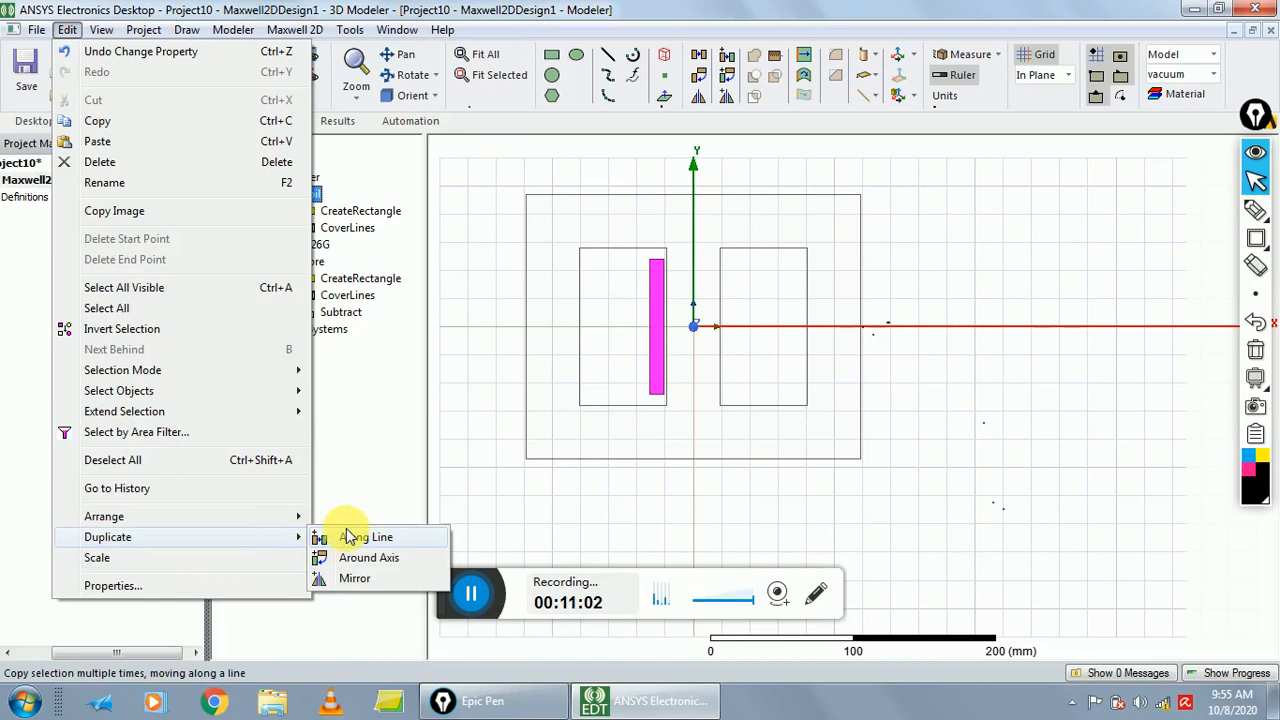
click(347, 537)
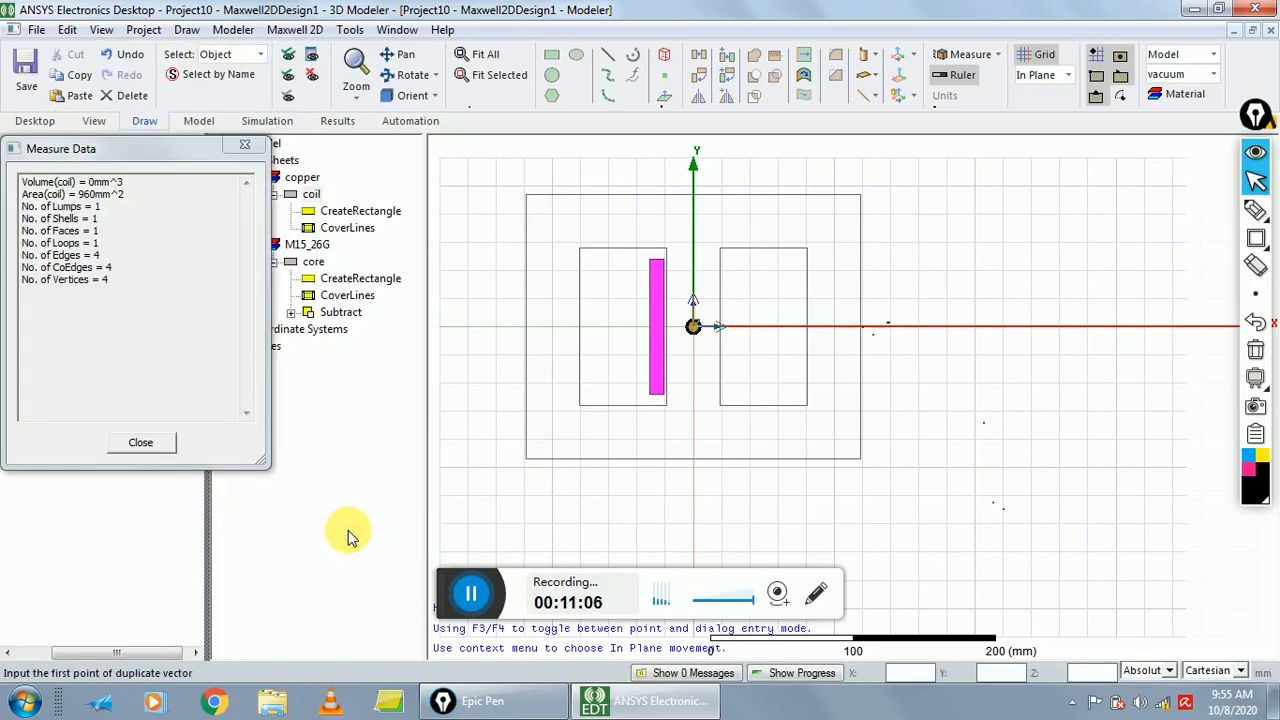
text(0)
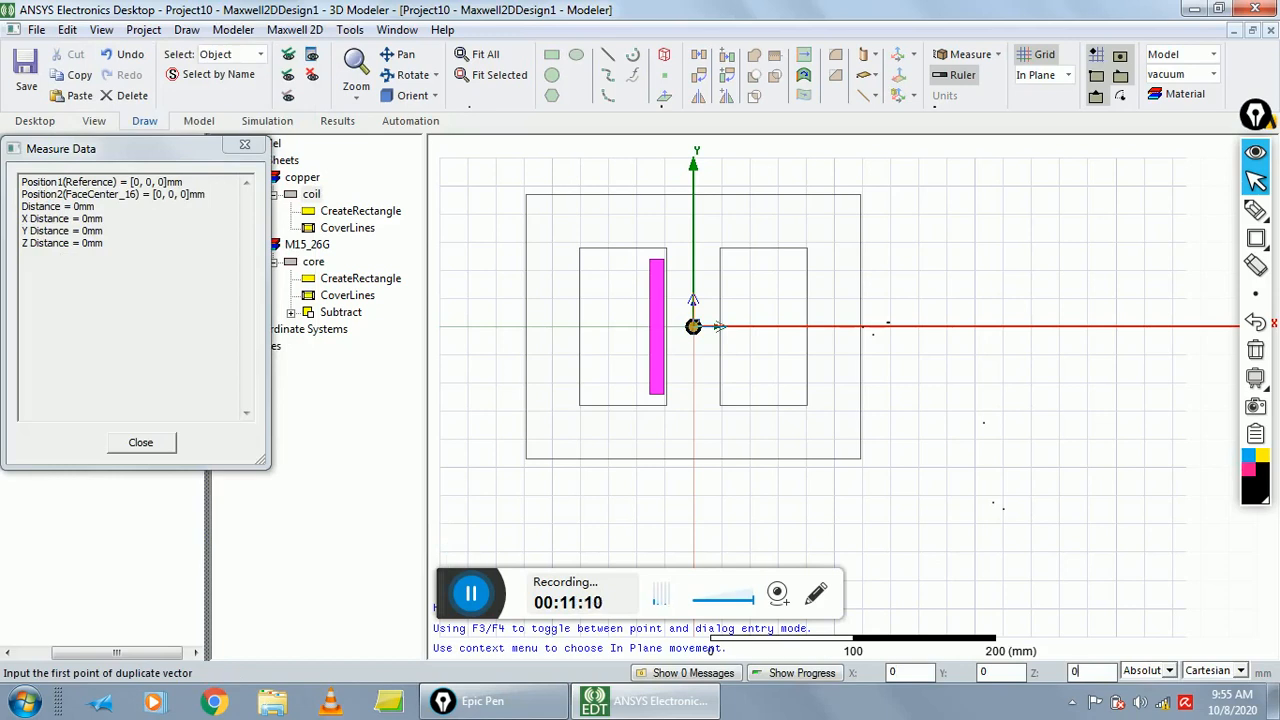
key(Return)
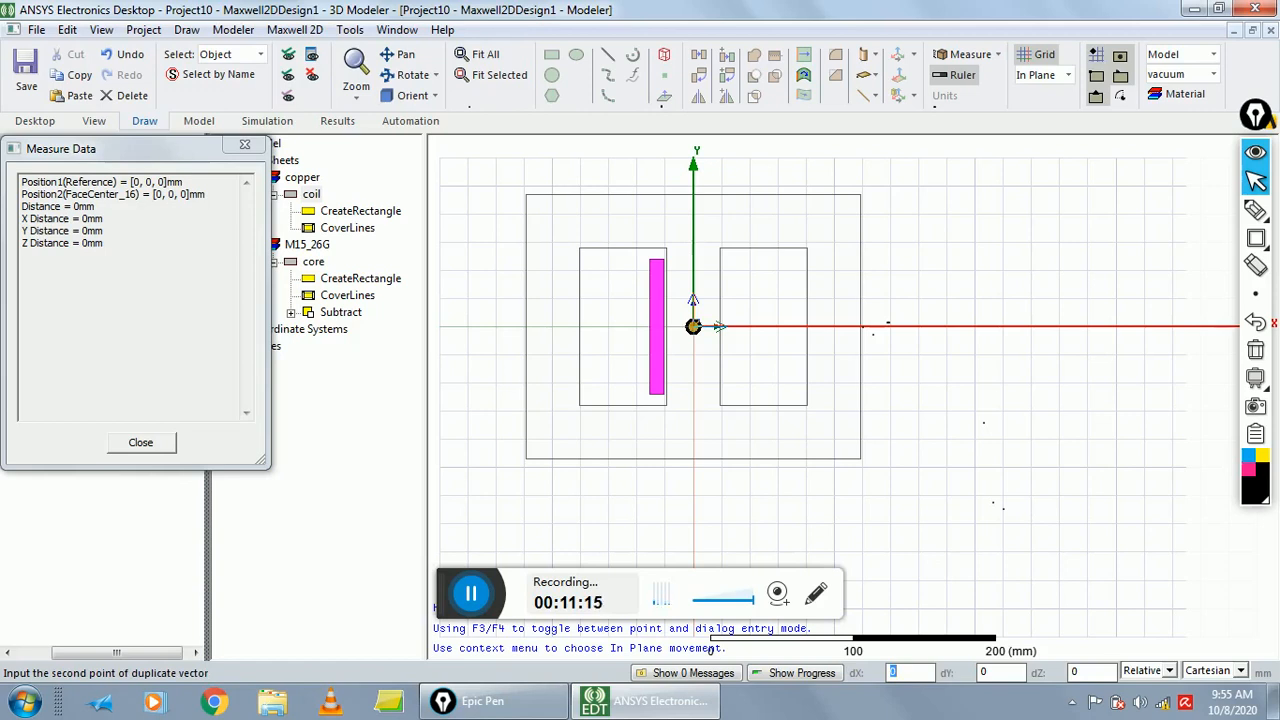
text(-11)
key(Tab)
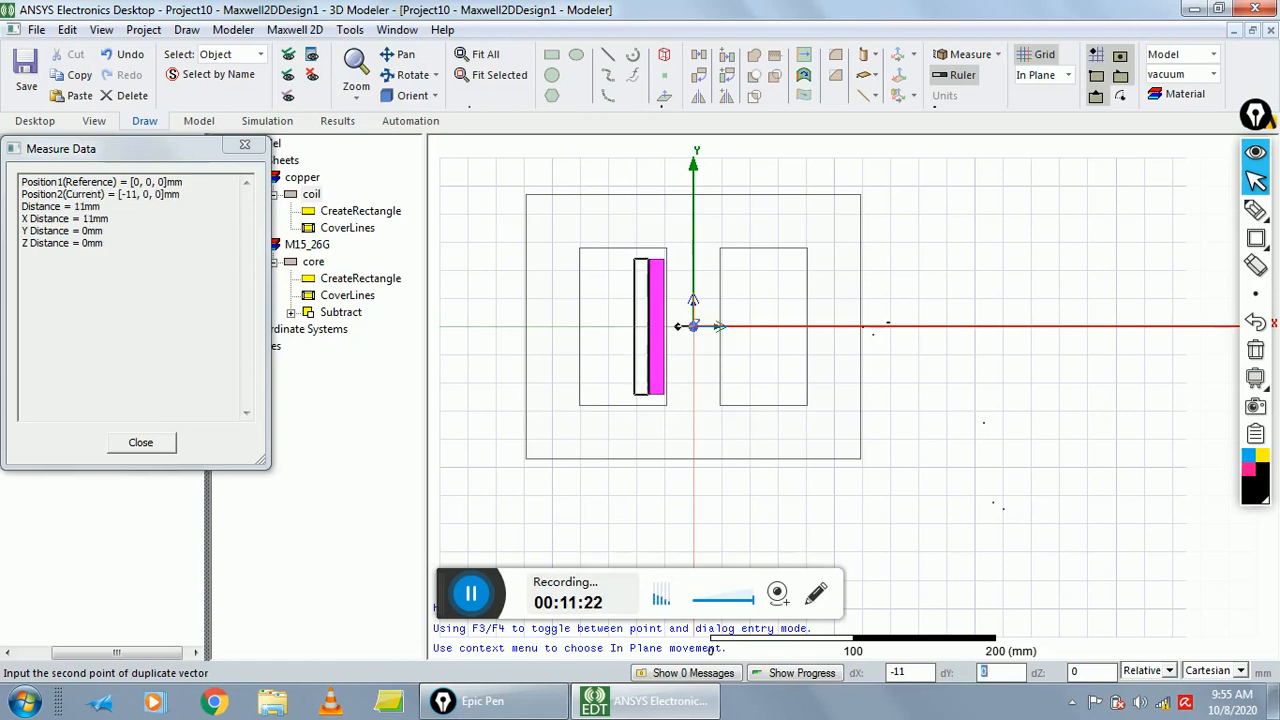
key(Tab)
key(Return)
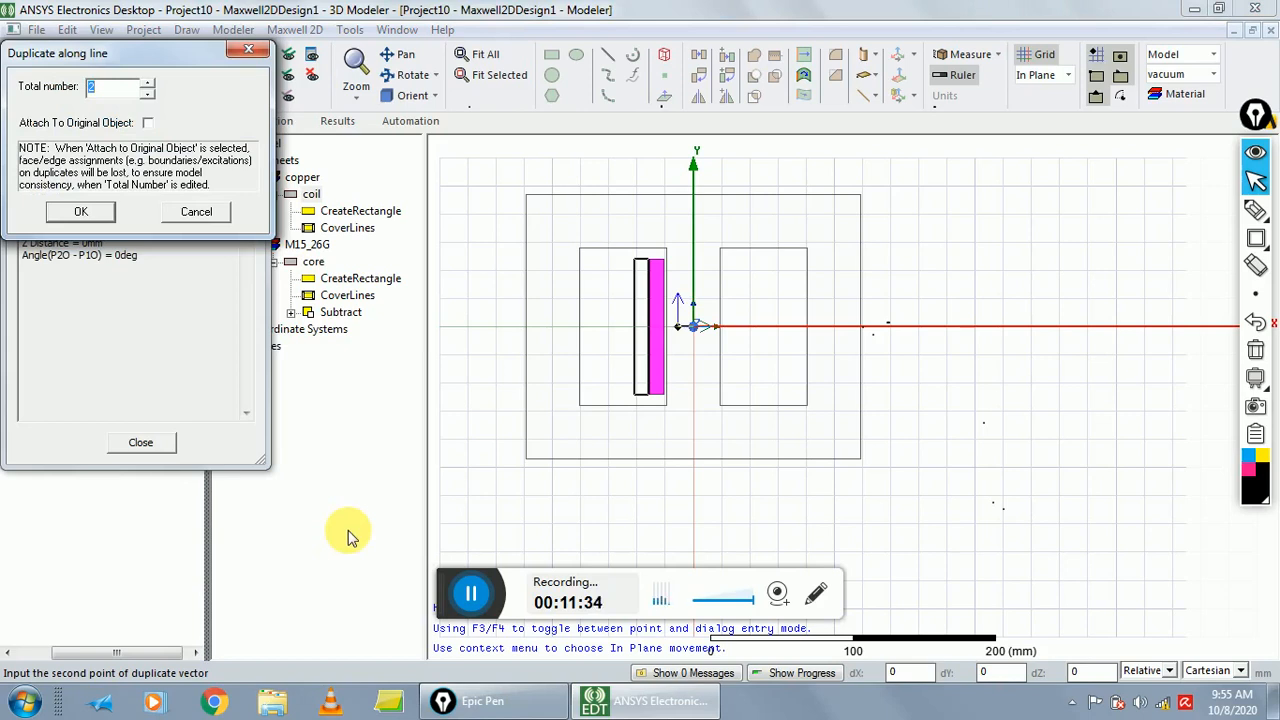
click(81, 213)
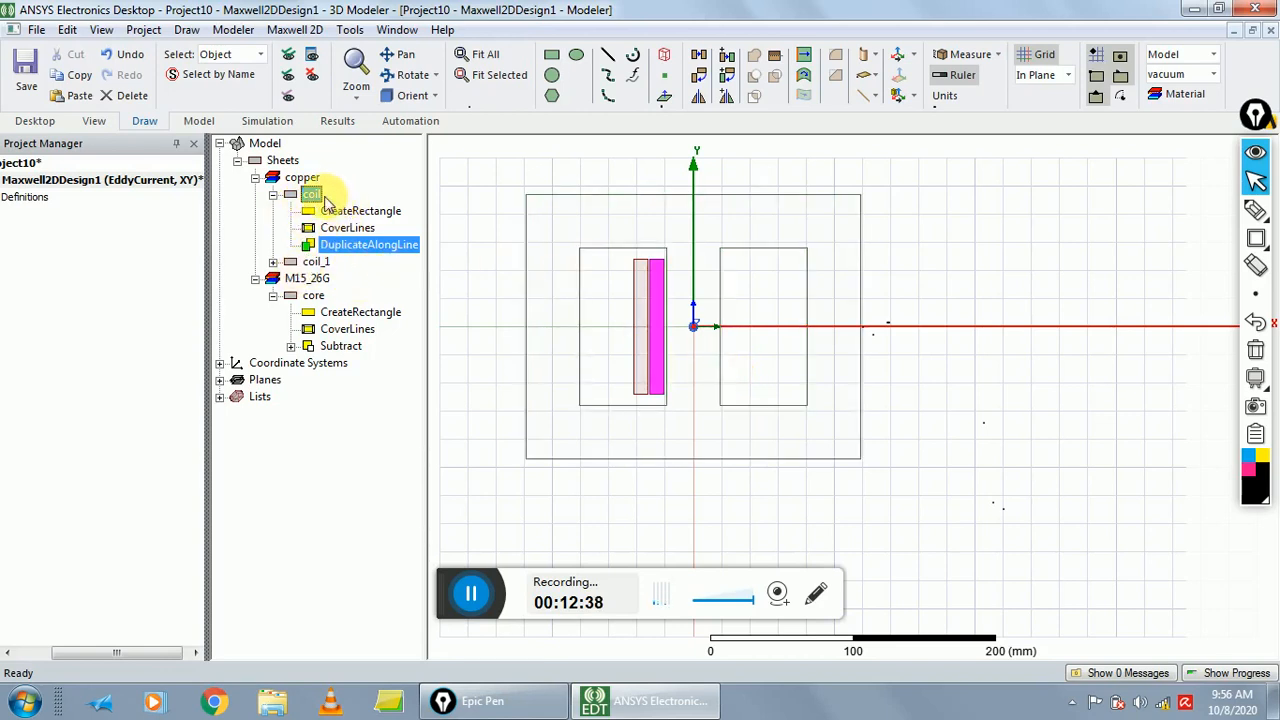
- Mirror-duplicate coil and coil_1 into the right core window, anchoring the mirror plane at the origin with its normal along X
ctrl+click(318, 262)
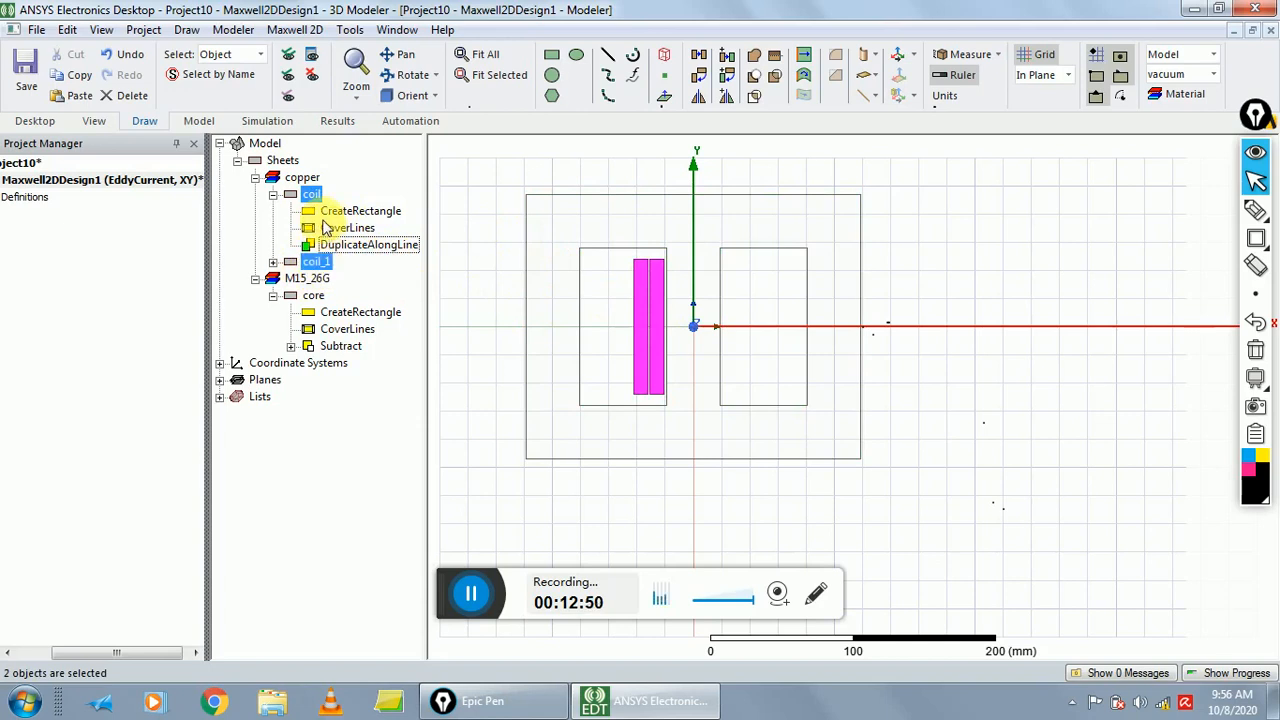
click(67, 29)
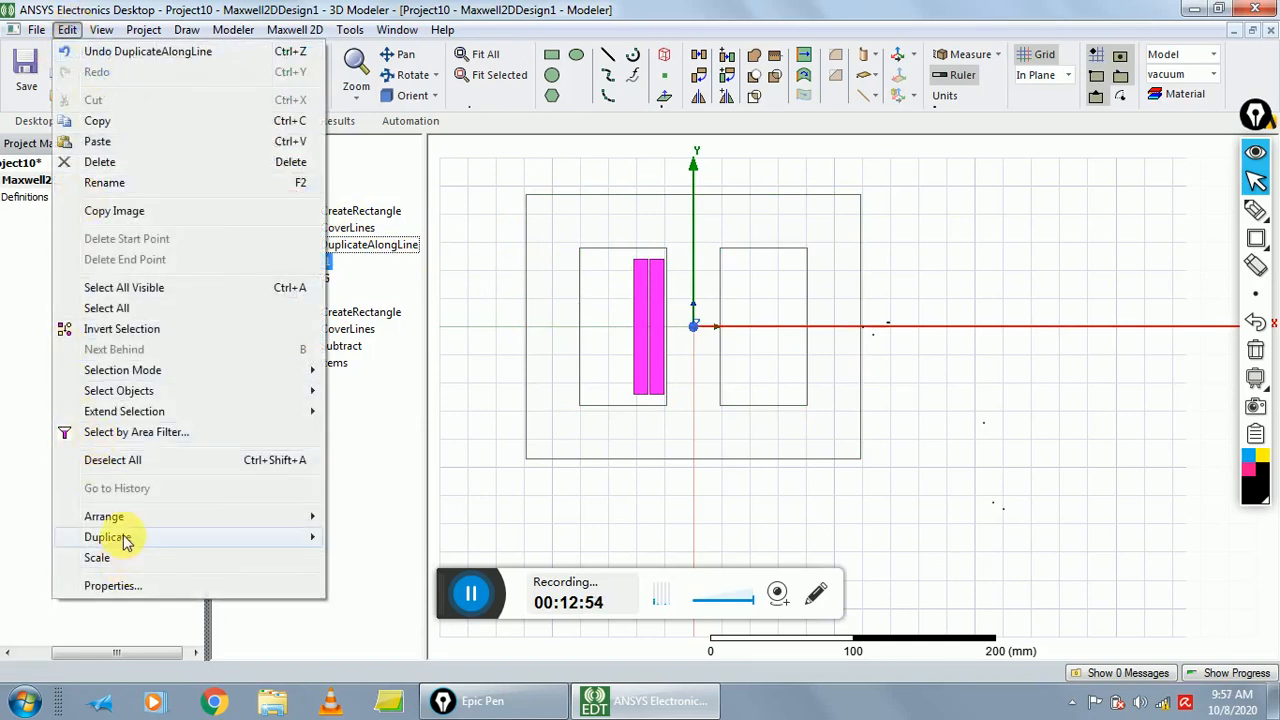
mouse_move(166, 538)
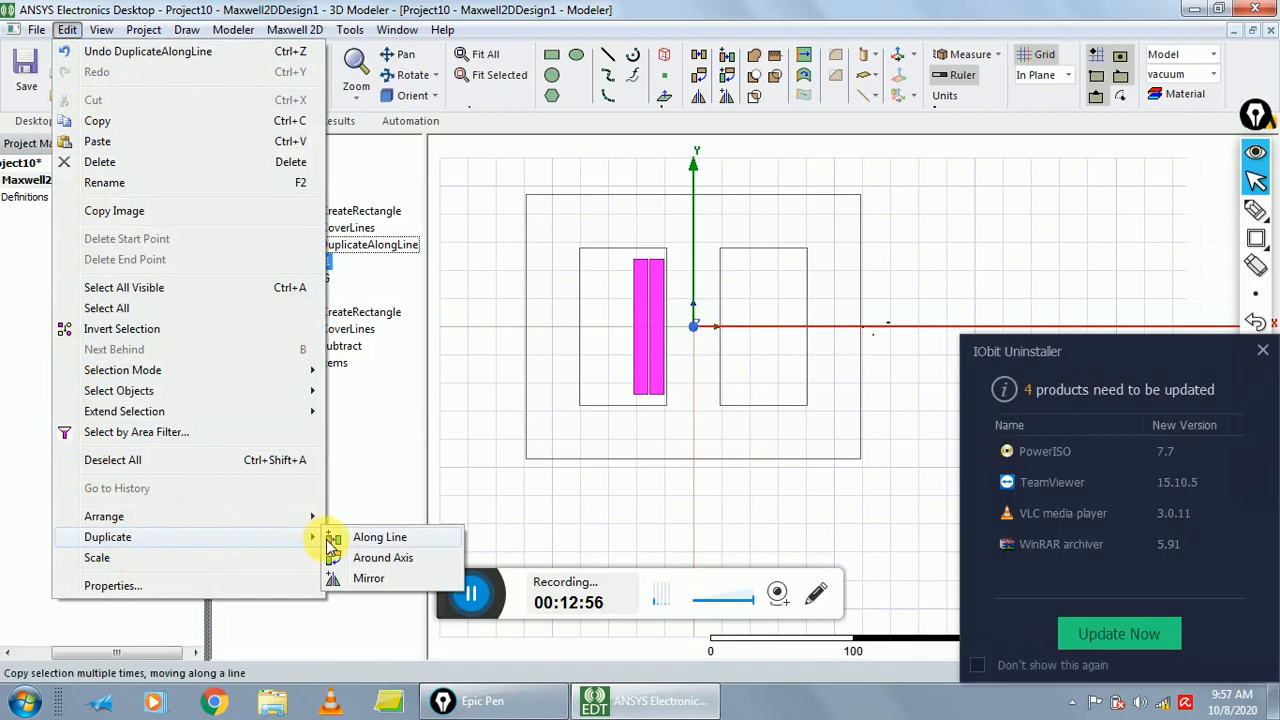
click(368, 579)
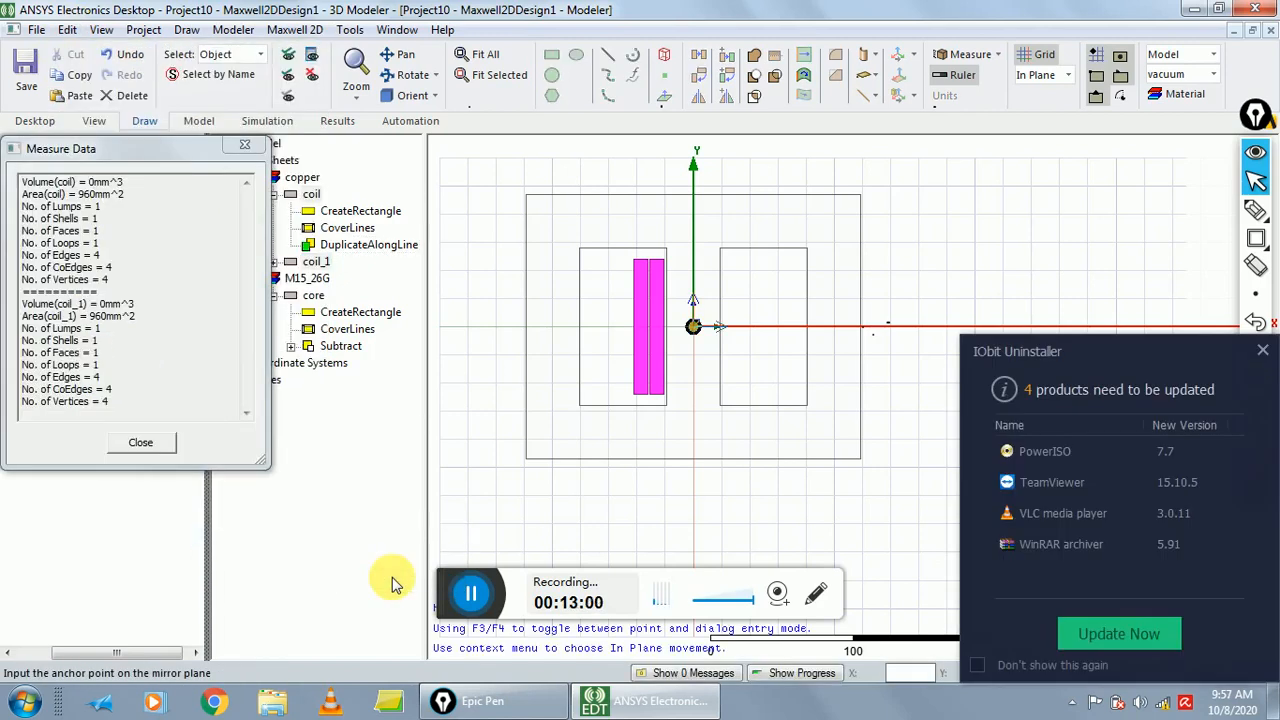
click(694, 327)
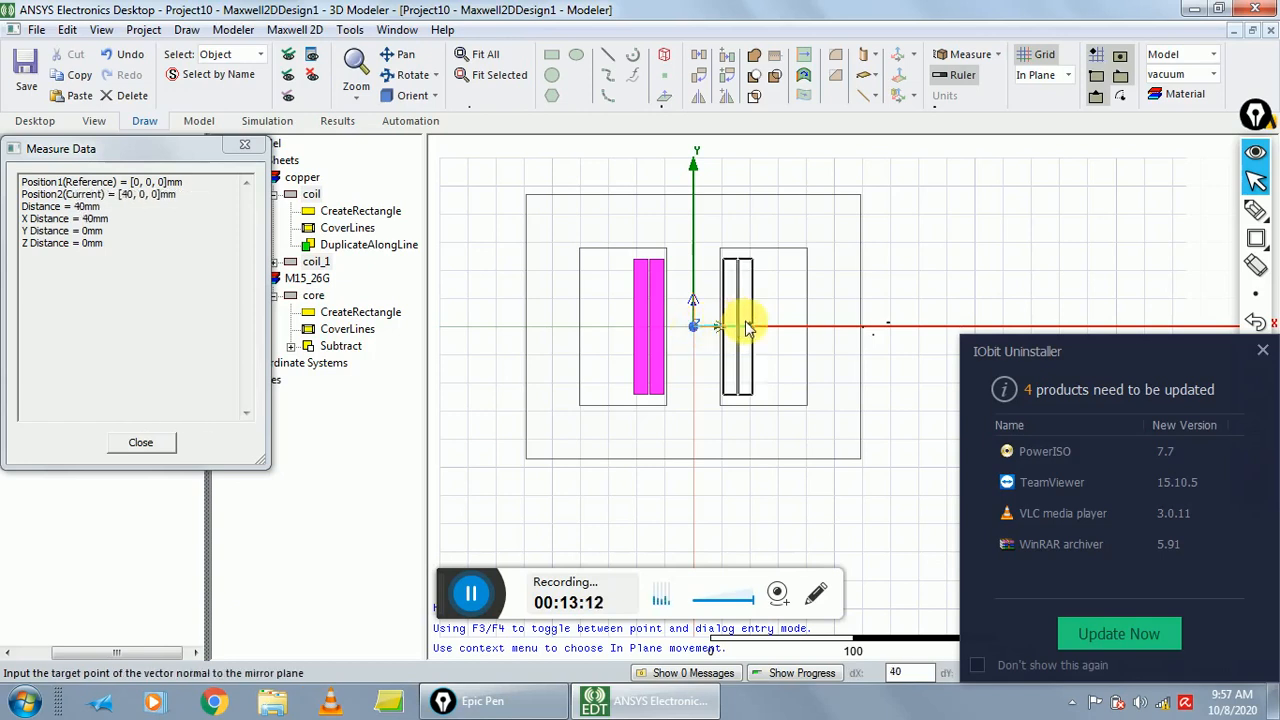
click(747, 324)
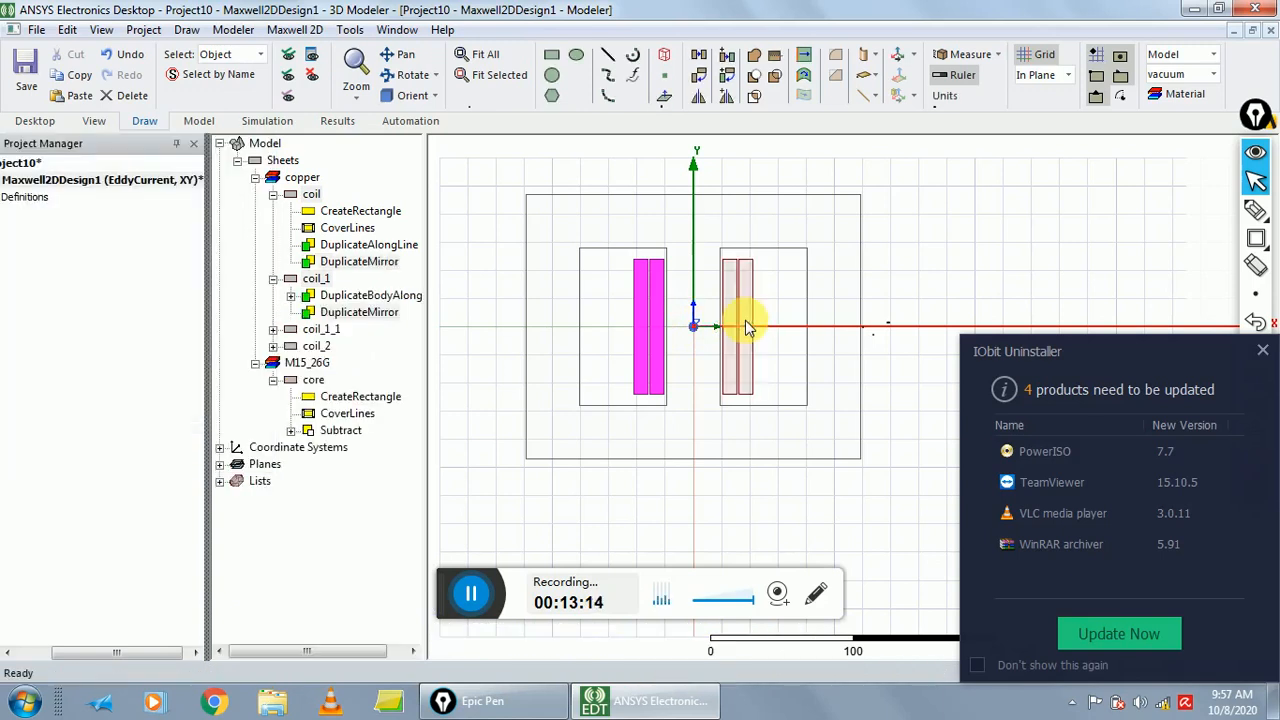
click(1260, 352)
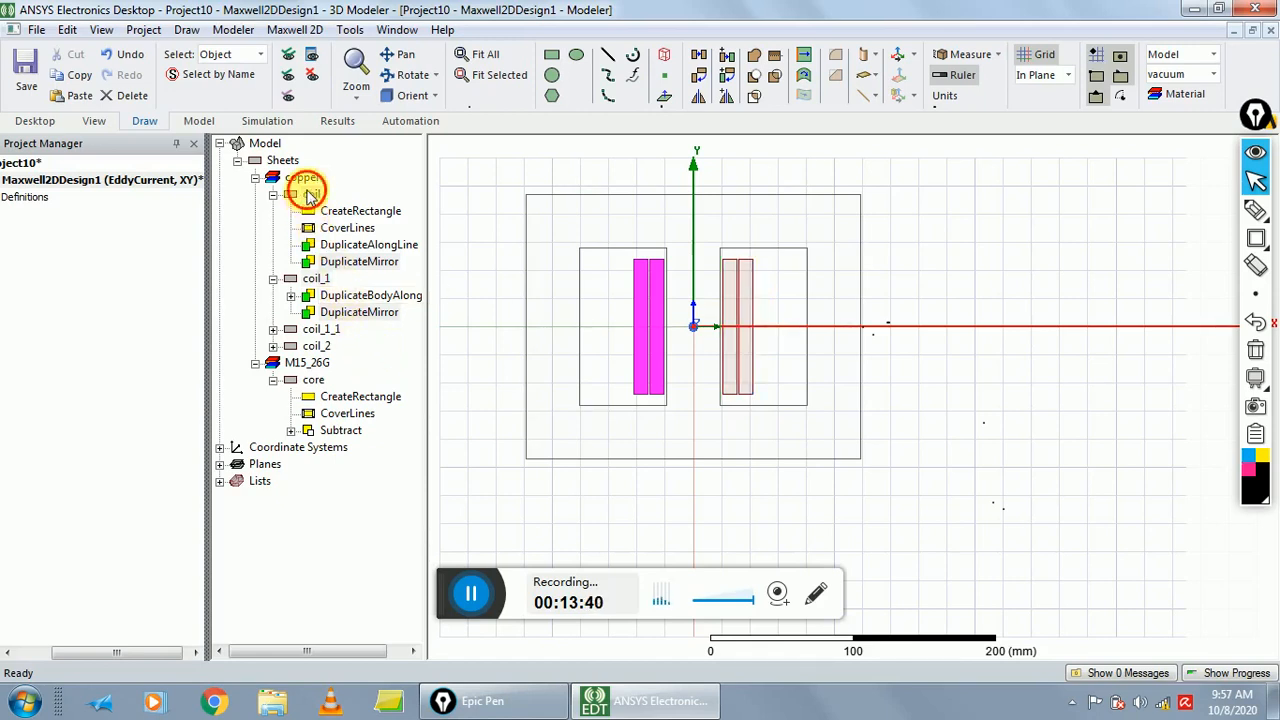
- Duplicate coil, coil_1, coil_1_1 and coil_2 along a line from the origin by 100 mm in X, total number 2, unattached
click(310, 193)
ctrl+click(326, 283)
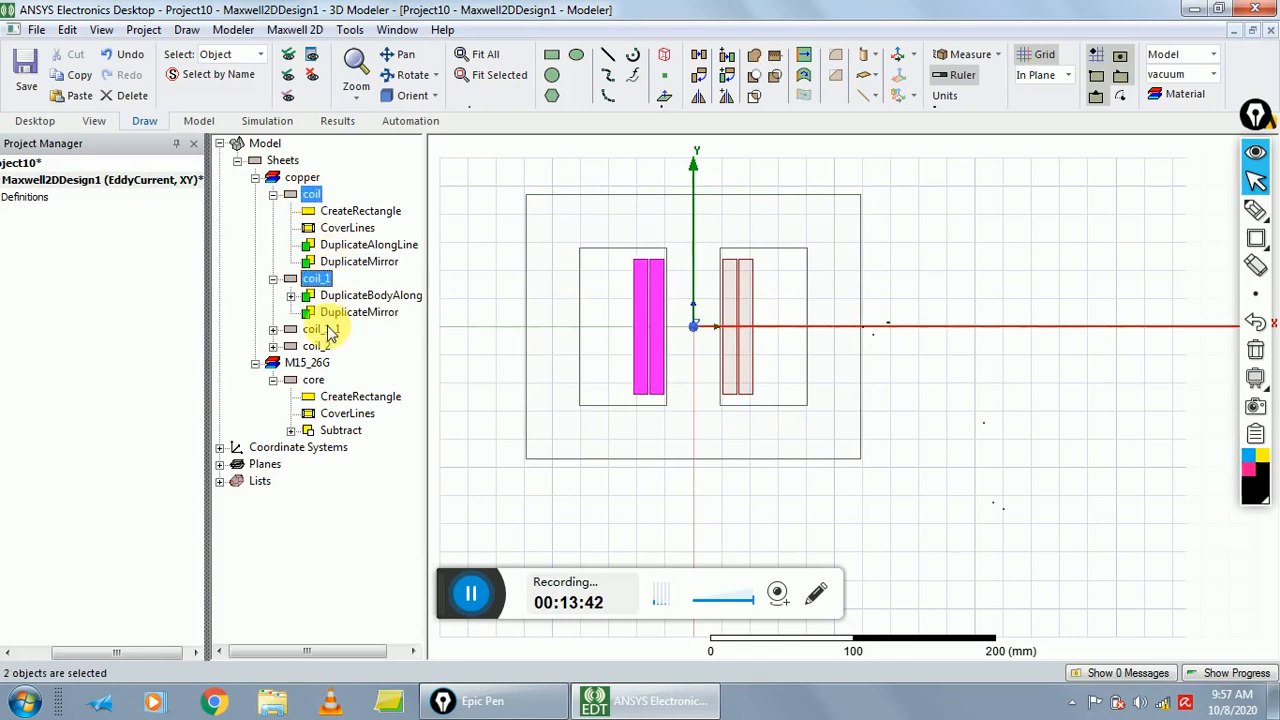
ctrl+click(324, 330)
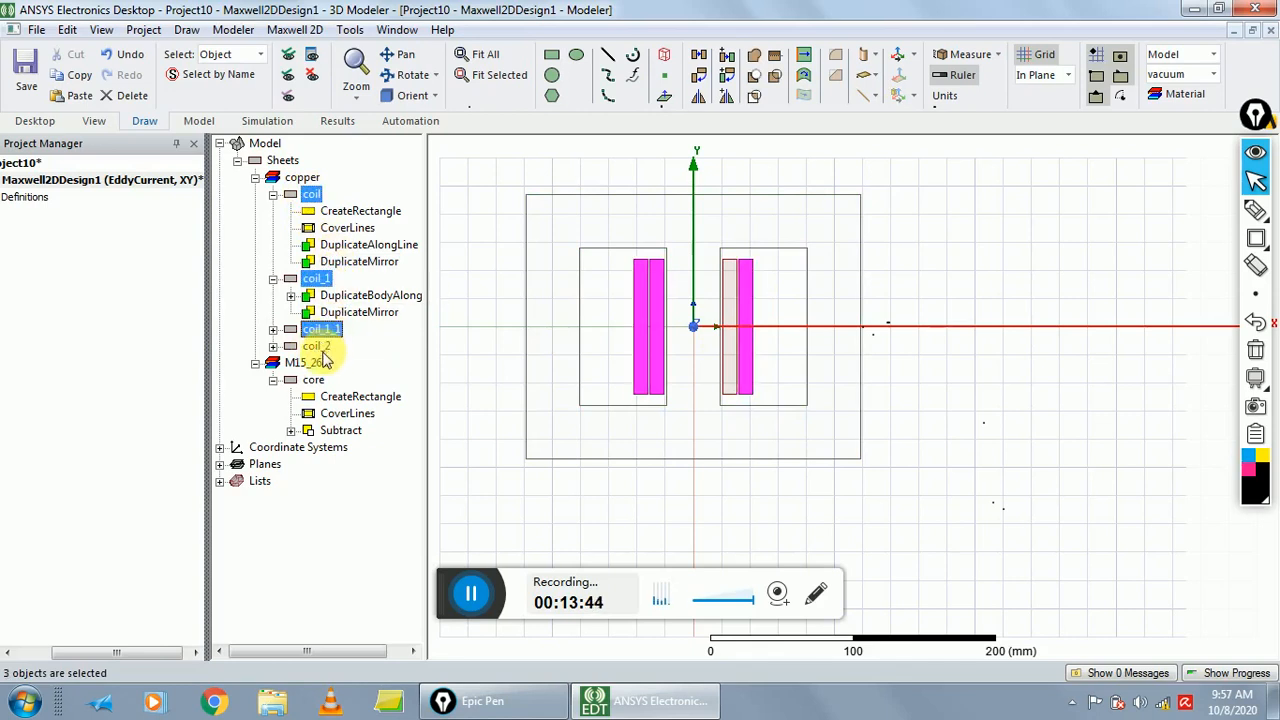
ctrl+click(318, 347)
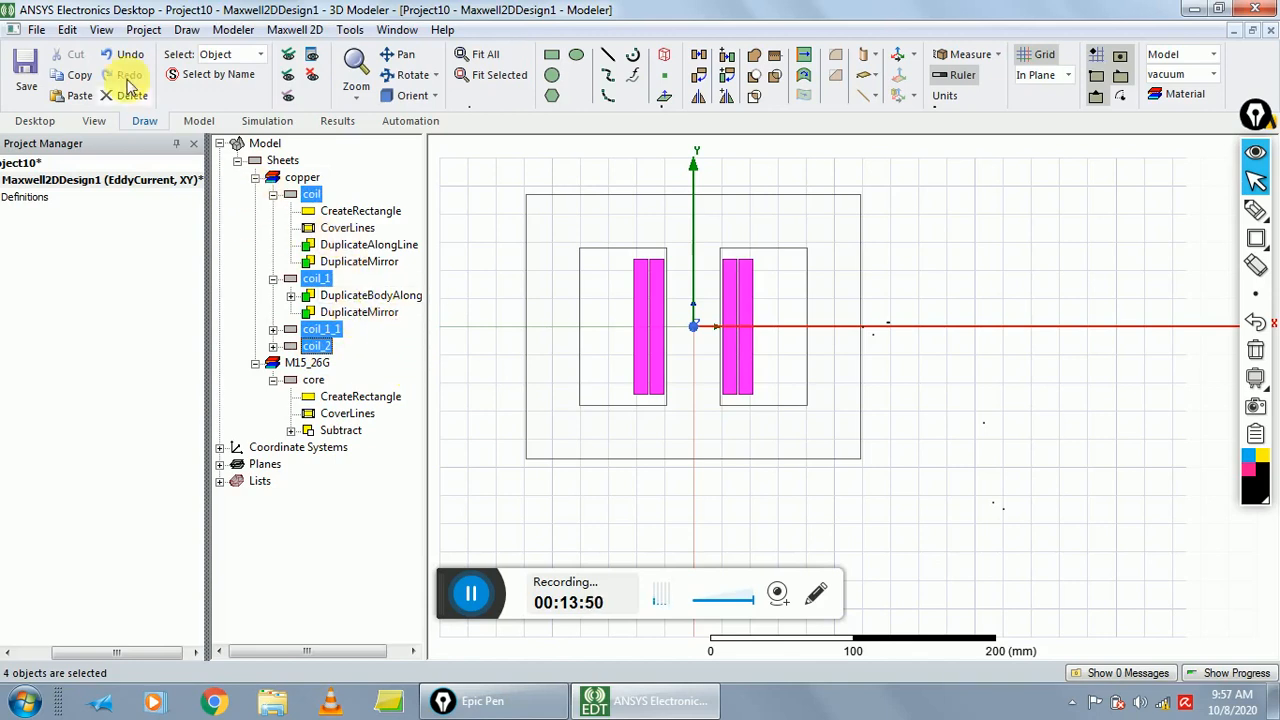
click(67, 29)
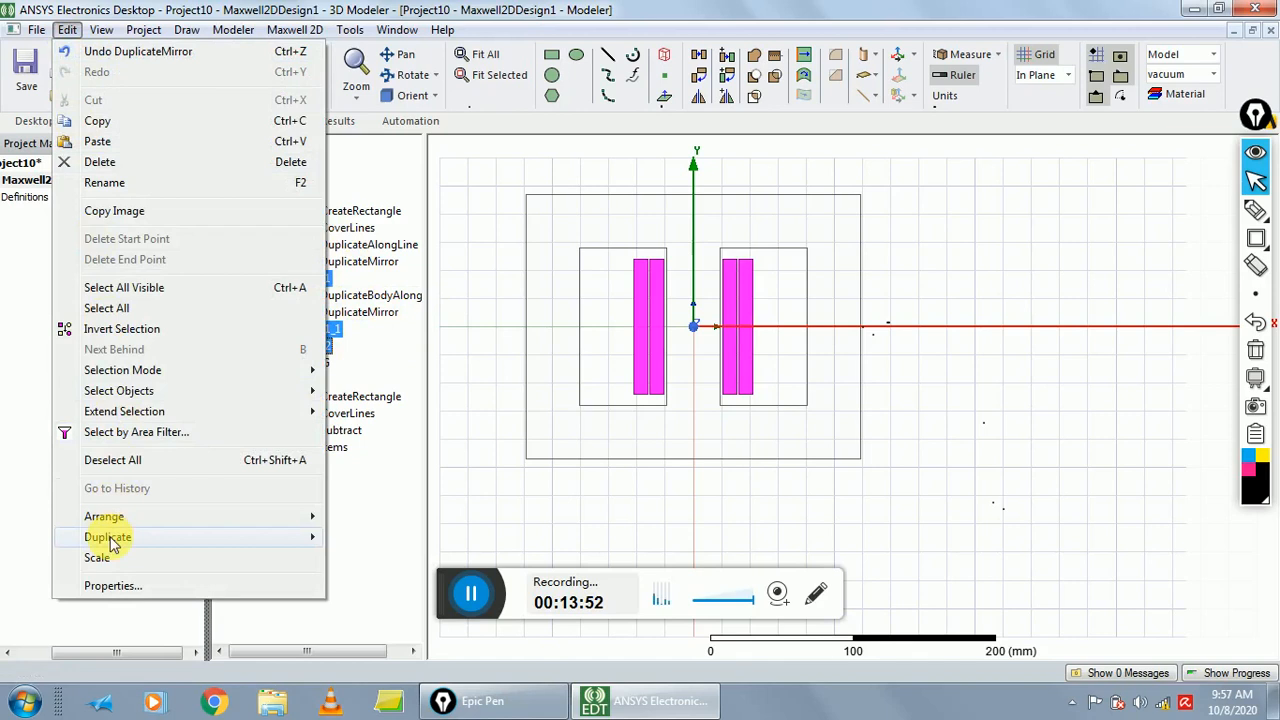
mouse_move(300, 537)
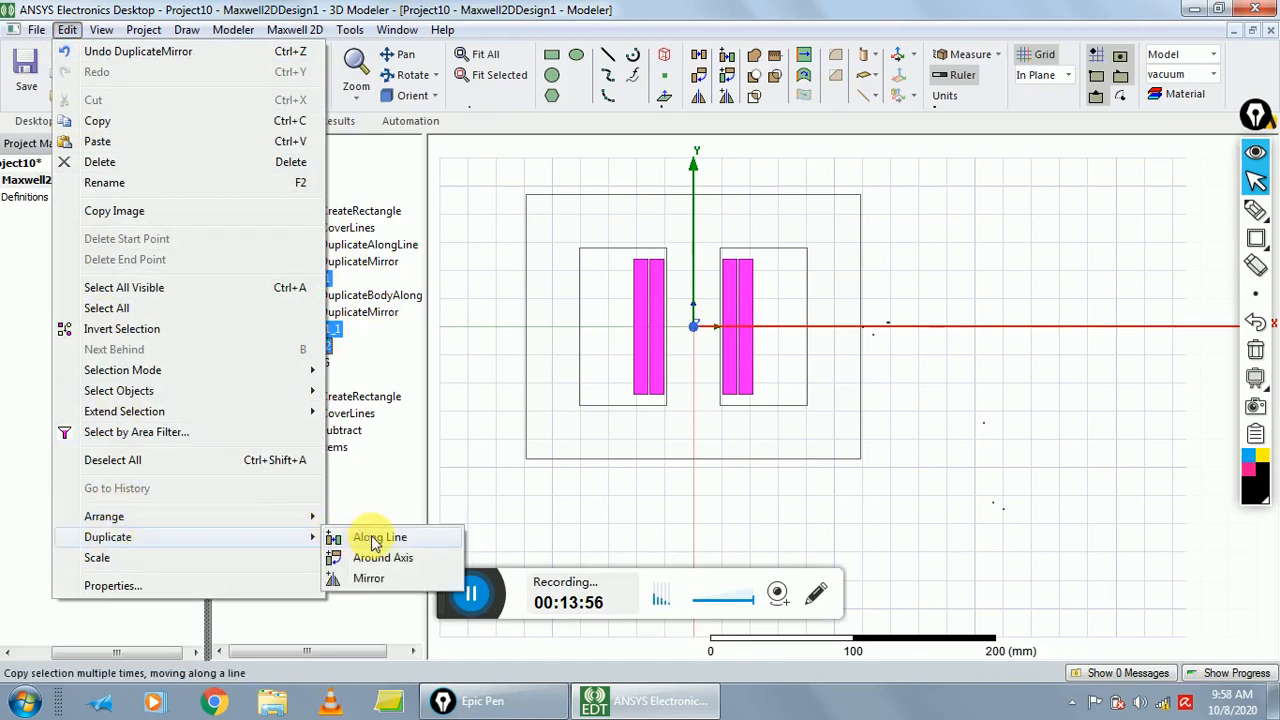
click(375, 538)
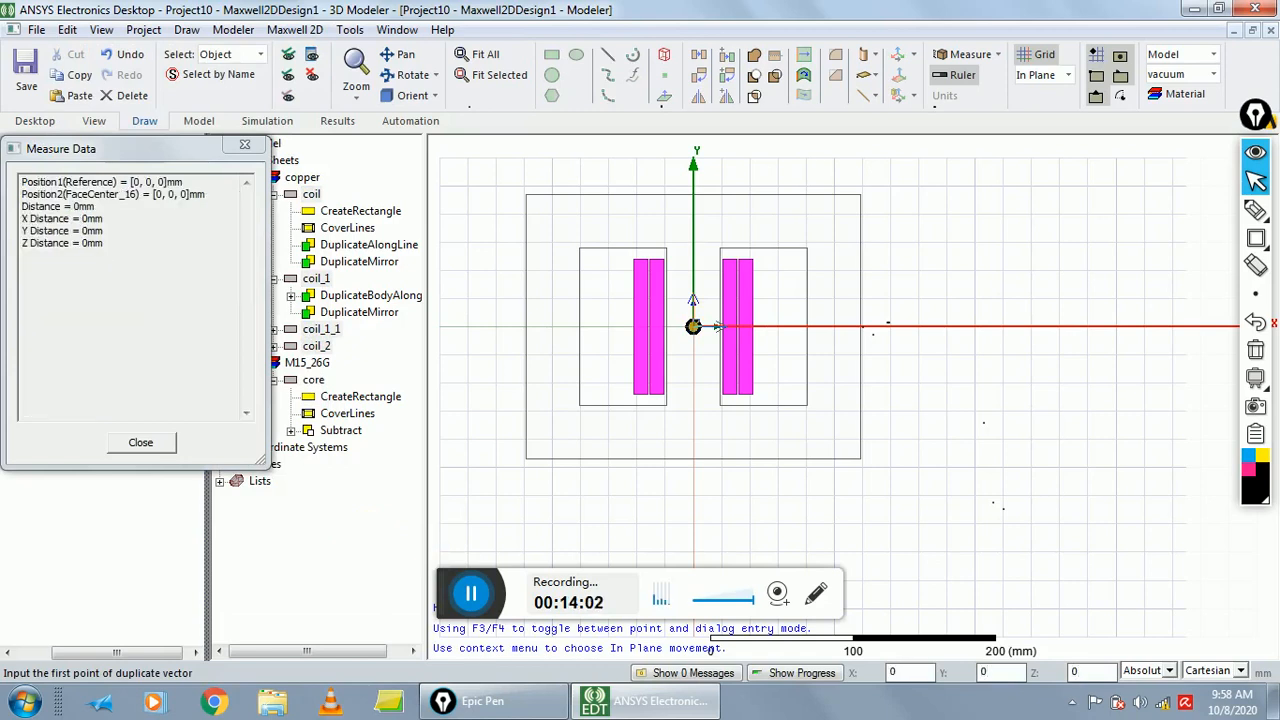
key(Return)
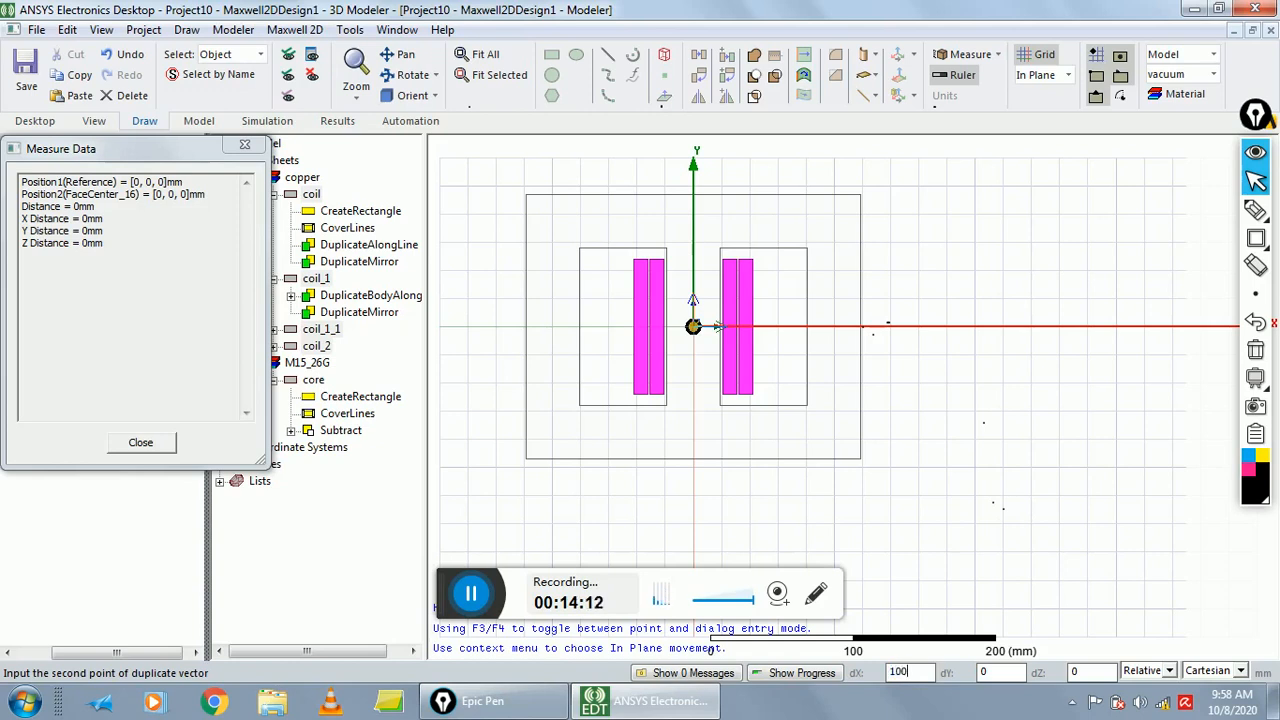
key(Tab)
key(Tab)
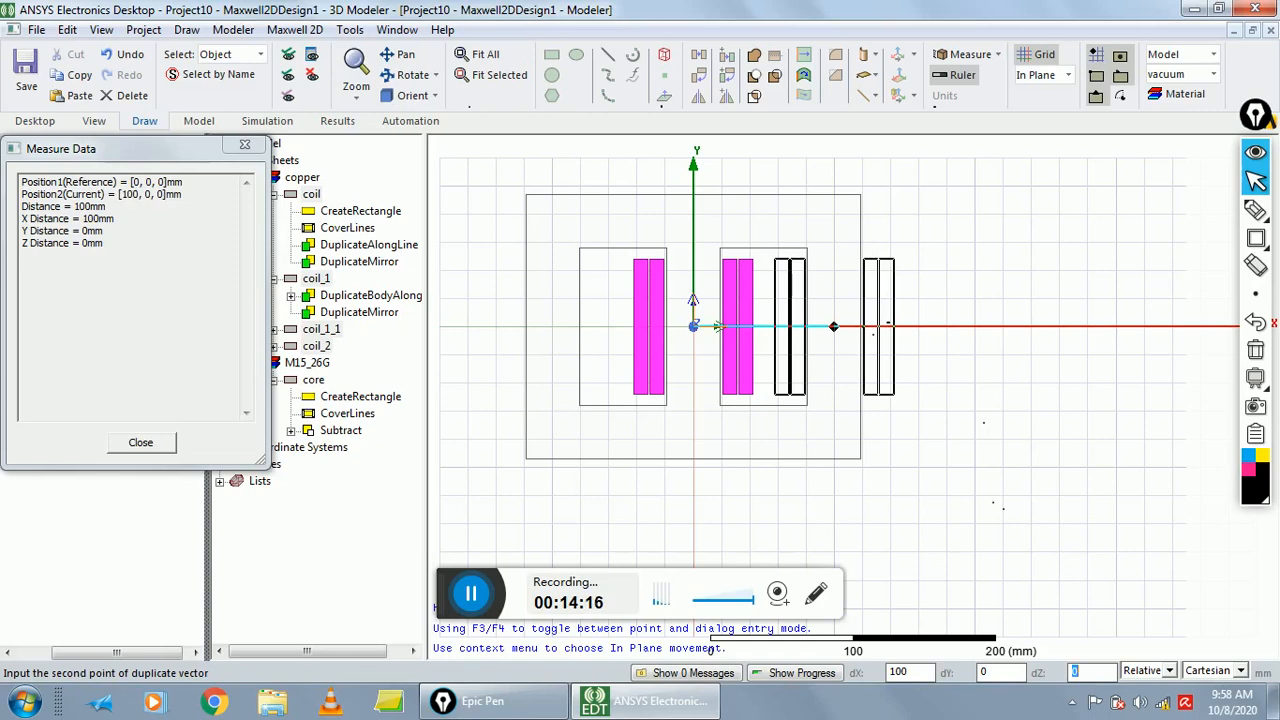
key(Return)
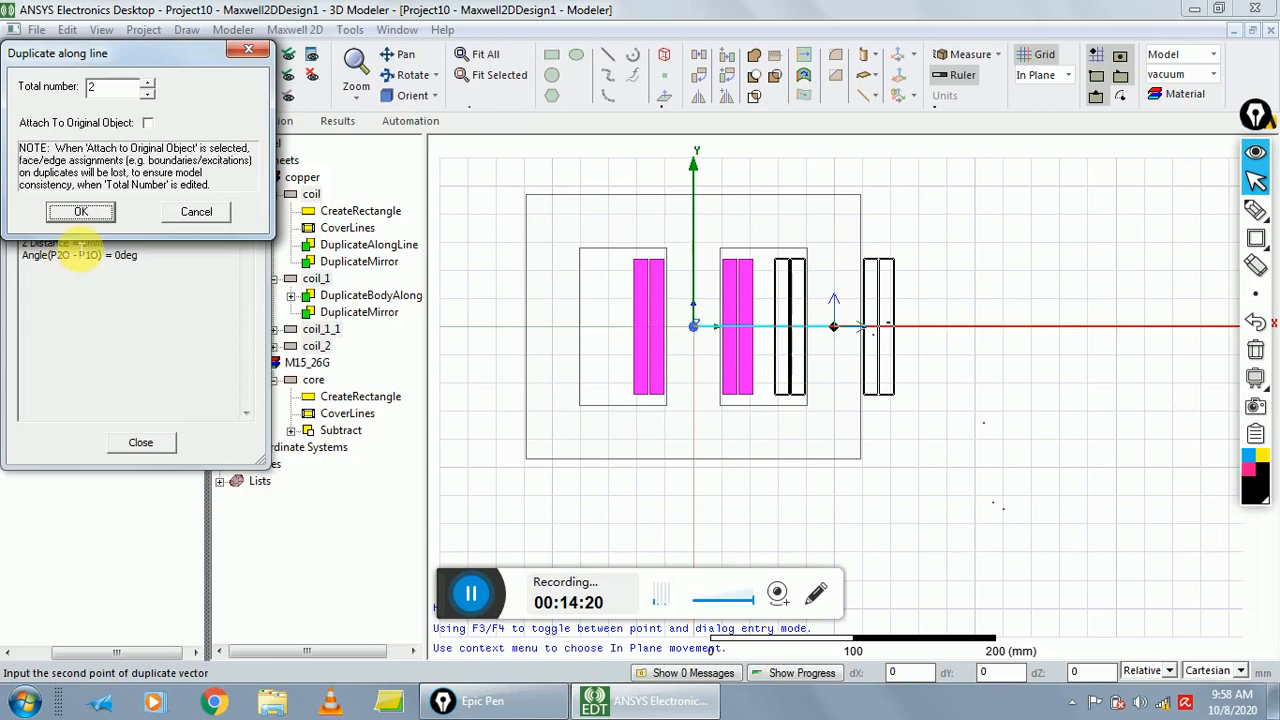
click(82, 213)
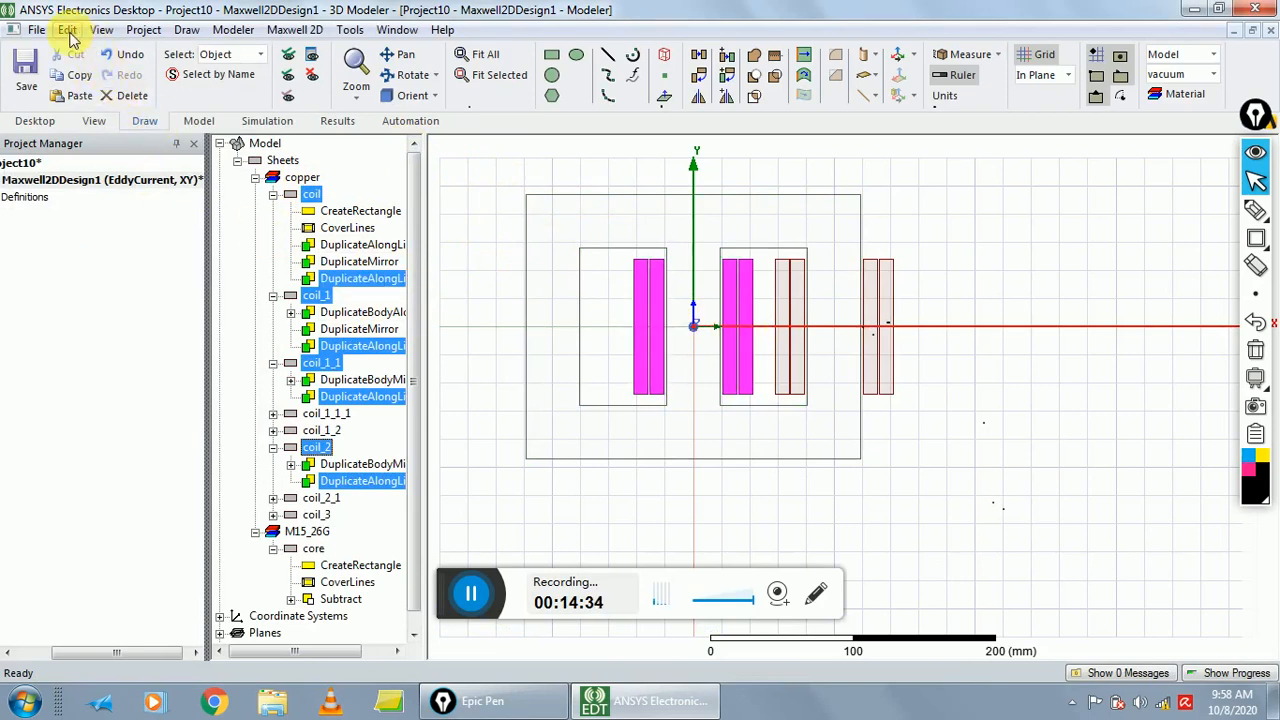
click(471, 189)
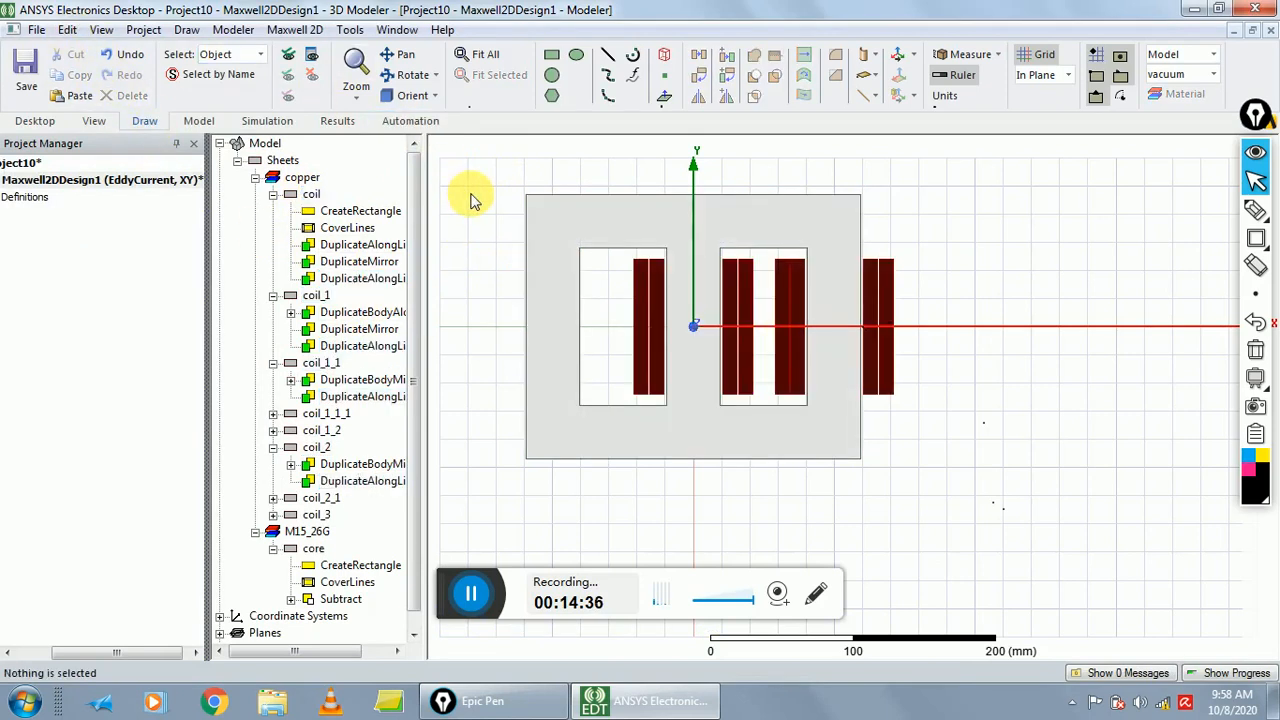
- Duplicate the four coils around the center limb along a line from the origin by -100 mm in X, with total number 2, unattached
click(311, 194)
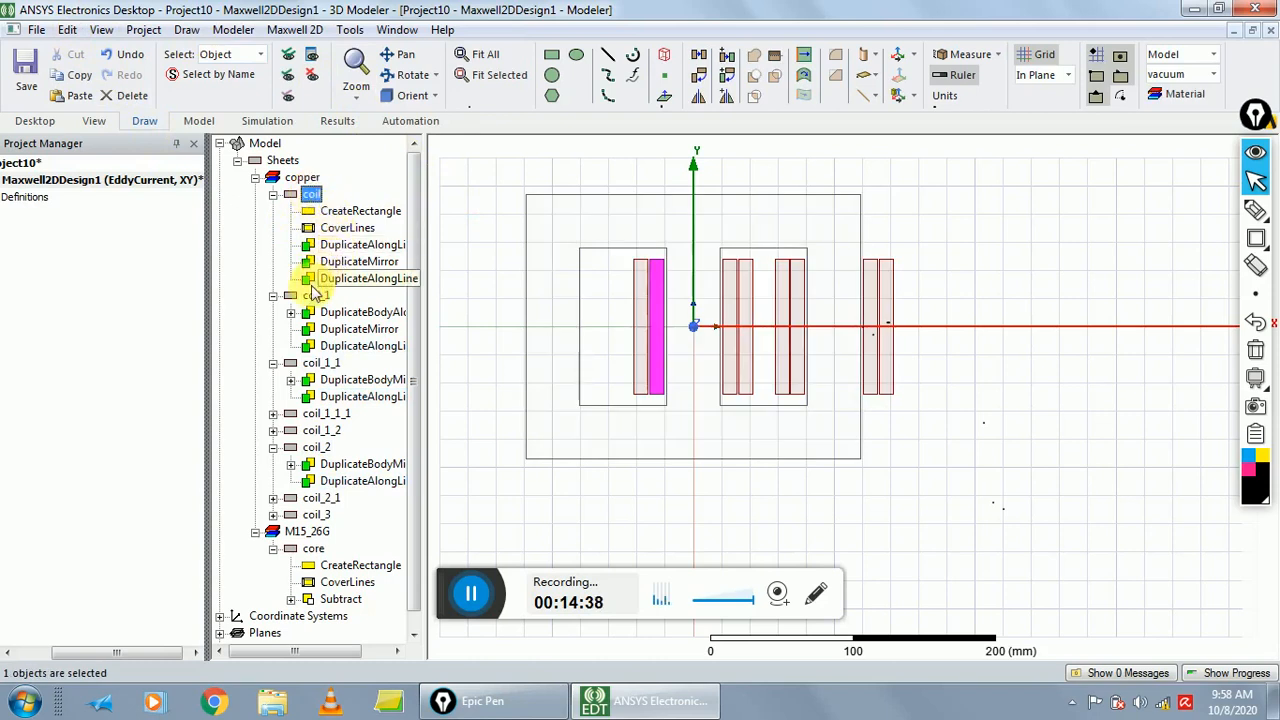
ctrl+click(314, 295)
ctrl+click(312, 363)
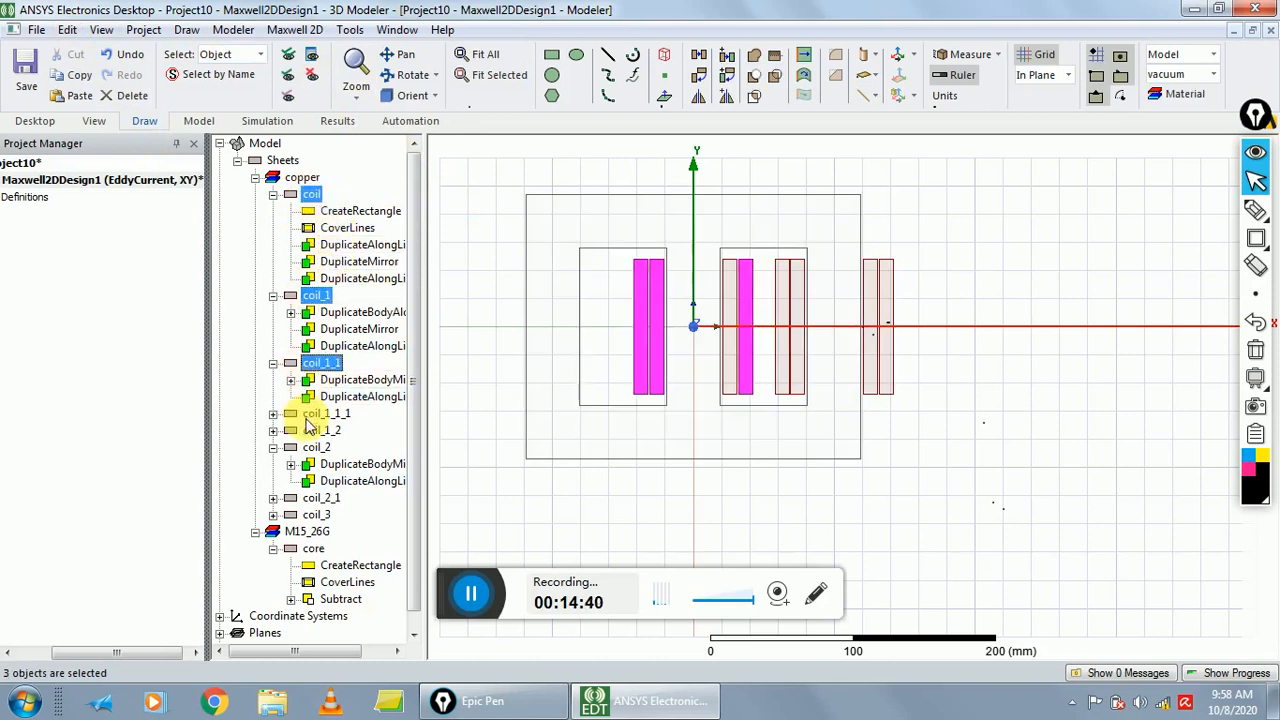
ctrl+click(312, 414)
ctrl+click(312, 414)
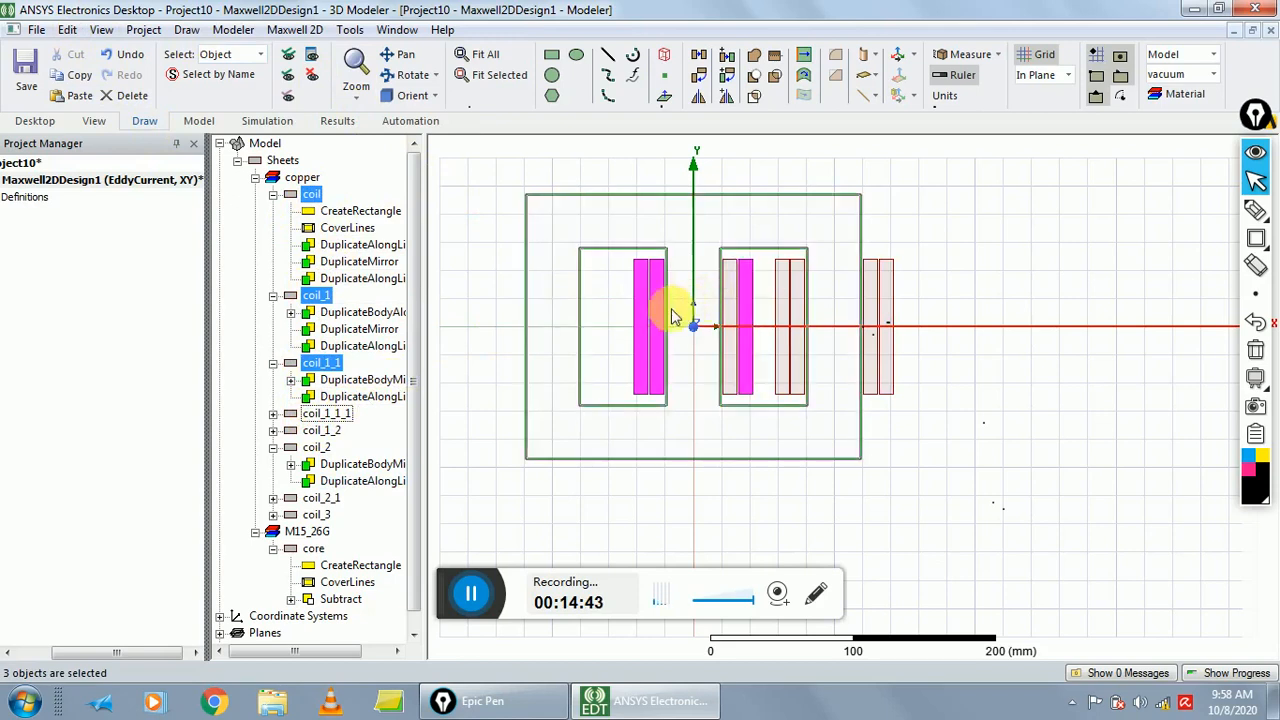
ctrl+click(316, 430)
ctrl+click(316, 432)
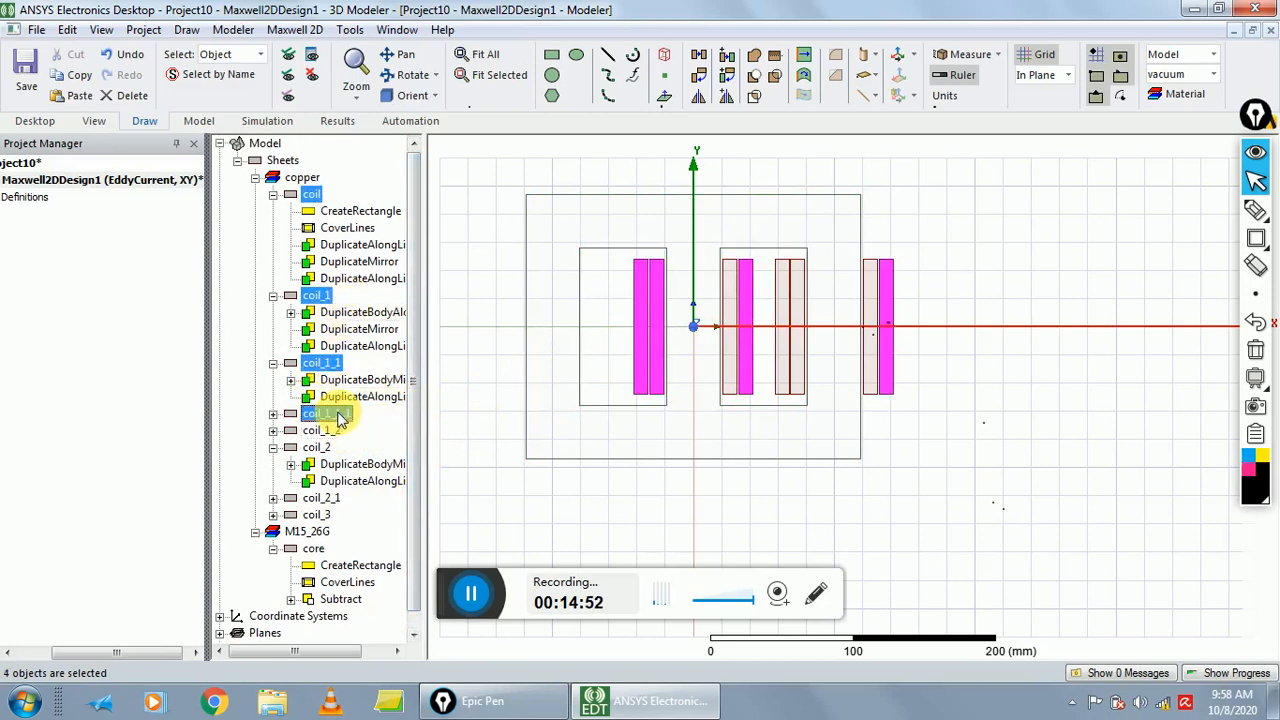
ctrl+click(326, 448)
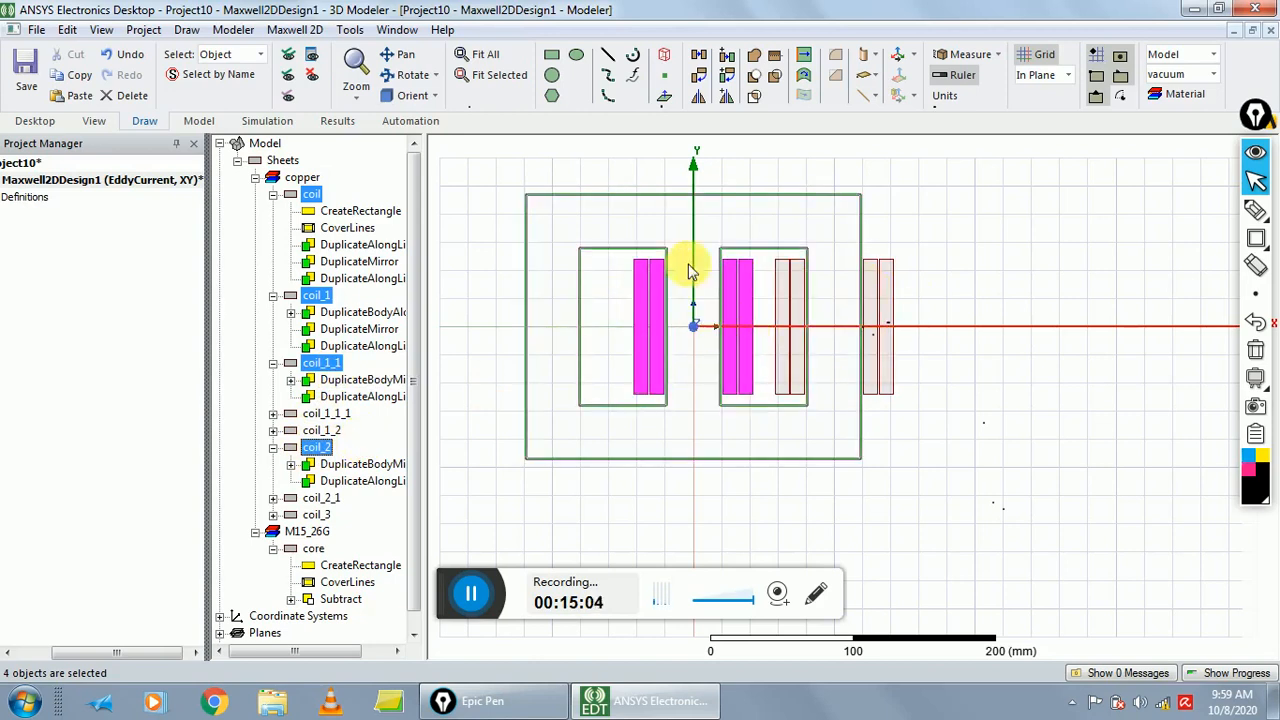
click(66, 30)
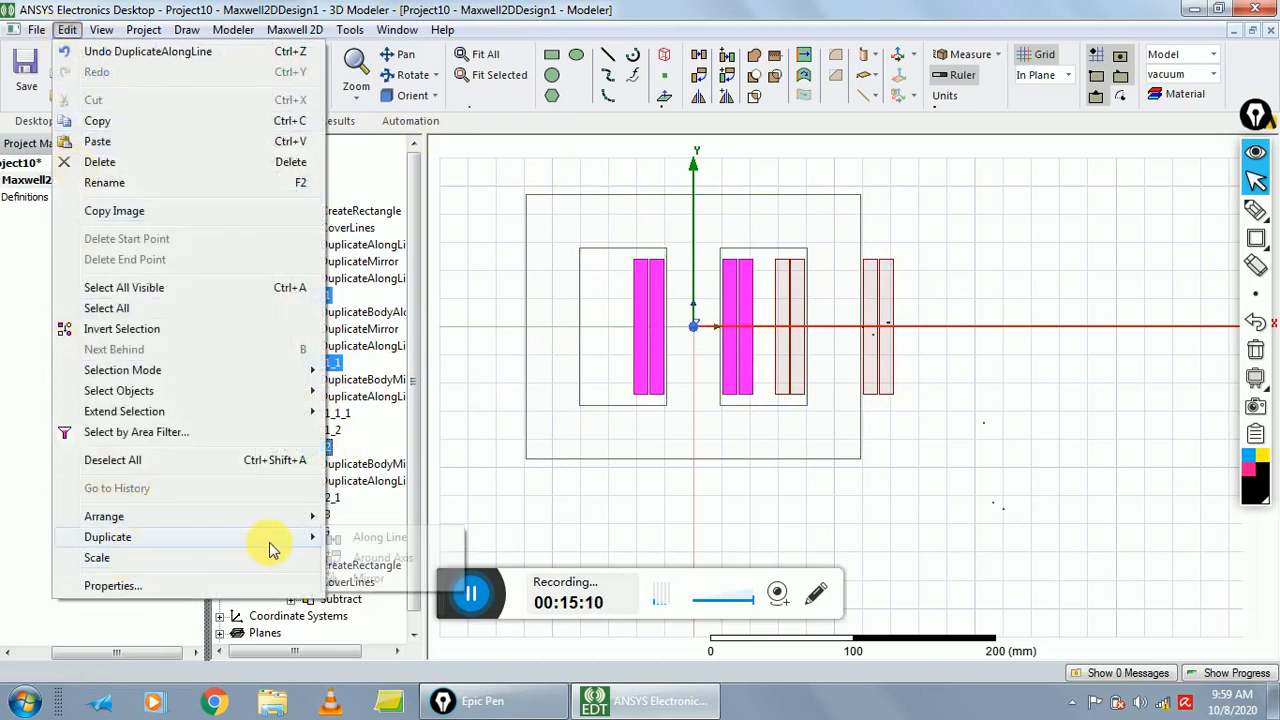
click(345, 537)
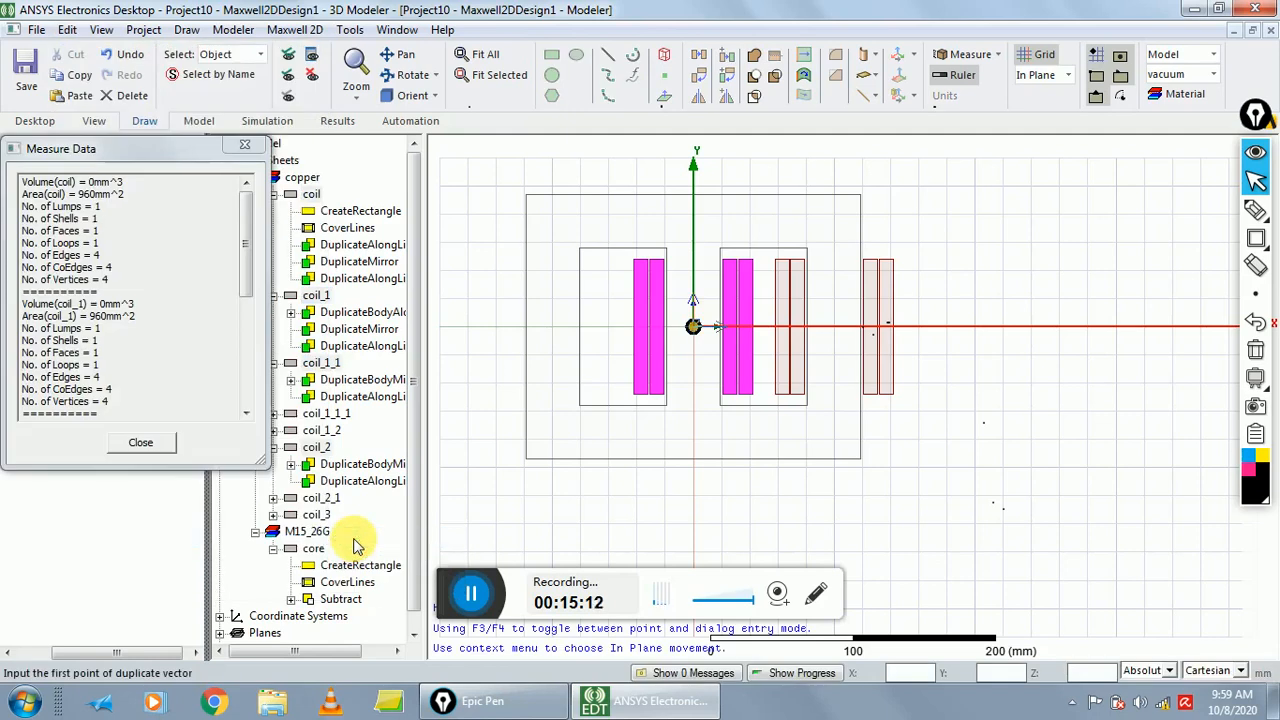
text(0)
key(Tab)
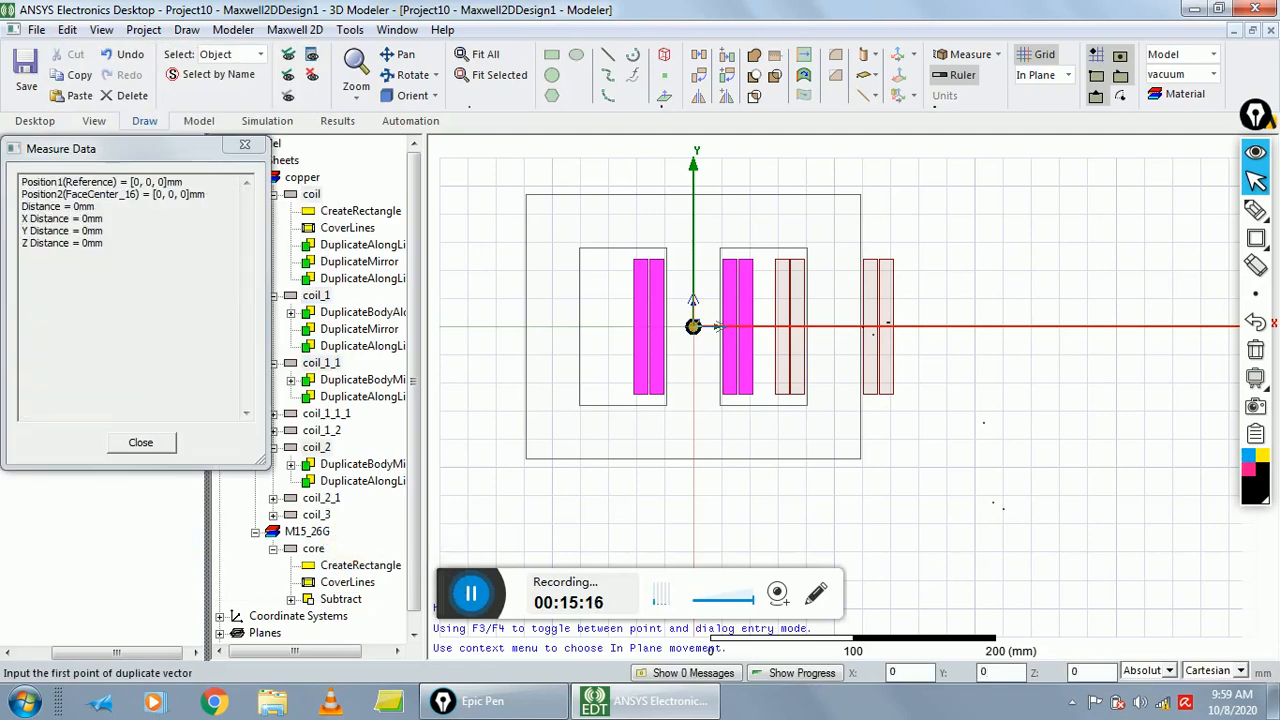
key(Return)
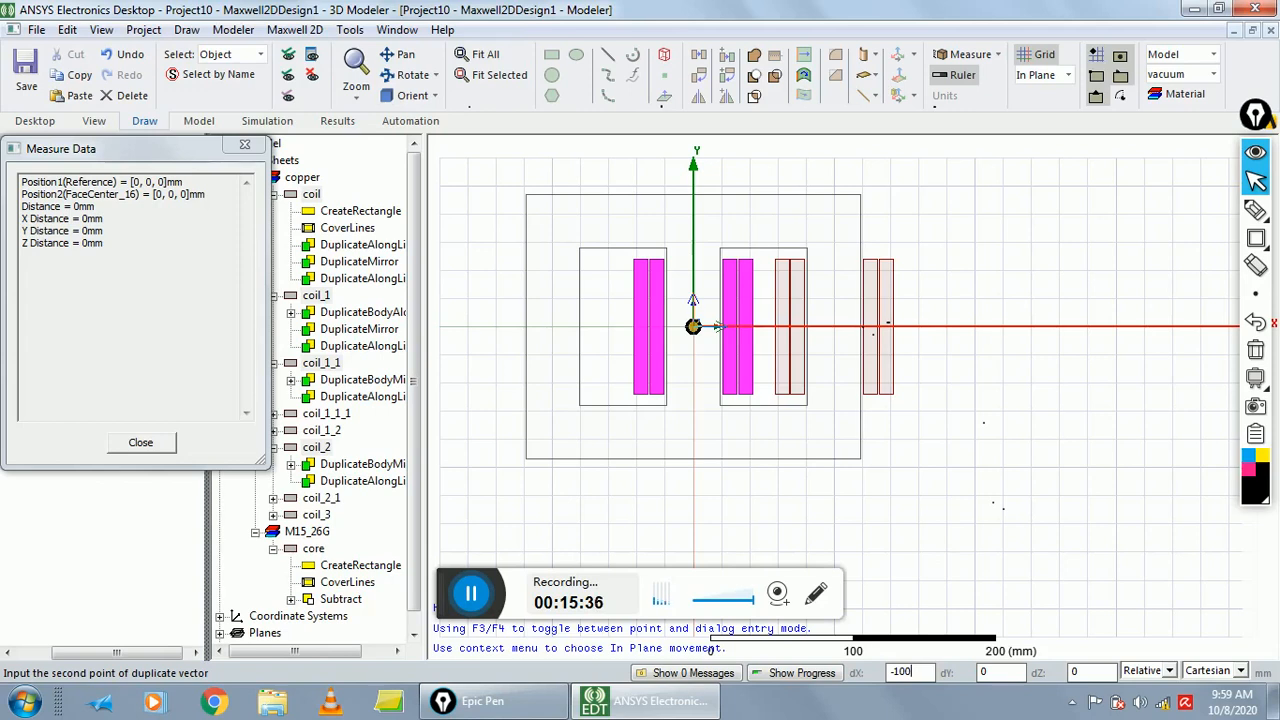
key(Tab)
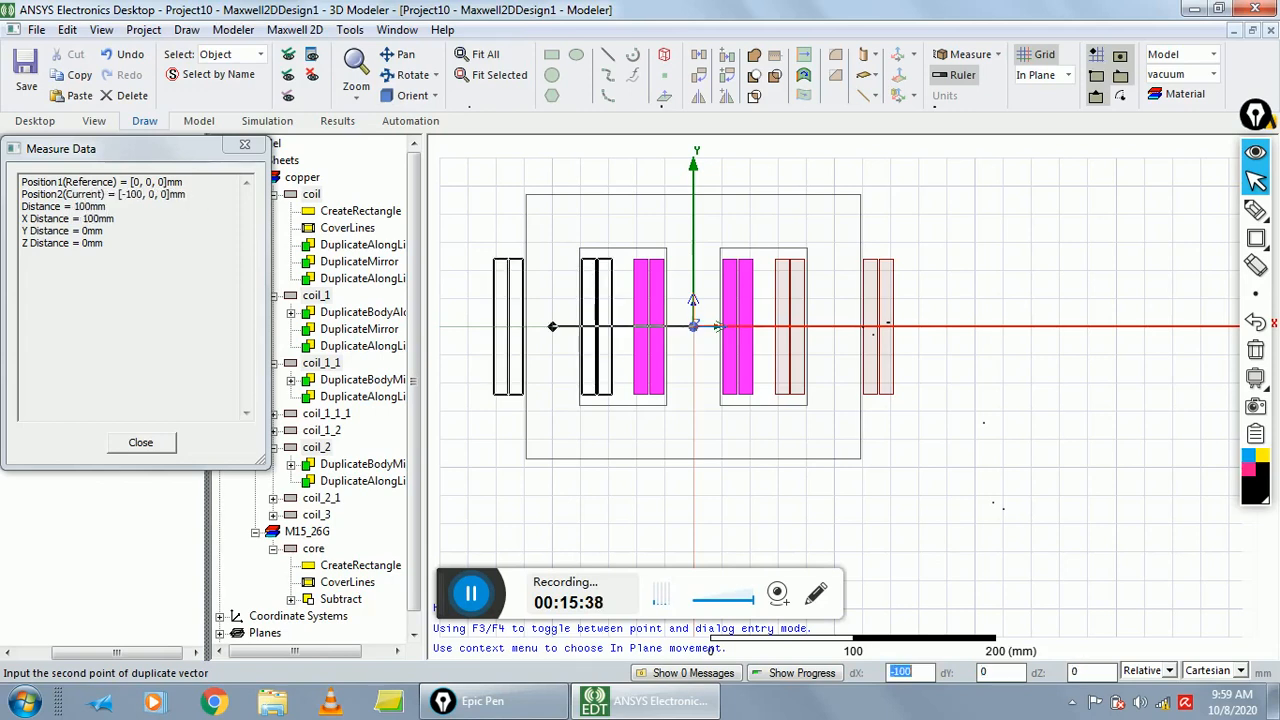
key(Return)
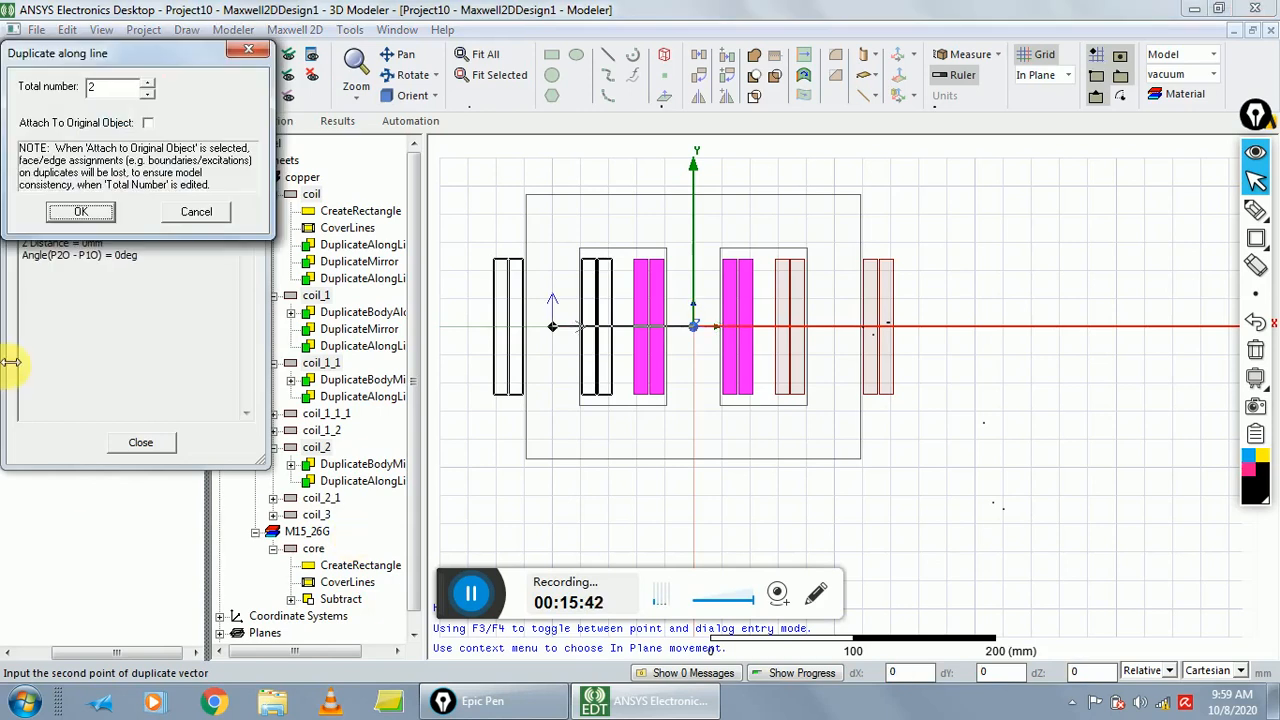
click(91, 216)
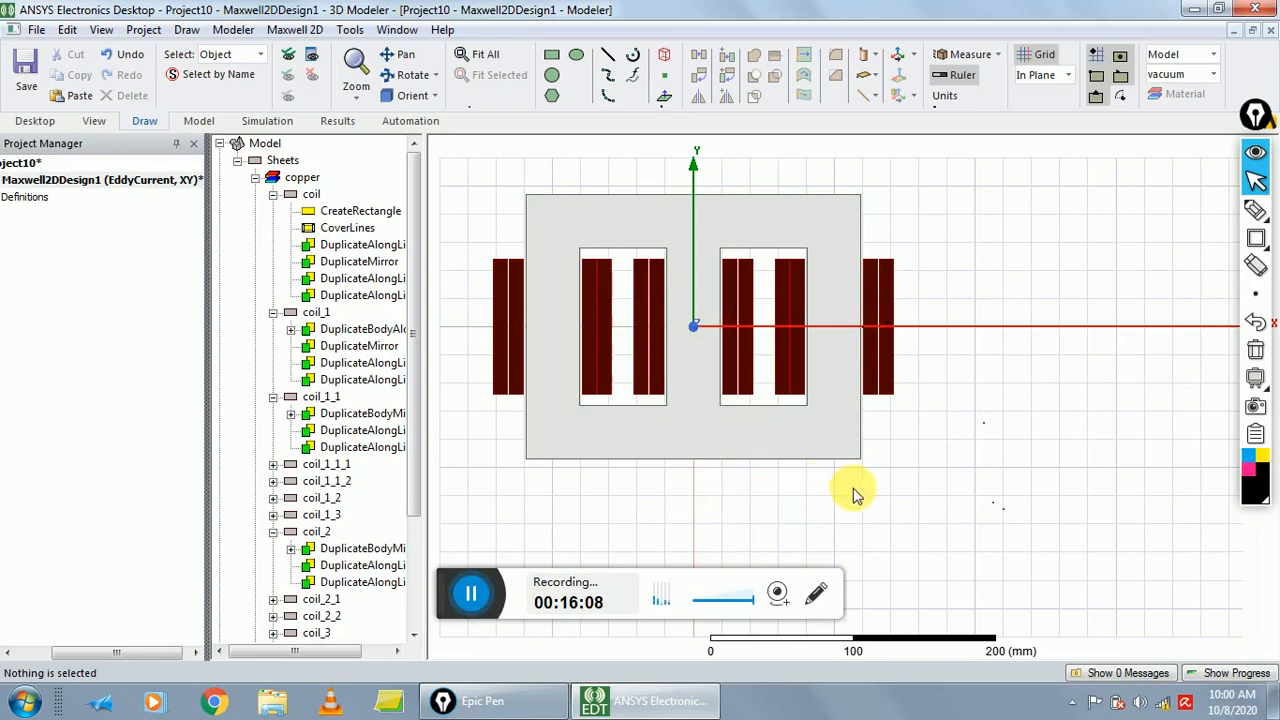
- Using Epic Pen, handwrite an L above the coil nearest the core limb in each of the six coil pairs
click(1266, 218)
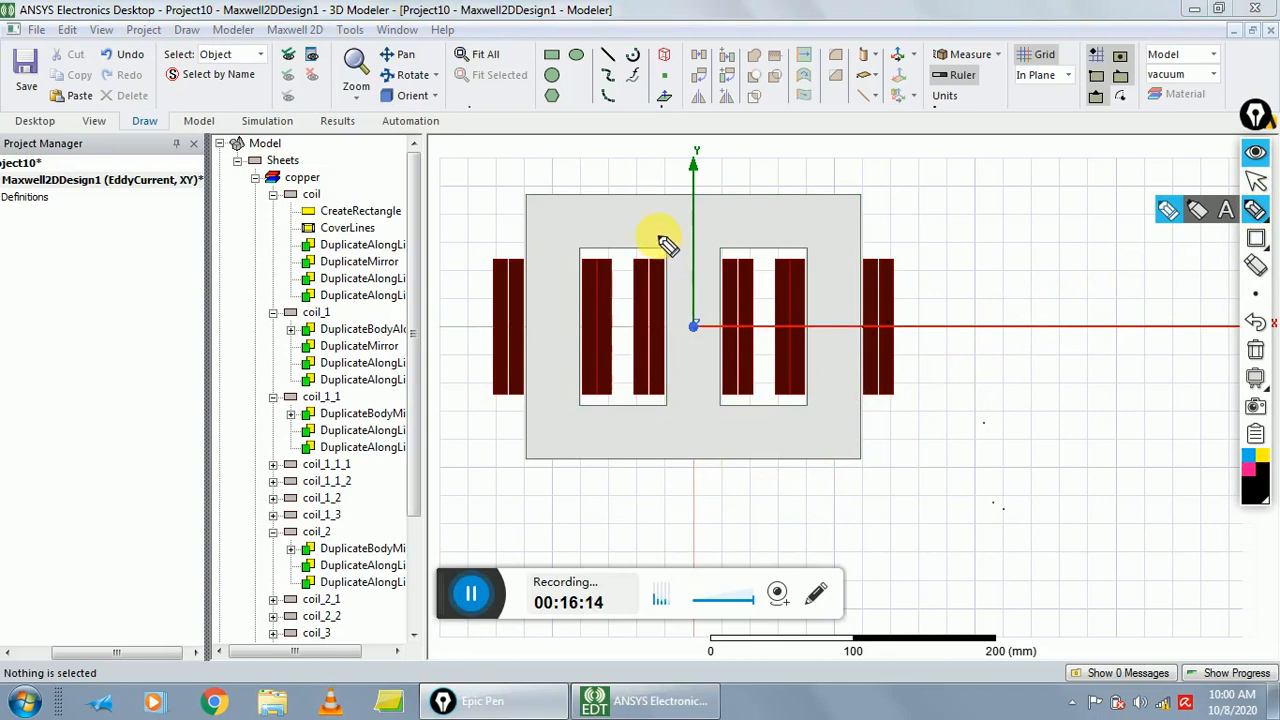
mouse_move(663, 240)
mouse_down()
mouse_move(663, 251)
mouse_move(731, 250)
mouse_up()
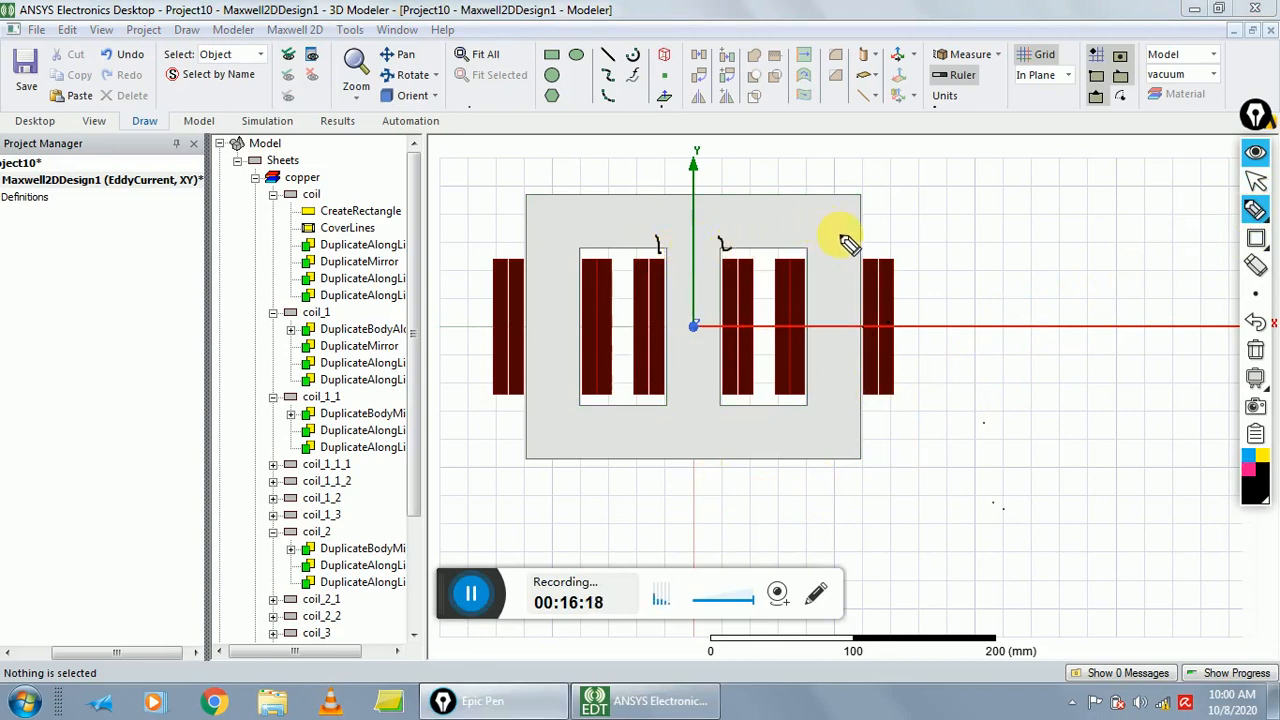
mouse_move(797, 238)
mouse_down()
mouse_move(800, 250)
mouse_move(868, 249)
mouse_up()
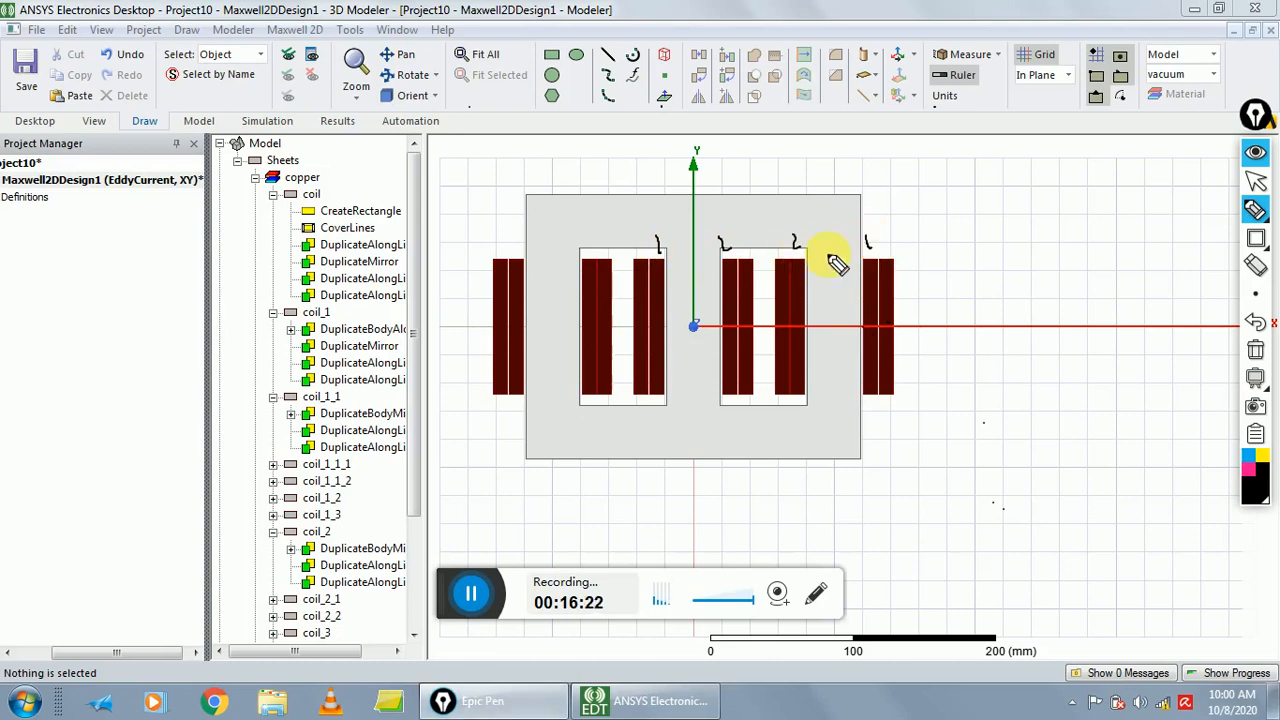
drag(588, 239, 590, 250)
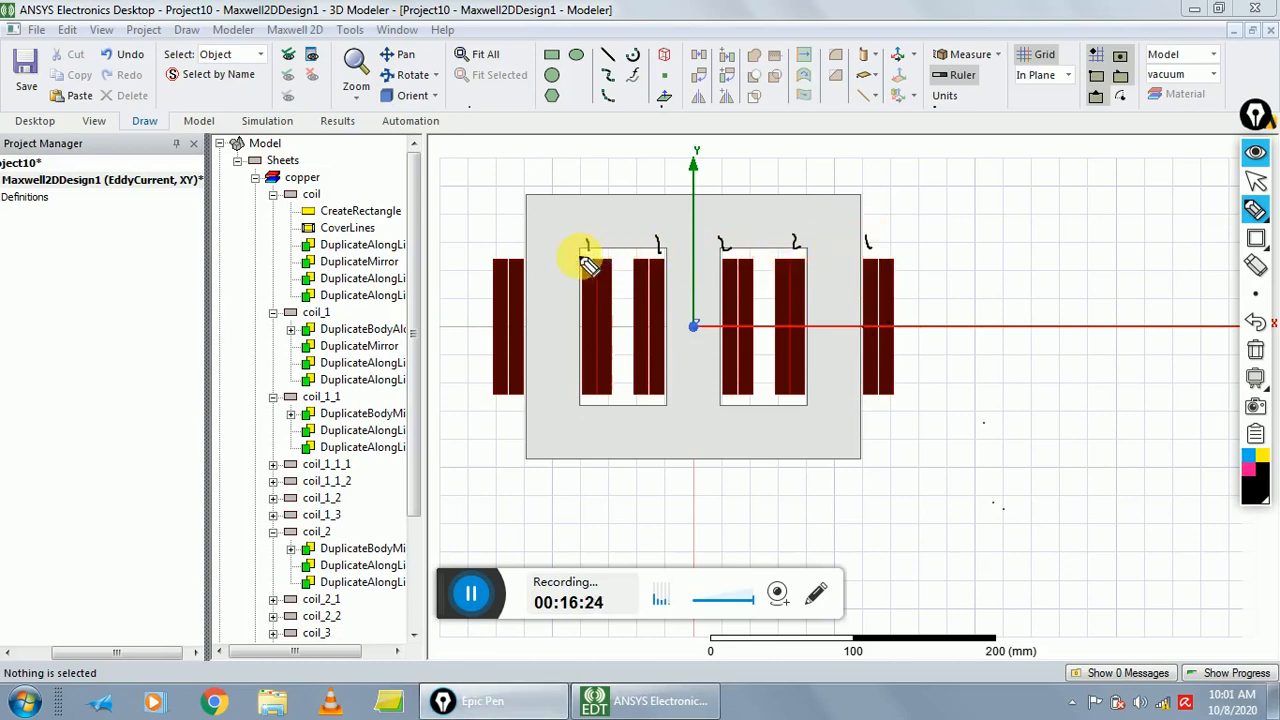
mouse_move(515, 240)
mouse_down()
mouse_move(518, 254)
mouse_move(595, 248)
mouse_up()
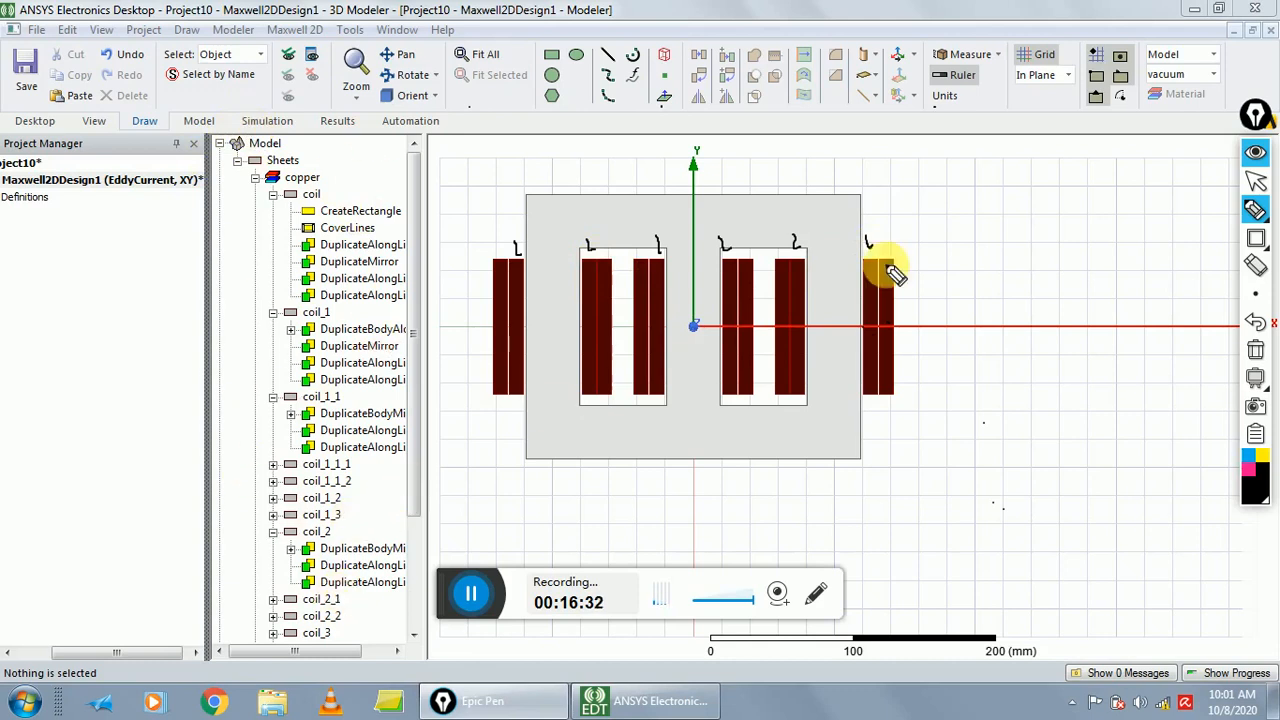
click(1260, 209)
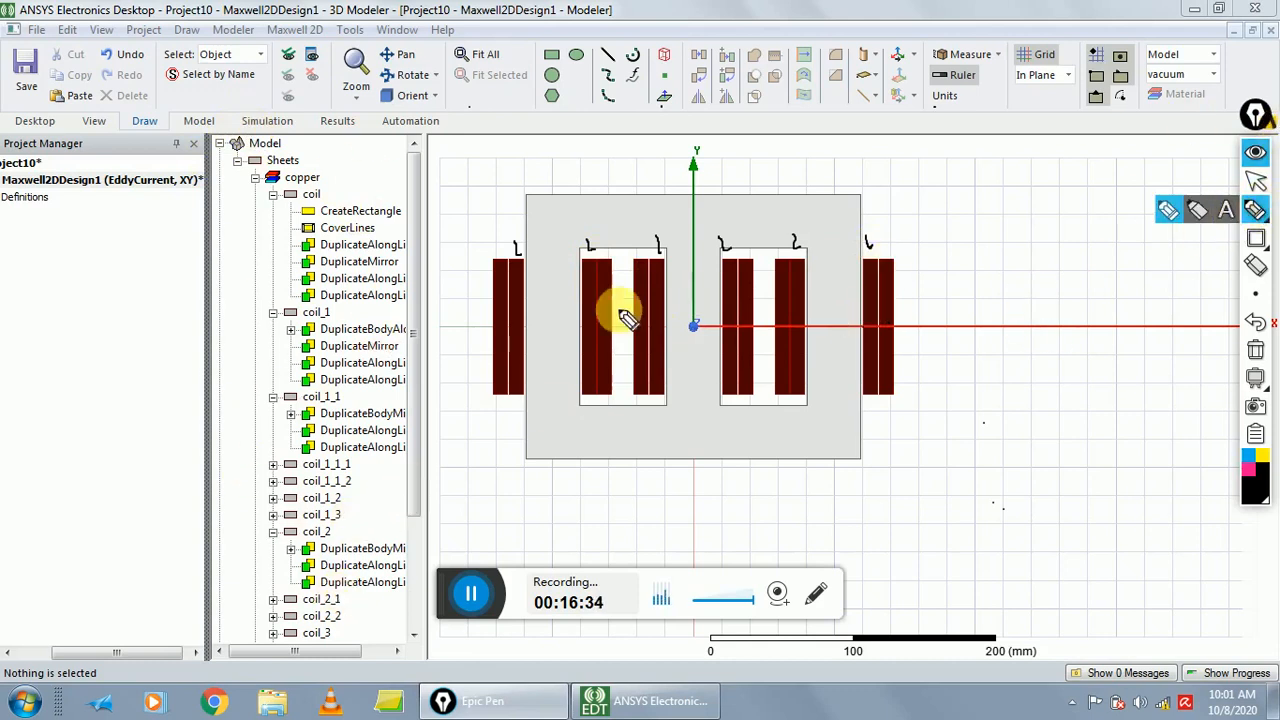
click(1256, 180)
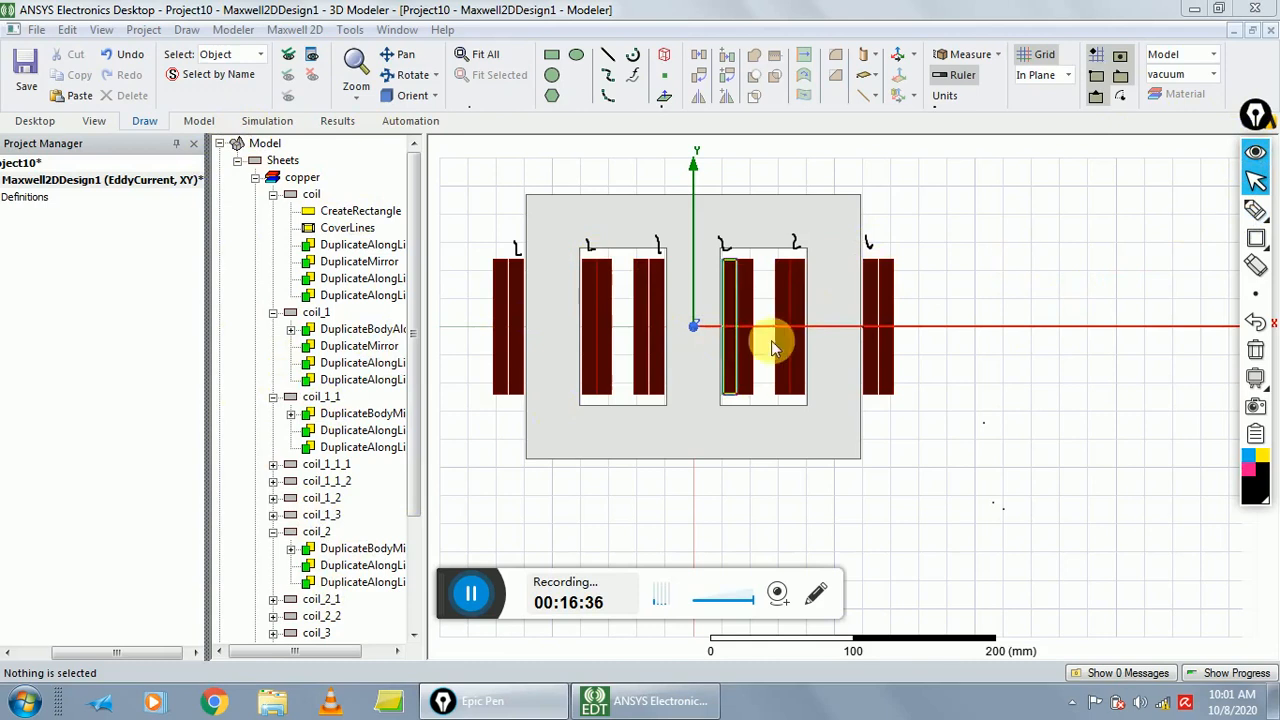
- Highlight the six marked coils adjacent to the core limbs to identify the inner winding set, leaving nothing selected
click(518, 334)
click(526, 336)
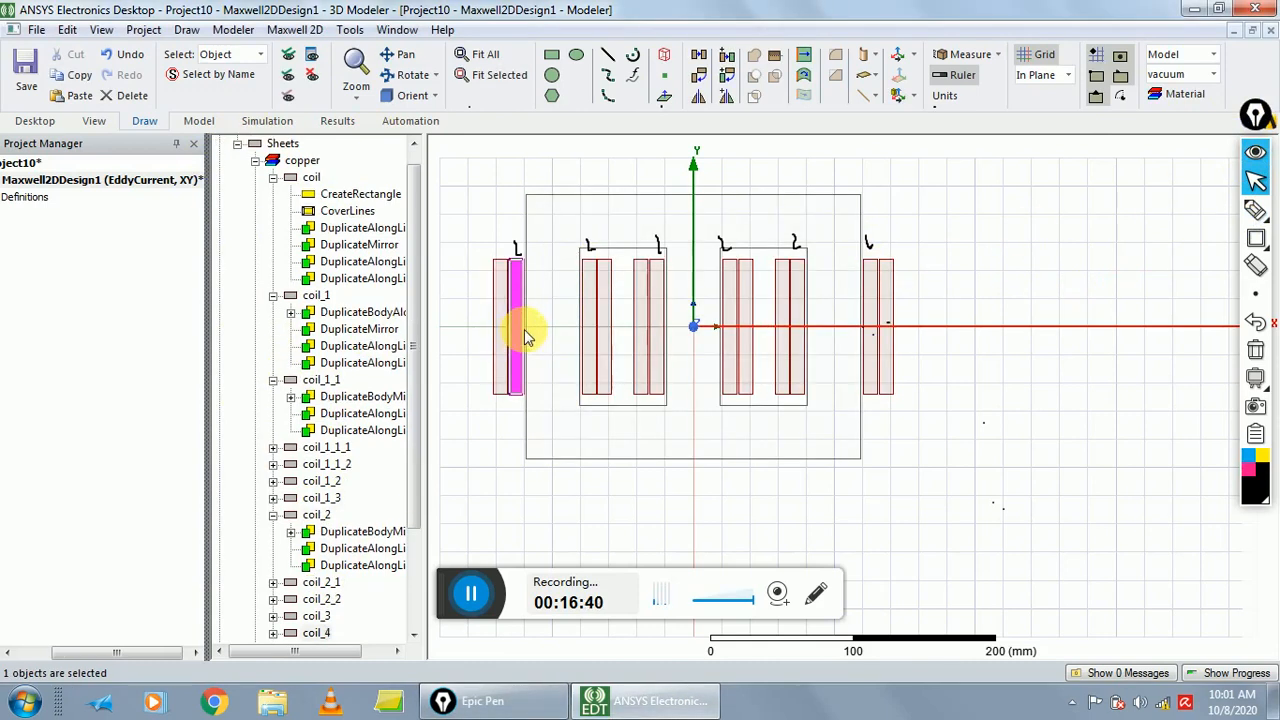
ctrl+click(588, 337)
ctrl+click(656, 338)
ctrl+click(733, 338)
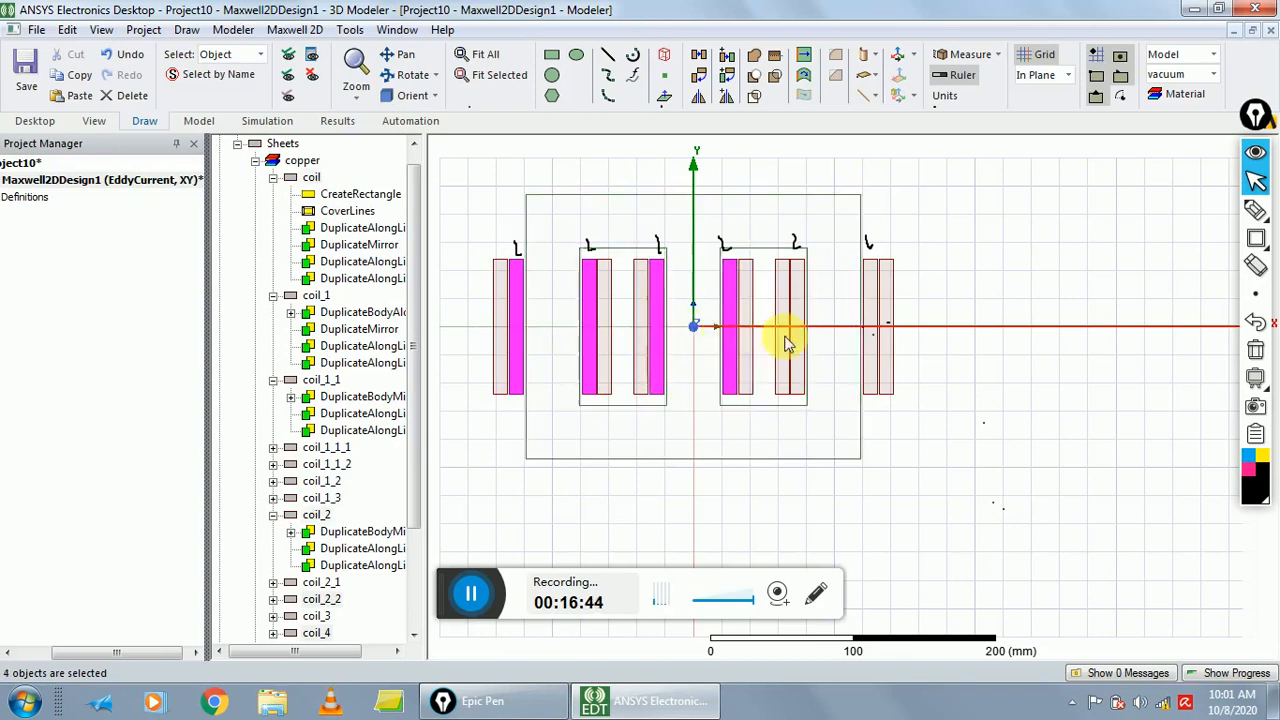
ctrl+click(798, 338)
ctrl+click(871, 338)
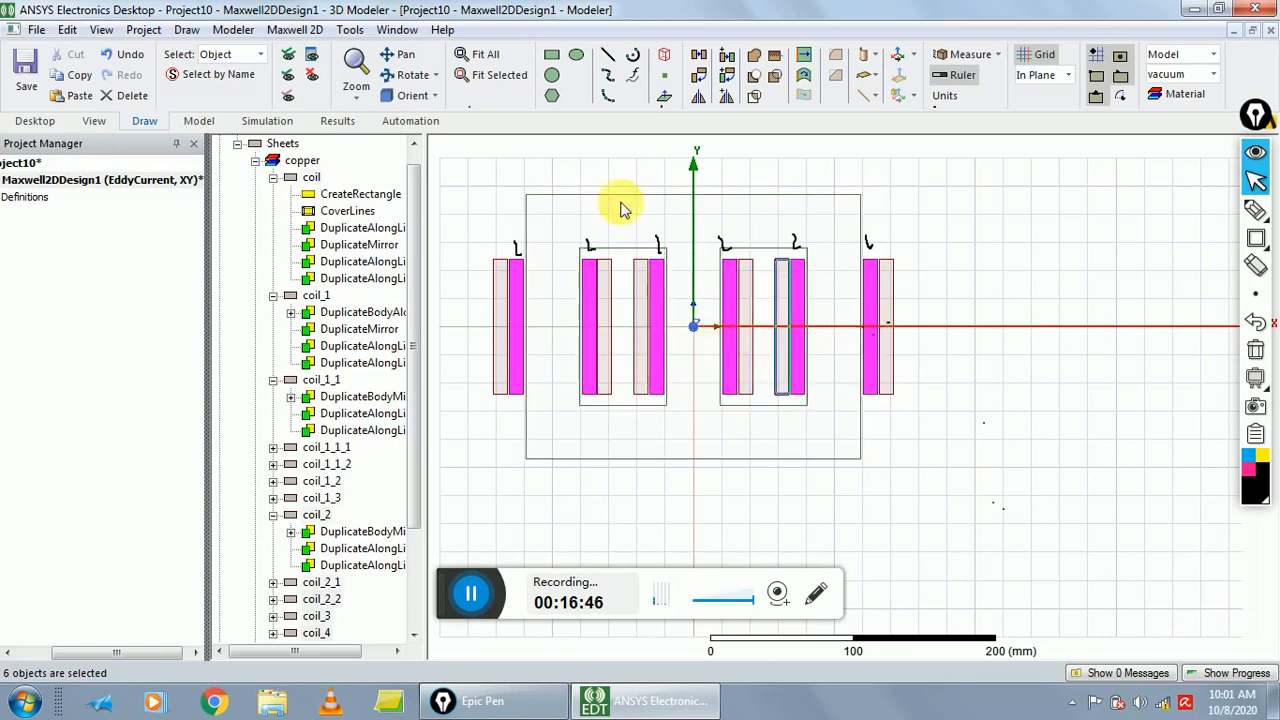
click(1094, 314)
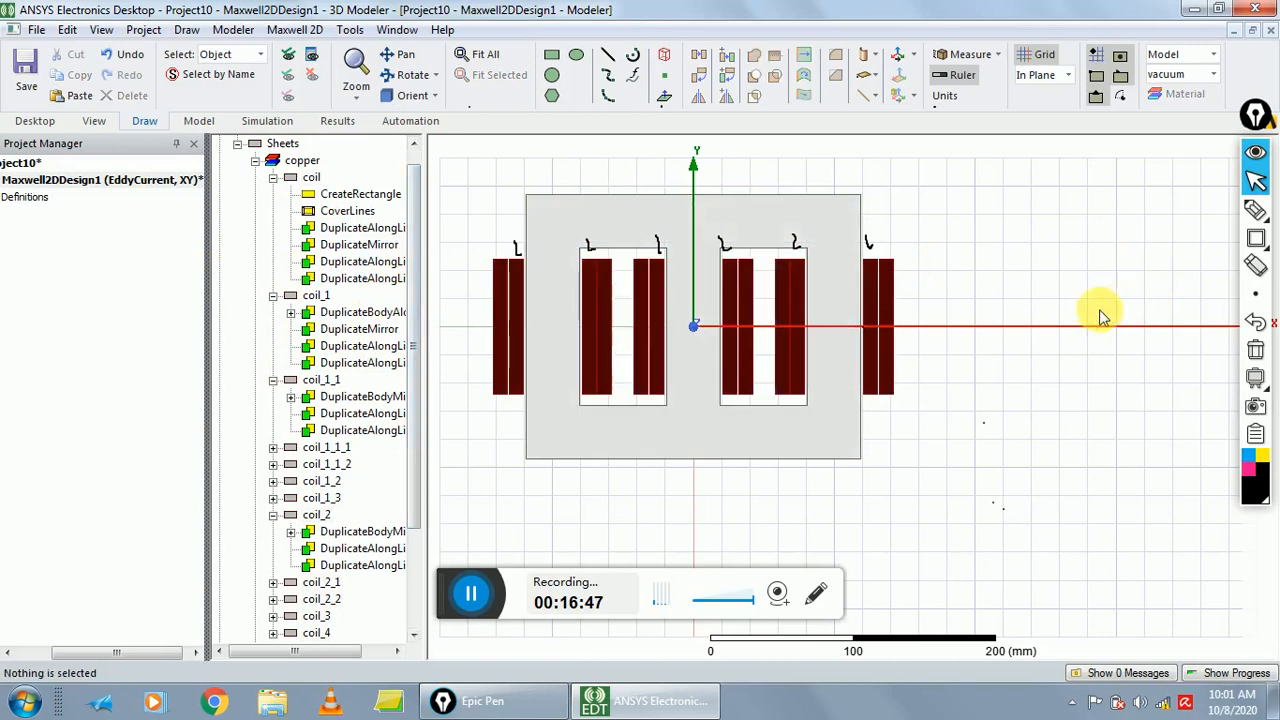
- Assign a coil excitation with base name coil, 100 conductors and positive polarity to the six coils adjacent to the core limbs, and clear the handwritten marks
click(311, 177)
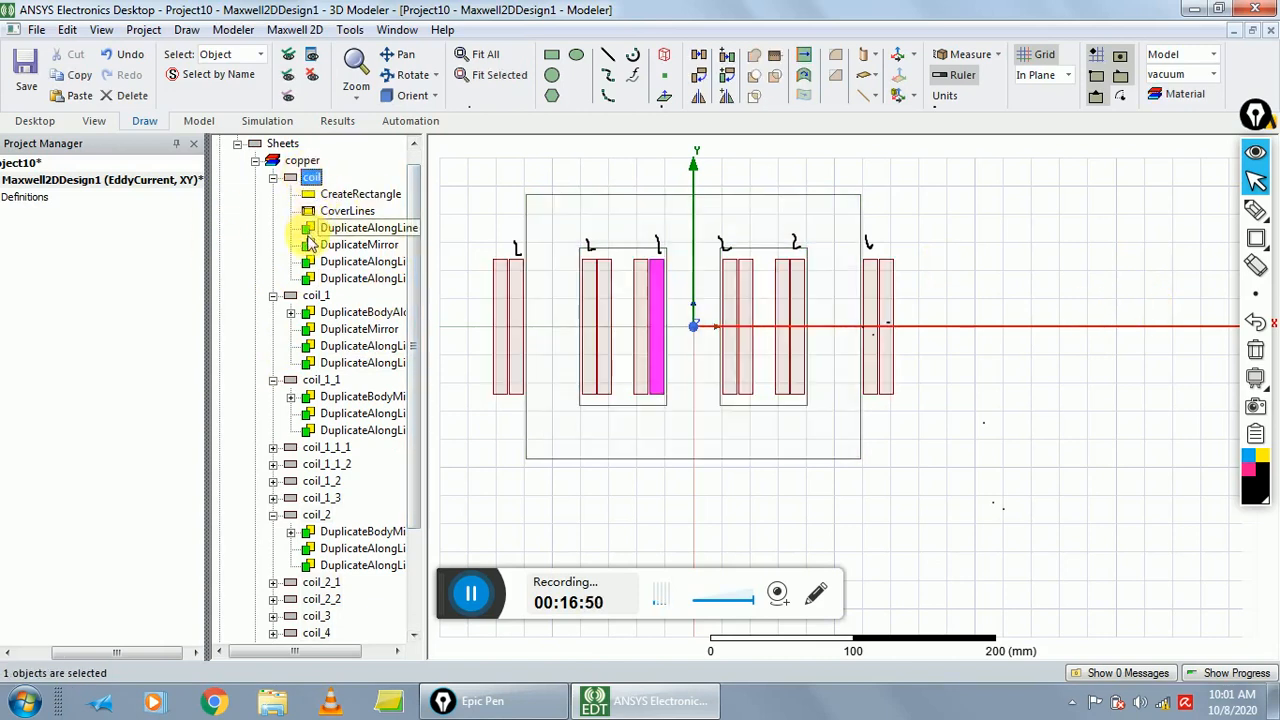
ctrl+click(317, 297)
ctrl+click(316, 297)
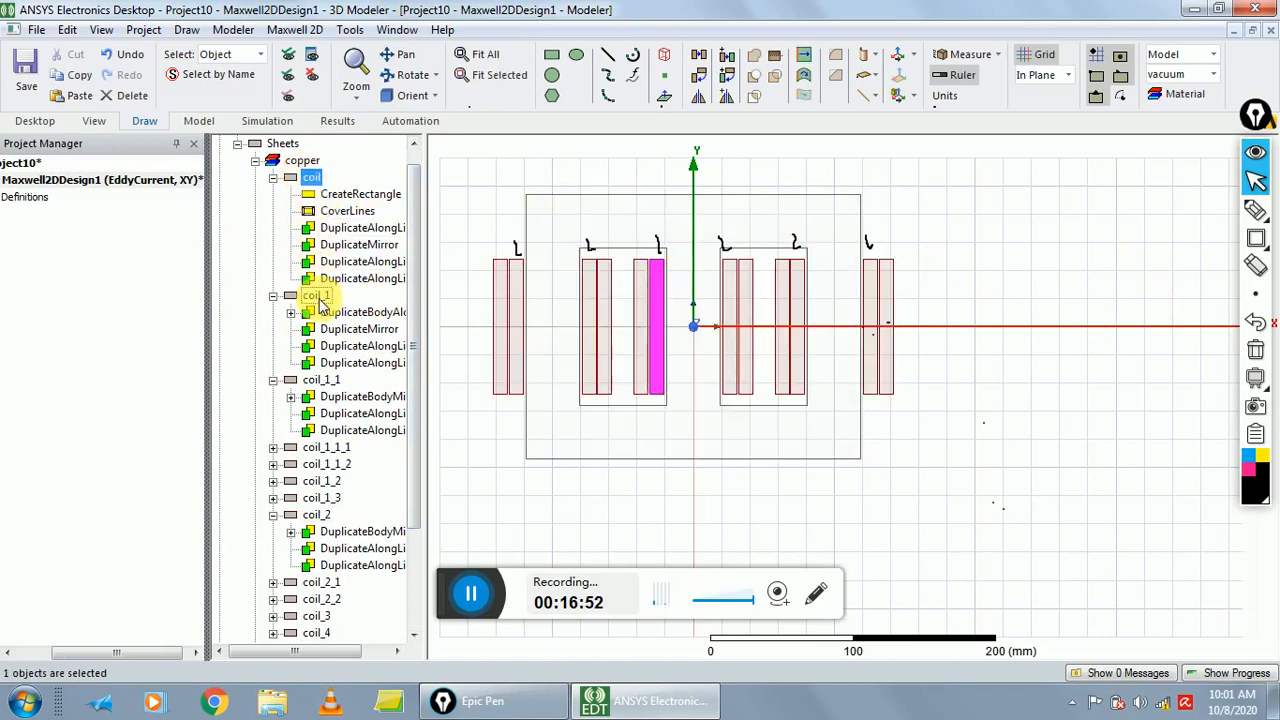
ctrl+click(328, 382)
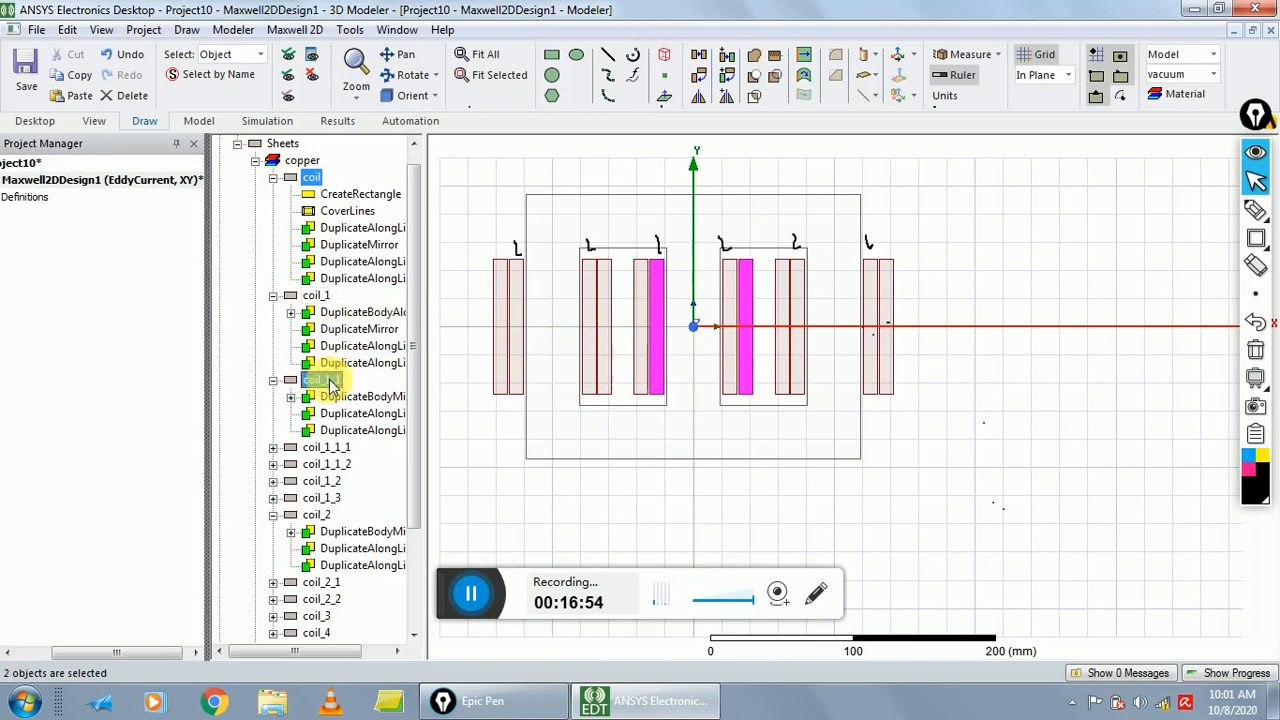
ctrl+click(328, 382)
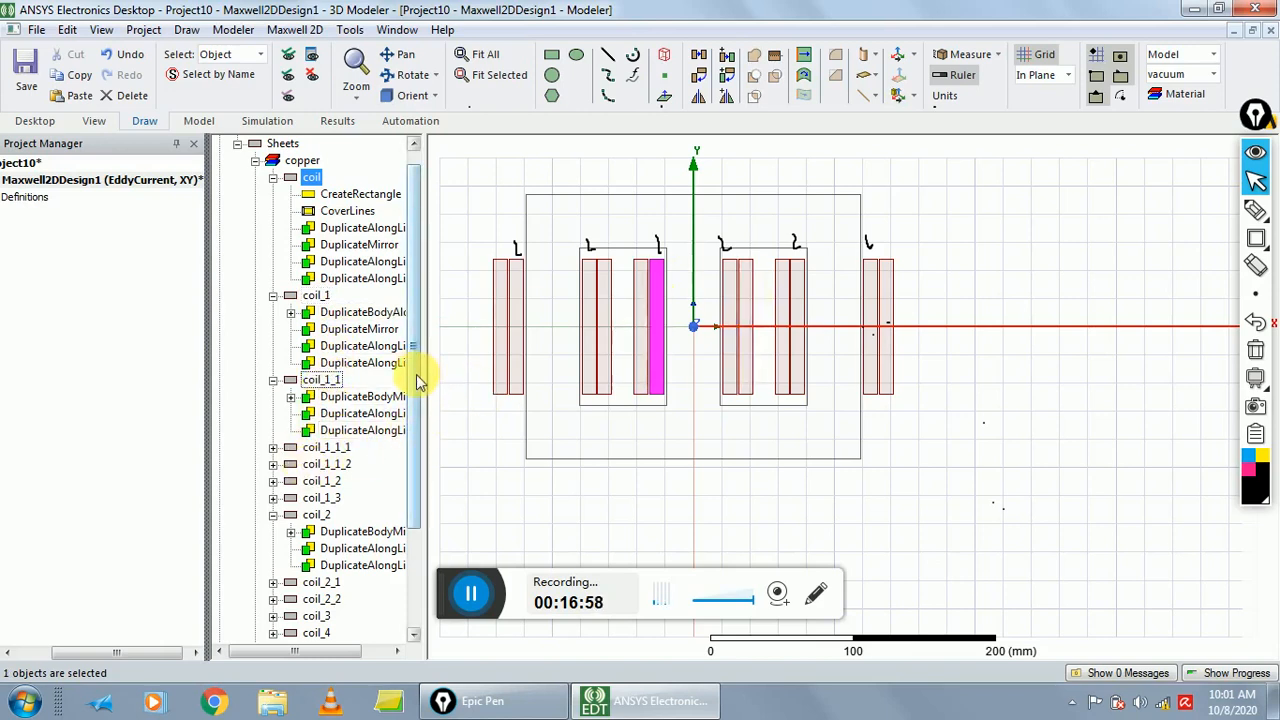
ctrl+click(316, 515)
drag(420, 429, 414, 523)
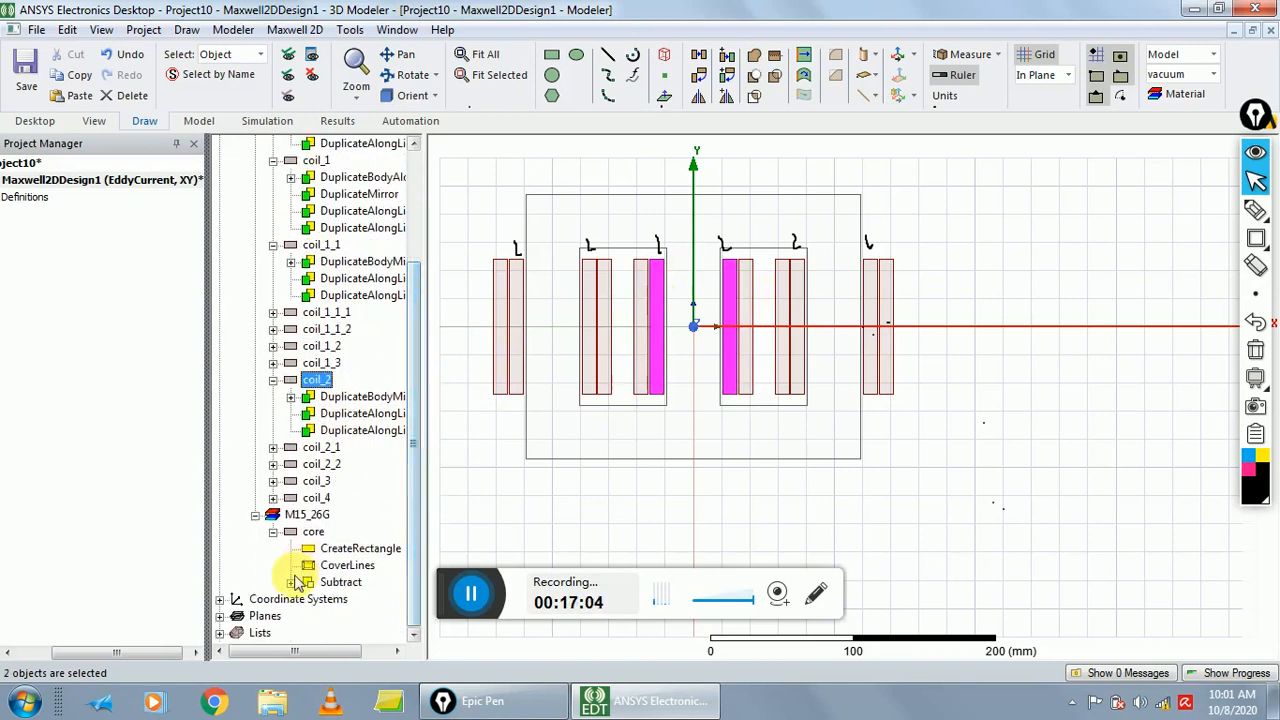
ctrl+click(318, 450)
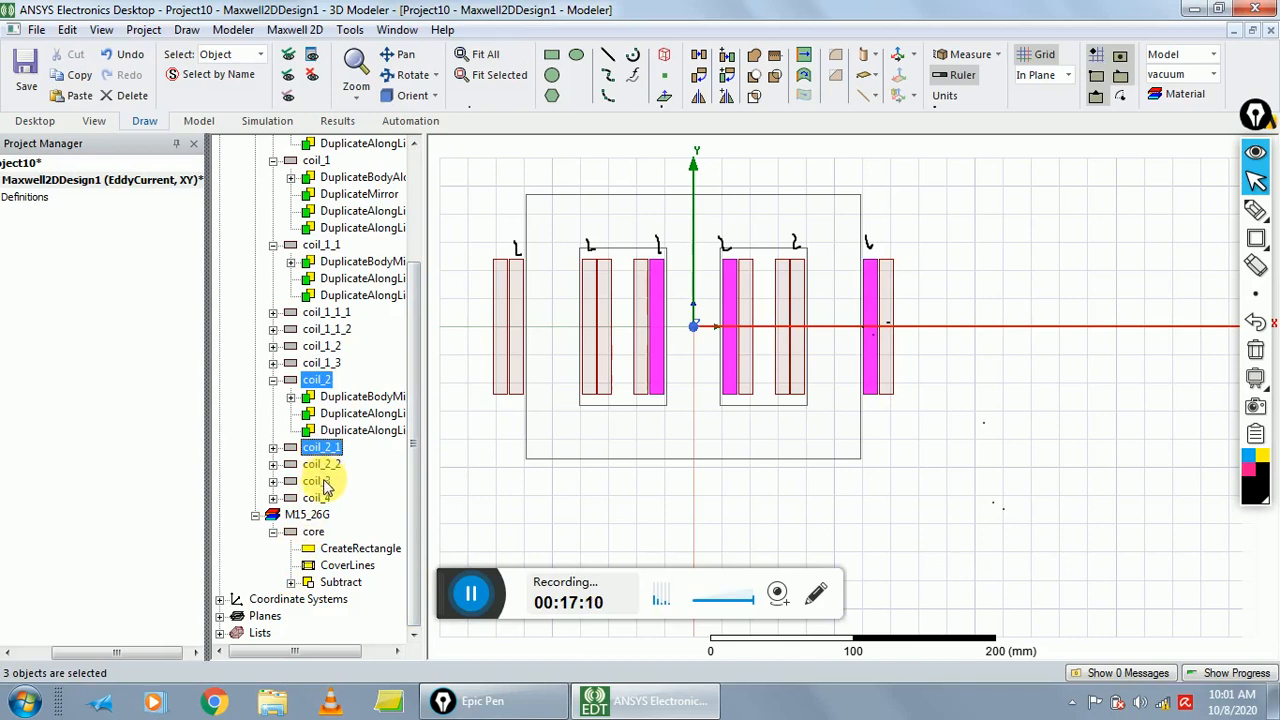
ctrl+click(321, 466)
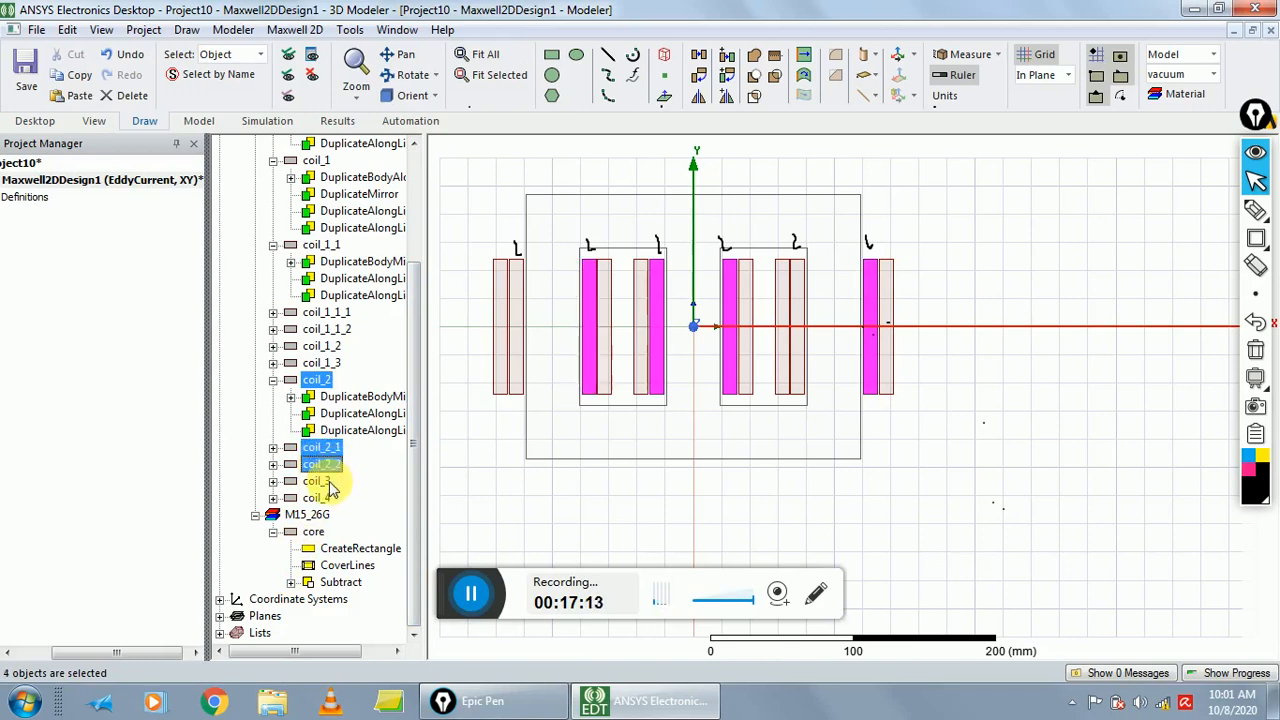
ctrl+click(322, 483)
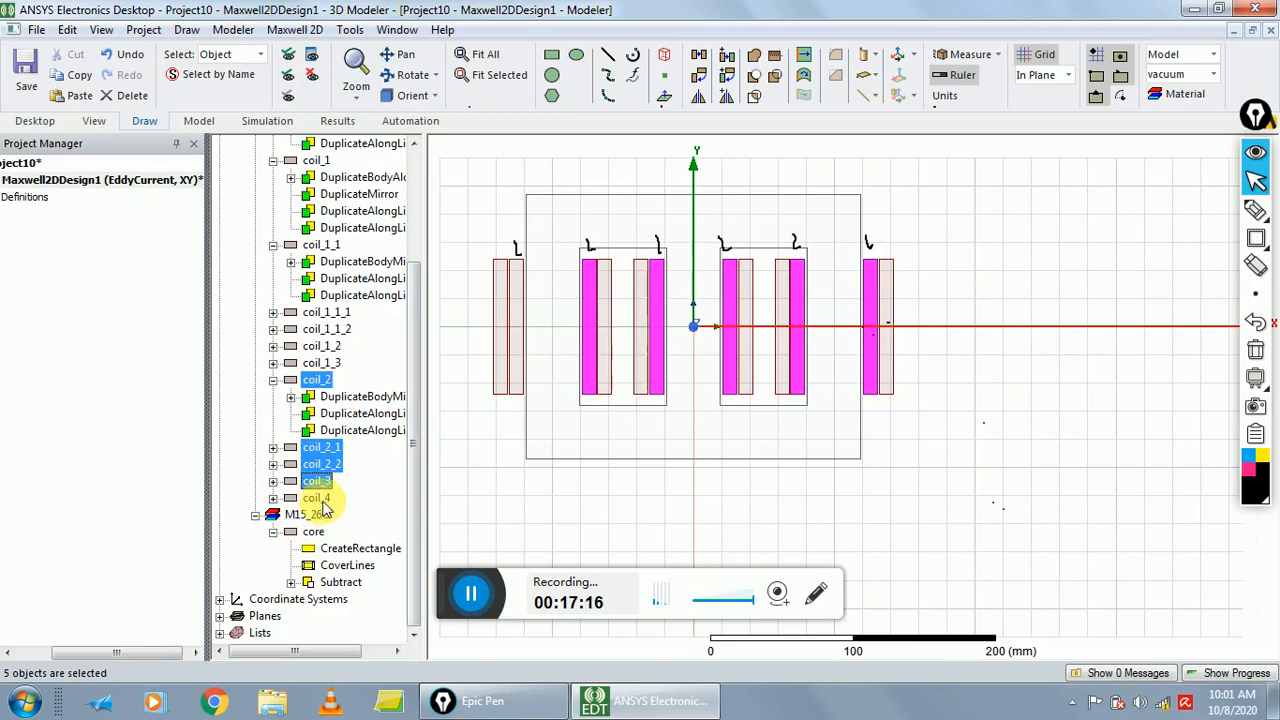
ctrl+click(318, 499)
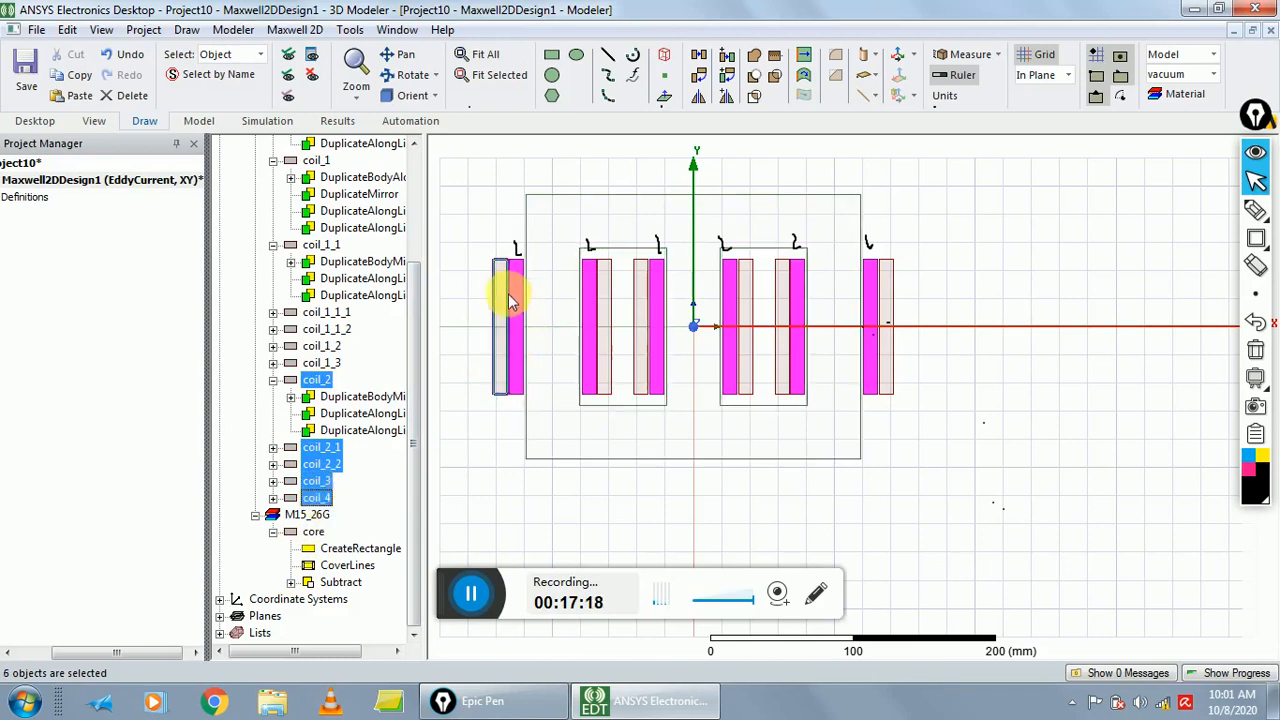
right_click(870, 268)
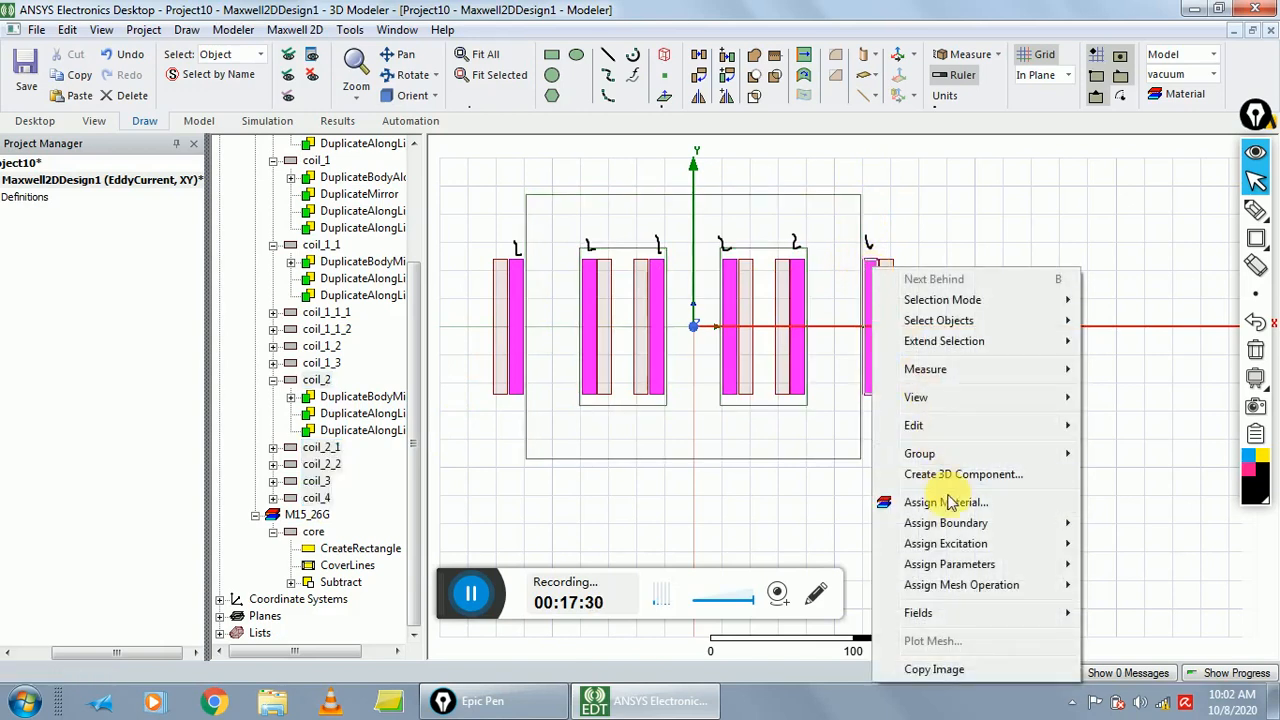
mouse_move(960, 548)
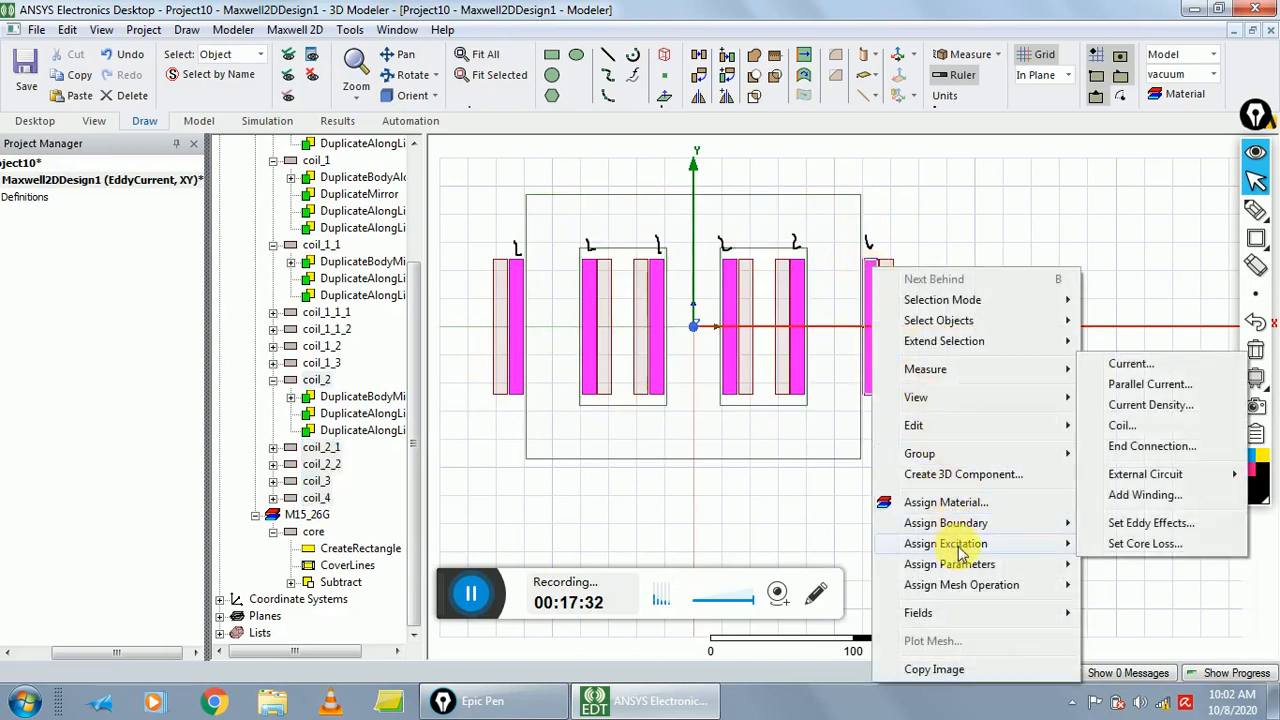
click(1150, 430)
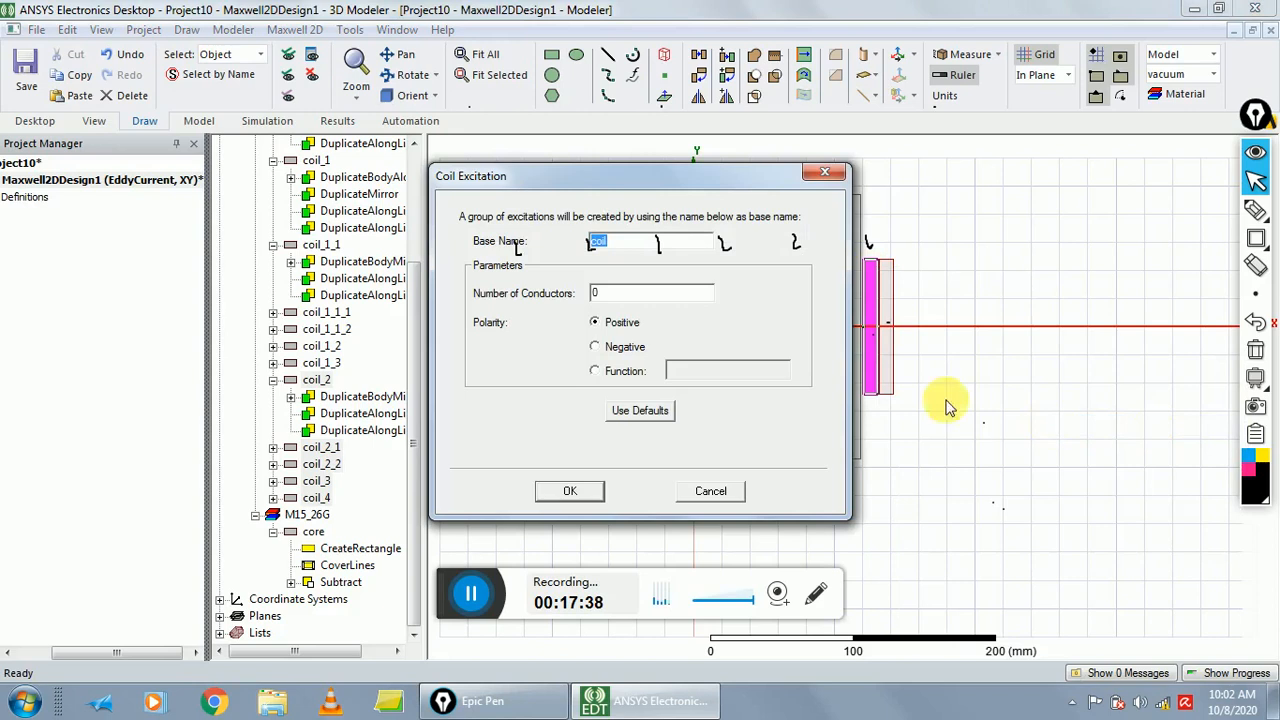
click(1256, 349)
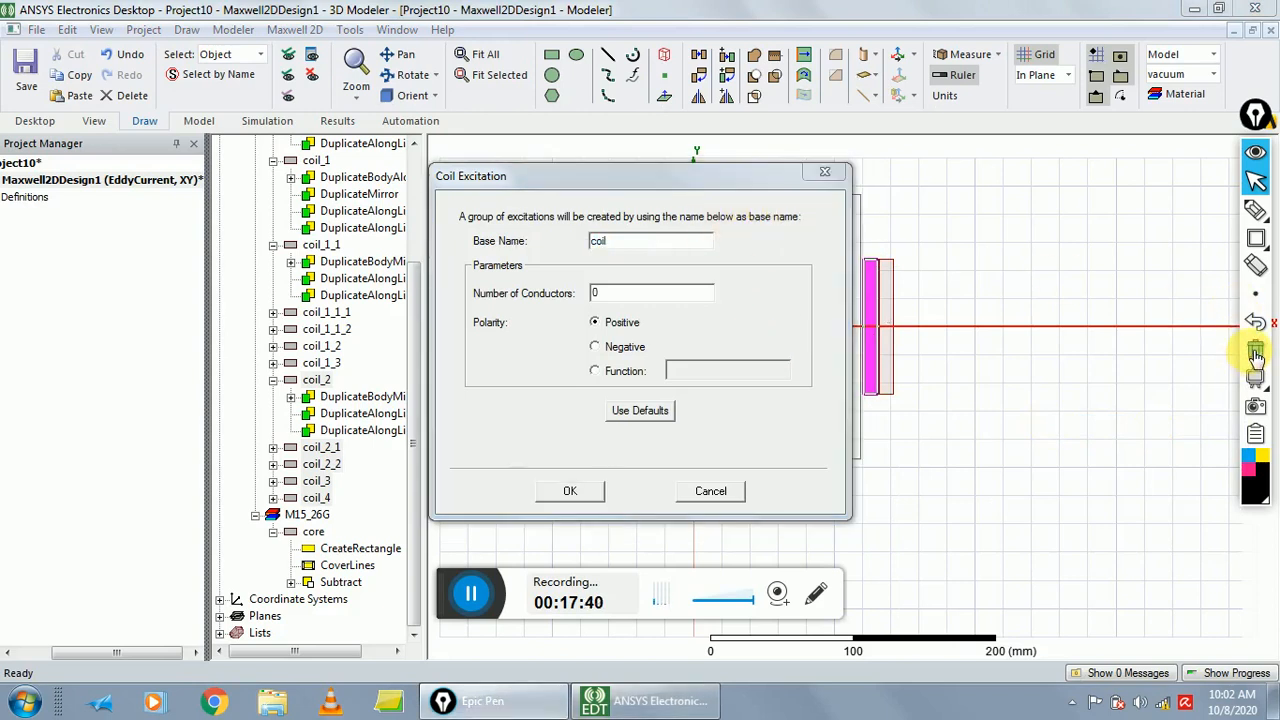
click(628, 294)
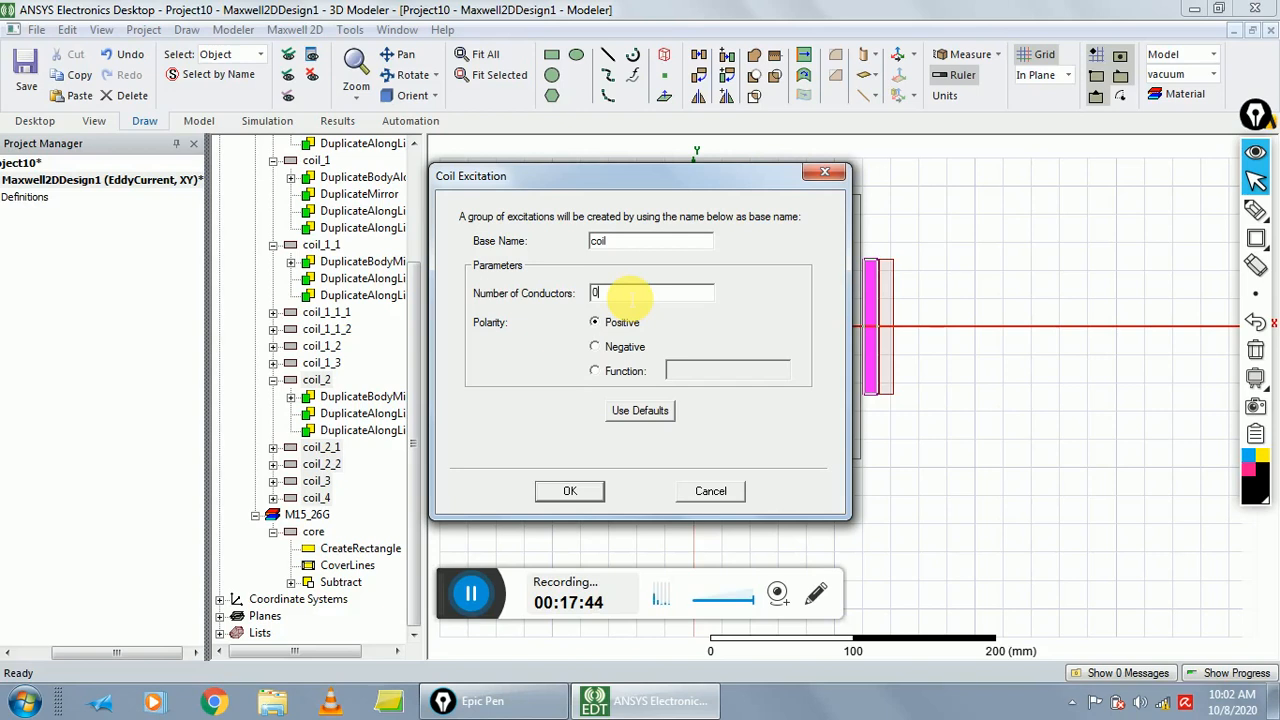
text(100)
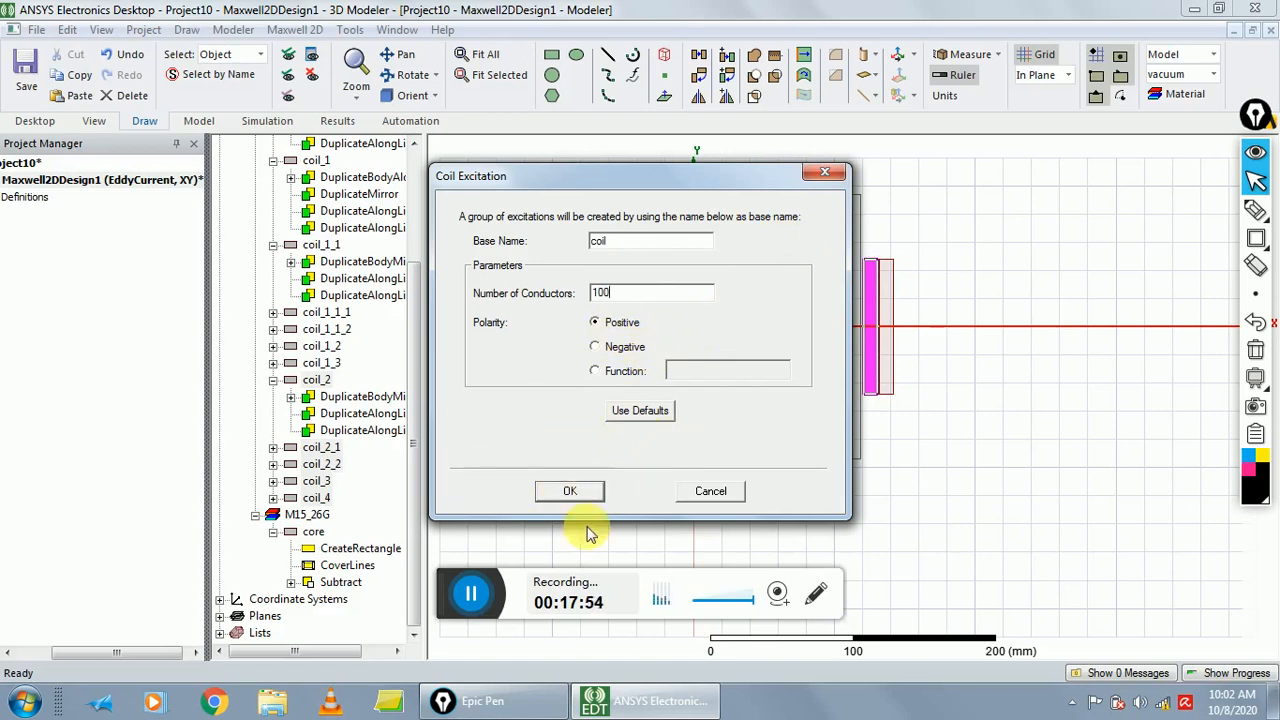
click(570, 491)
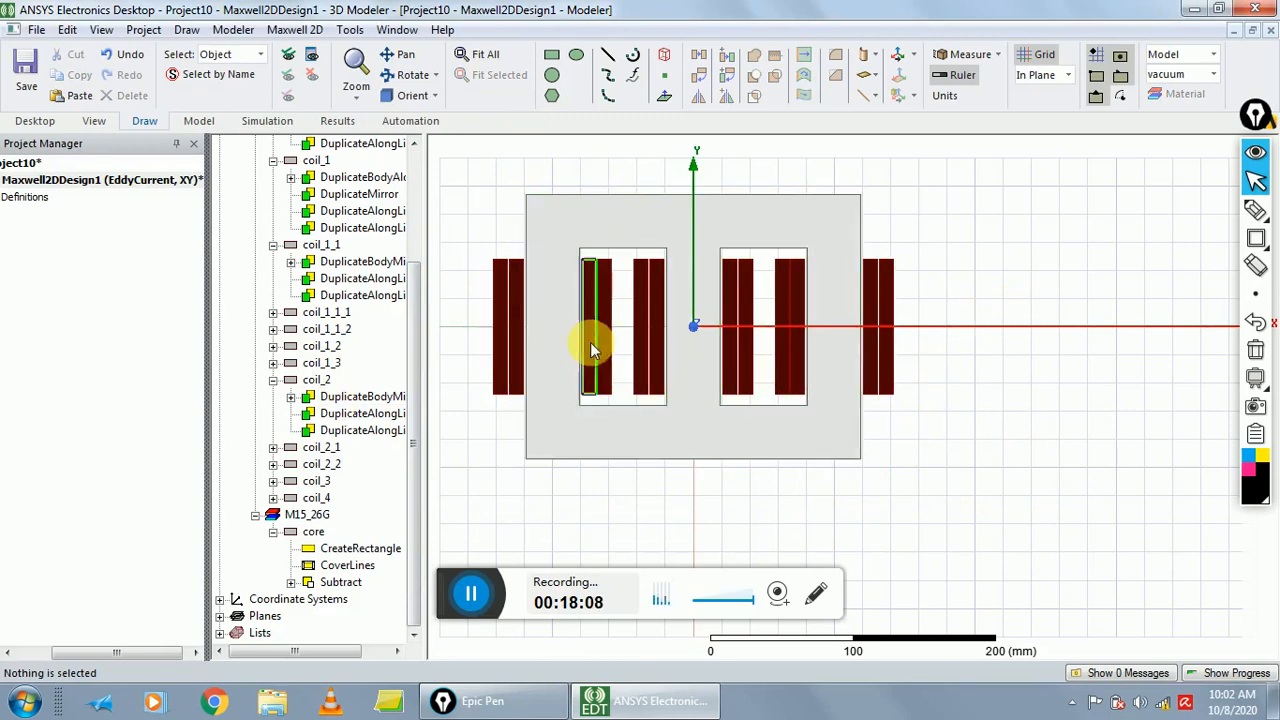
- Assign a coil excitation with base name coil_1, 400 conductors and positive polarity to the six outer coils of the pairs around the limbs
click(495, 322)
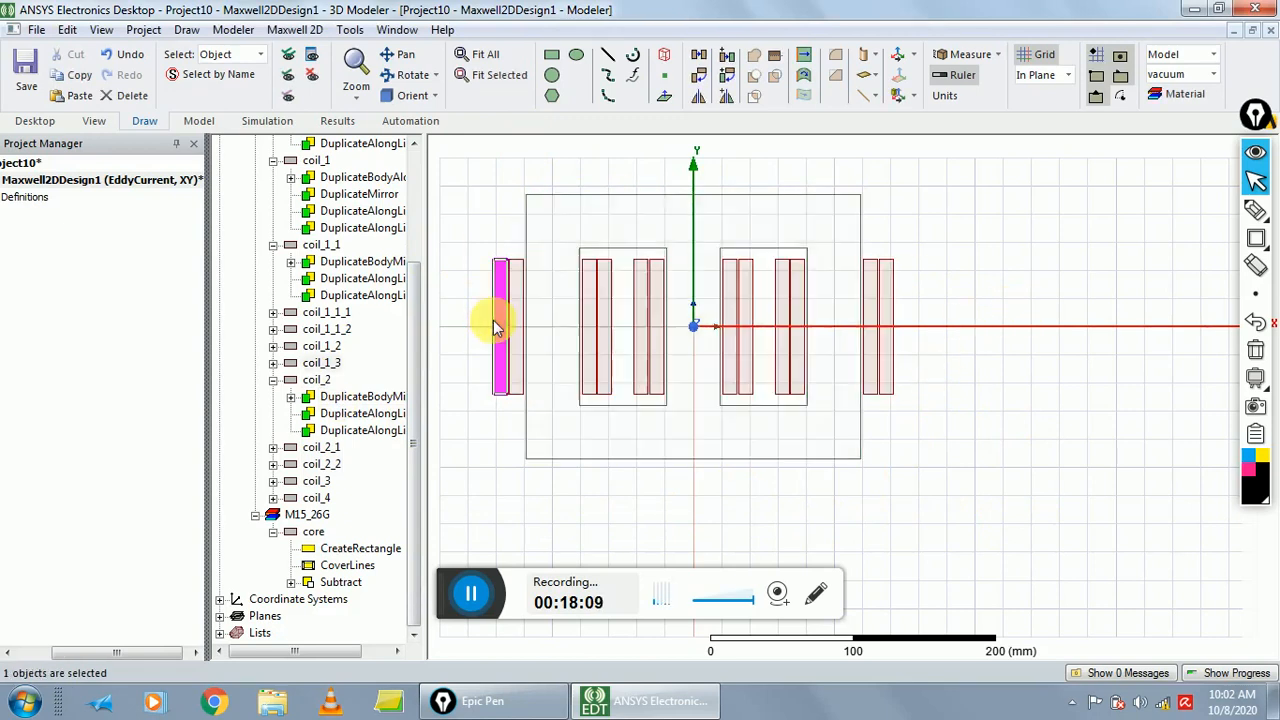
ctrl+click(607, 340)
ctrl+click(640, 340)
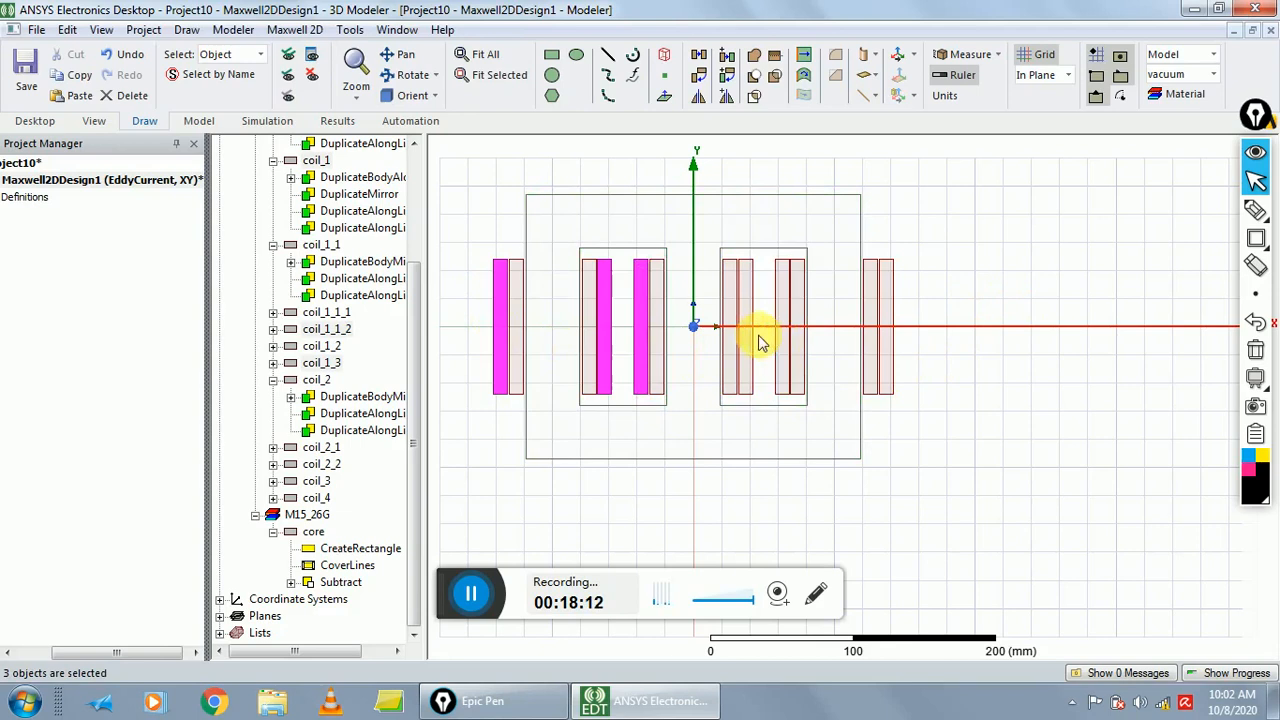
ctrl+click(750, 340)
ctrl+click(785, 350)
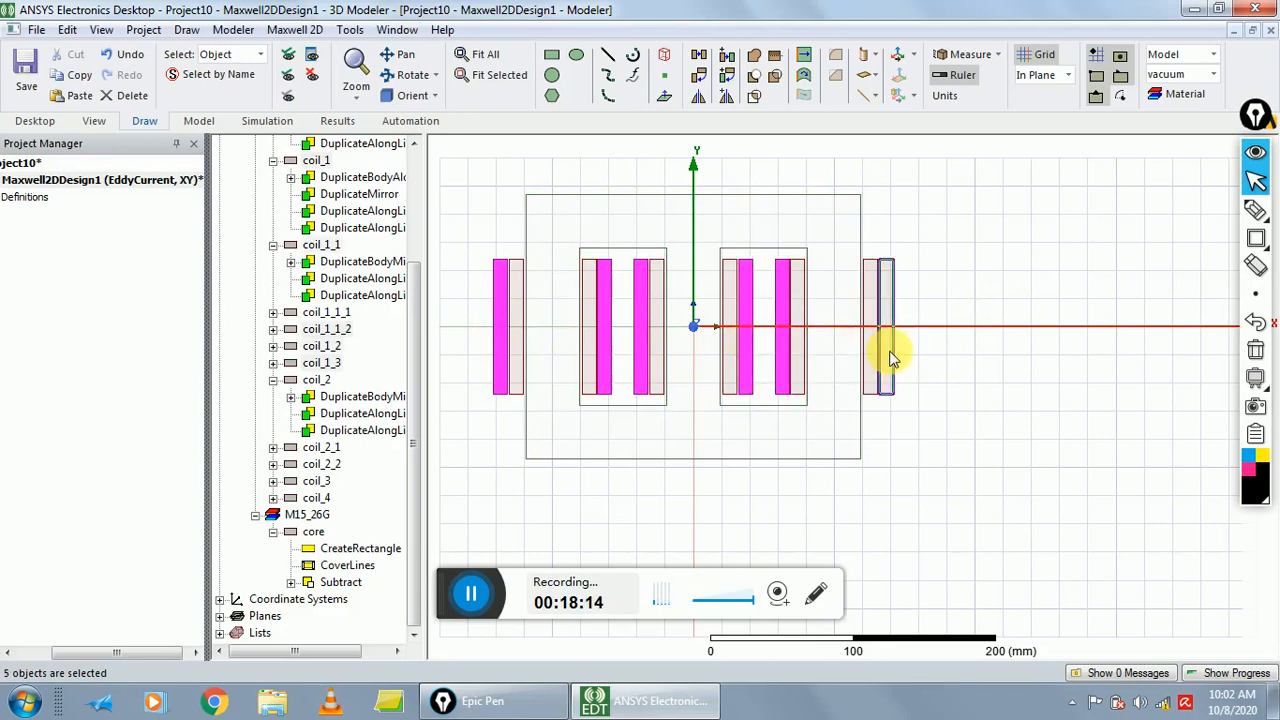
ctrl+click(886, 350)
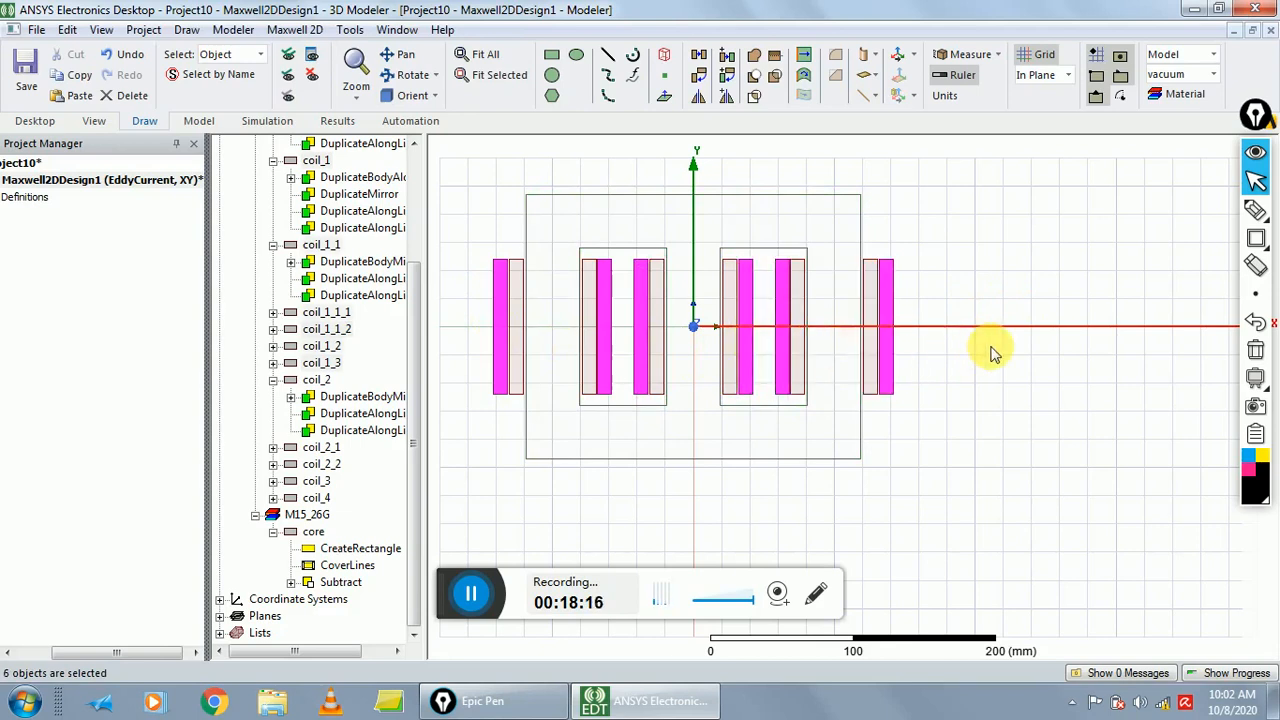
right_click(884, 352)
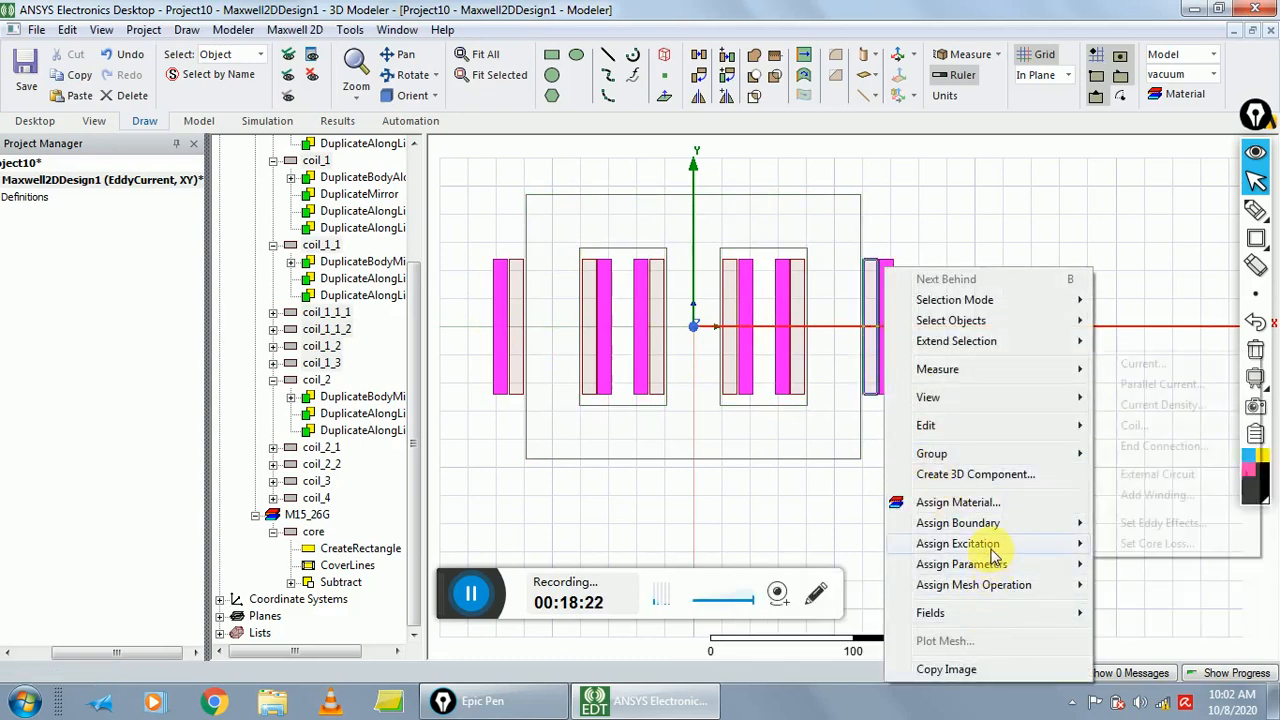
mouse_move(968, 548)
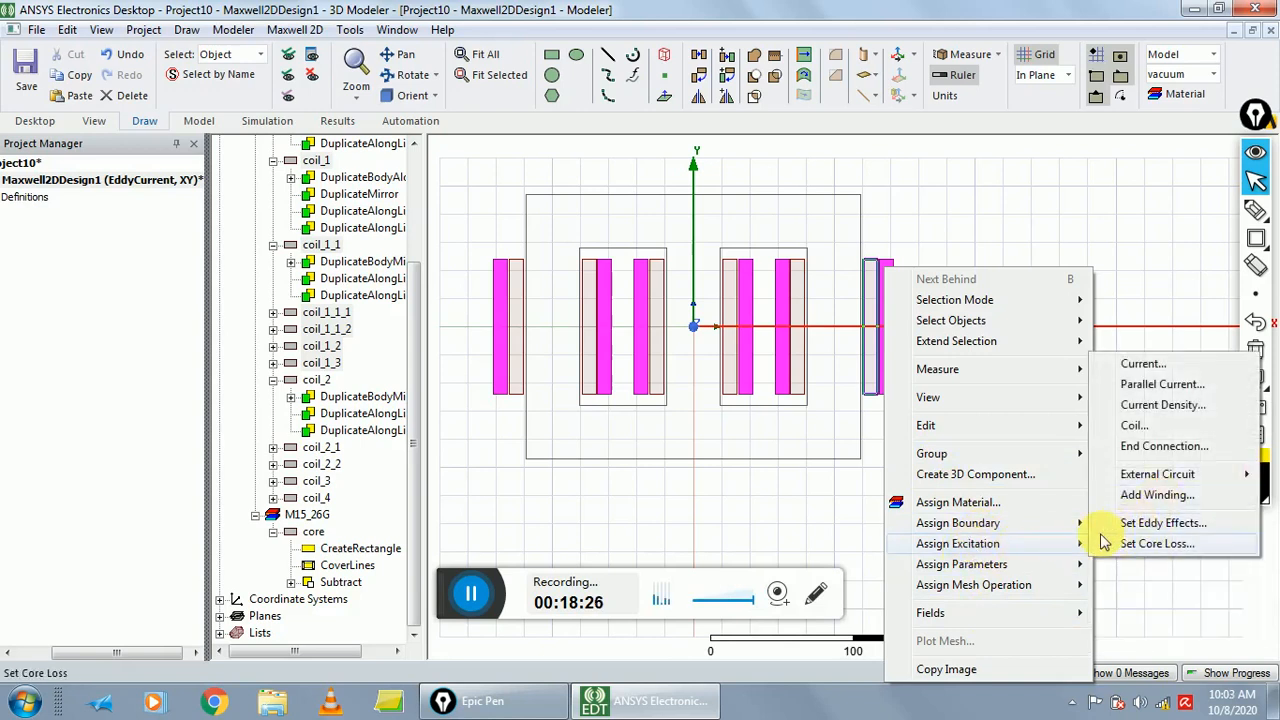
click(1110, 424)
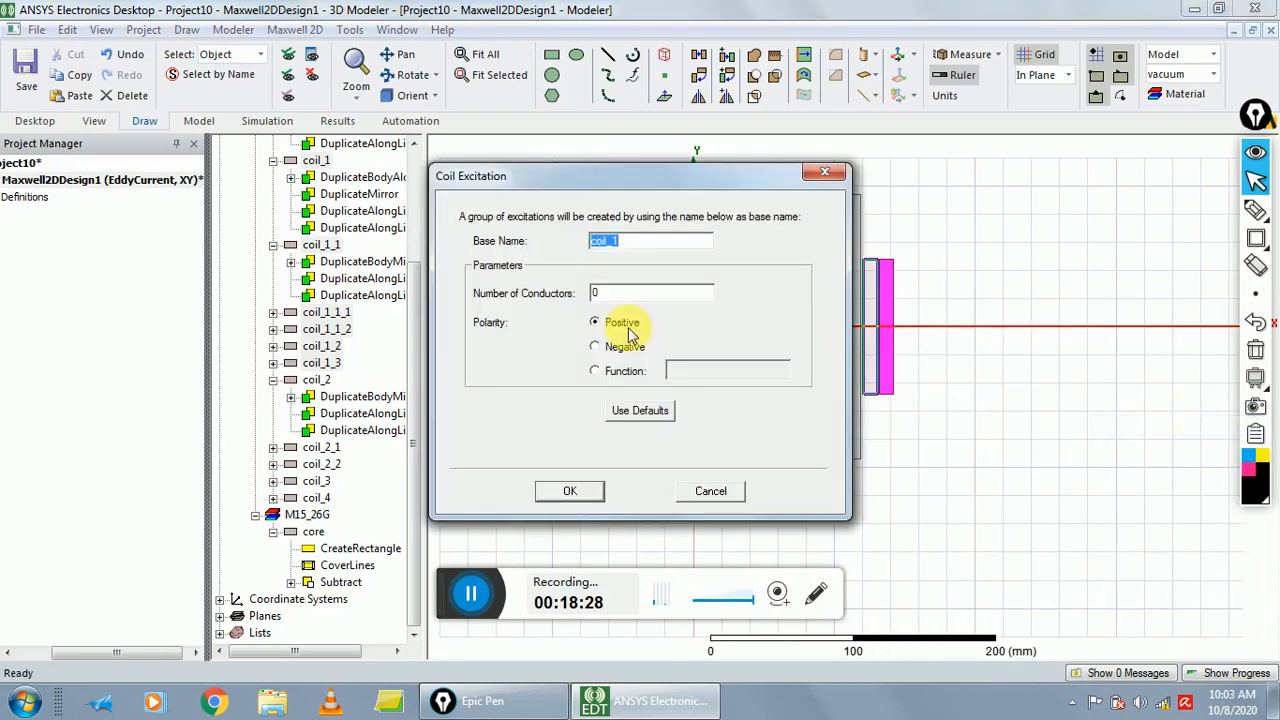
click(647, 298)
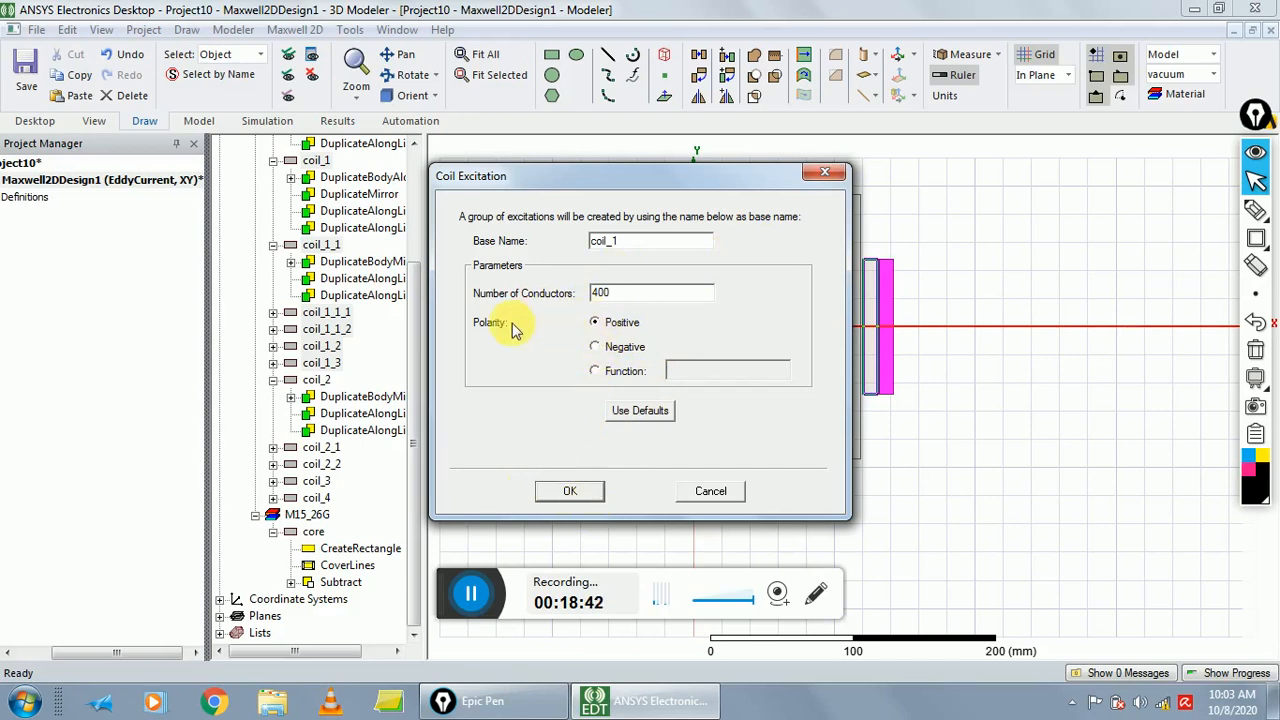
click(570, 492)
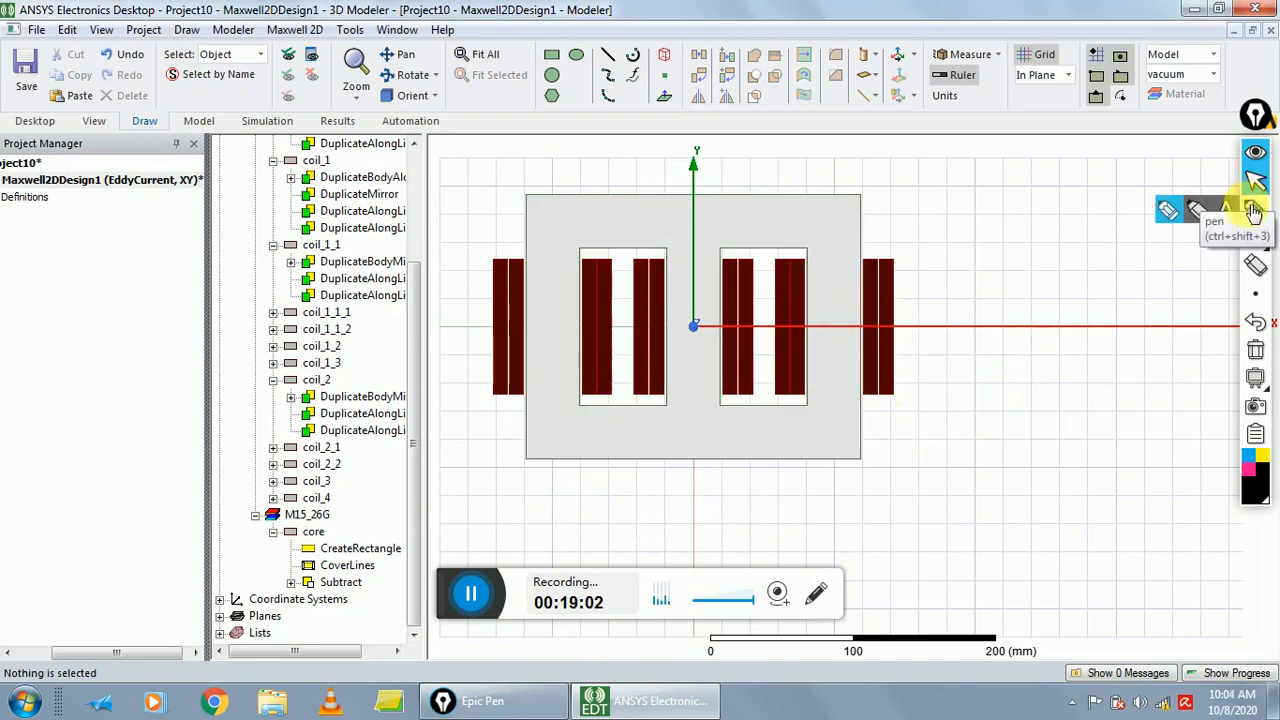
click(1253, 212)
mouse_move(697, 146)
mouse_down()
mouse_move(711, 240)
mouse_move(692, 340)
mouse_up()
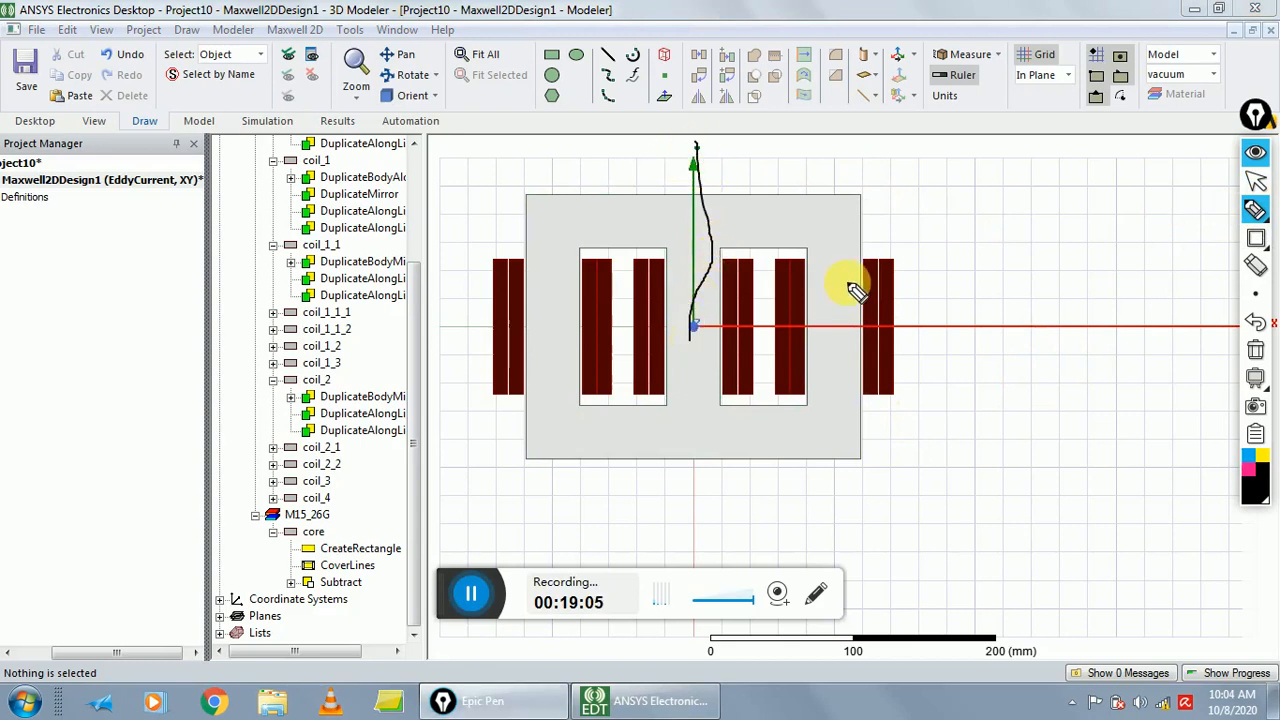
mouse_move(1263, 213)
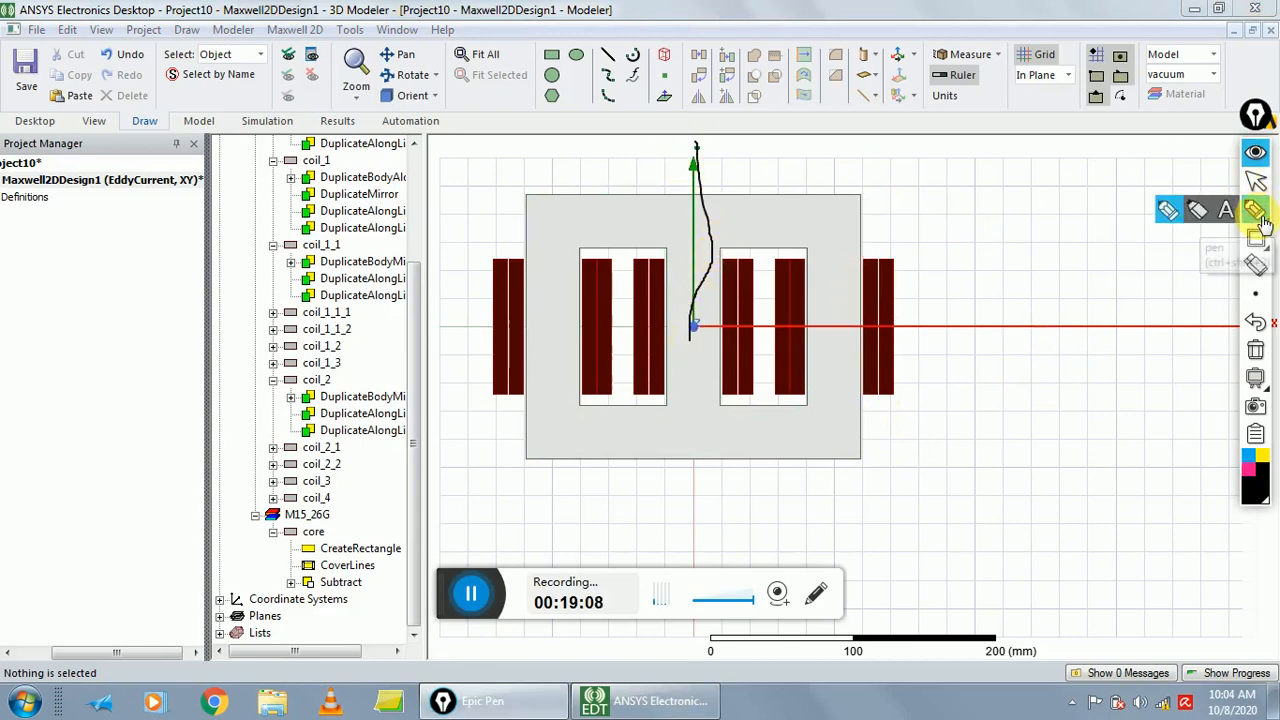
click(1255, 348)
- Using Epic Pen, draw three near-vertical straight lines through the middle of the center, right and left core limbs
mouse_move(1255, 237)
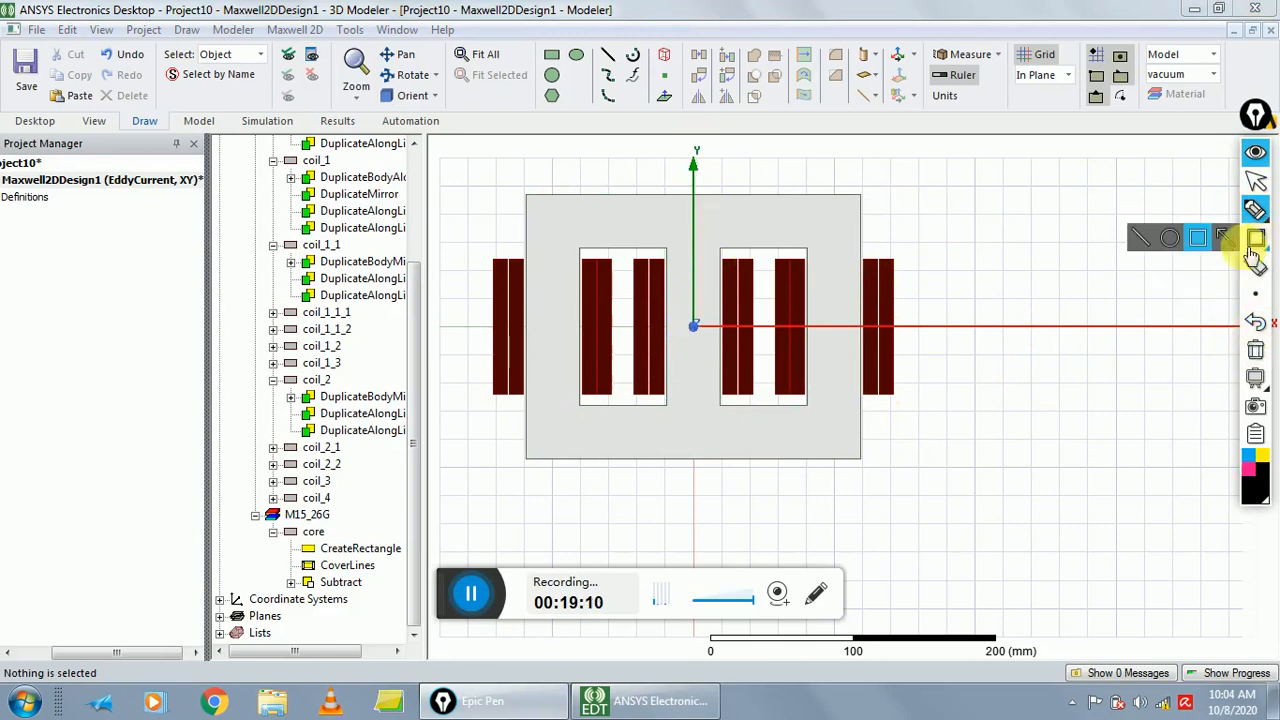
click(1140, 237)
drag(690, 155, 699, 508)
mouse_move(840, 147)
mouse_down()
mouse_move(840, 530)
mouse_move(838, 518)
mouse_up()
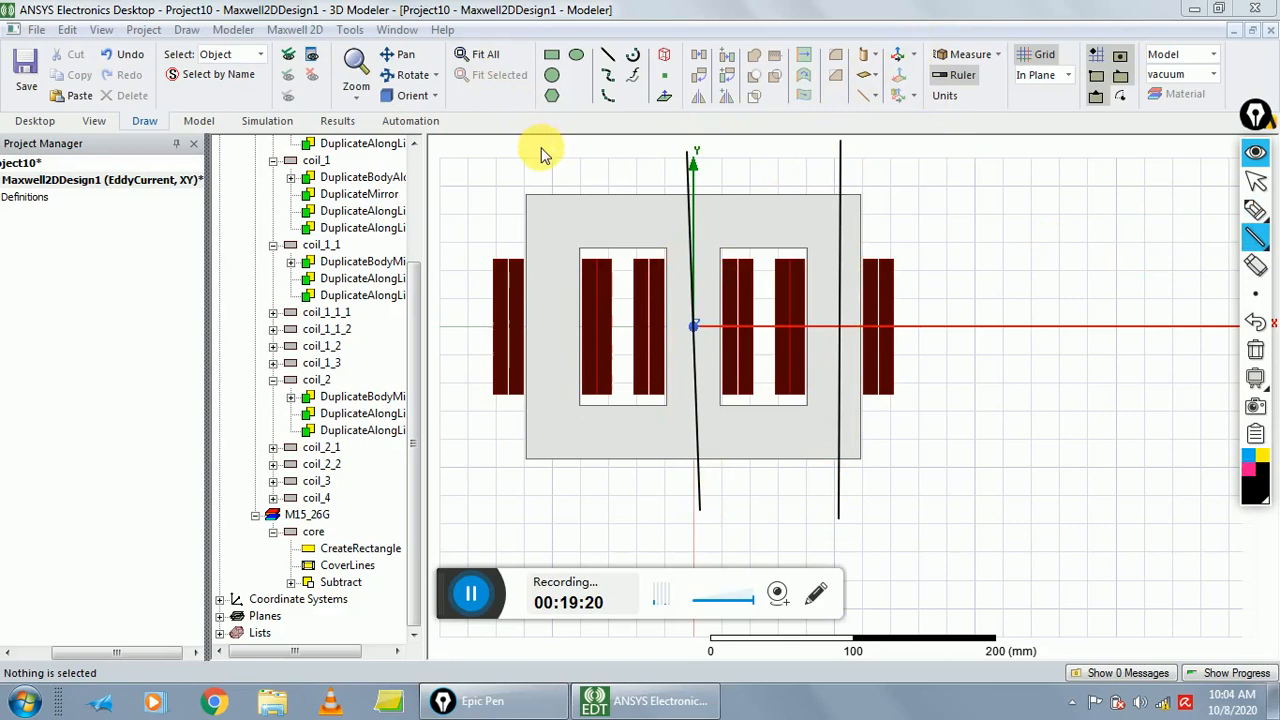
mouse_move(547, 152)
mouse_down()
mouse_move(572, 522)
mouse_move(560, 547)
mouse_up()
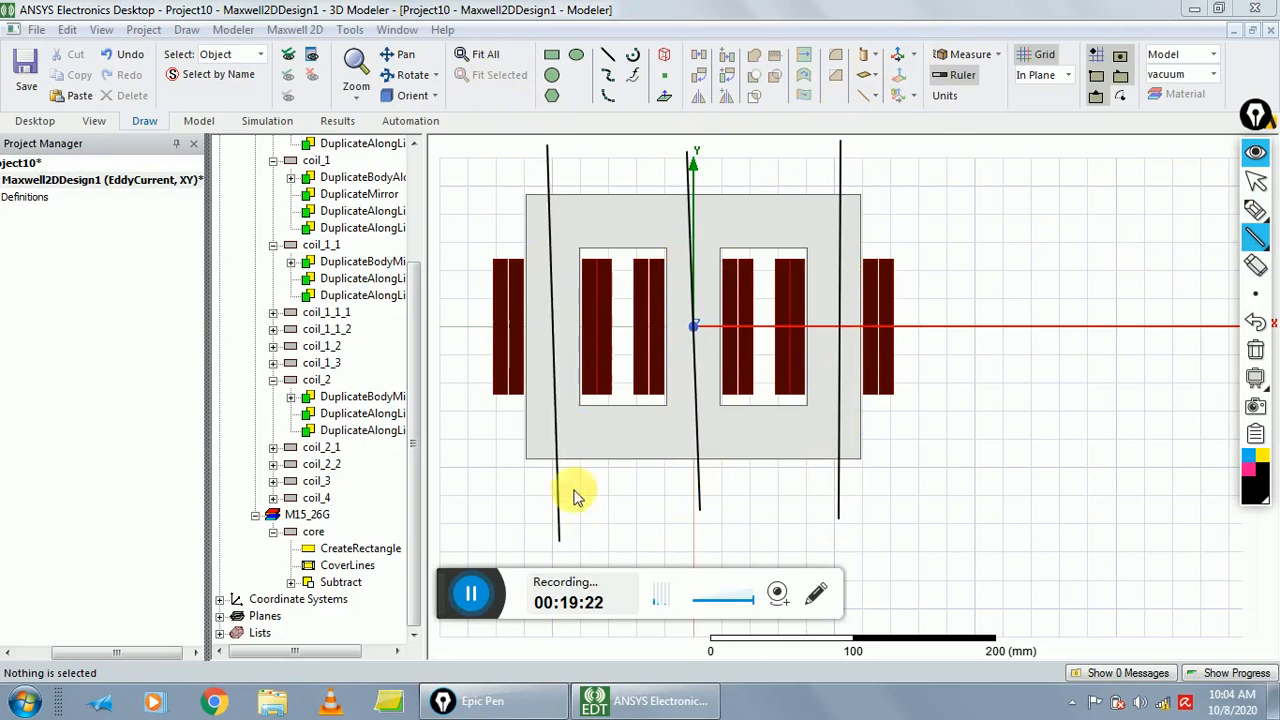
- Handwrite an arrow and an R beside the right limb's outer coil pair, and arrow marks above the pair on its window side
mouse_move(1263, 213)
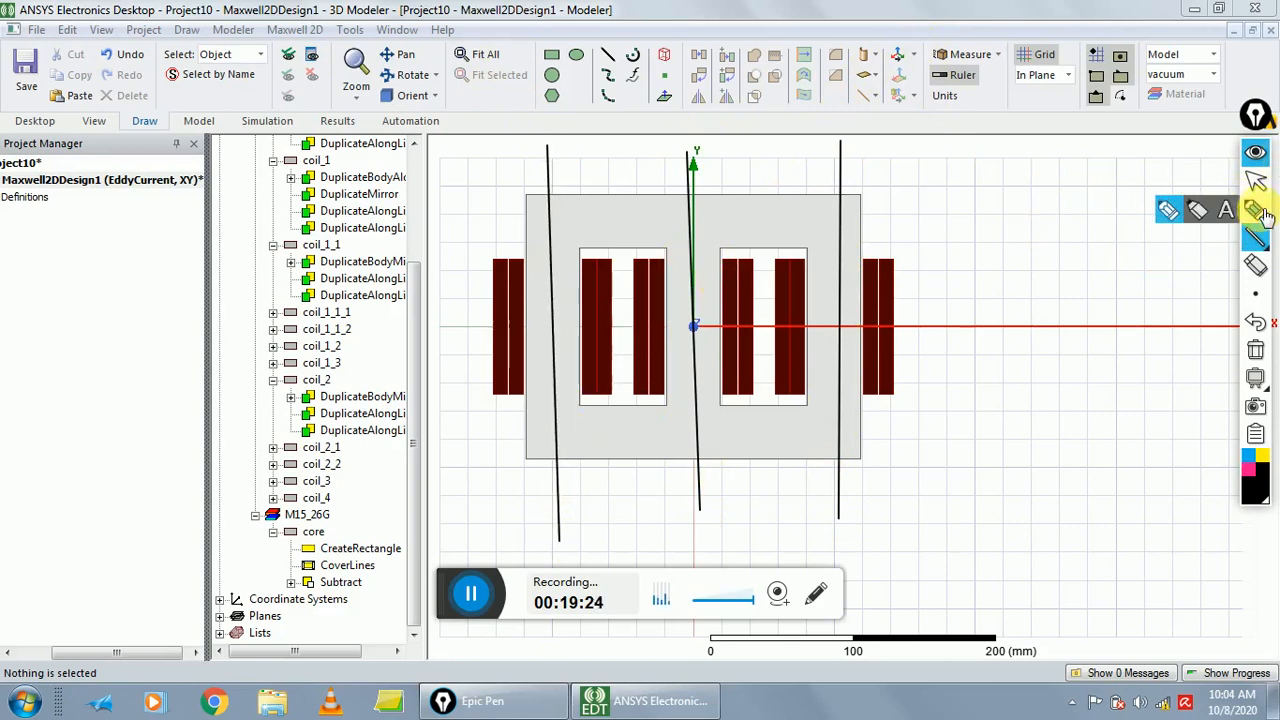
click(1262, 215)
mouse_move(886, 217)
mouse_down()
mouse_move(918, 208)
mouse_move(914, 235)
mouse_move(966, 267)
mouse_move(971, 240)
mouse_move(1011, 257)
mouse_up()
mouse_move(779, 210)
mouse_down()
mouse_move(779, 238)
mouse_move(795, 235)
mouse_up()
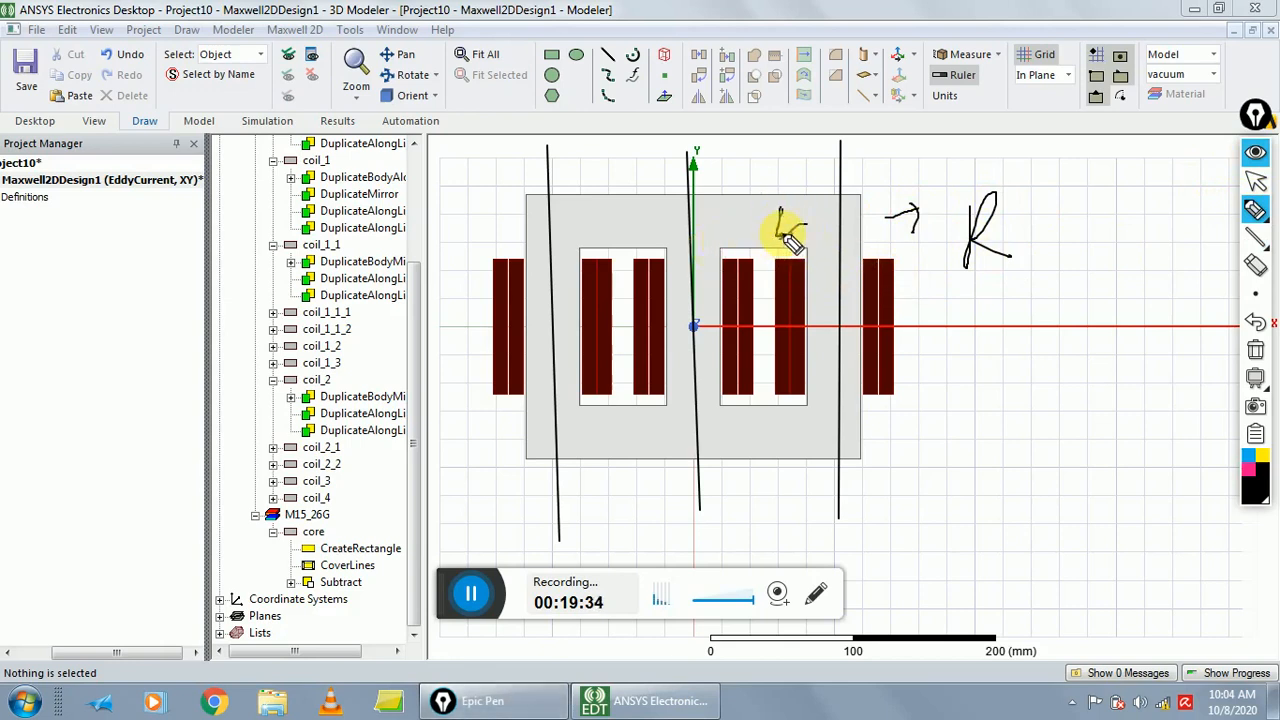
mouse_move(813, 174)
mouse_down()
mouse_move(776, 177)
mouse_move(796, 185)
mouse_up()
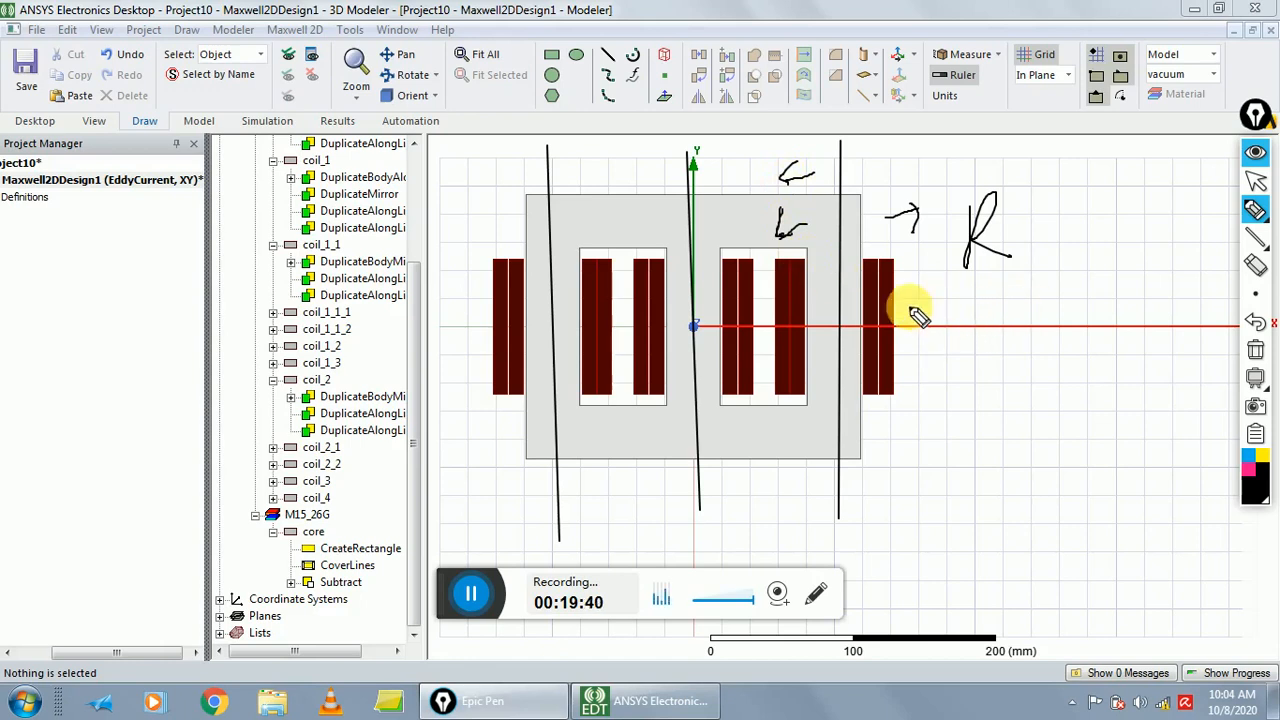
- Handwrite +ve beside the right limb's outer coil pair and -ve below the pair on its window side
drag(930, 285, 930, 320)
mouse_move(920, 302)
mouse_down()
mouse_move(945, 295)
mouse_move(972, 320)
mouse_move(986, 294)
mouse_move(1008, 318)
mouse_up()
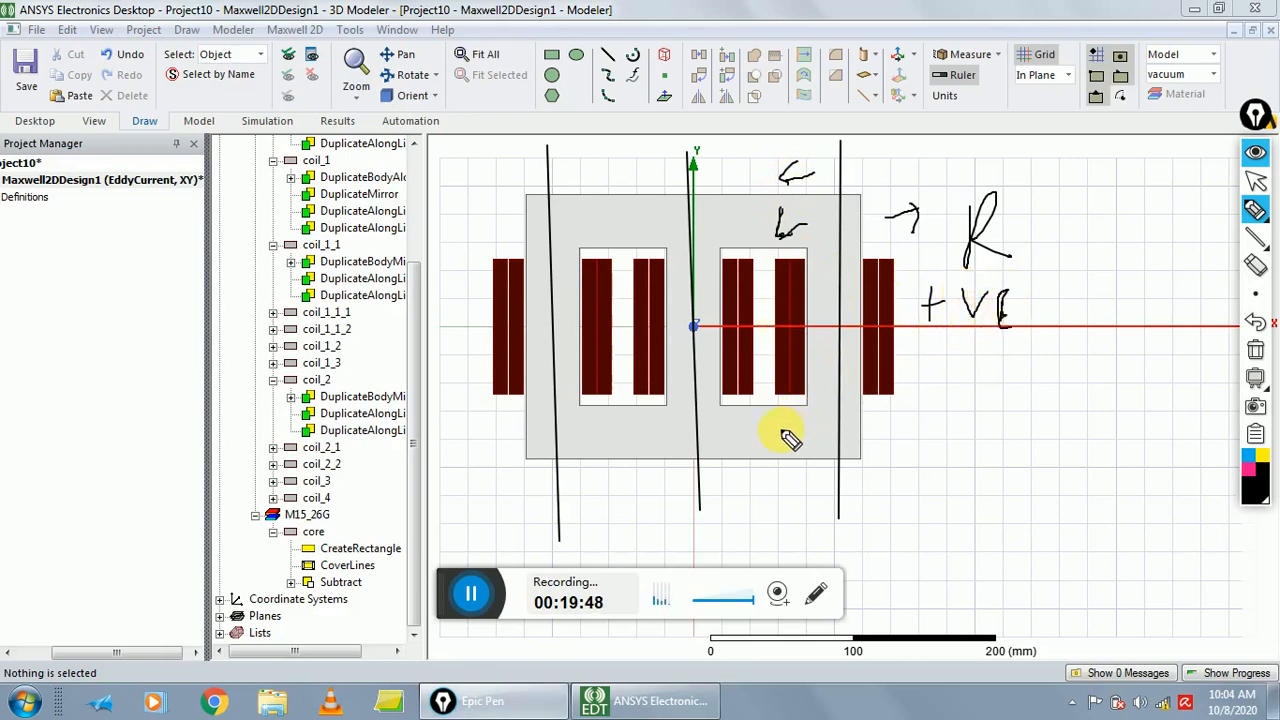
drag(776, 428, 796, 418)
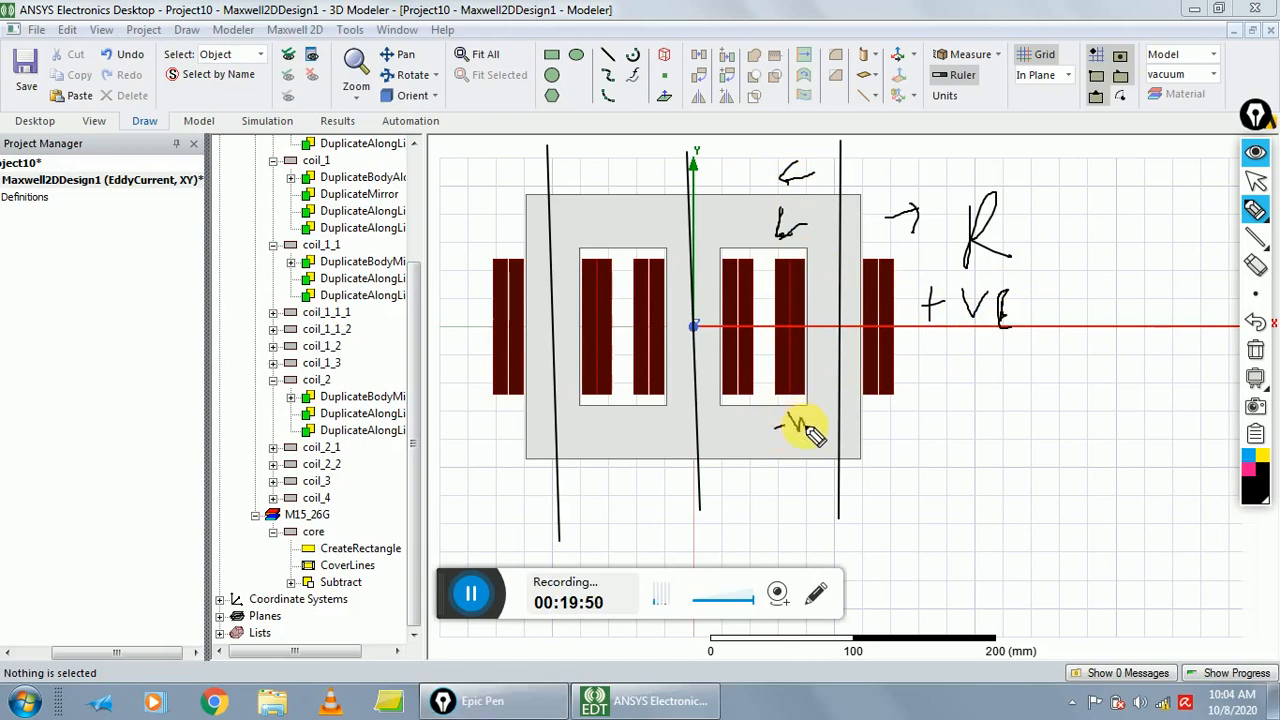
mouse_move(790, 411)
mouse_down()
mouse_move(793, 436)
mouse_move(810, 418)
mouse_move(804, 446)
mouse_up()
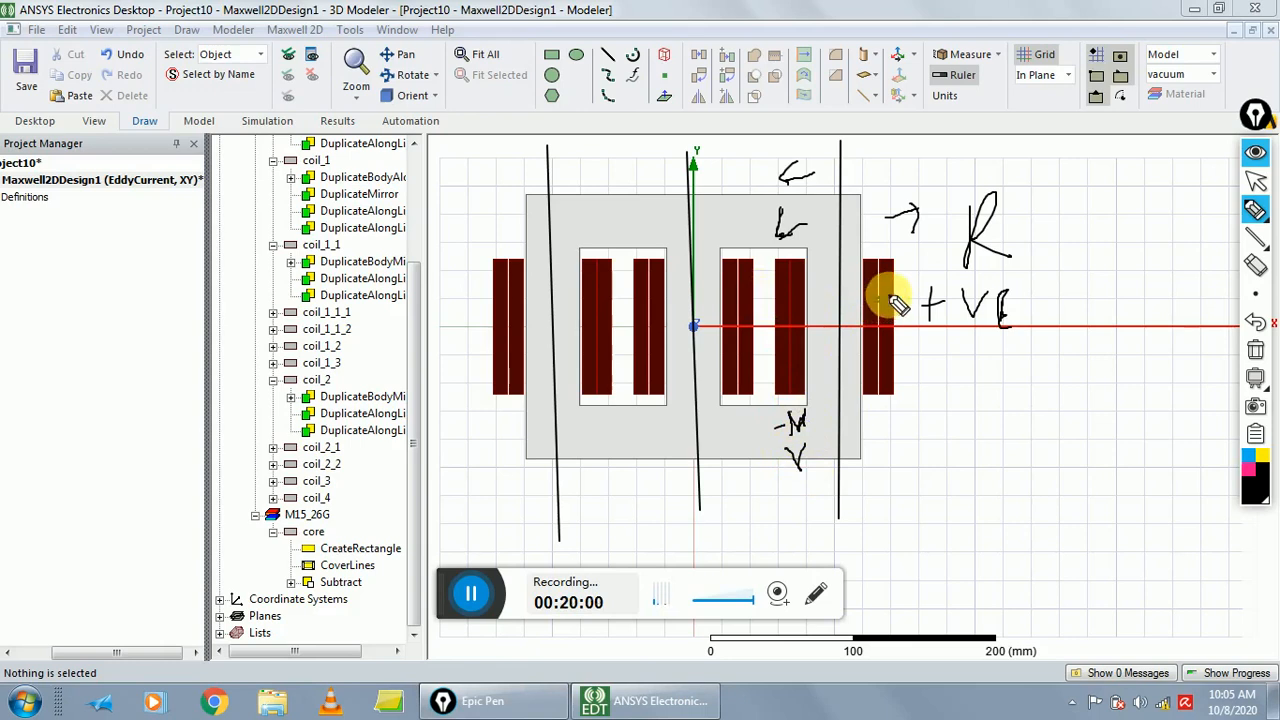
- Mark alternating plus and minus signs on the six coil pairs, starting with a plus on the outermost pair of the right limb
mouse_move(879, 288)
mouse_down()
mouse_move(873, 319)
mouse_move(887, 298)
mouse_up()
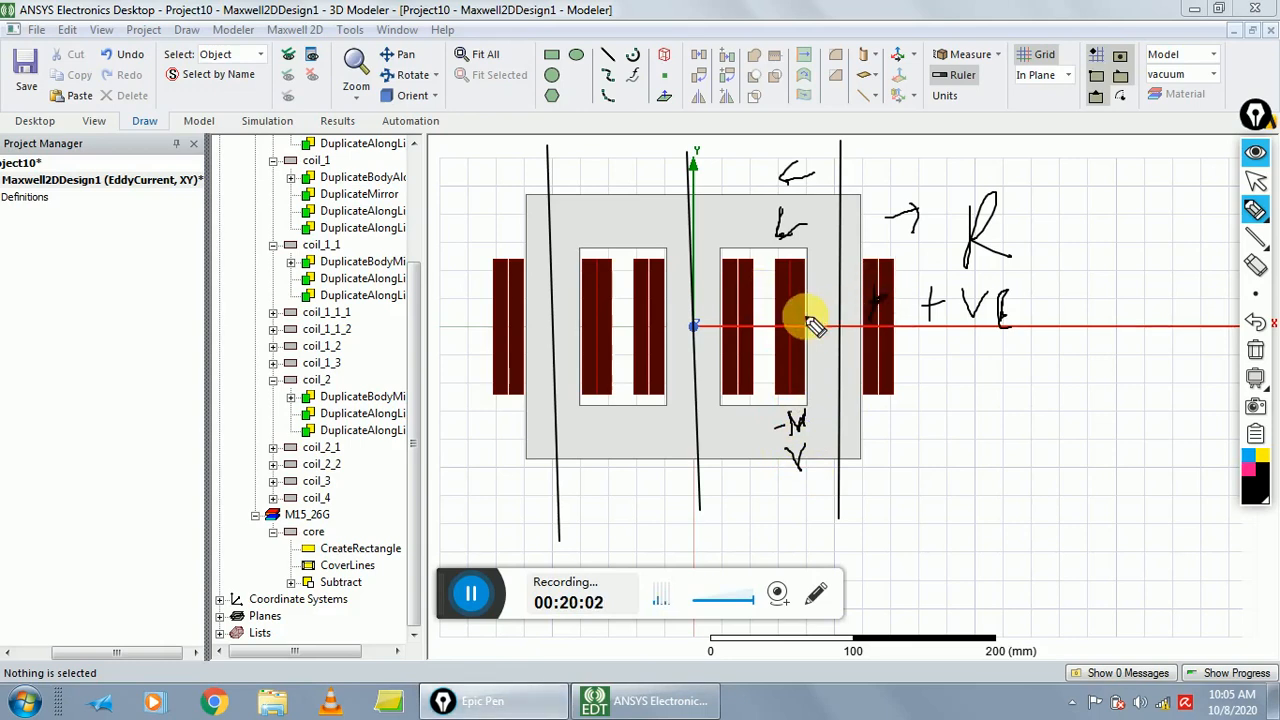
drag(783, 304, 796, 304)
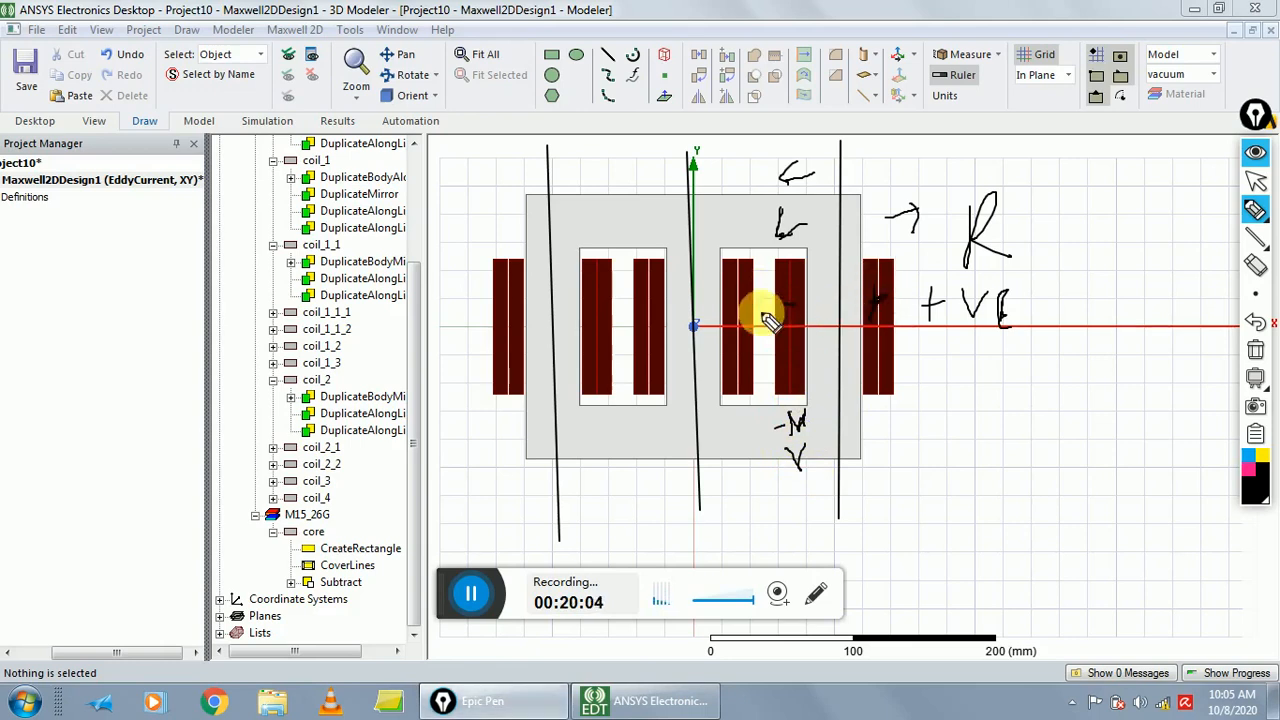
mouse_move(745, 287)
mouse_down()
mouse_move(745, 309)
mouse_move(757, 297)
mouse_up()
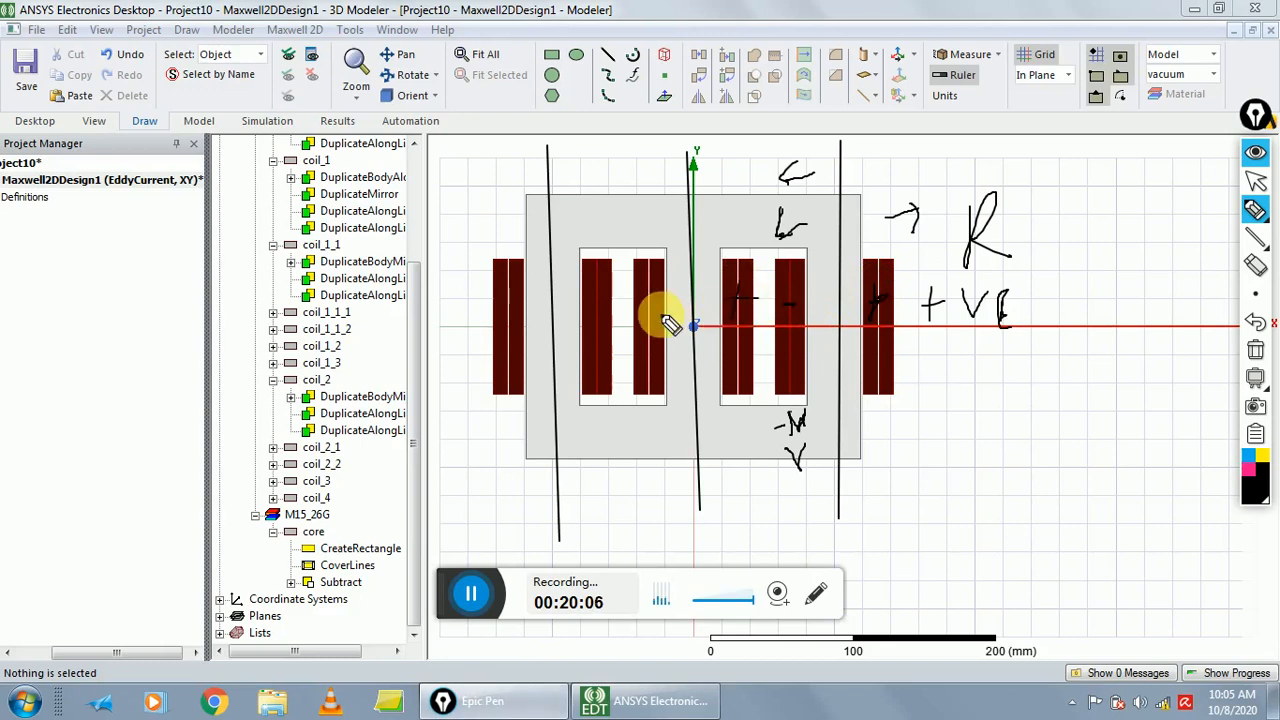
mouse_move(659, 313)
mouse_down()
mouse_move(608, 312)
mouse_move(601, 326)
mouse_up()
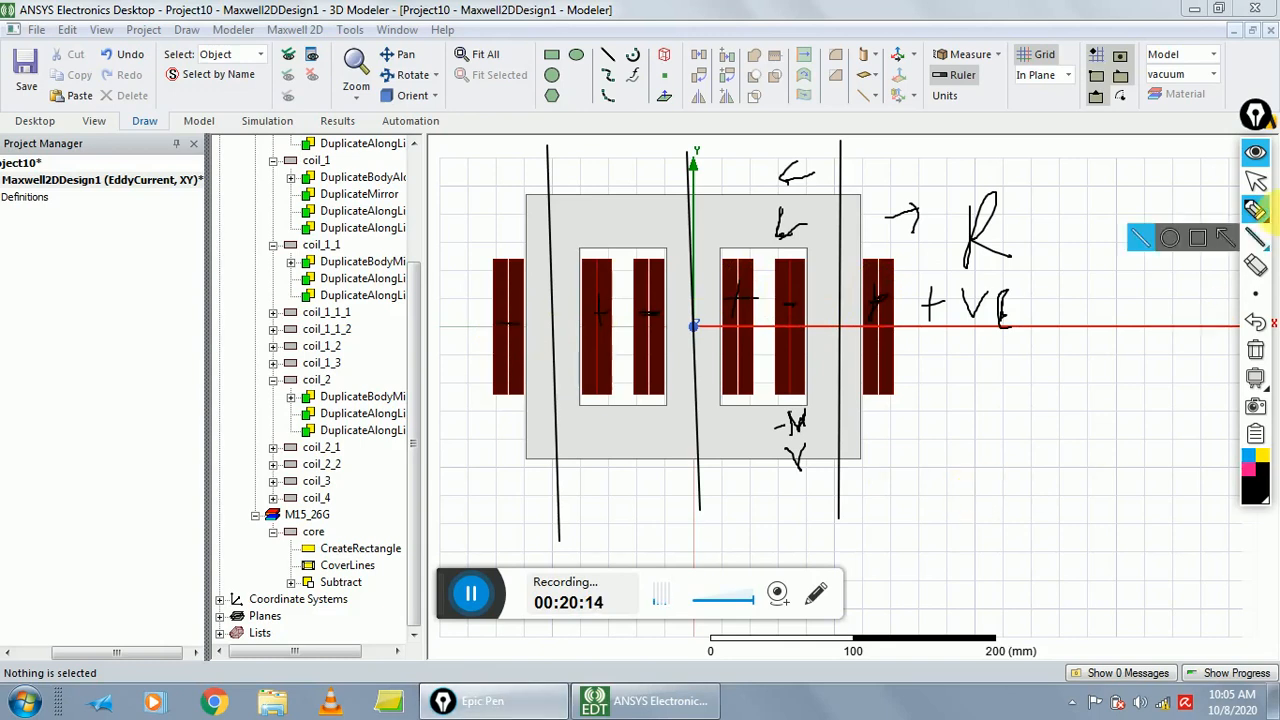
- Clear all pen marks, return to the normal pointer and widen the Project Manager so the whole project tree is readable
click(1256, 348)
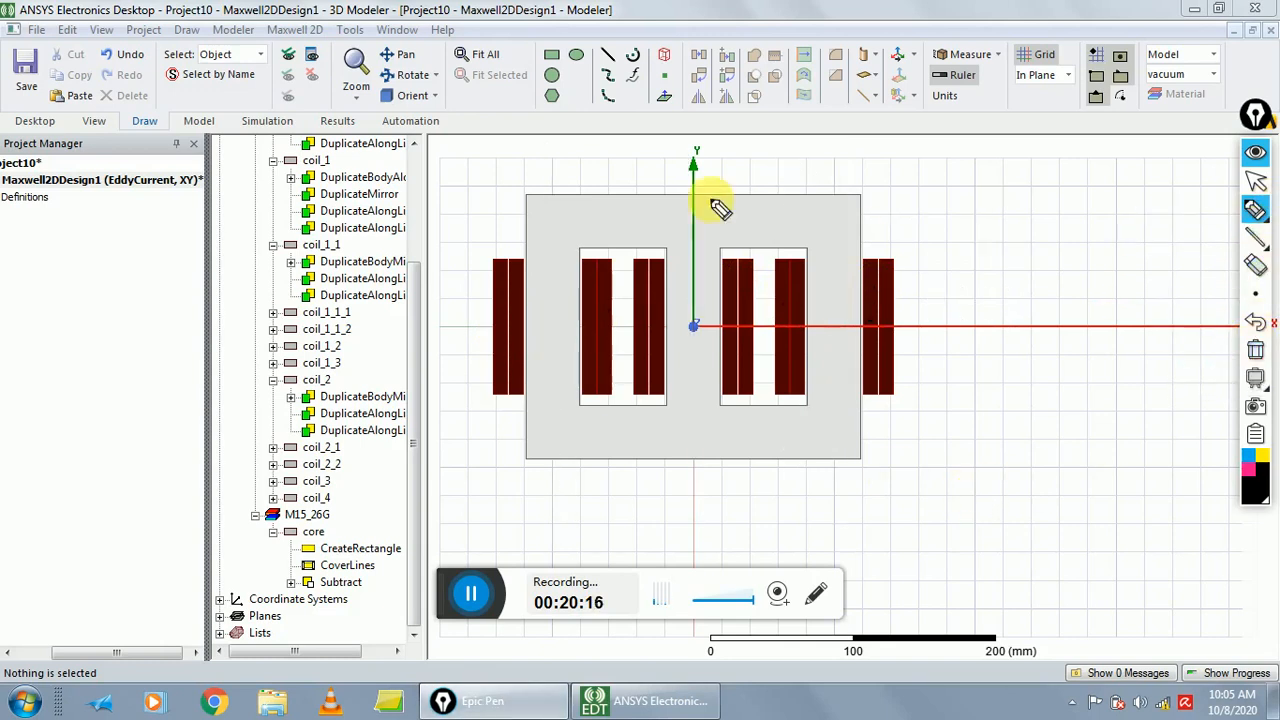
click(158, 656)
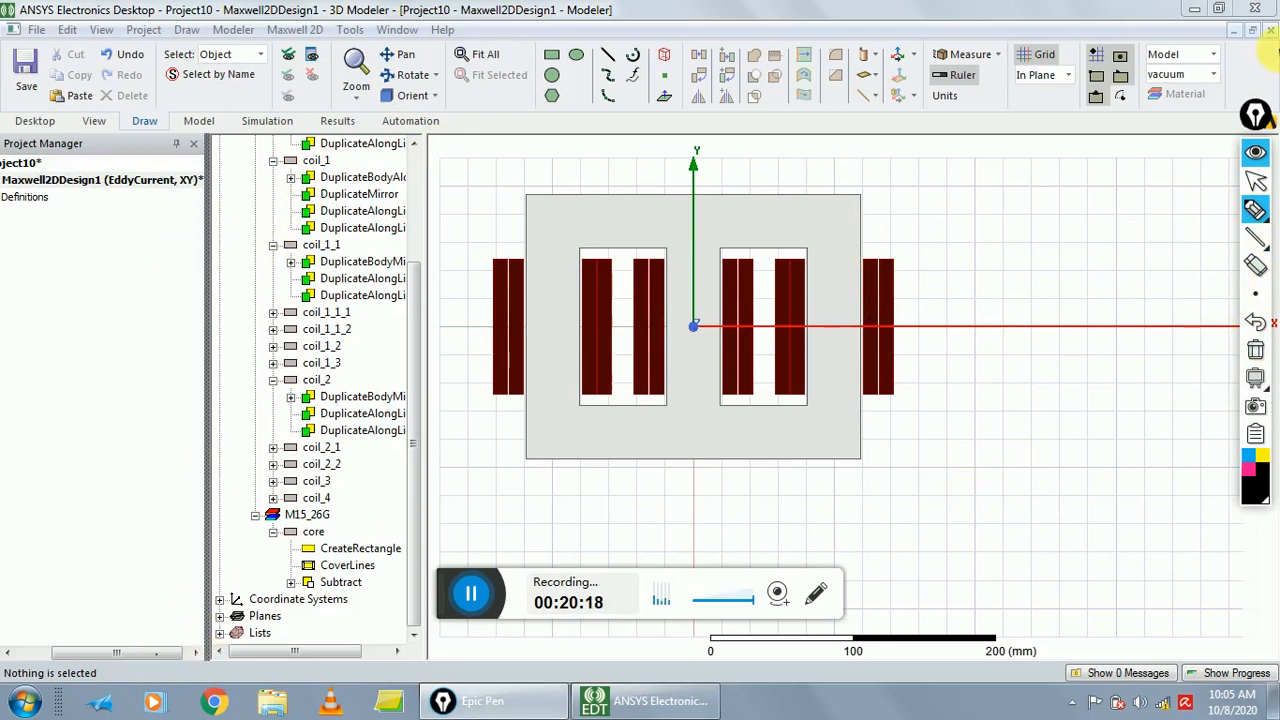
click(1254, 183)
drag(131, 655, 36, 650)
drag(207, 343, 258, 362)
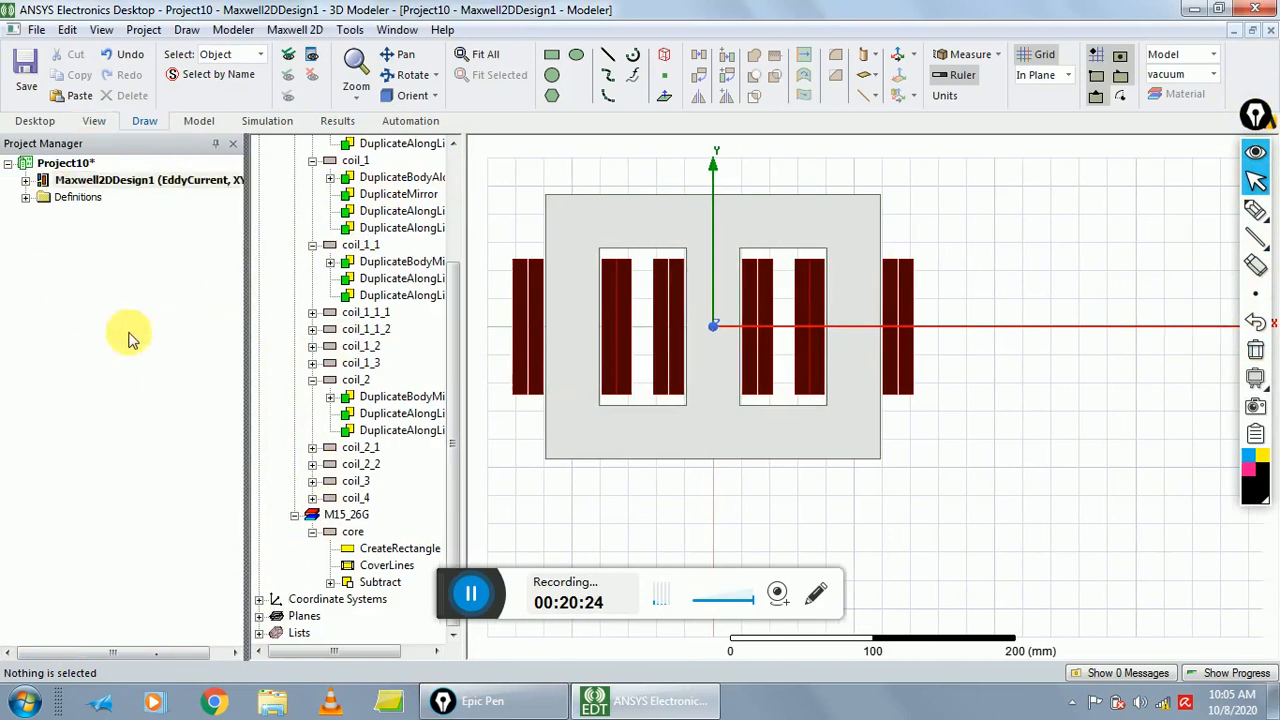
- Expand the design's Excitations and set the polarity of the coil and coil_1 excitations to Negative
click(26, 181)
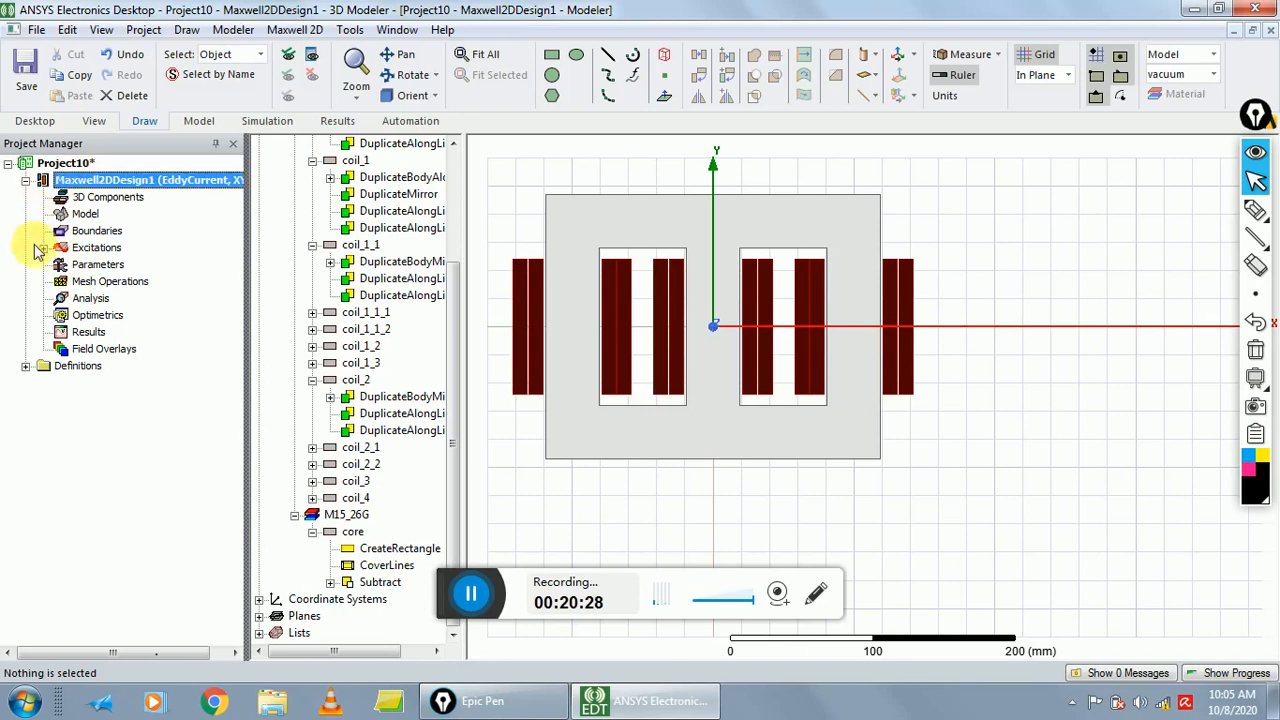
click(44, 248)
click(100, 265)
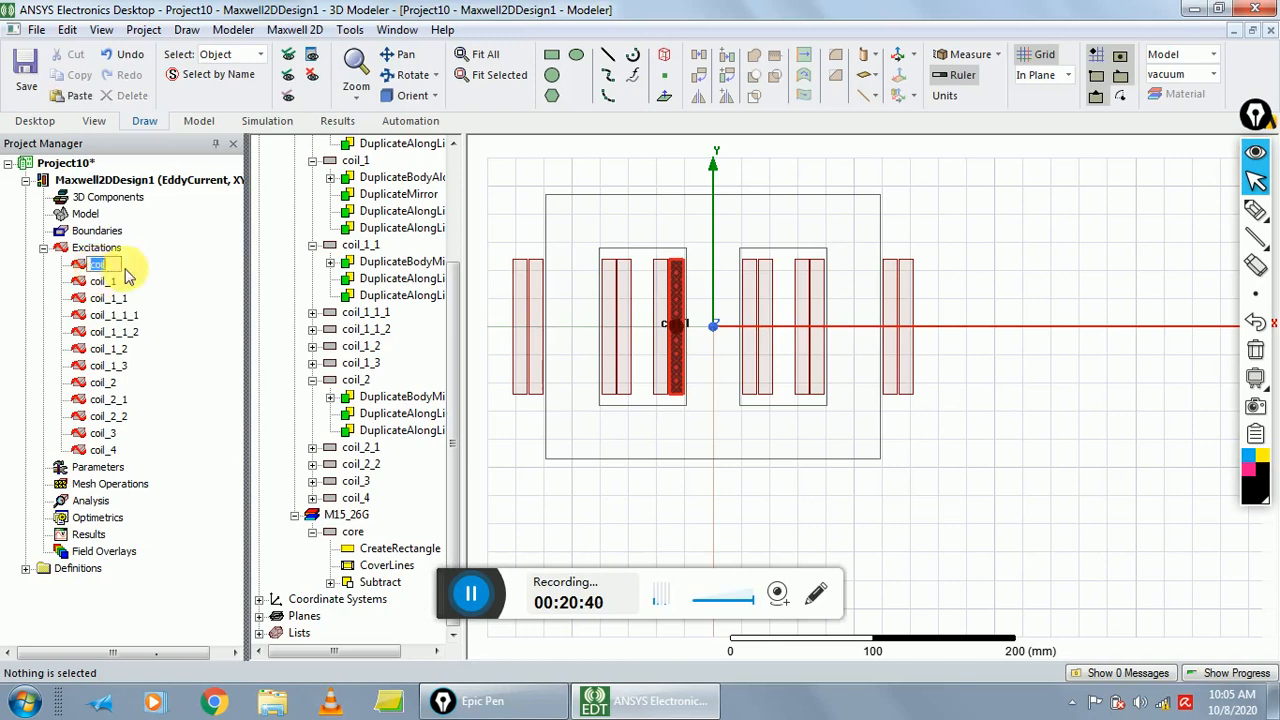
double_click(90, 266)
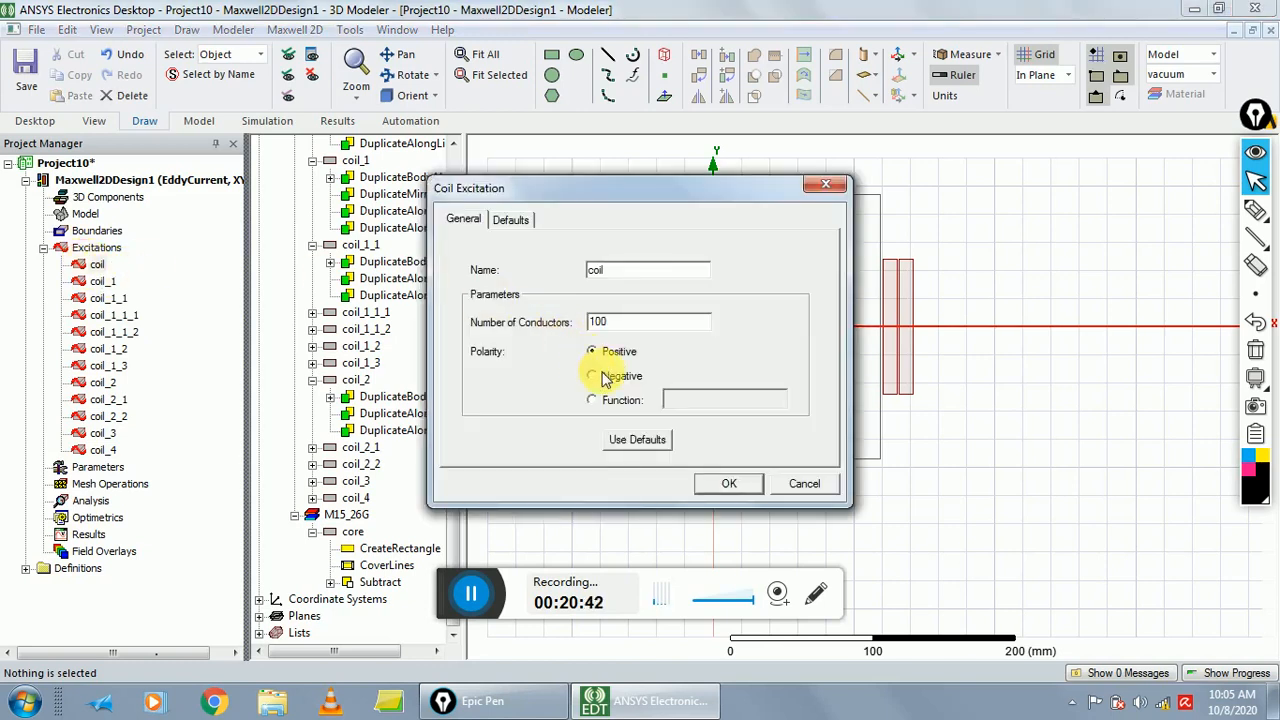
click(726, 482)
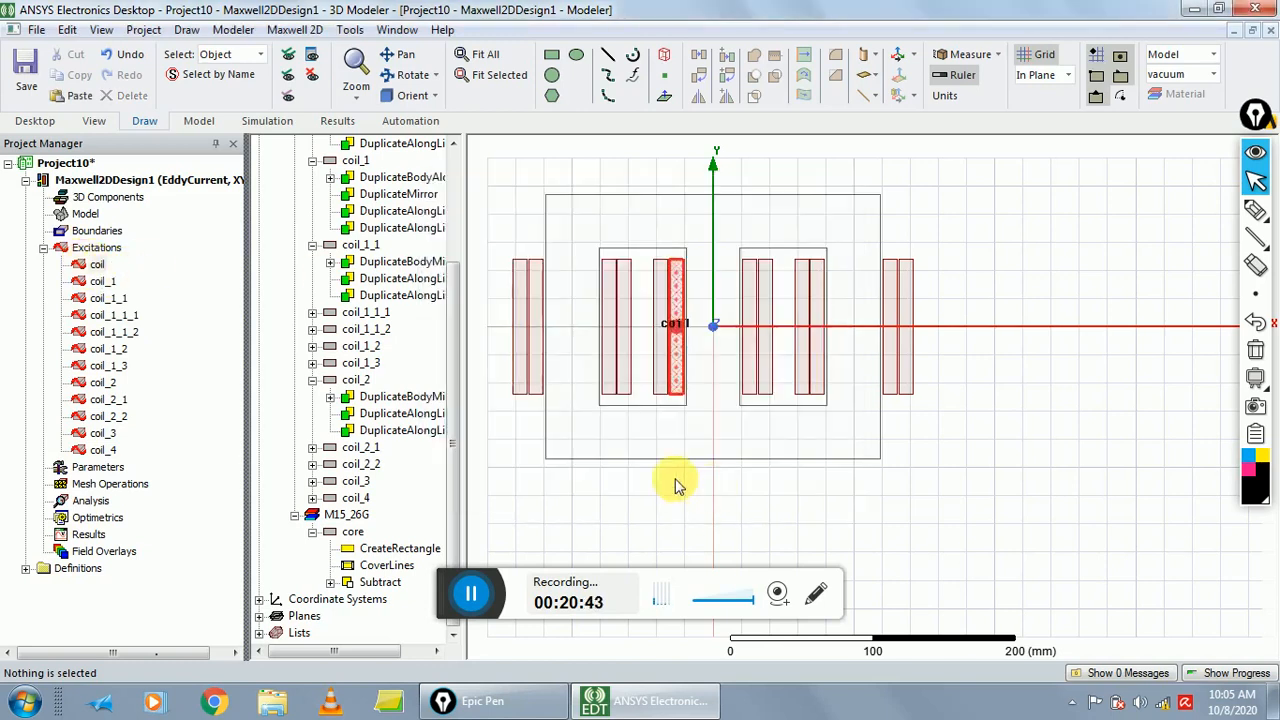
click(662, 330)
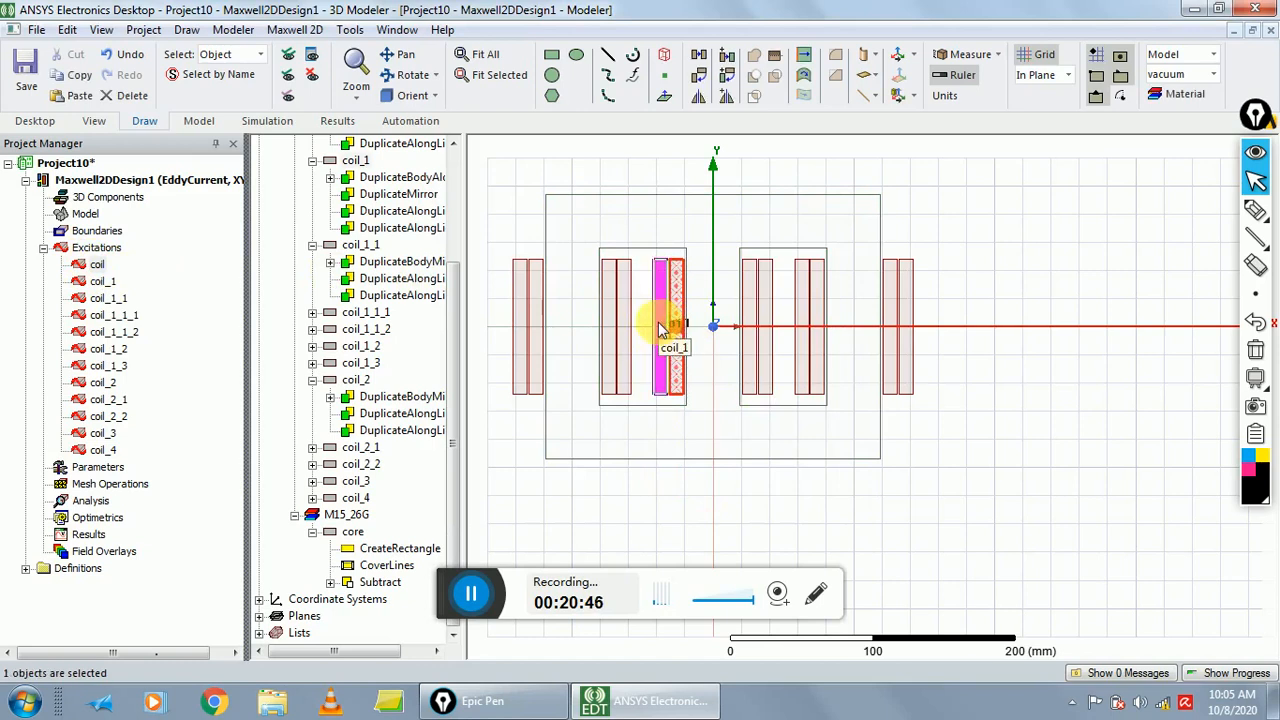
double_click(100, 282)
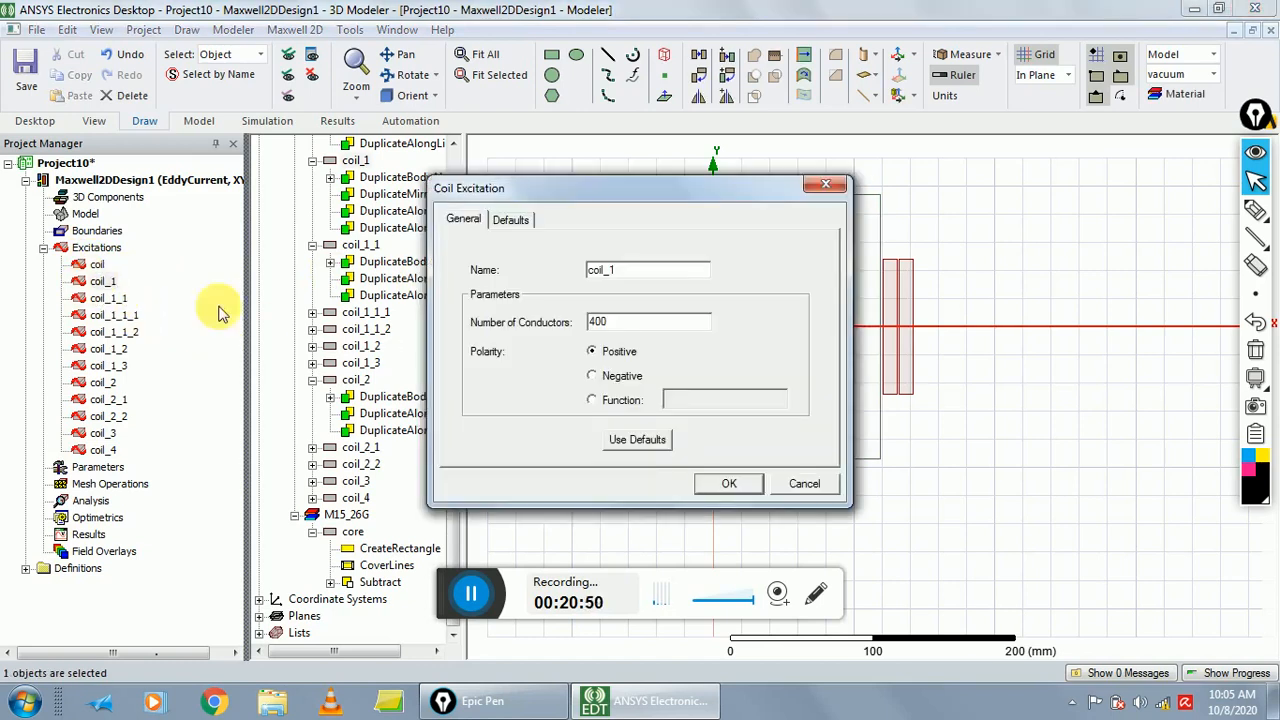
click(591, 375)
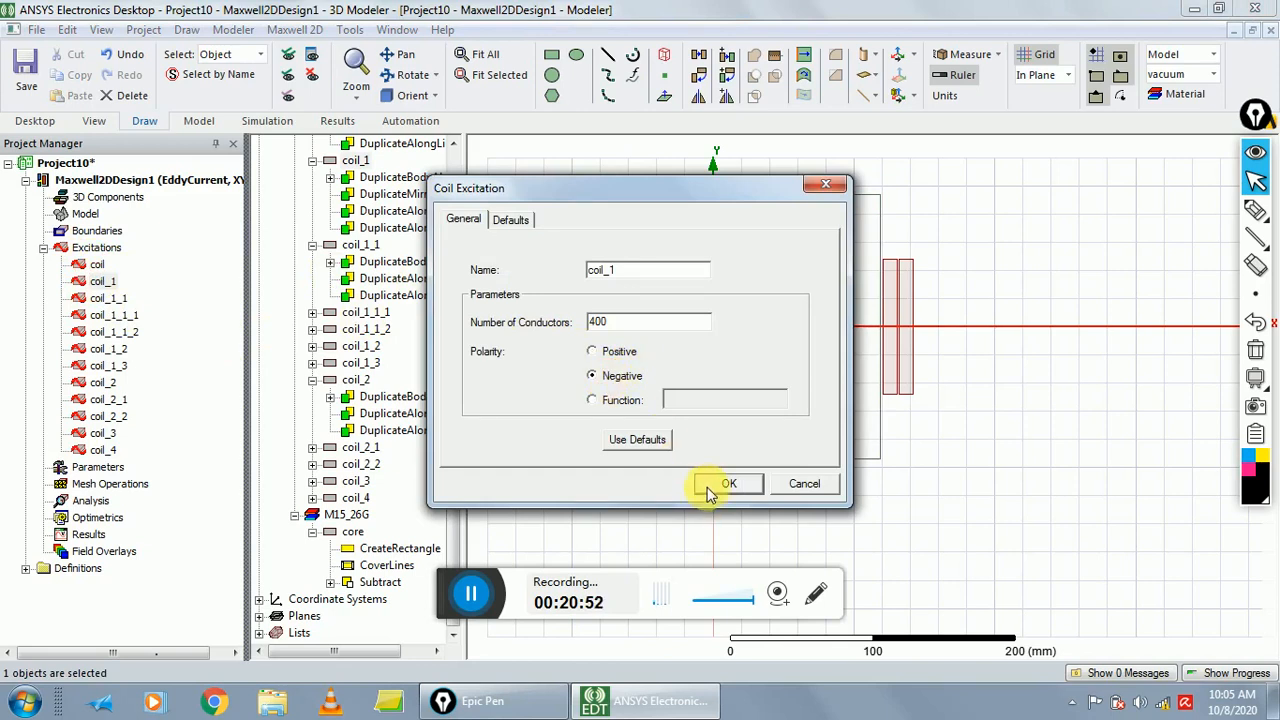
click(728, 483)
- Check the position and polarity settings of the coil_1_1 and coil_1_1_1 excitations and locate coil_1_1_2 in the model
click(102, 298)
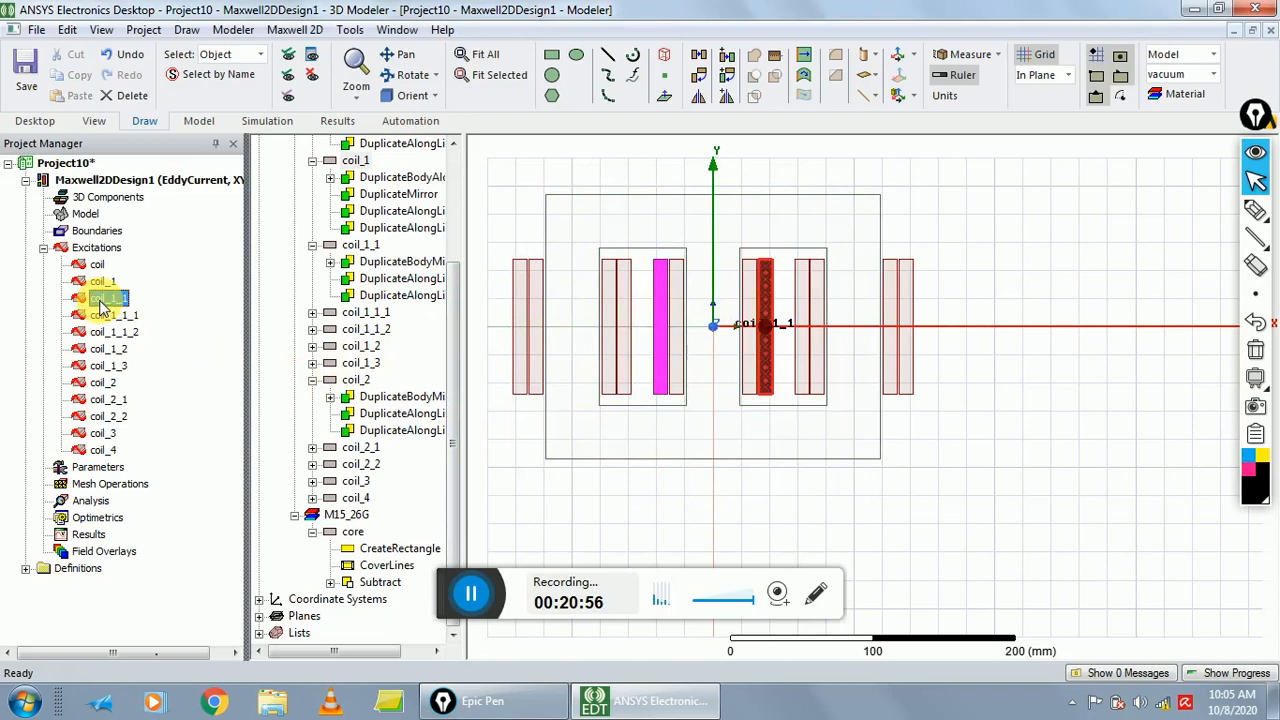
double_click(104, 300)
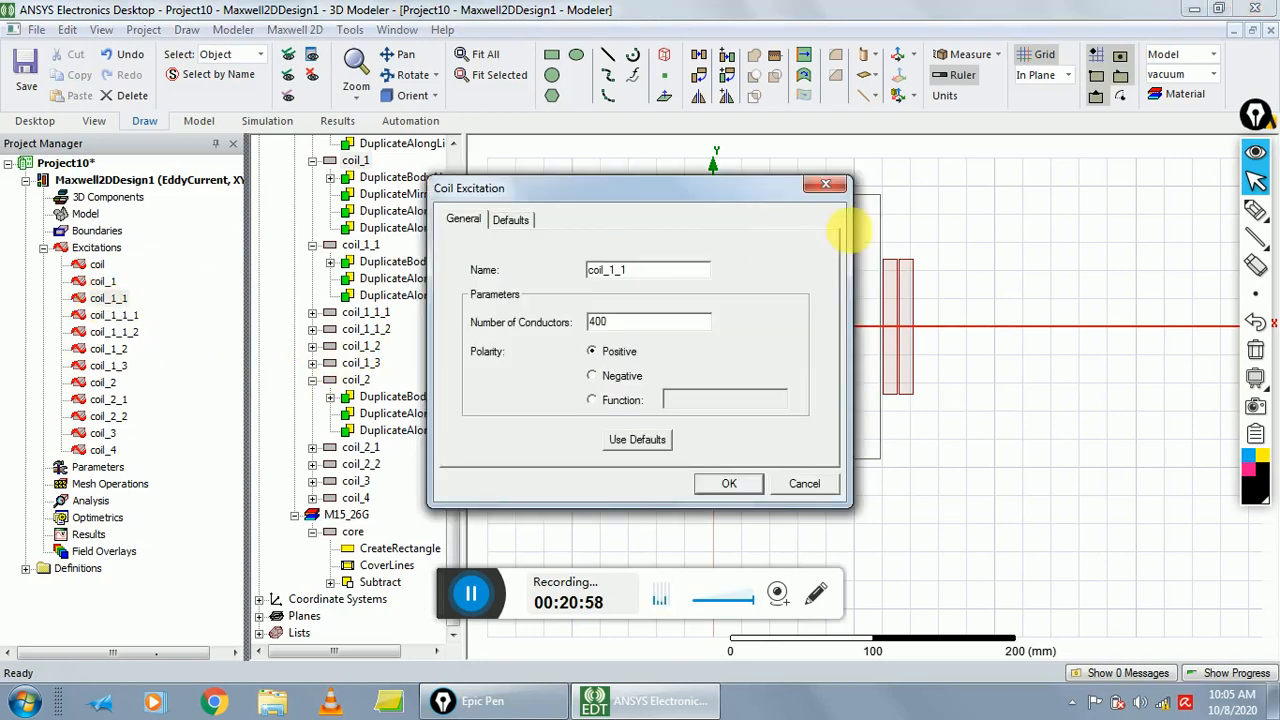
click(826, 185)
click(113, 316)
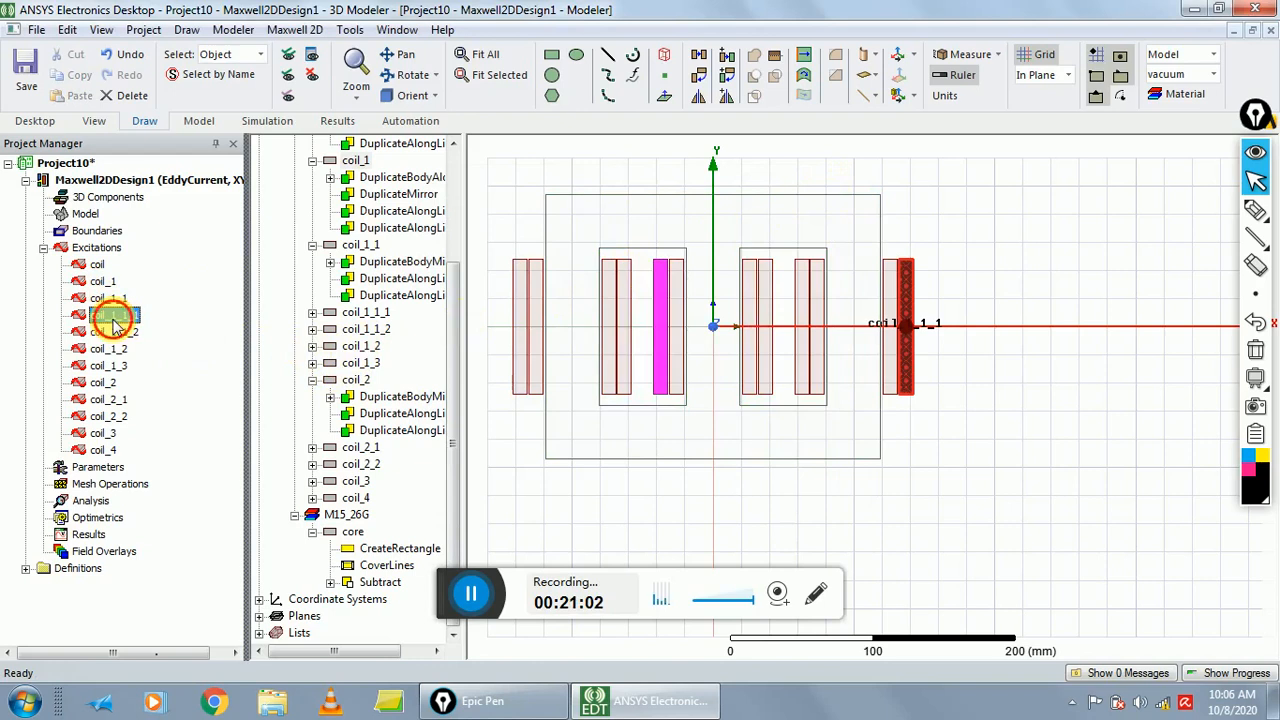
double_click(113, 318)
click(836, 184)
click(115, 332)
click(98, 335)
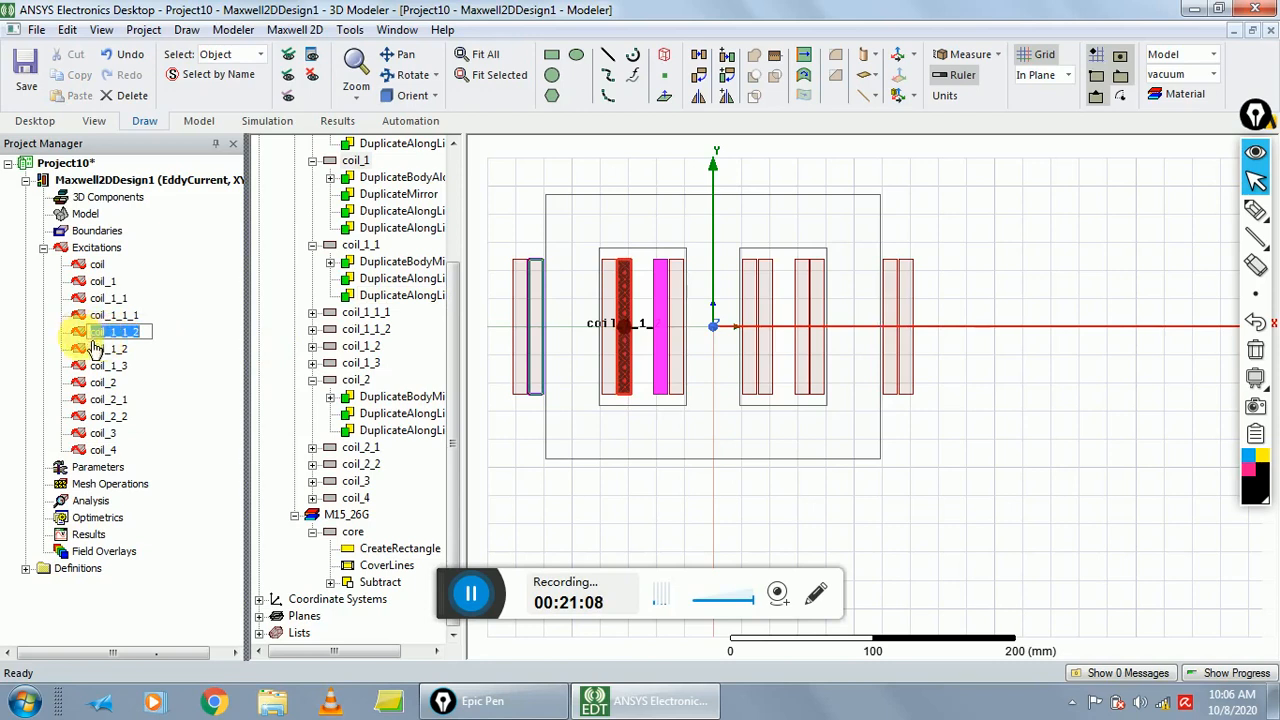
- Set the polarity of the coil_1_2 and coil_1_3 excitations to Negative
click(95, 350)
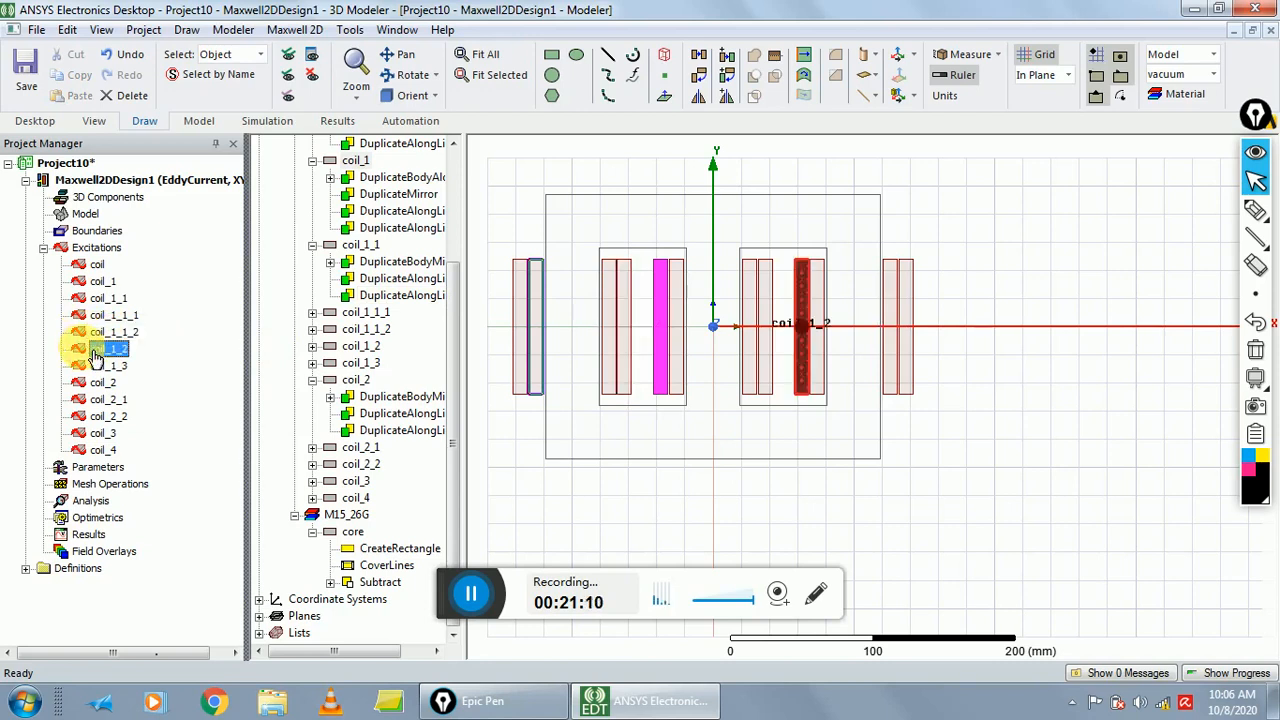
double_click(93, 352)
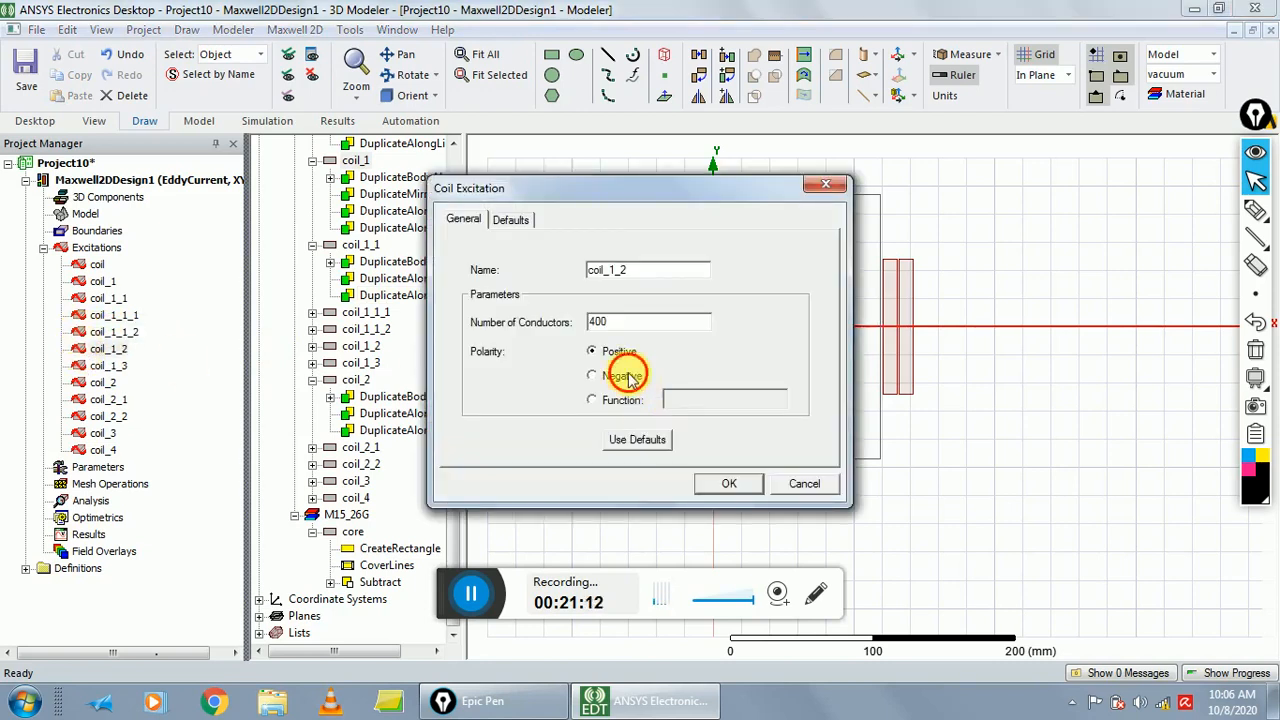
click(728, 485)
click(95, 366)
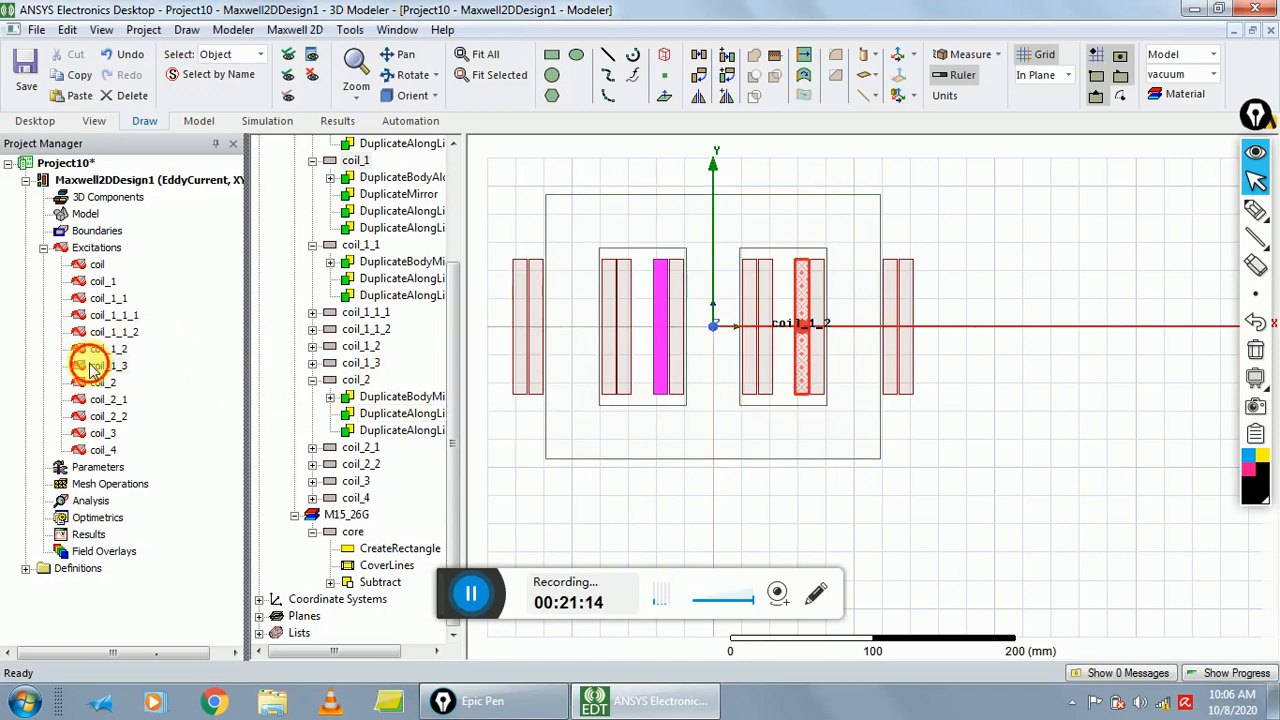
double_click(93, 368)
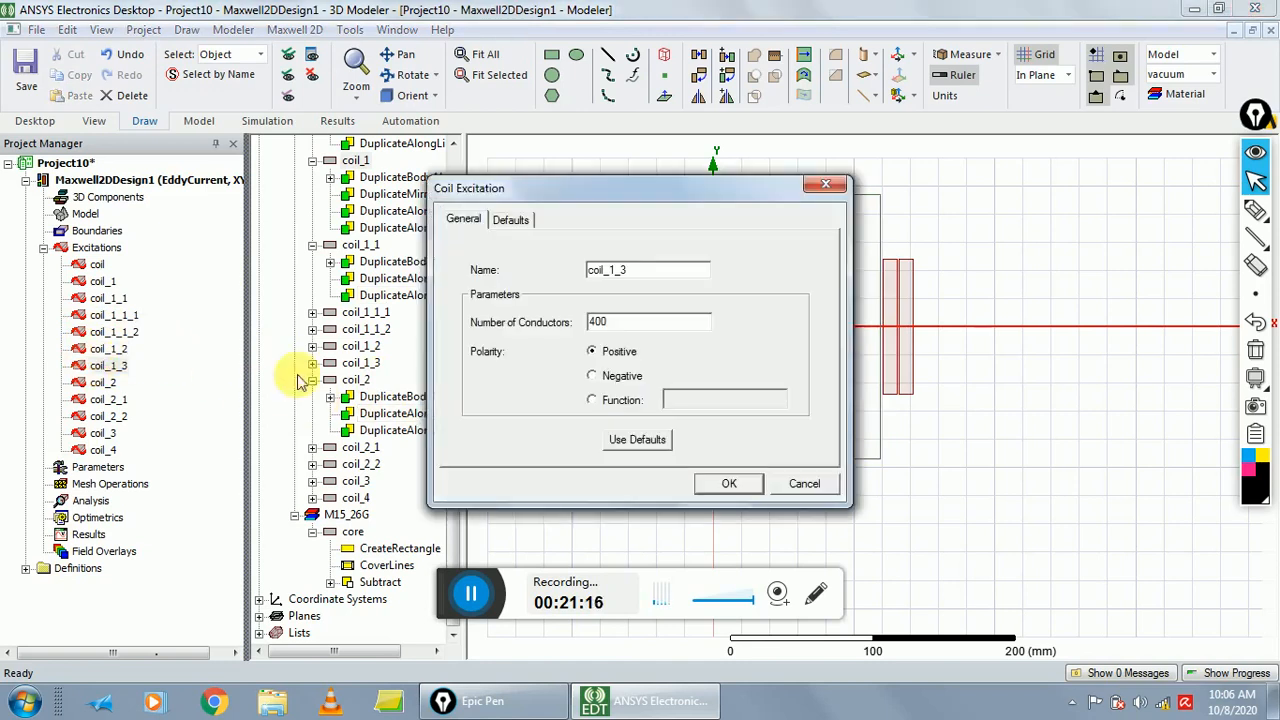
click(608, 379)
click(727, 484)
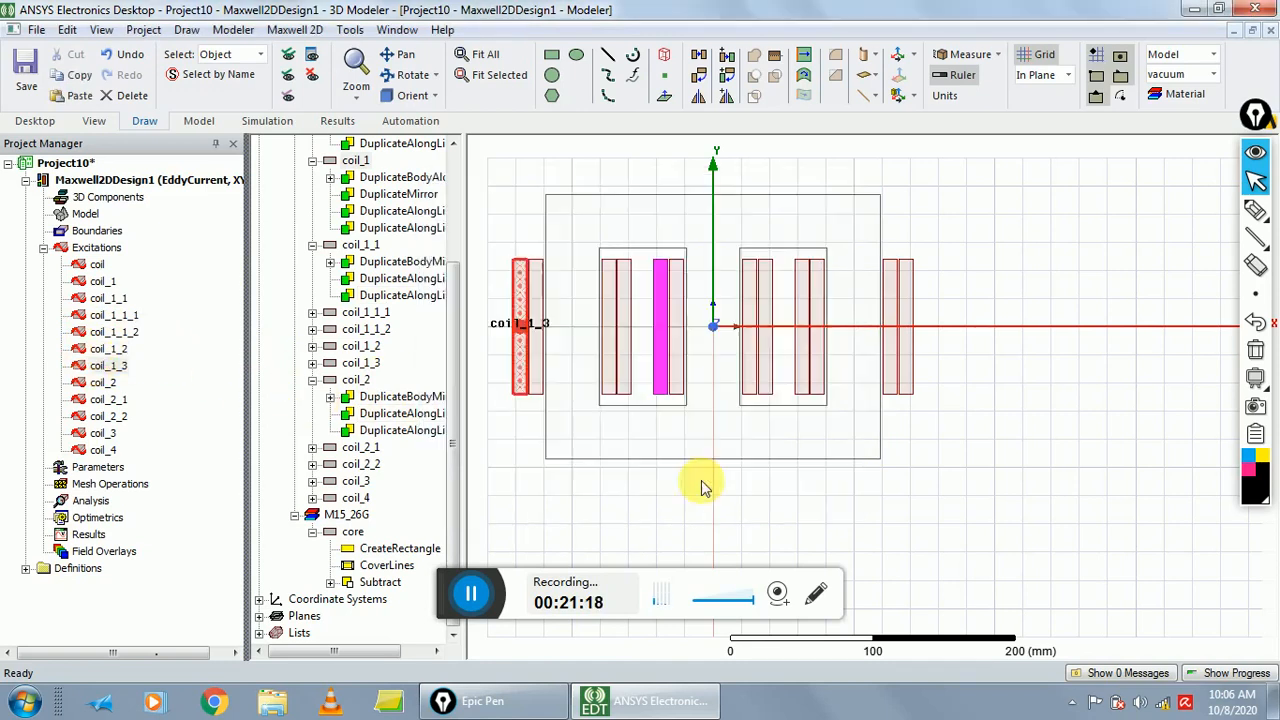
- Check the coil_2, coil_2_1 and coil_2_2 excitations, and set the polarity of the coil_3 excitation to Negative
double_click(107, 386)
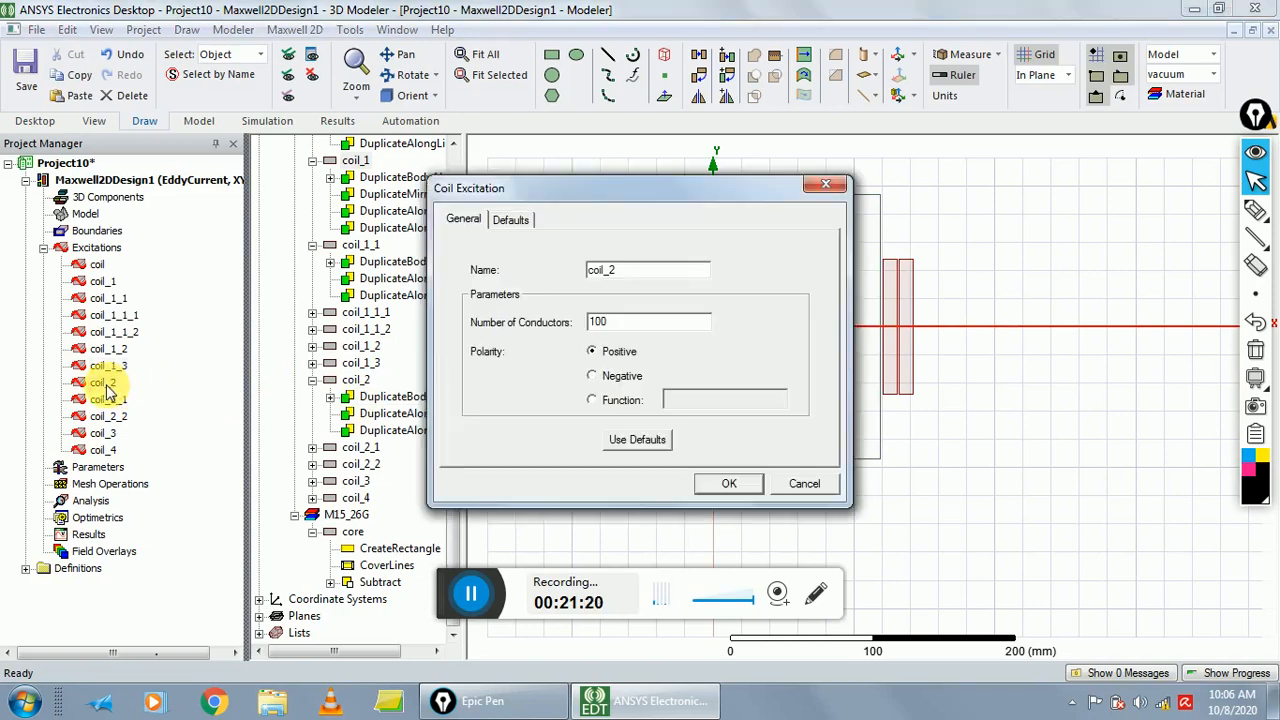
click(826, 184)
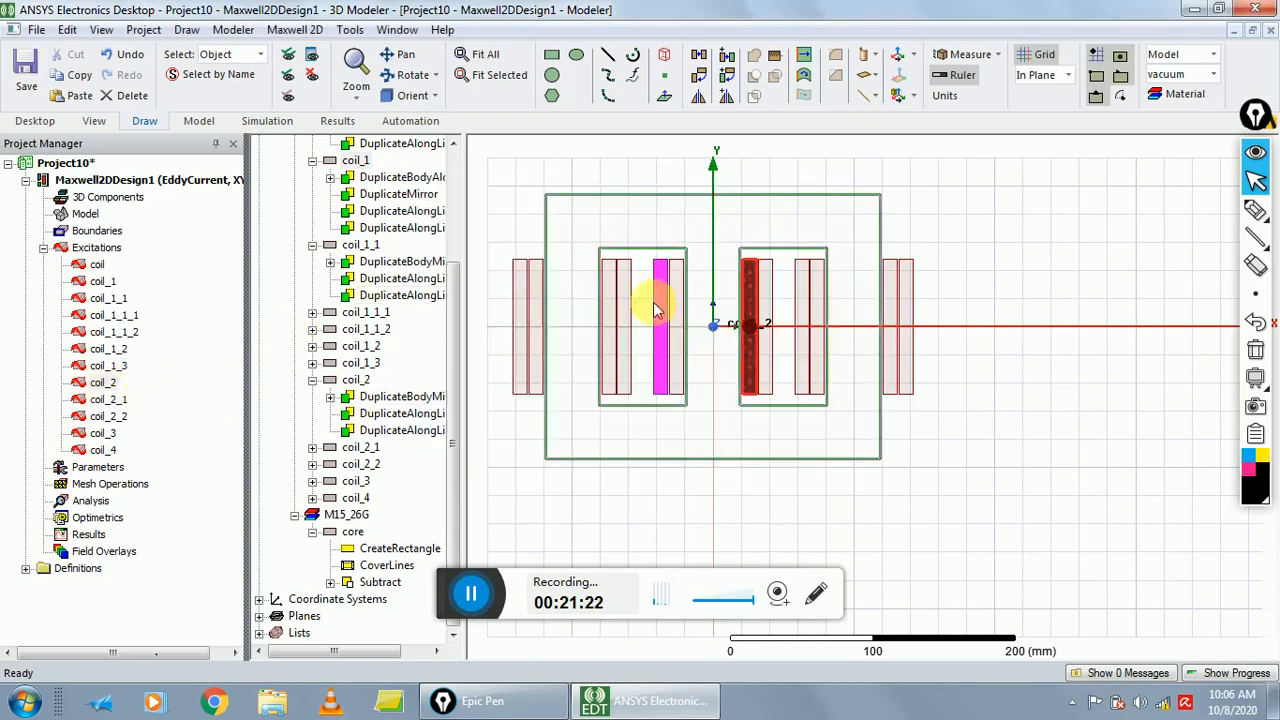
click(95, 402)
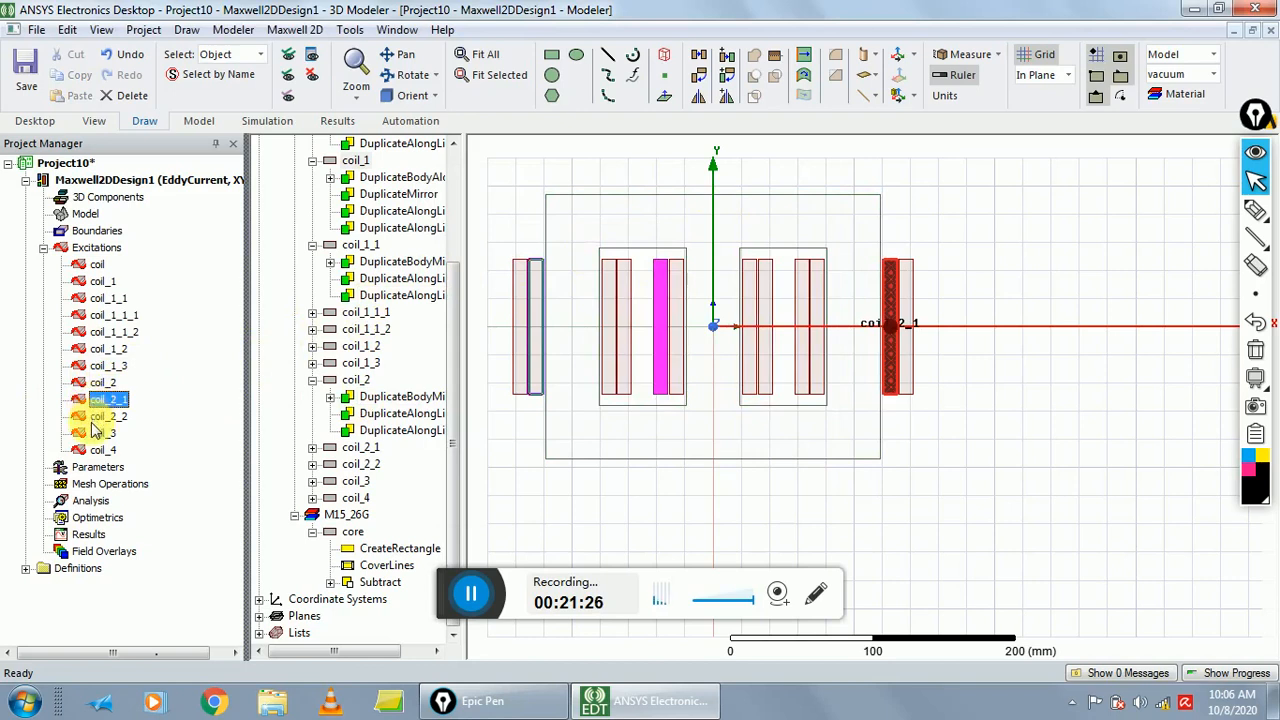
click(97, 417)
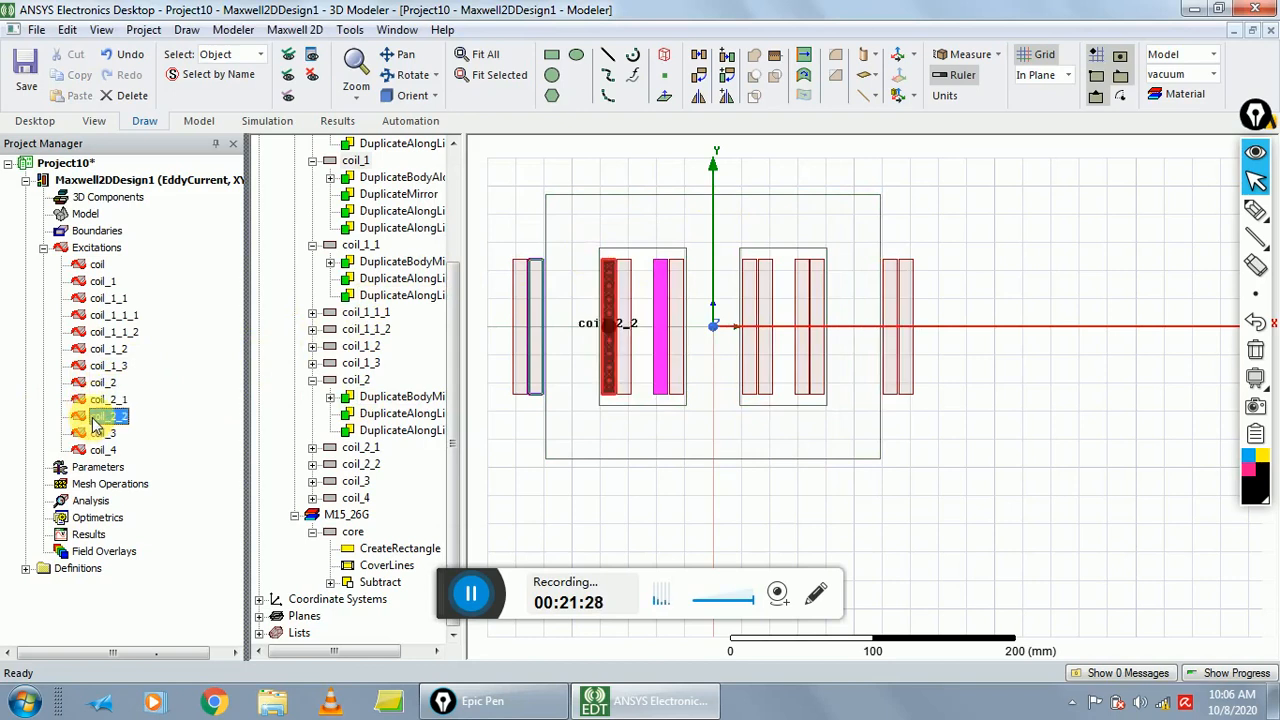
click(96, 433)
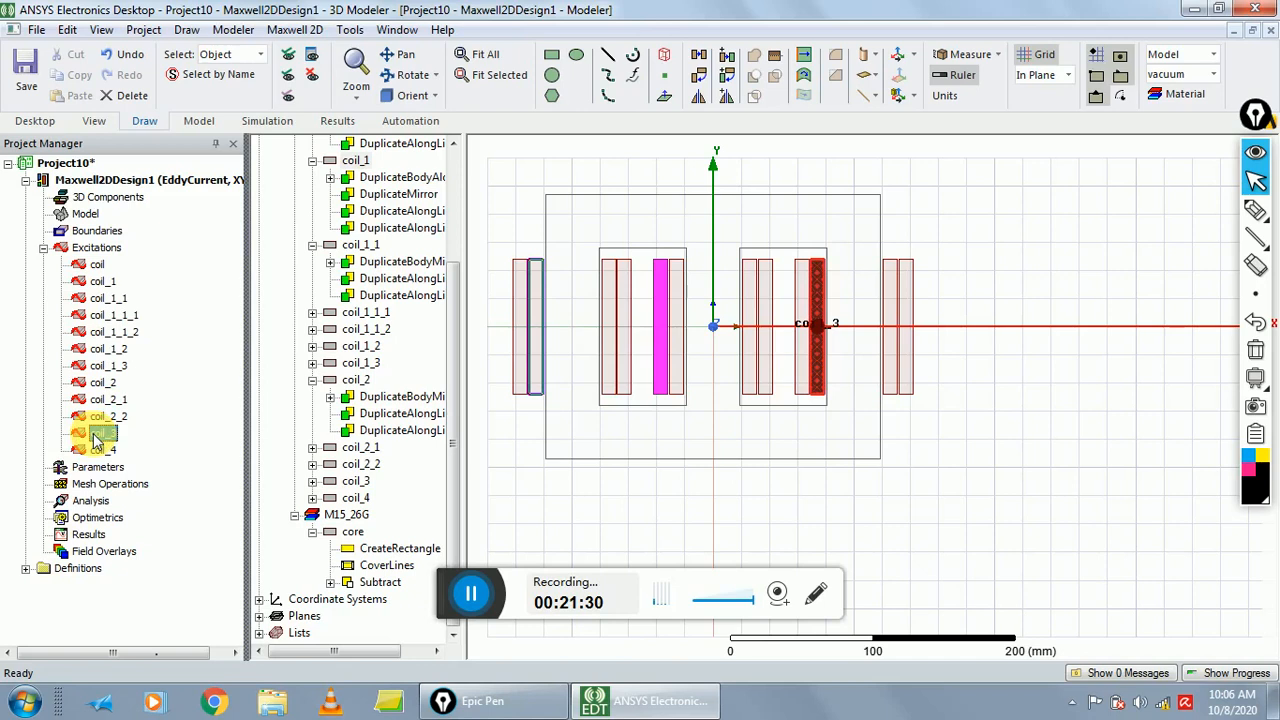
double_click(97, 436)
click(592, 376)
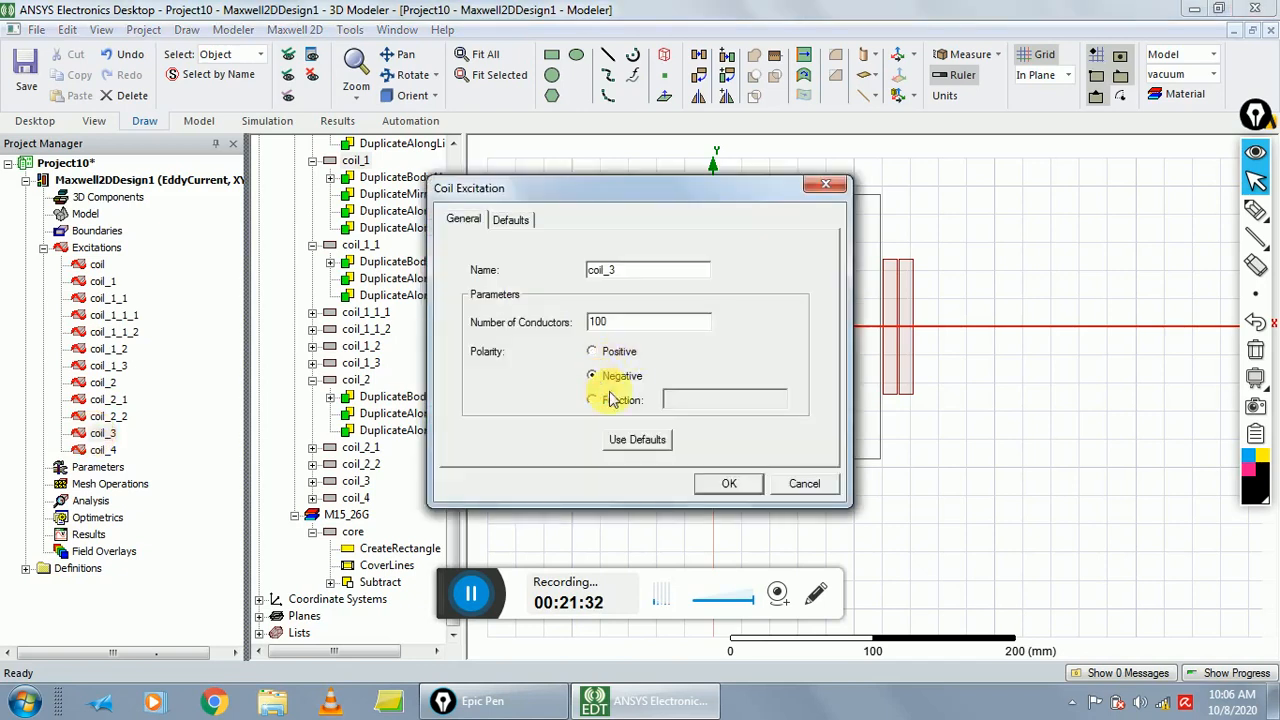
click(718, 484)
- Set the polarity of the coil_4 excitation to Negative
click(104, 450)
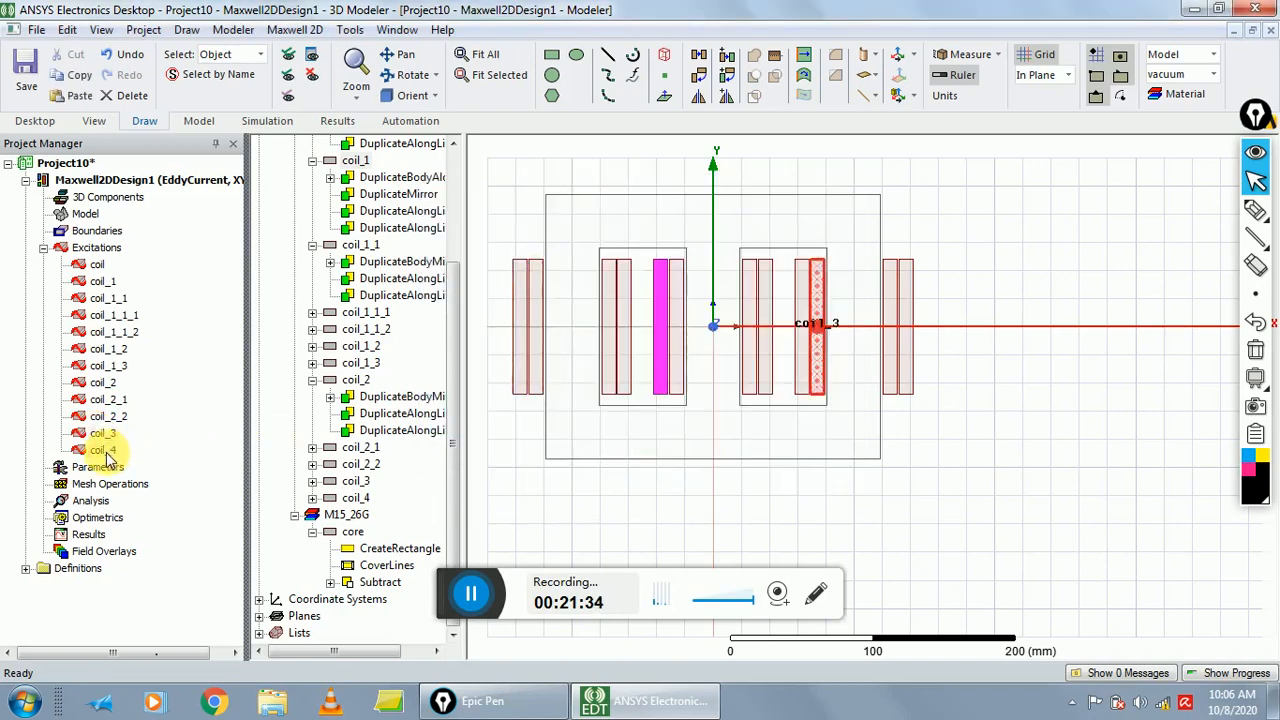
double_click(104, 450)
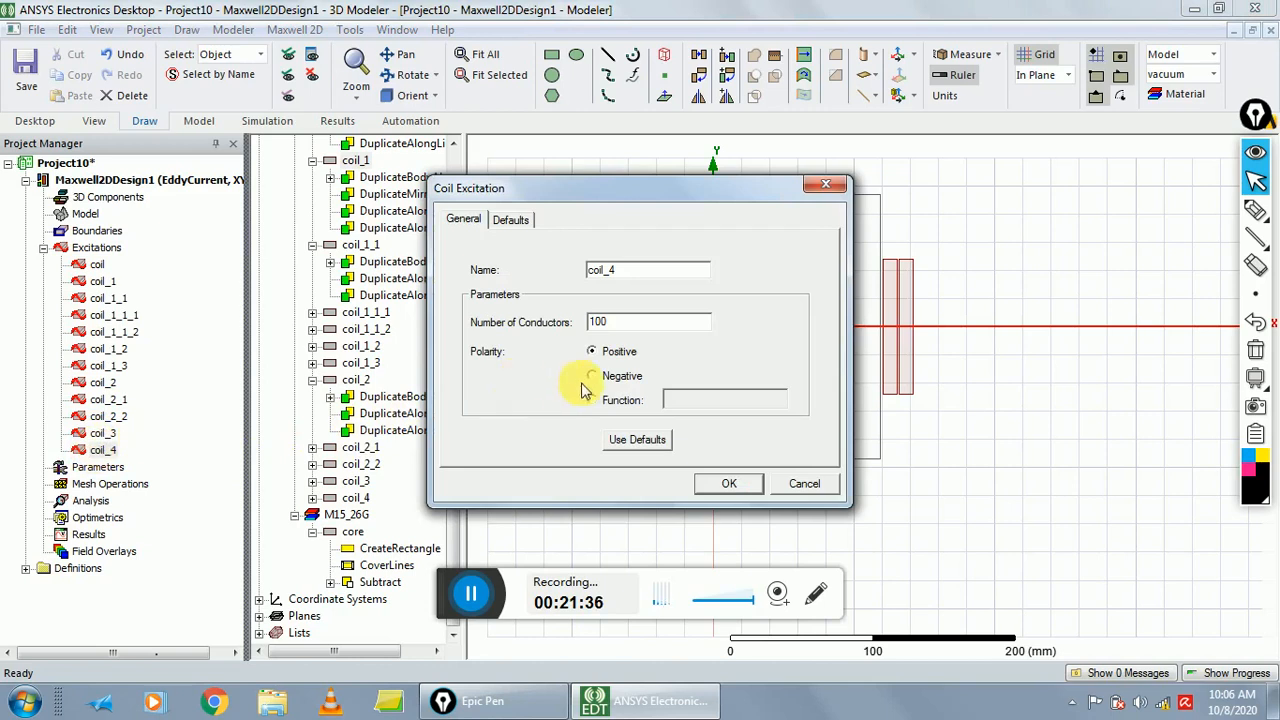
click(601, 380)
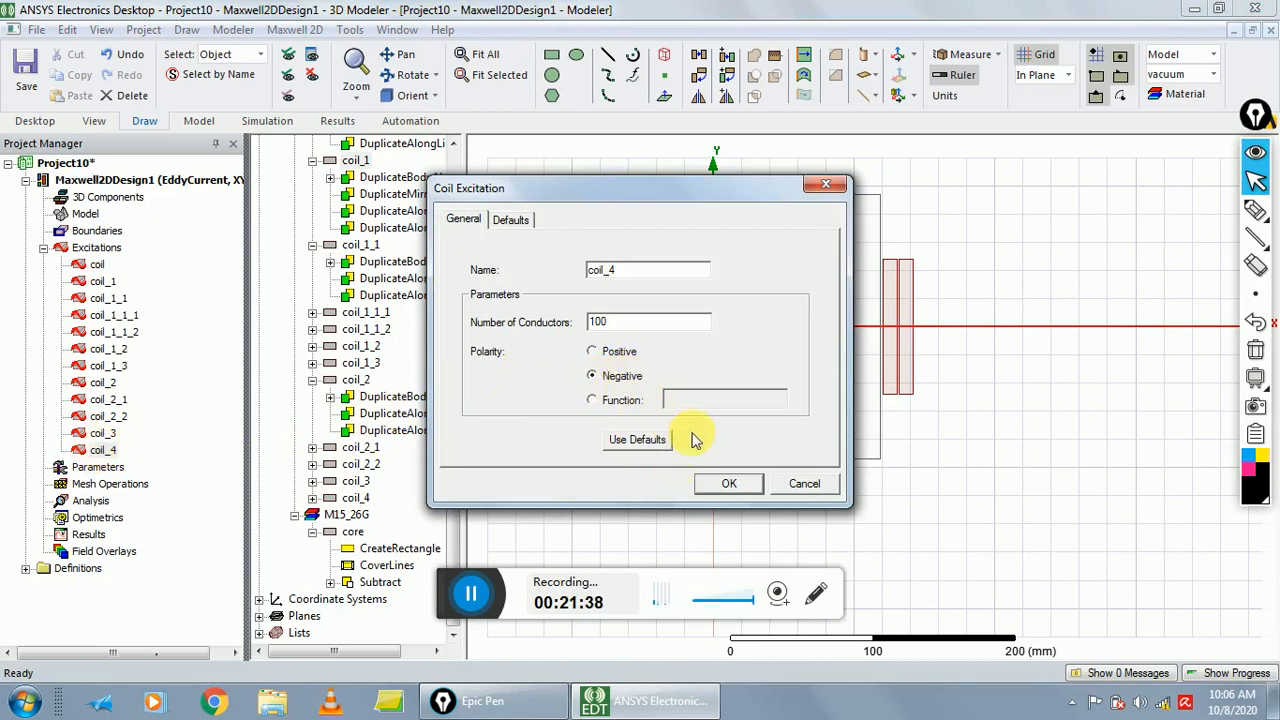
click(729, 485)
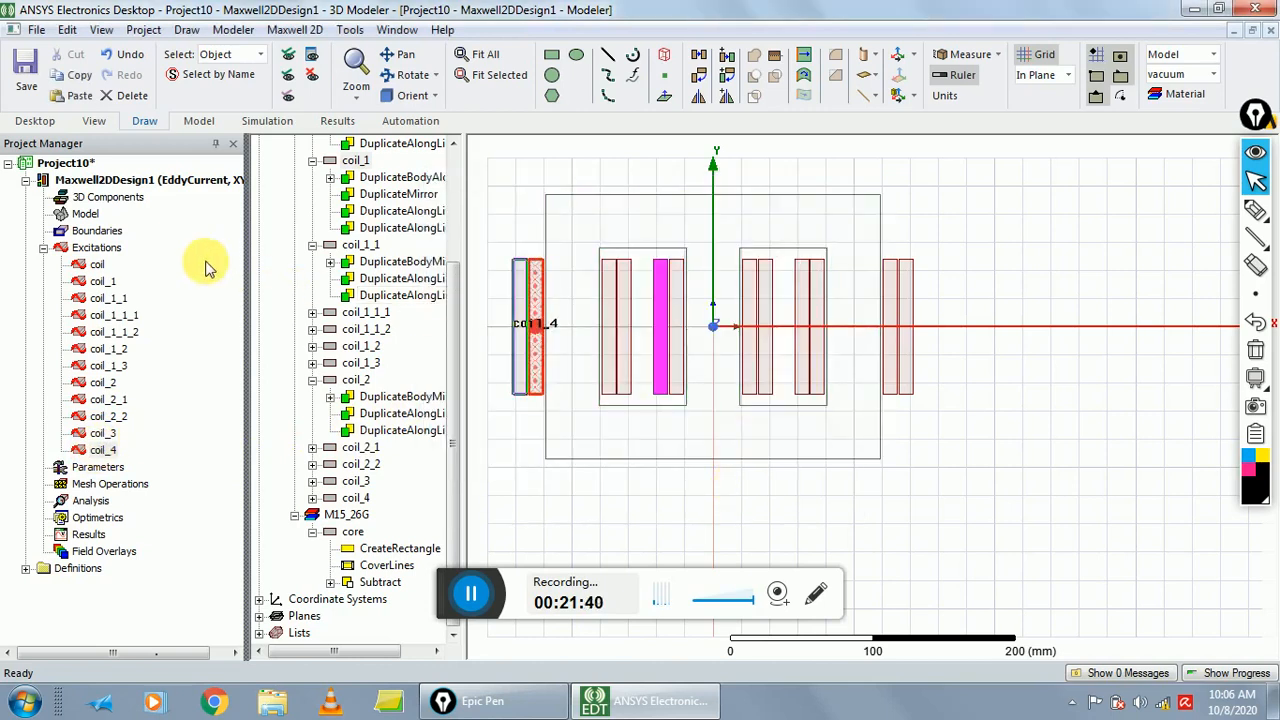
- Review the conductor count and polarity of the coil, coil_1, coil_1_1 and coil_1_1_1 excitations
click(86, 266)
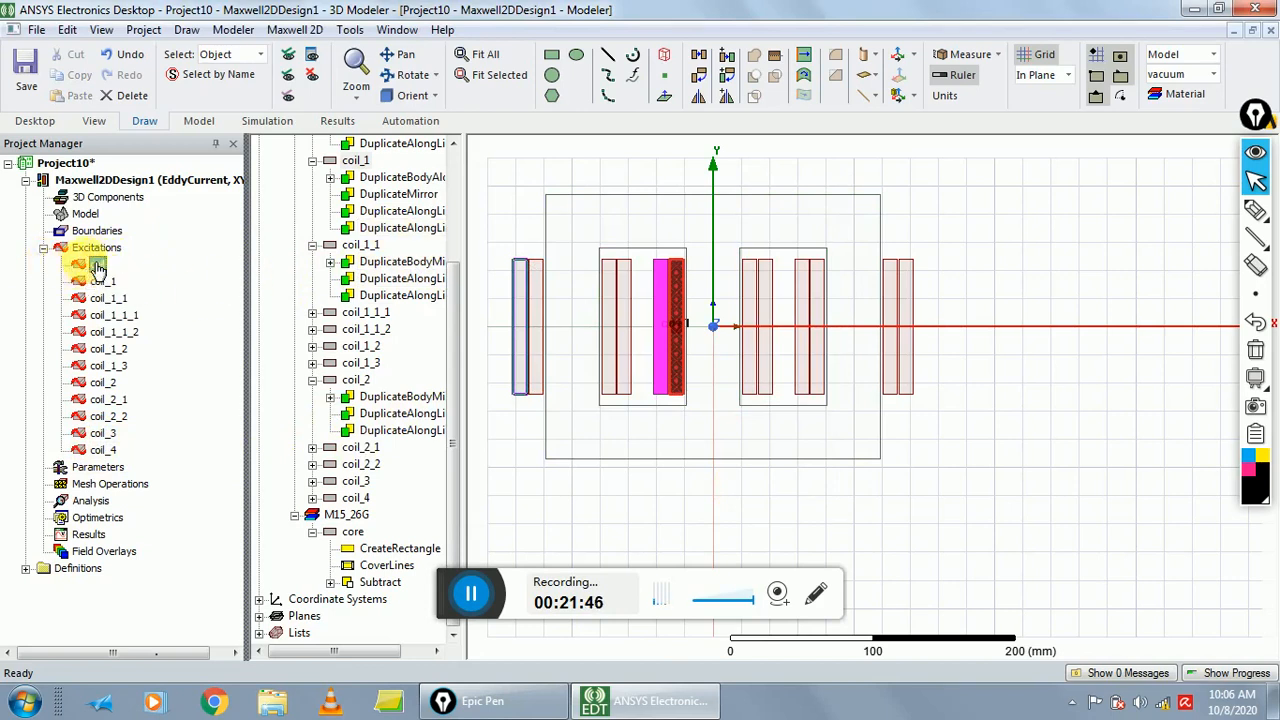
double_click(94, 268)
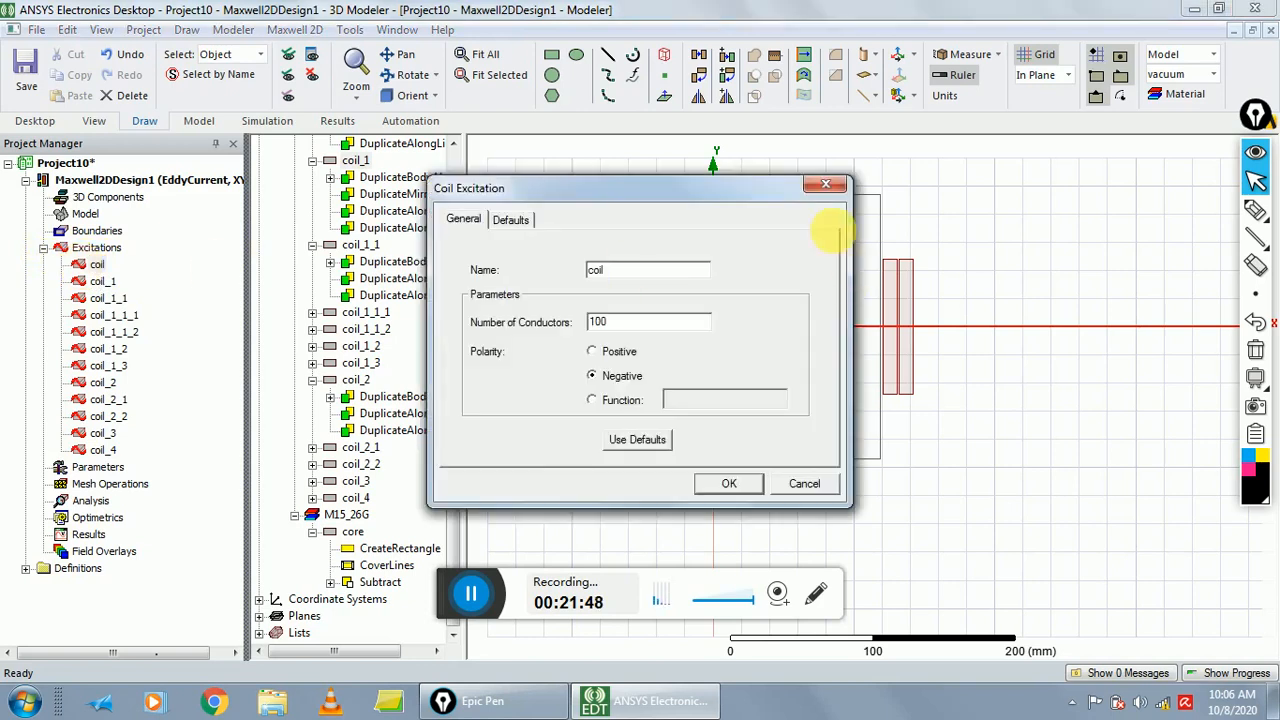
click(835, 186)
double_click(88, 284)
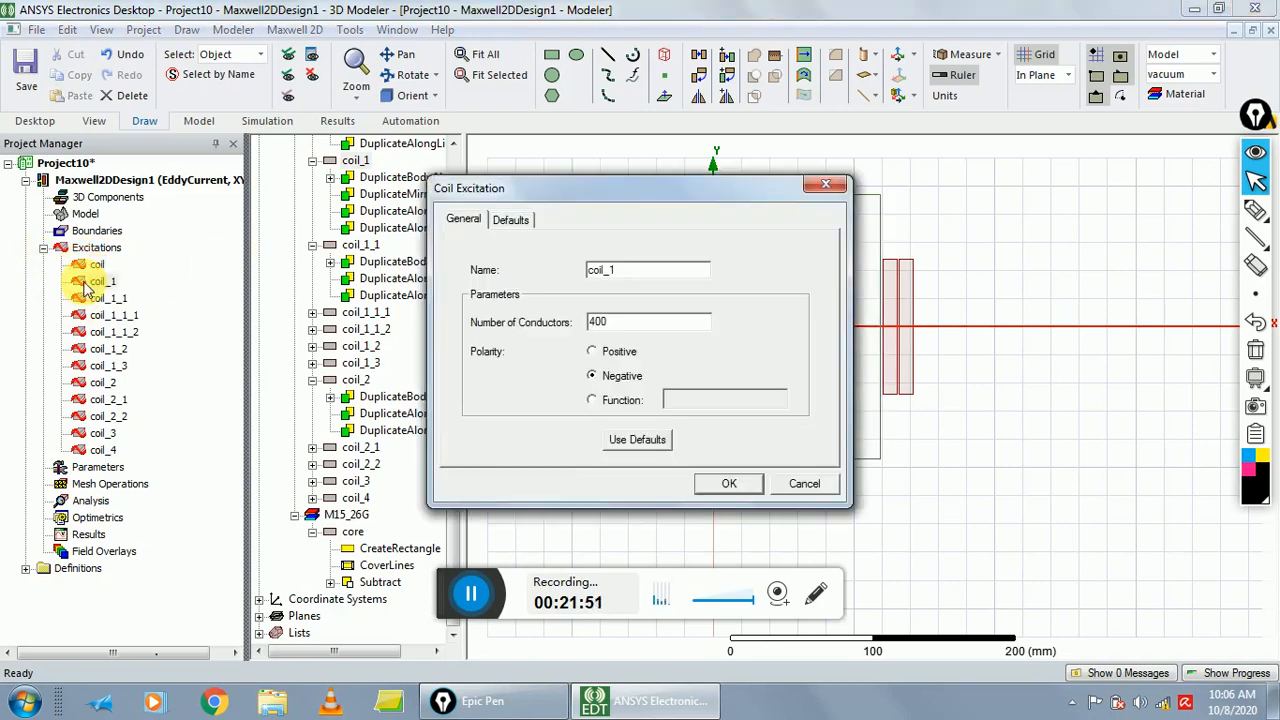
click(826, 184)
click(106, 299)
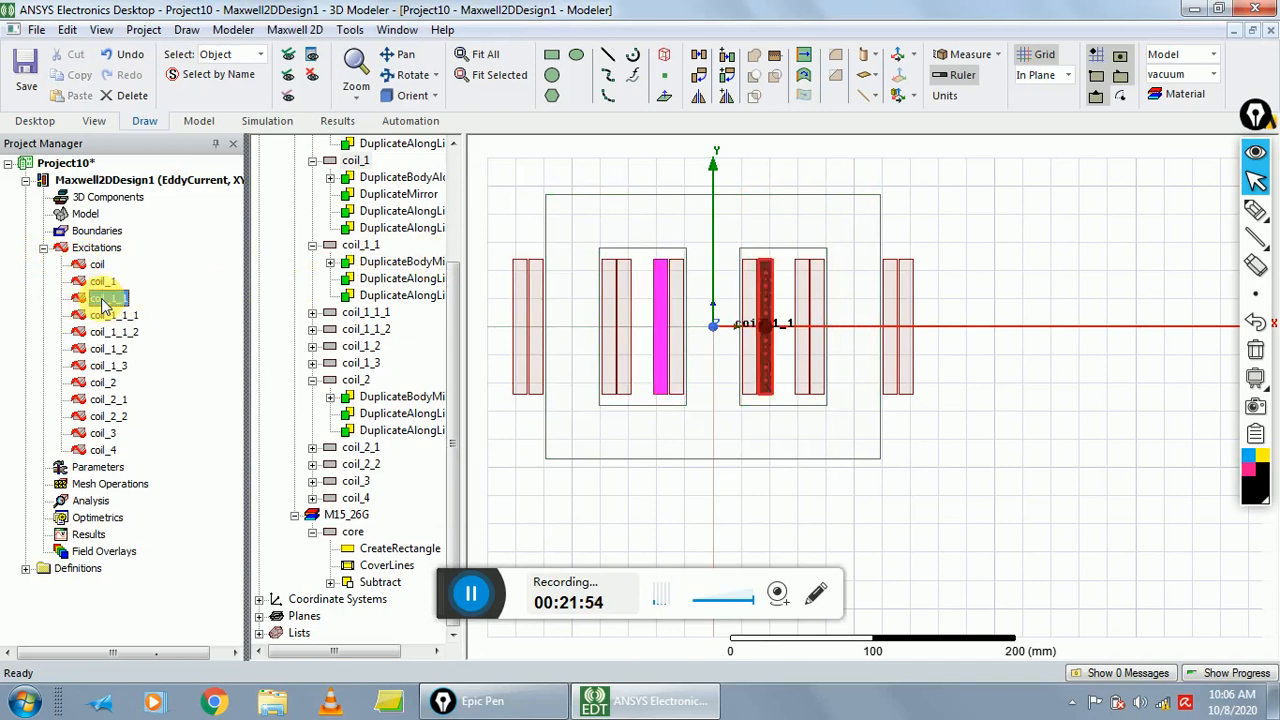
double_click(104, 300)
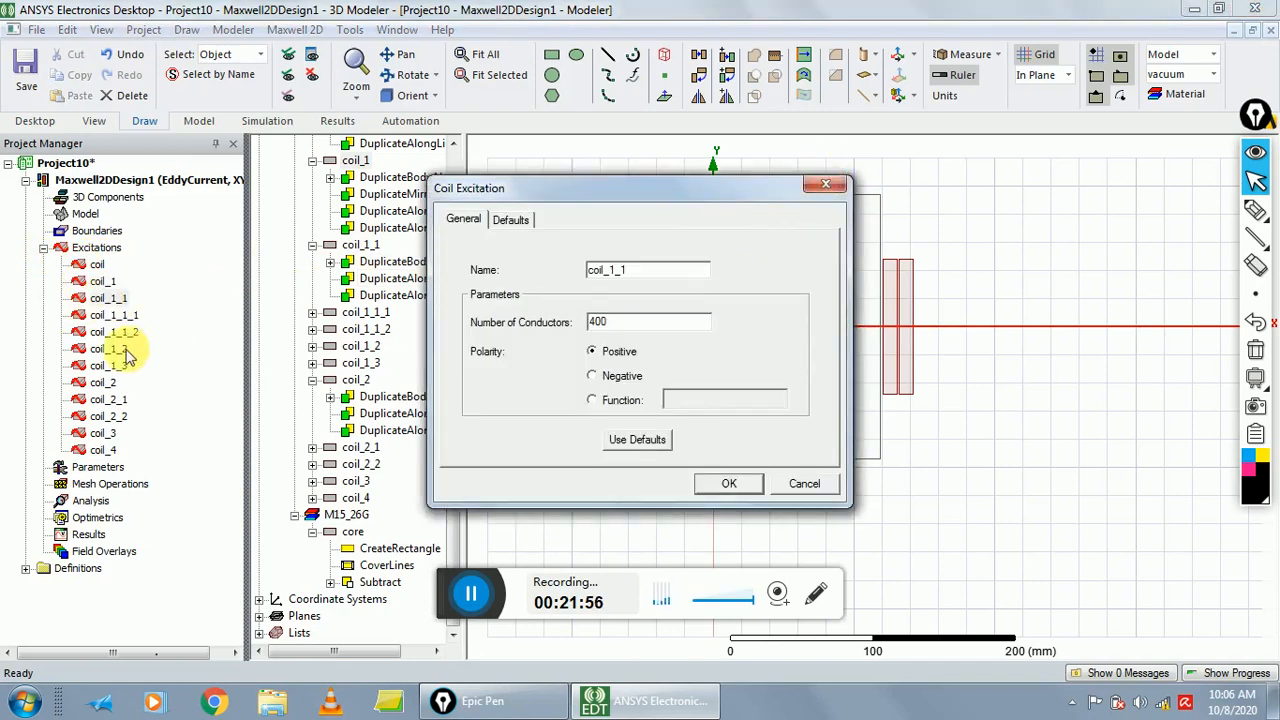
click(826, 184)
click(119, 316)
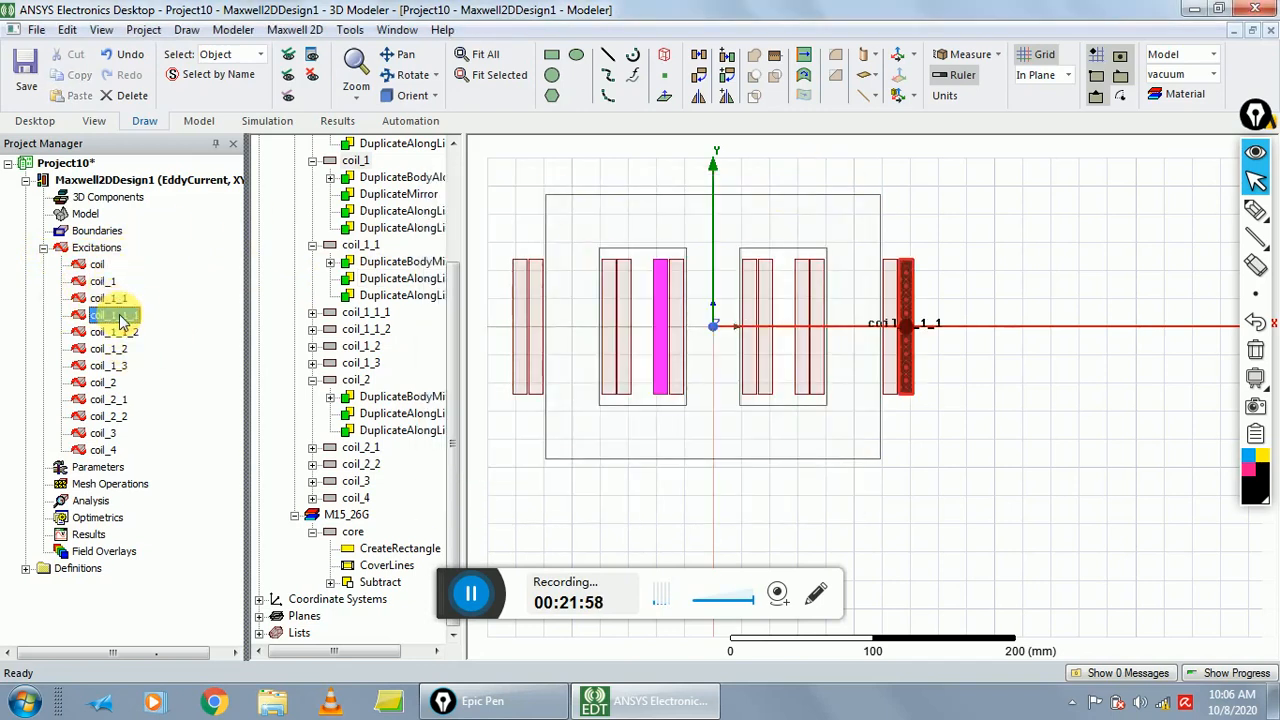
double_click(119, 316)
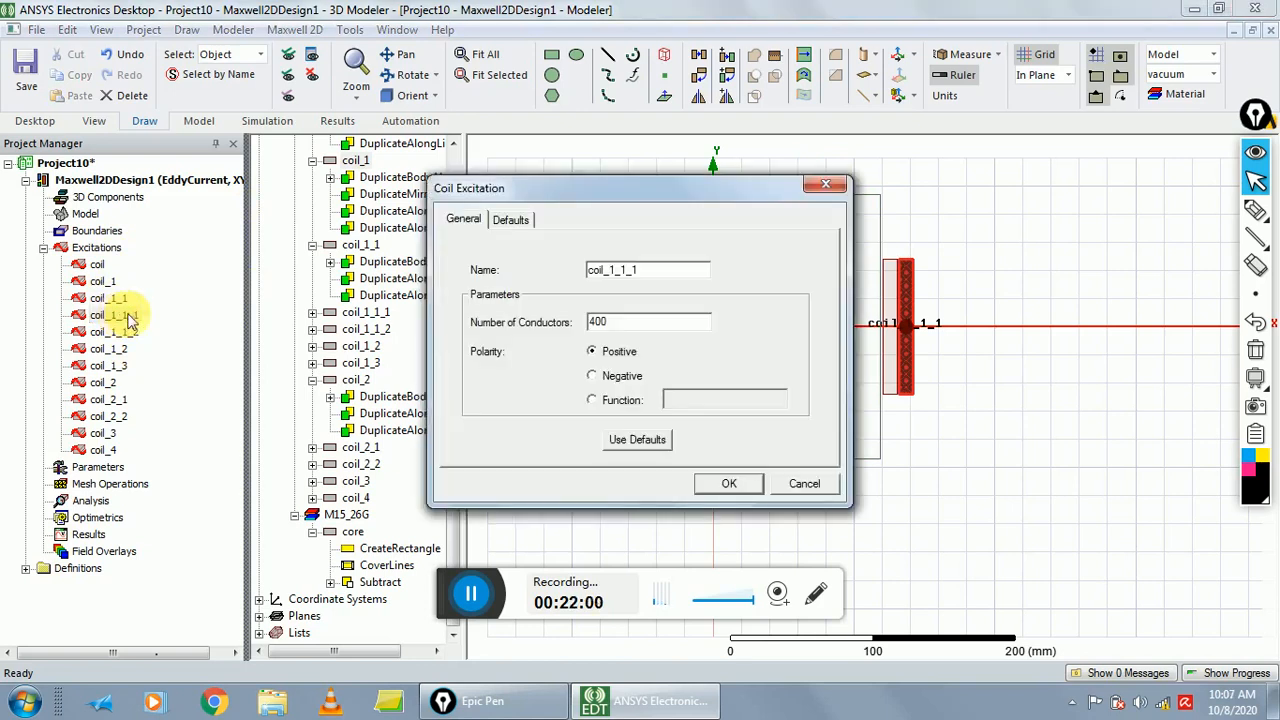
click(853, 177)
- Review the model position and settings of the coil_1_1_2, coil_1_2 and coil_1_3 excitations
click(102, 332)
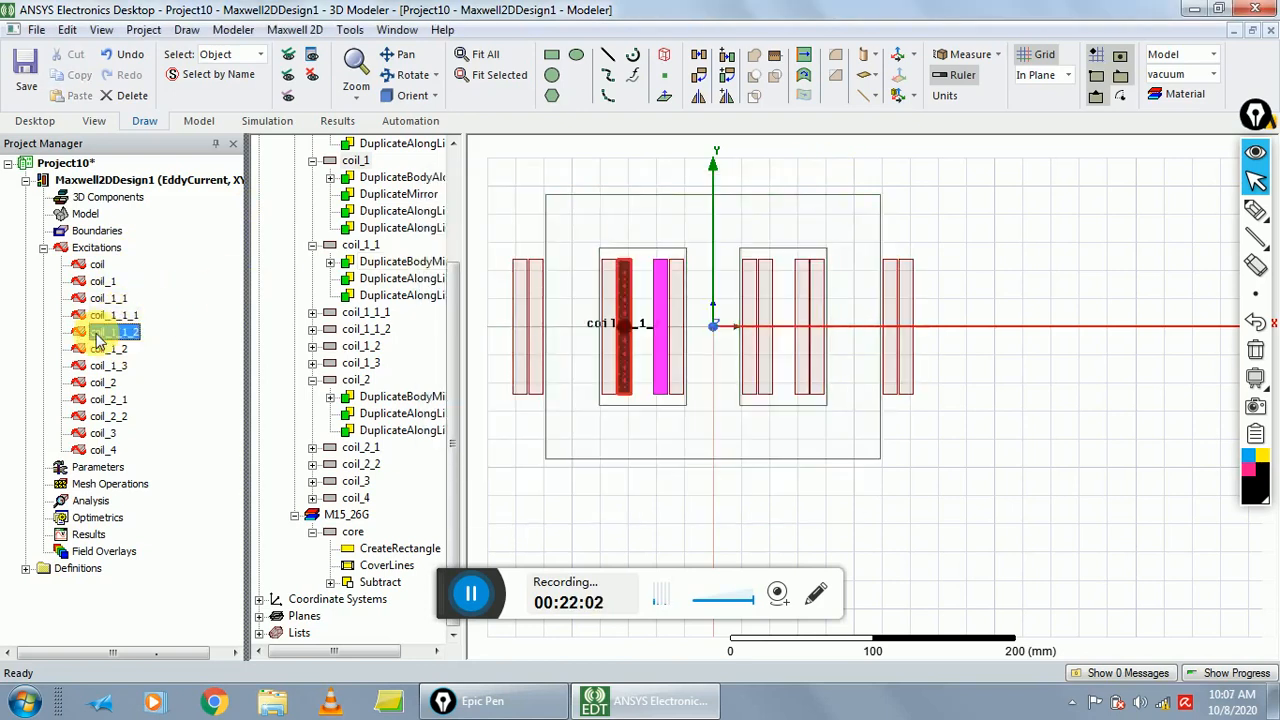
double_click(97, 340)
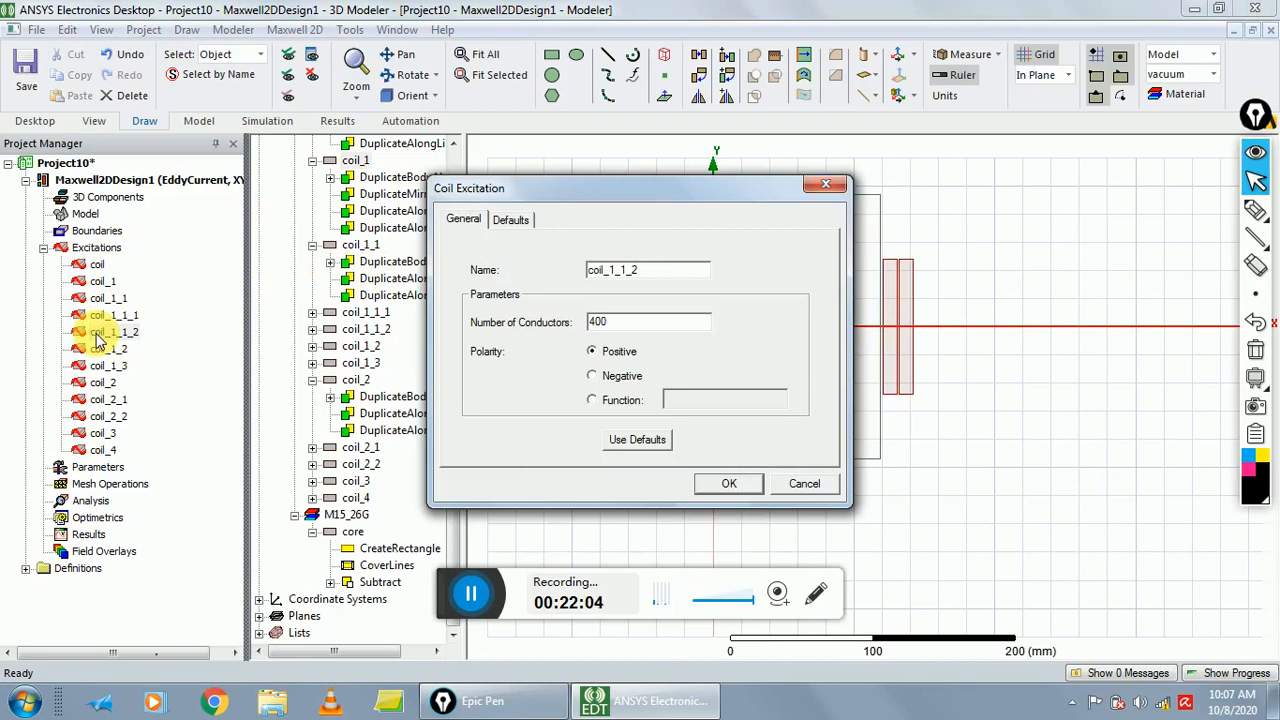
click(853, 177)
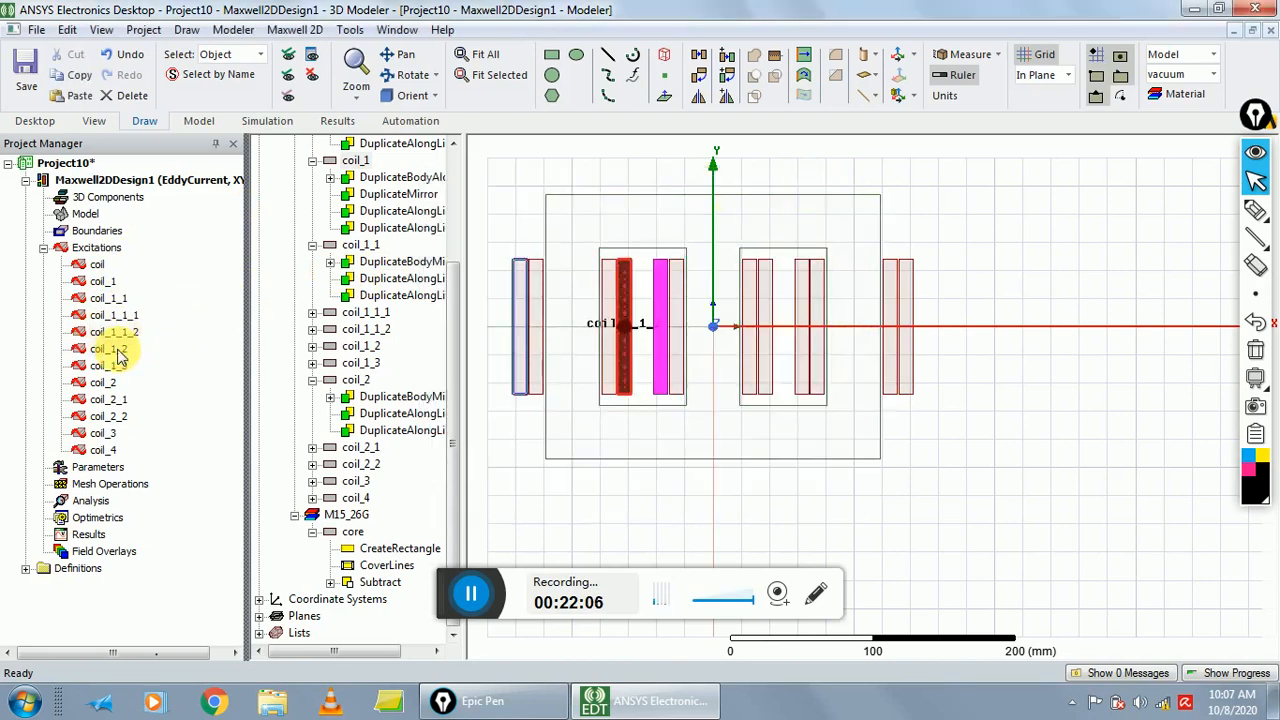
click(118, 350)
double_click(112, 350)
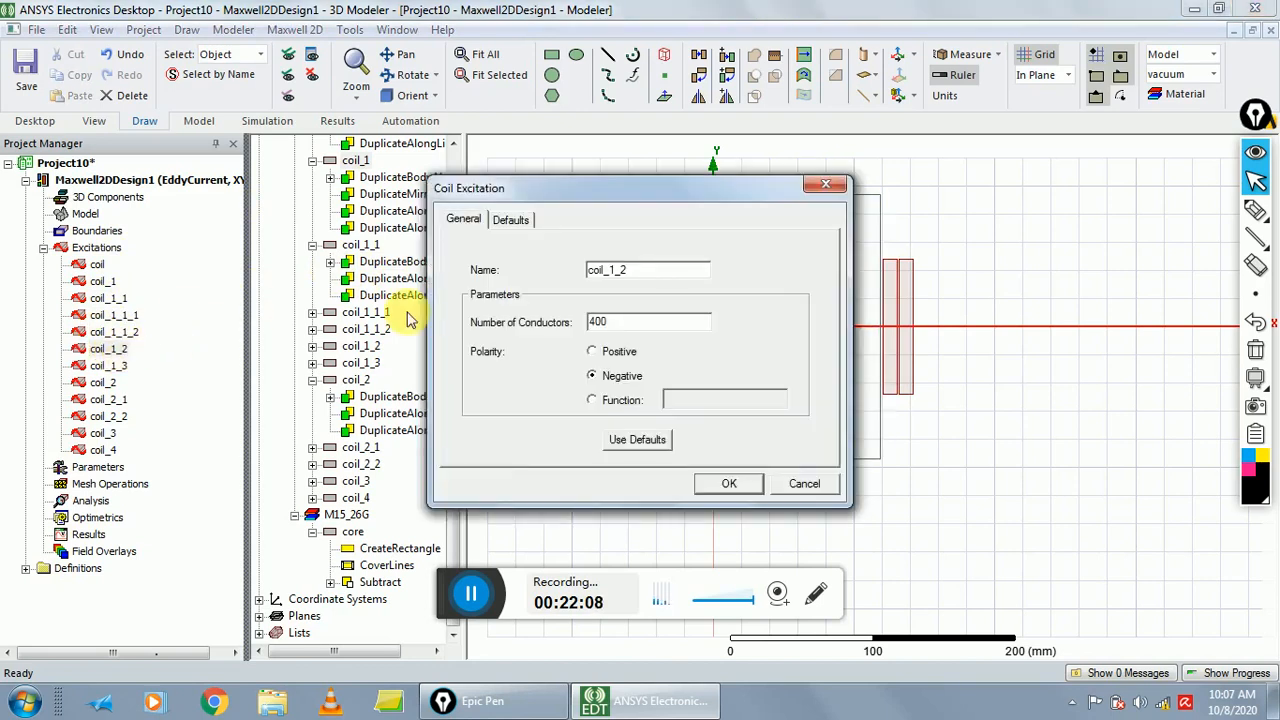
click(816, 199)
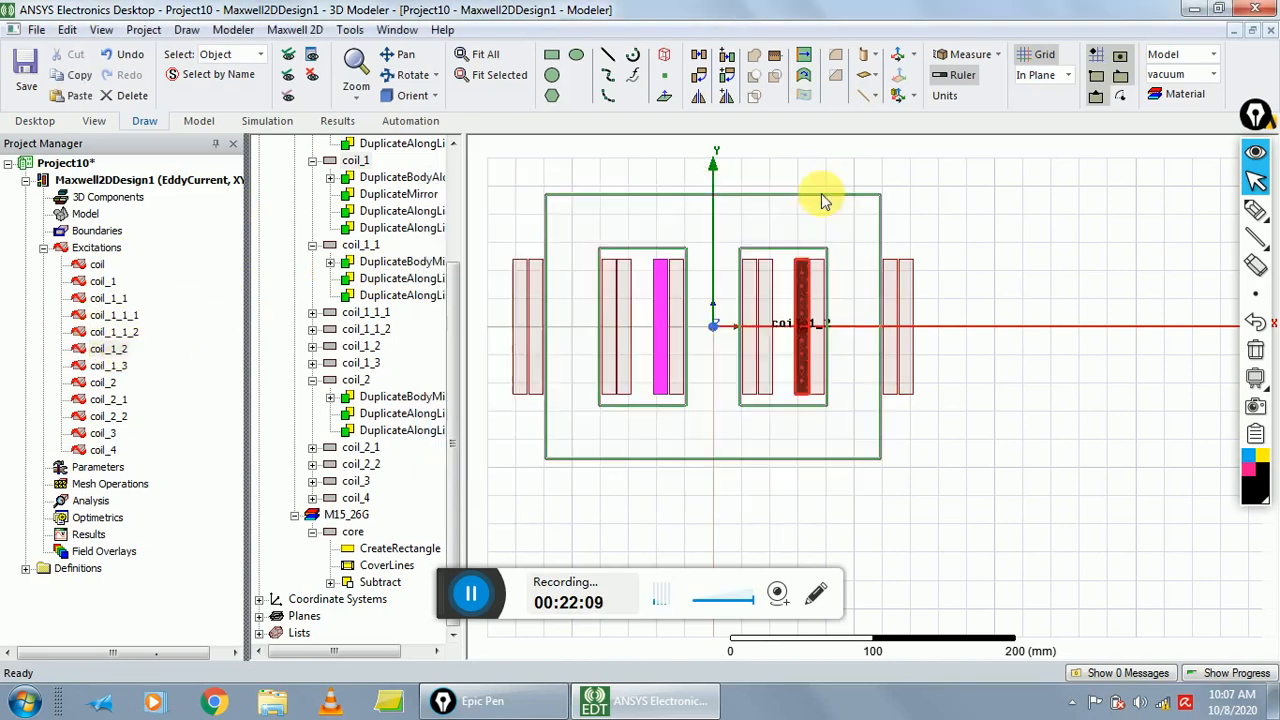
click(101, 367)
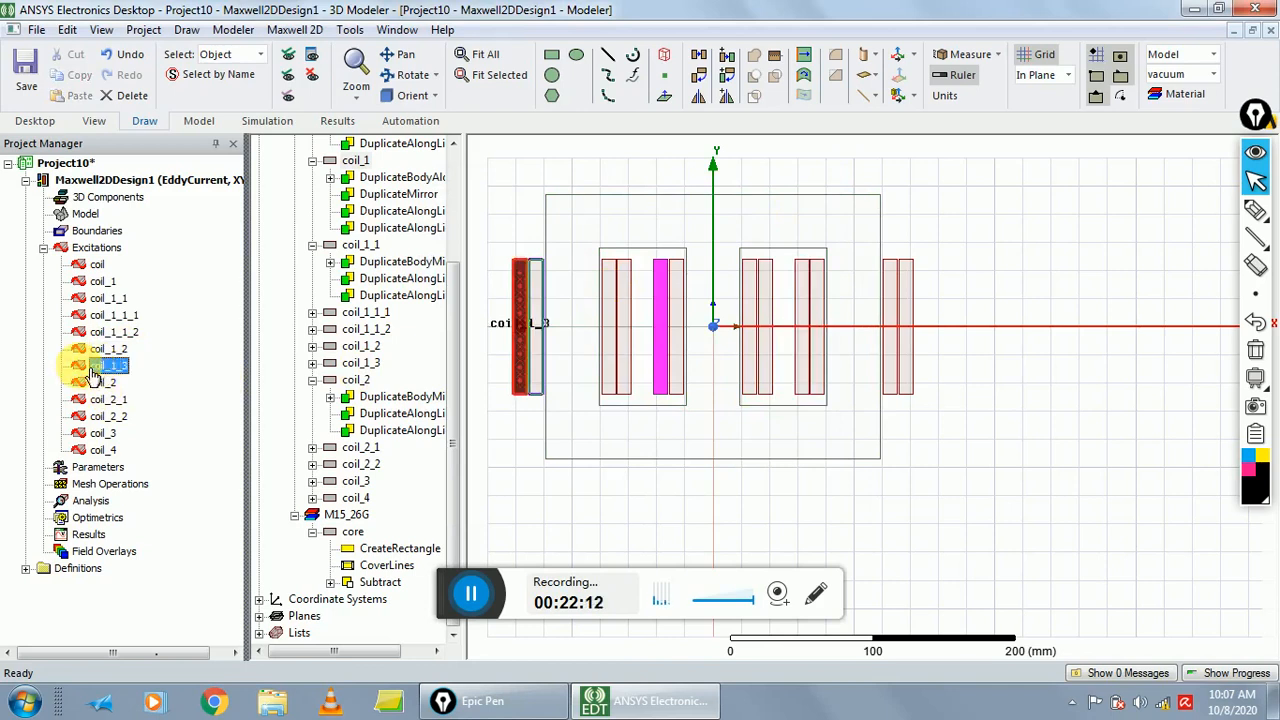
double_click(100, 368)
click(825, 184)
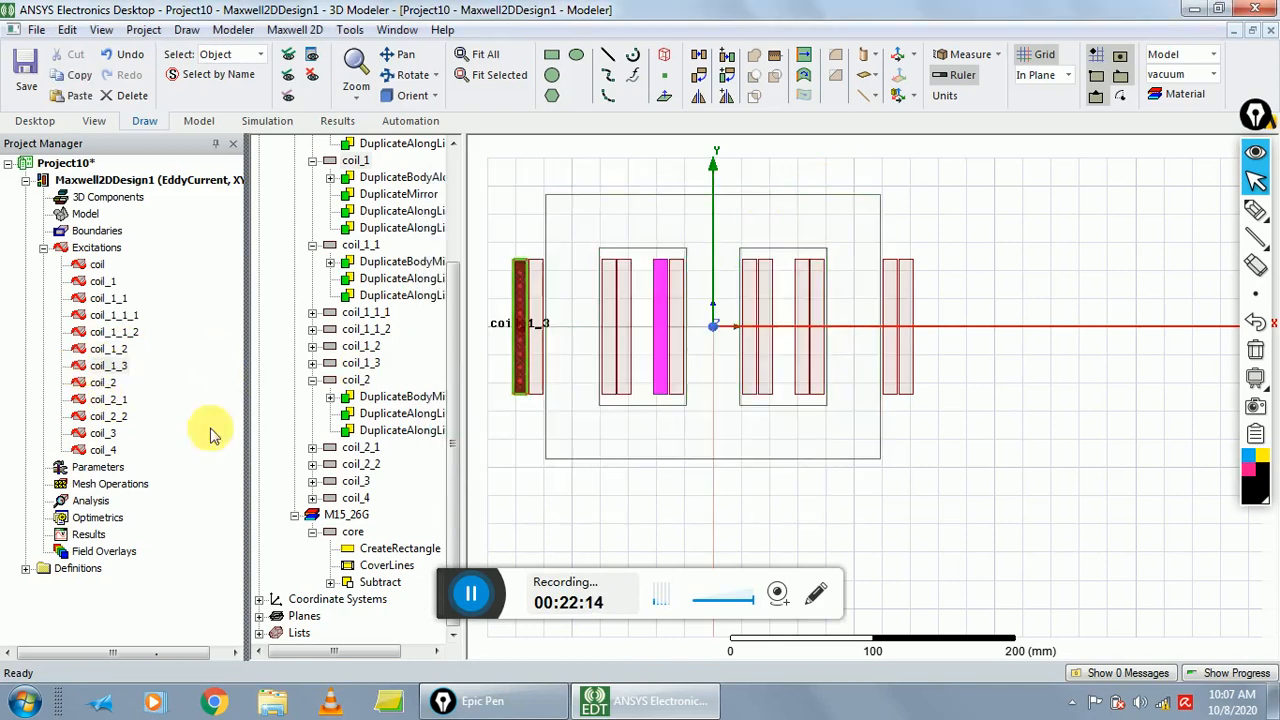
- Check the number of conductors and polarity of the coil_2, coil_2_1 and coil_2_2 excitations
click(100, 383)
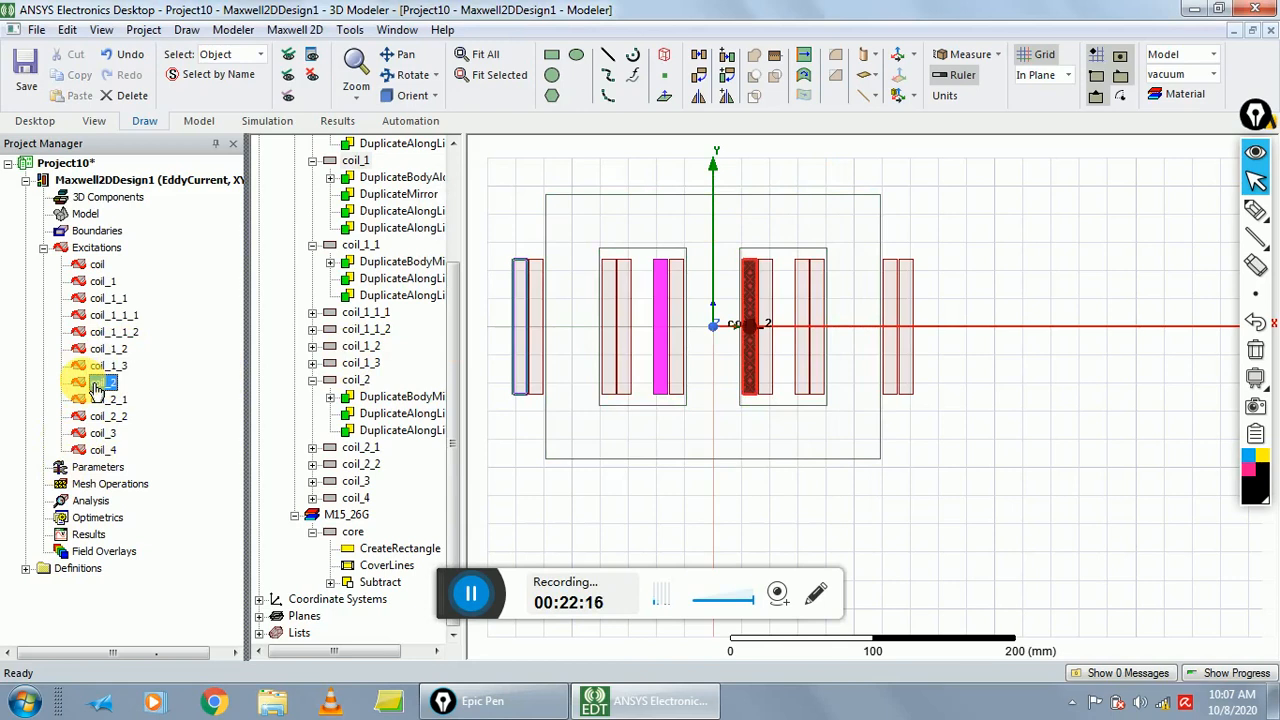
double_click(97, 386)
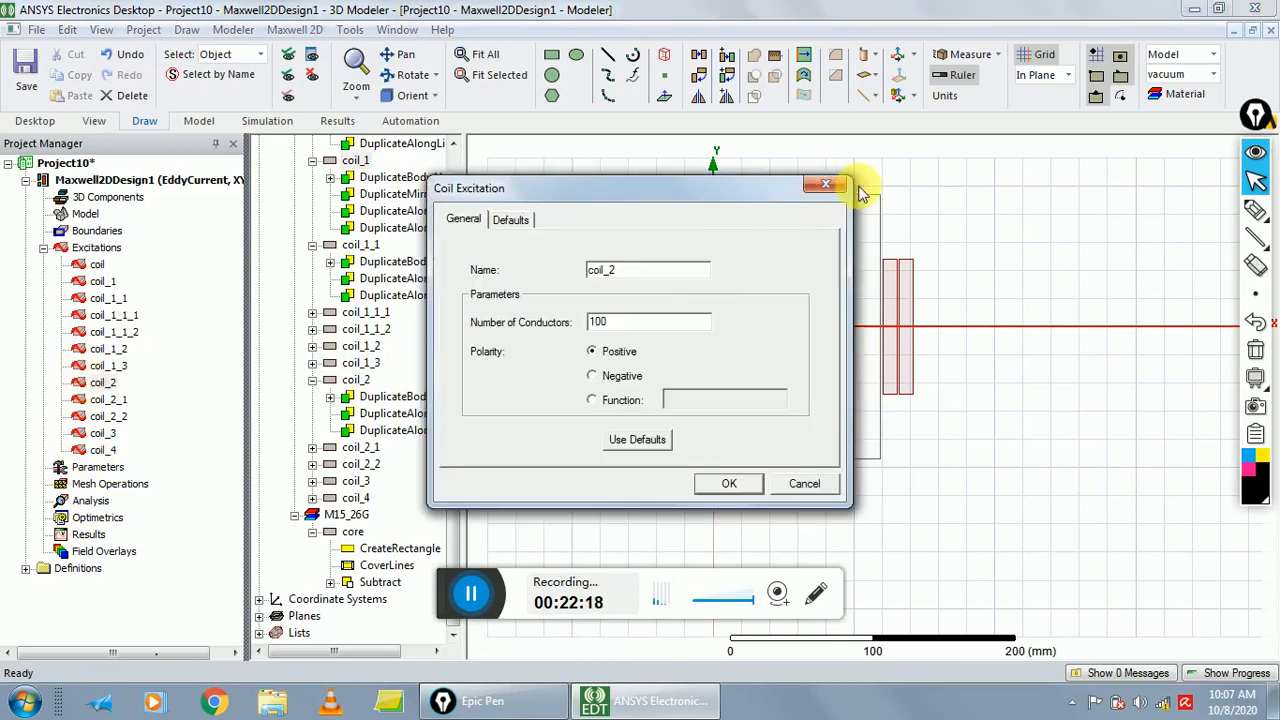
click(824, 184)
click(95, 401)
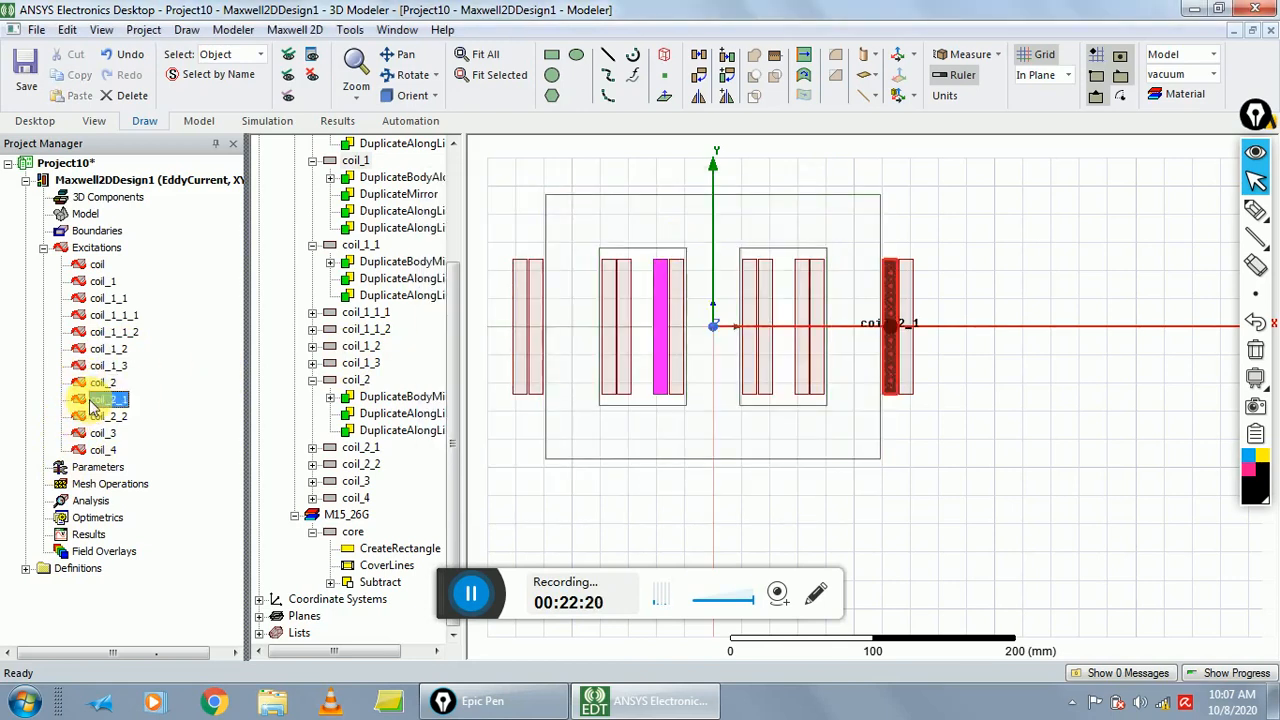
double_click(93, 404)
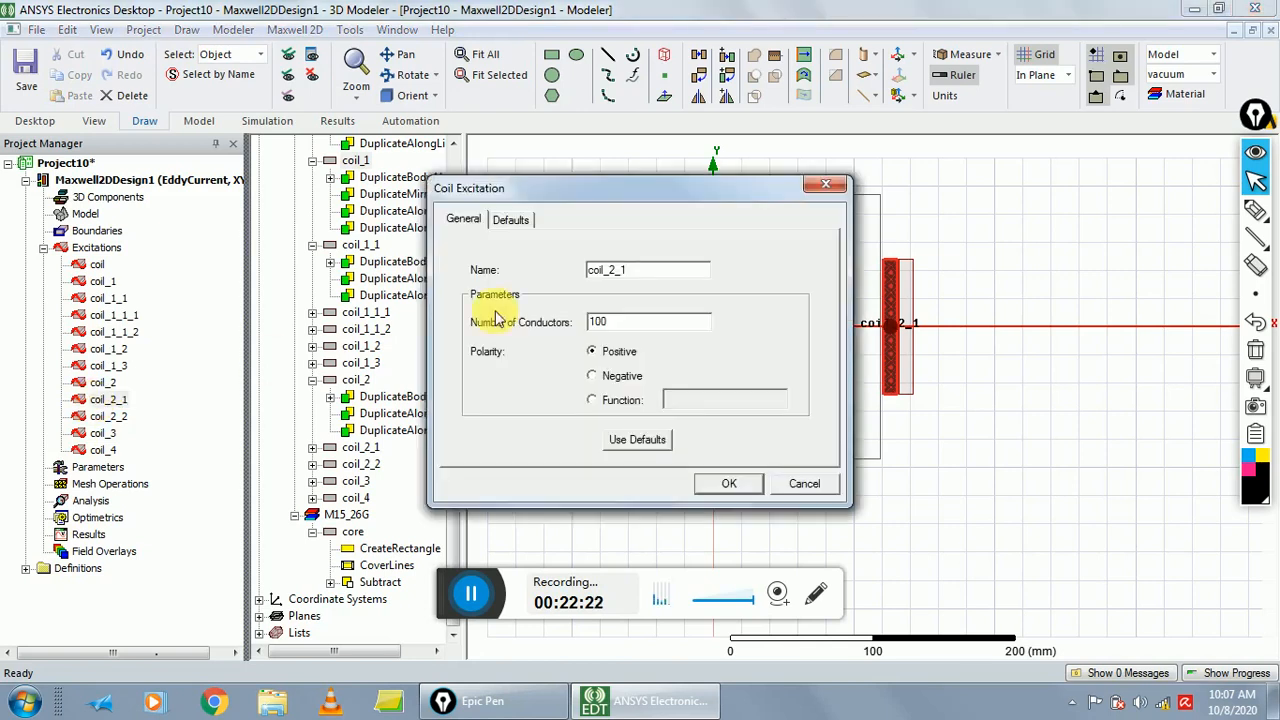
click(825, 186)
click(100, 416)
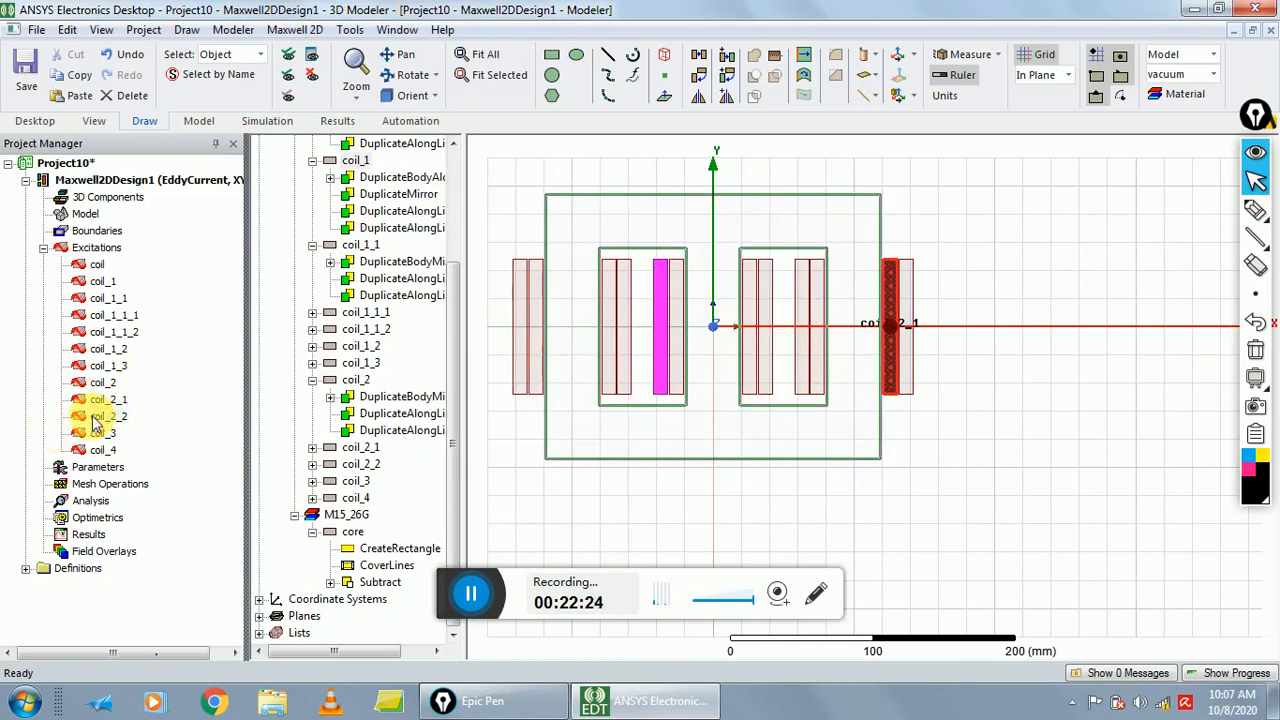
double_click(95, 420)
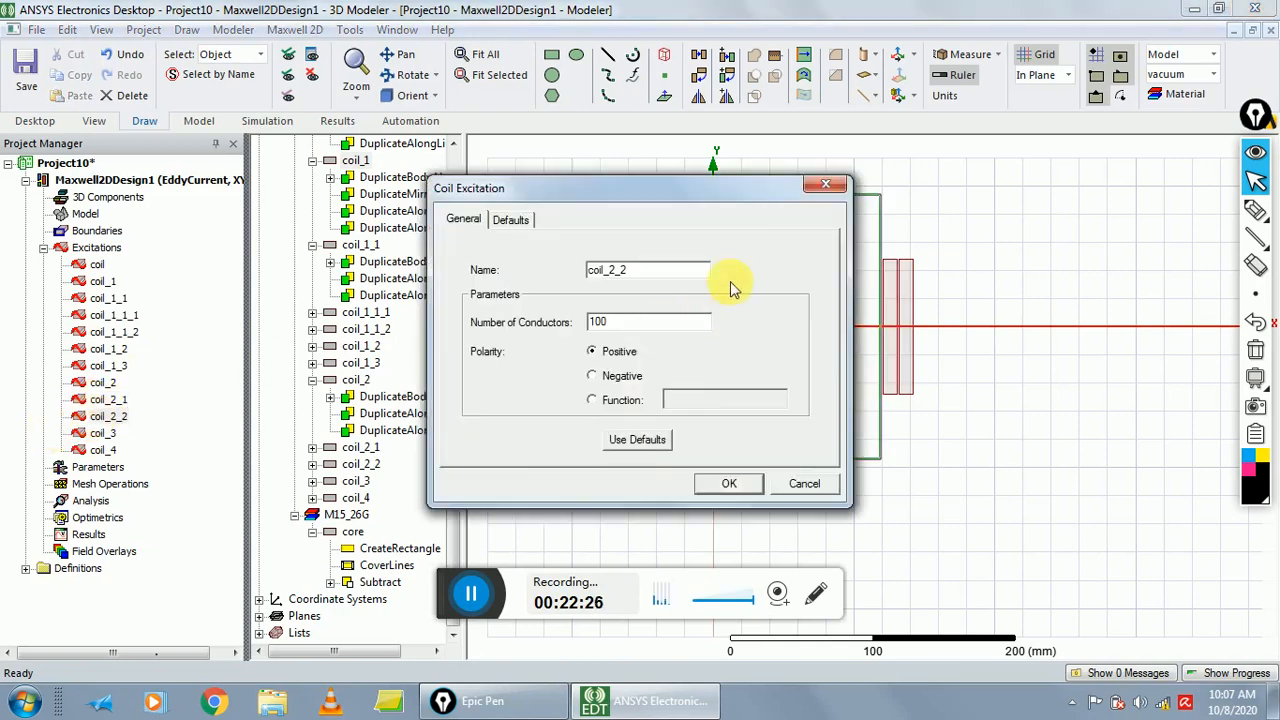
click(828, 180)
- Check the number of conductors and polarity of the coil_3 and coil_4 excitations
click(102, 436)
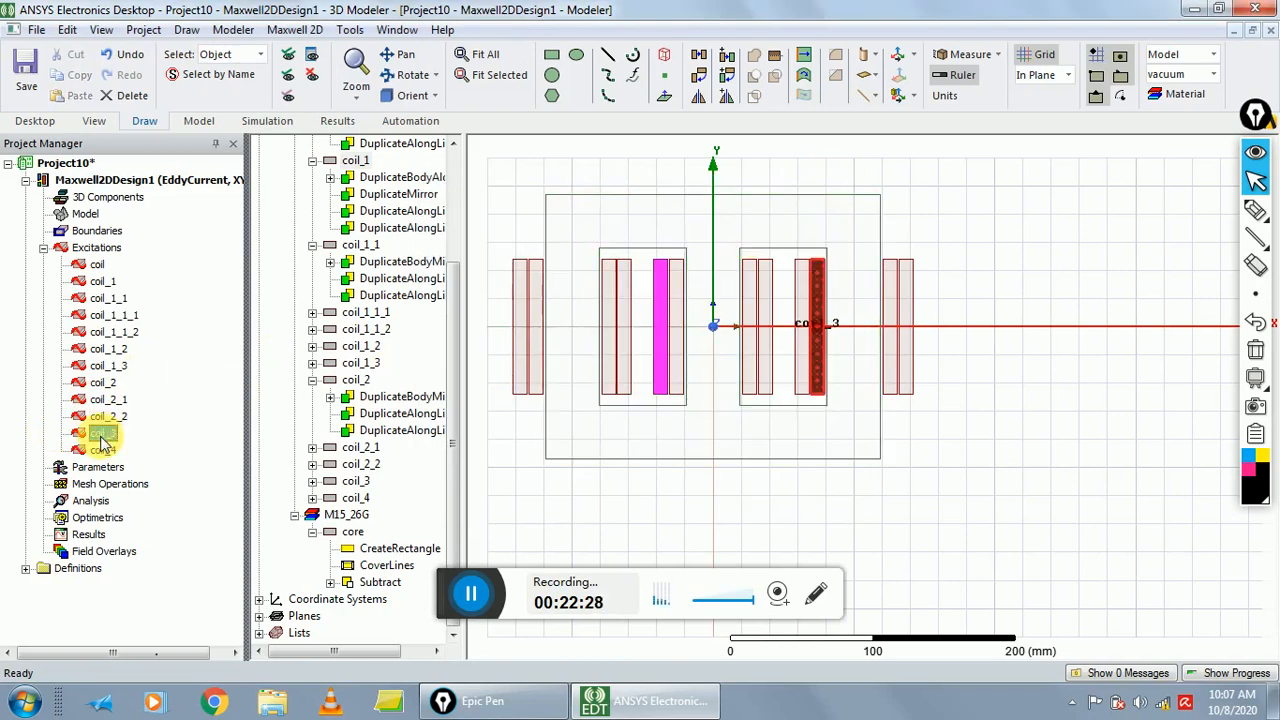
double_click(102, 436)
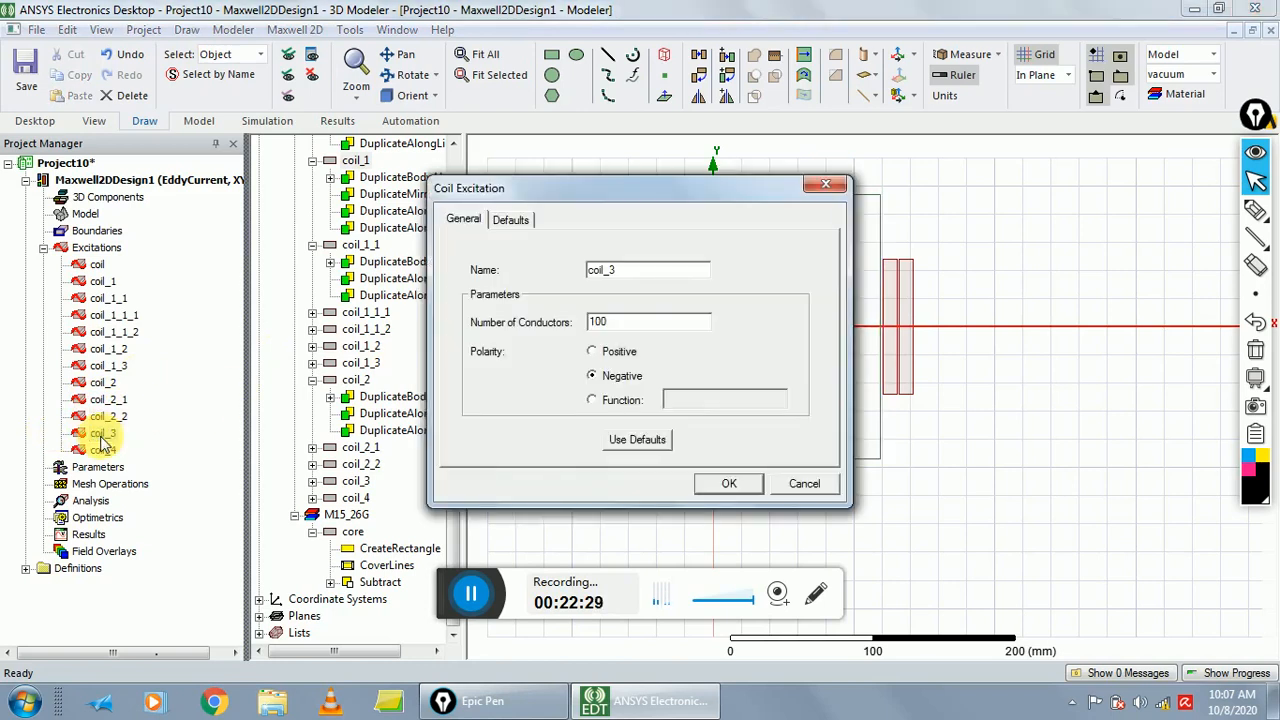
click(815, 186)
click(98, 452)
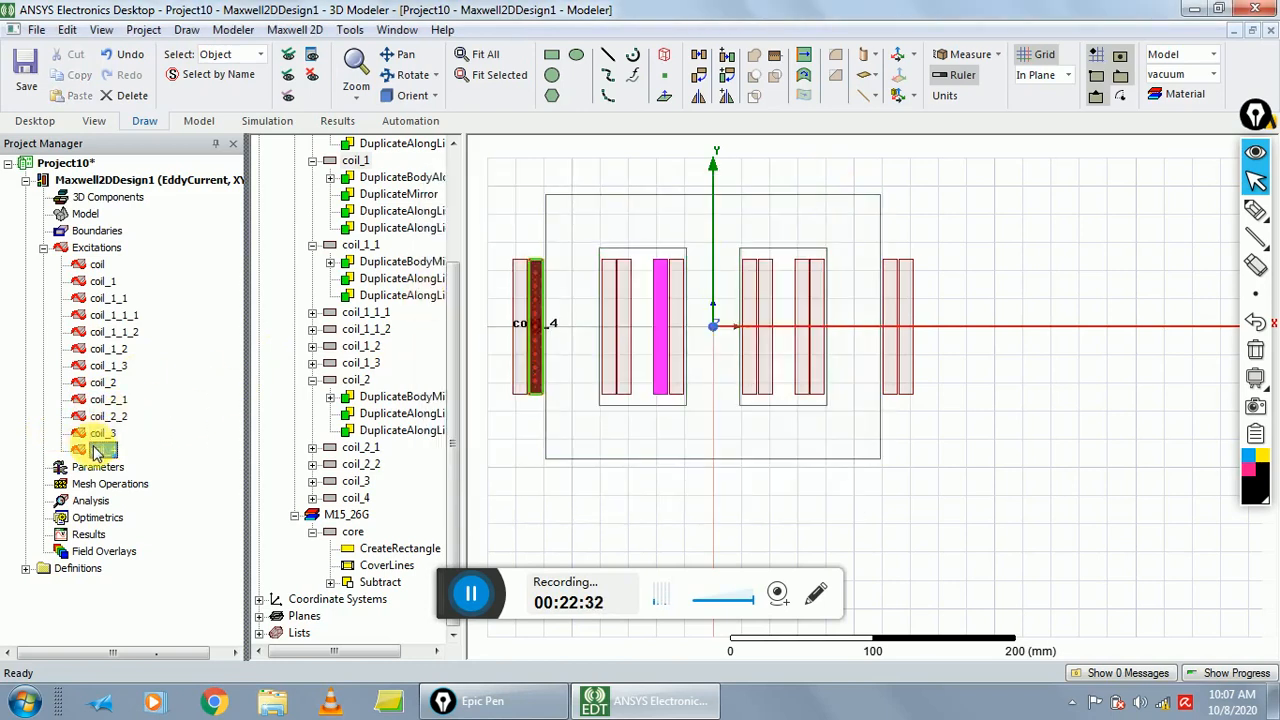
double_click(98, 452)
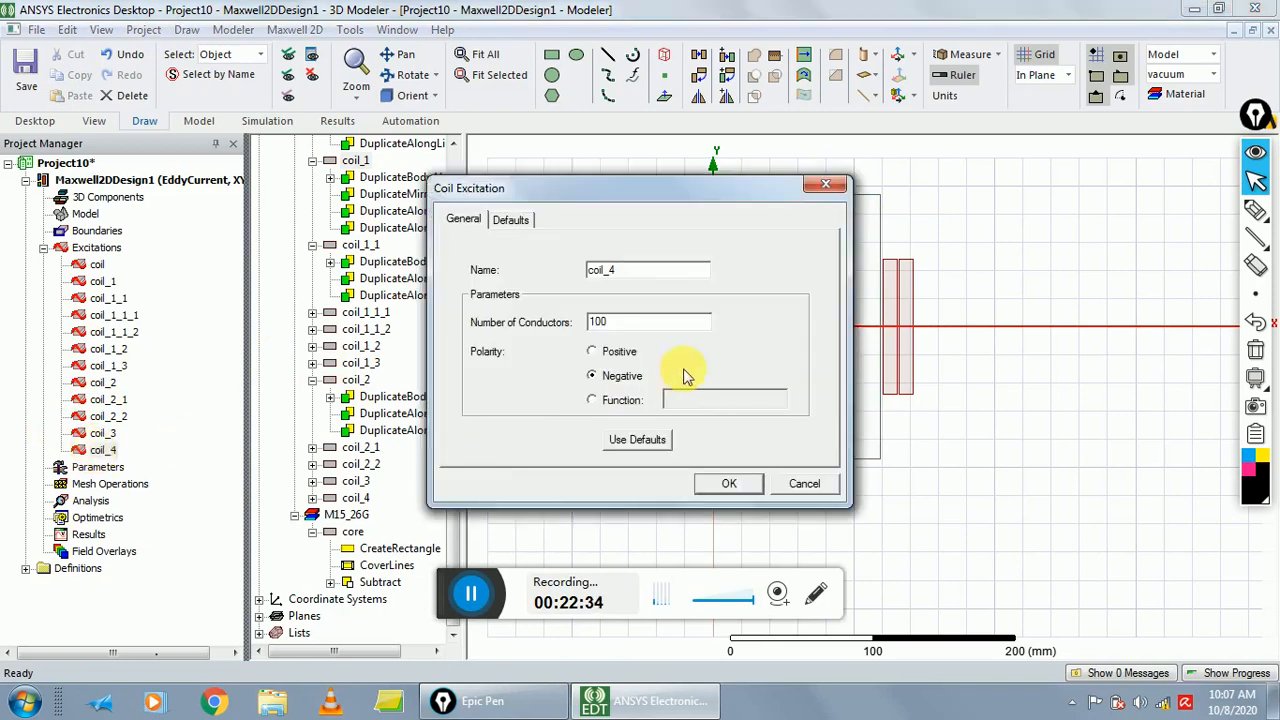
click(822, 184)
- Start adding a winding to the design's Excitations and name it Pri_A
click(1028, 290)
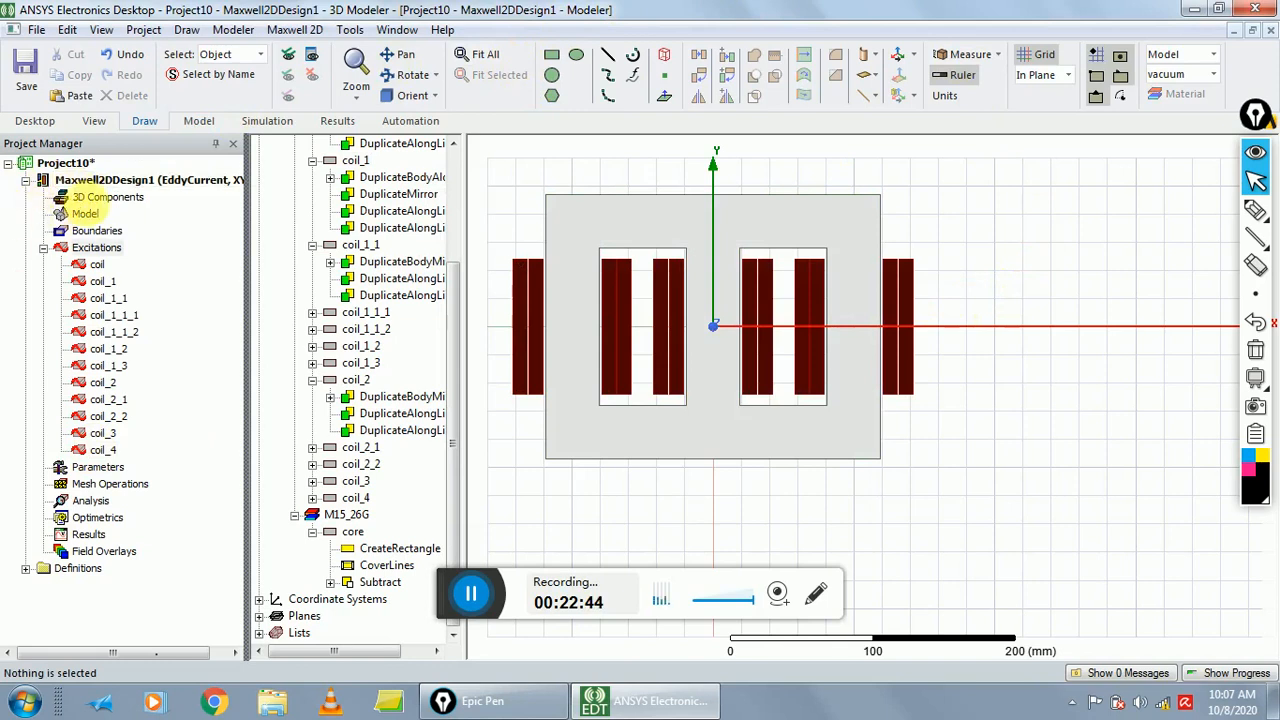
right_click(95, 247)
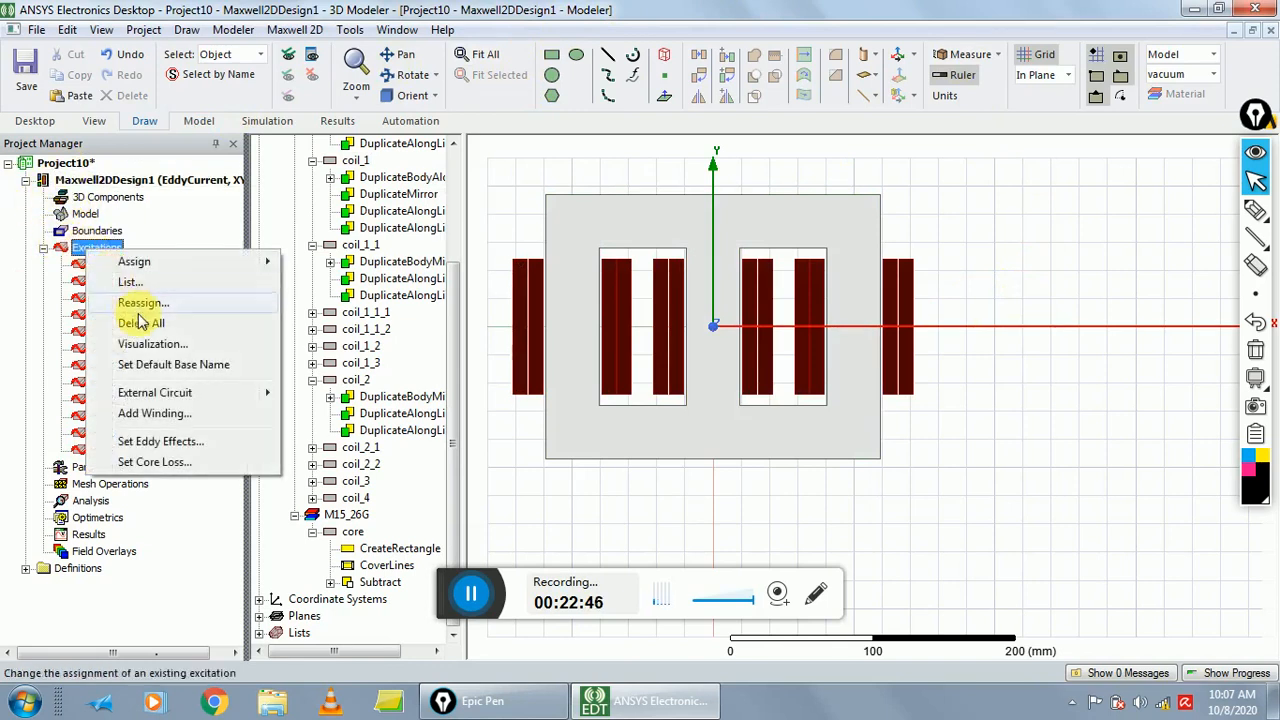
click(150, 413)
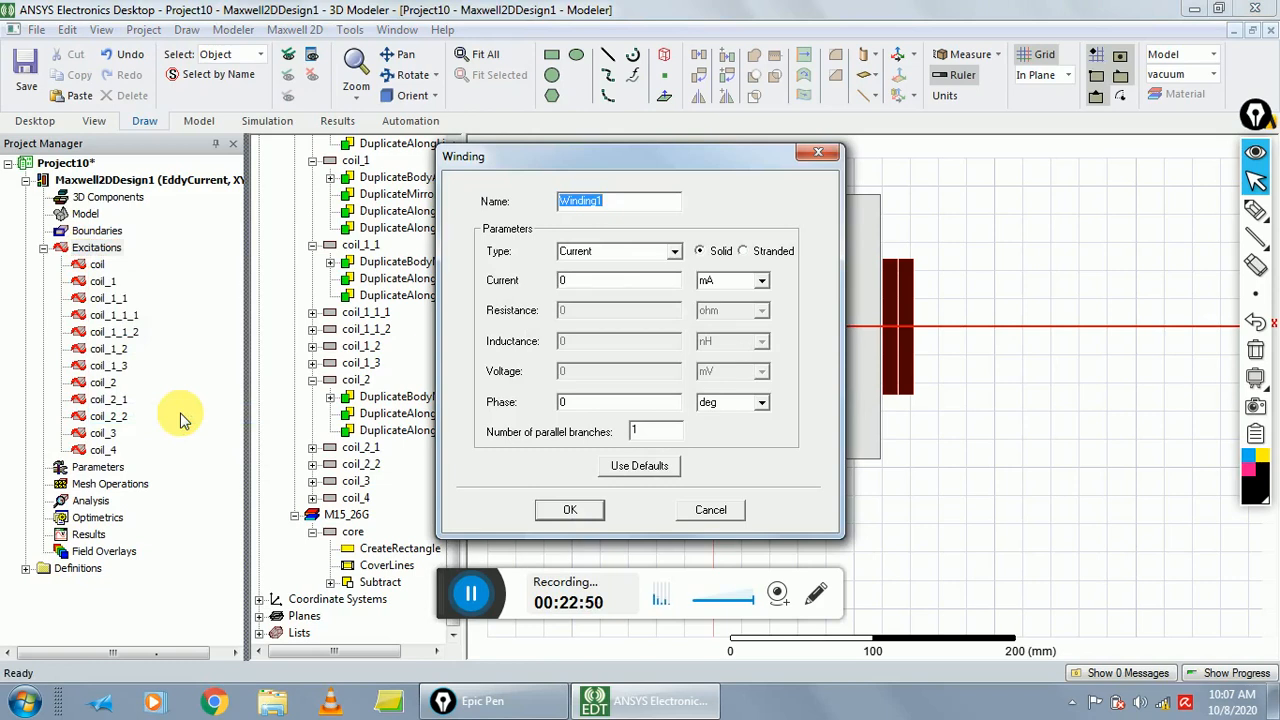
text(Pri_)
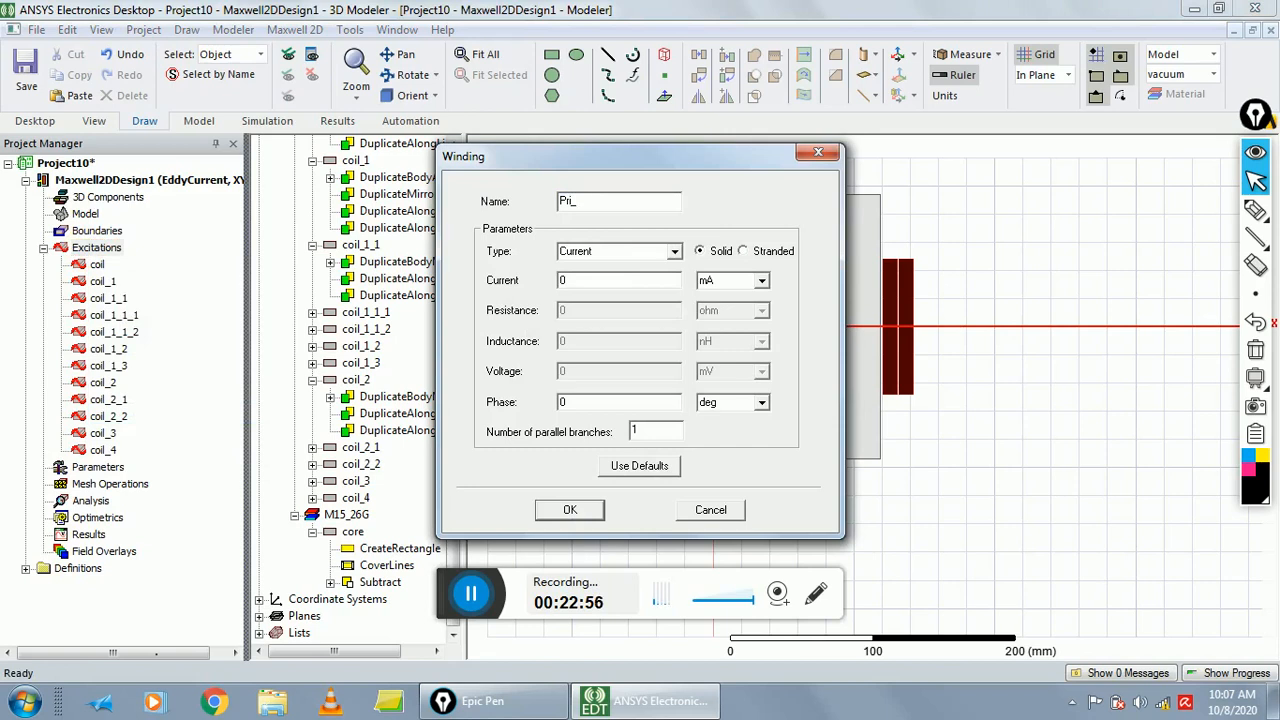
text(A)
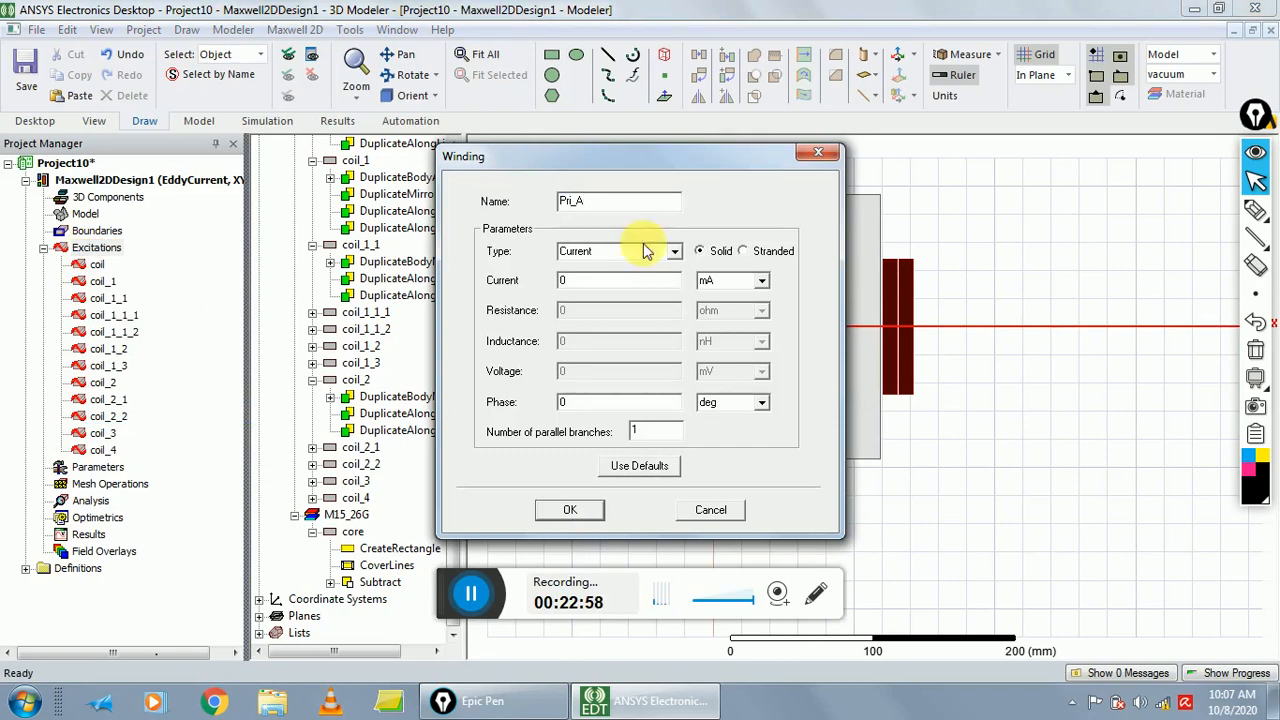
drag(640, 201, 503, 204)
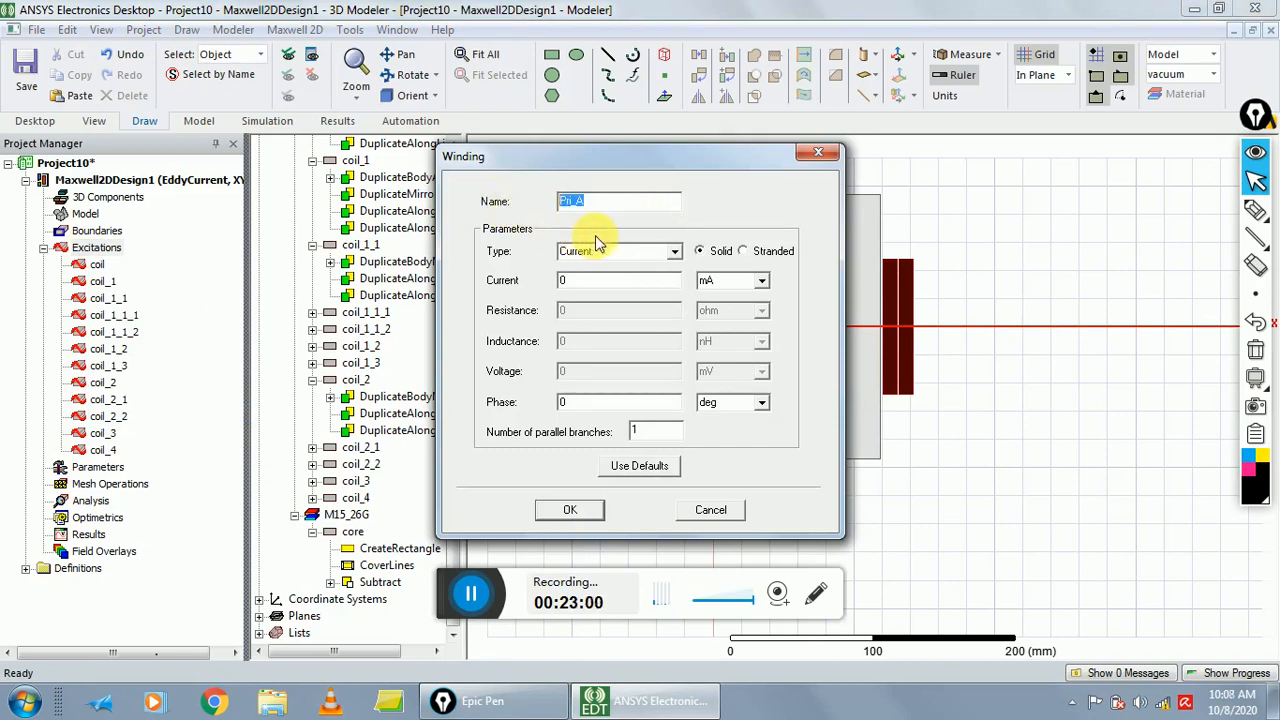
- Set the Pri_A winding's type to Voltage and its conductors to Stranded
click(650, 251)
click(655, 293)
click(668, 251)
click(650, 281)
click(742, 251)
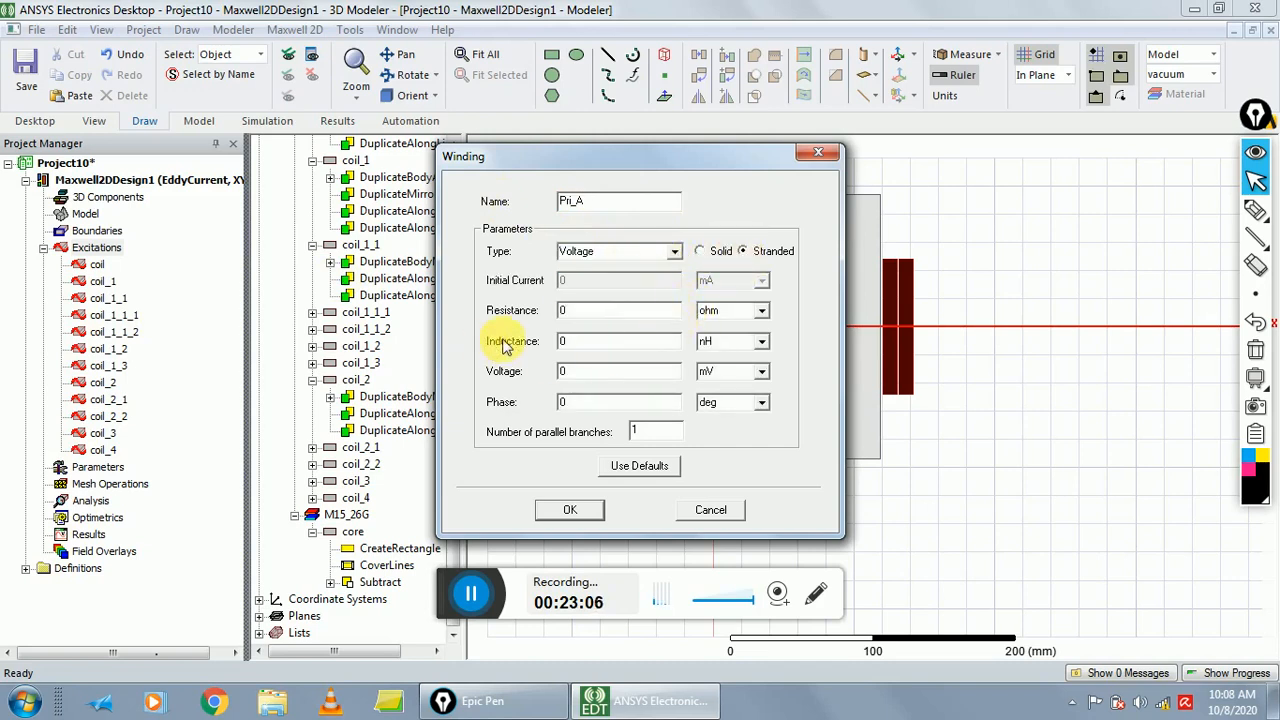
- Set the Pri_A winding's resistance to 2.2 ohm and its voltage to 54 V, and create the winding
double_click(565, 310)
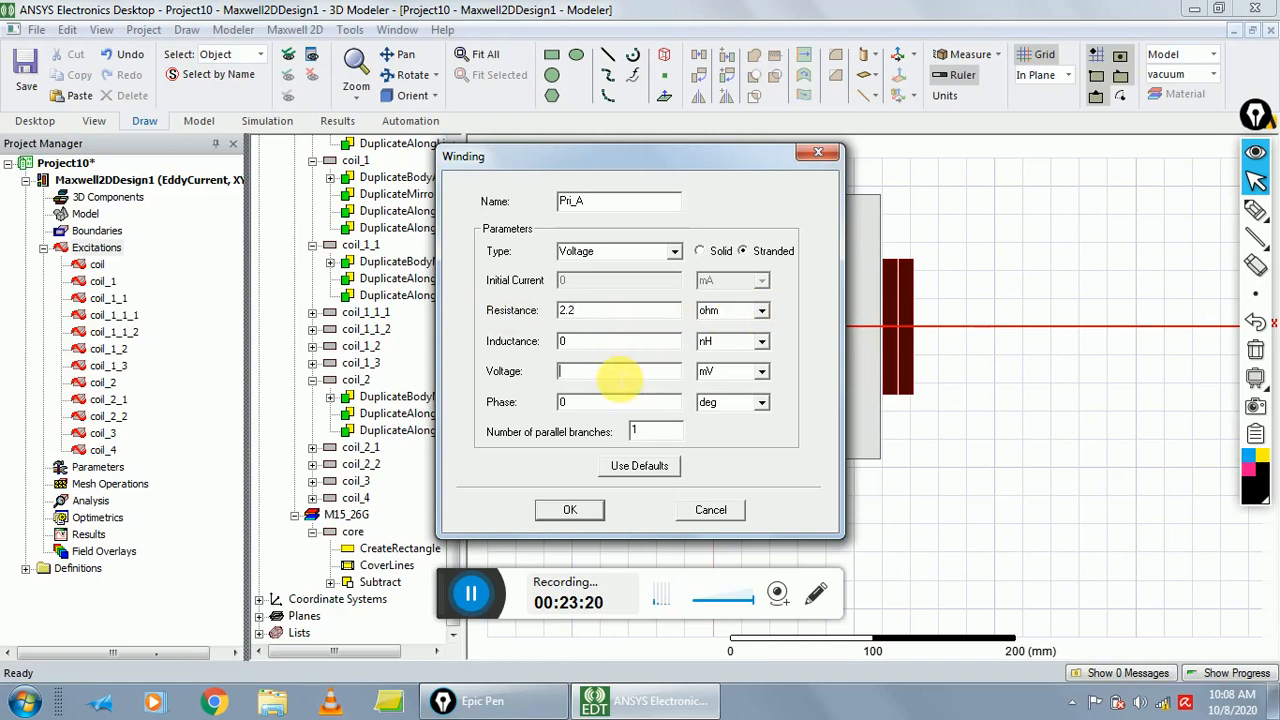
text(54)
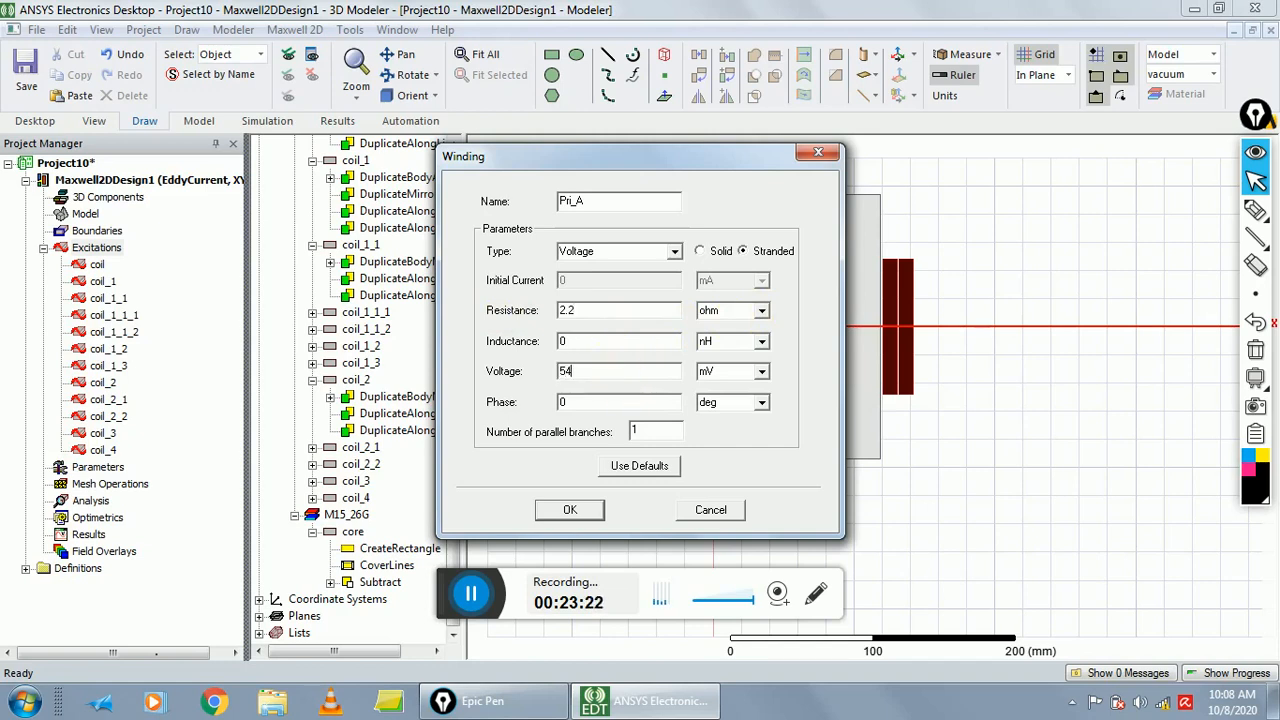
click(761, 371)
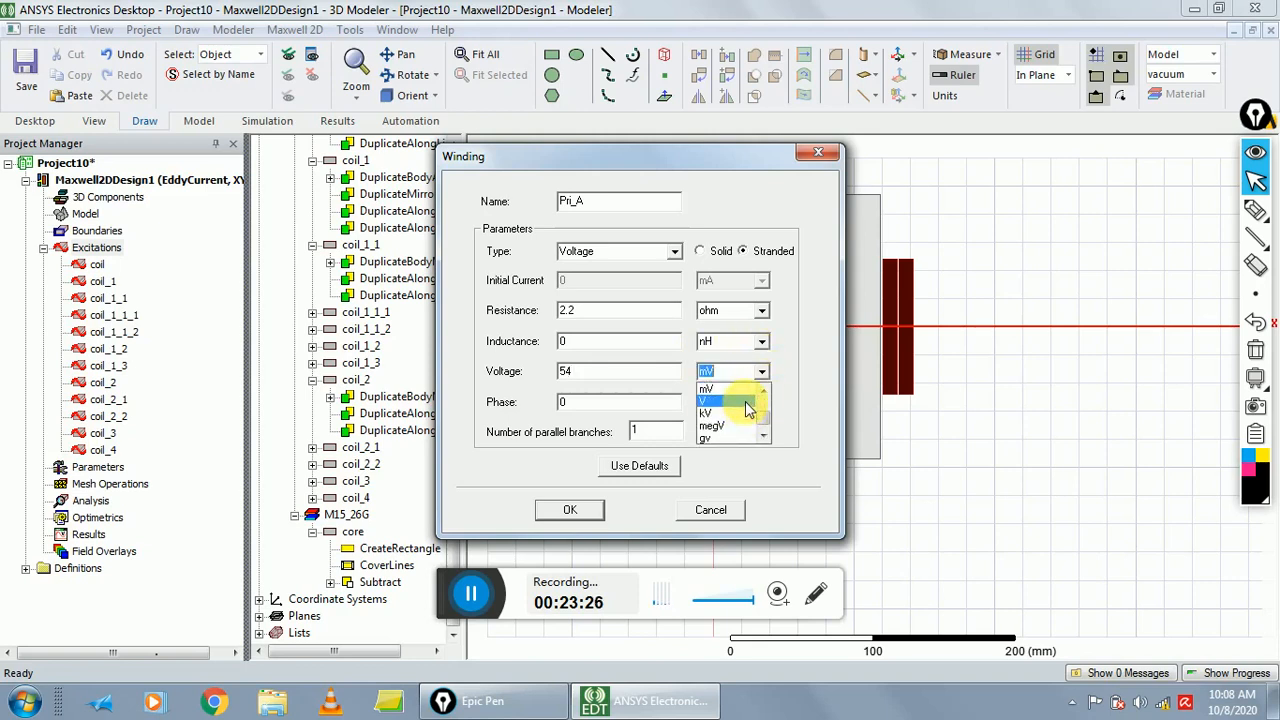
click(740, 401)
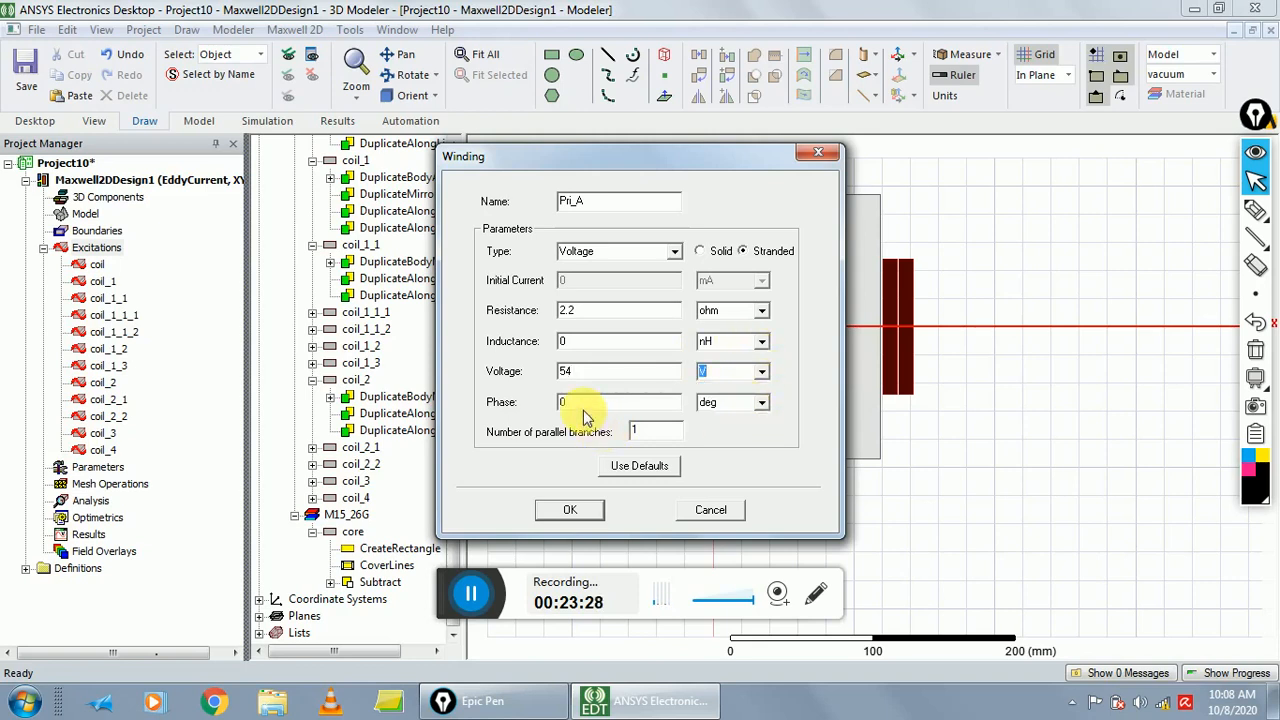
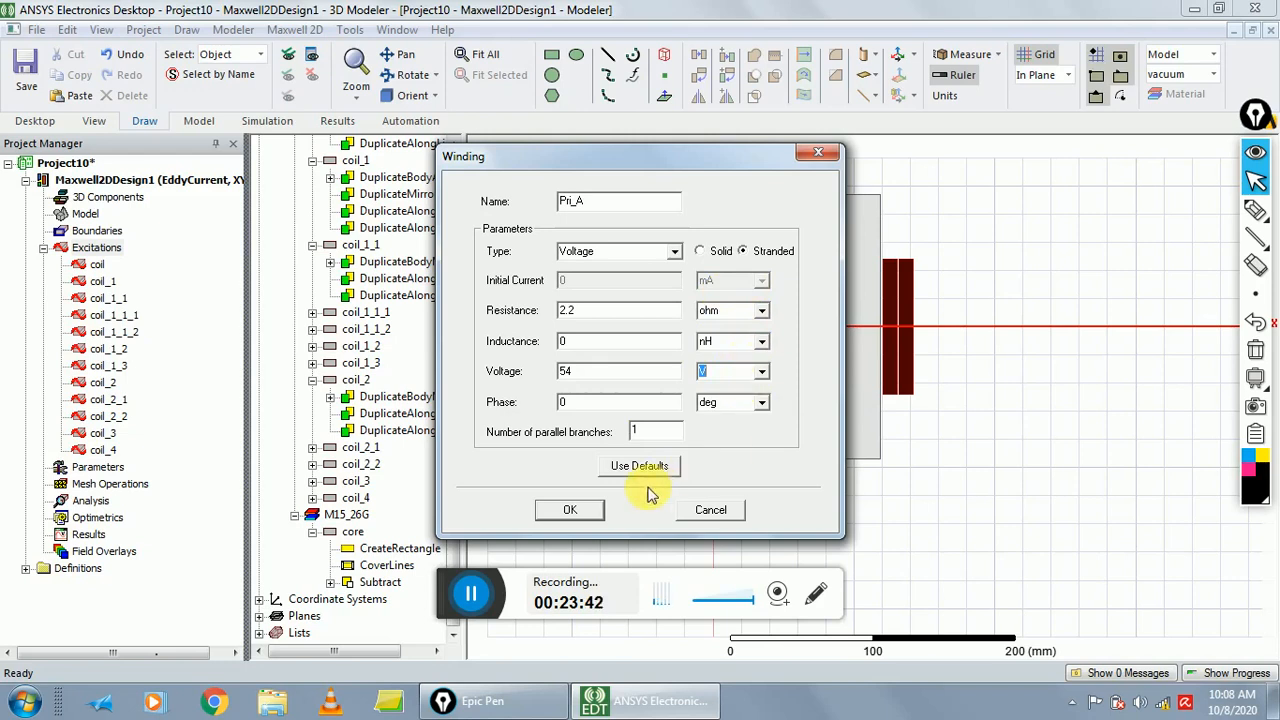
click(572, 510)
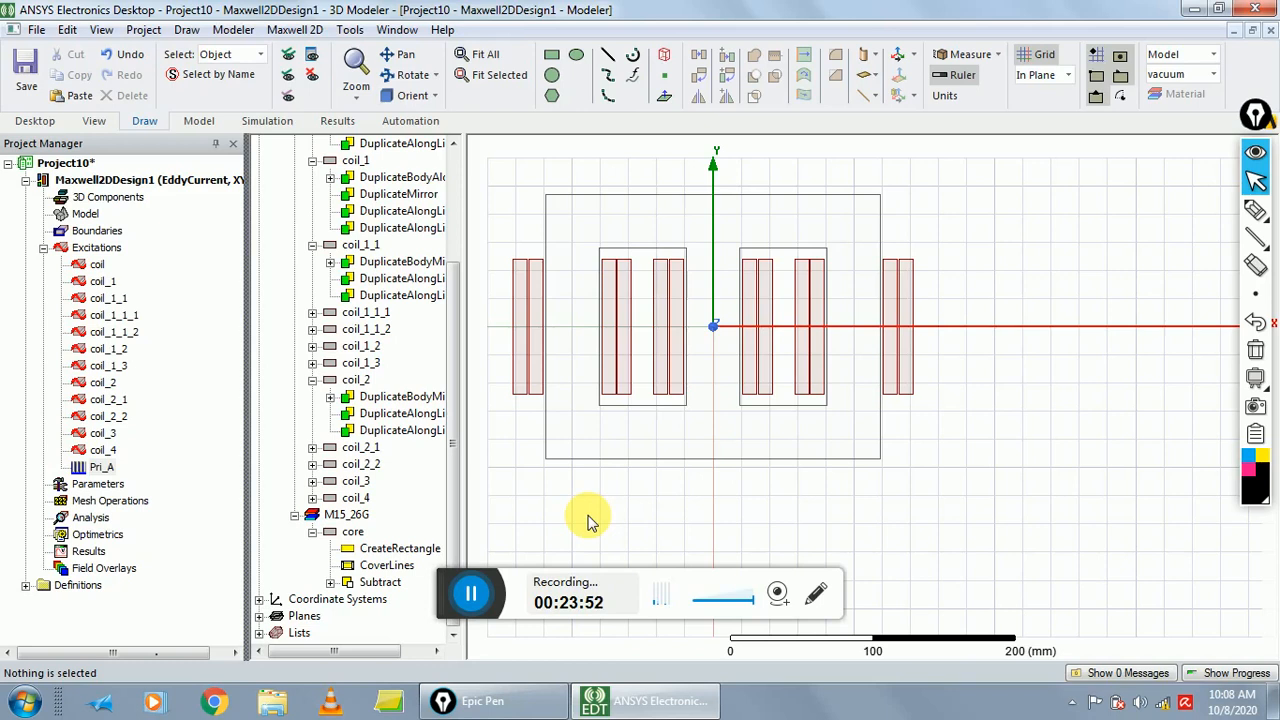
- Start adding a second winding to the Excitations named Pri_B, with type Voltage and Stranded conductors
right_click(98, 252)
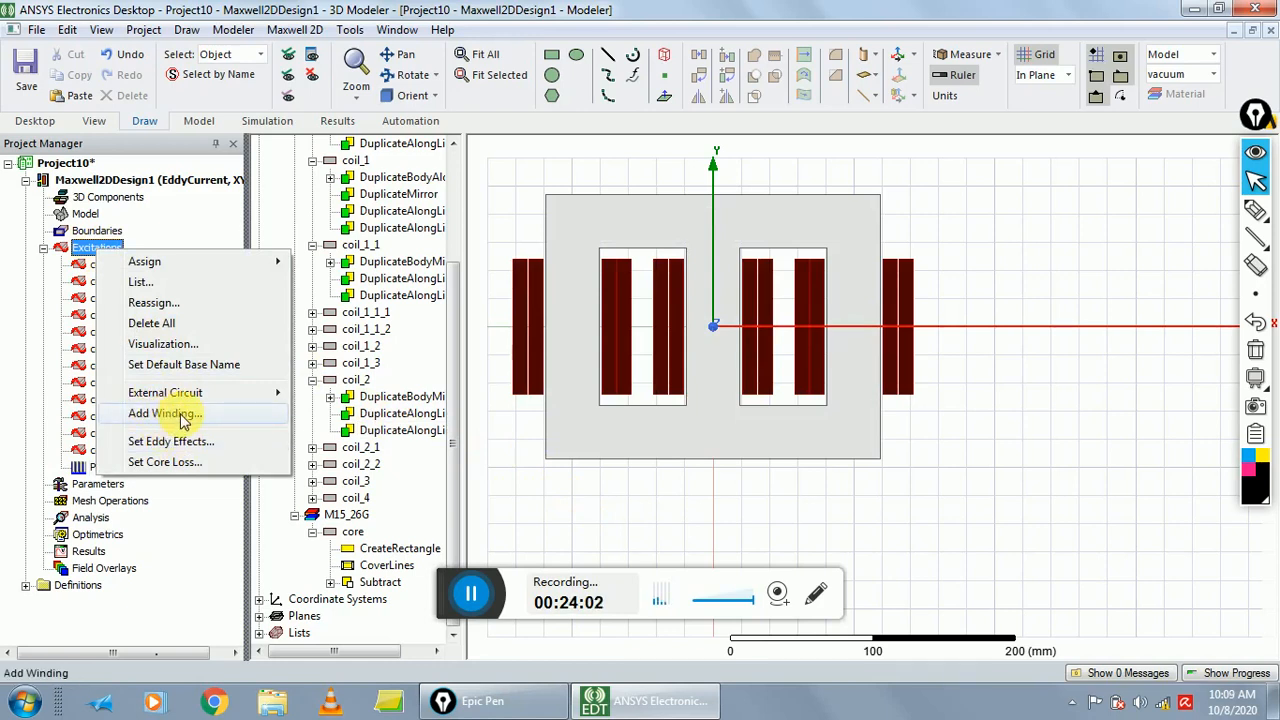
click(175, 415)
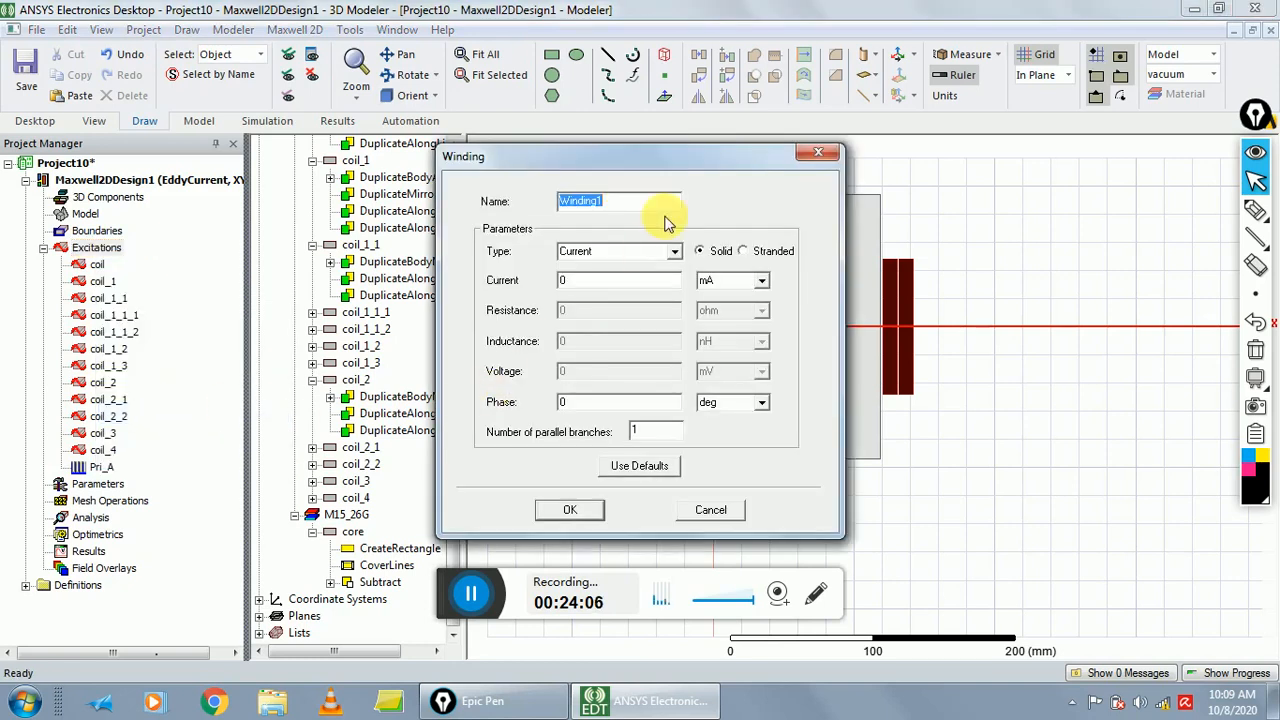
text(Pri_AB)
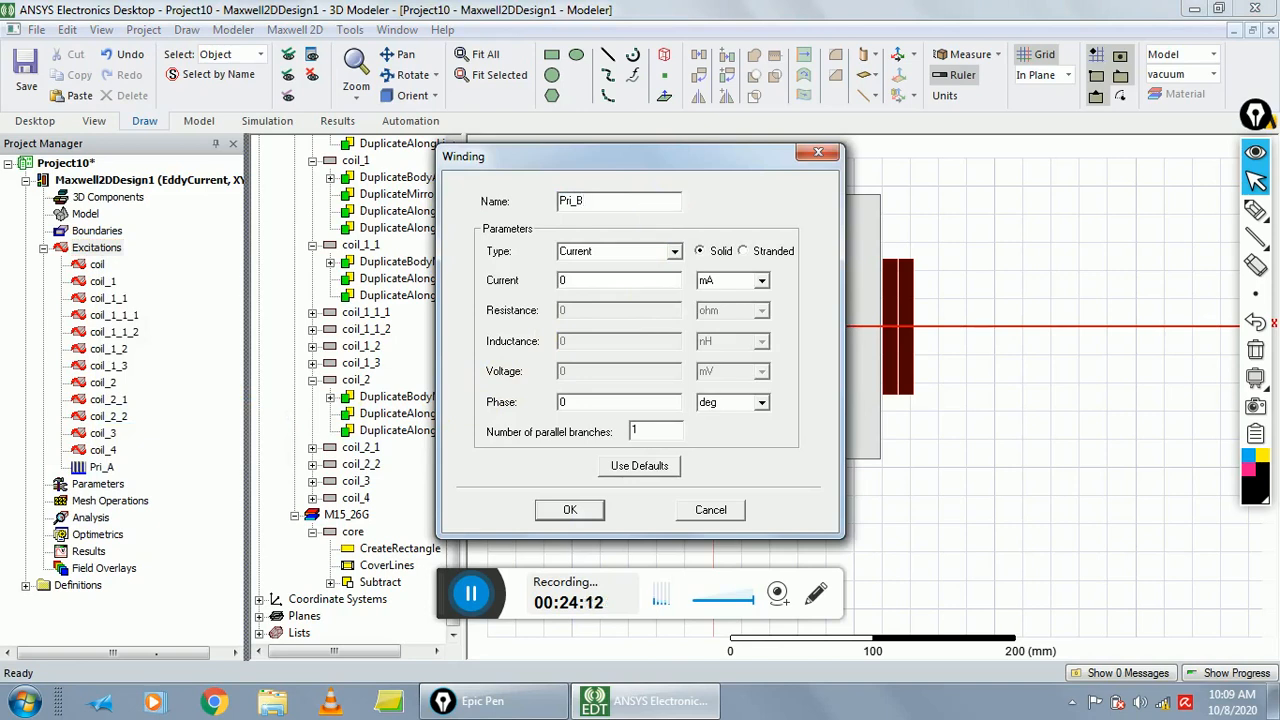
click(674, 251)
click(641, 281)
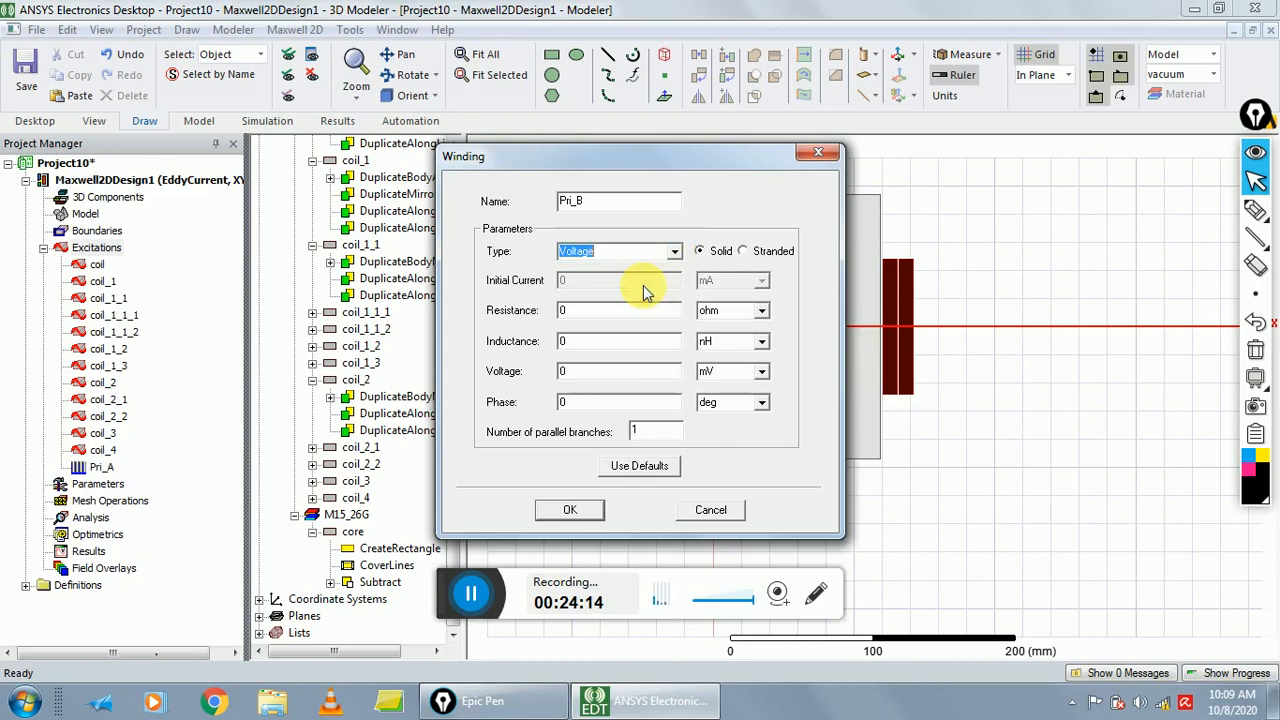
click(743, 251)
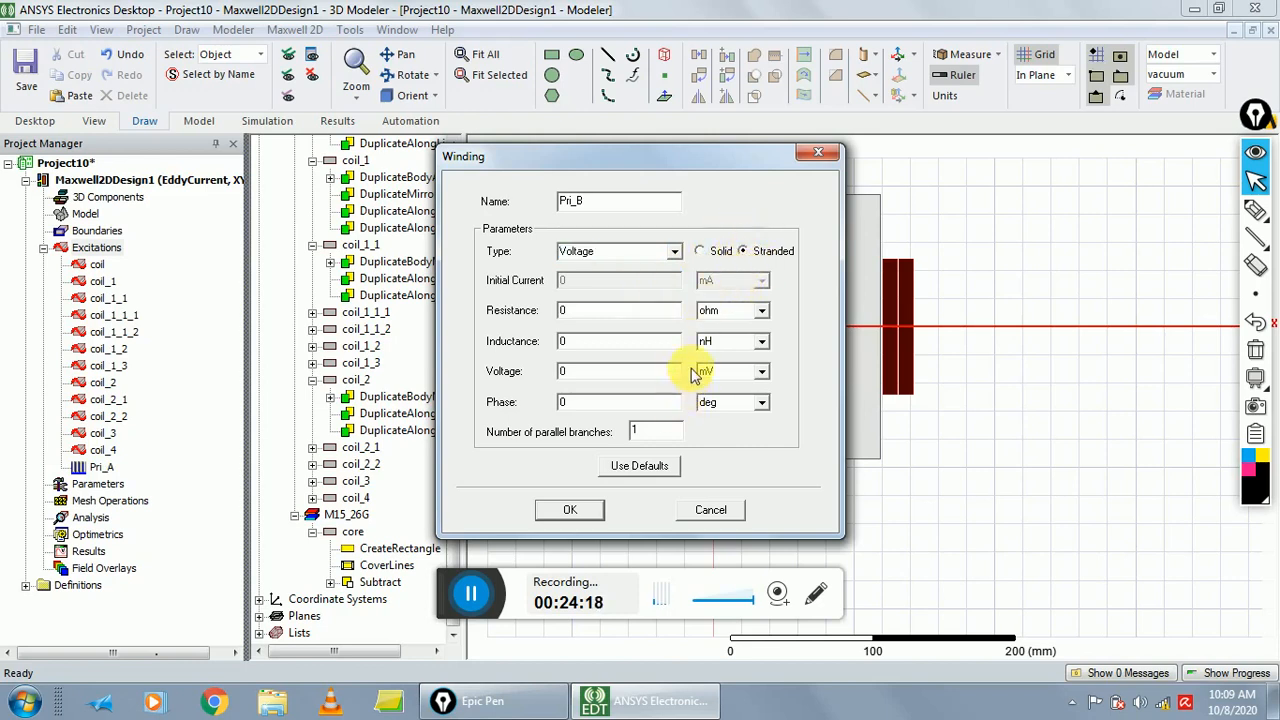
- Set the Pri_B winding's voltage to 54 V and its resistance to 2.1 ohm, and create the winding
double_click(562, 371)
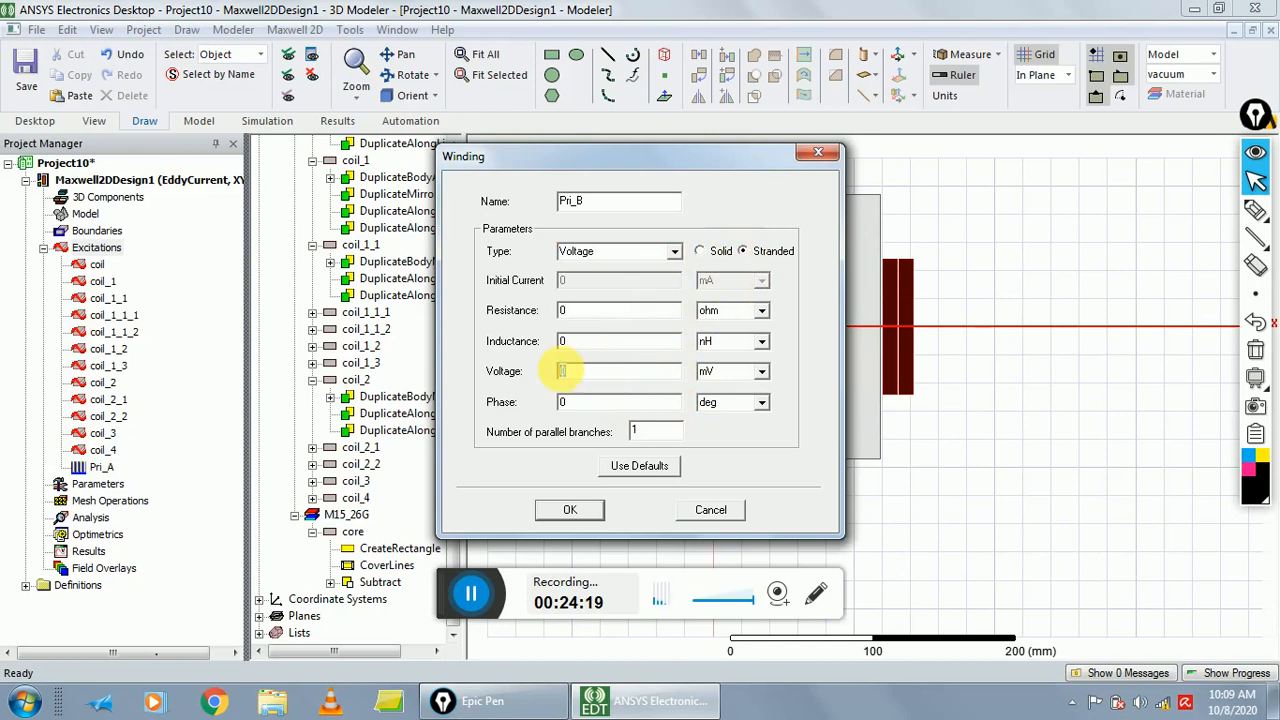
text(54)
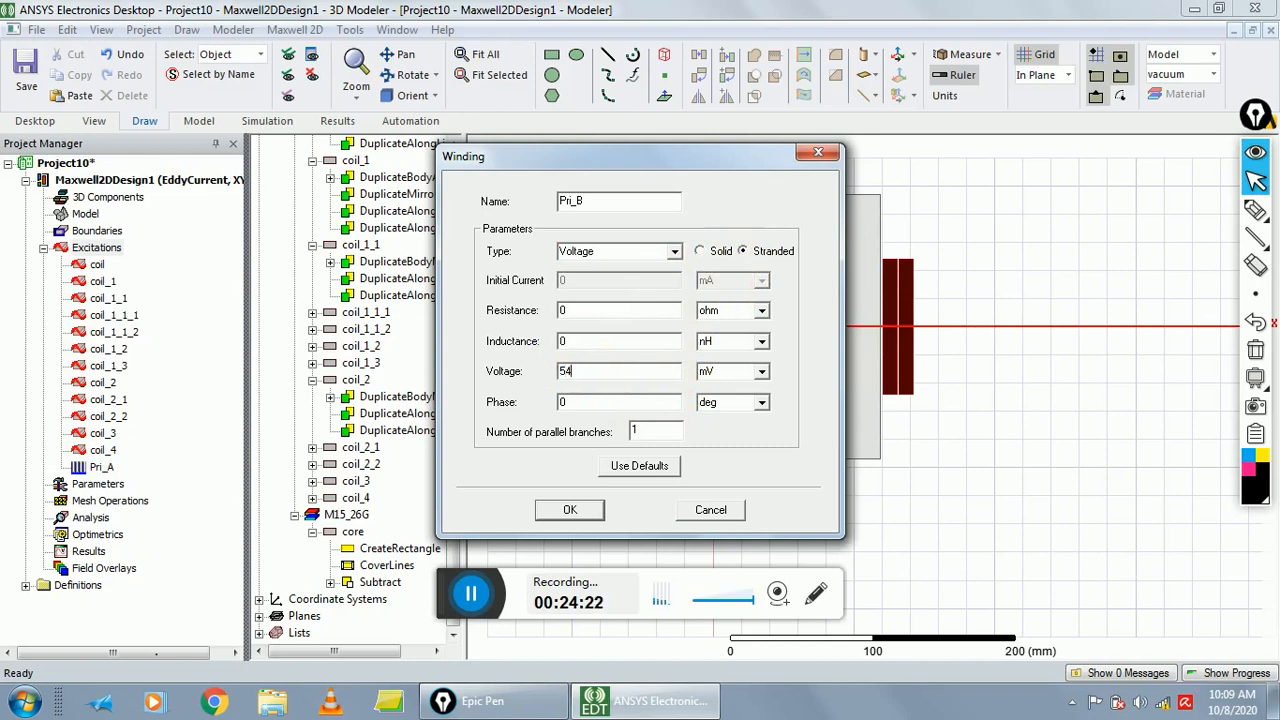
click(761, 371)
click(744, 402)
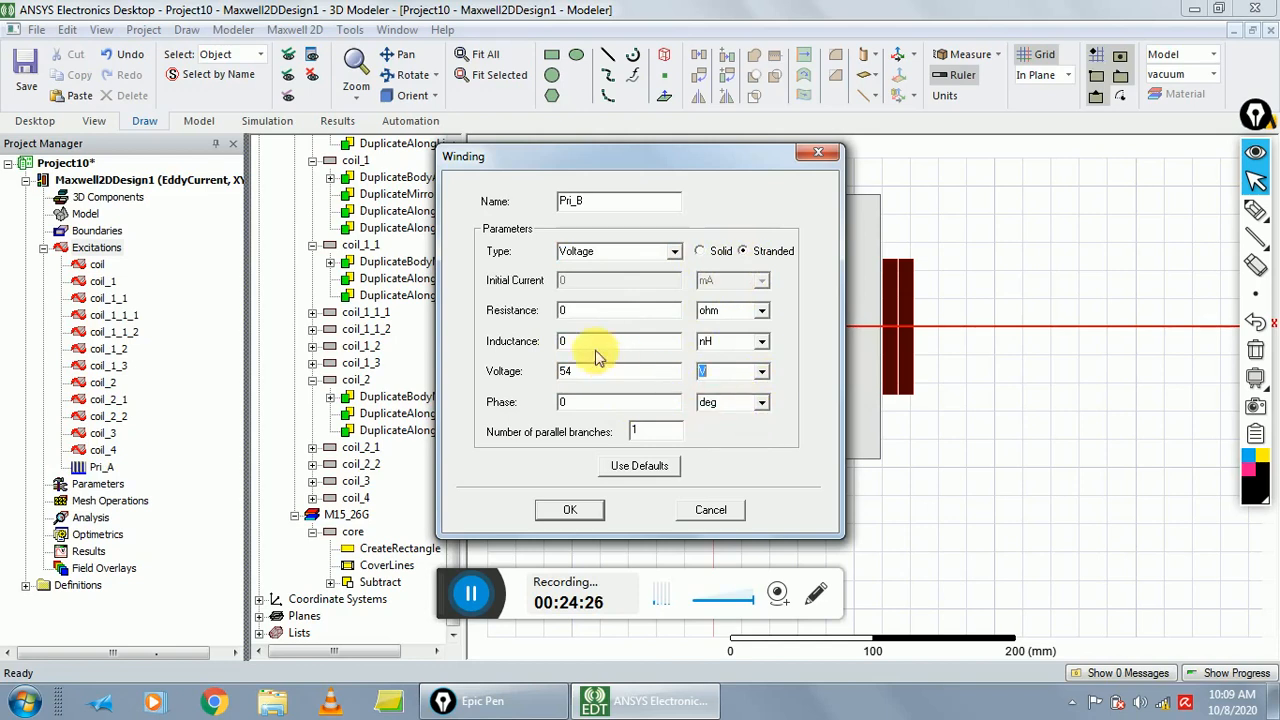
click(603, 313)
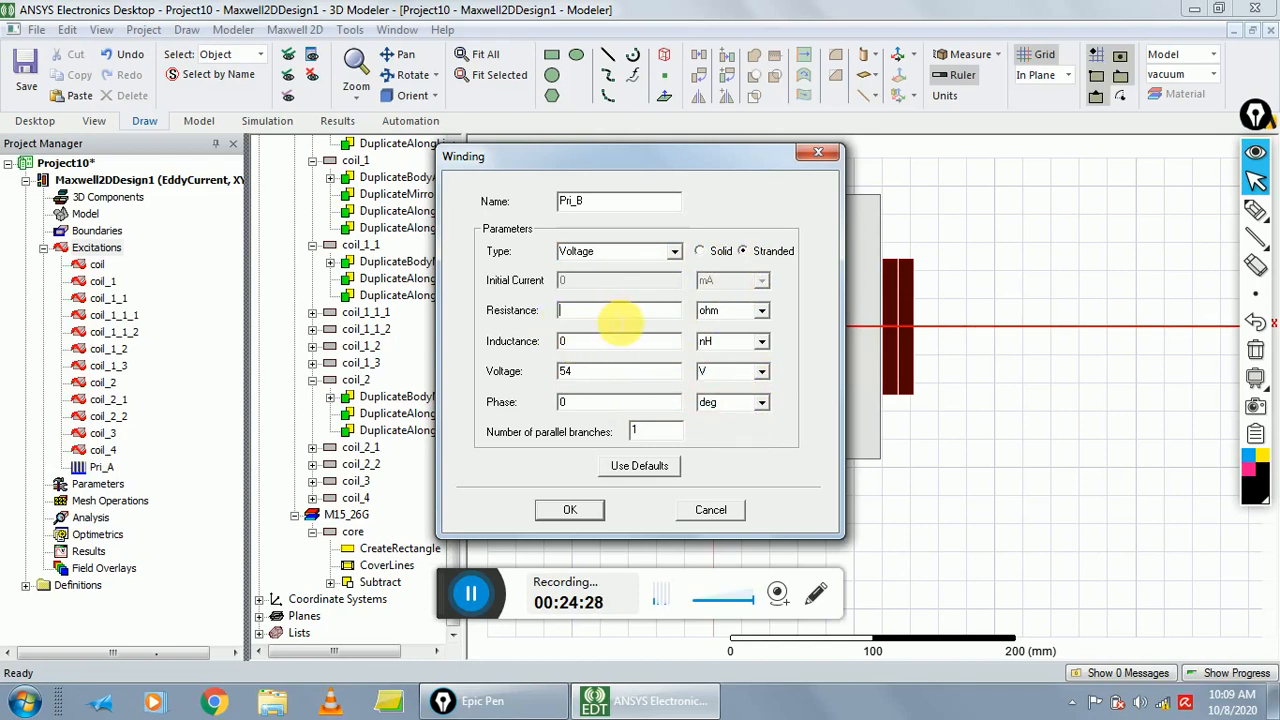
text(2.1)
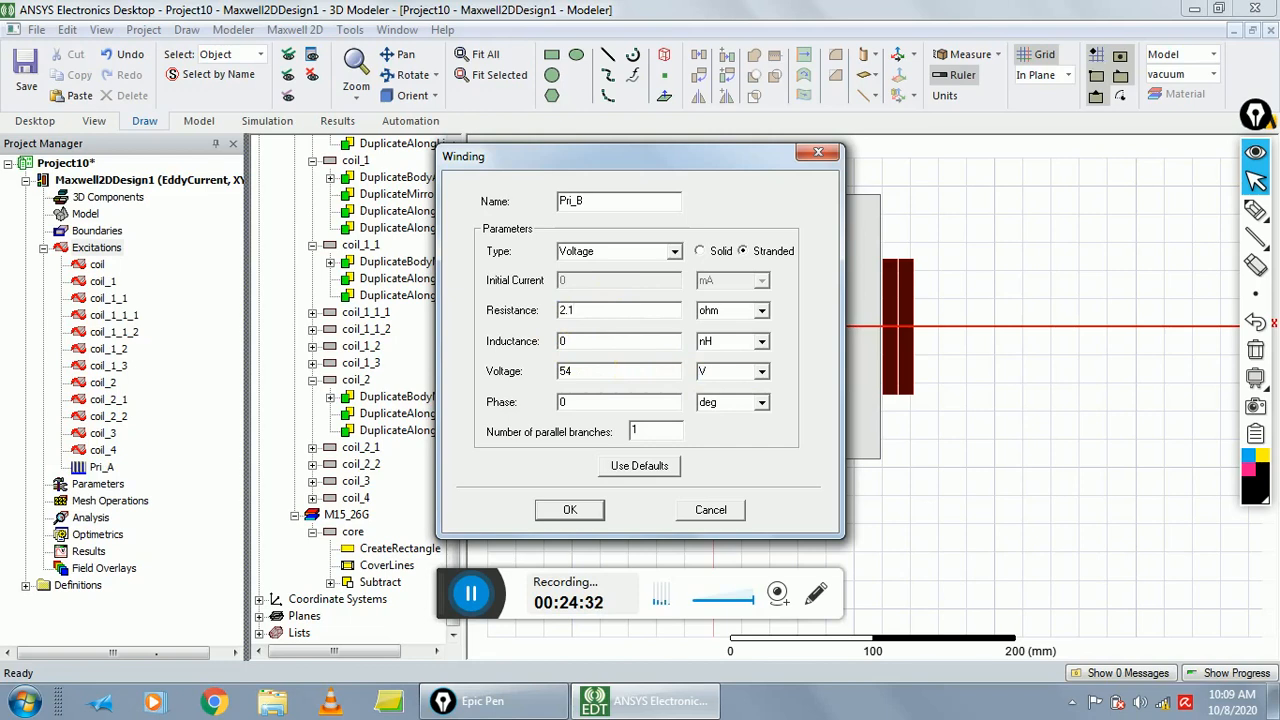
click(585, 513)
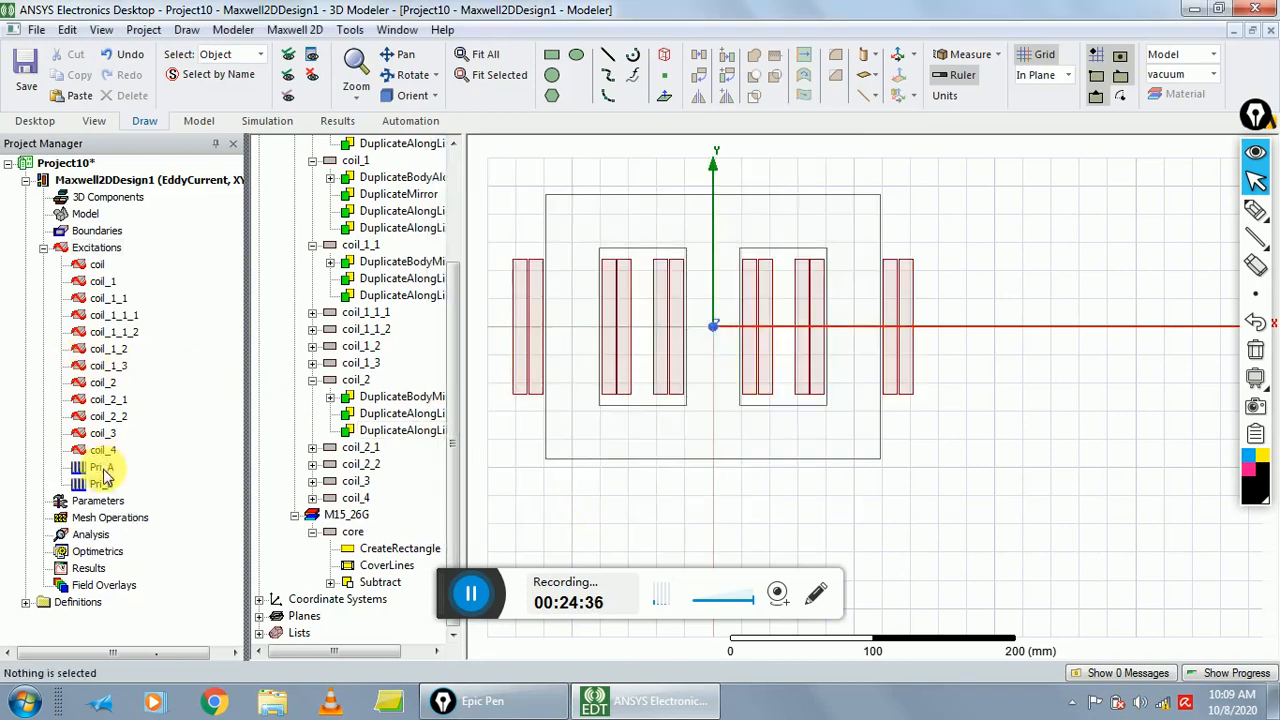
- Check the Pri_A winding's resistance and voltage settings without changing them
double_click(101, 467)
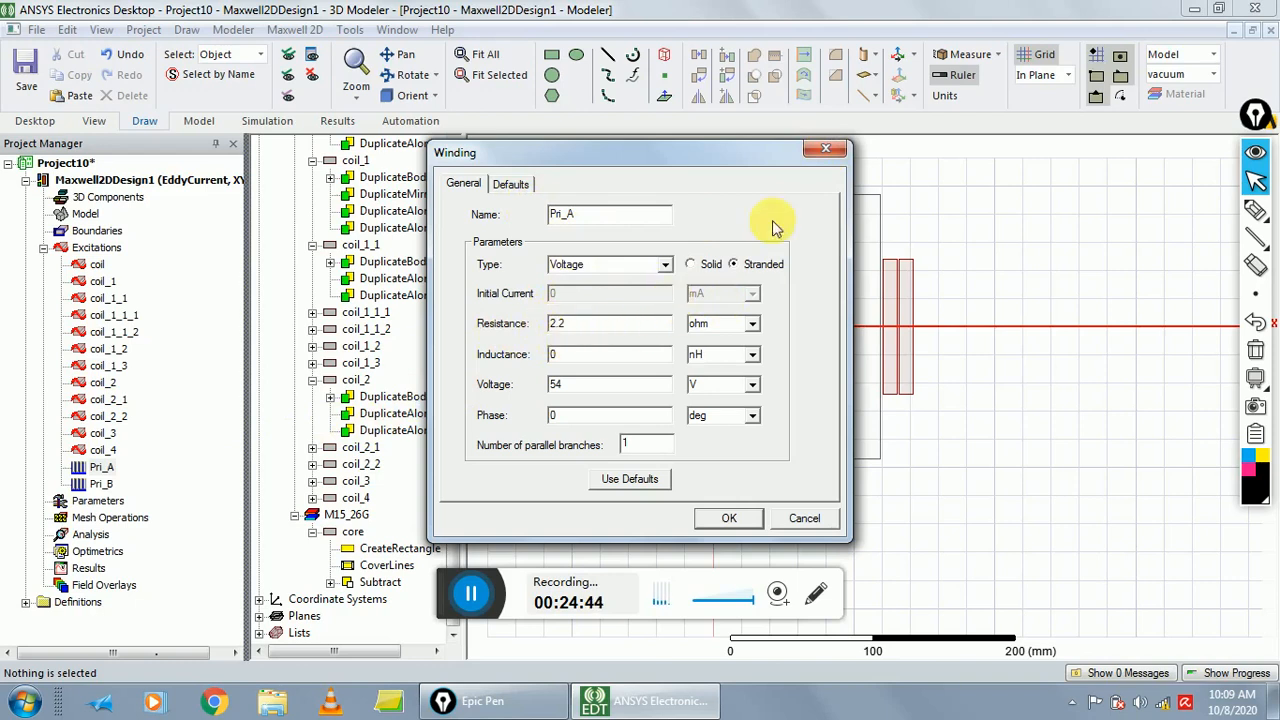
click(826, 149)
click(100, 467)
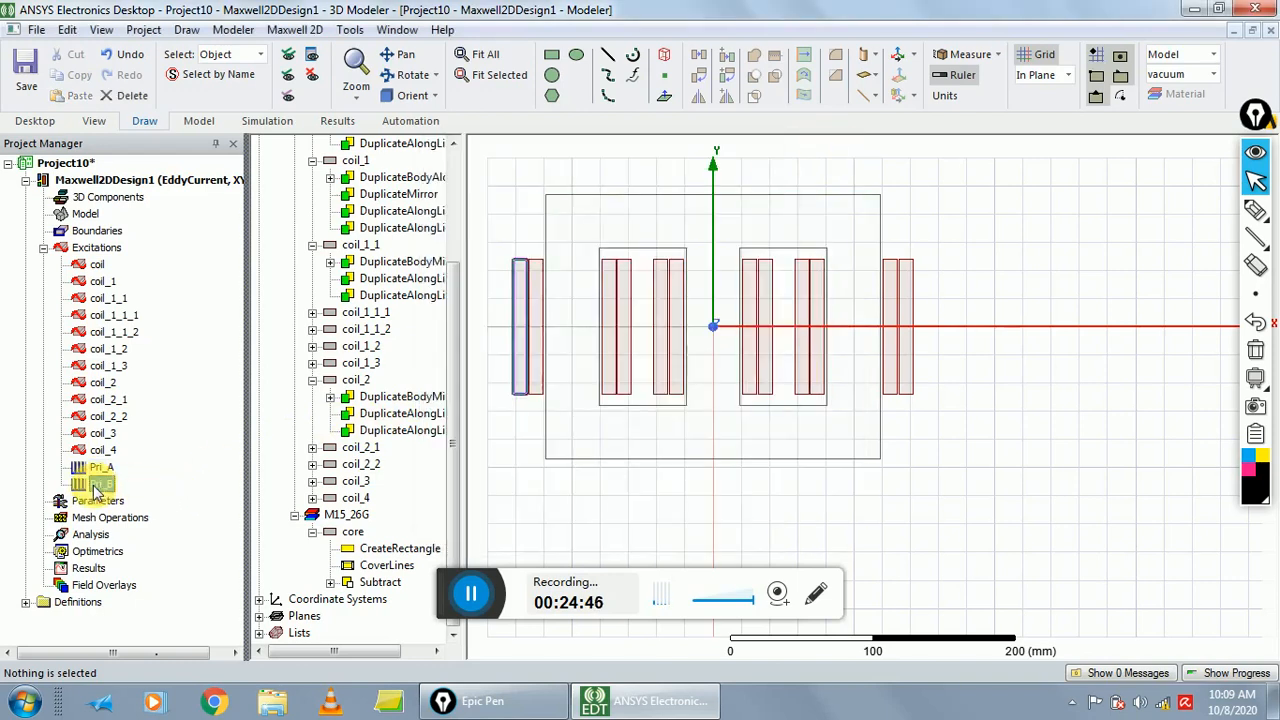
- Change the Pri_B winding's resistance to 2.2 ohm
double_click(100, 484)
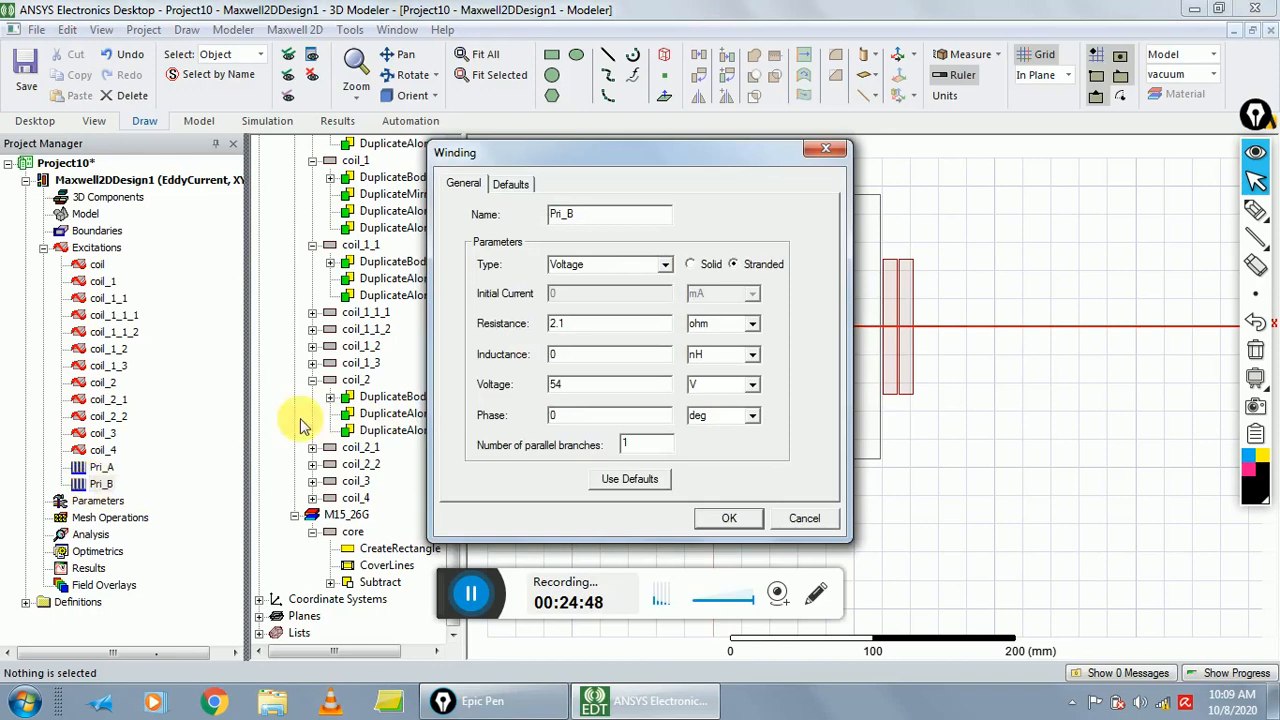
click(583, 324)
key(BackSpace)
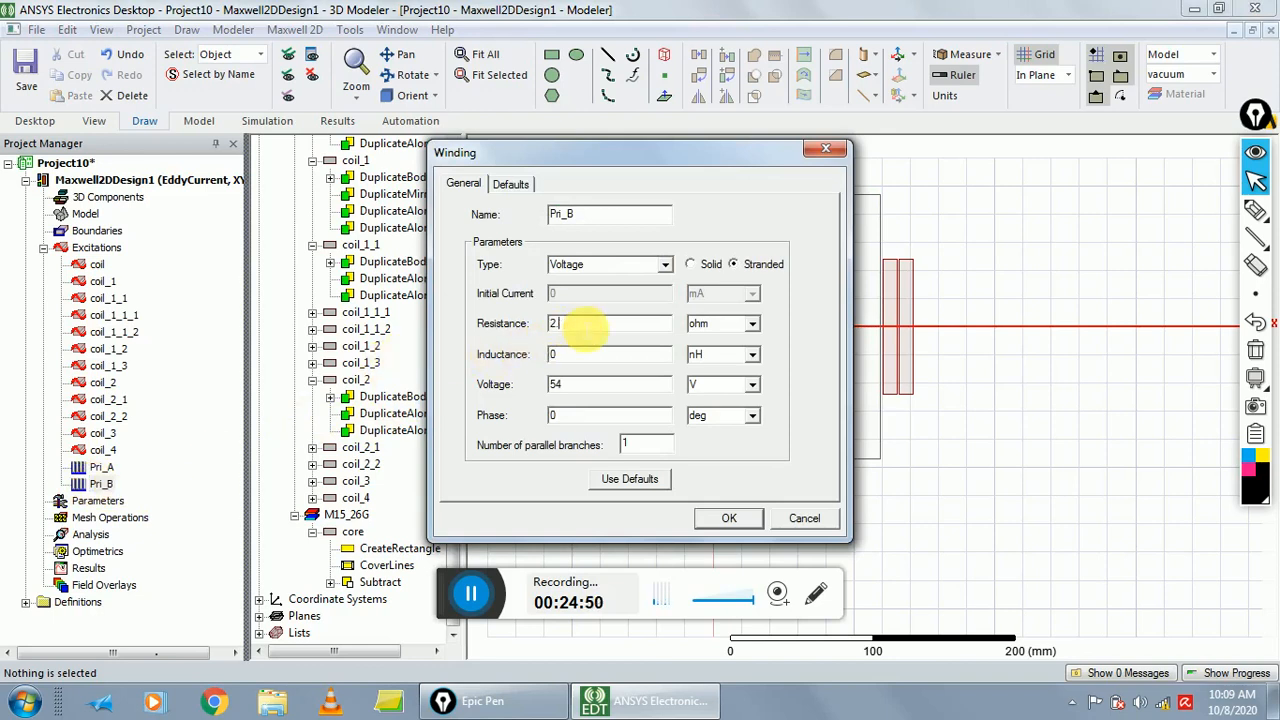
text(2)
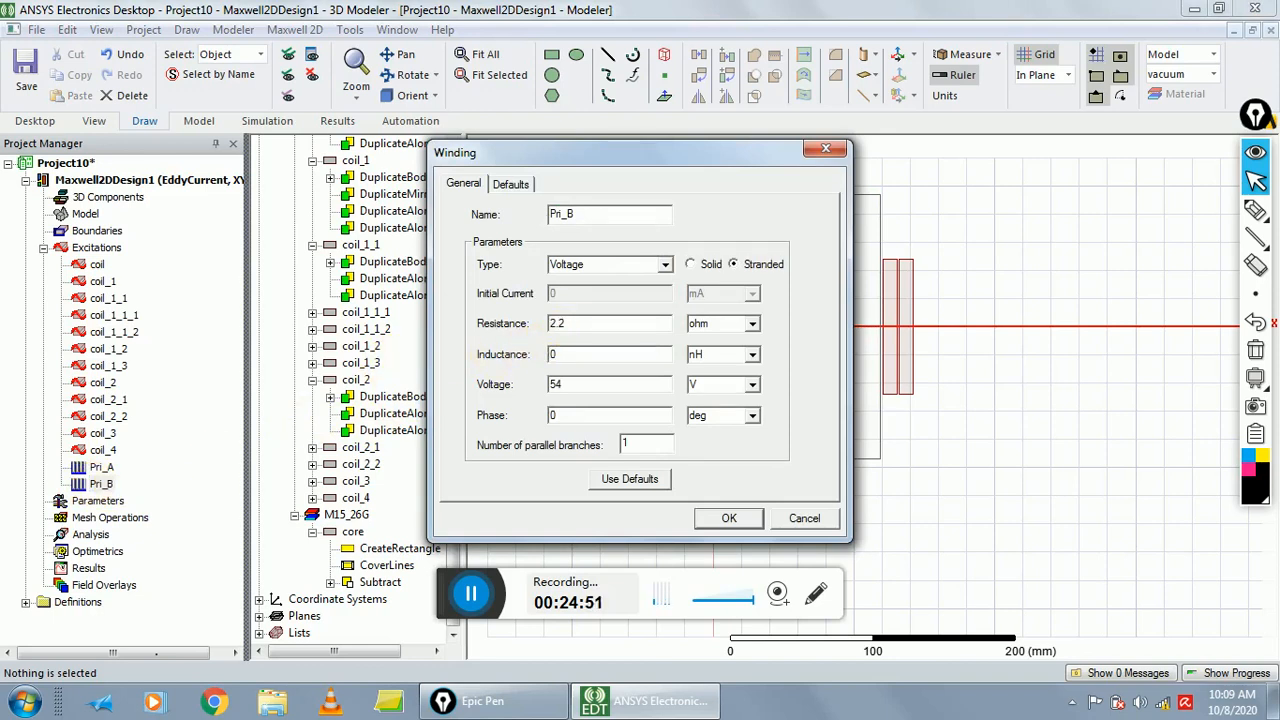
click(729, 518)
- Compare the parameters of the Pri_A and Pri_B windings, leaving both as they are
double_click(96, 467)
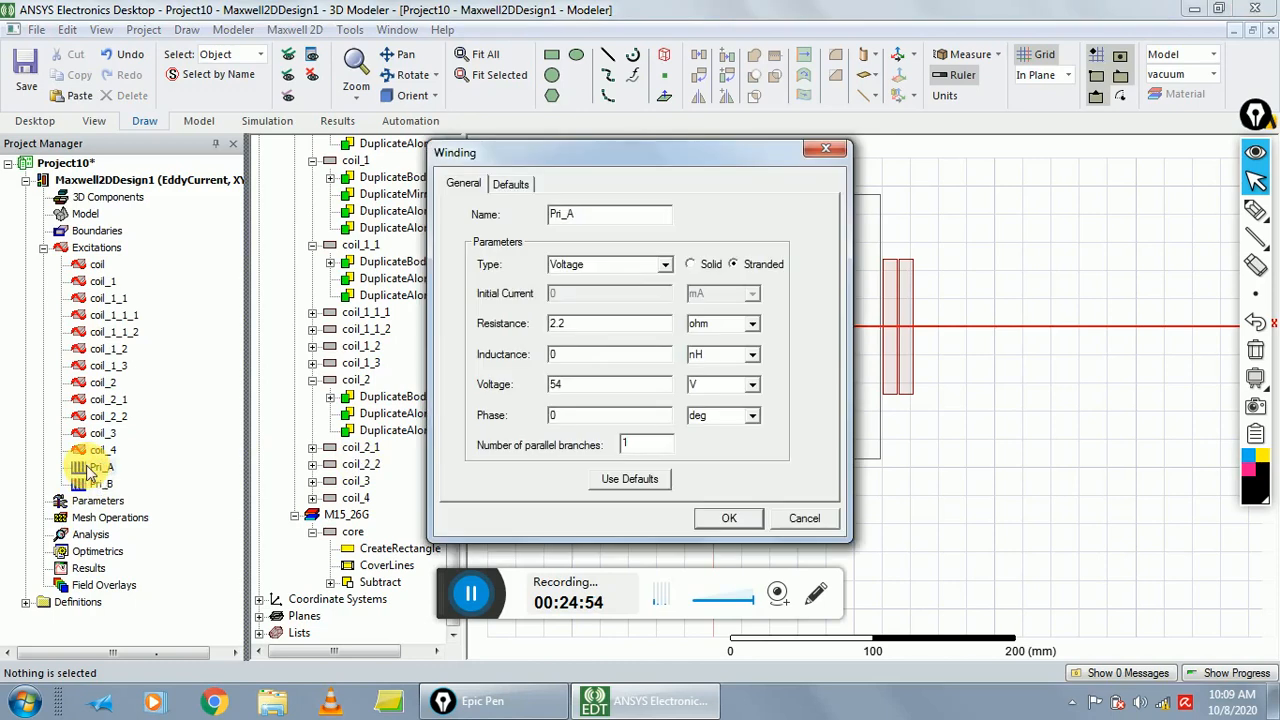
click(826, 148)
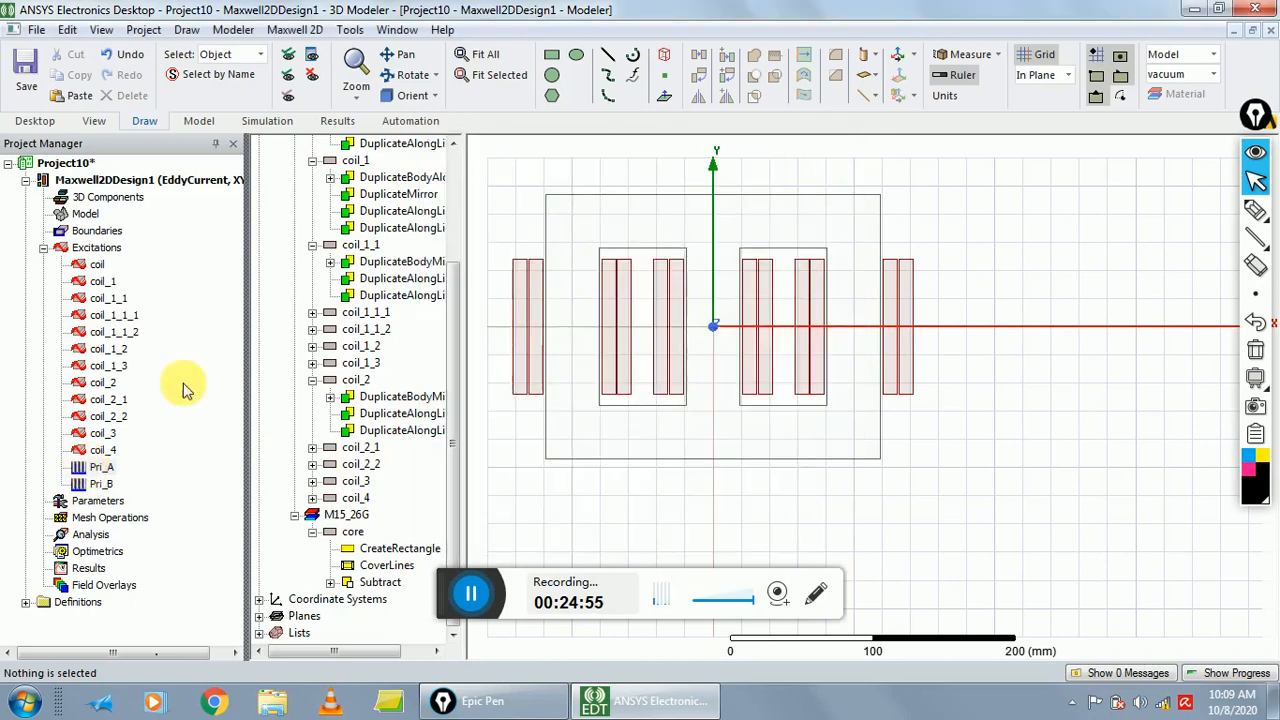
double_click(100, 484)
click(826, 149)
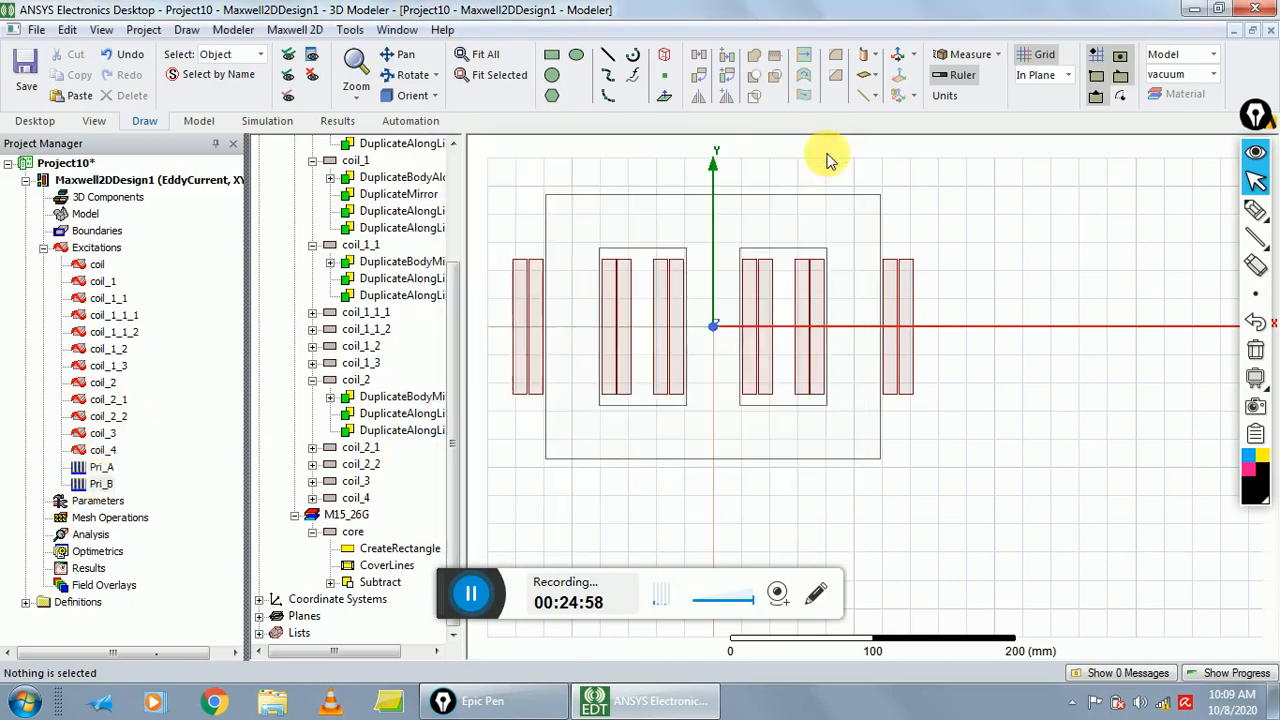
- Start adding a third winding to the Excitations named Pri_C, with type Voltage and Stranded conductors
click(105, 248)
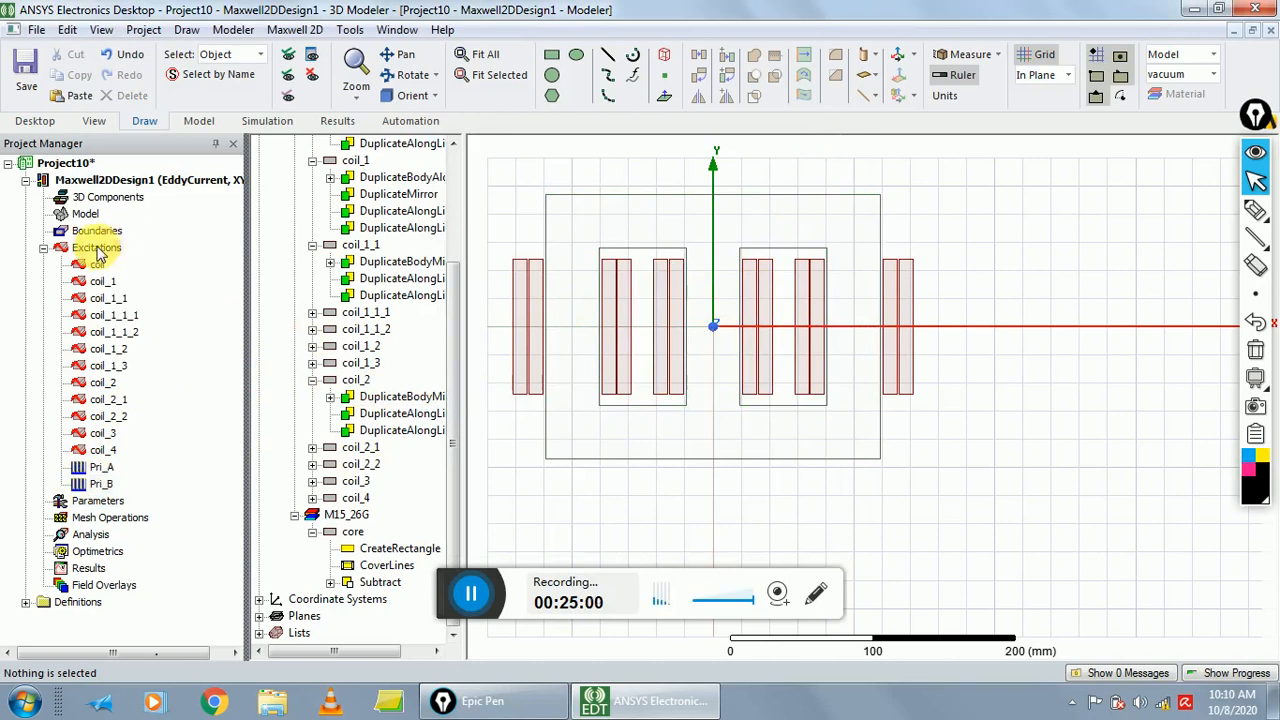
right_click(100, 250)
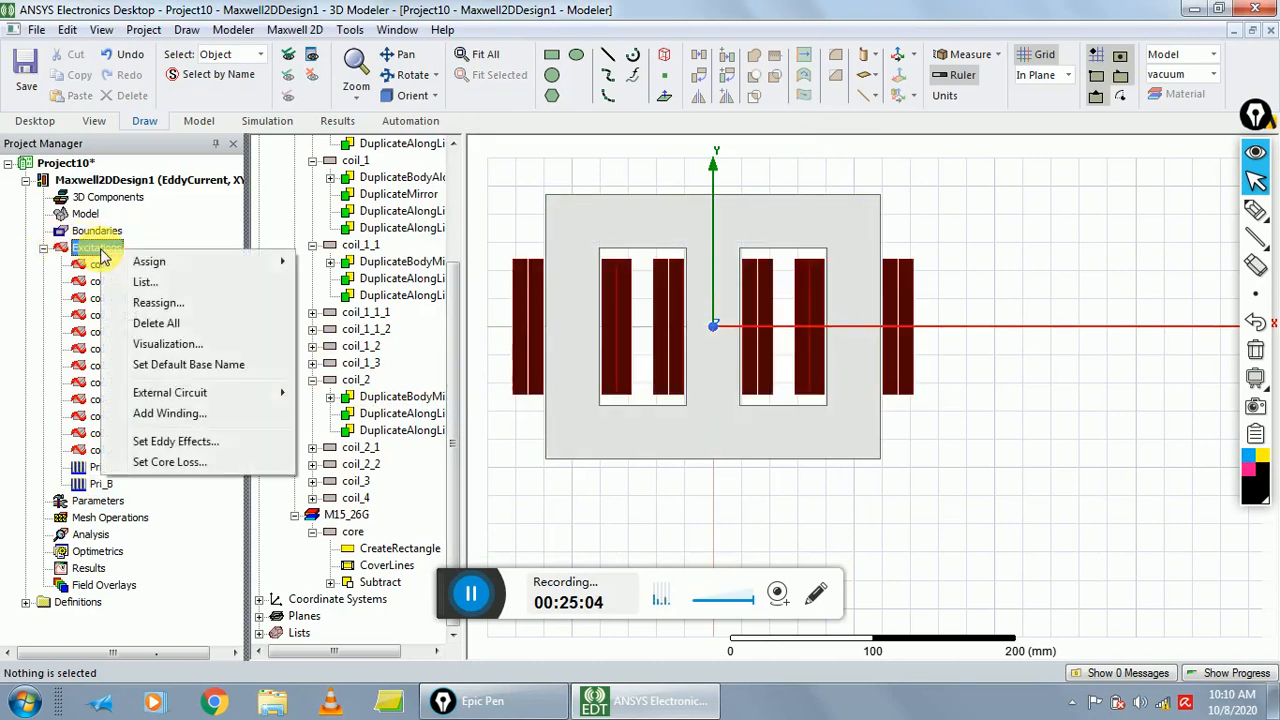
click(168, 413)
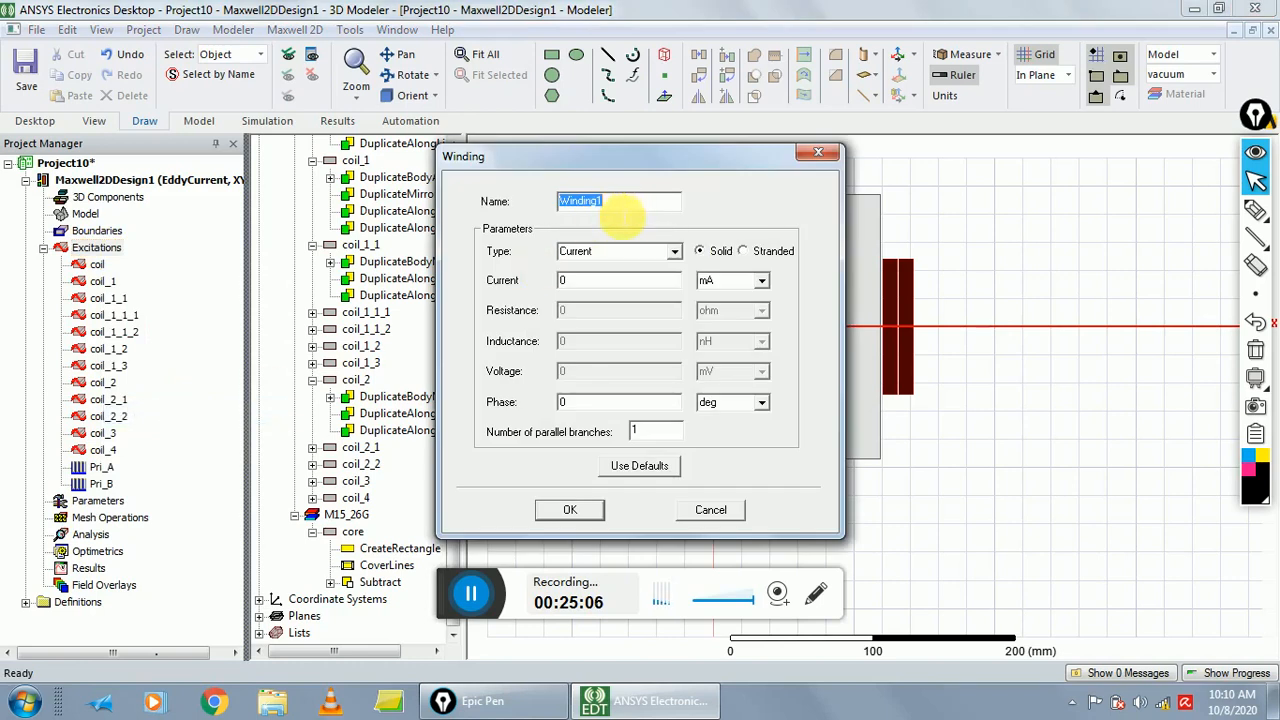
text(Pri_AC)
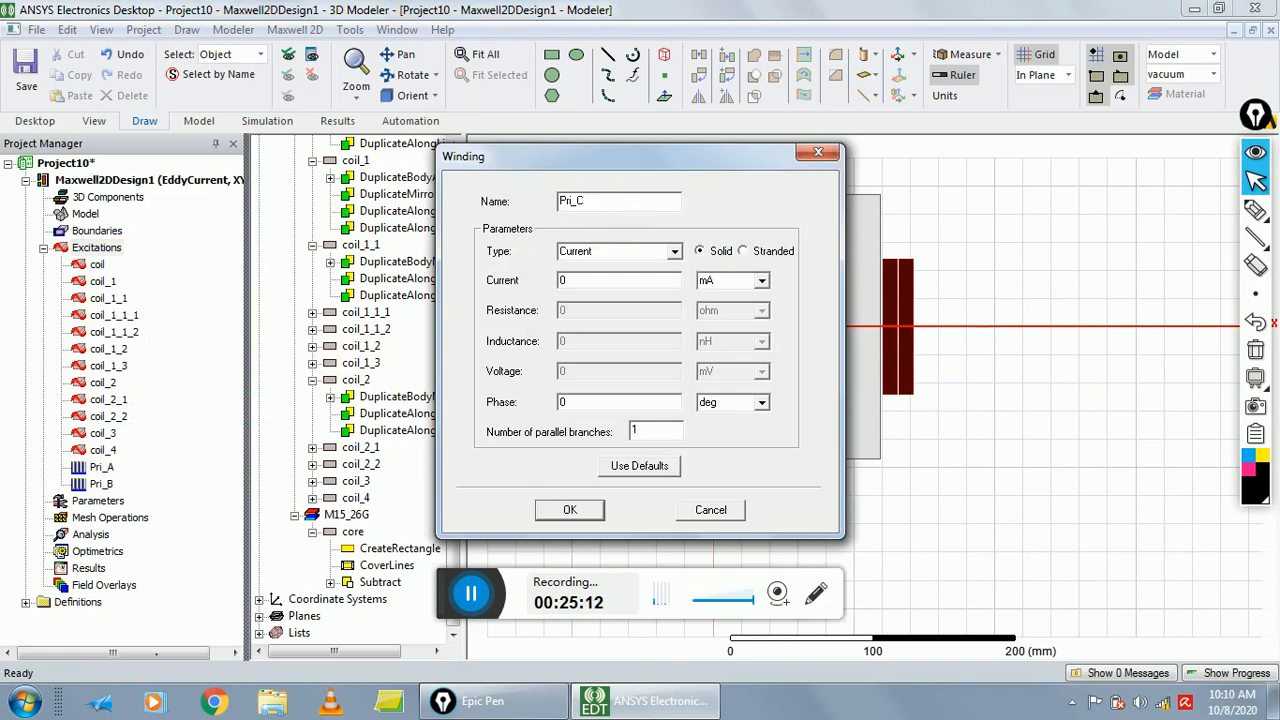
click(674, 251)
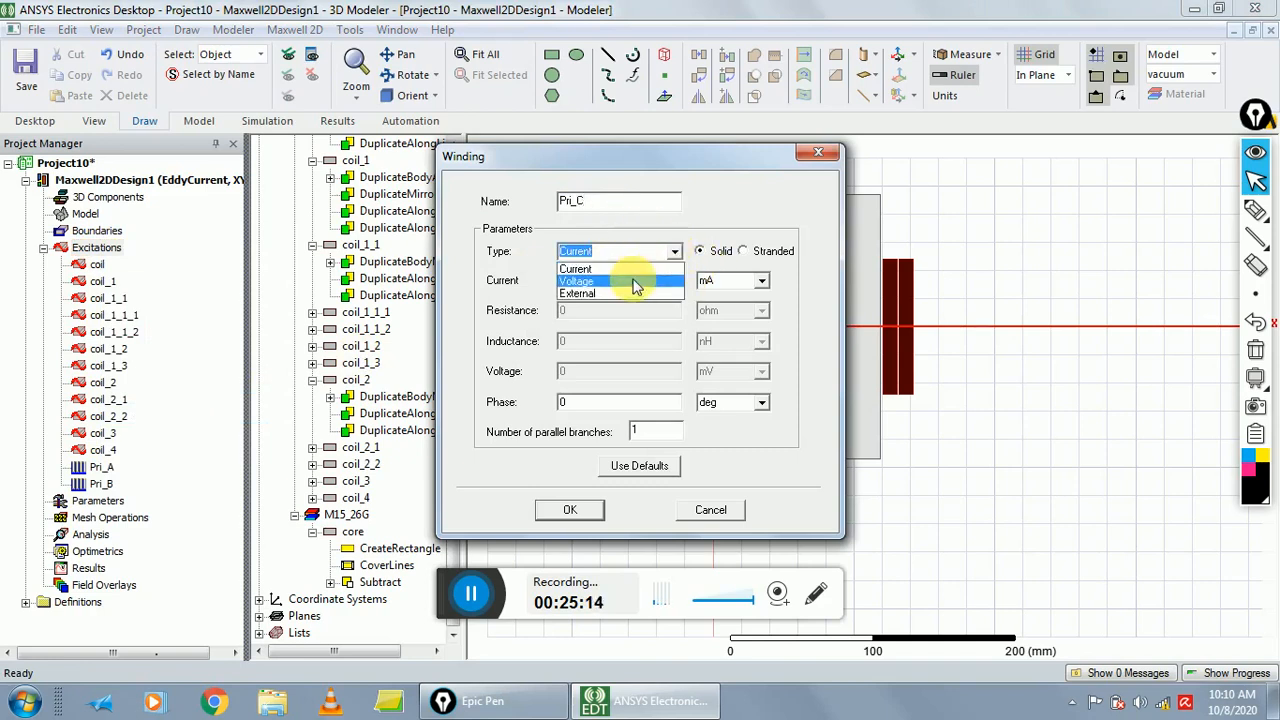
click(634, 283)
click(745, 254)
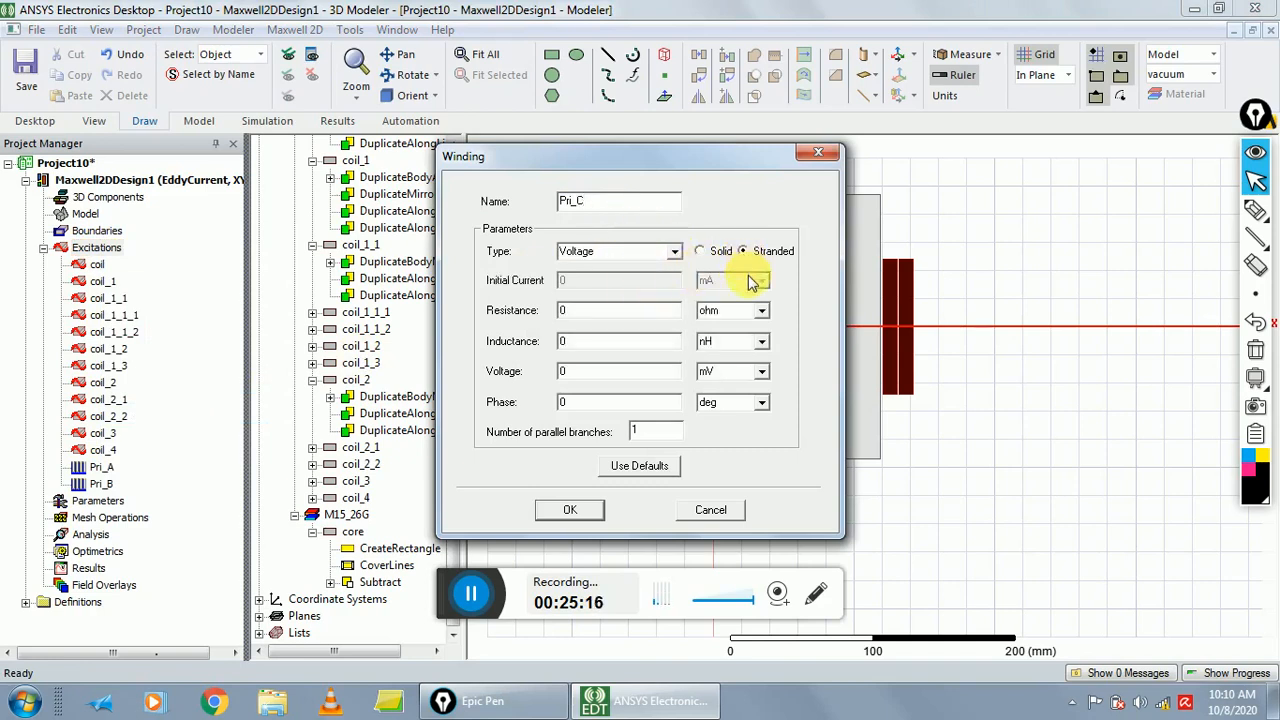
- Set the Pri_C winding's resistance to 2.2 ohm, voltage to 54 mV and phase to 240 deg, and create it
click(601, 312)
key(BackSpace)
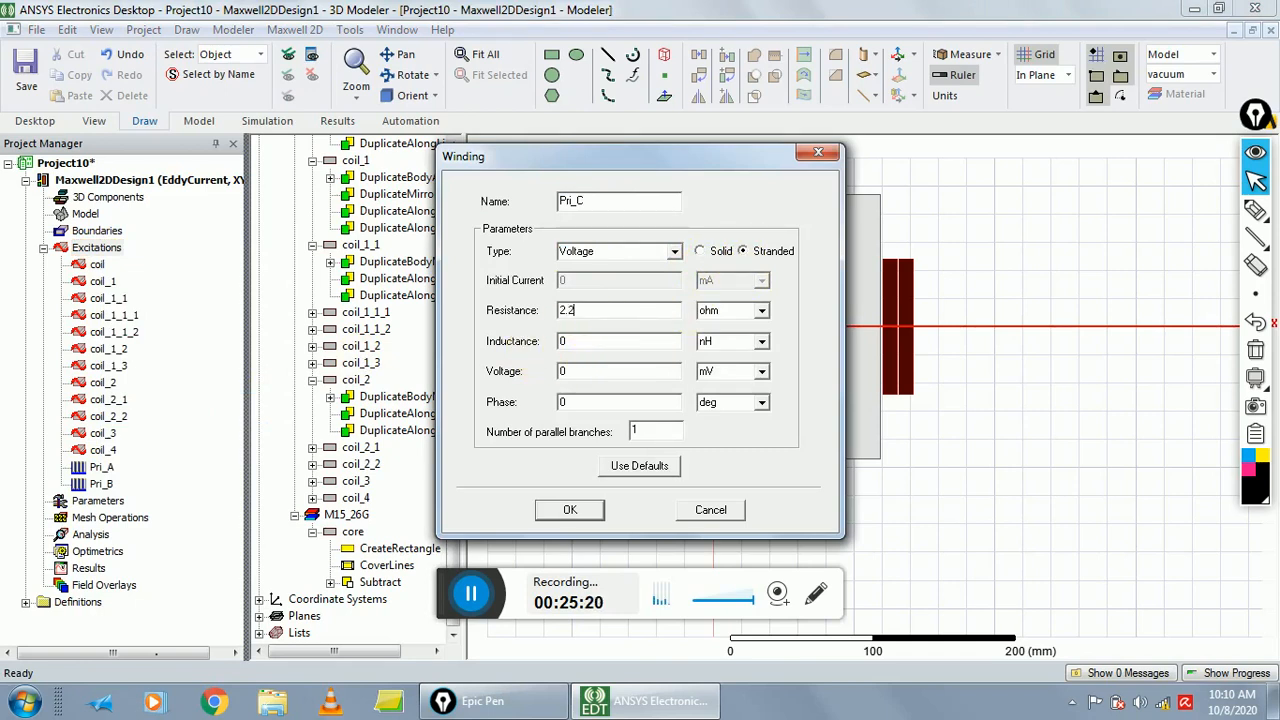
click(596, 374)
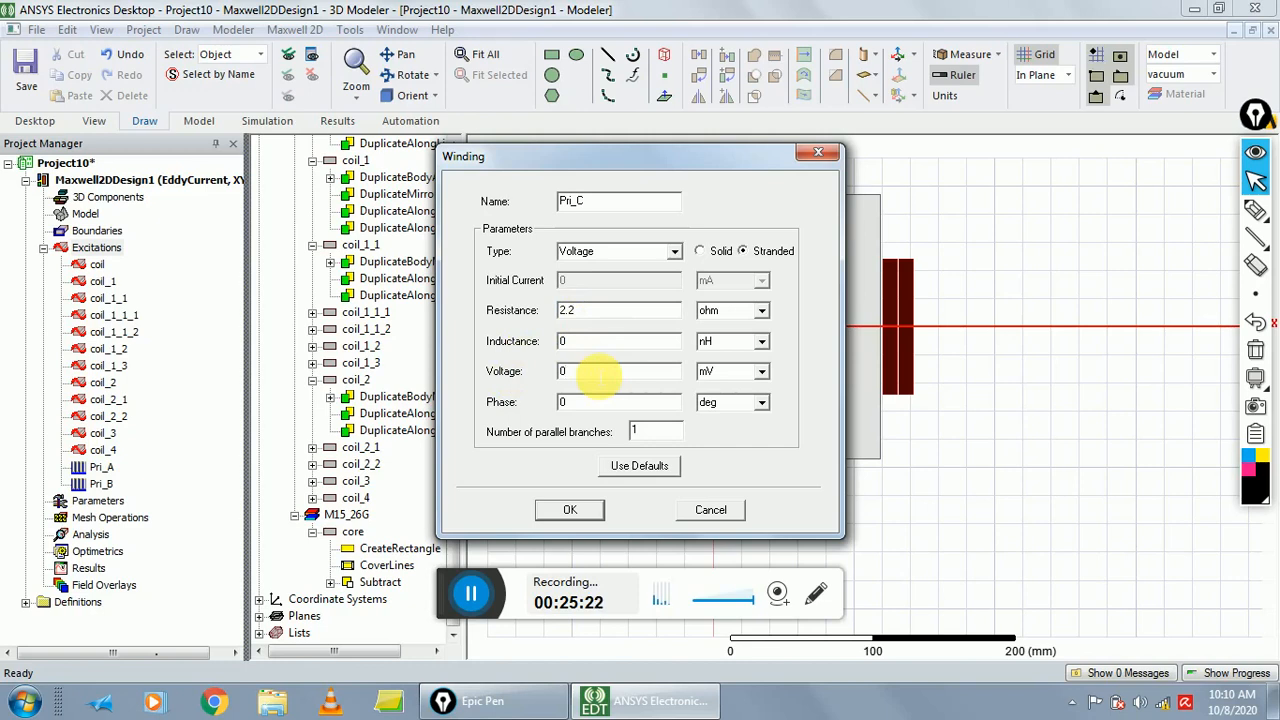
text(54)
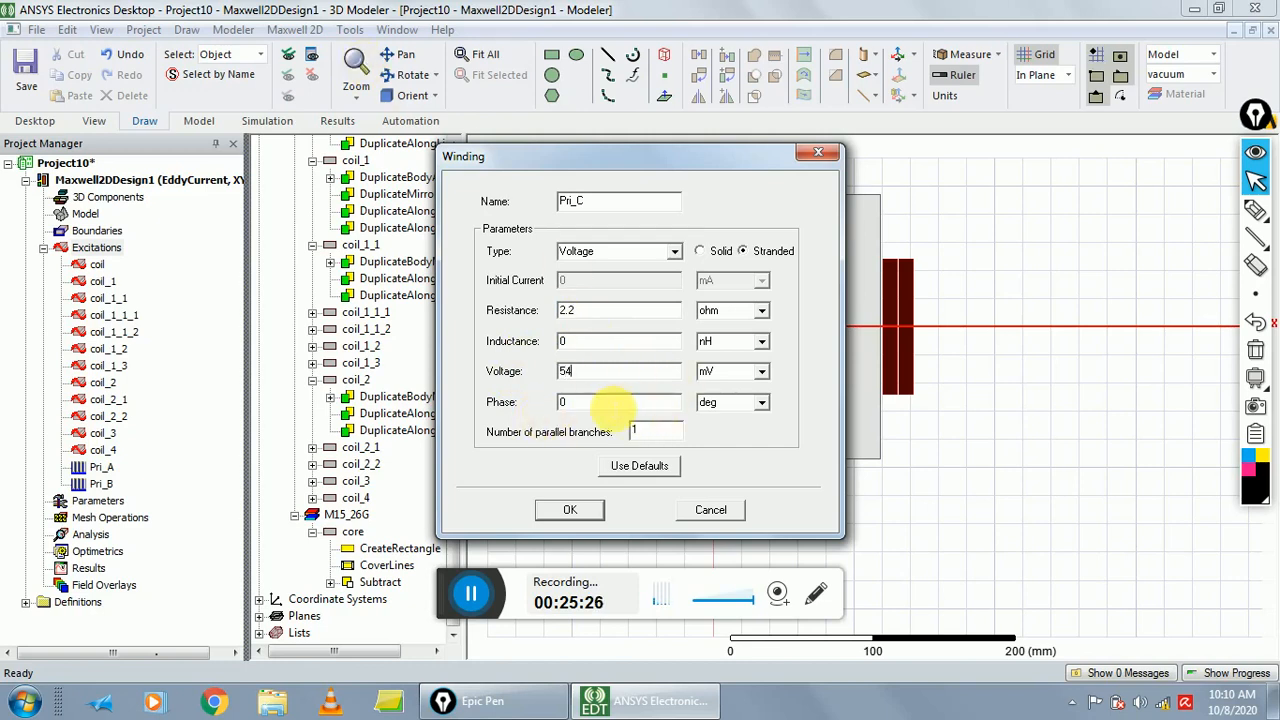
drag(593, 406, 546, 409)
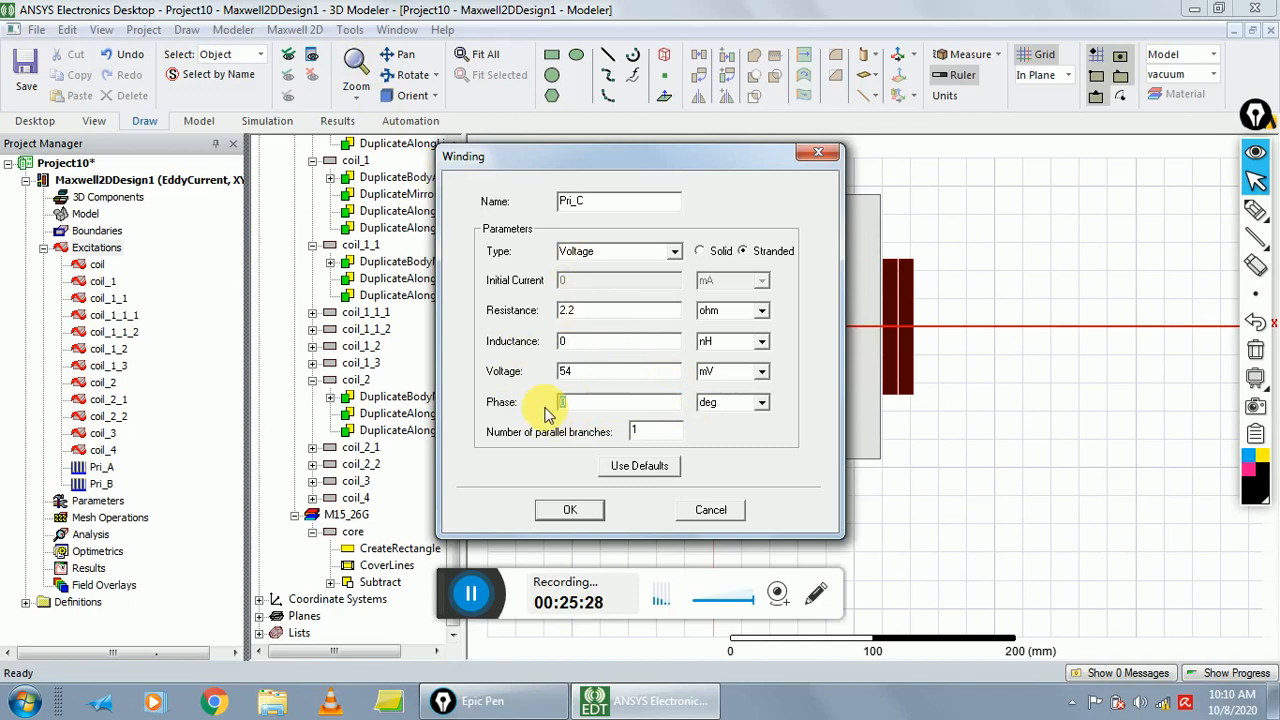
text(24)
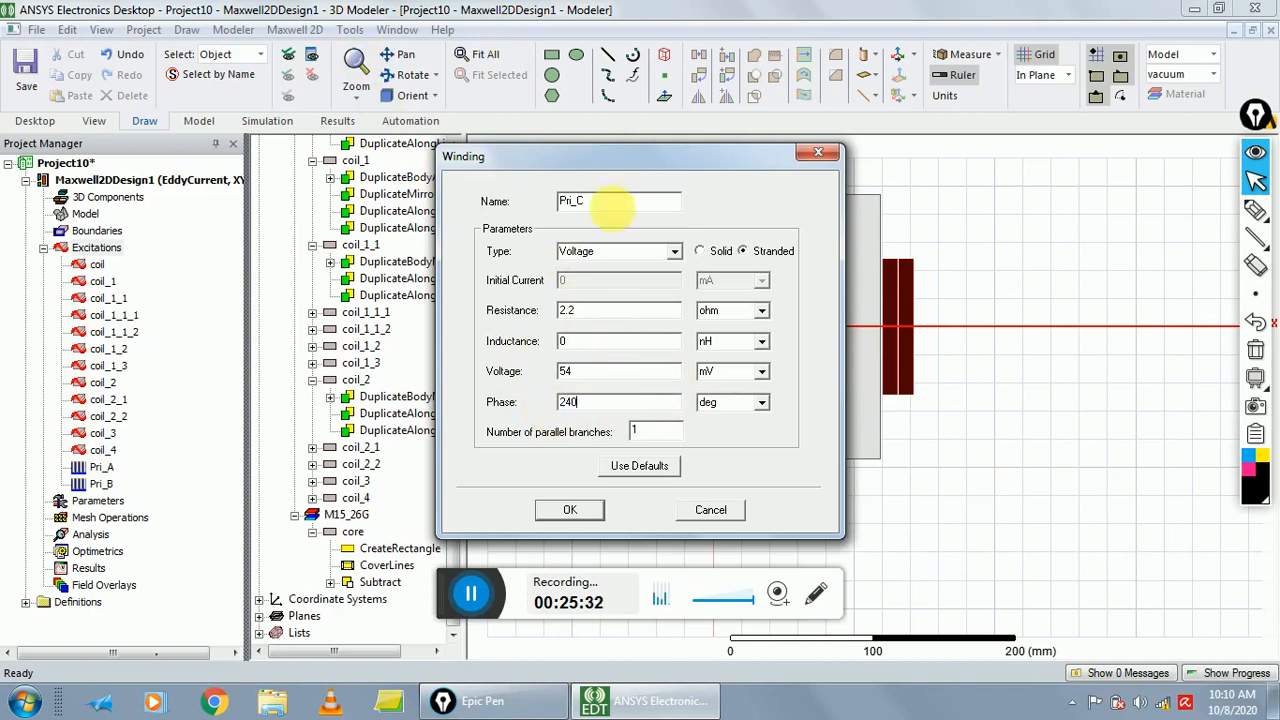
click(570, 510)
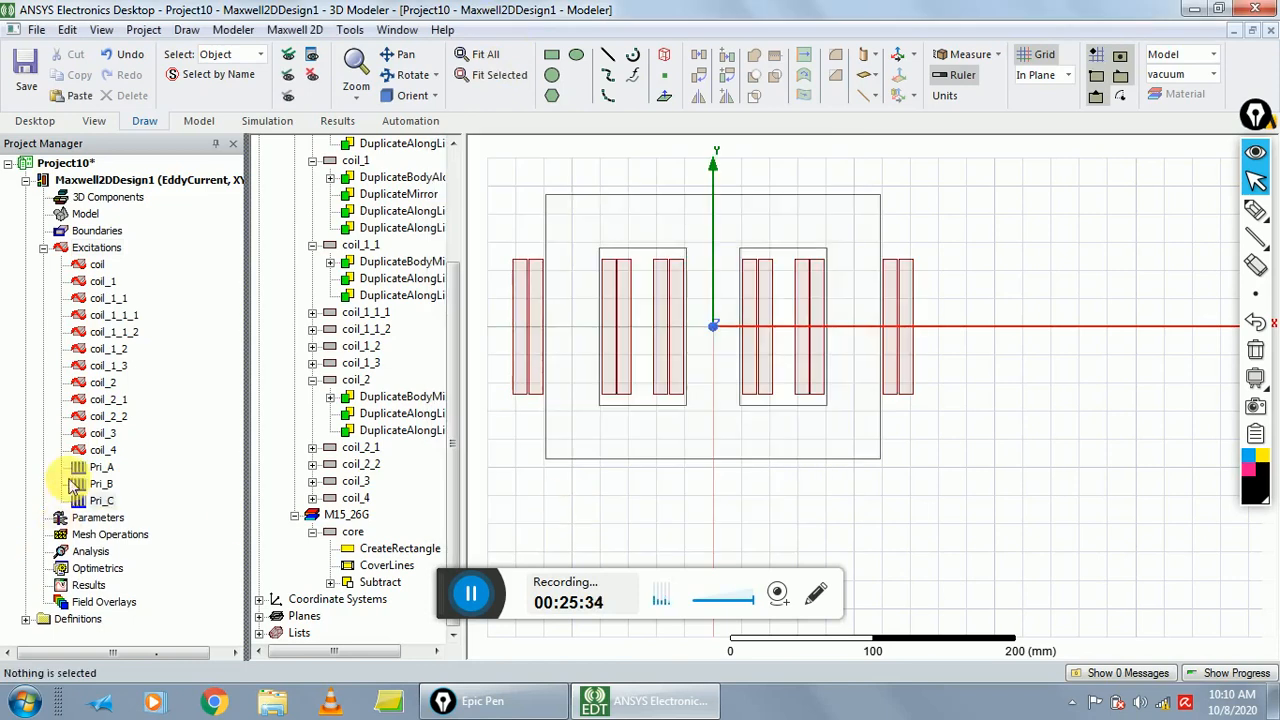
- Set the phase of the existing Pri_B winding to 120 deg
double_click(101, 483)
double_click(553, 415)
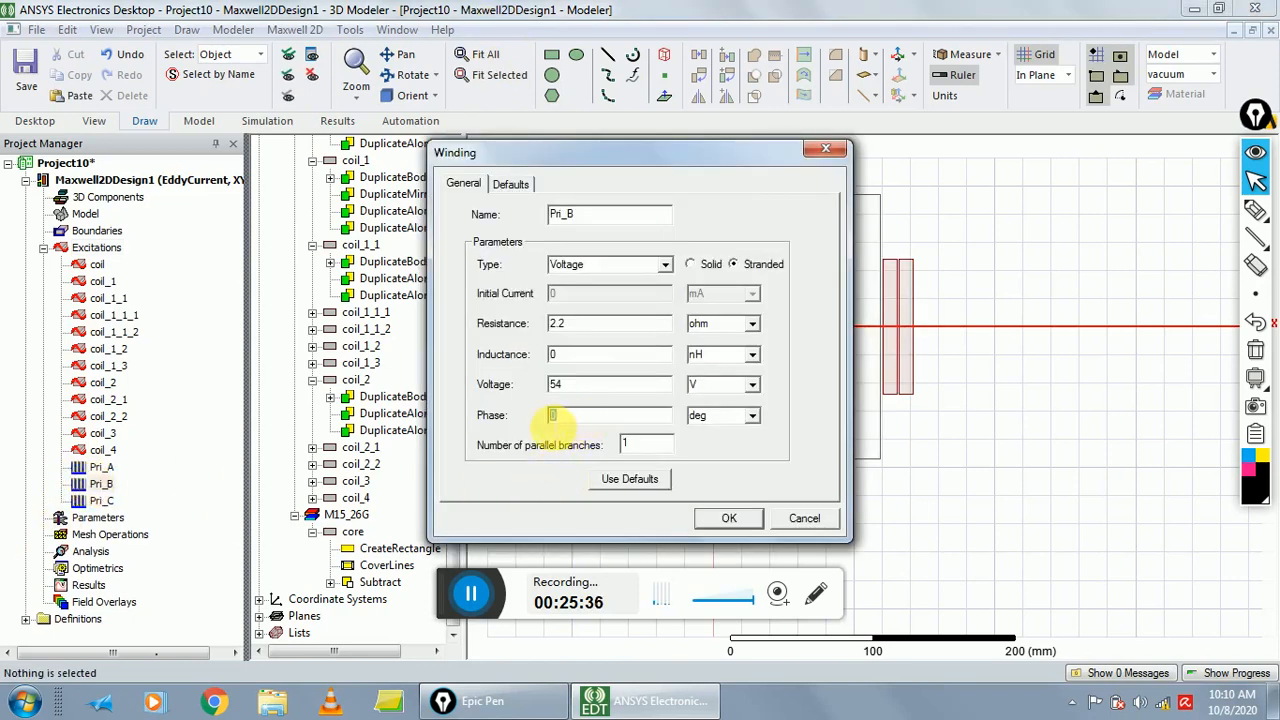
text(12)
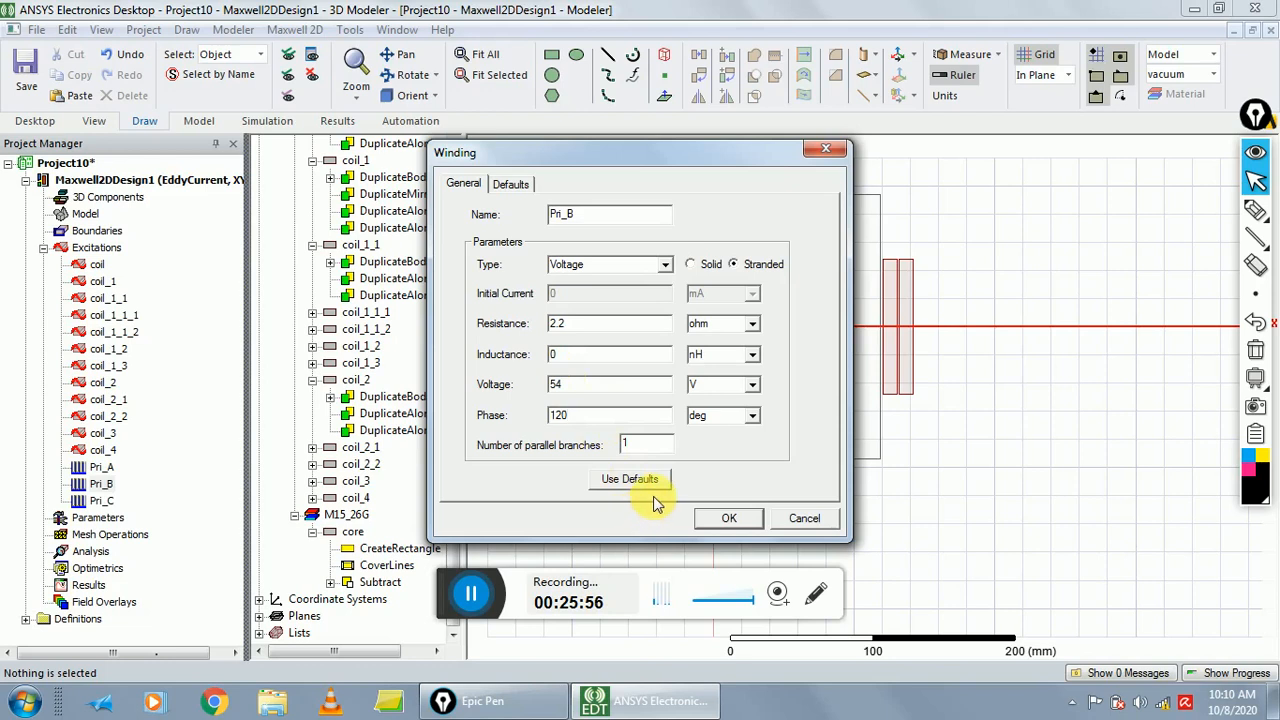
click(714, 522)
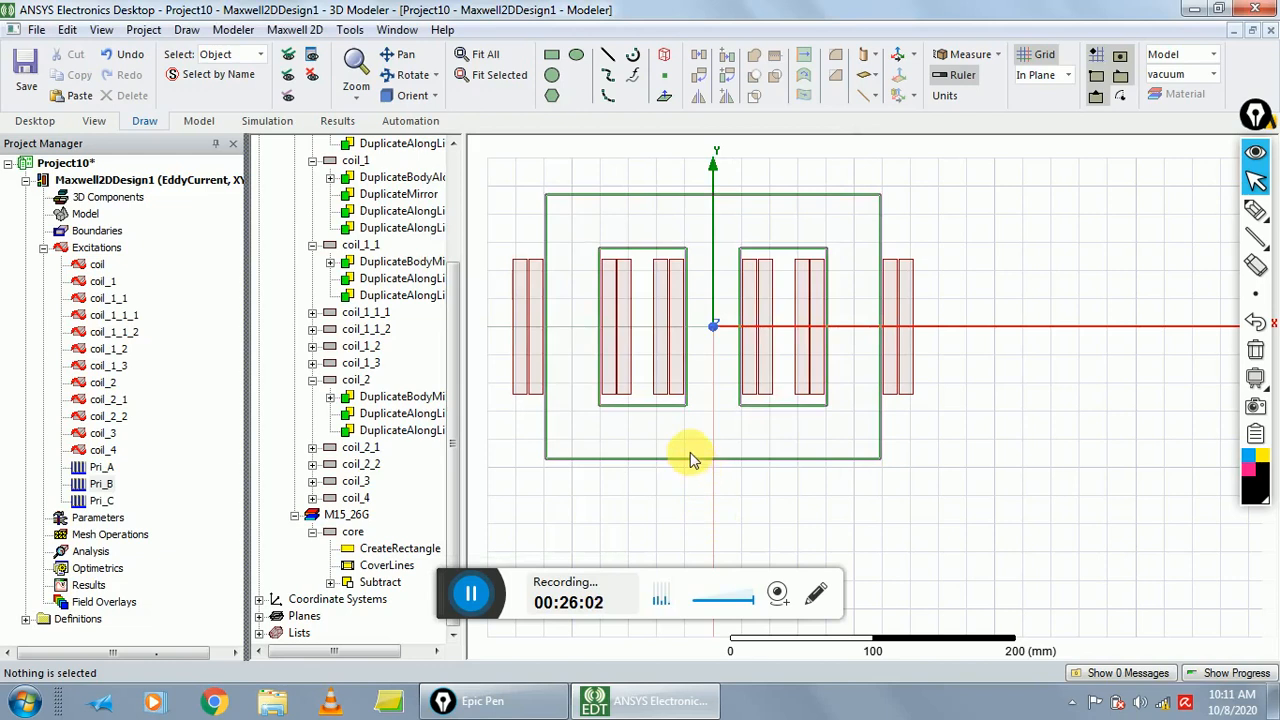
- Start adding a winding to the Excitations named Sec_A, with type Voltage and Stranded conductors
right_click(92, 249)
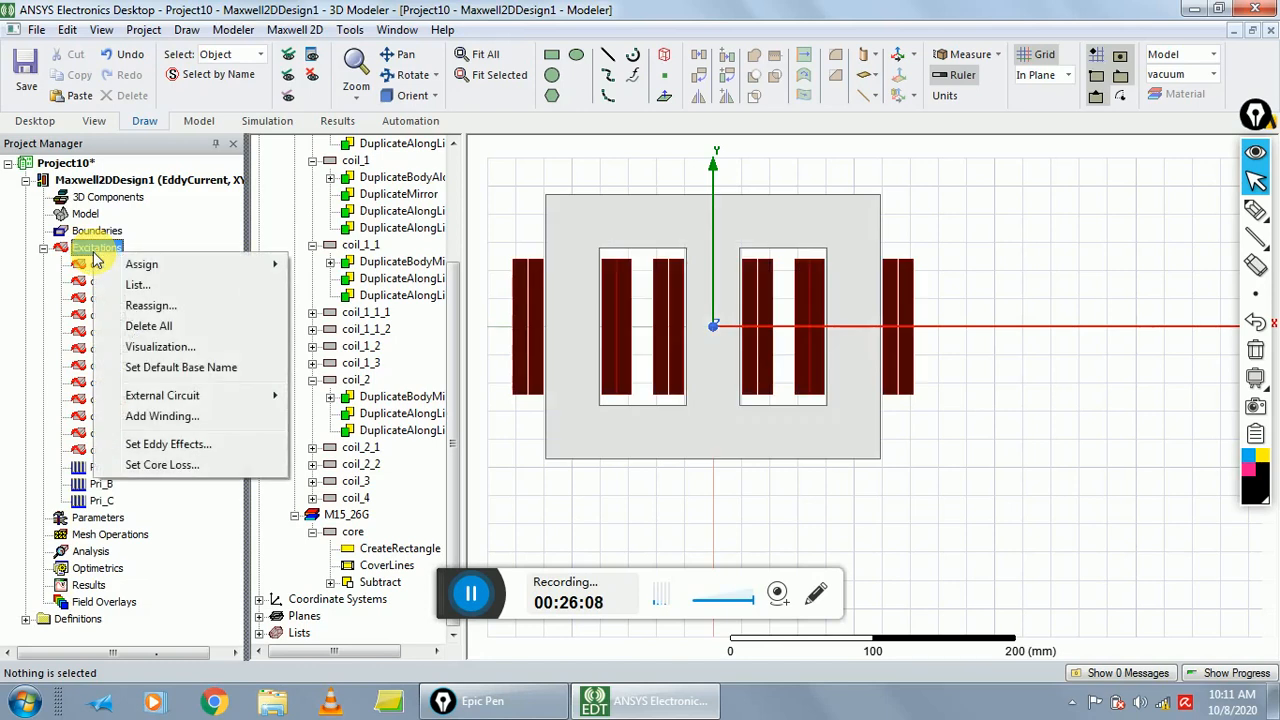
click(157, 418)
text(Pri_A)
click(569, 201)
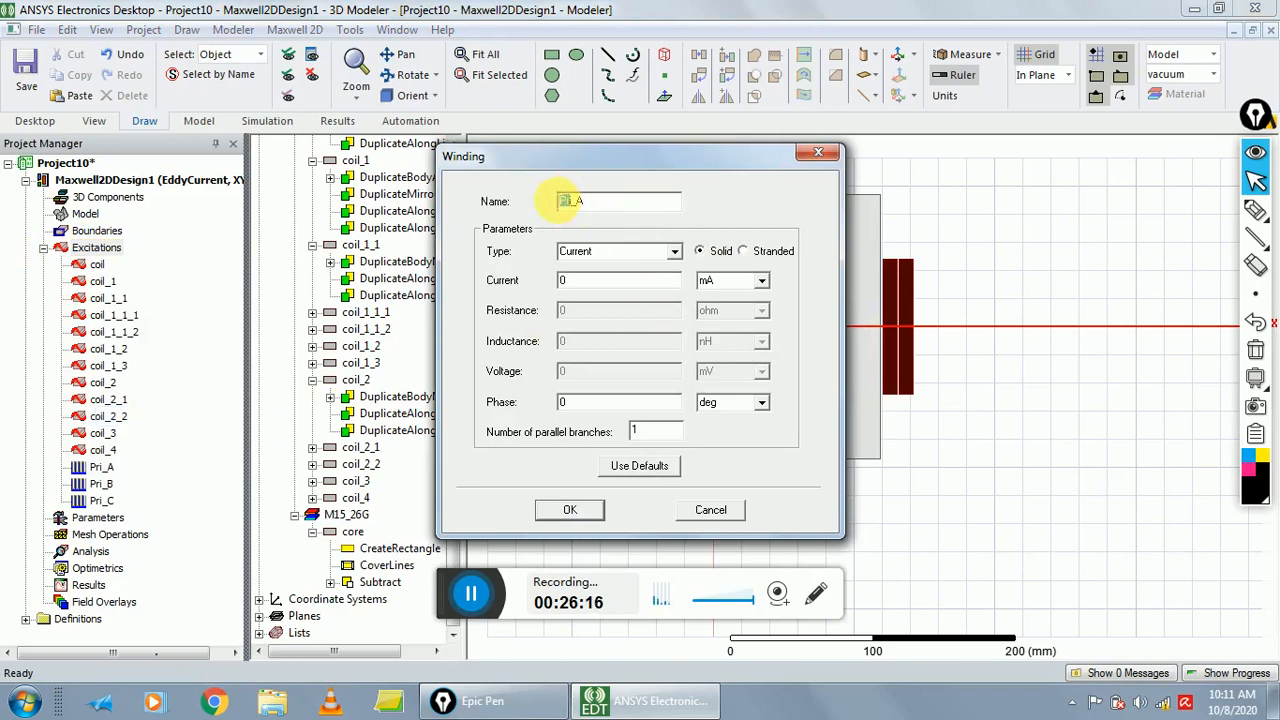
key(BackSpace)
text(Sec)
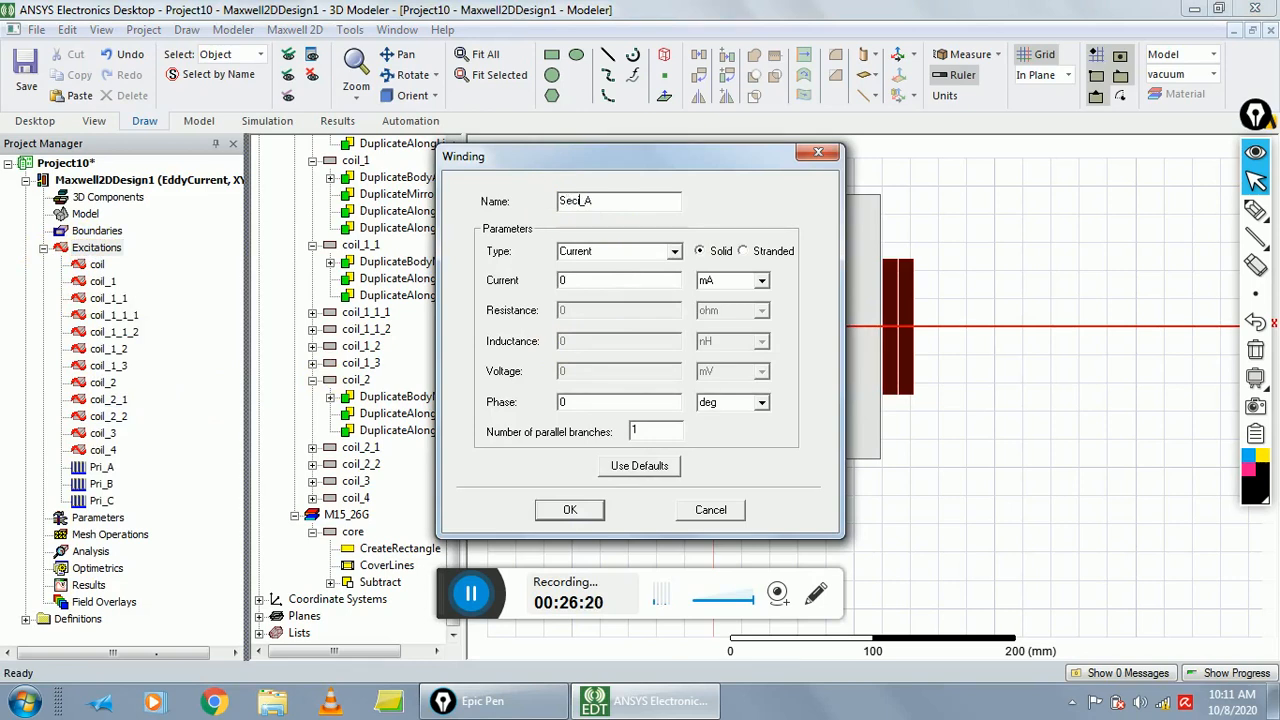
click(675, 251)
click(620, 284)
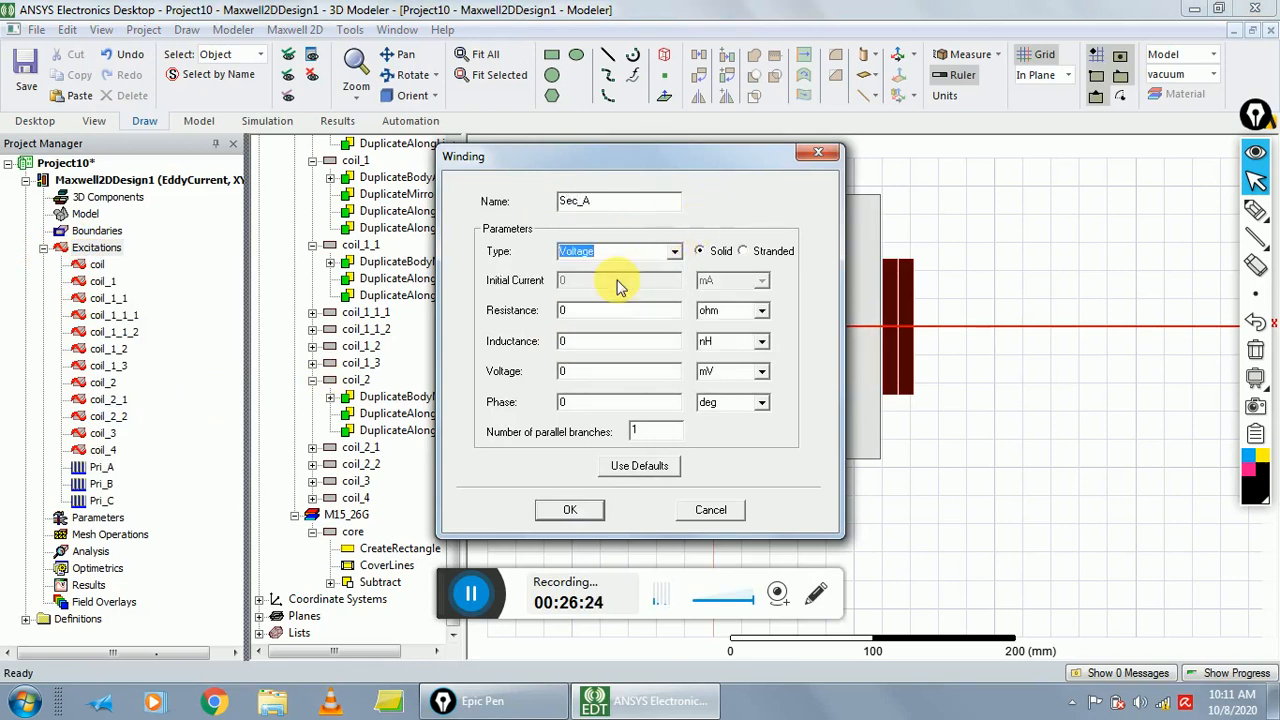
click(746, 252)
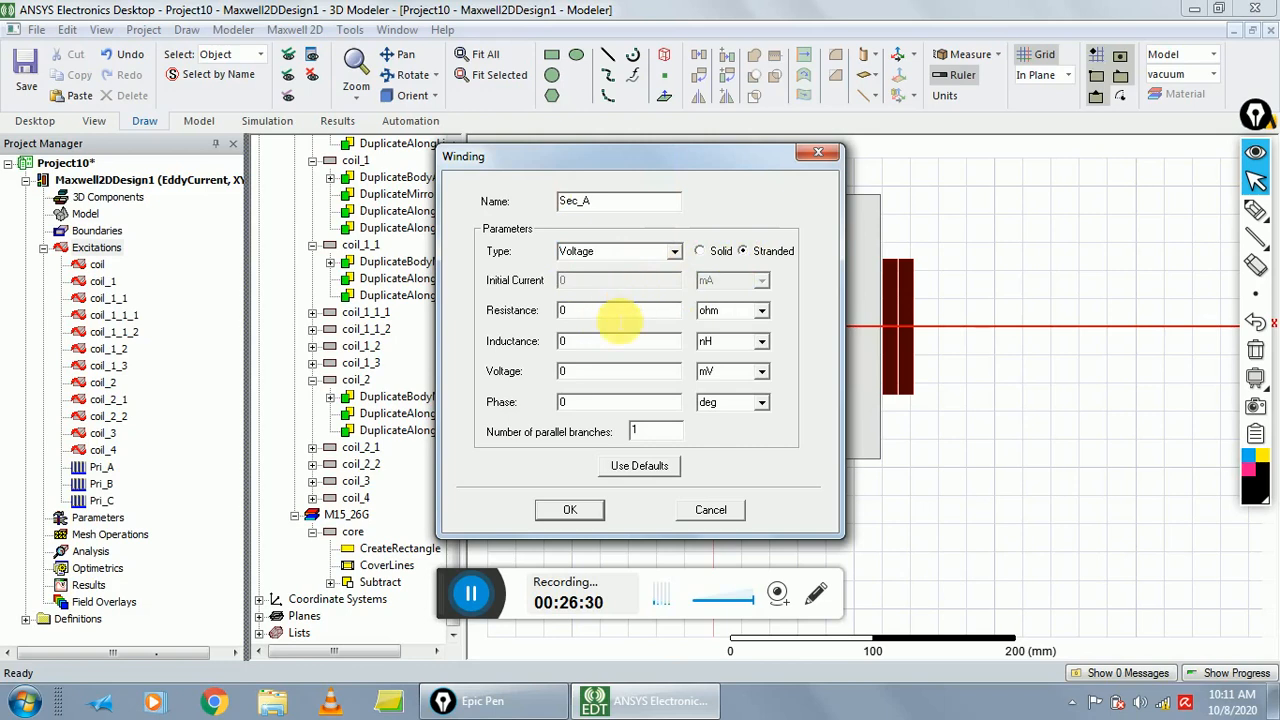
- Set the Sec_A winding's resistance to 1000000 ohm and create the winding
text(10000)
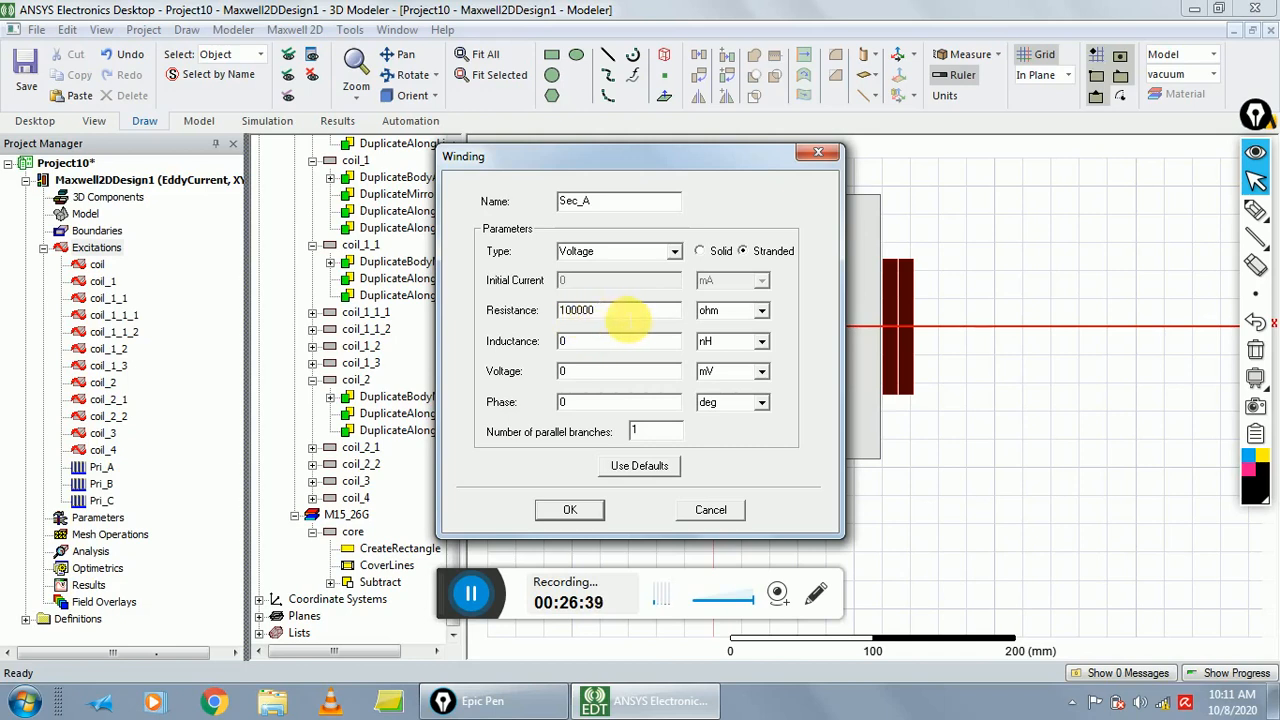
text(0)
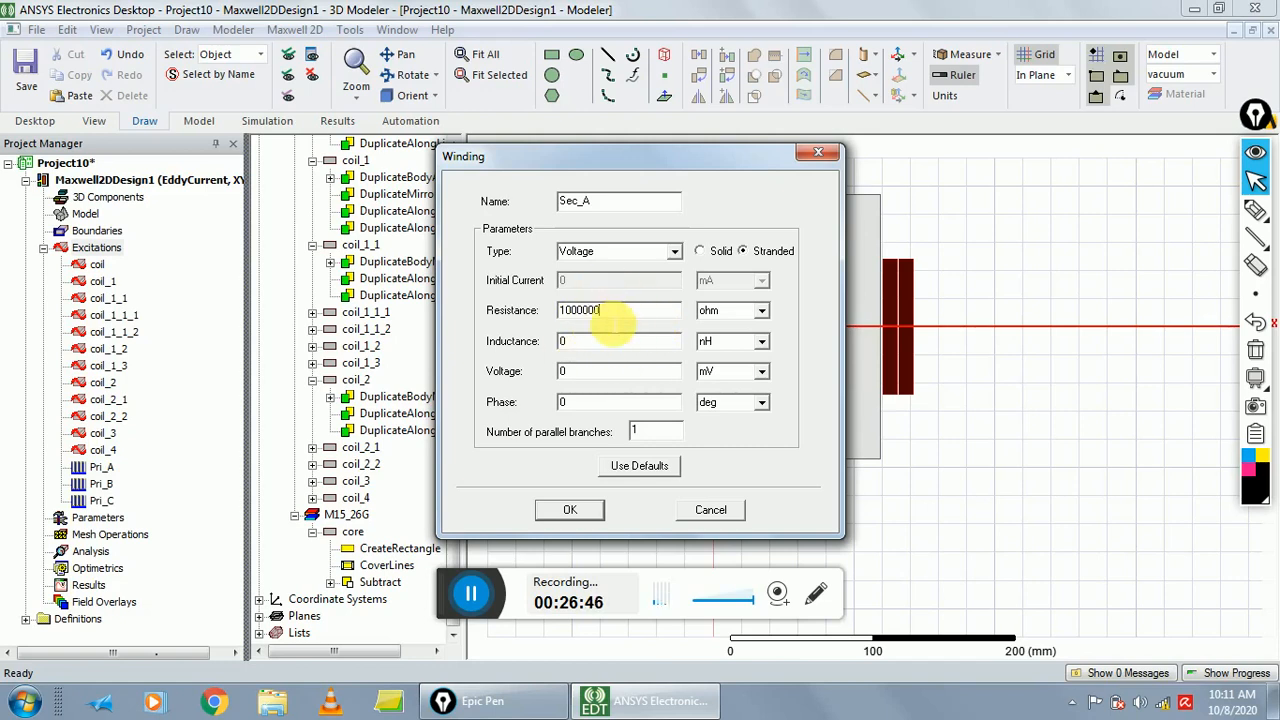
click(590, 342)
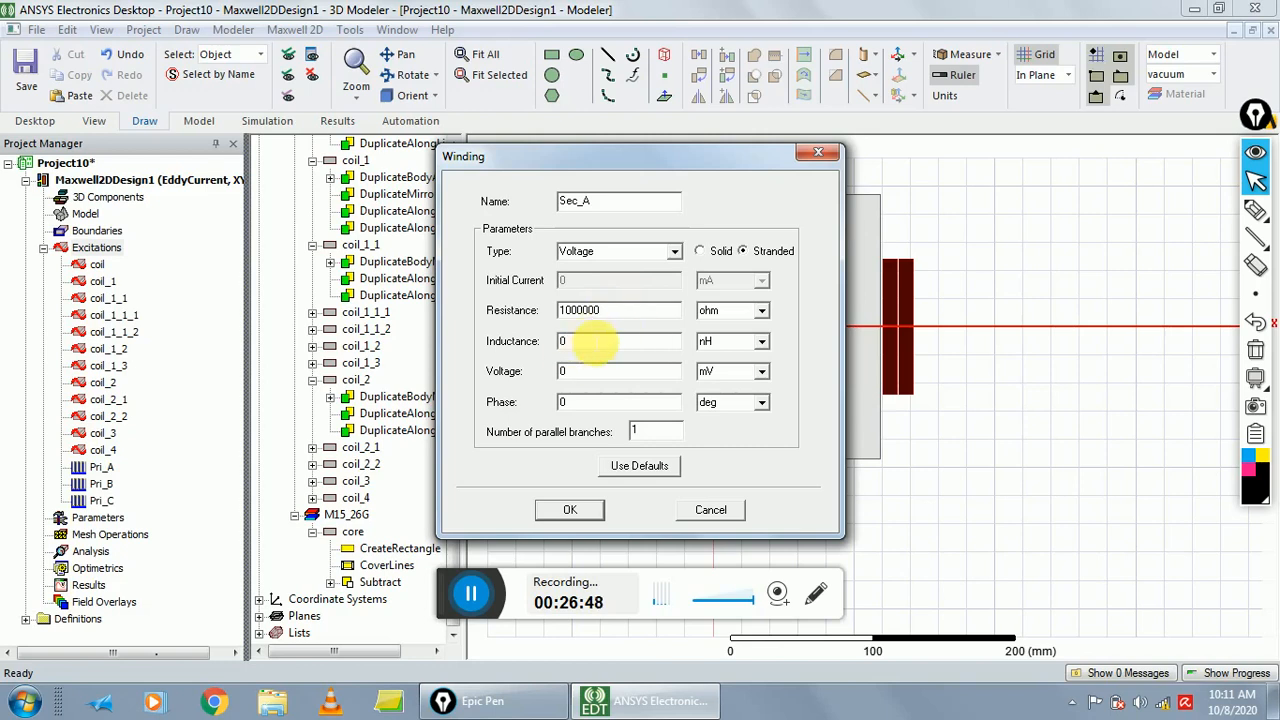
click(602, 377)
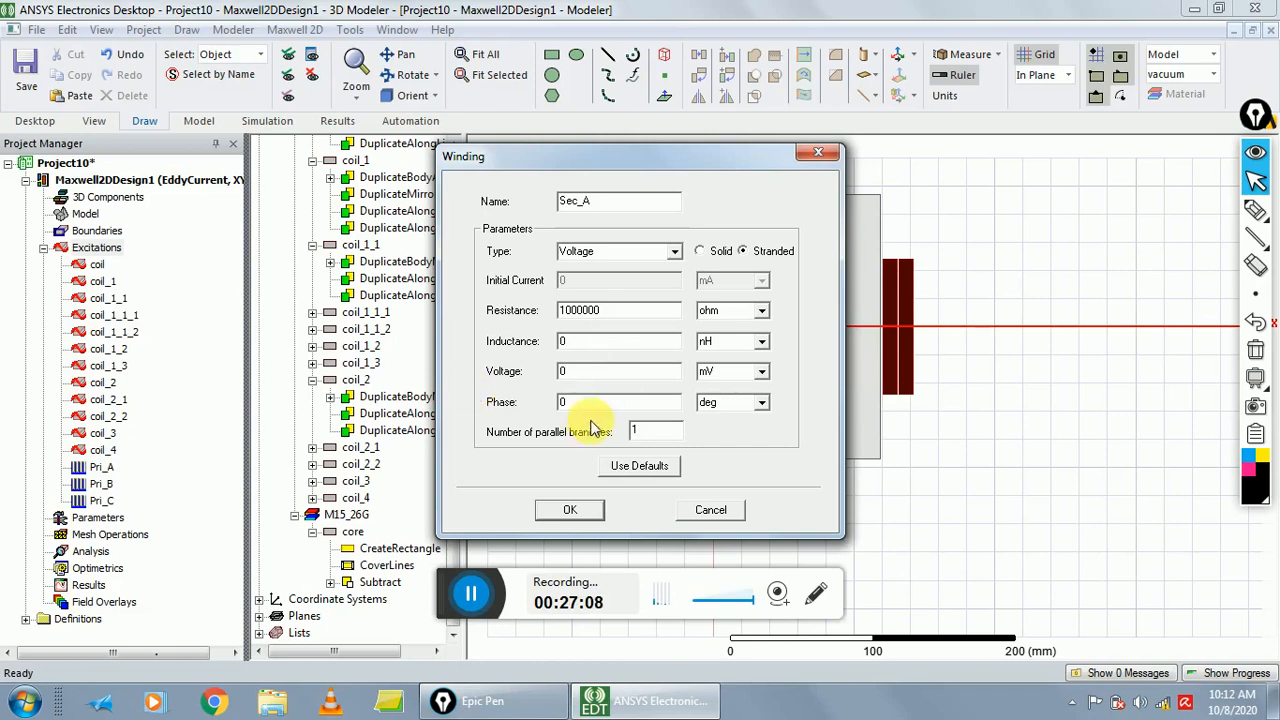
click(572, 512)
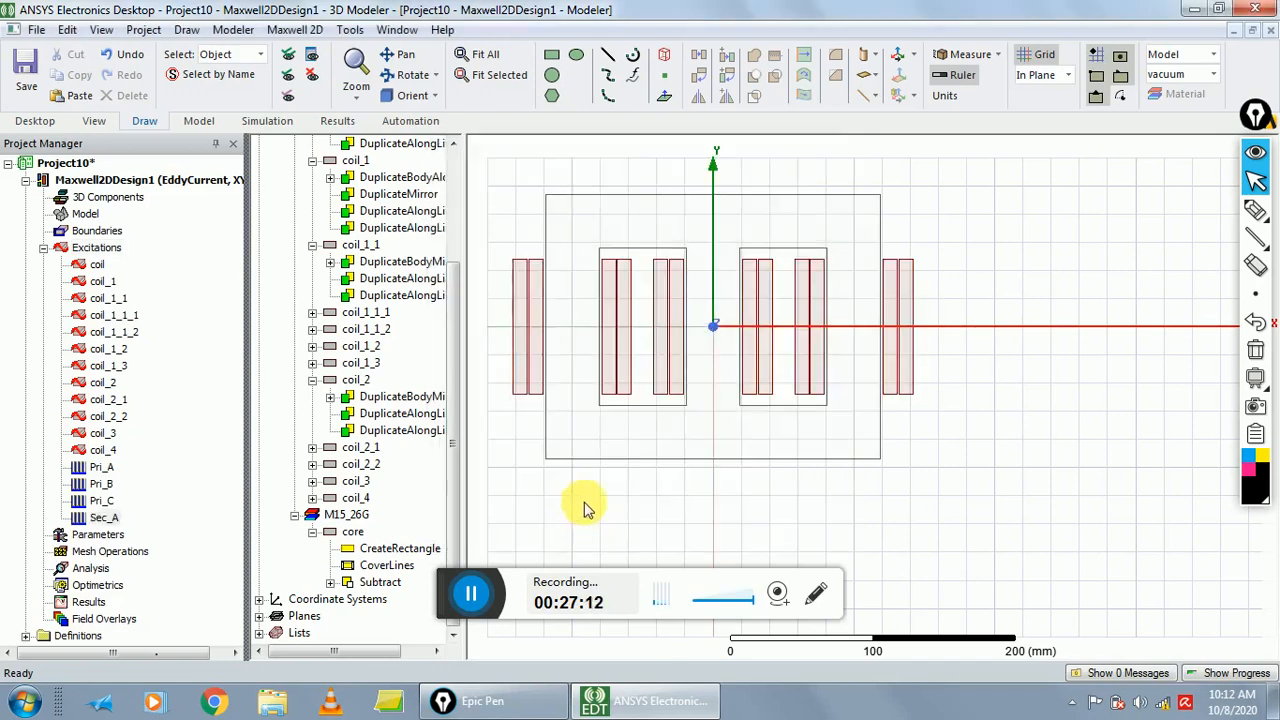
- Start adding another secondary winding to the Excitations named Sec_B, with type Voltage and Stranded conductors
click(90, 248)
right_click(92, 249)
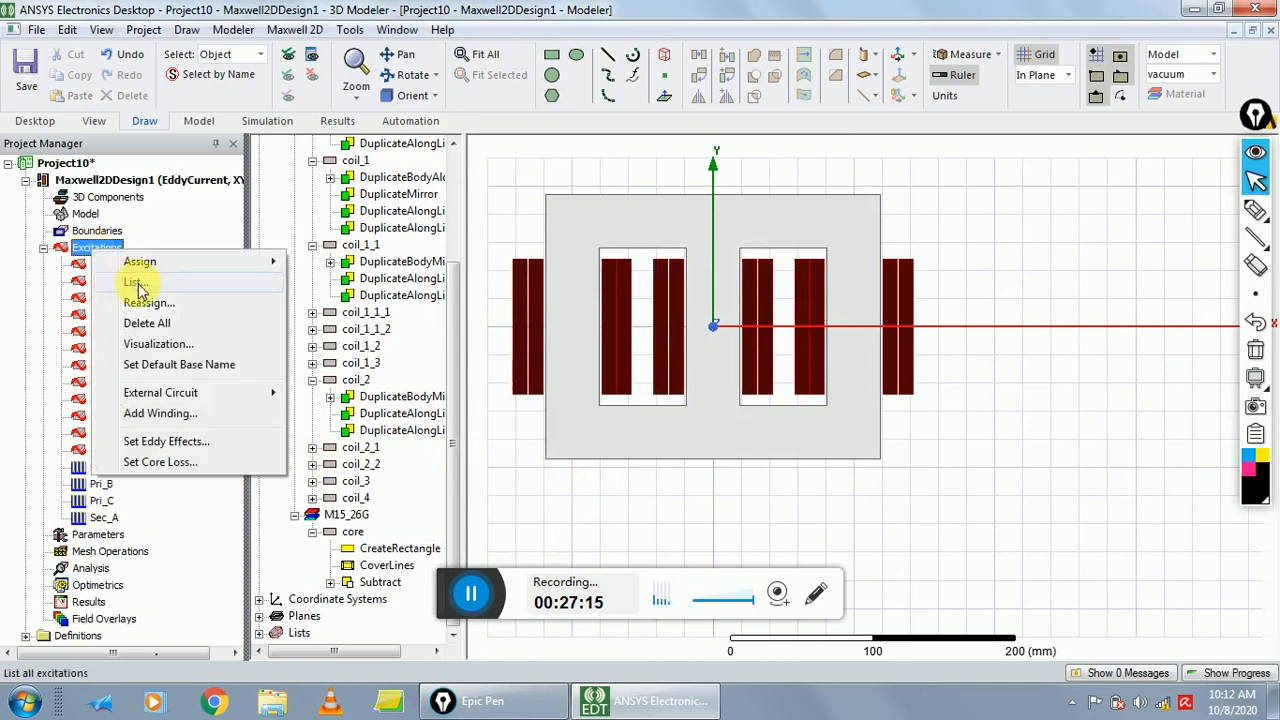
click(148, 415)
text(Pri_A)
drag(572, 204, 565, 208)
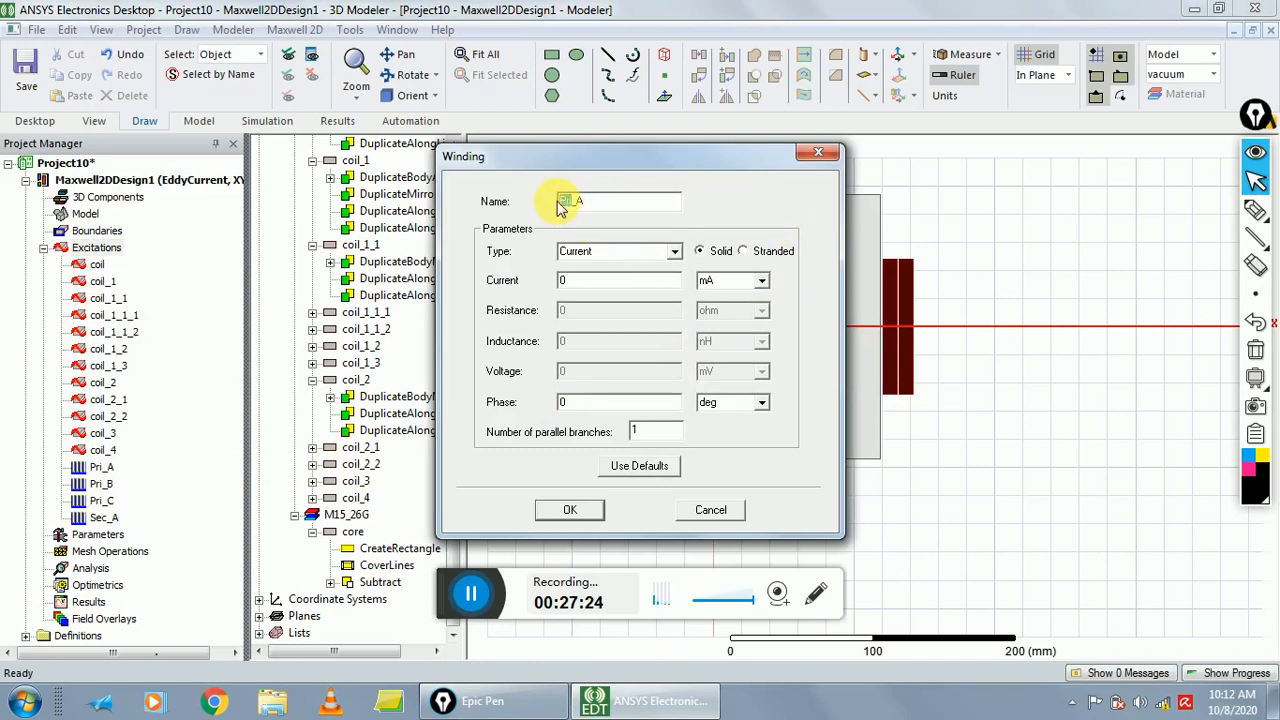
text(SE)
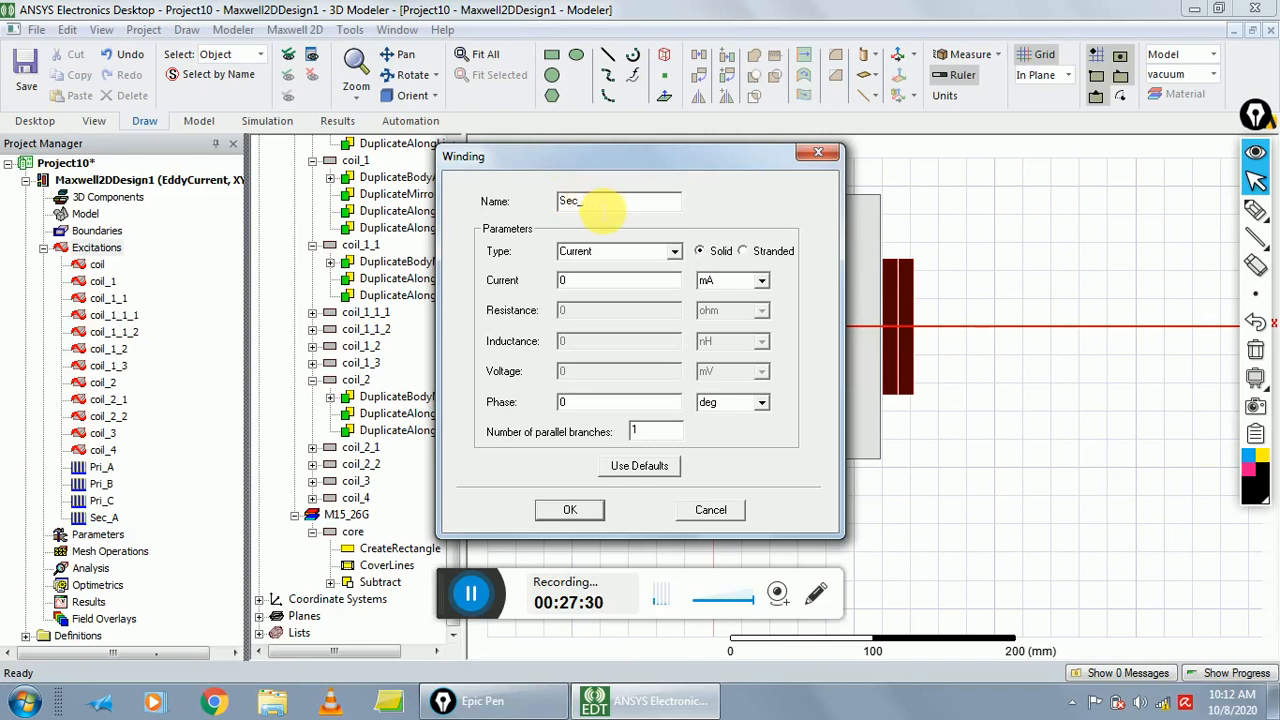
text(B)
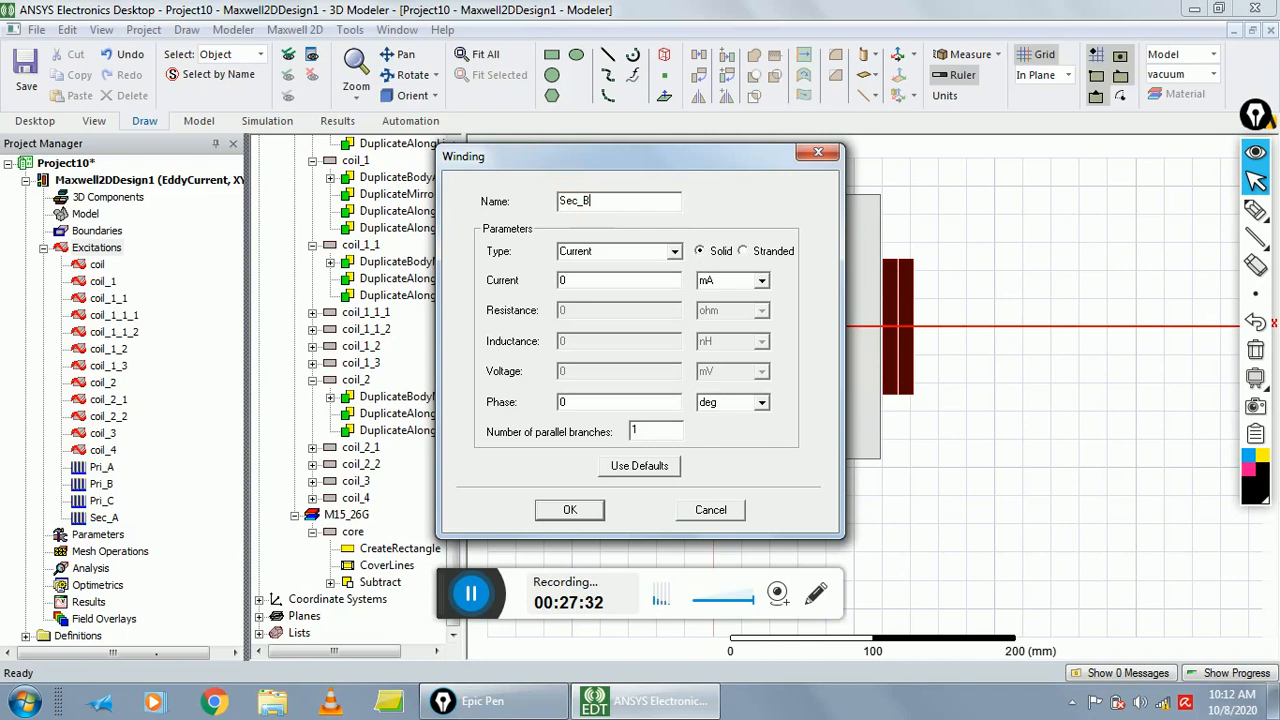
key(Tab)
click(675, 251)
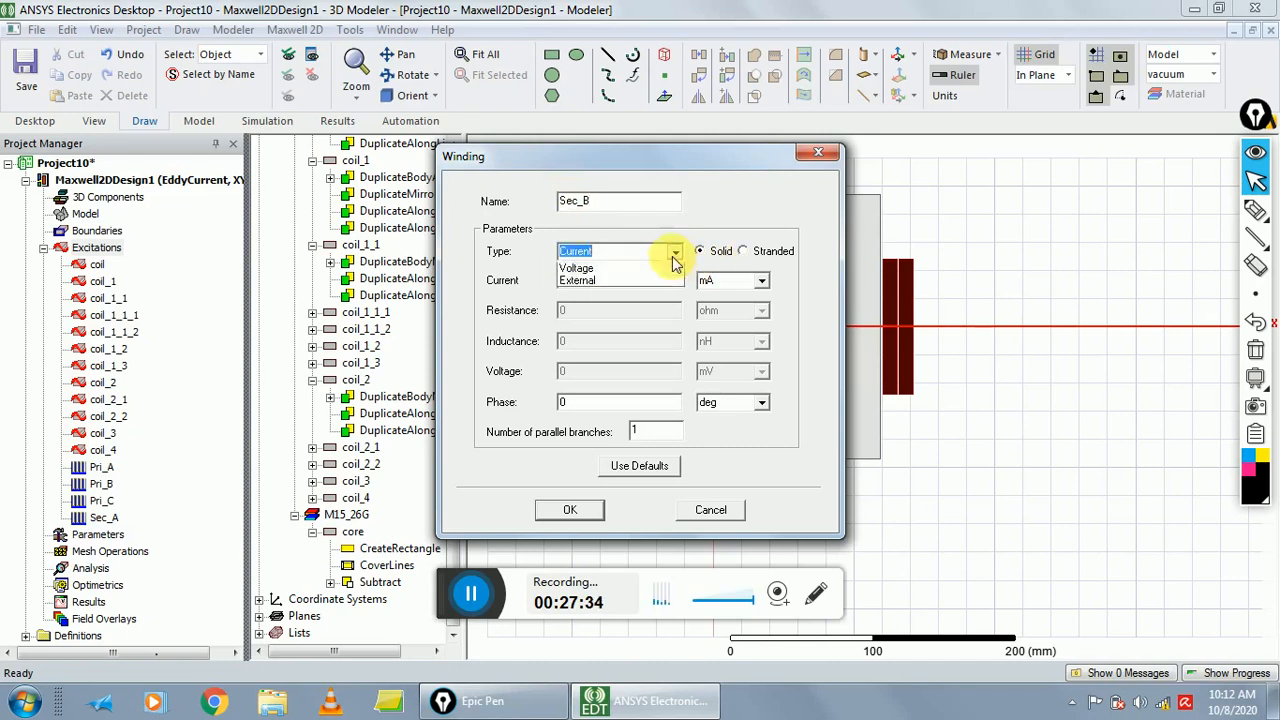
click(643, 277)
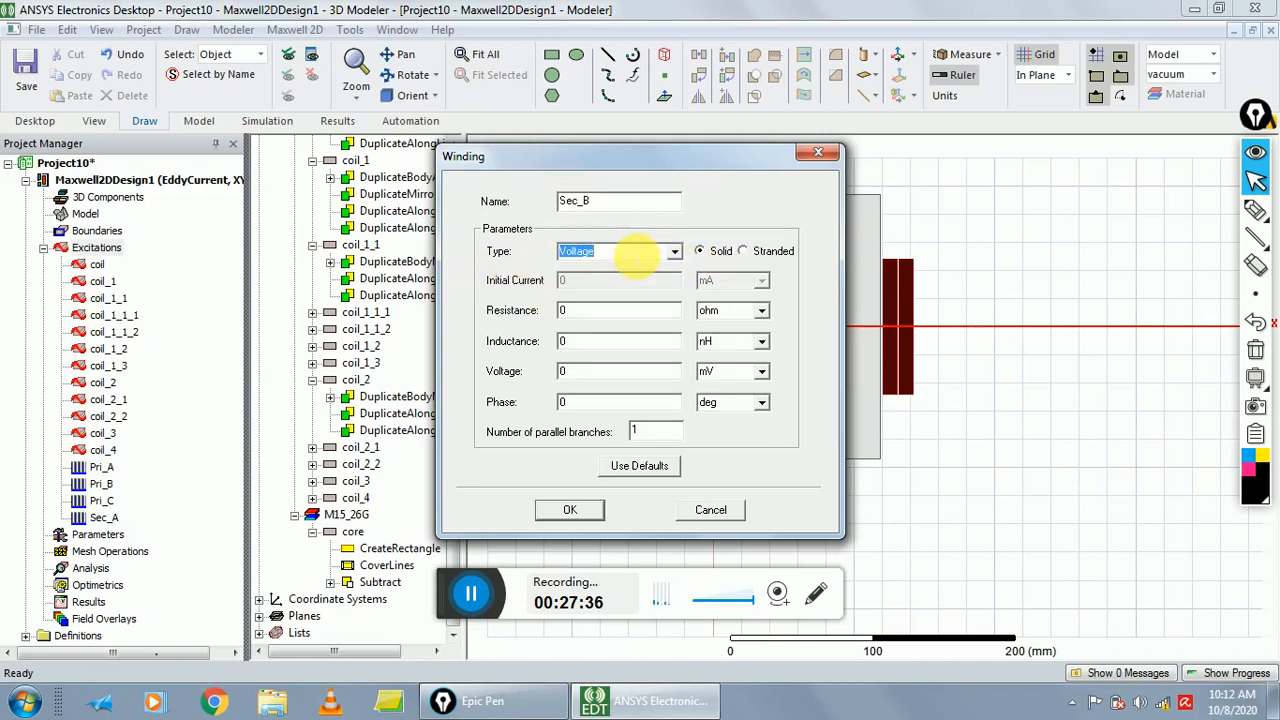
click(742, 251)
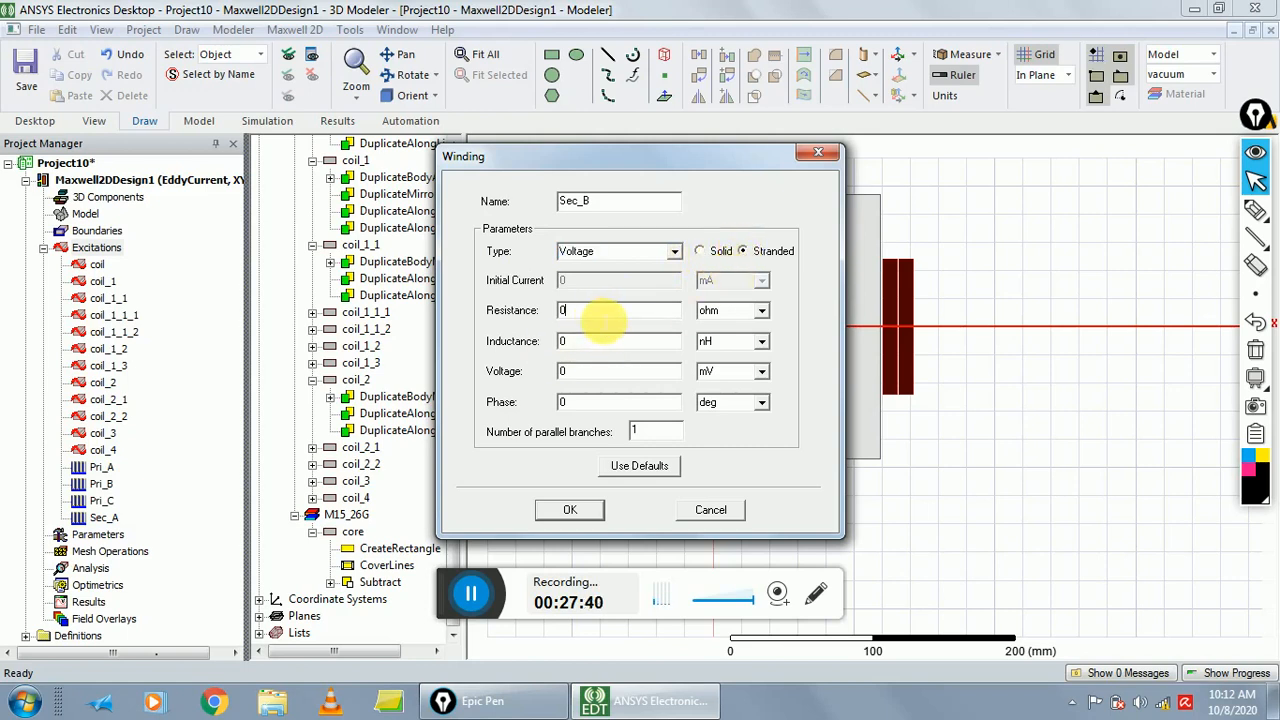
- Set the Sec_B winding's resistance to 1000000 ohm and phase to 120 deg, and create the winding
text(1000000)
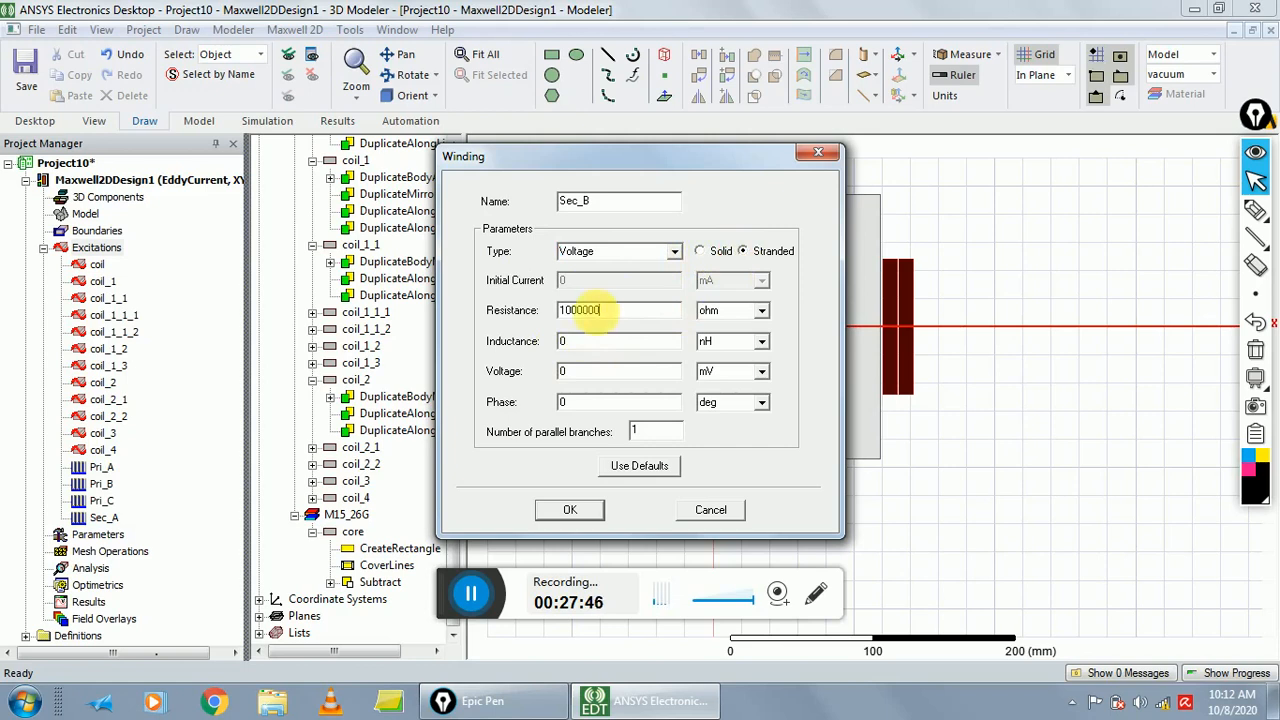
drag(602, 311, 580, 340)
click(591, 347)
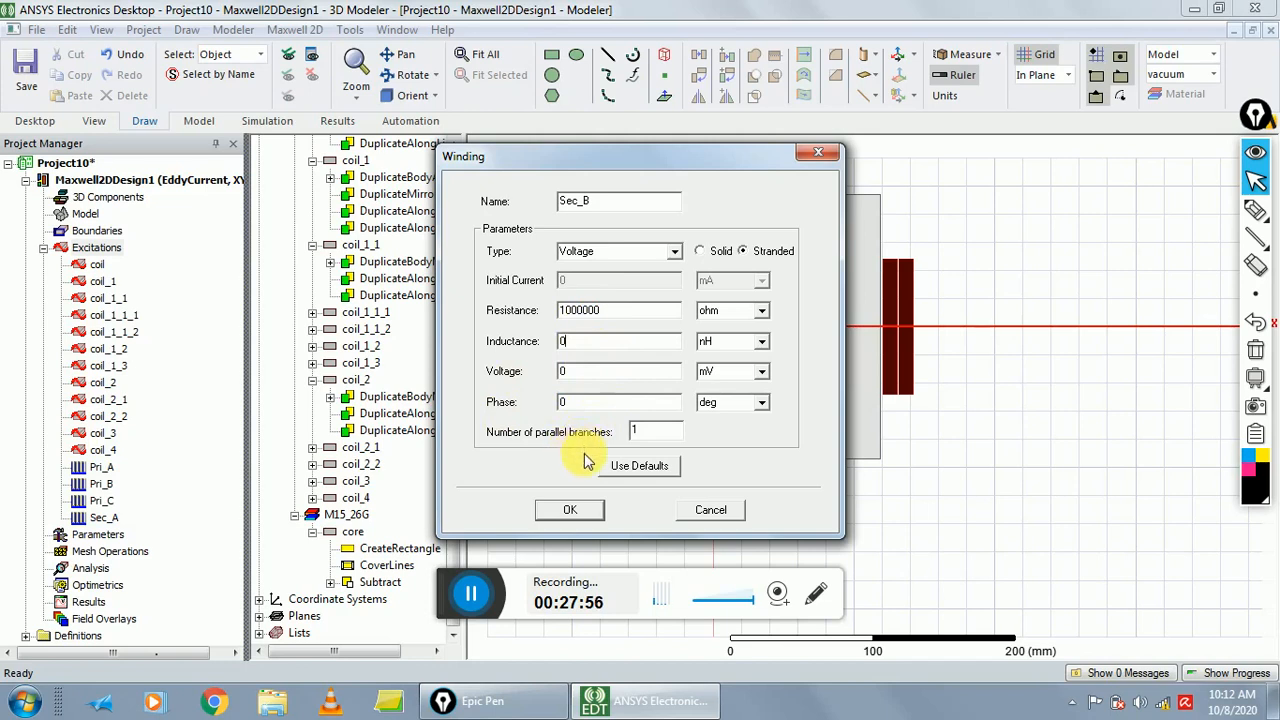
drag(616, 406, 505, 419)
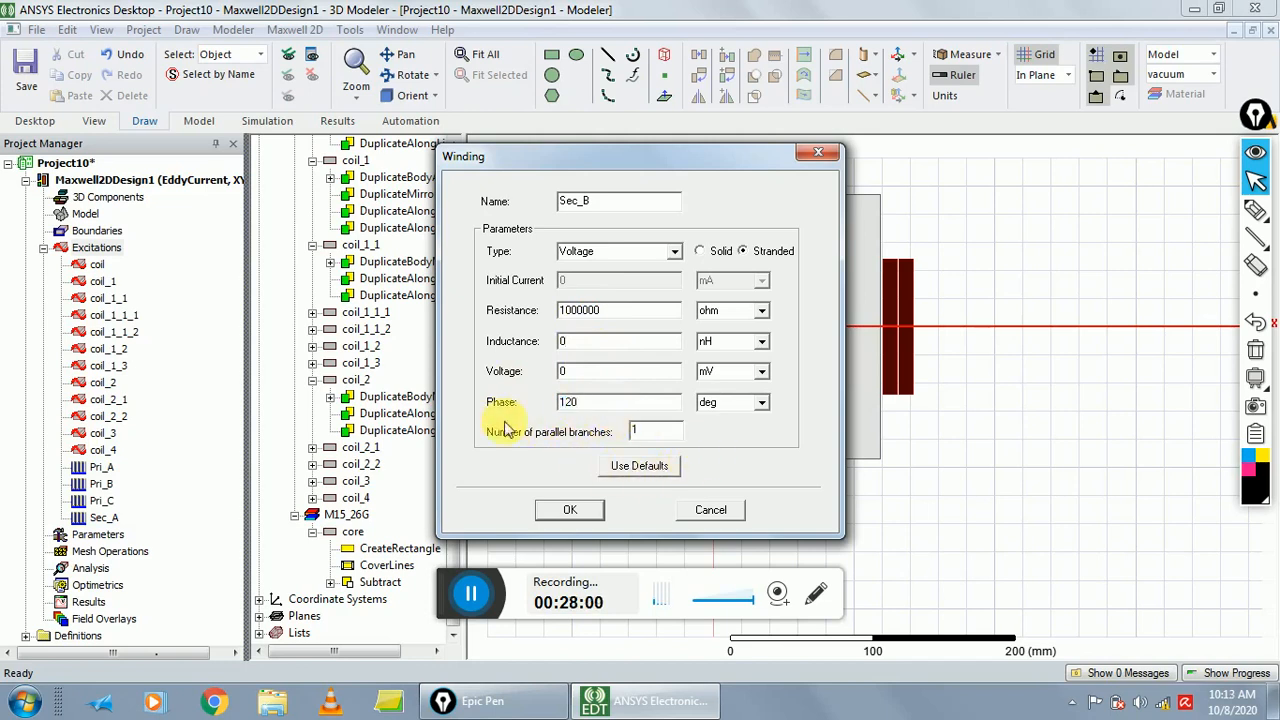
click(578, 511)
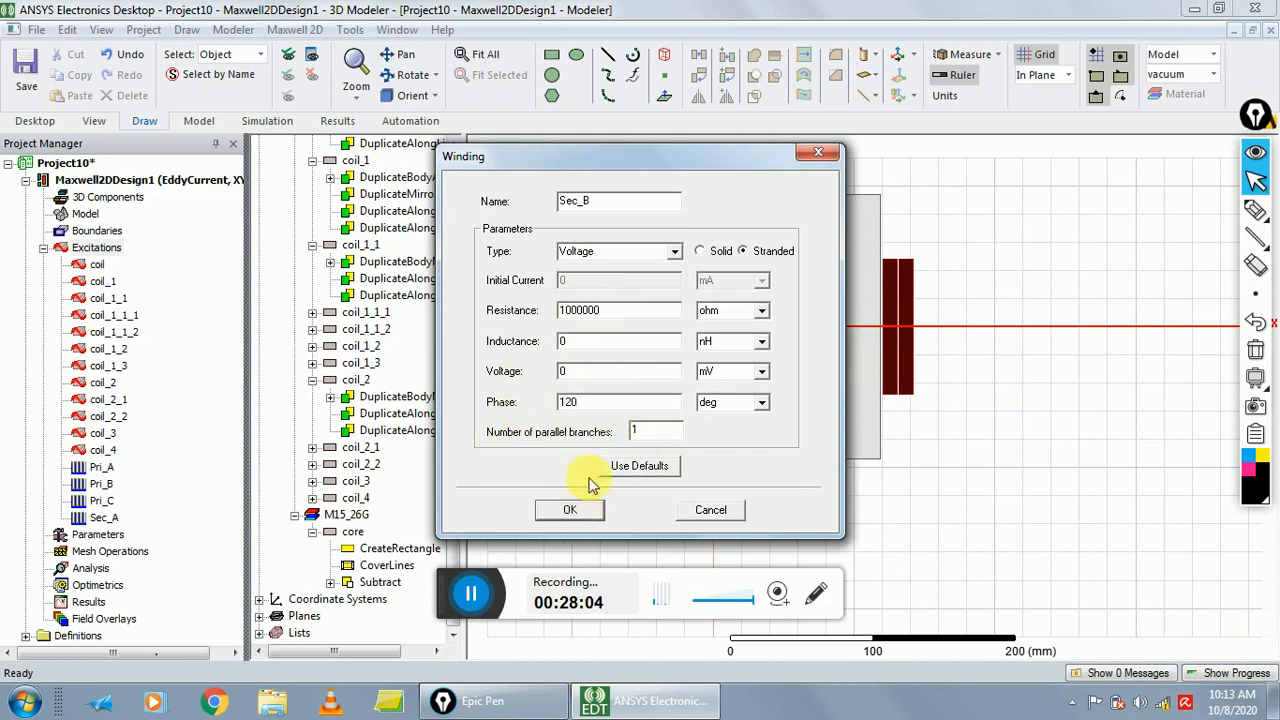
drag(592, 201, 533, 197)
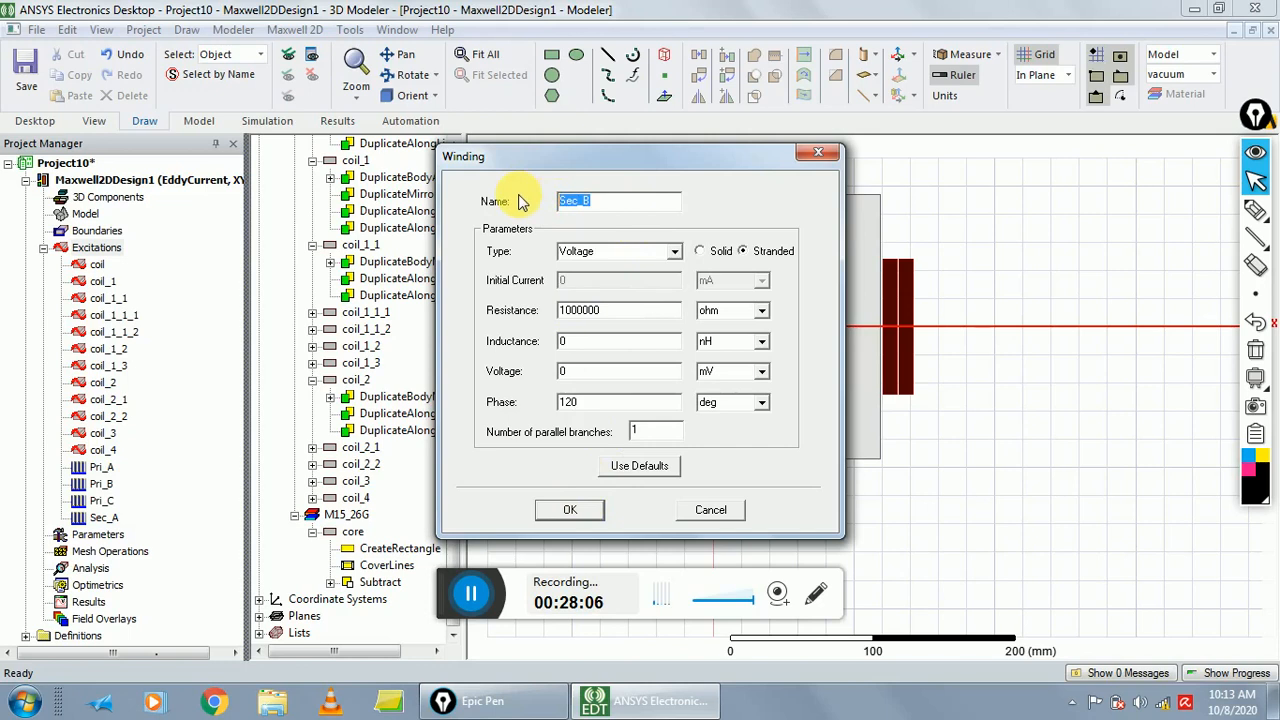
click(586, 513)
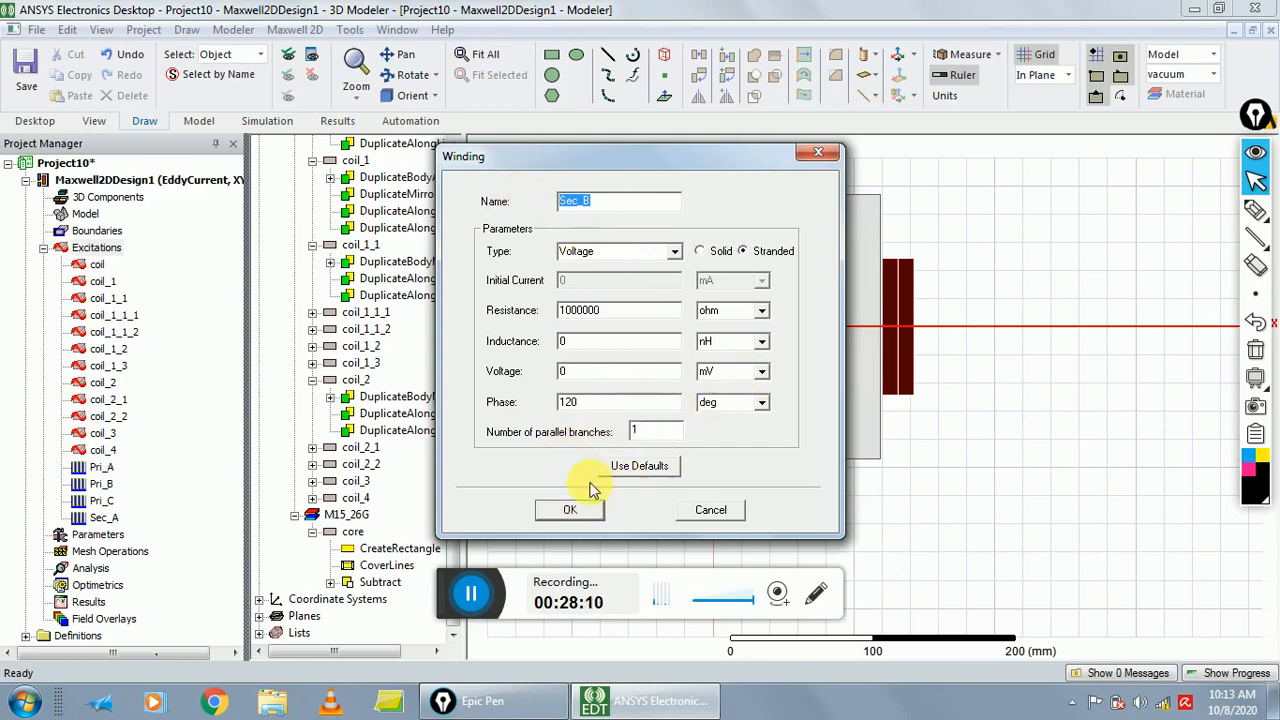
click(570, 511)
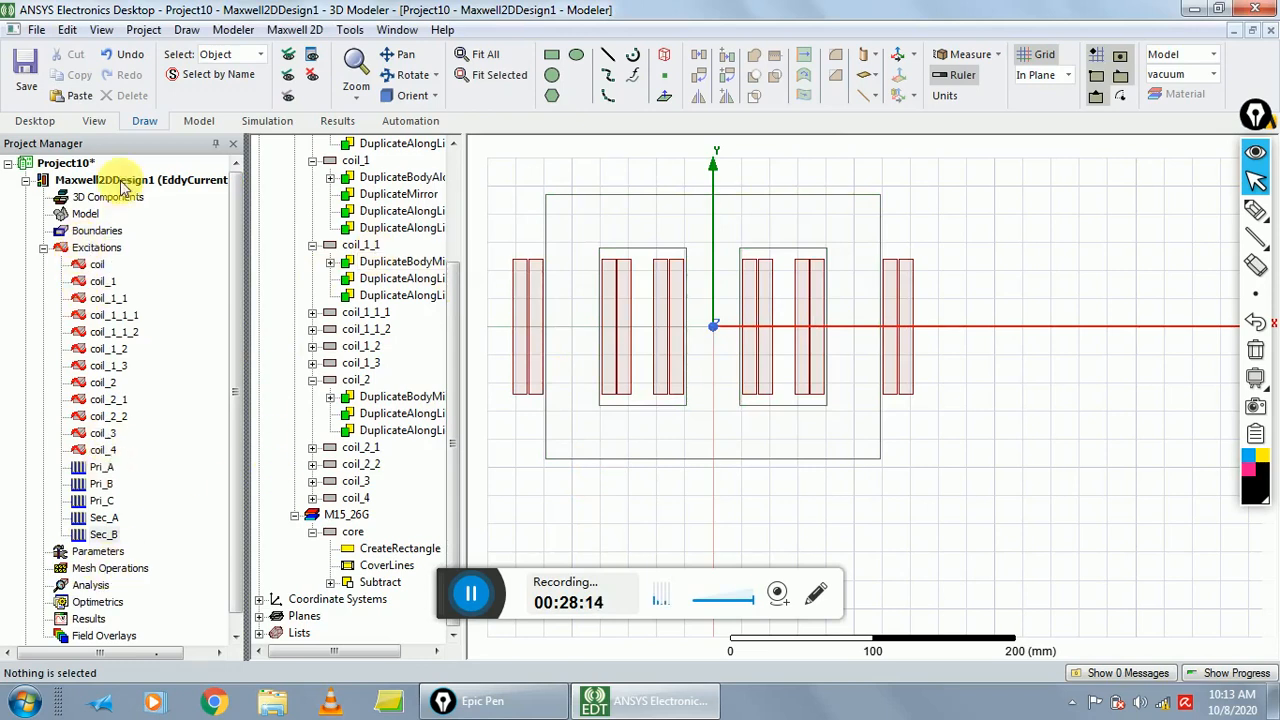
- Start adding a third secondary winding to the Excitations named Sec_C, with type Voltage and Stranded conductors
right_click(96, 247)
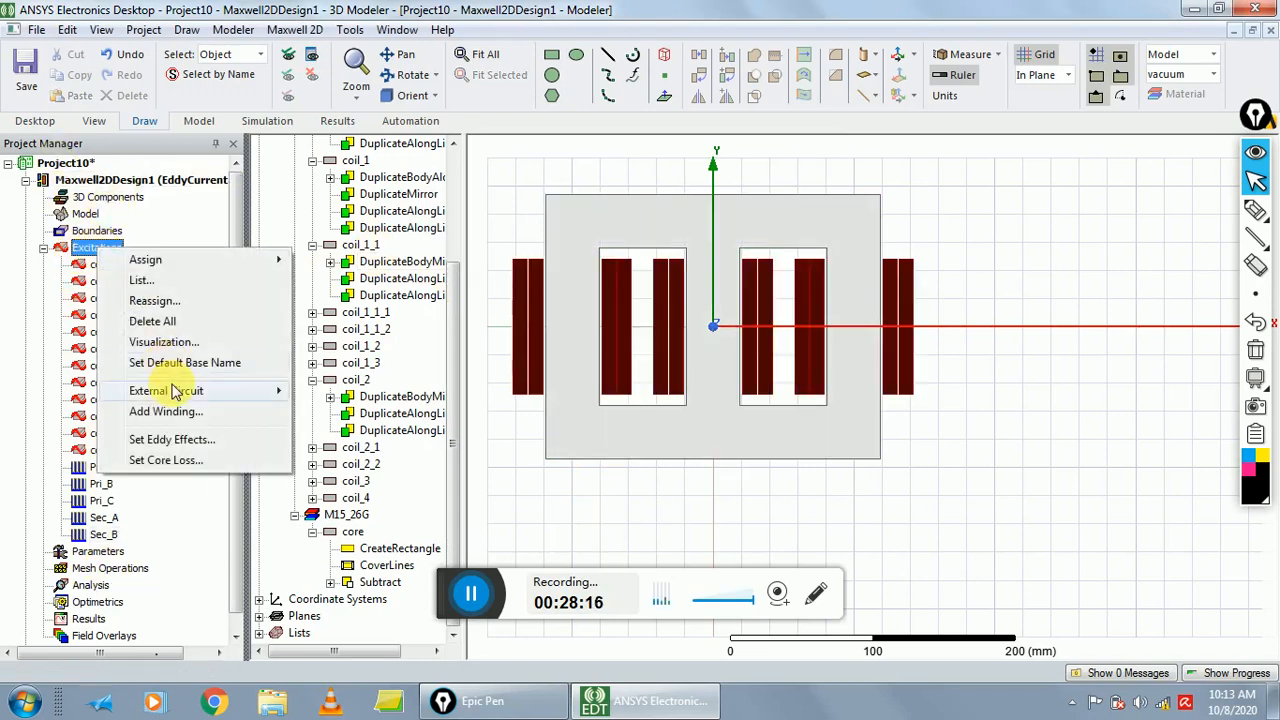
click(185, 420)
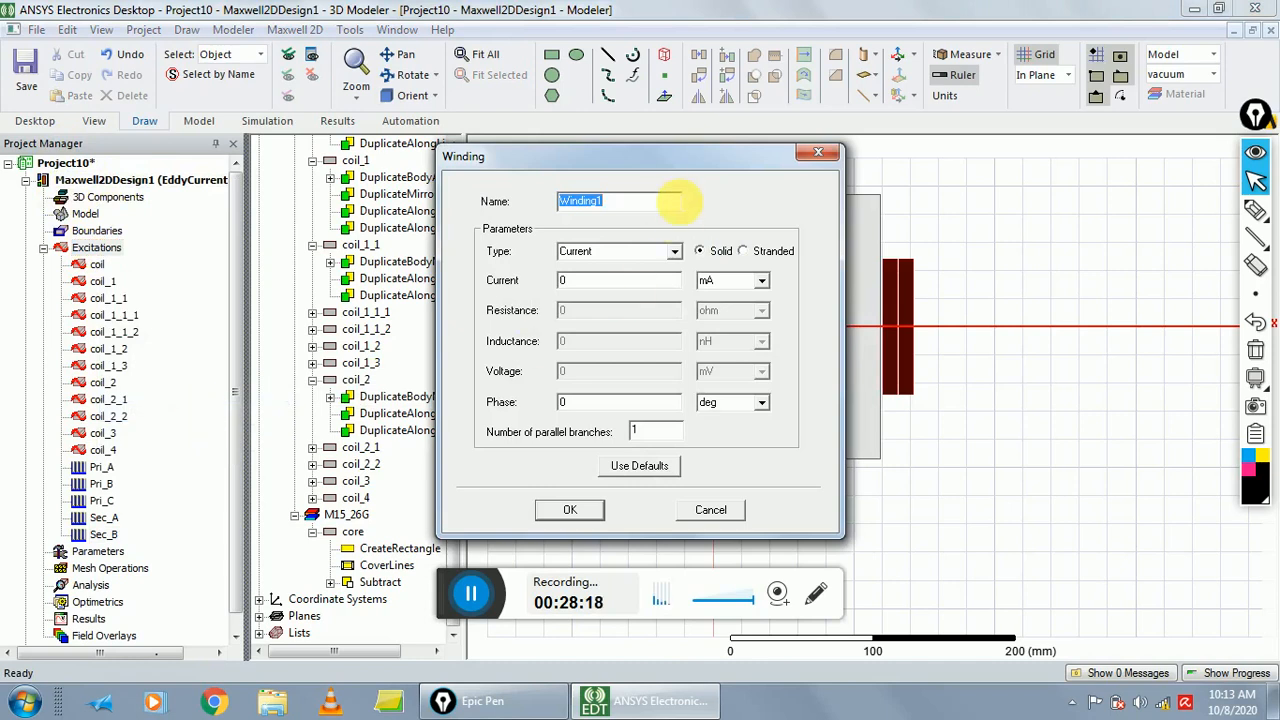
text(Sec_)
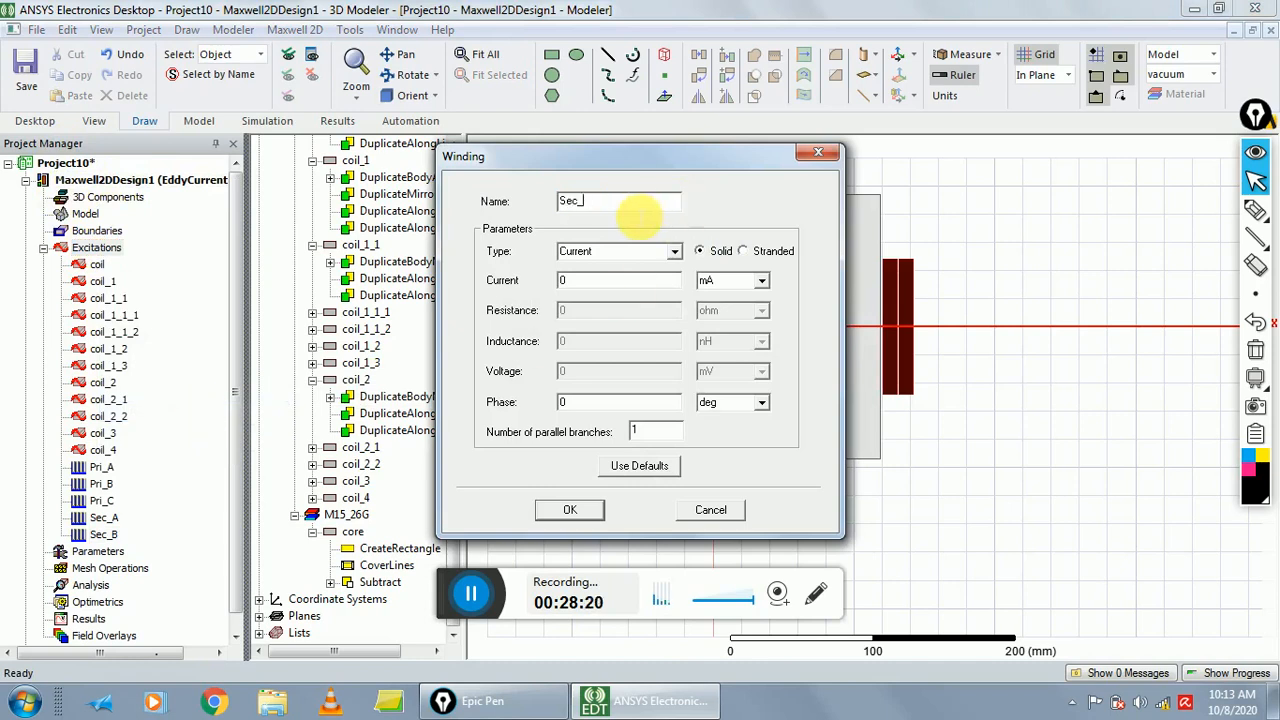
text(BC)
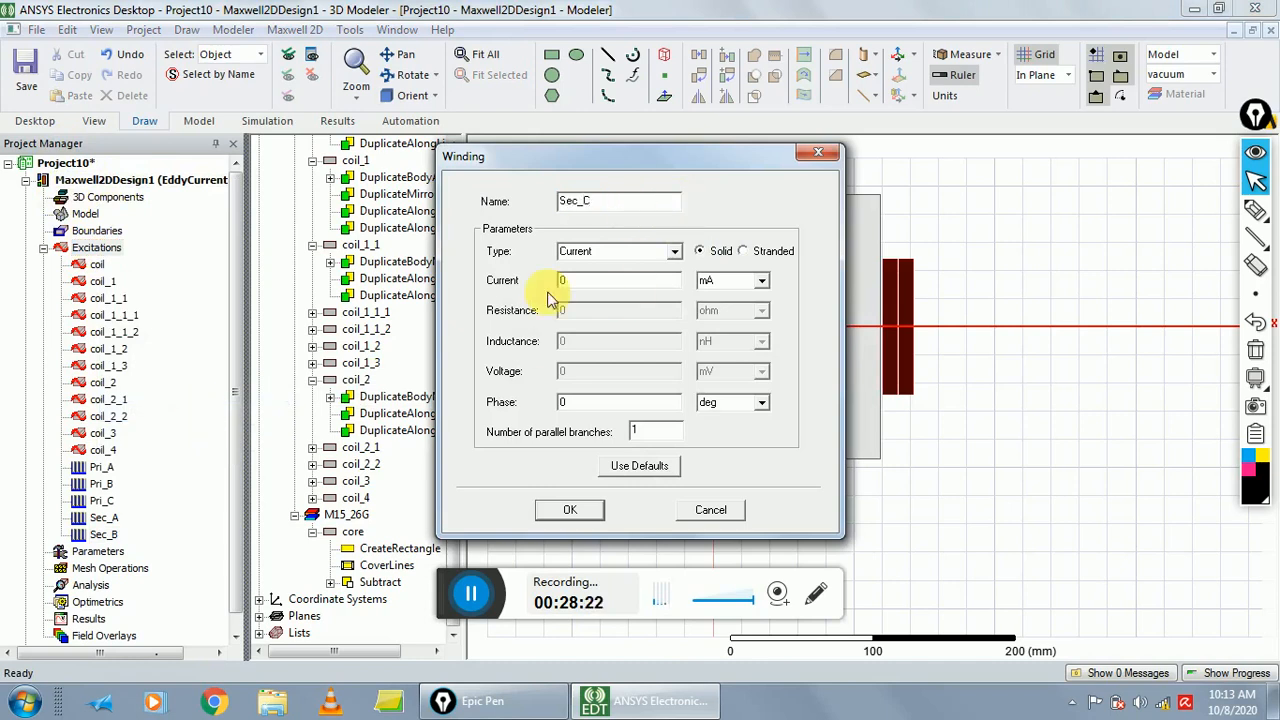
click(744, 254)
click(612, 285)
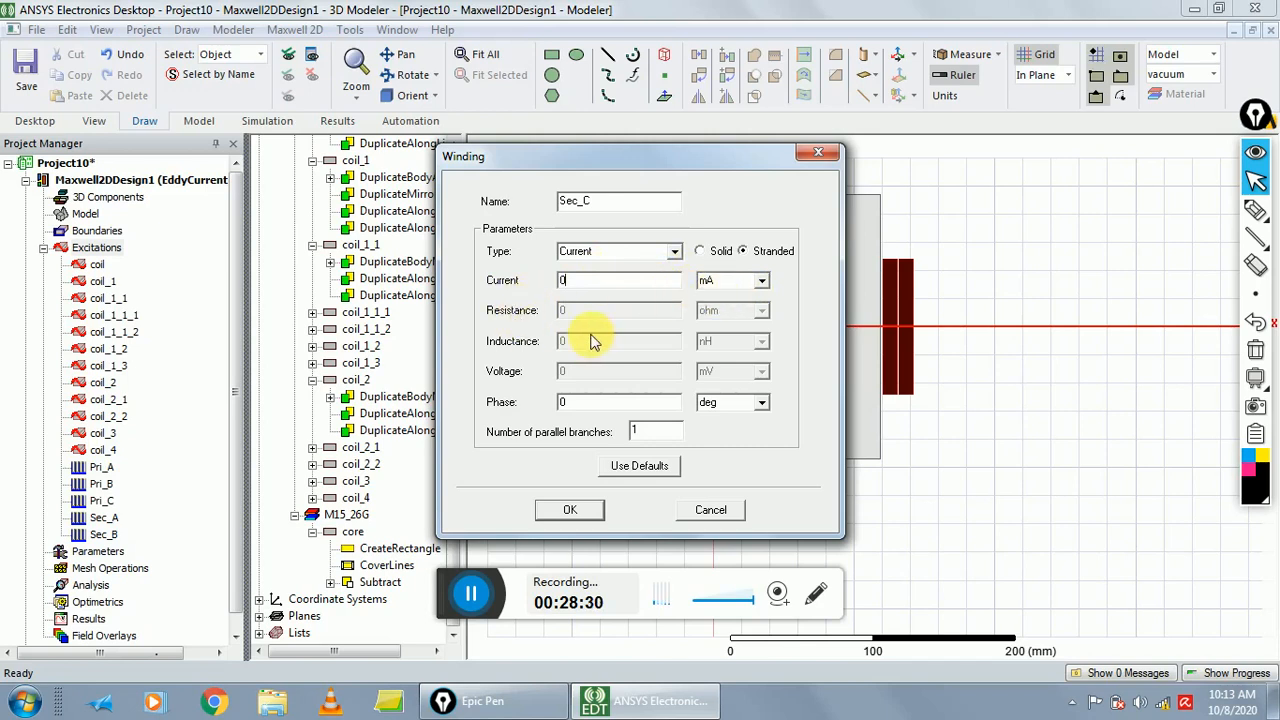
click(667, 251)
click(617, 284)
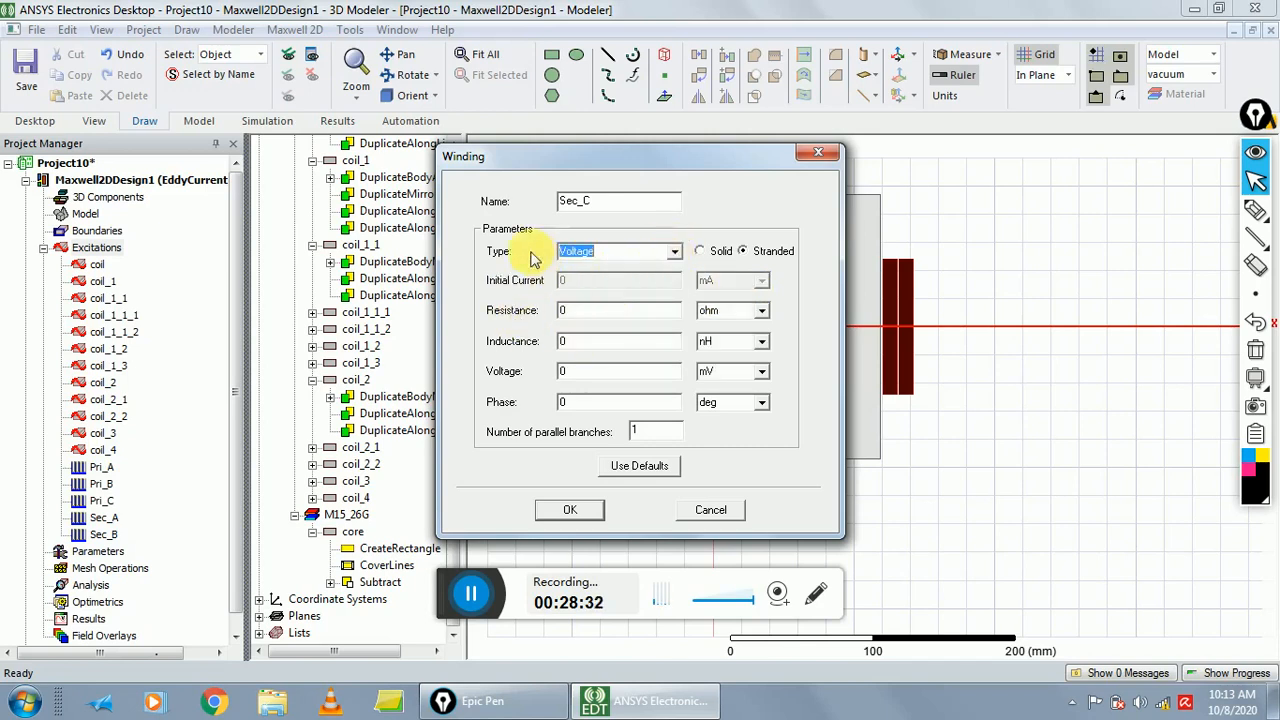
- Set the Sec_C winding's resistance to 1000000 ohm and phase to 240 deg, and create the winding
click(584, 312)
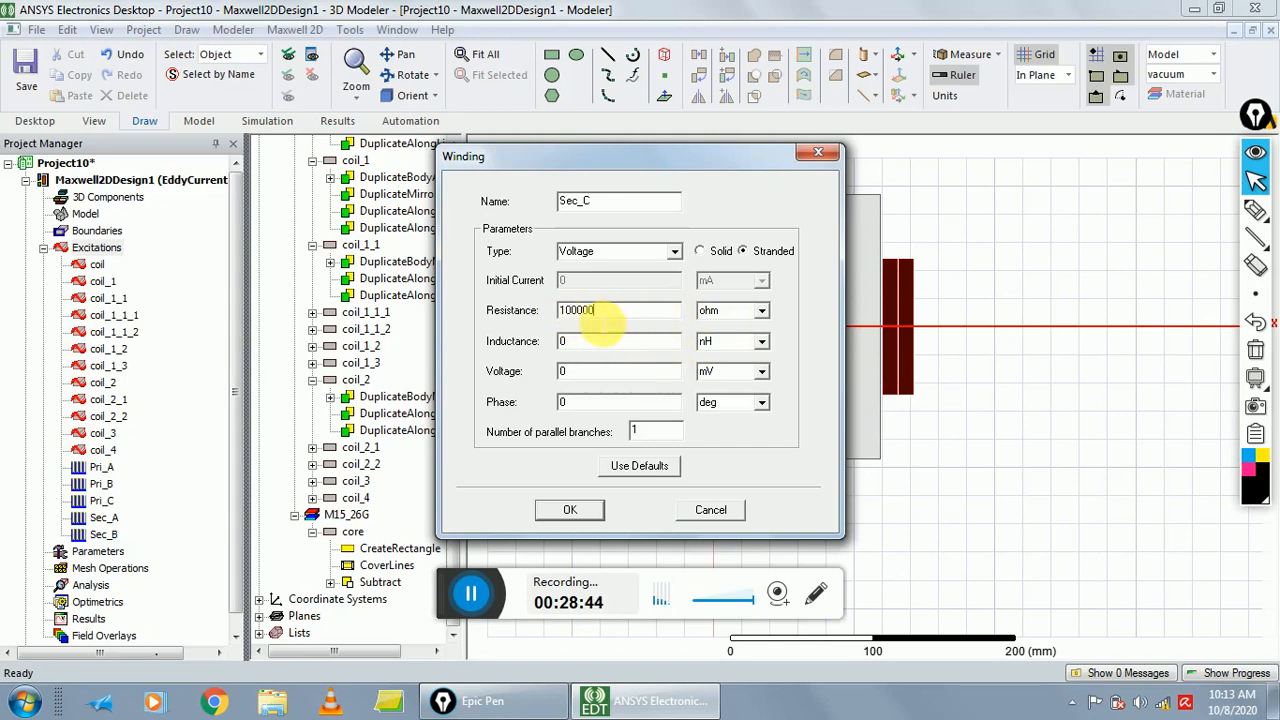
click(607, 315)
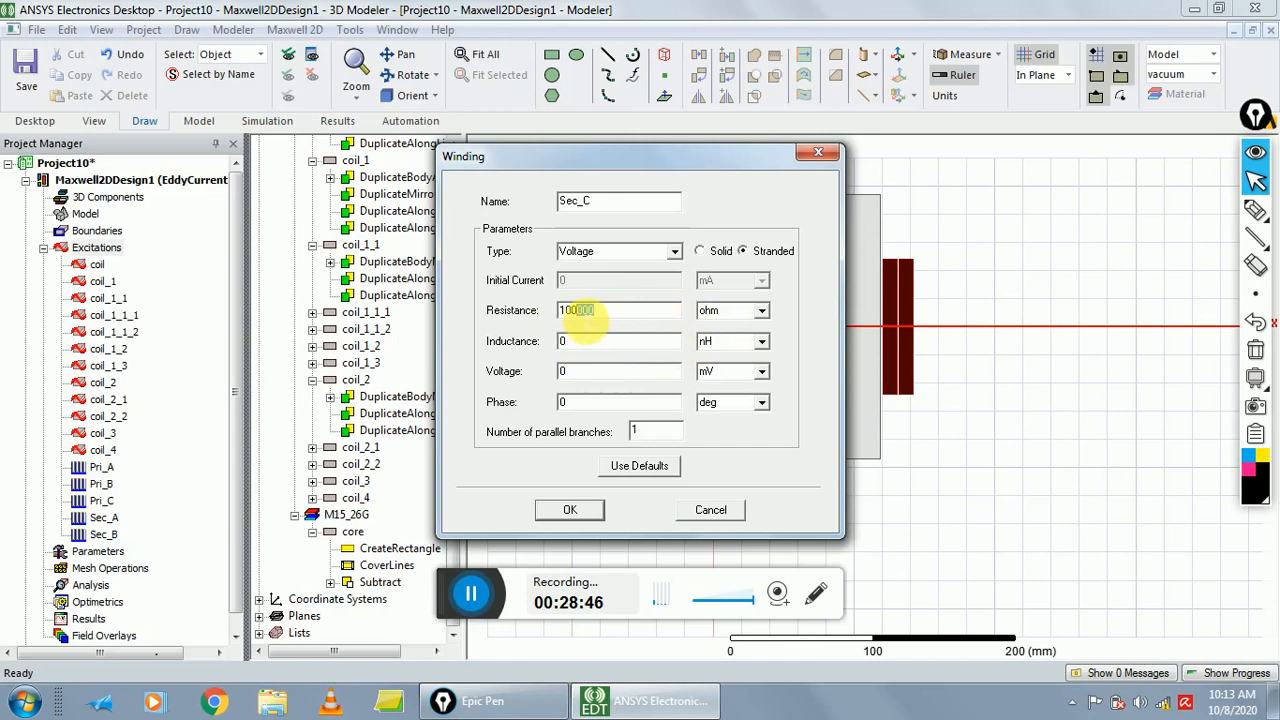
click(609, 313)
text(0)
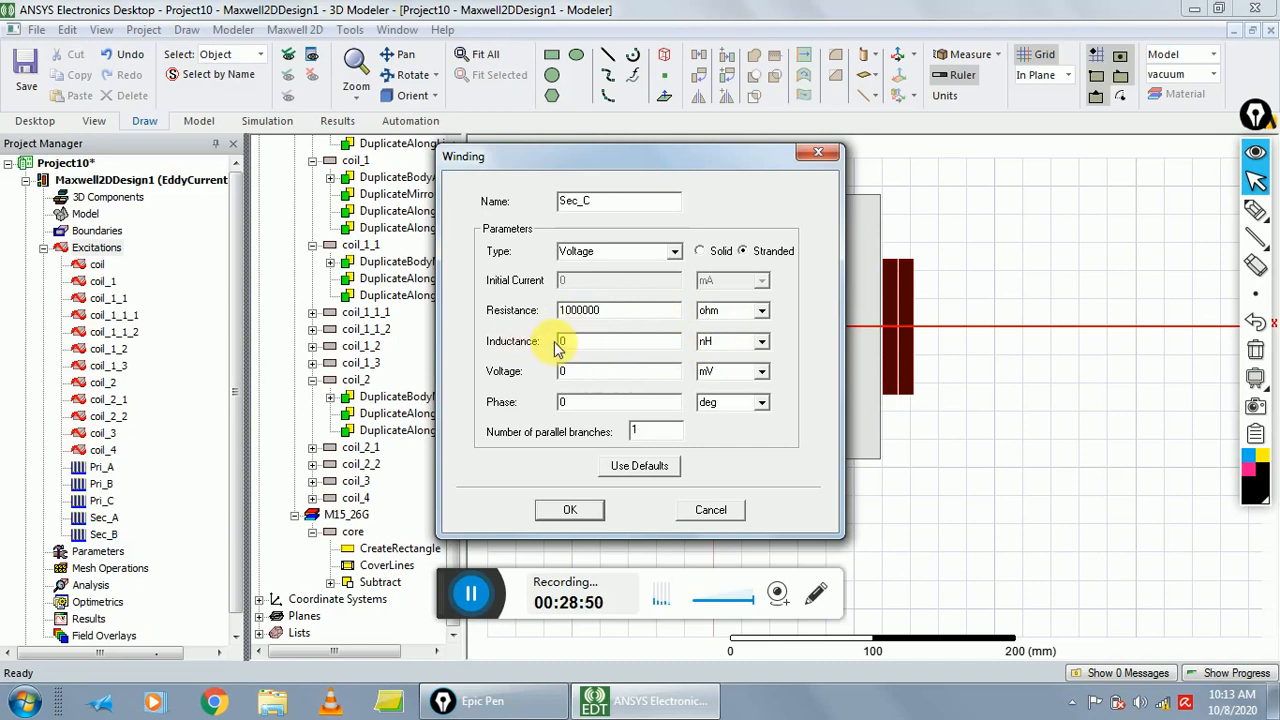
double_click(605, 402)
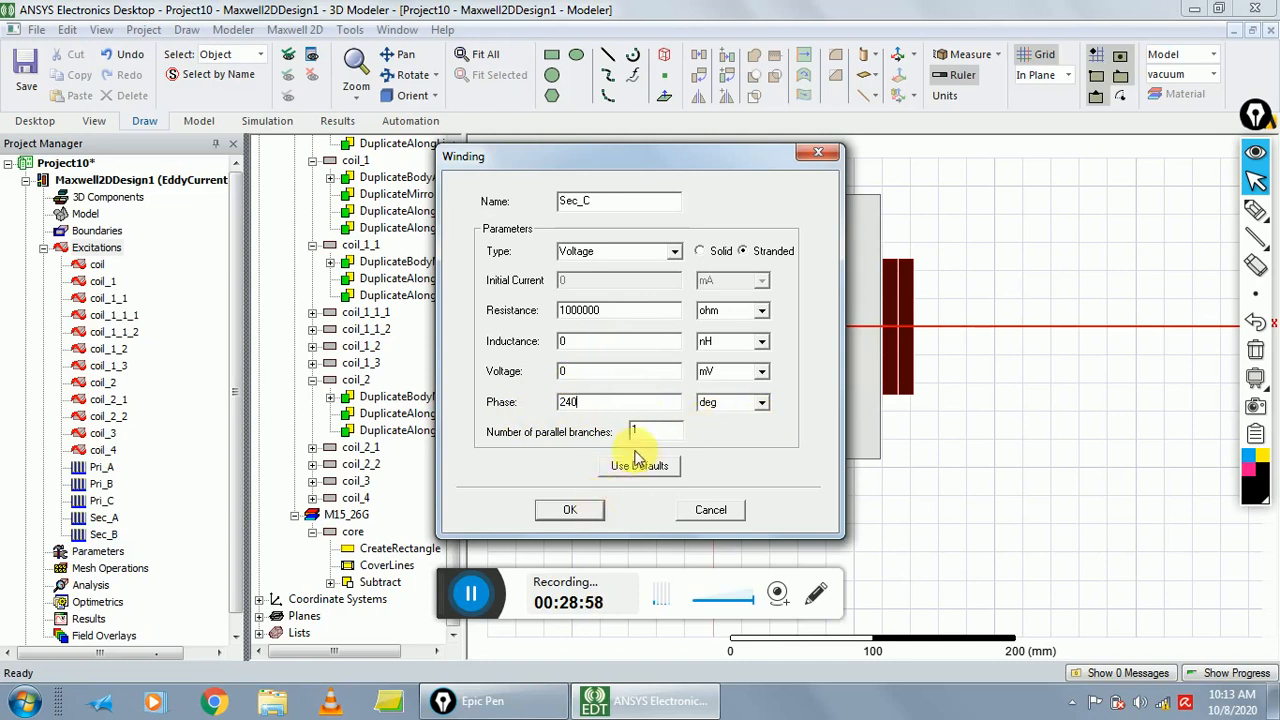
click(572, 510)
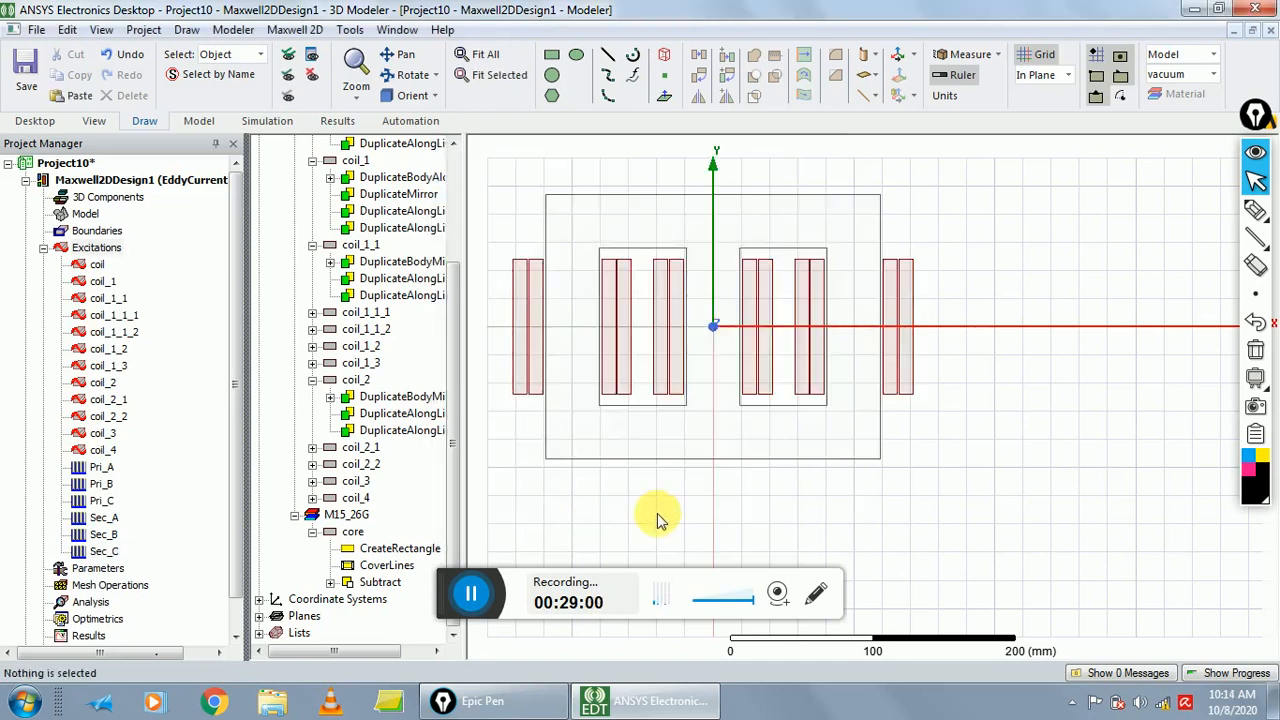
- Highlight the coil excitation and annotate the core's centre, right and left limbs as A, B and C with the screen pen
click(110, 467)
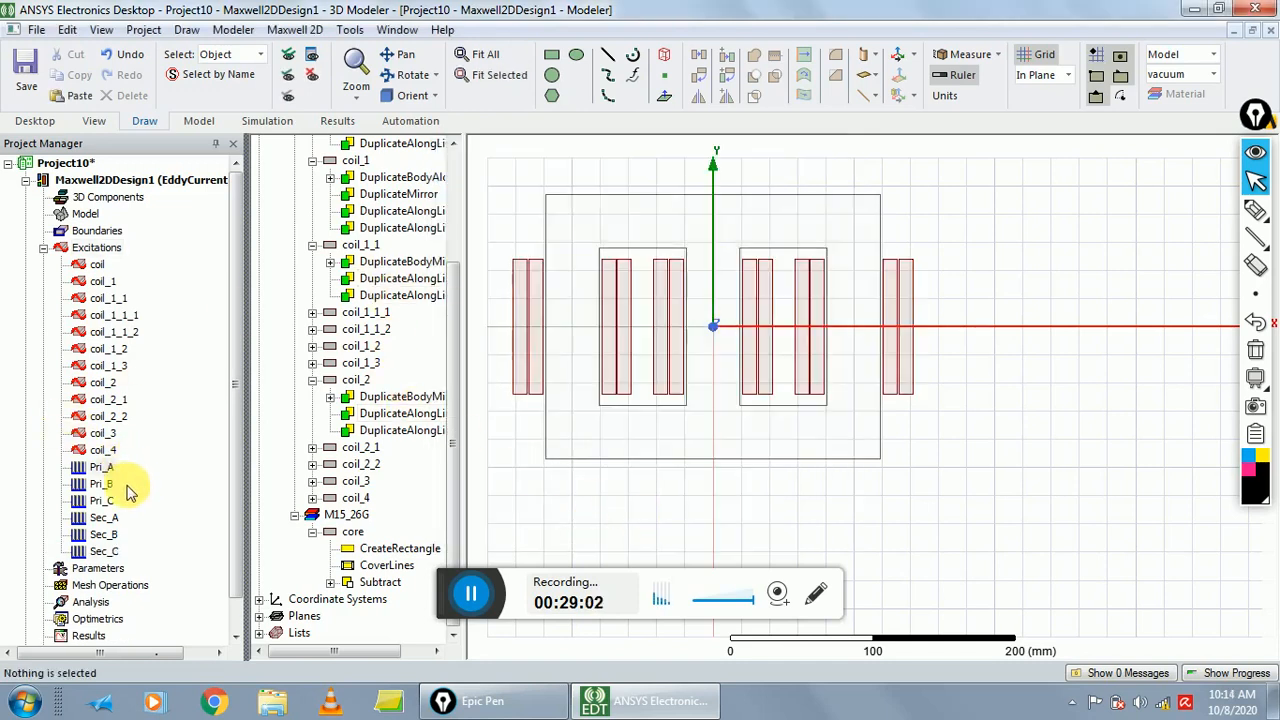
click(120, 518)
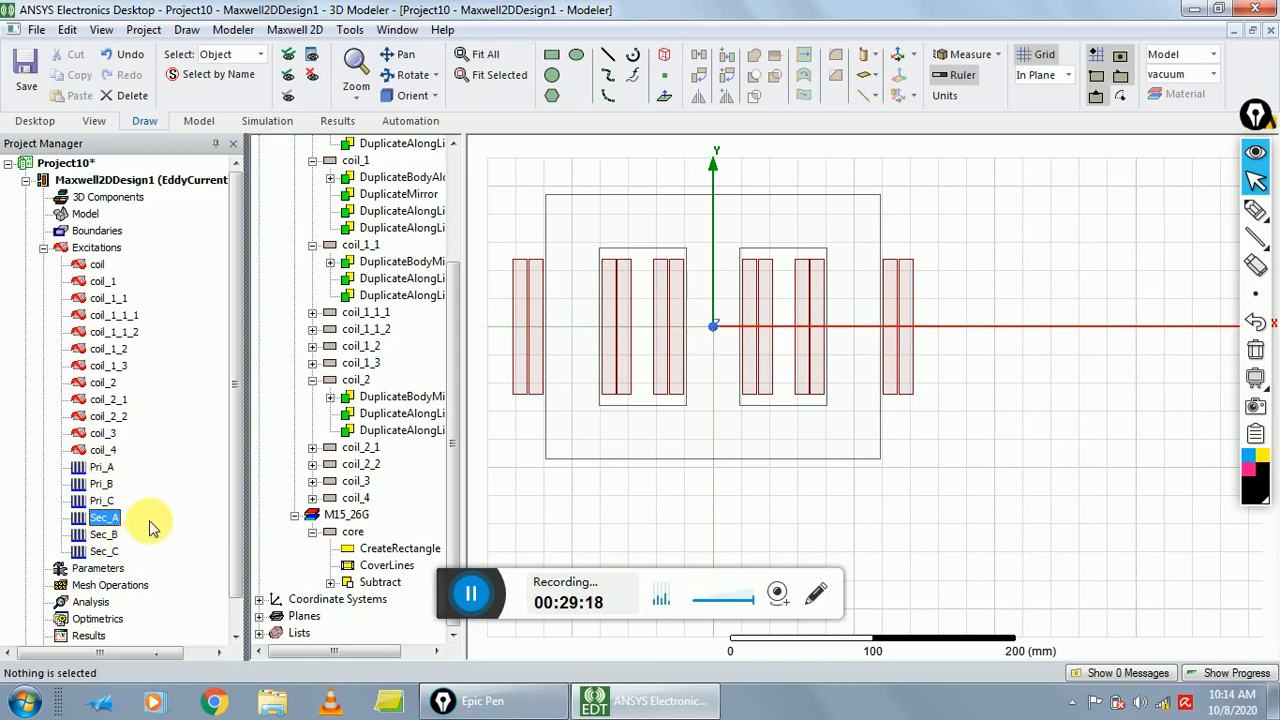
click(97, 265)
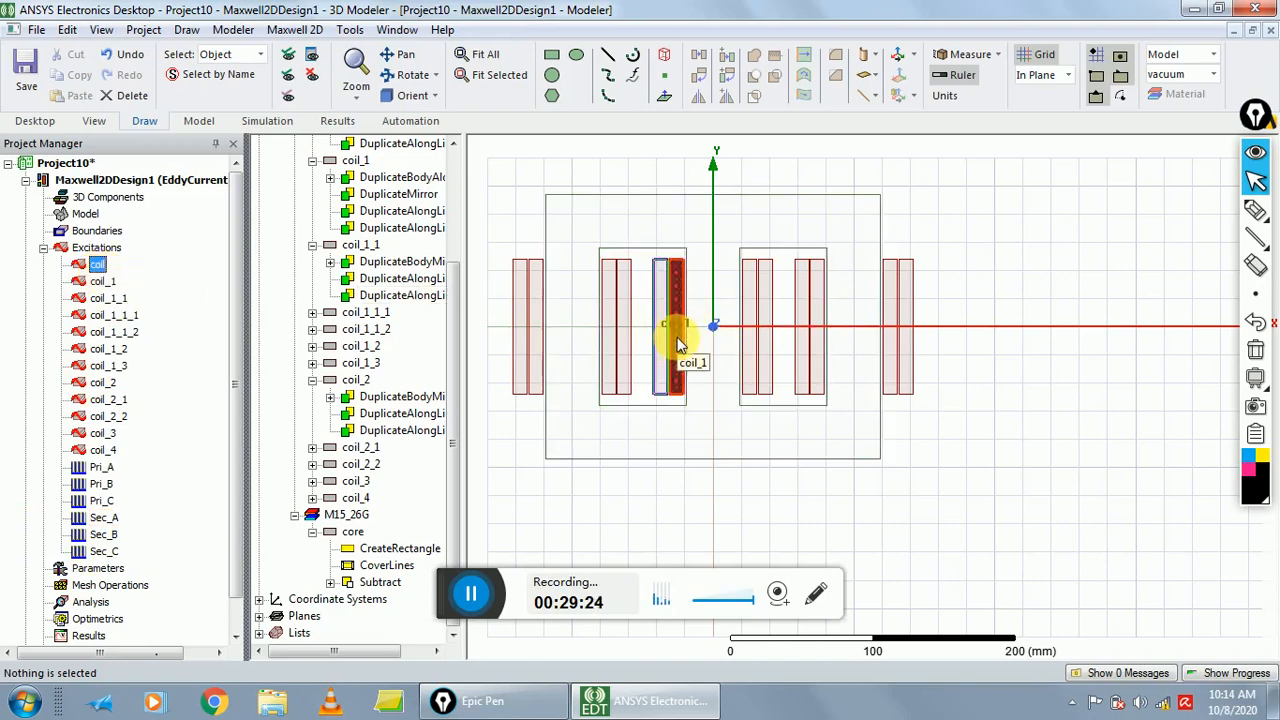
click(1255, 210)
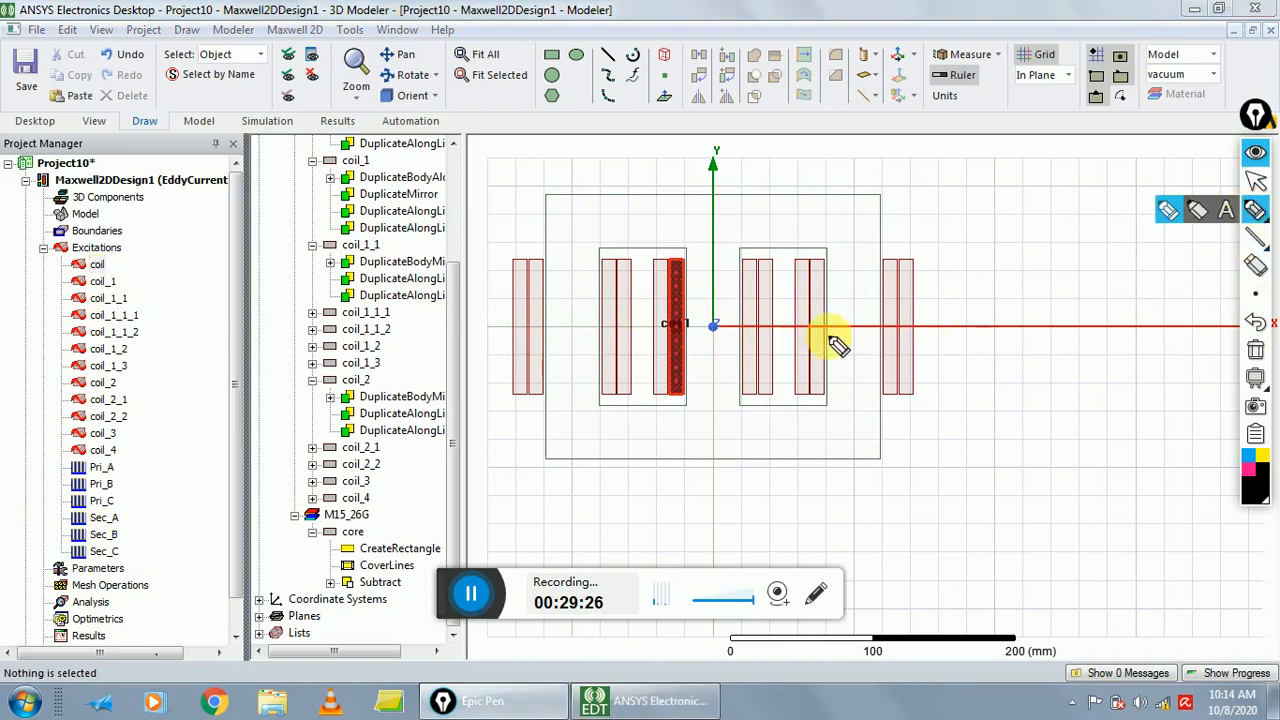
mouse_move(676, 232)
mouse_down()
mouse_move(685, 249)
mouse_move(672, 246)
mouse_up()
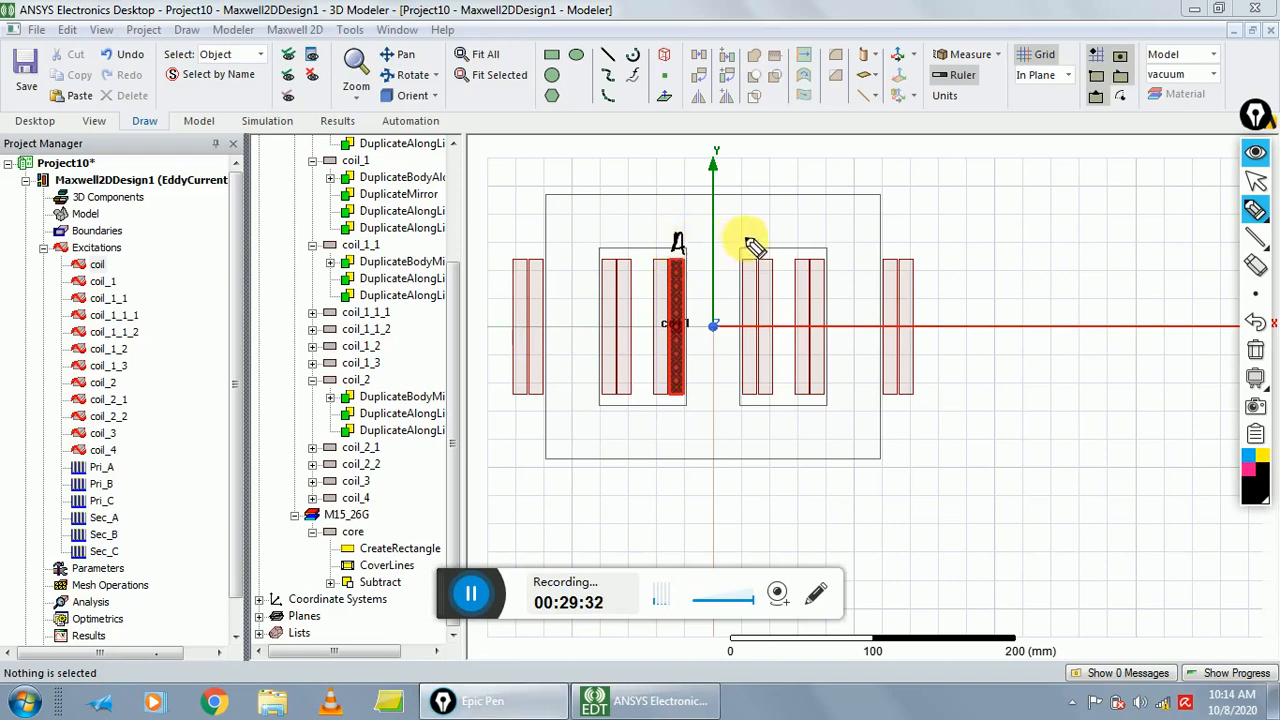
drag(824, 222, 810, 241)
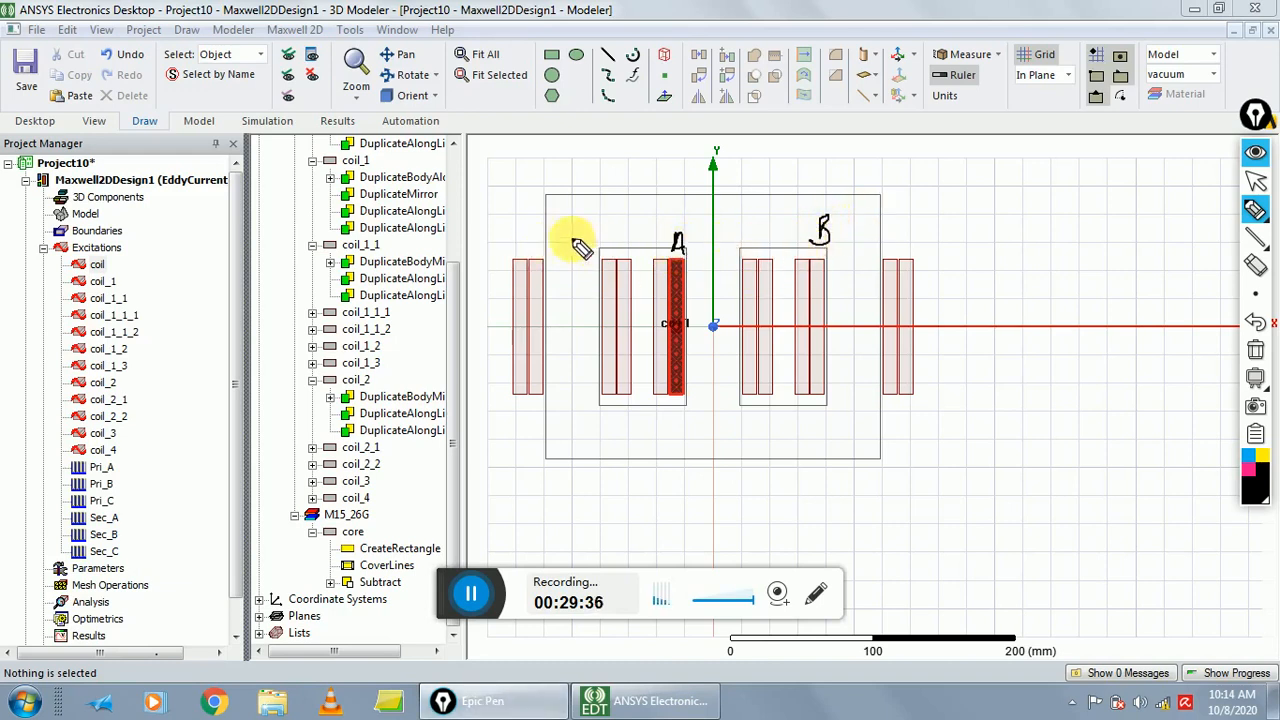
drag(568, 224, 584, 254)
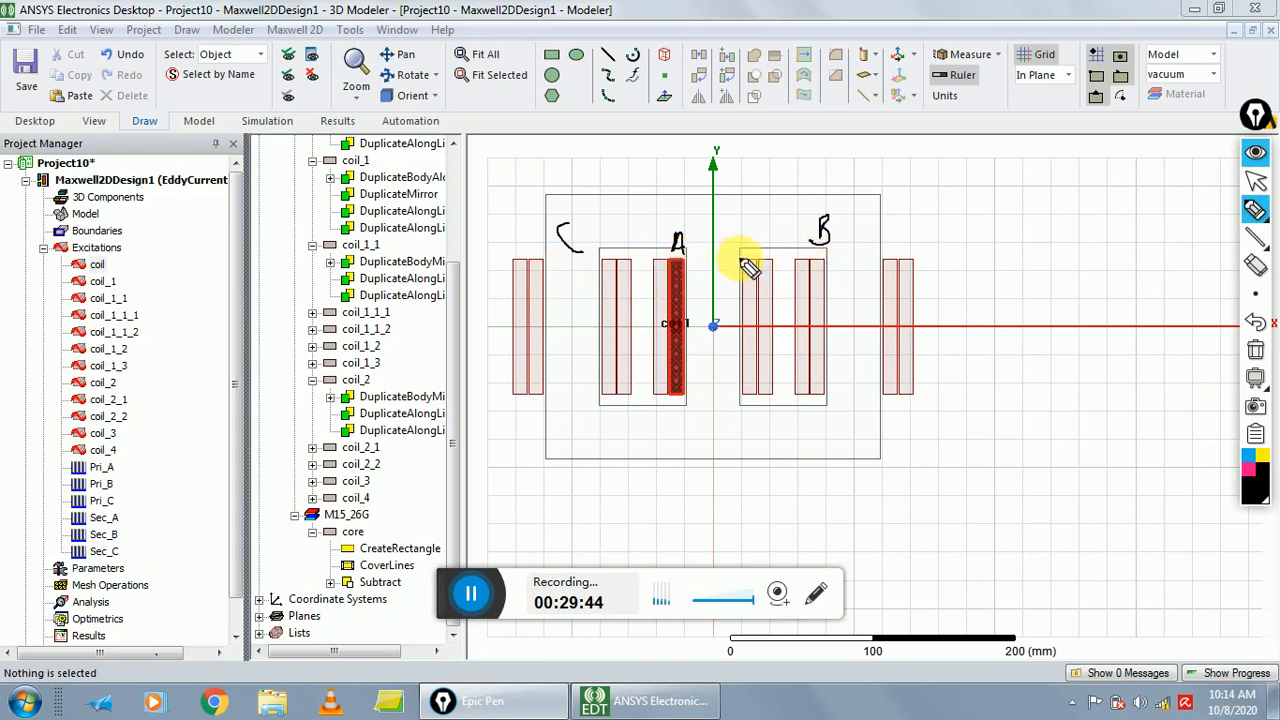
- Draw pen brackets joining the inner coil sides across each of the limbs A, B and C
mouse_move(678, 244)
mouse_down()
mouse_move(740, 247)
mouse_move(745, 263)
mouse_up()
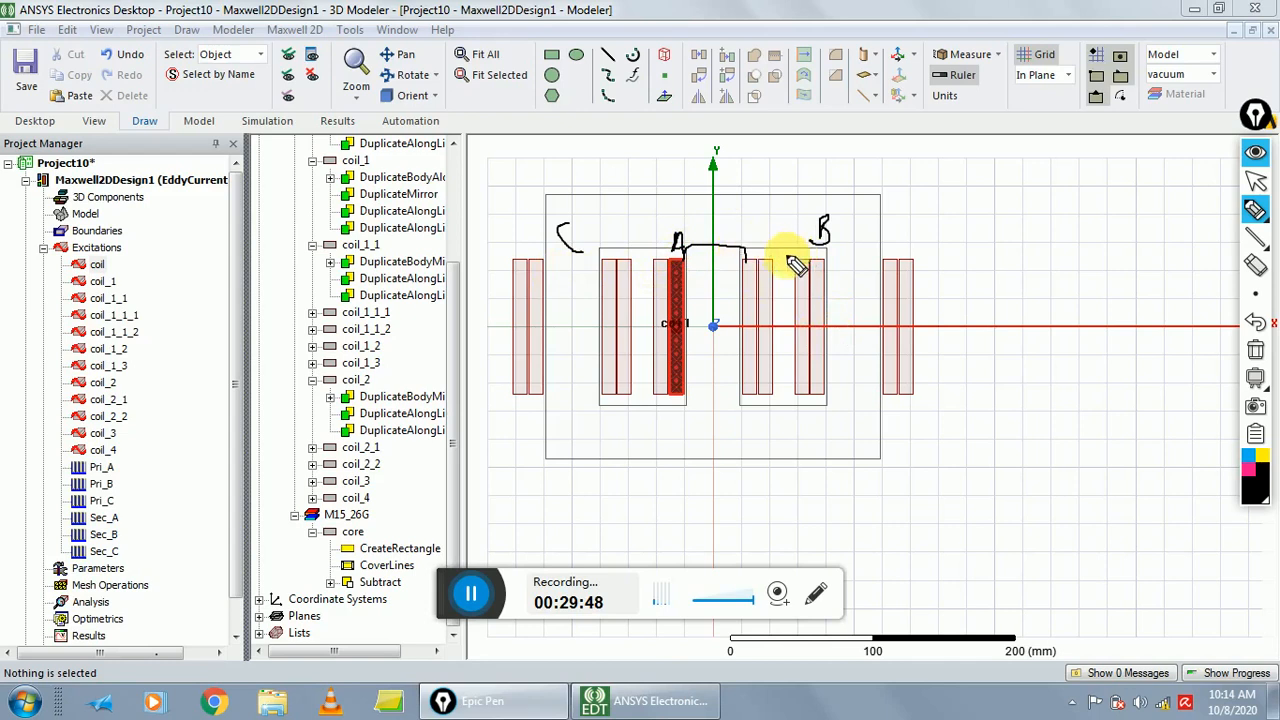
mouse_move(822, 250)
mouse_down()
mouse_move(823, 262)
mouse_move(898, 256)
mouse_move(888, 262)
mouse_up()
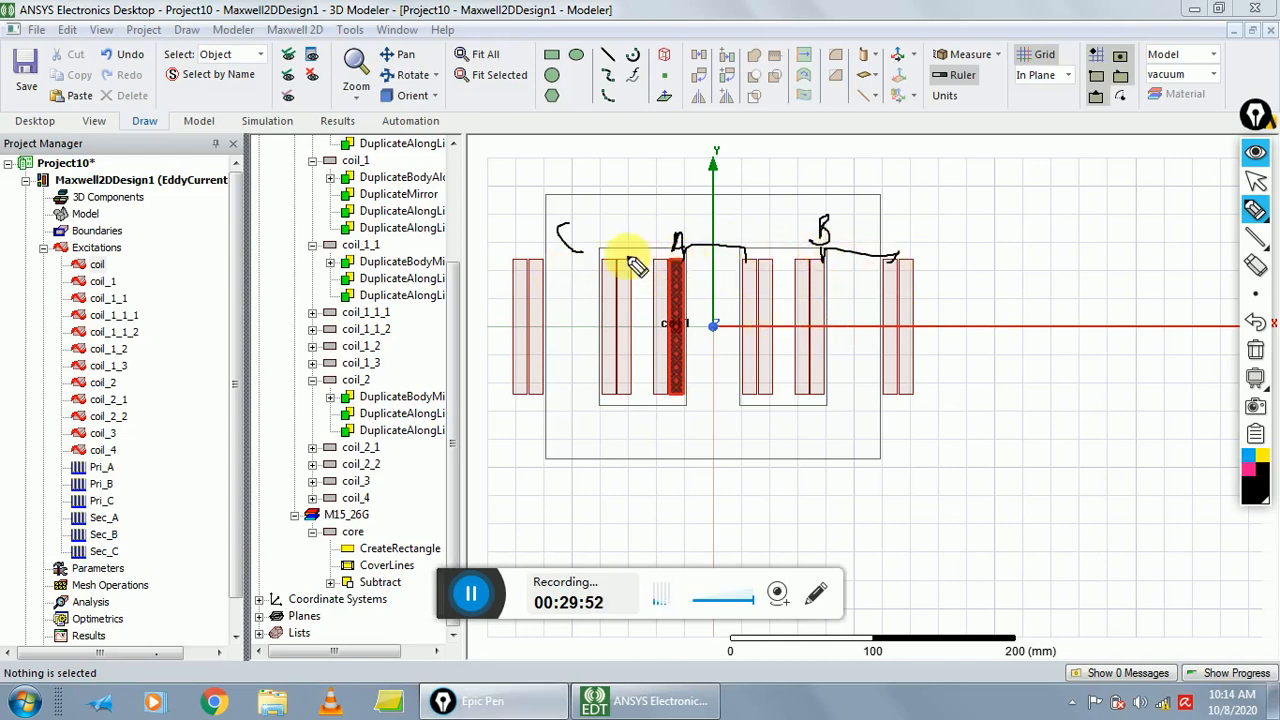
mouse_move(538, 272)
mouse_down()
mouse_move(539, 252)
mouse_move(605, 268)
mouse_up()
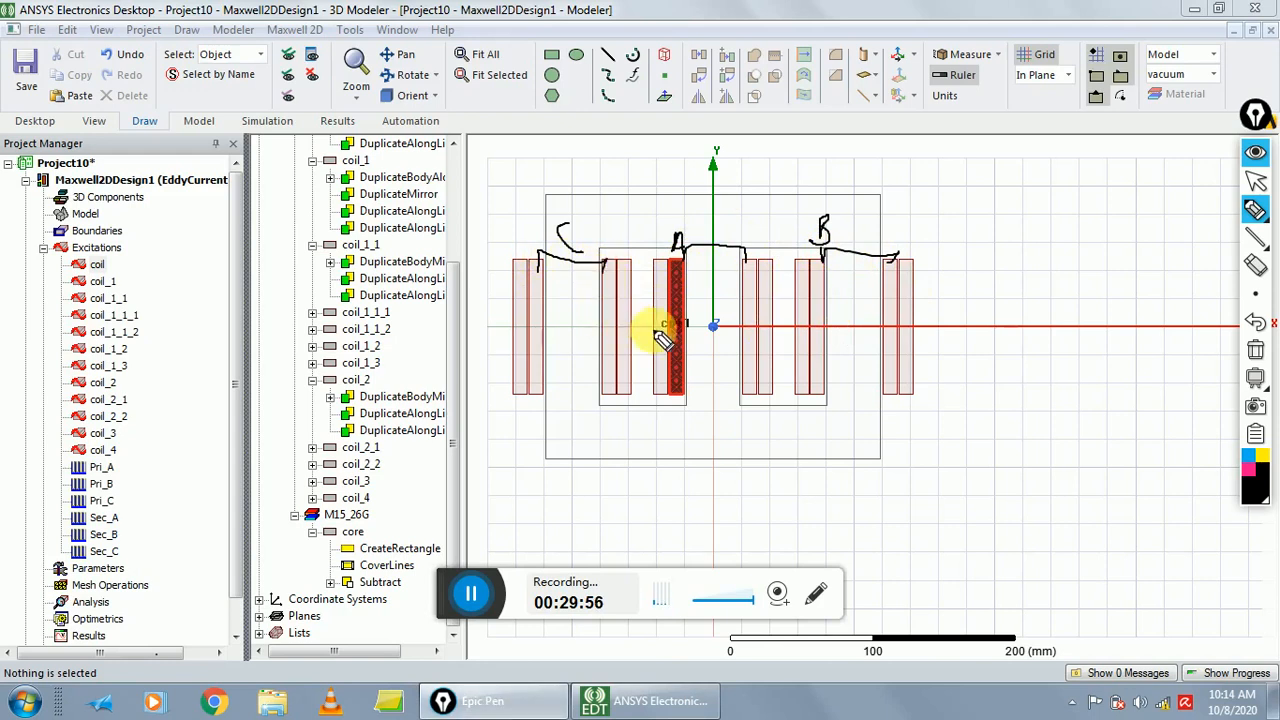
- Draw pen lines linking limbs A, B and C to the Pri_A, Pri_B and Pri_C windings, and clear all annotations
mouse_move(716, 246)
mouse_down()
mouse_move(471, 209)
mouse_move(118, 462)
mouse_up()
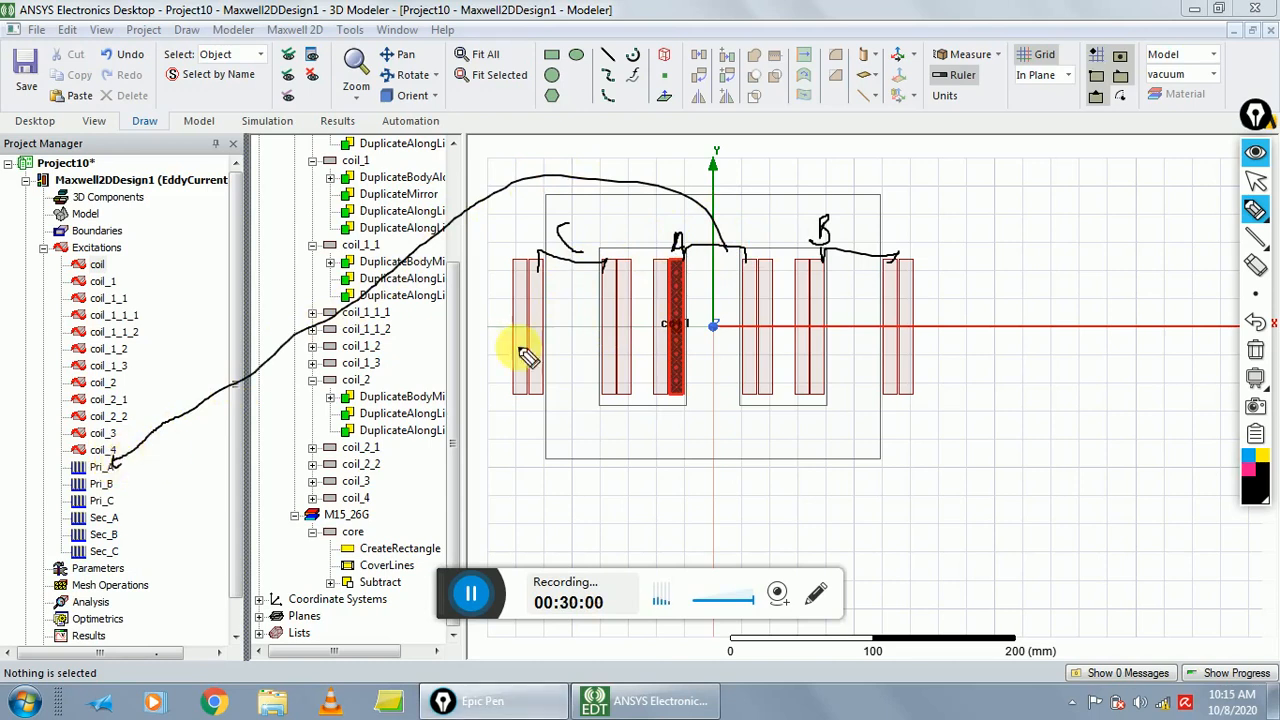
mouse_move(880, 252)
mouse_down()
mouse_move(494, 446)
mouse_move(155, 497)
mouse_move(119, 488)
mouse_up()
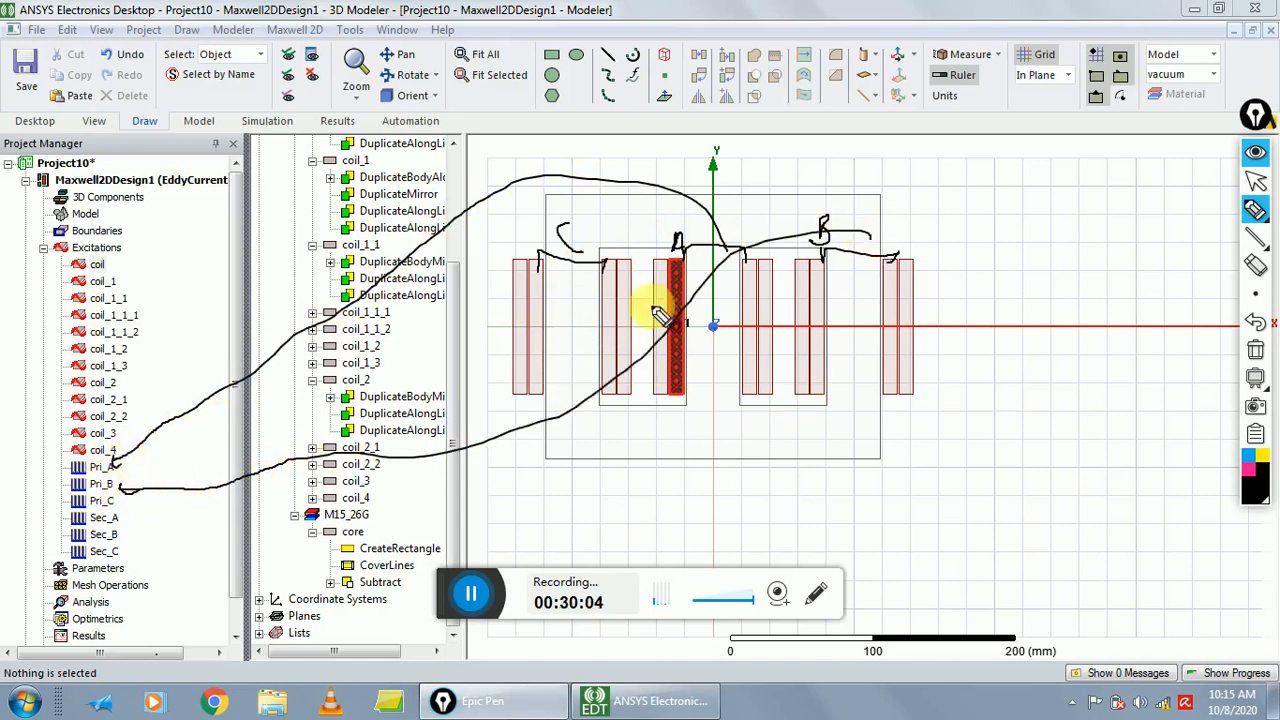
mouse_move(560, 232)
mouse_down()
mouse_move(410, 245)
mouse_move(229, 457)
mouse_move(129, 486)
mouse_move(130, 512)
mouse_up()
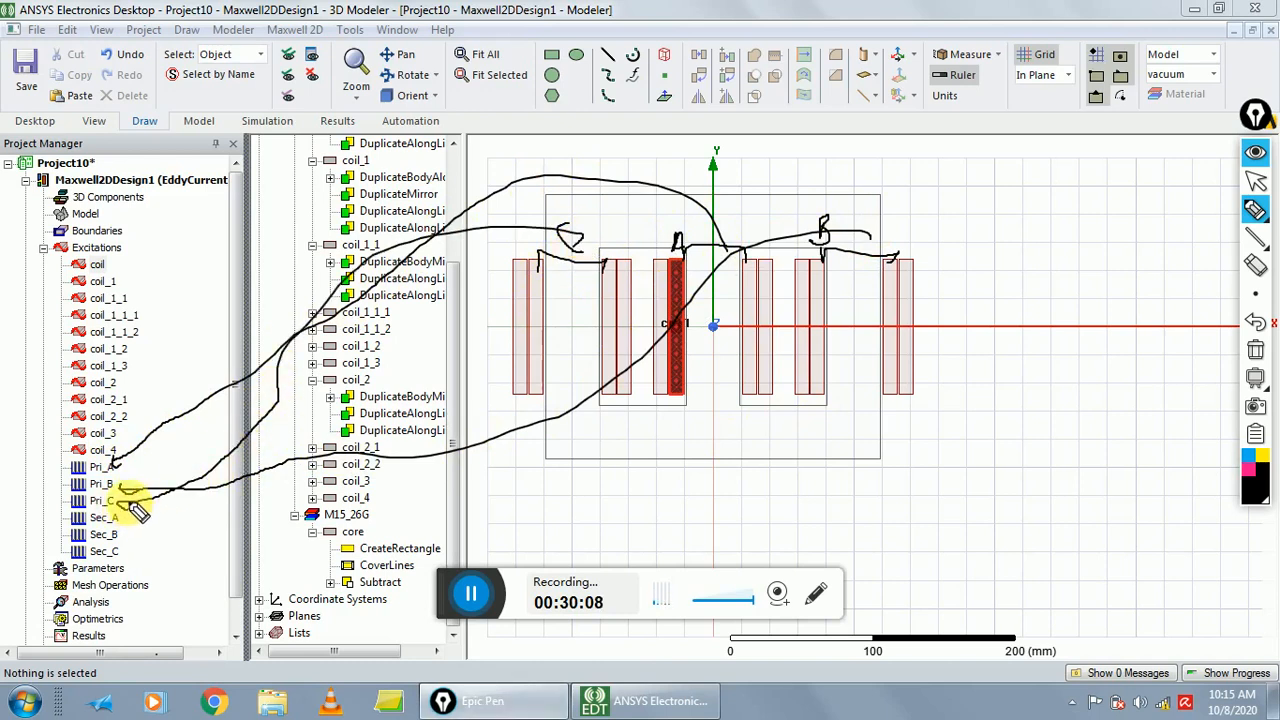
click(1262, 352)
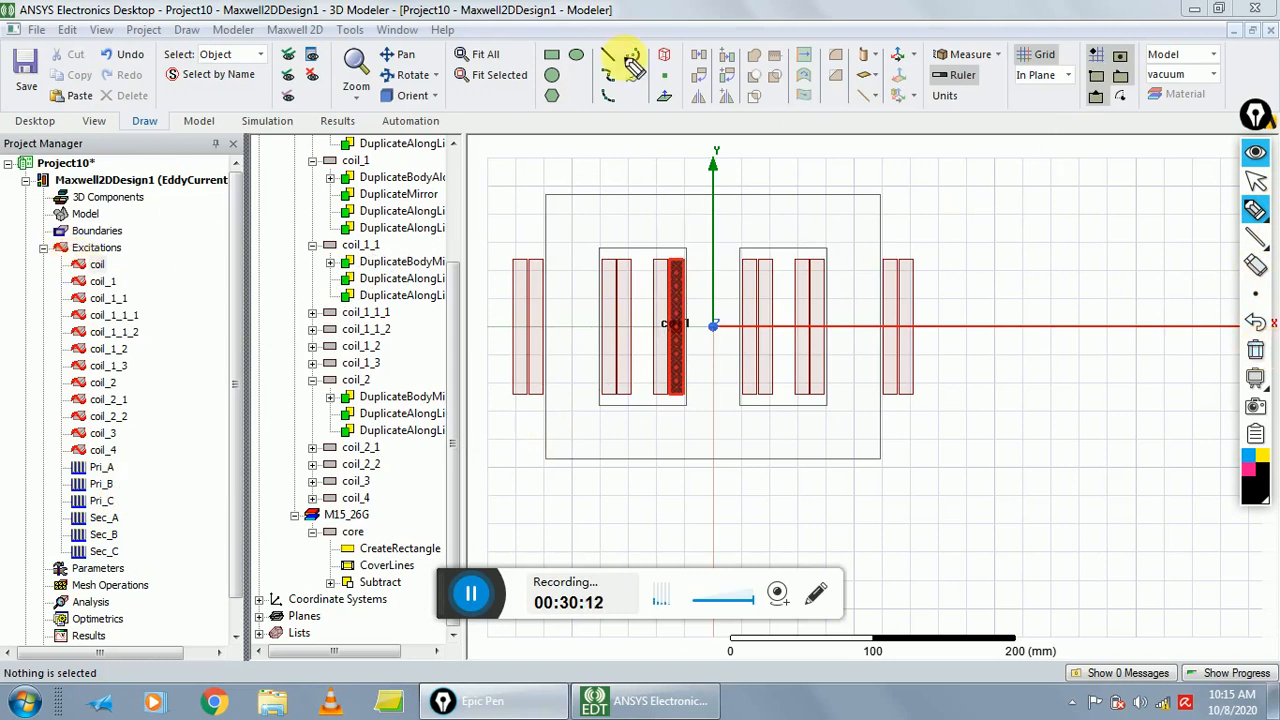
click(1255, 180)
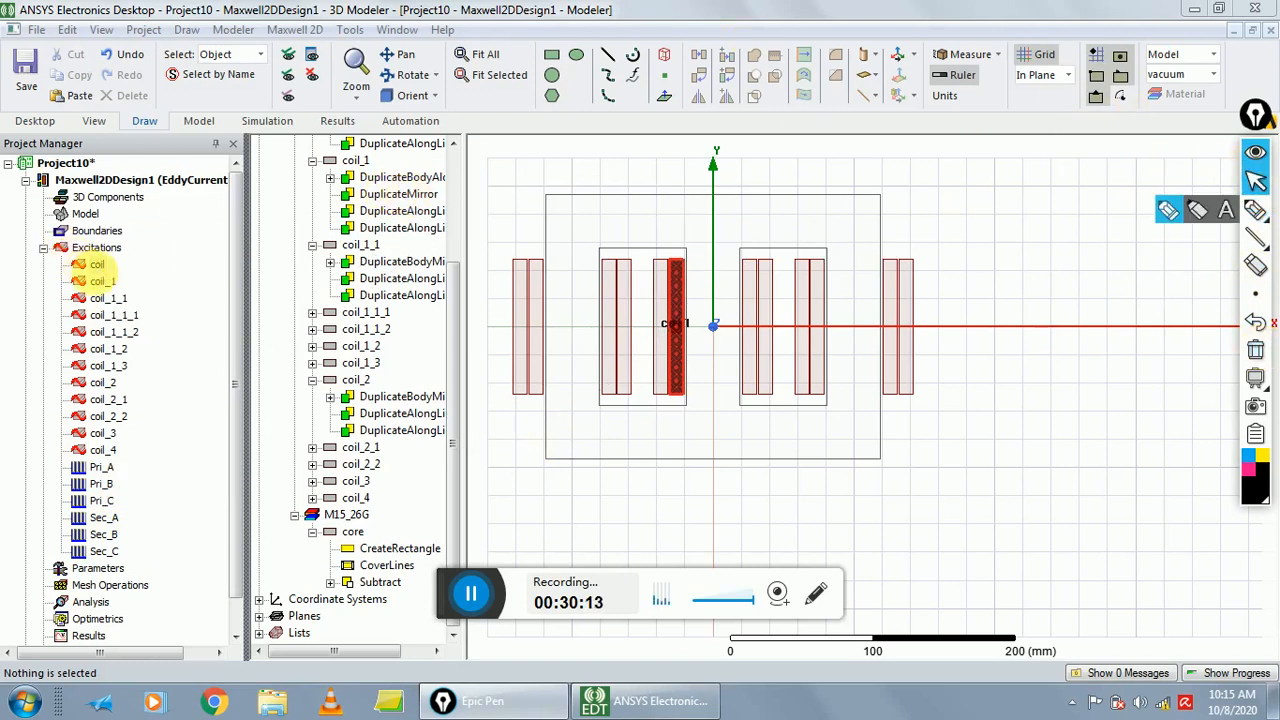
- Add the coil excitation named coil to the Pri_A winding
click(95, 264)
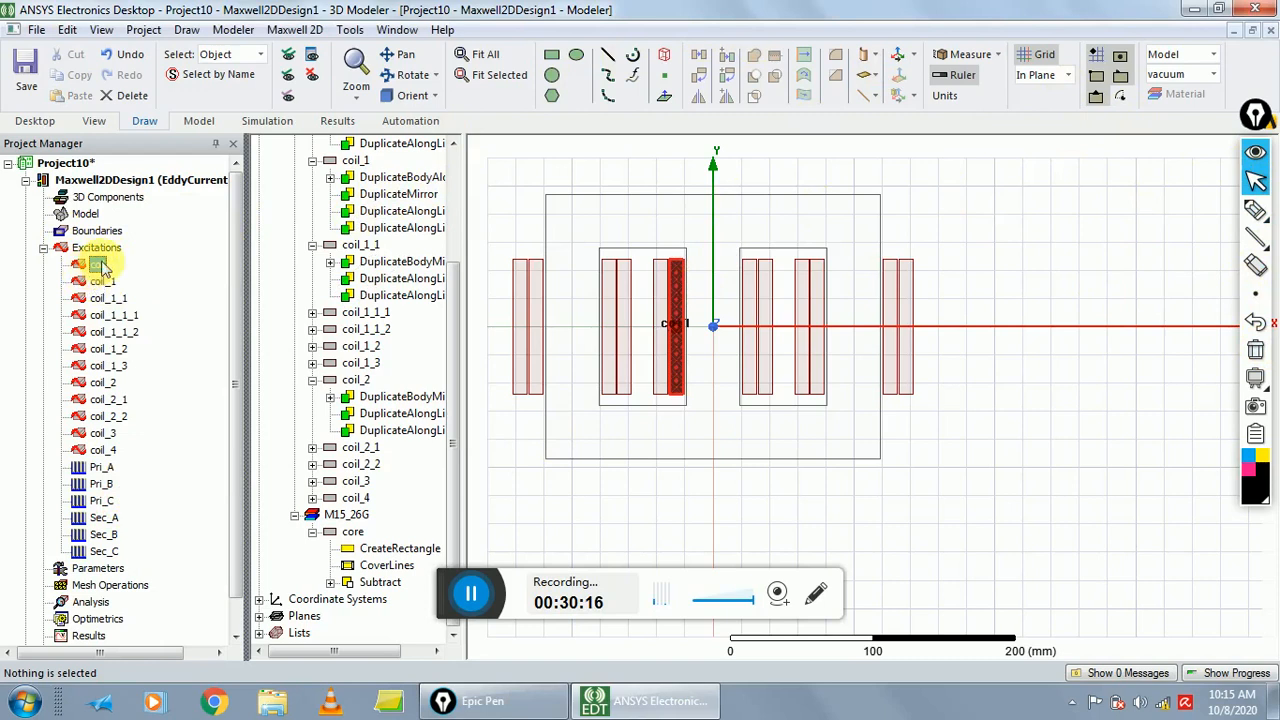
right_click(97, 266)
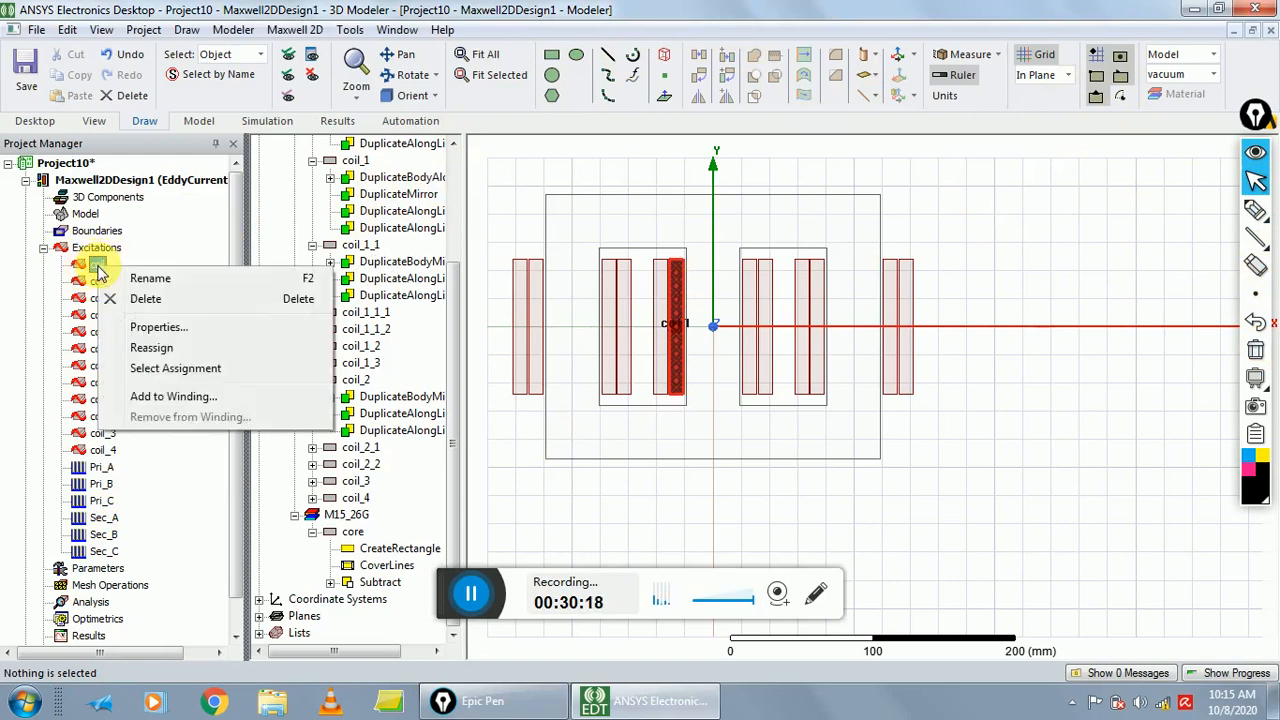
click(168, 397)
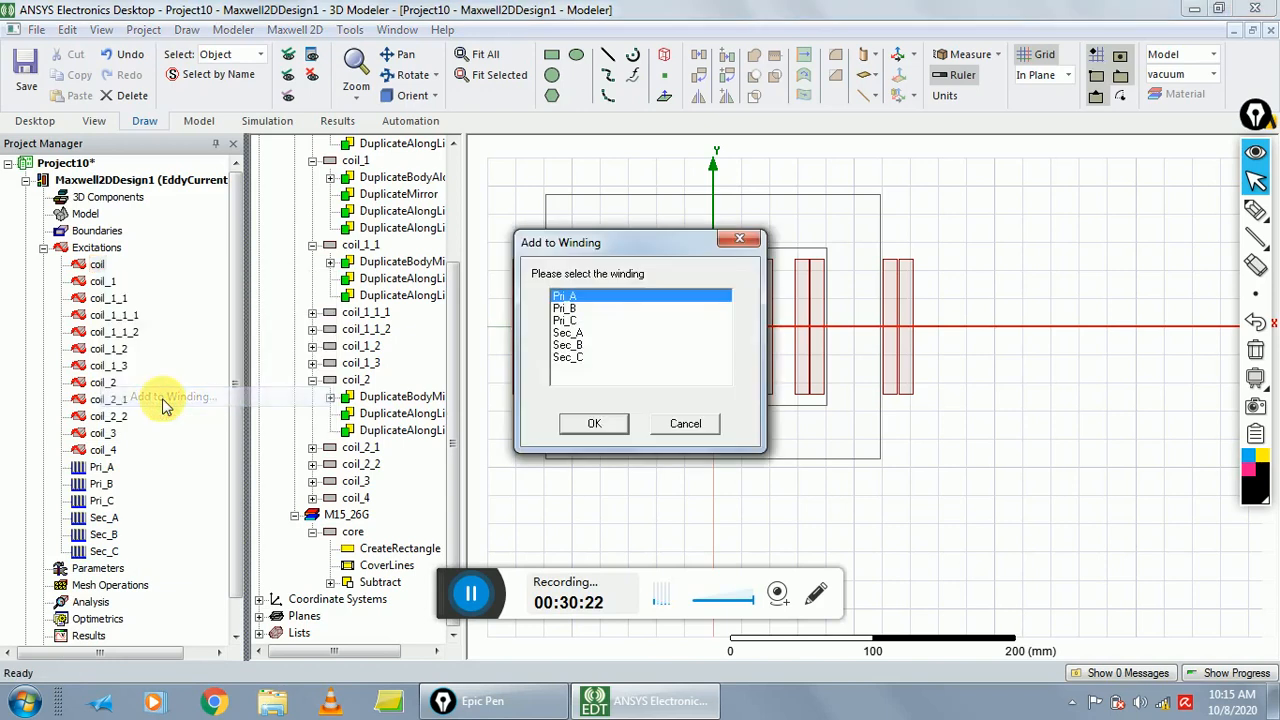
click(592, 423)
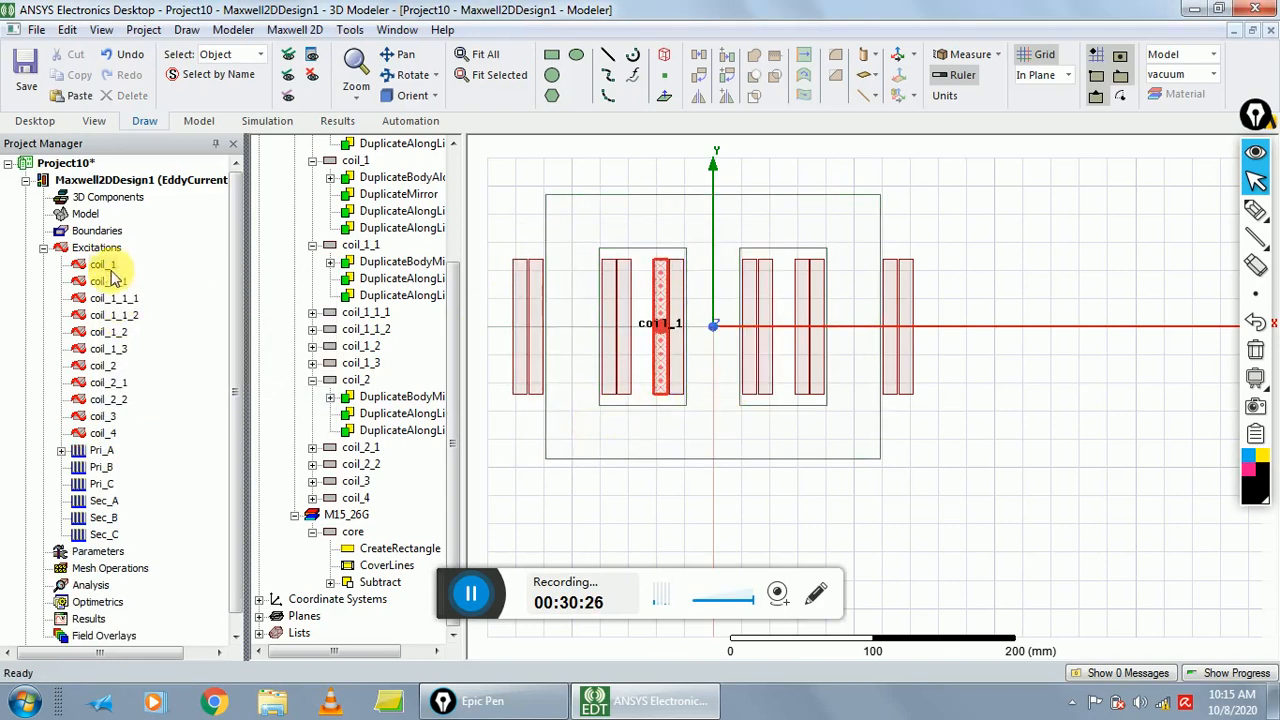
- Add the coil_1 excitation to the Sec_A winding
click(104, 266)
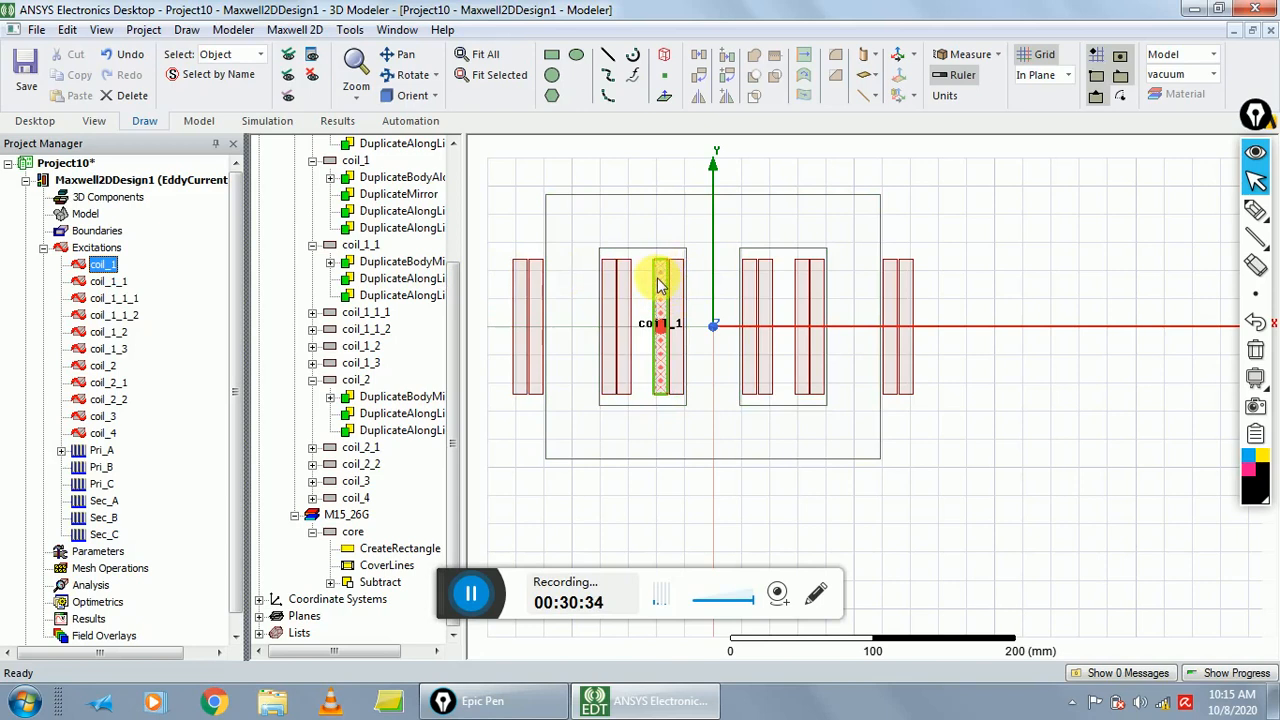
right_click(104, 265)
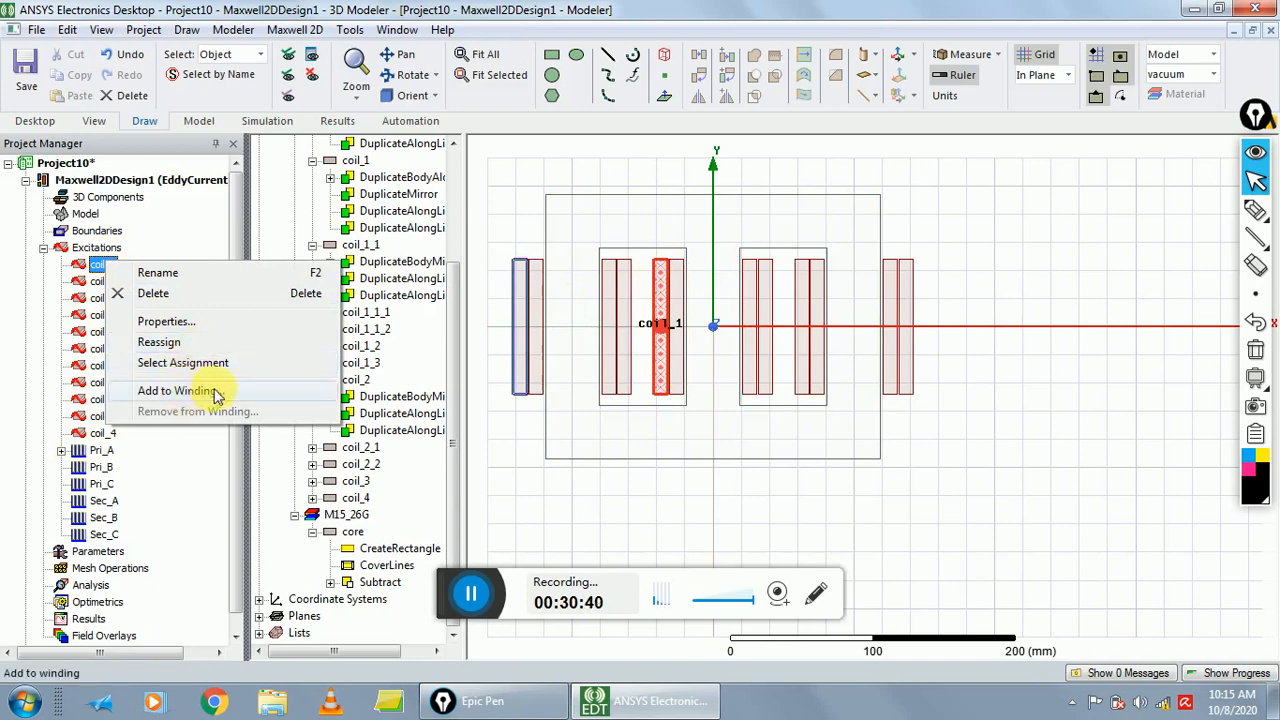
click(178, 394)
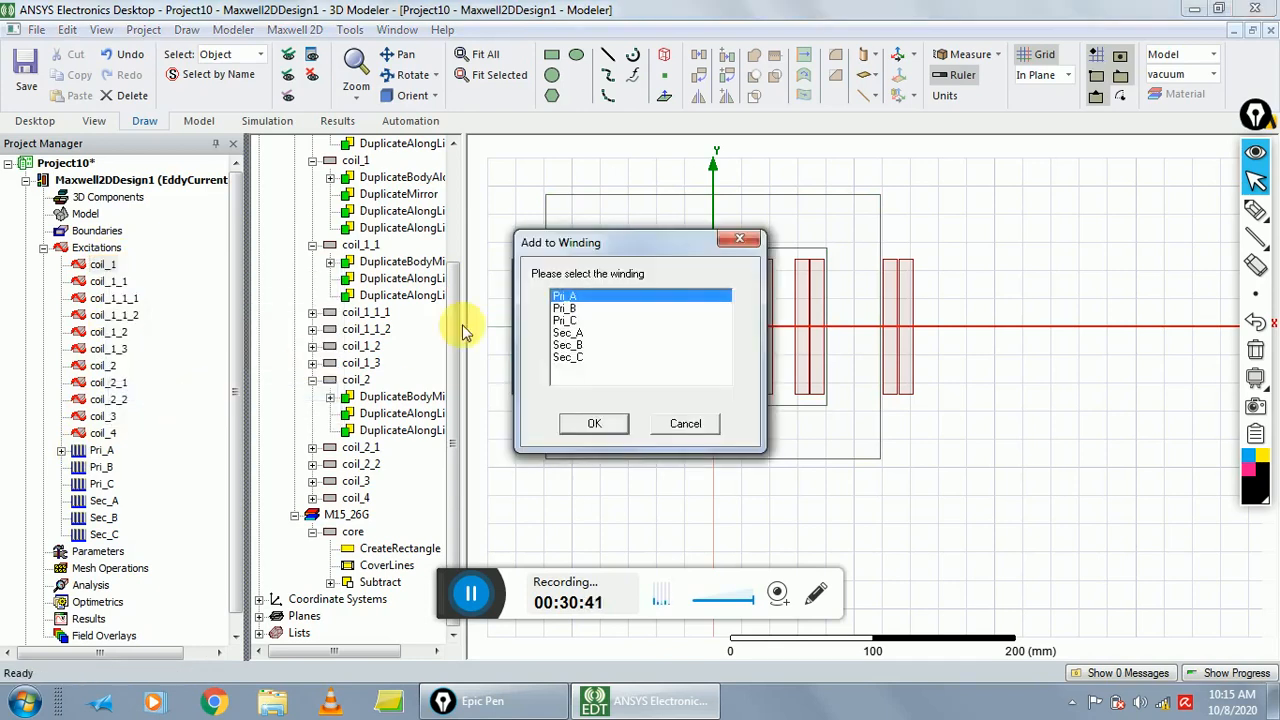
click(567, 333)
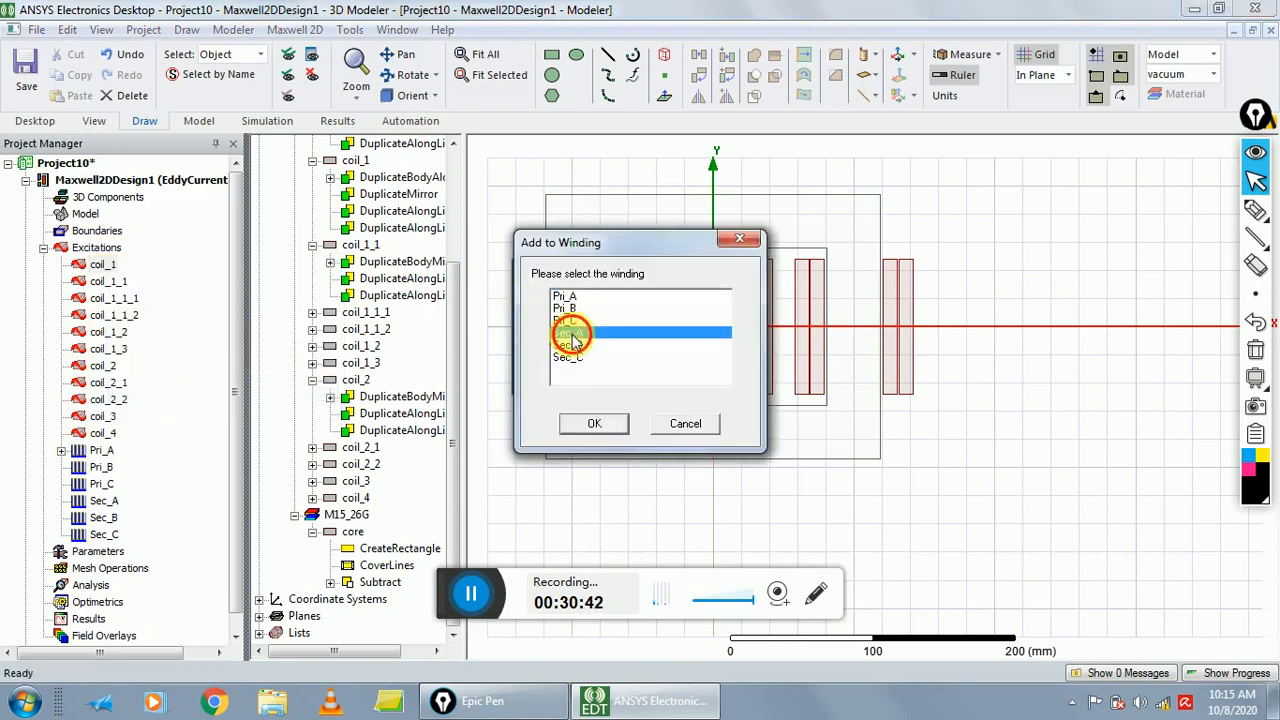
click(603, 428)
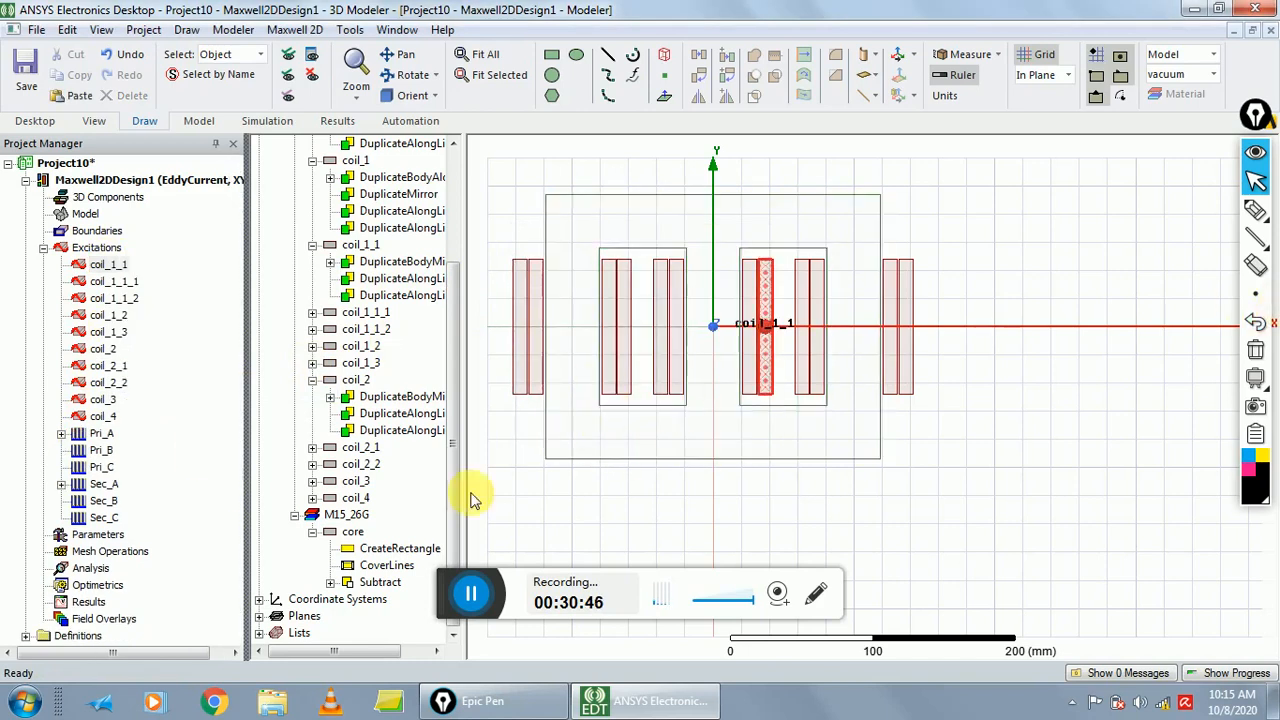
- Draw pen brackets joining the outer coil sides across each of the three transformer limbs
click(1257, 211)
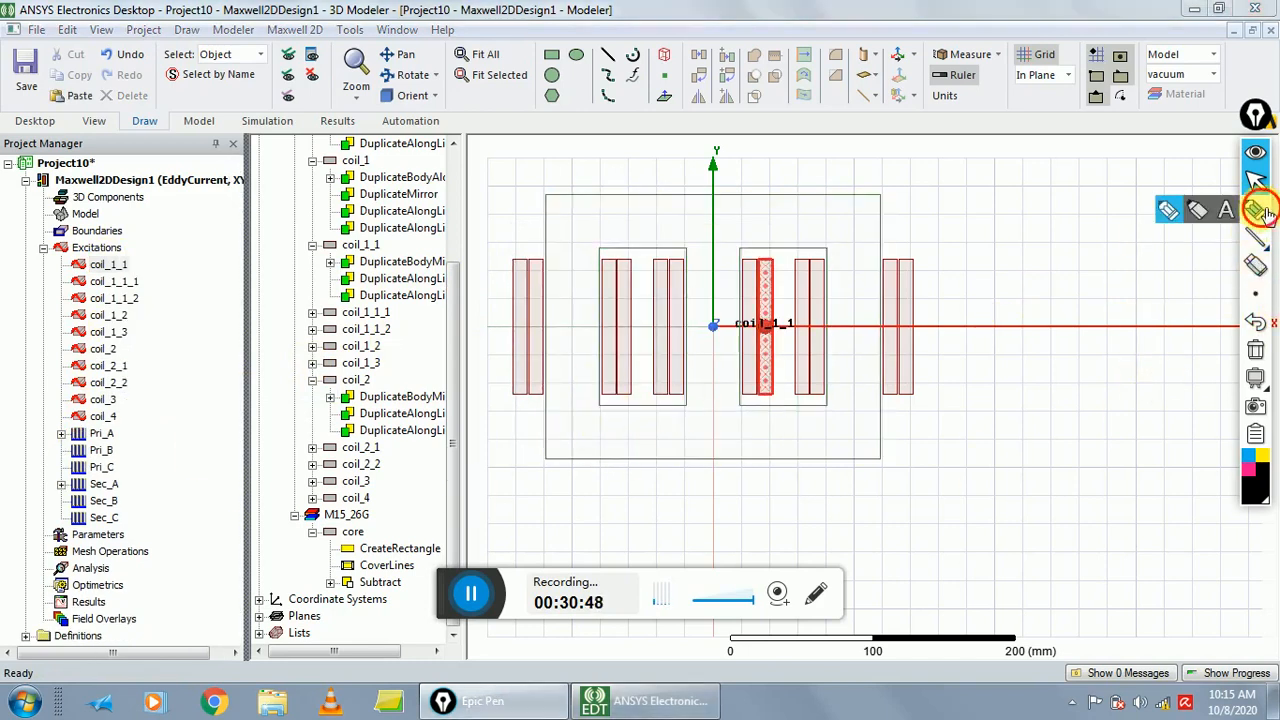
mouse_move(798, 265)
mouse_down()
mouse_move(901, 235)
mouse_move(906, 259)
mouse_up()
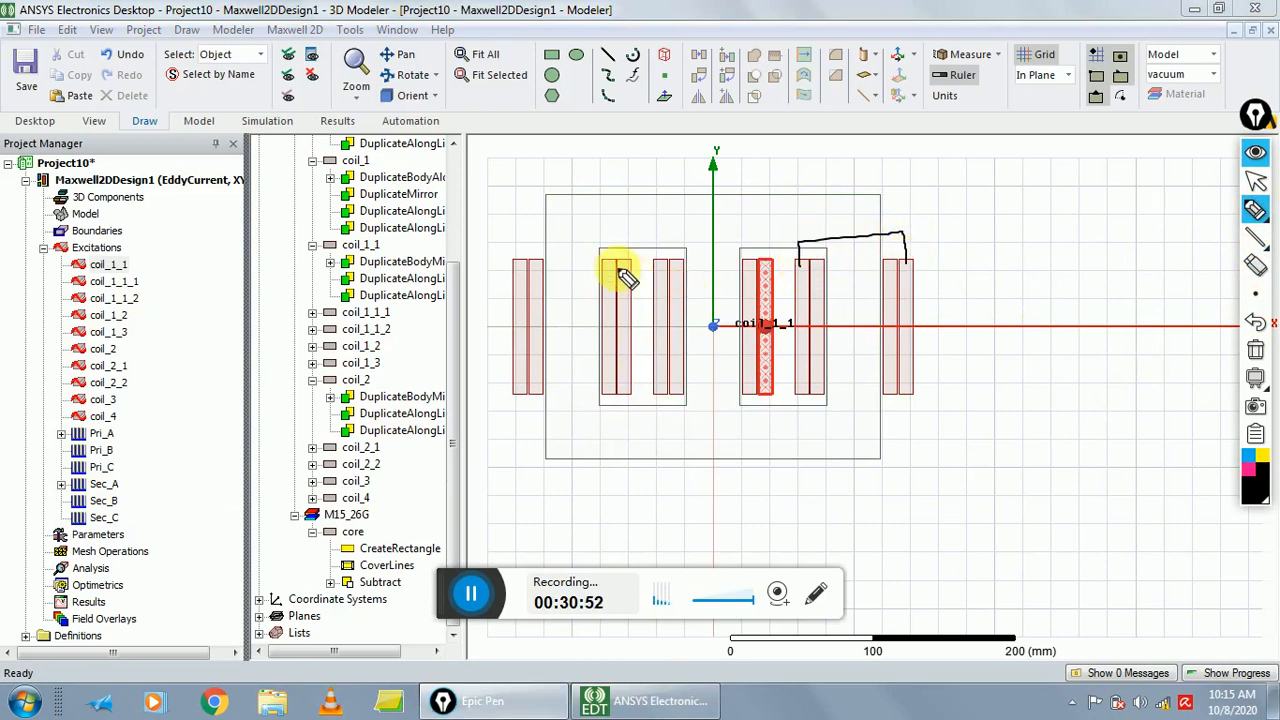
mouse_move(658, 262)
mouse_down()
mouse_move(658, 211)
mouse_move(775, 236)
mouse_up()
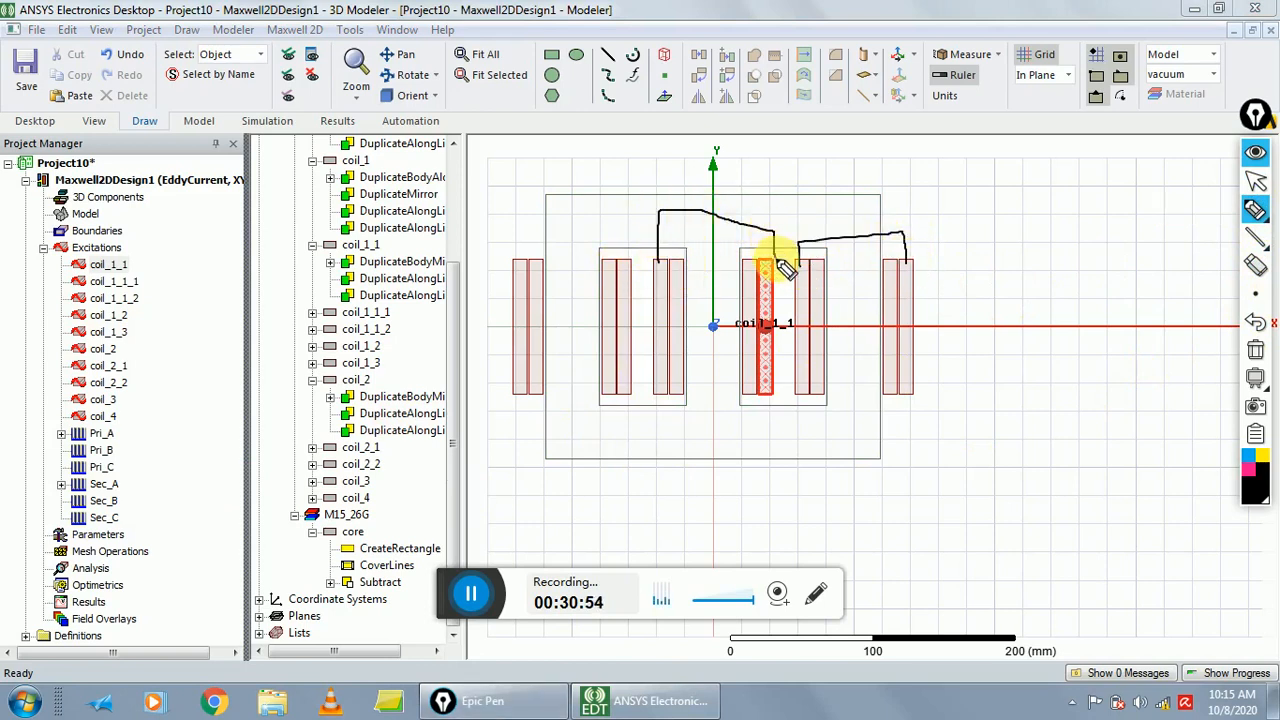
mouse_move(518, 264)
mouse_down()
mouse_move(588, 230)
mouse_move(622, 238)
mouse_move(625, 259)
mouse_up()
- Draw pen lines linking the centre, right and left limb brackets to Sec_A, Sec_B and Sec_C, and clear all annotations
mouse_move(712, 212)
mouse_down()
mouse_move(677, 163)
mouse_move(345, 440)
mouse_move(147, 492)
mouse_move(128, 481)
mouse_up()
mouse_move(885, 230)
mouse_down()
mouse_move(846, 225)
mouse_move(505, 483)
mouse_move(131, 502)
mouse_move(187, 543)
mouse_move(530, 337)
mouse_move(597, 244)
mouse_up()
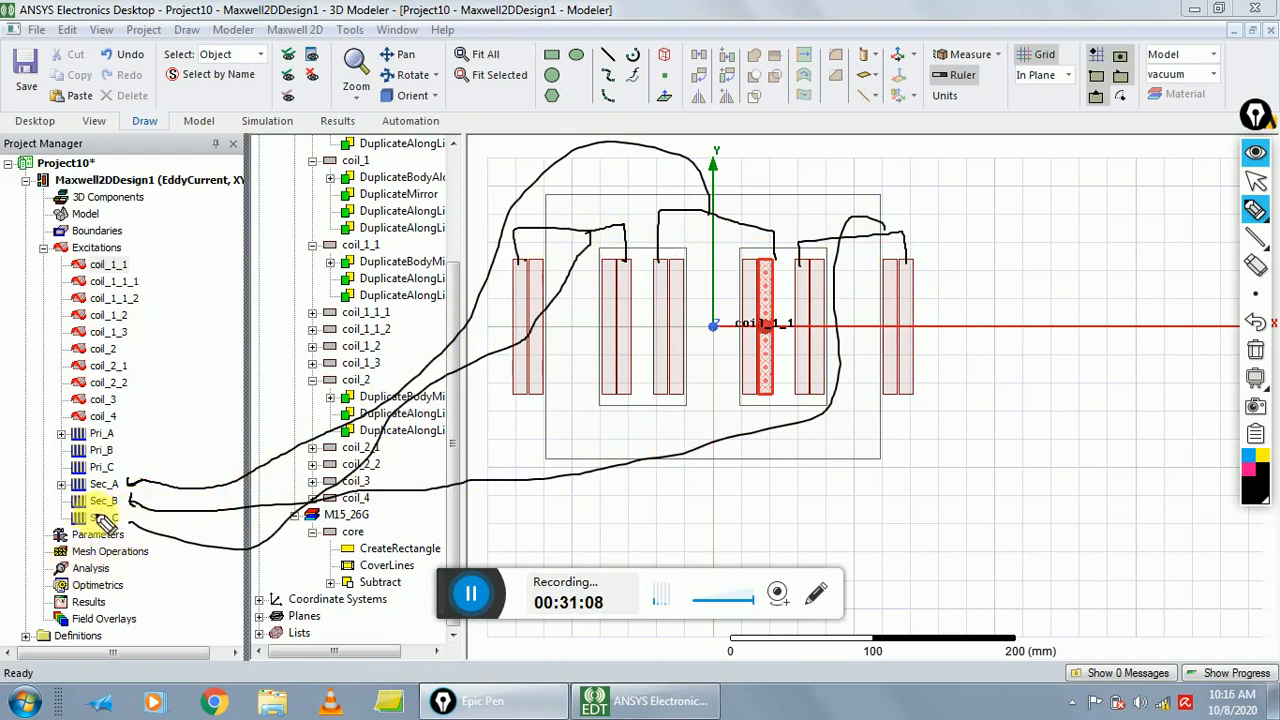
click(1257, 350)
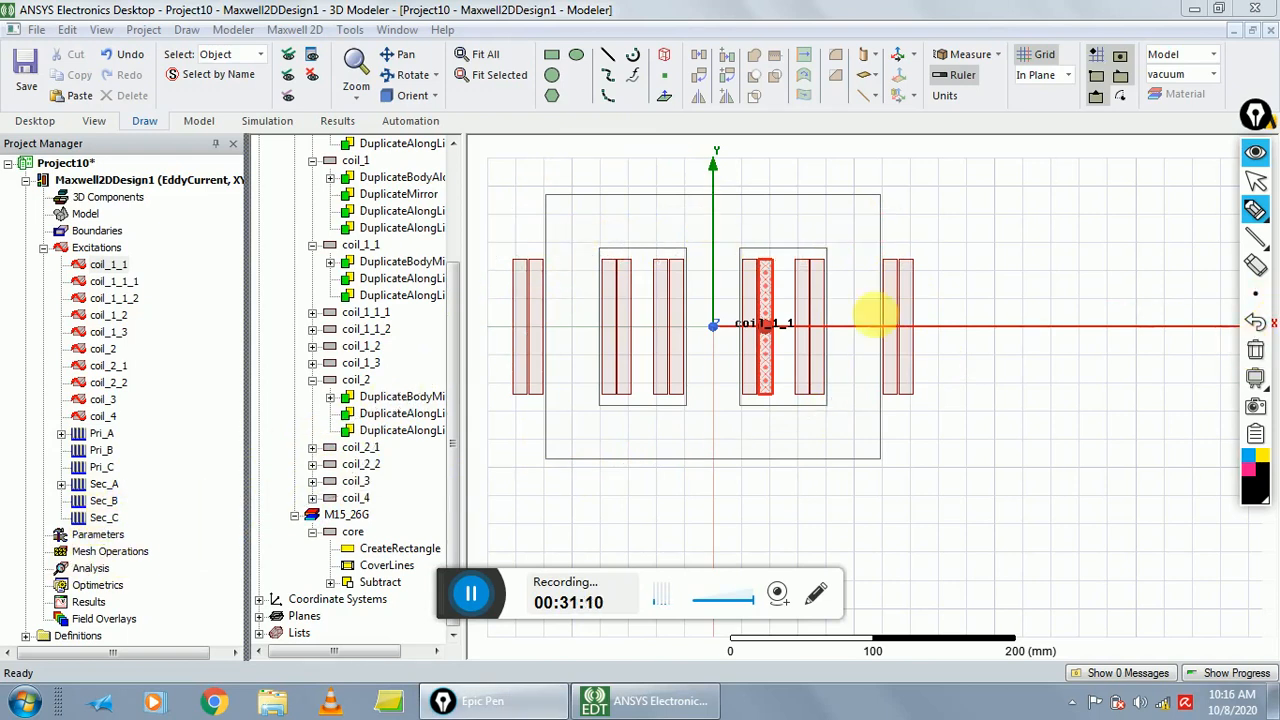
click(1256, 180)
- Add the coil_1_1 excitation to the Sec_A winding
click(106, 264)
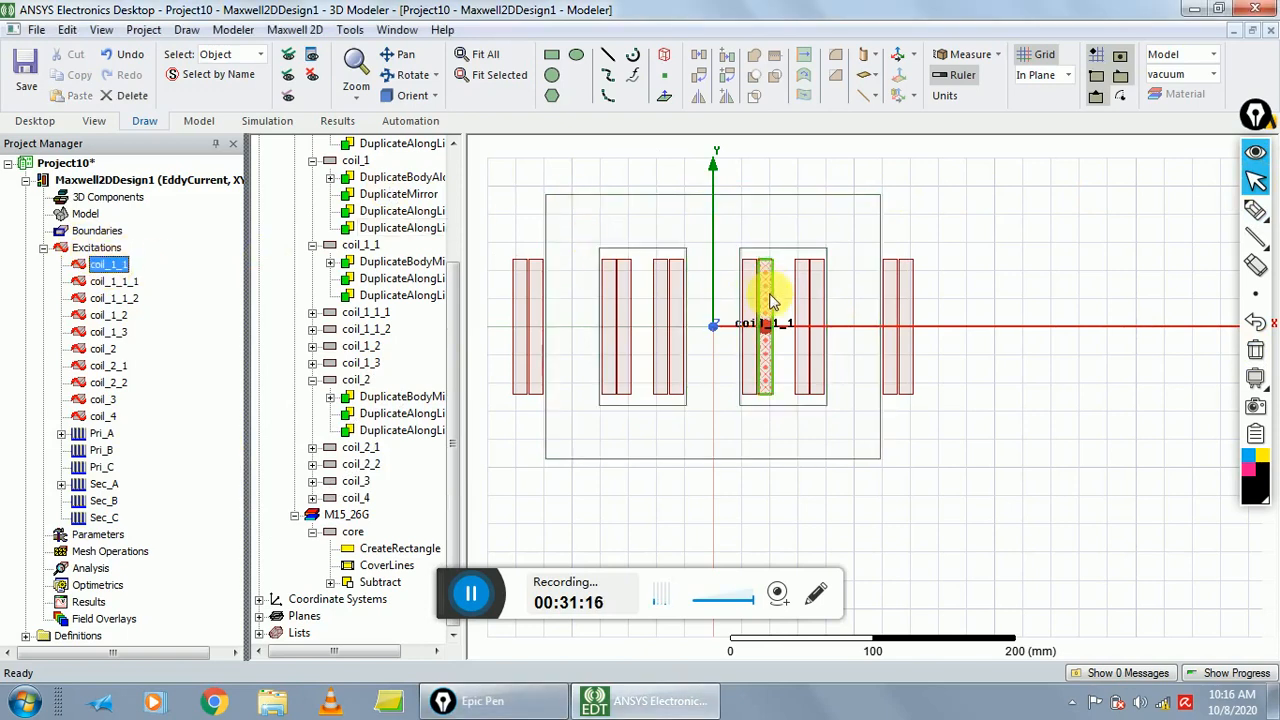
right_click(112, 276)
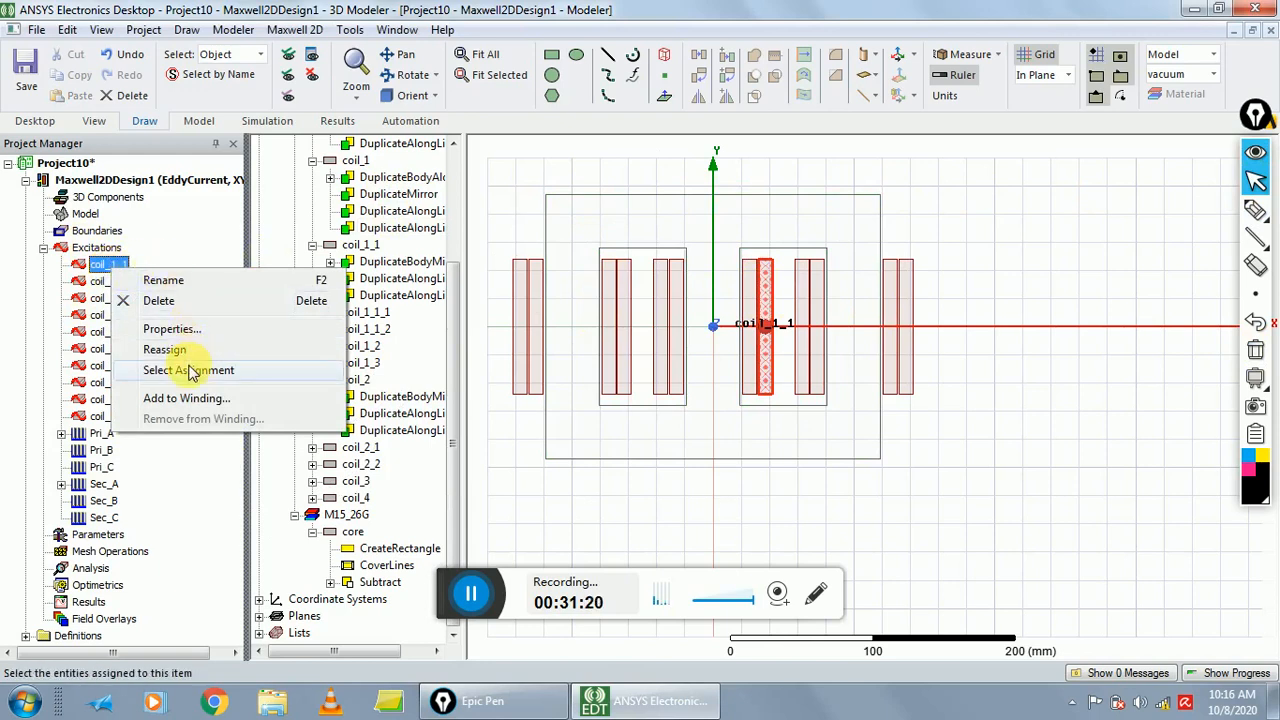
click(180, 404)
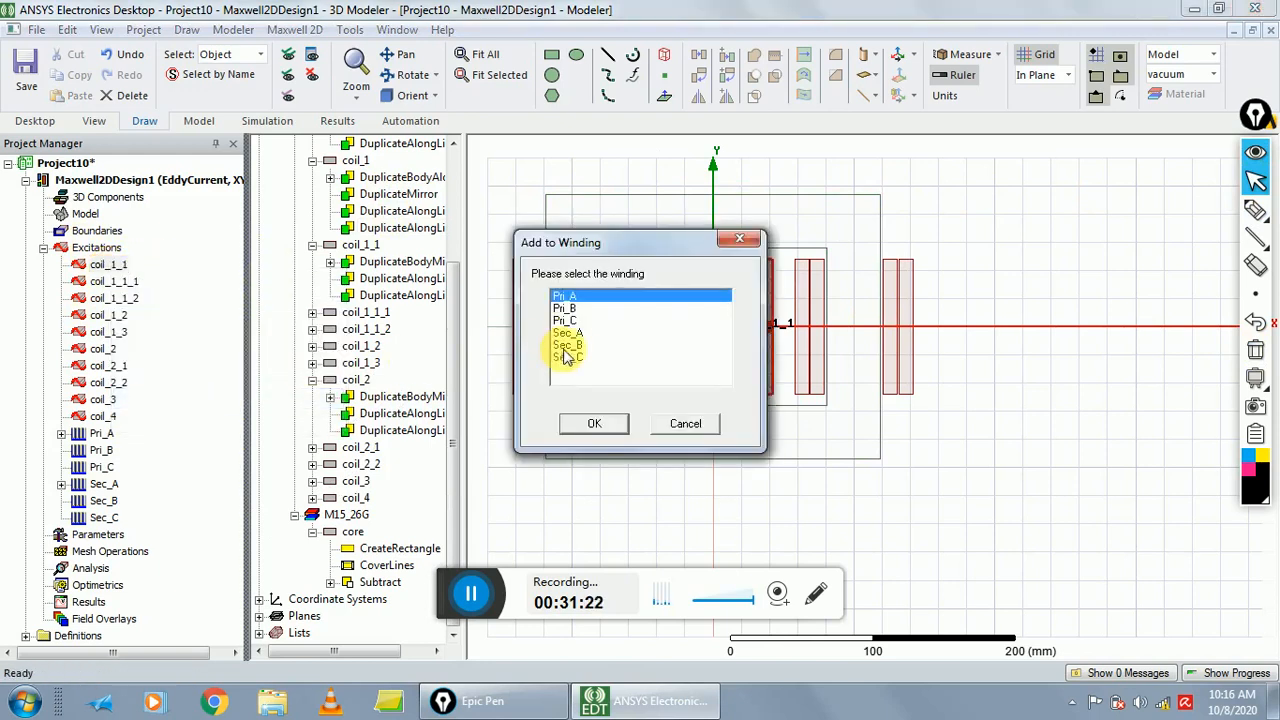
click(566, 333)
click(594, 426)
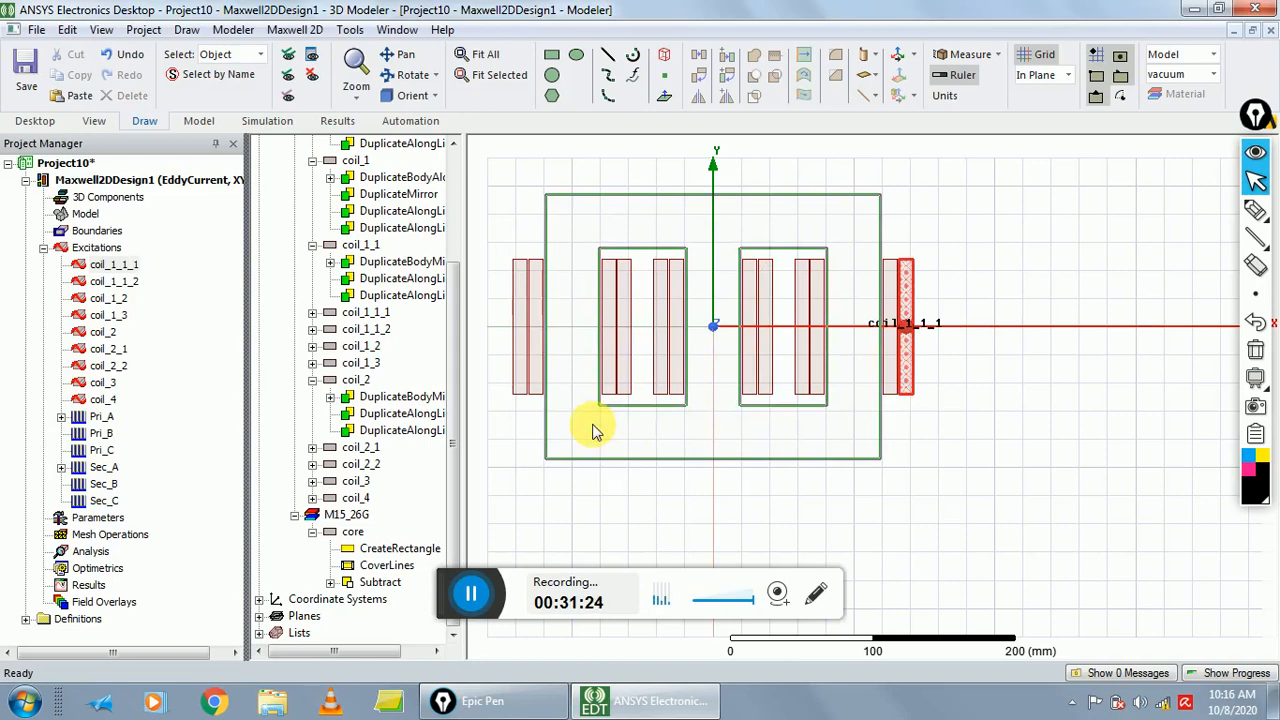
- Add the coil_1_1_1 excitation to the Sec_B winding
click(113, 285)
click(122, 268)
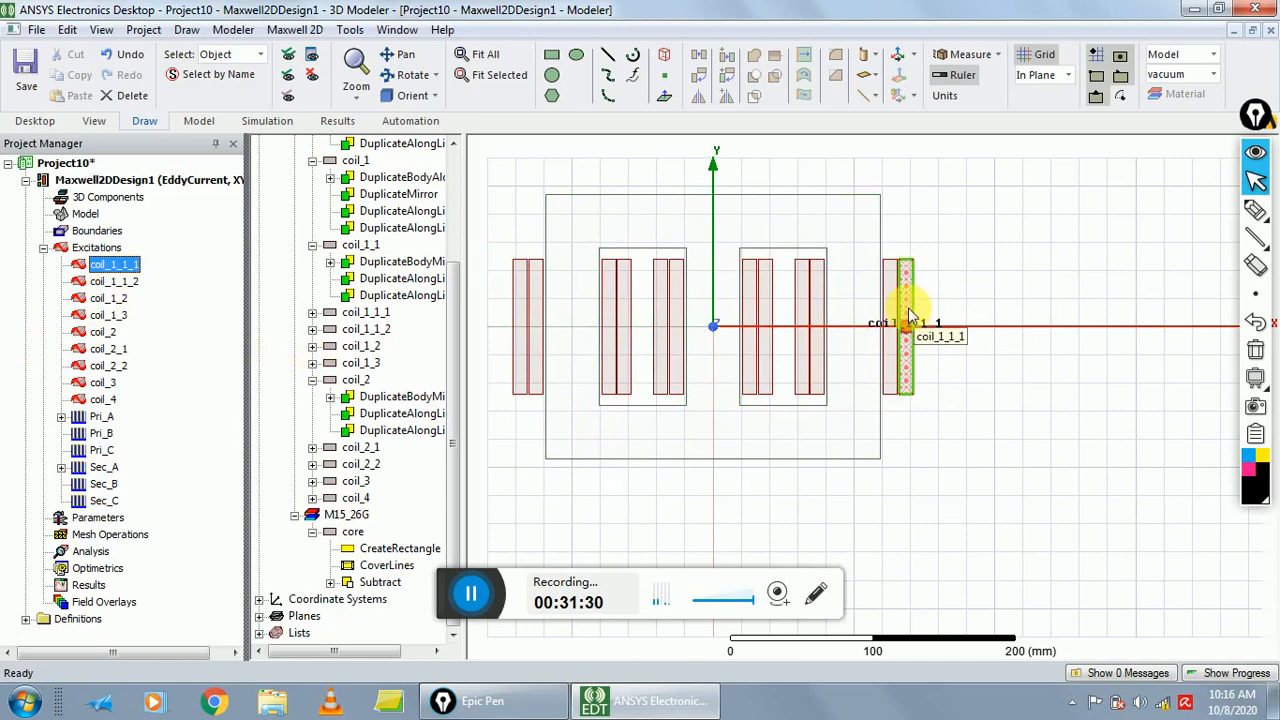
right_click(126, 272)
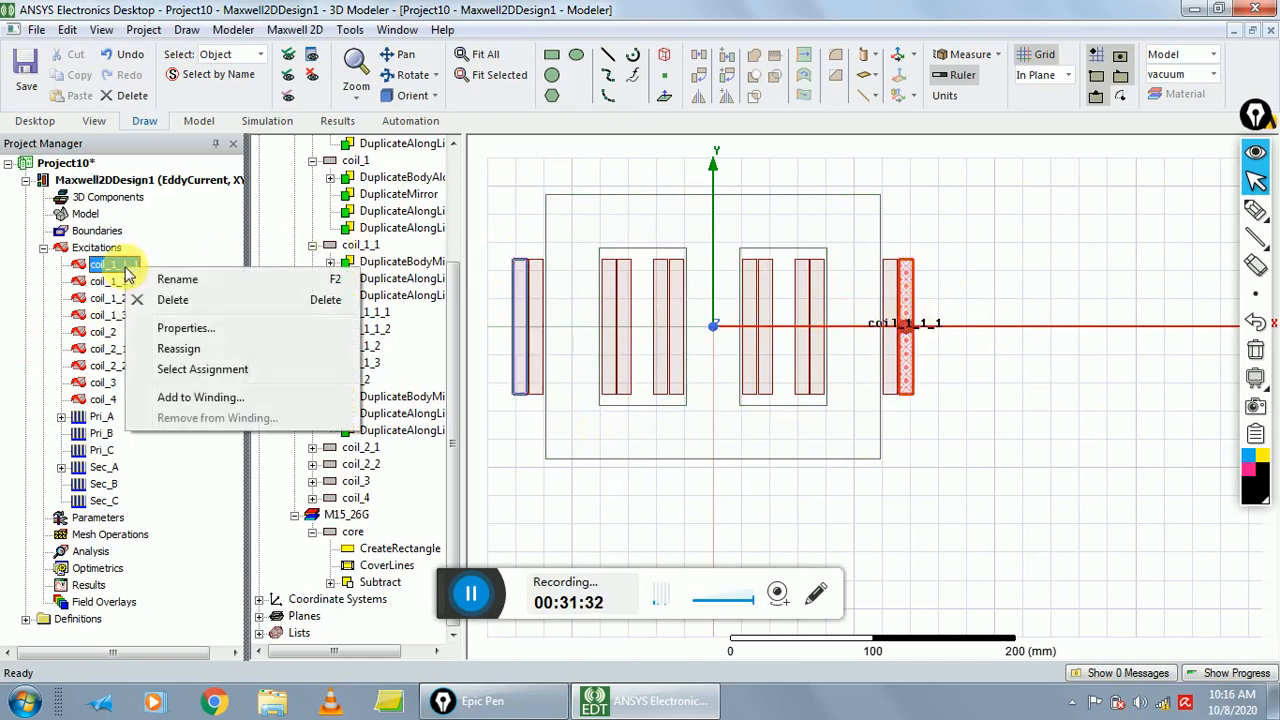
click(162, 397)
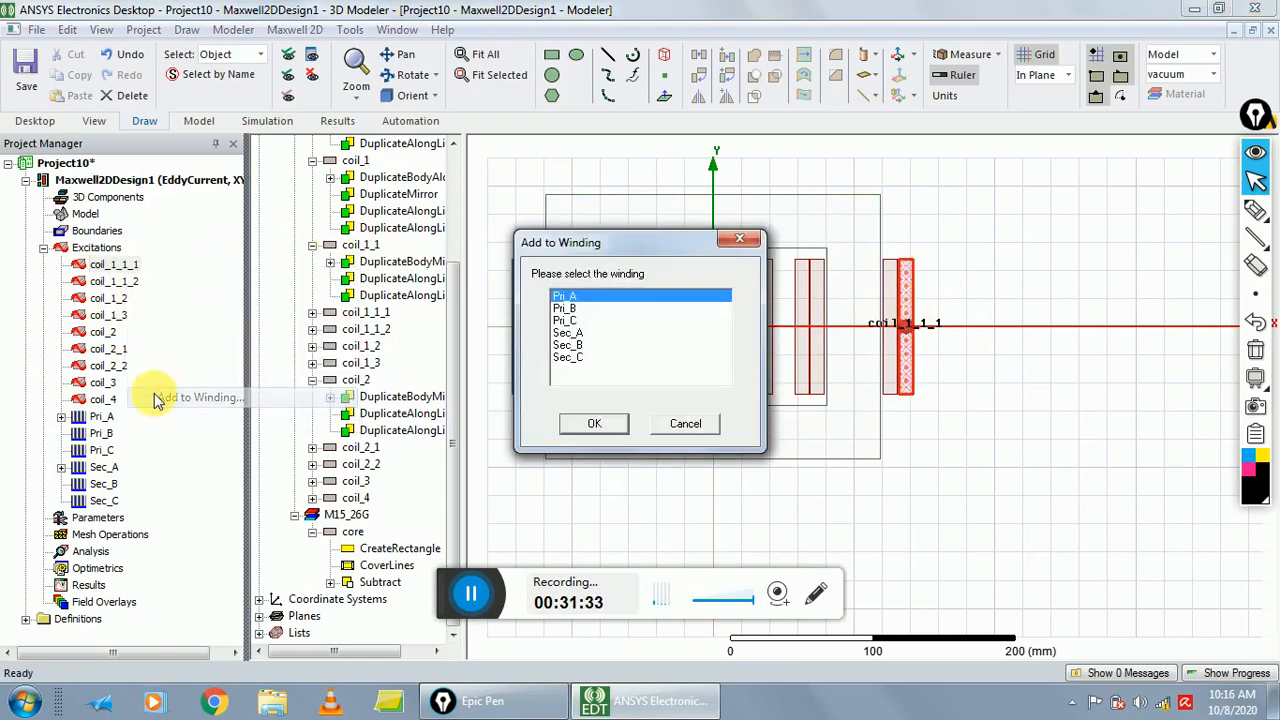
click(582, 345)
click(594, 423)
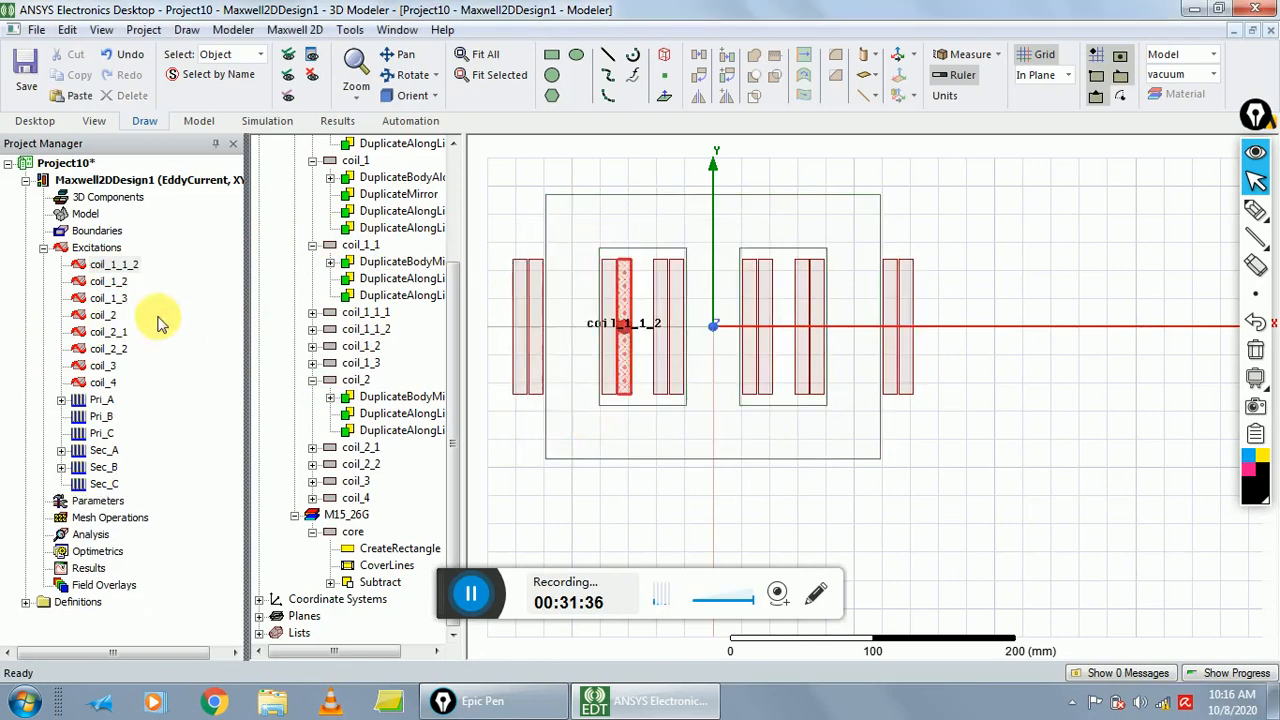
- Add the coil_1_1_2 excitation to the Sec_C winding
click(114, 264)
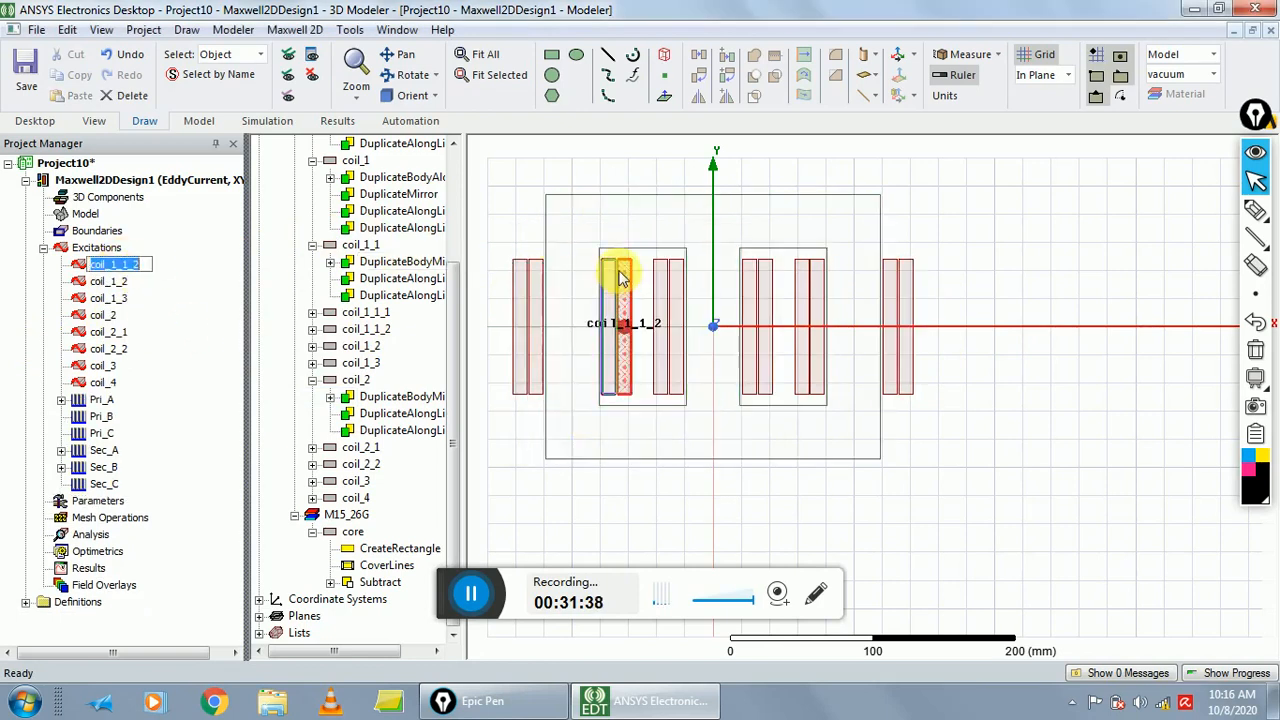
right_click(92, 265)
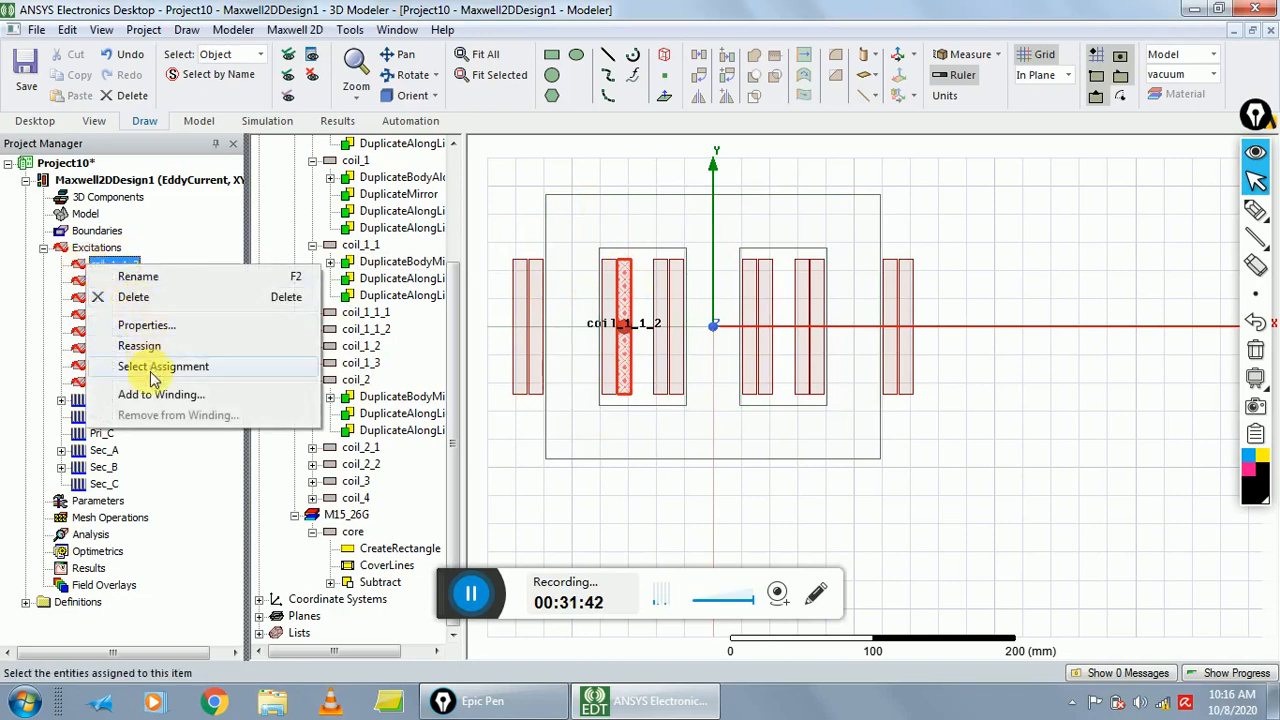
click(145, 394)
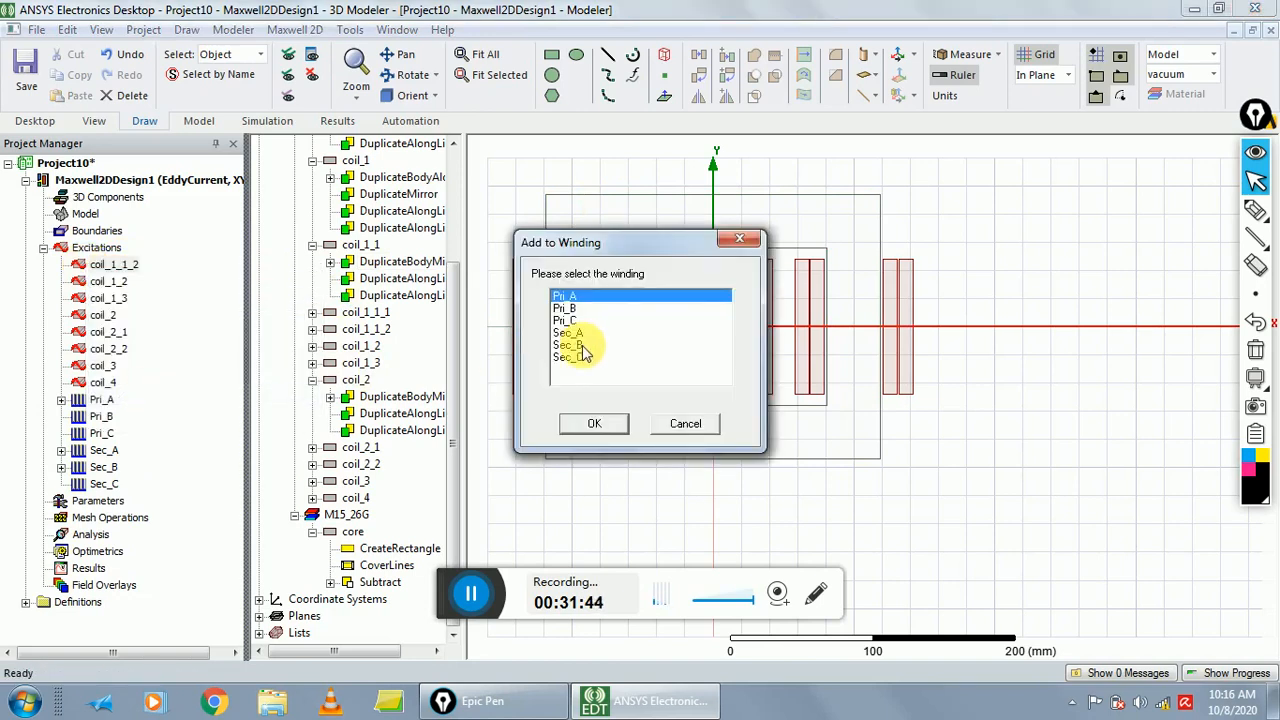
drag(623, 246, 795, 165)
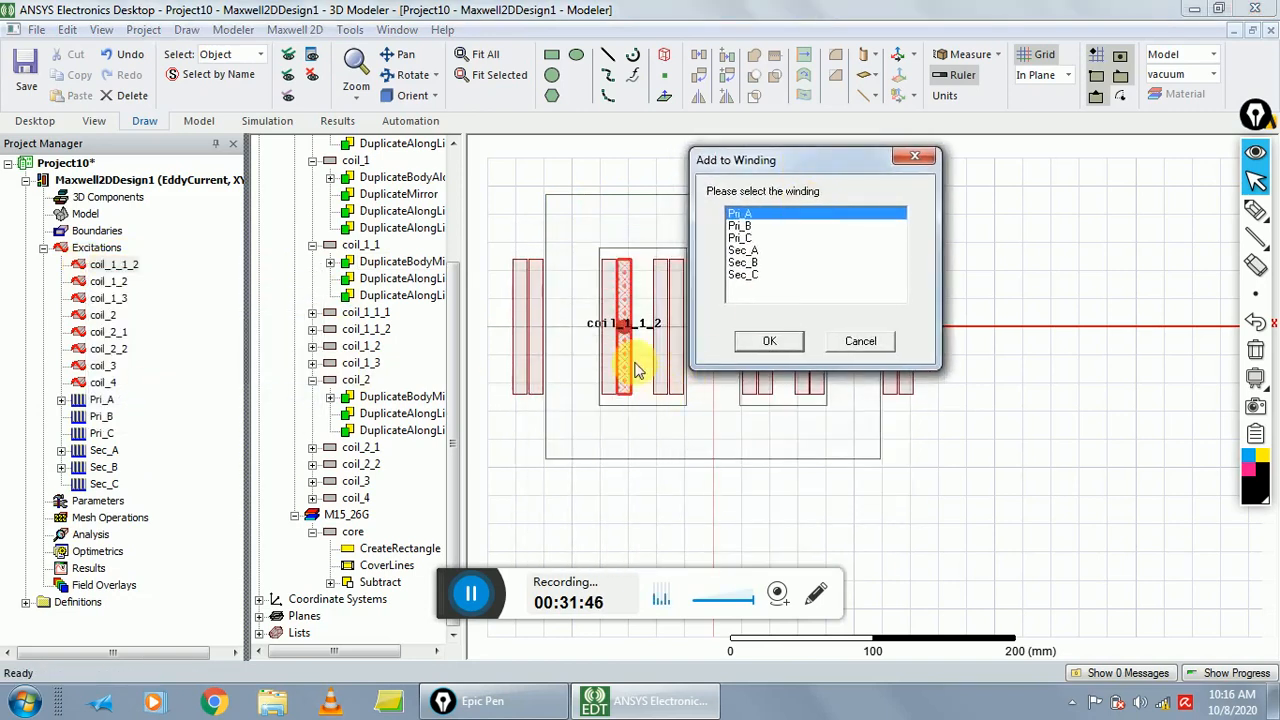
click(742, 276)
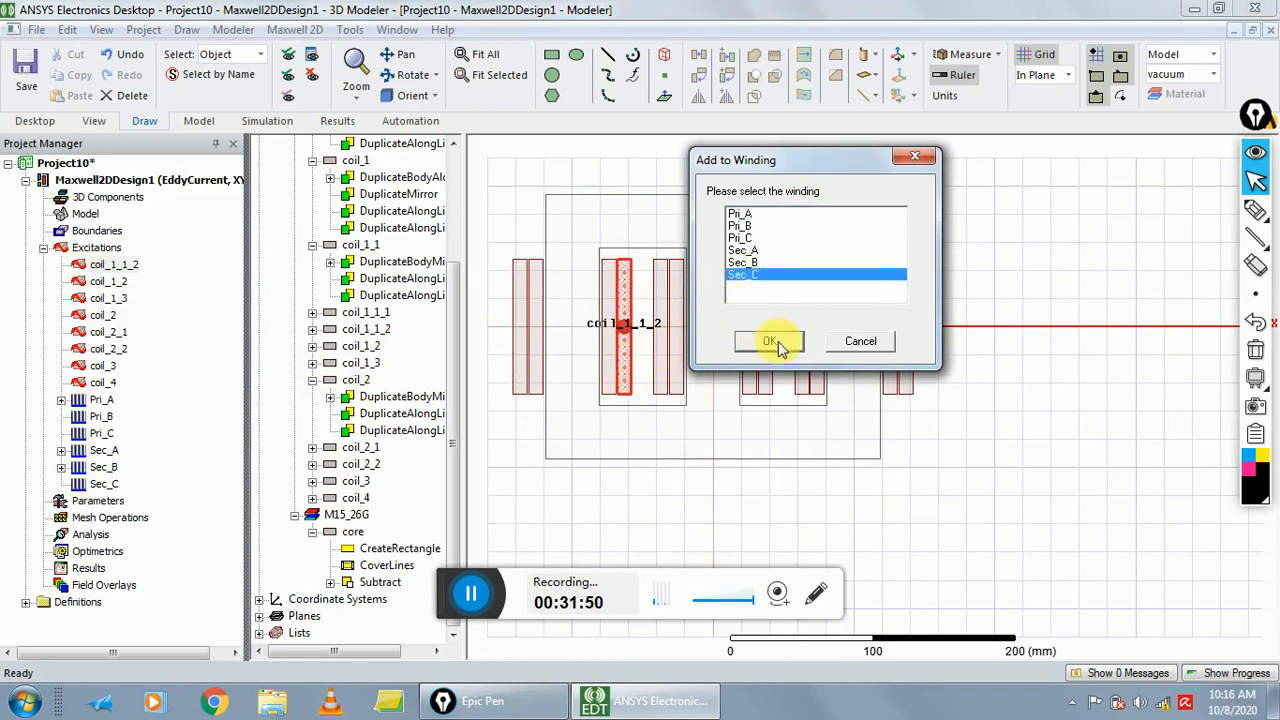
click(769, 341)
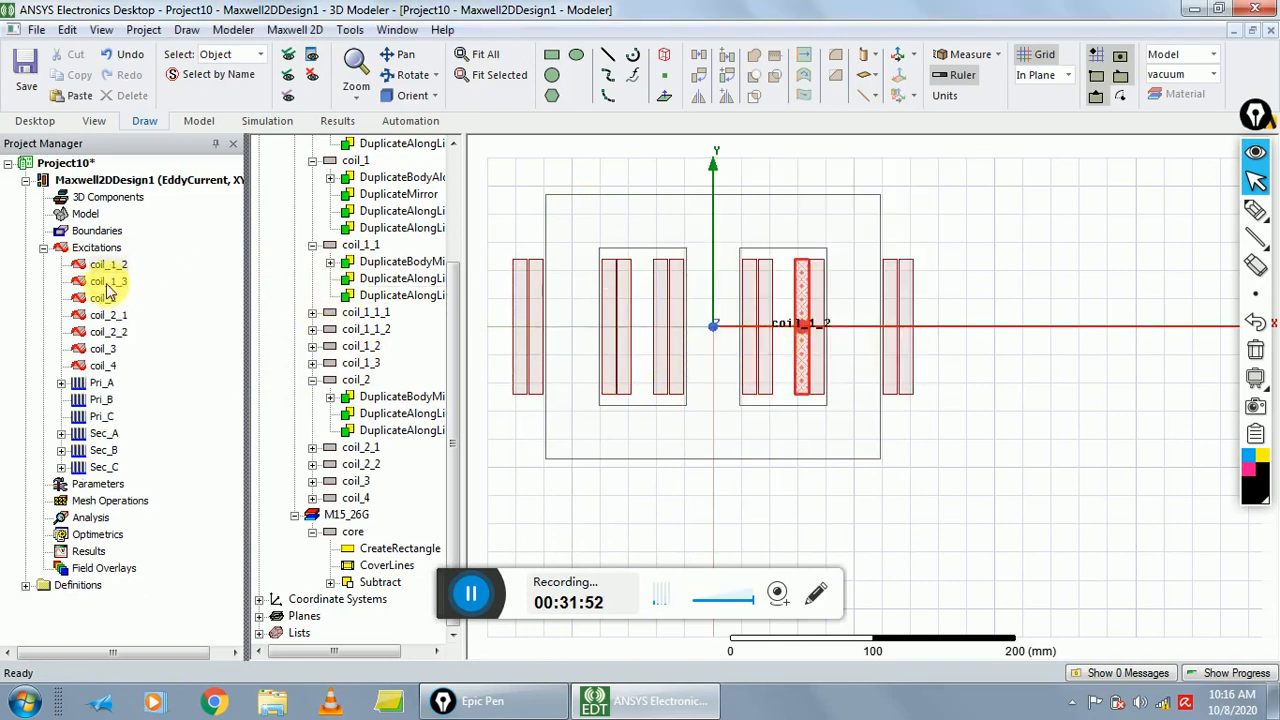
- Add the coil_1_2 excitation to the Sec_B winding
click(110, 265)
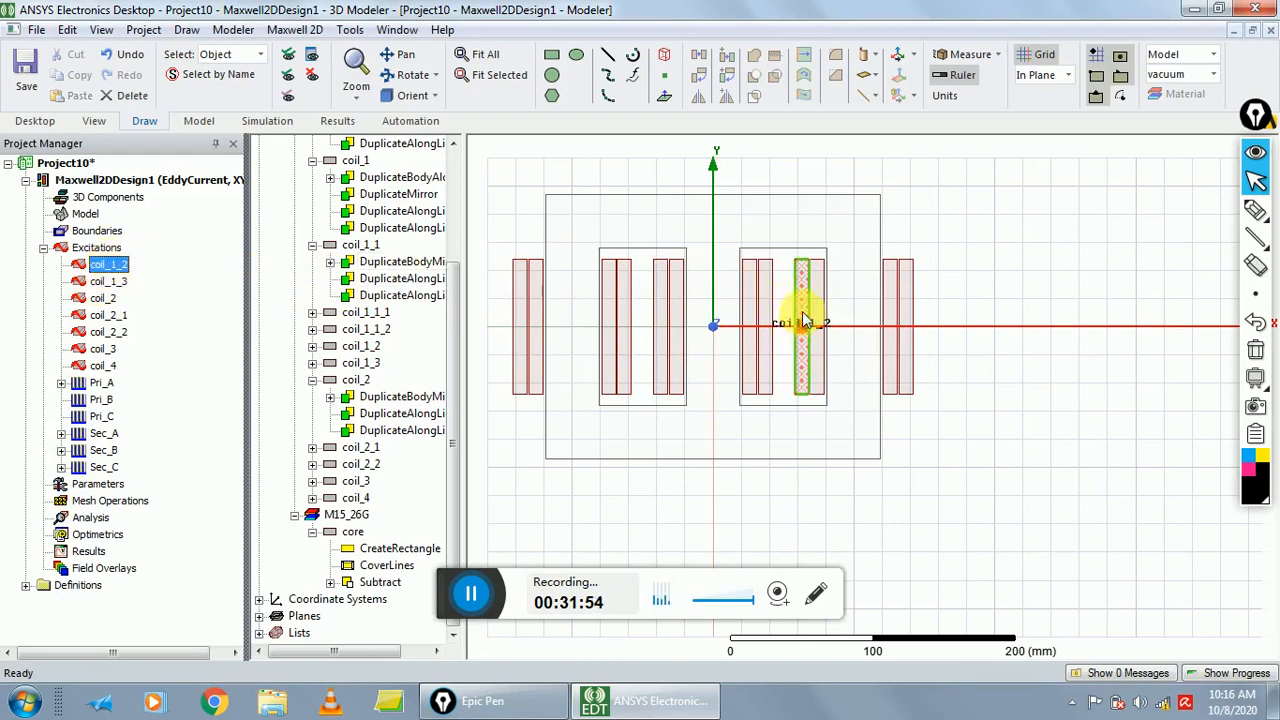
right_click(115, 265)
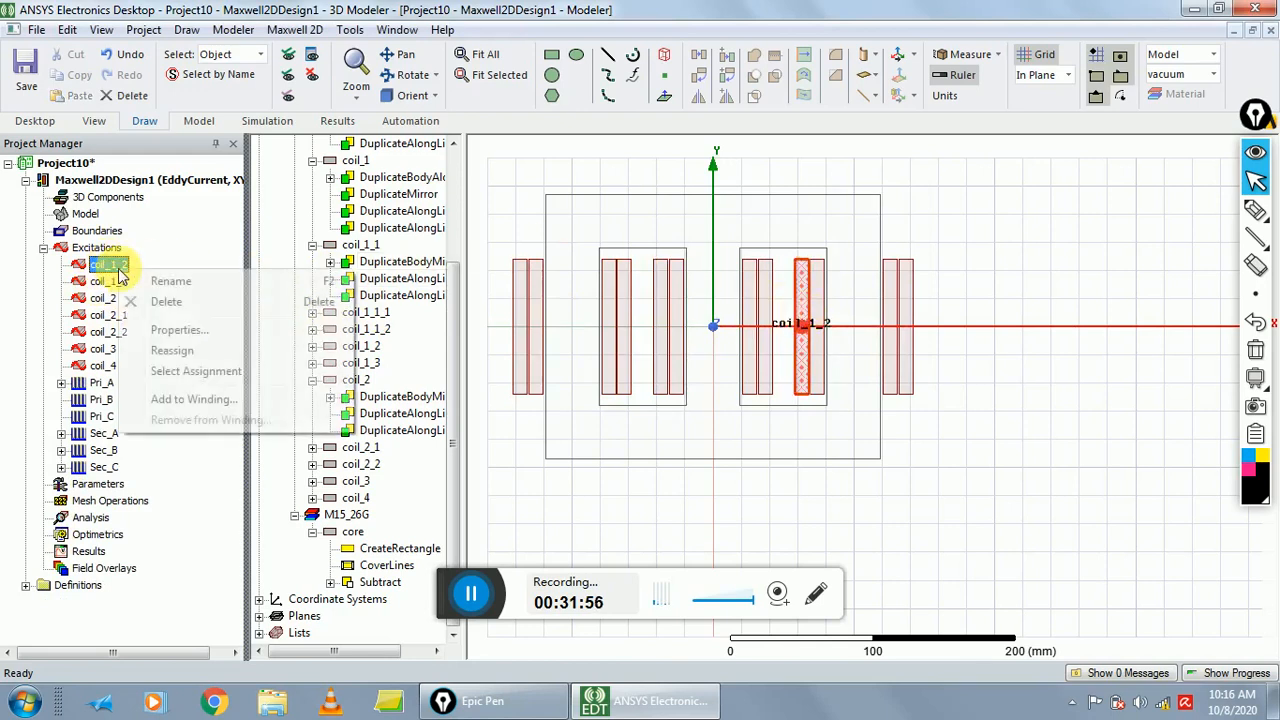
click(200, 398)
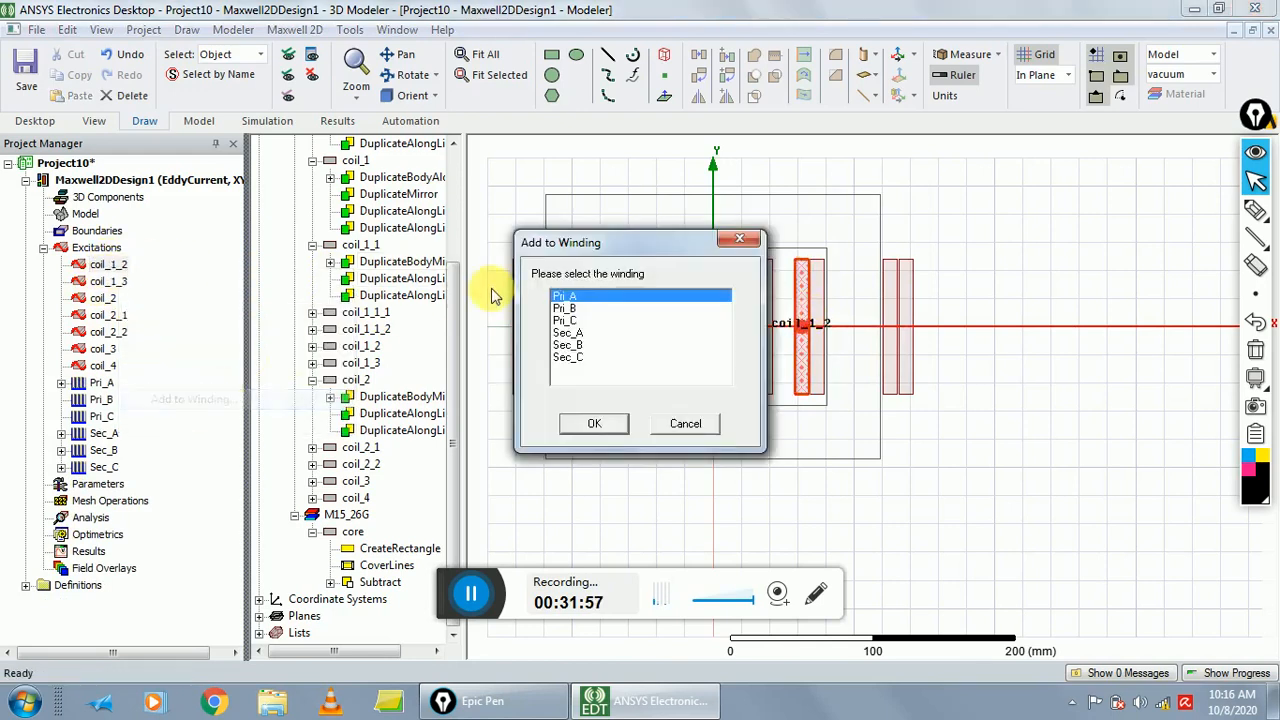
click(584, 346)
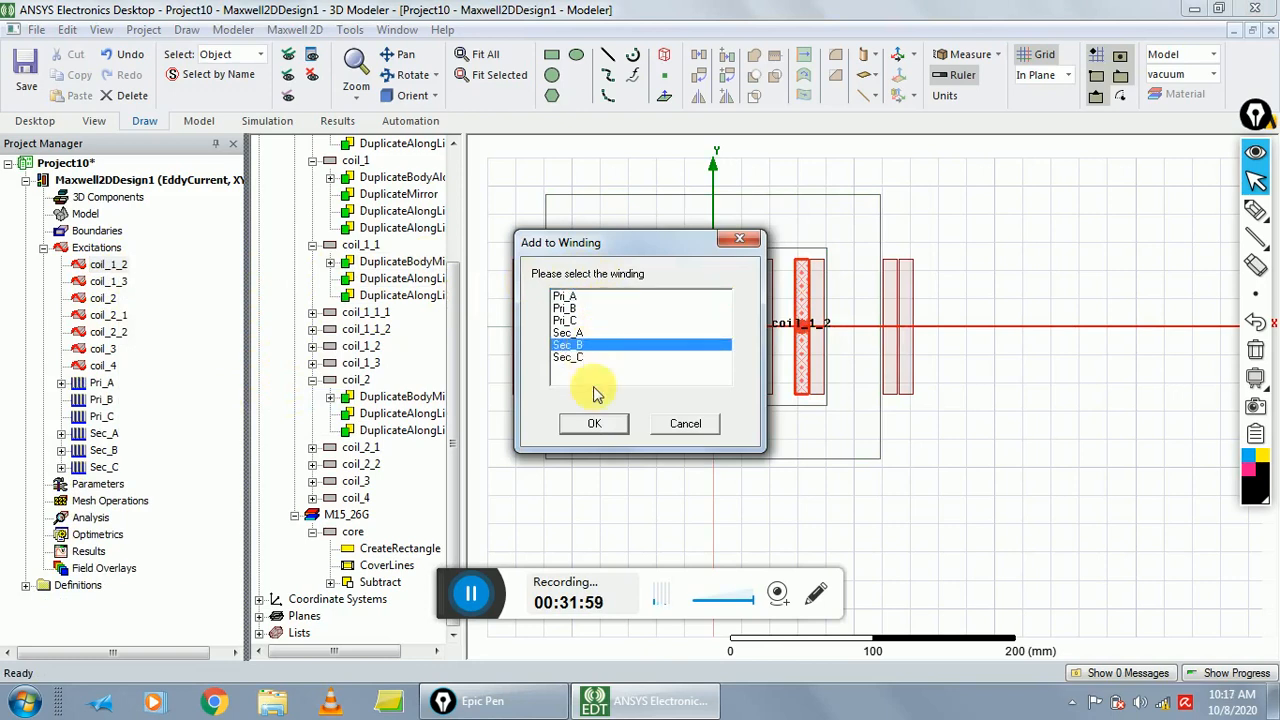
click(594, 423)
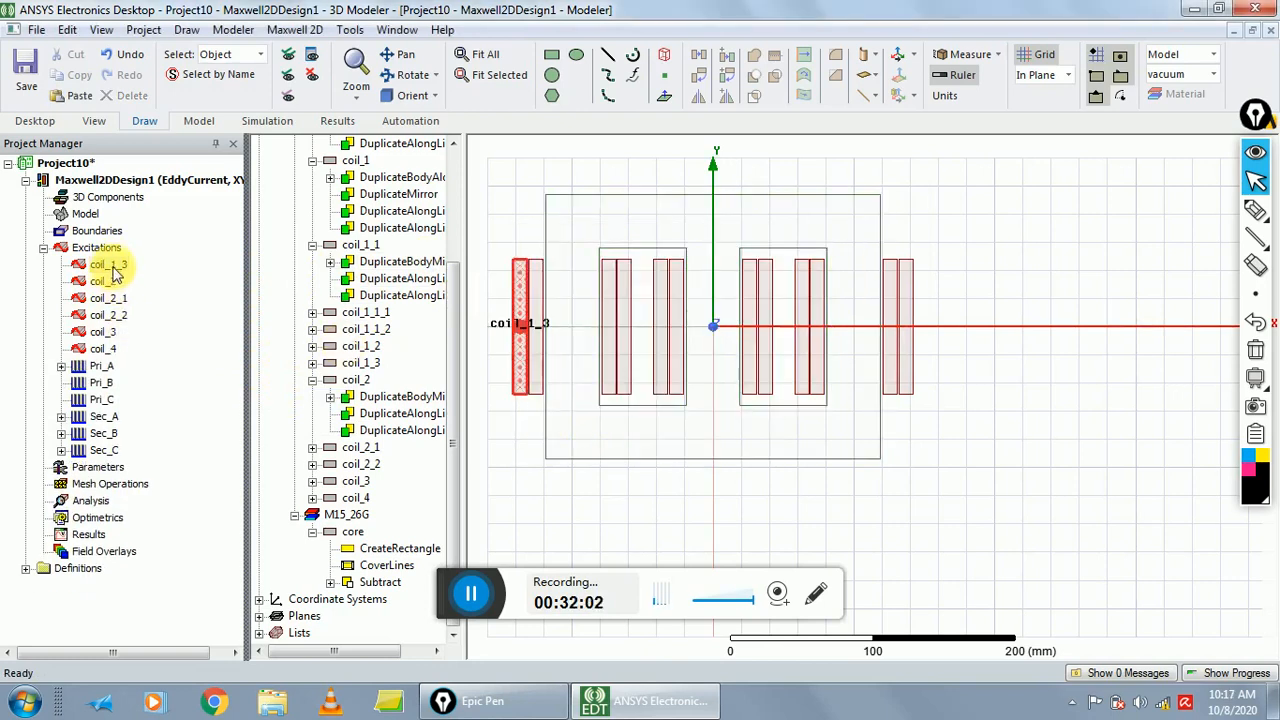
- Add the coil_1_3 excitation to the Sec_C winding
click(114, 267)
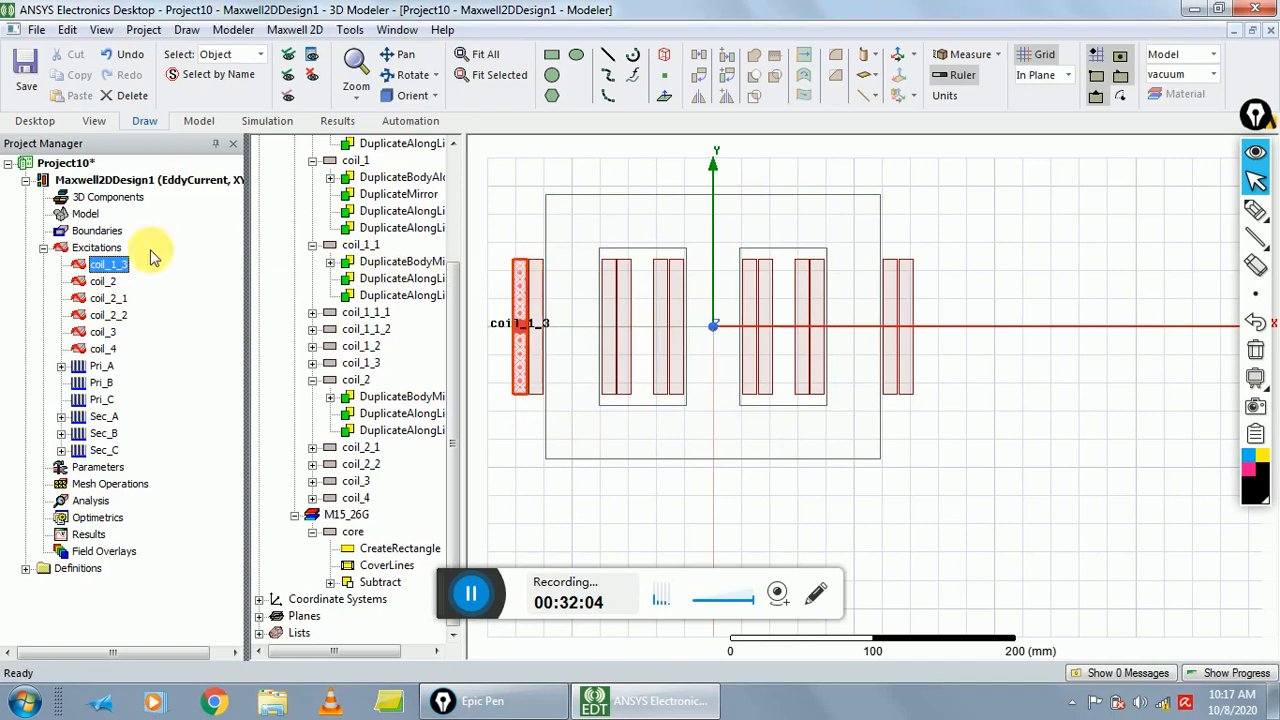
right_click(118, 266)
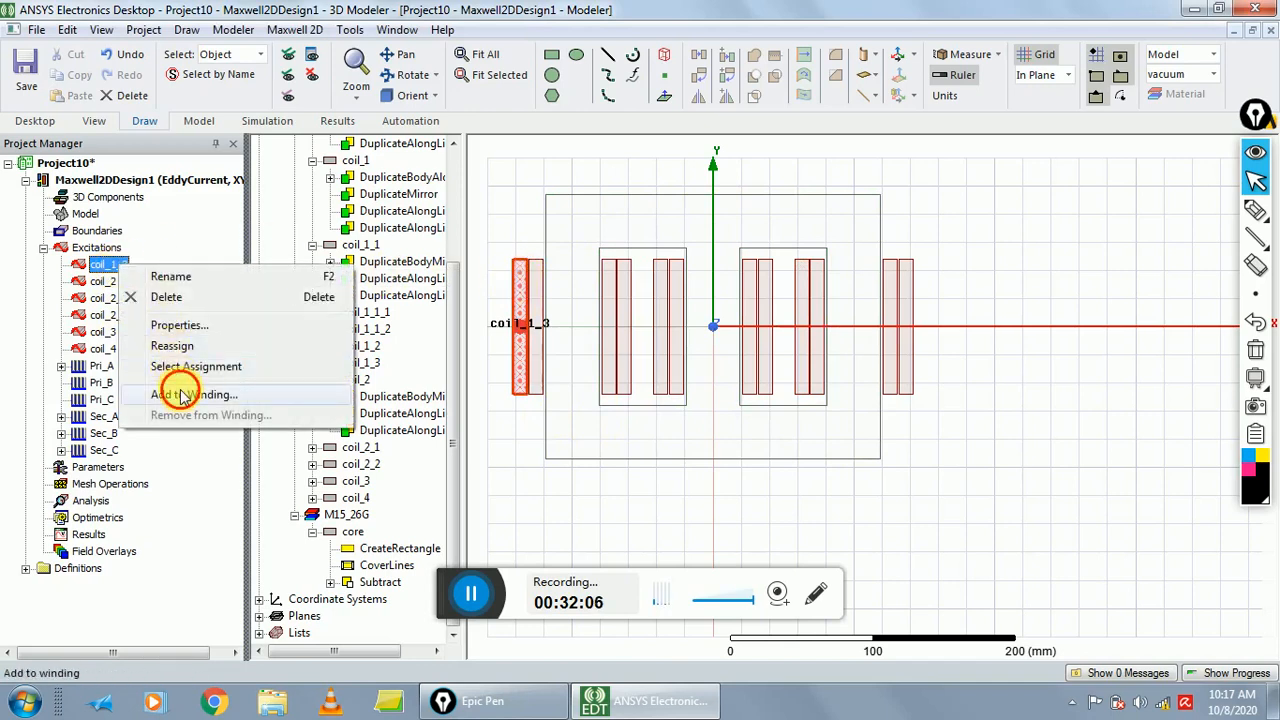
click(190, 394)
click(580, 359)
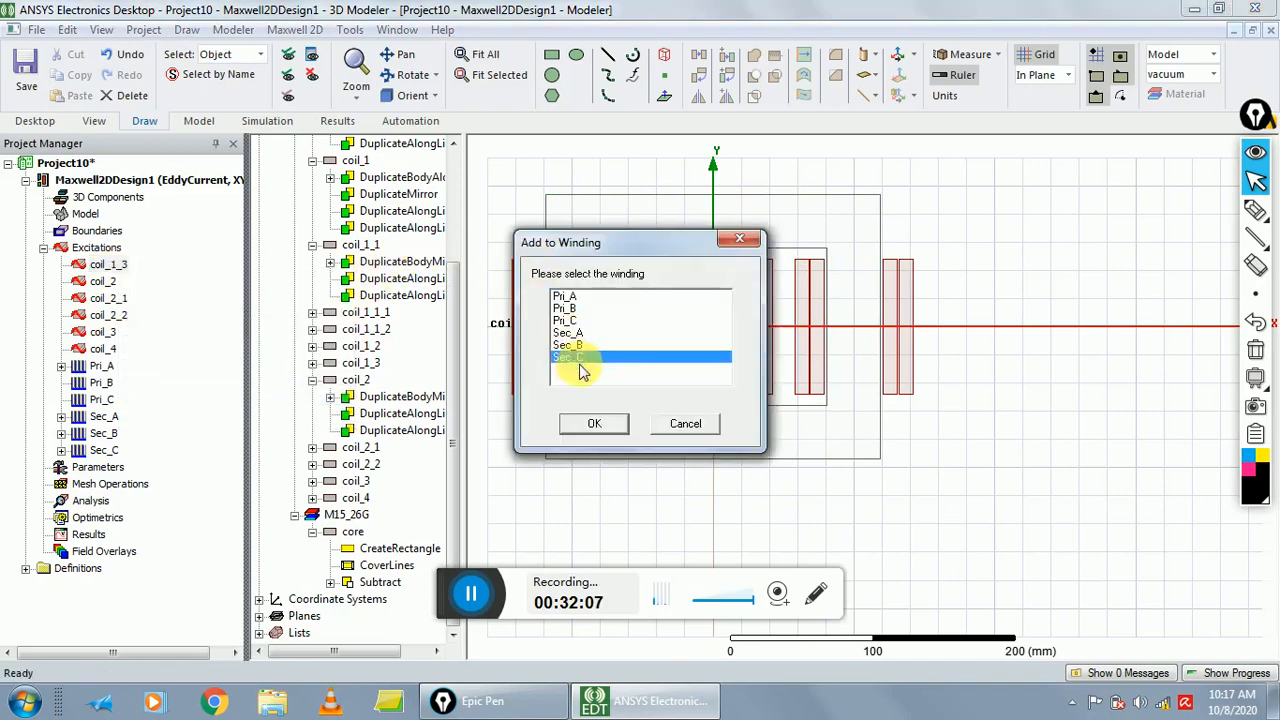
click(593, 423)
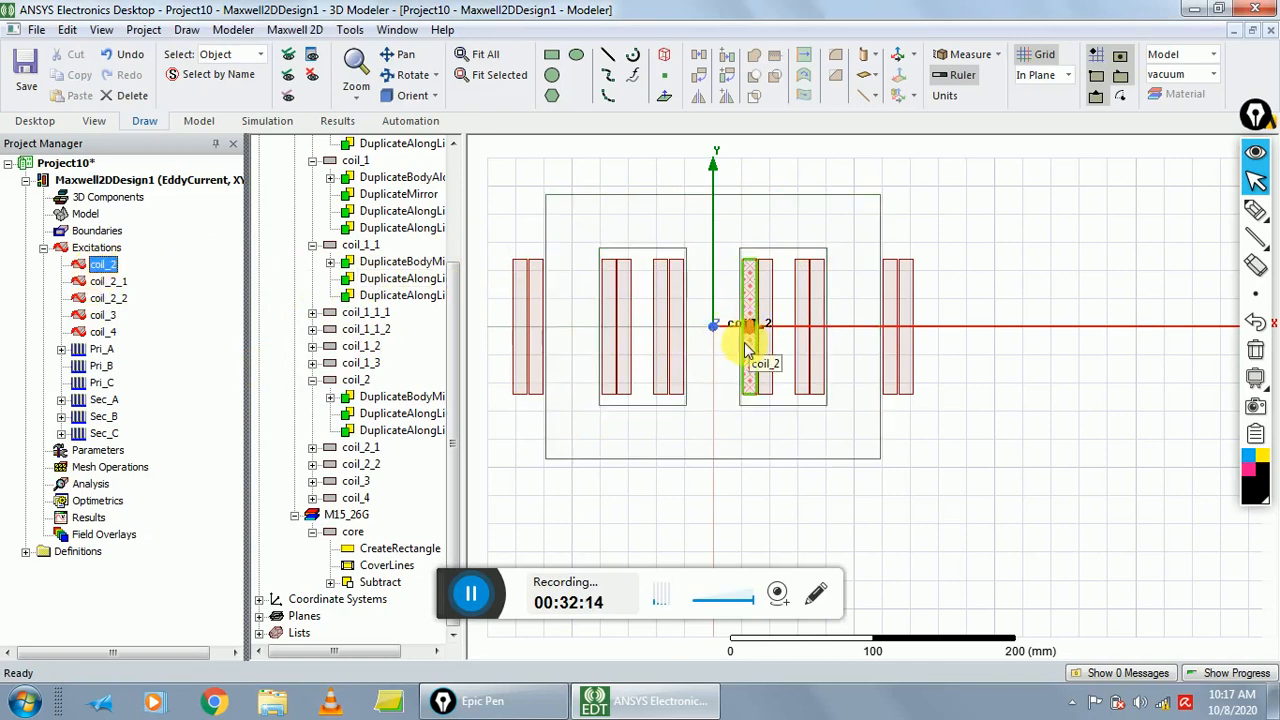
- Add the coil_2 excitation to the Pri_A winding
right_click(104, 265)
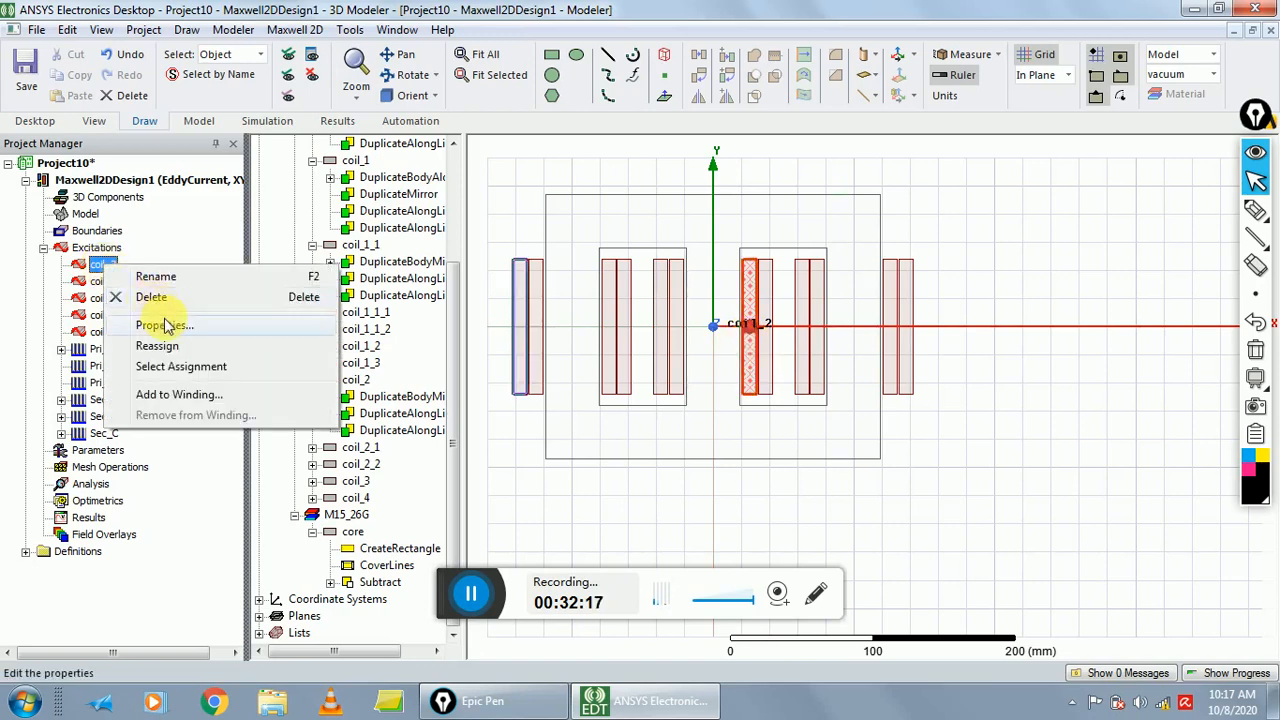
click(179, 394)
click(562, 423)
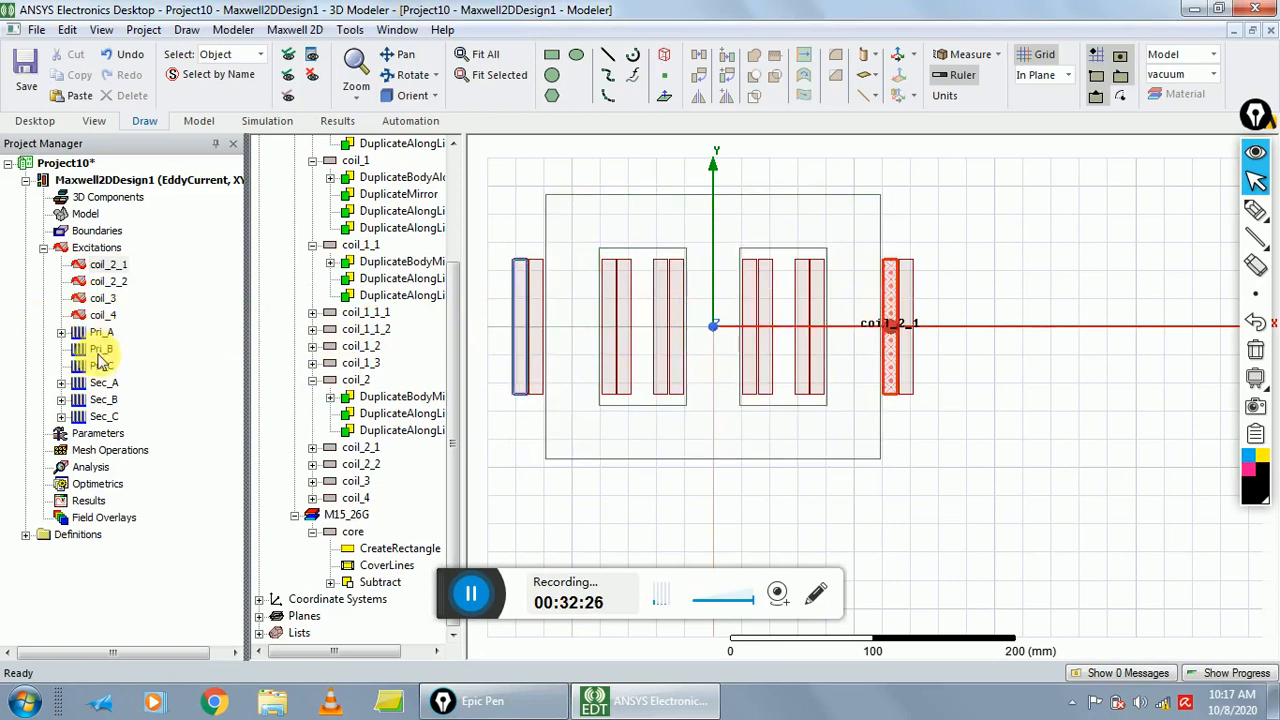
- Add the coil_2_1 excitation to the Pri_B winding
right_click(113, 270)
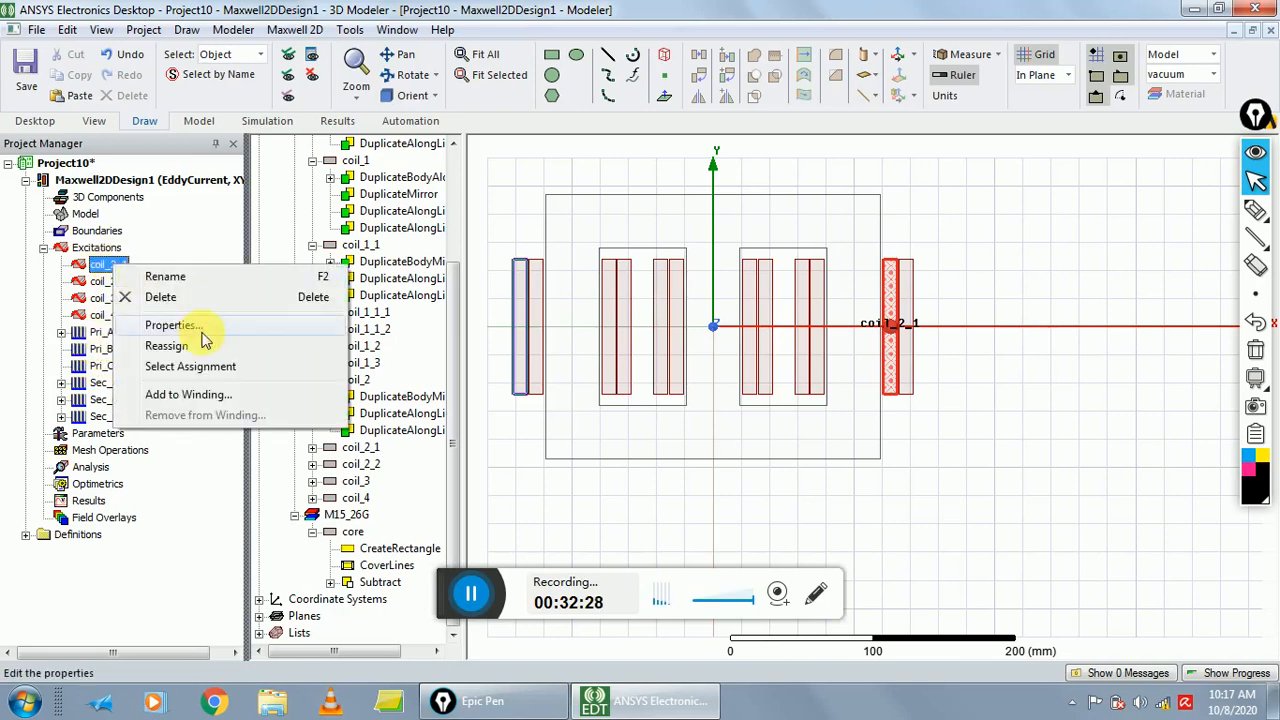
click(243, 398)
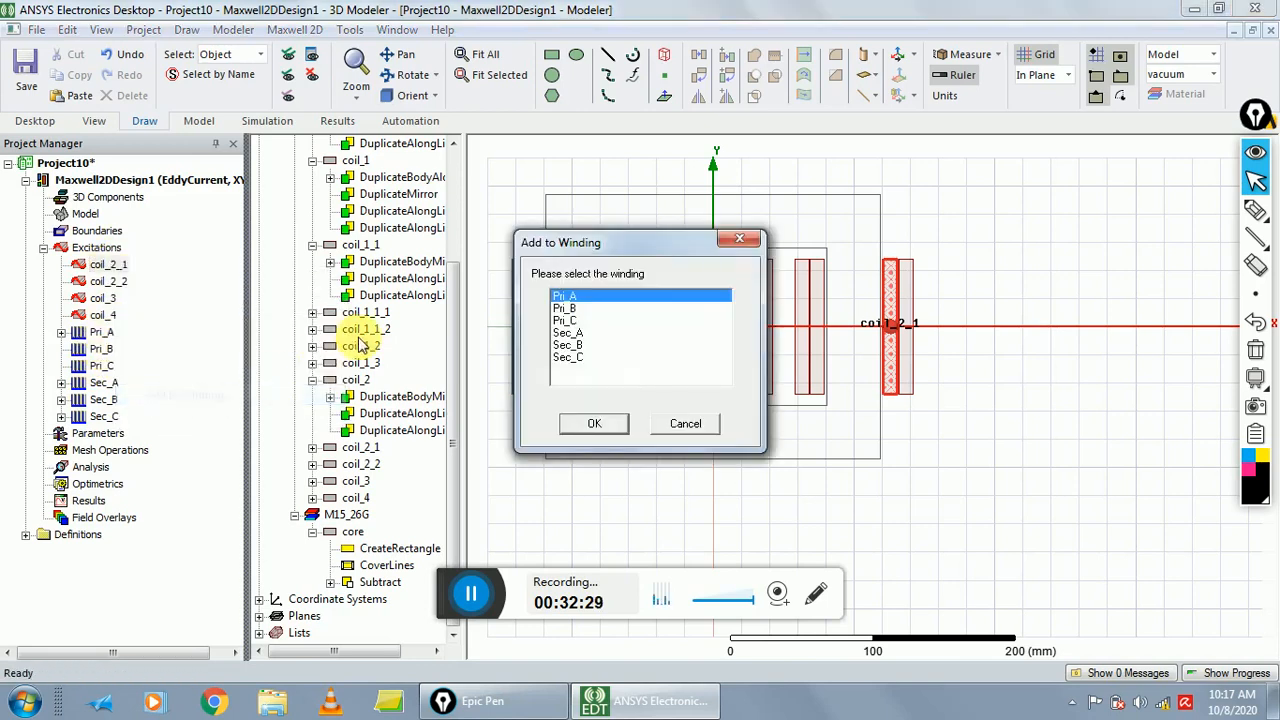
click(570, 309)
click(595, 425)
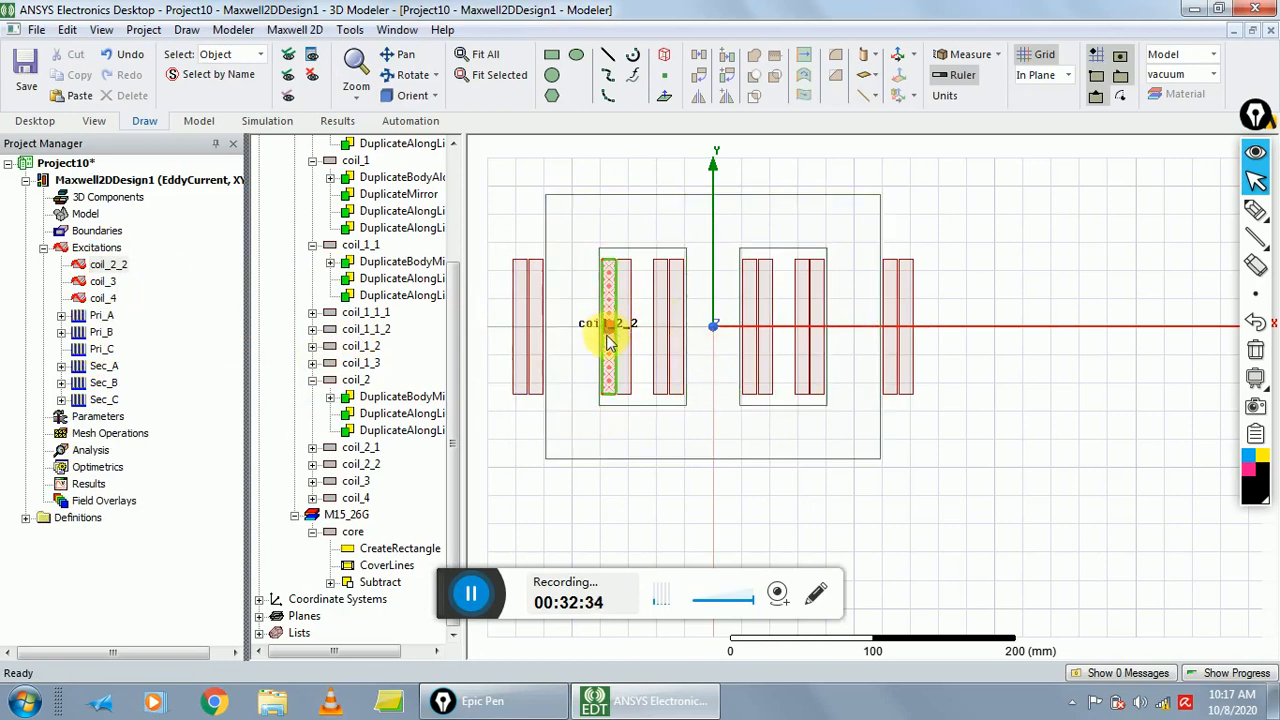
- Add the coil_2_2 excitation to the Pri_C winding
right_click(112, 268)
click(166, 400)
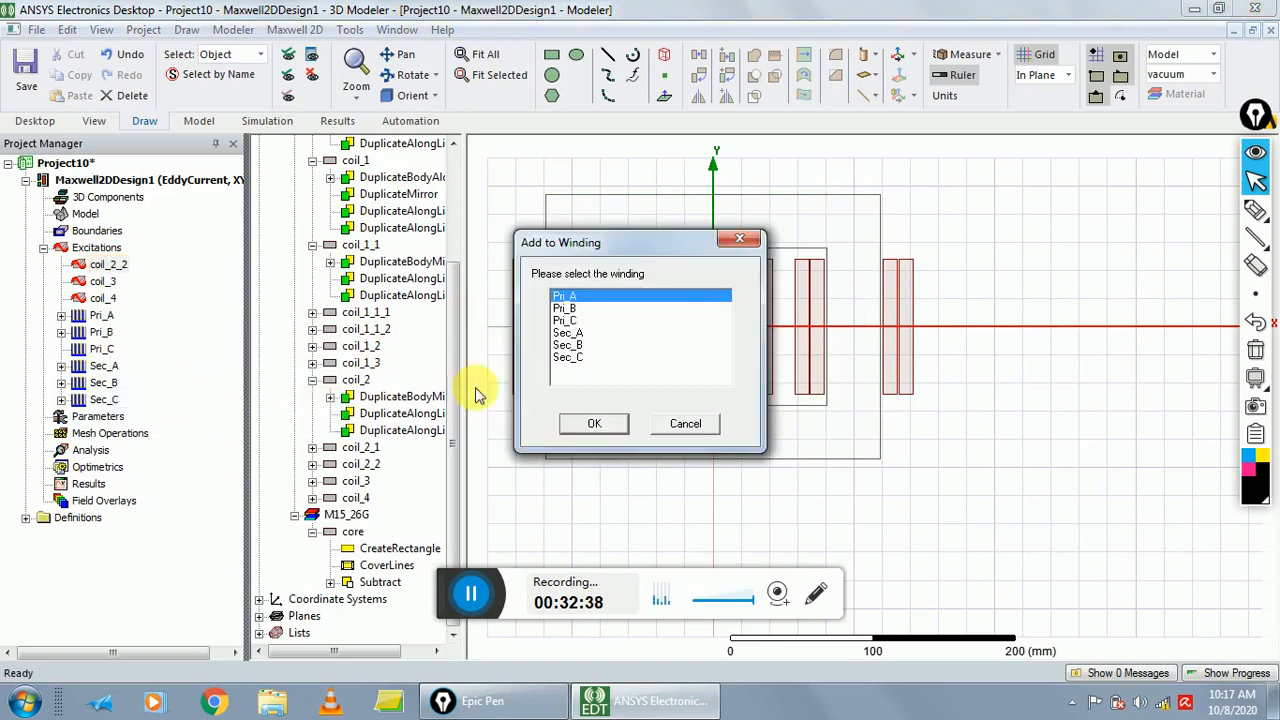
click(565, 320)
drag(601, 251, 880, 254)
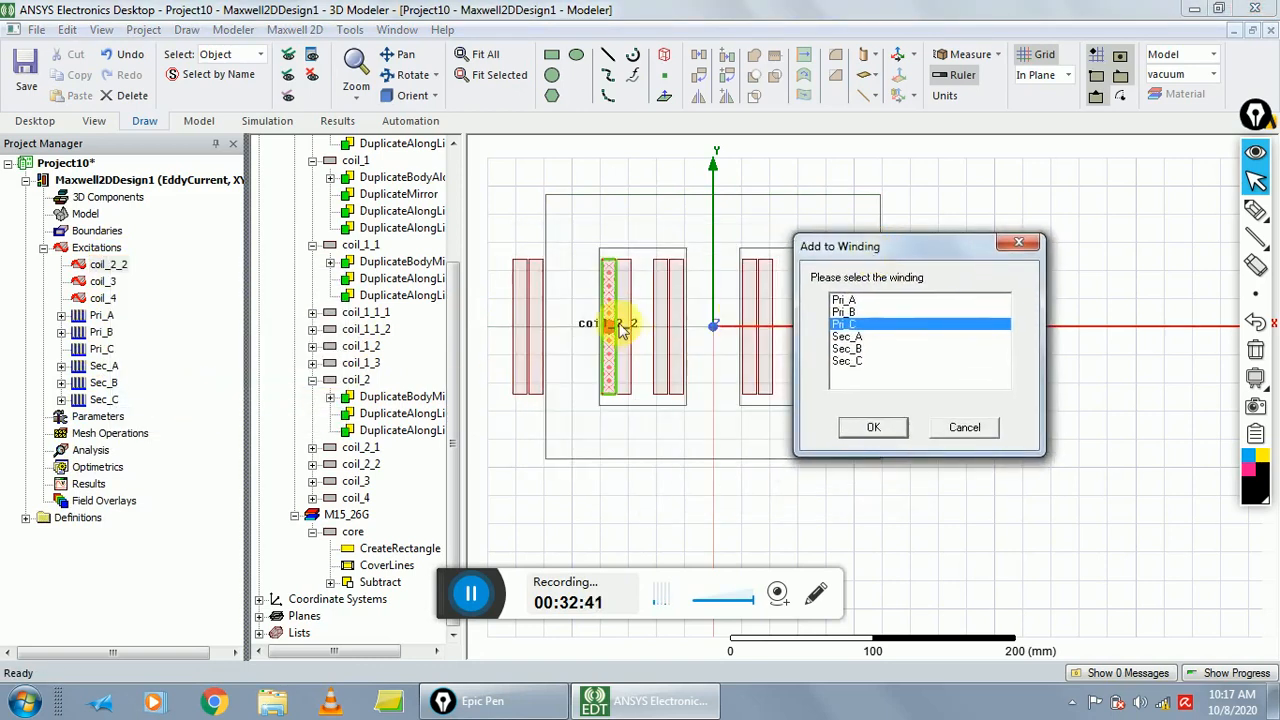
click(873, 428)
- Start adding the coil_3 excitation to a winding
click(822, 296)
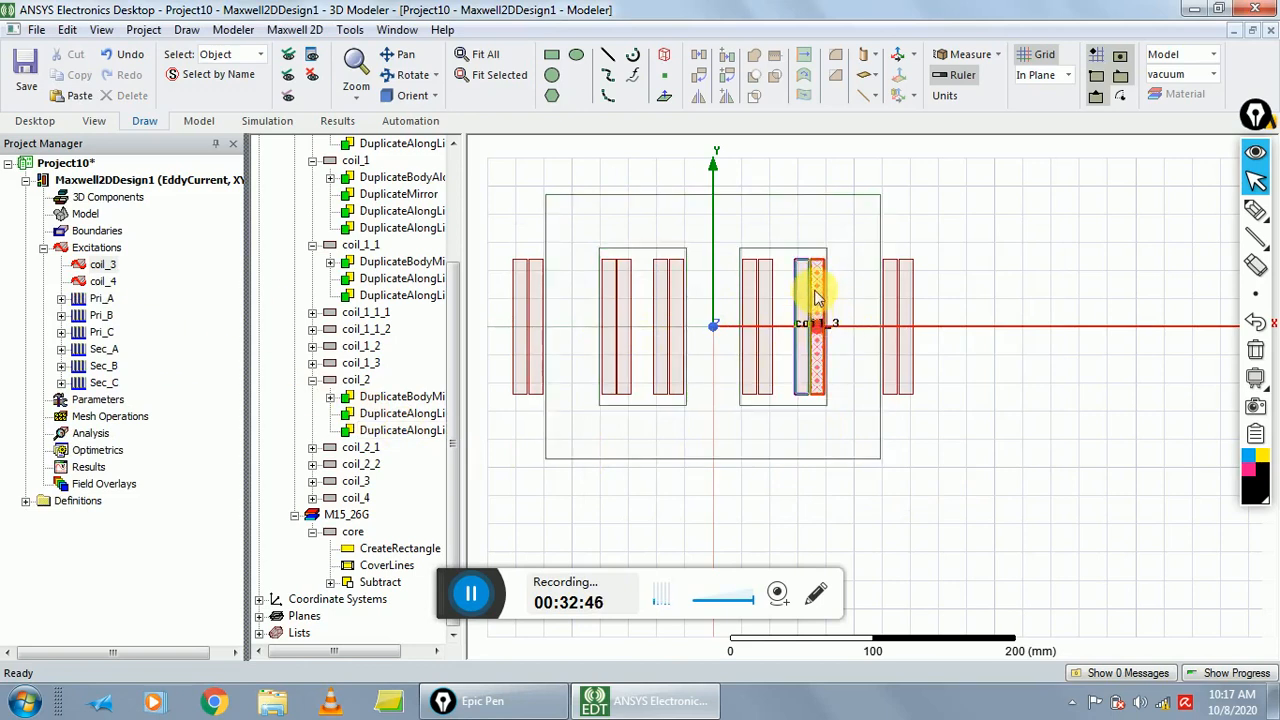
right_click(103, 265)
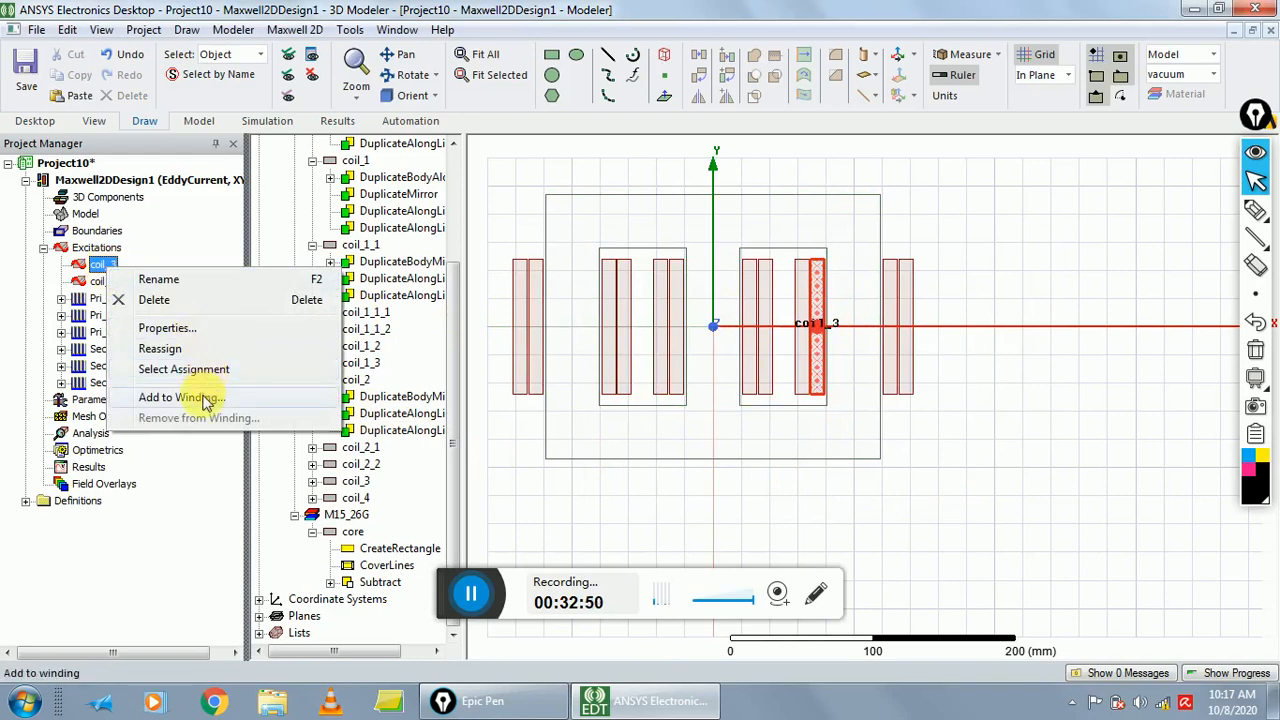
- Add the coil_3 excitation to the Pri_B winding
click(182, 397)
drag(598, 243, 484, 209)
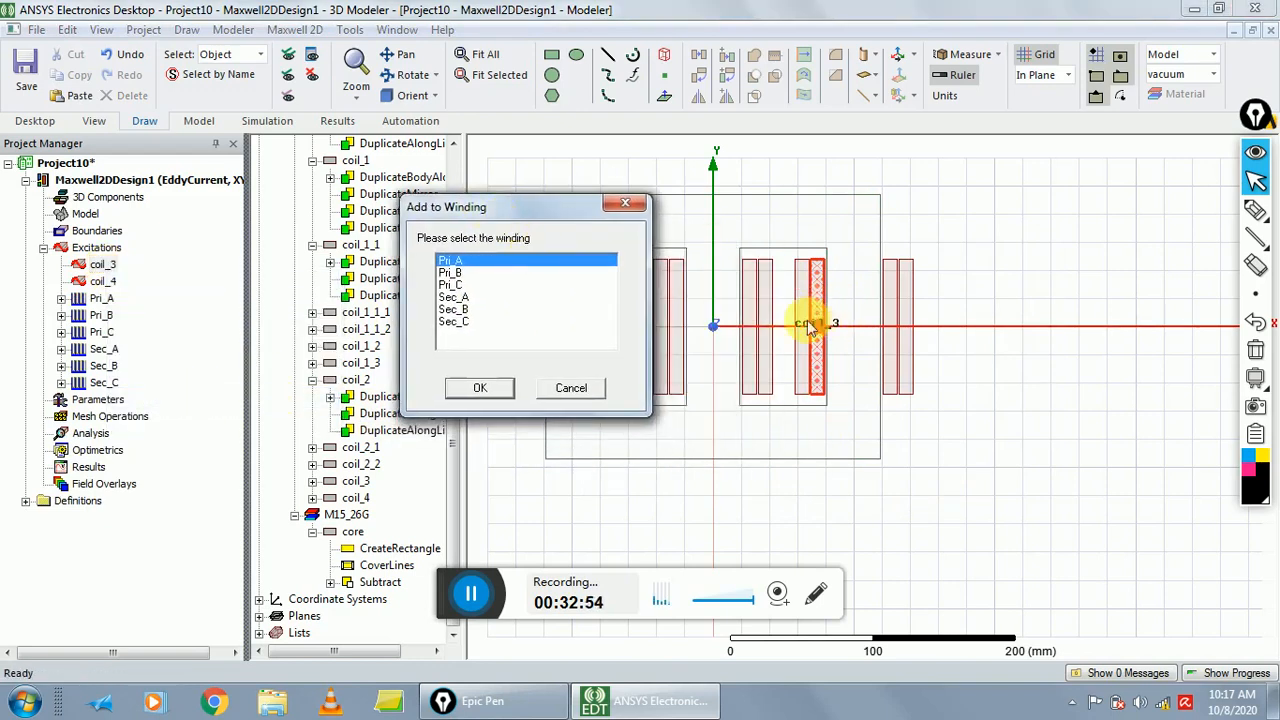
click(474, 272)
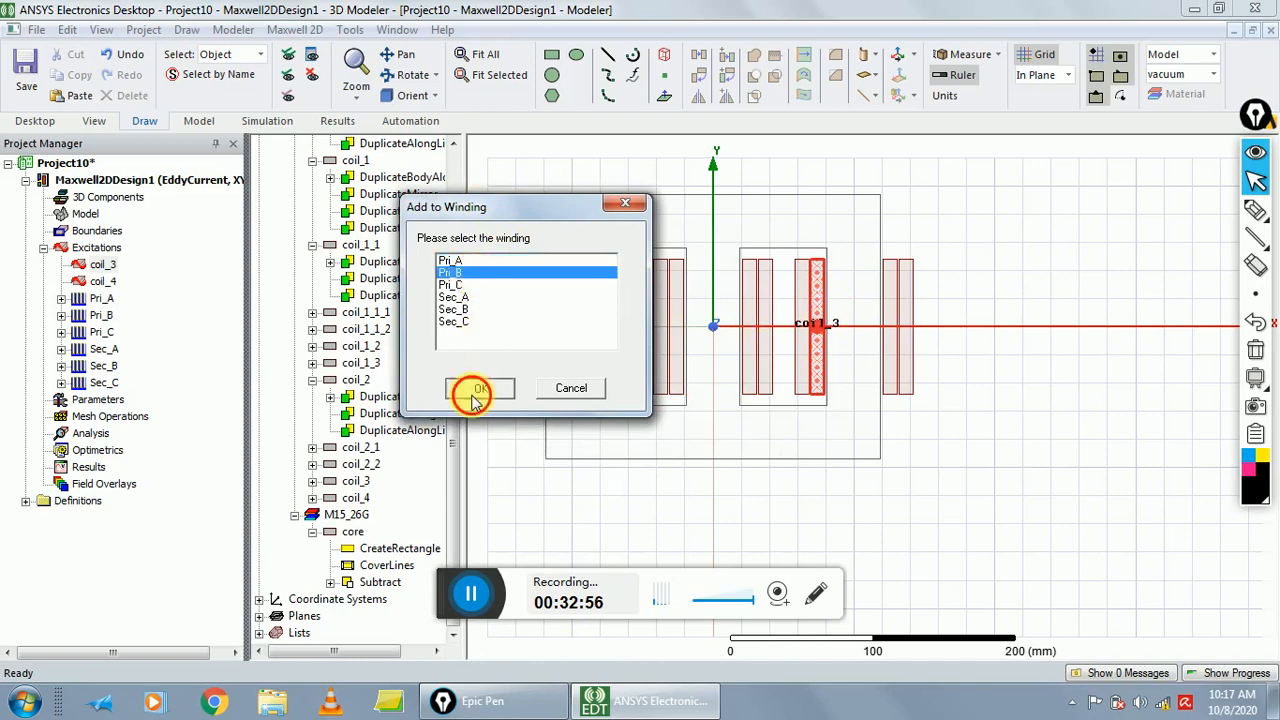
click(477, 390)
- Add the coil_4 excitation to the Pri_A winding
click(537, 312)
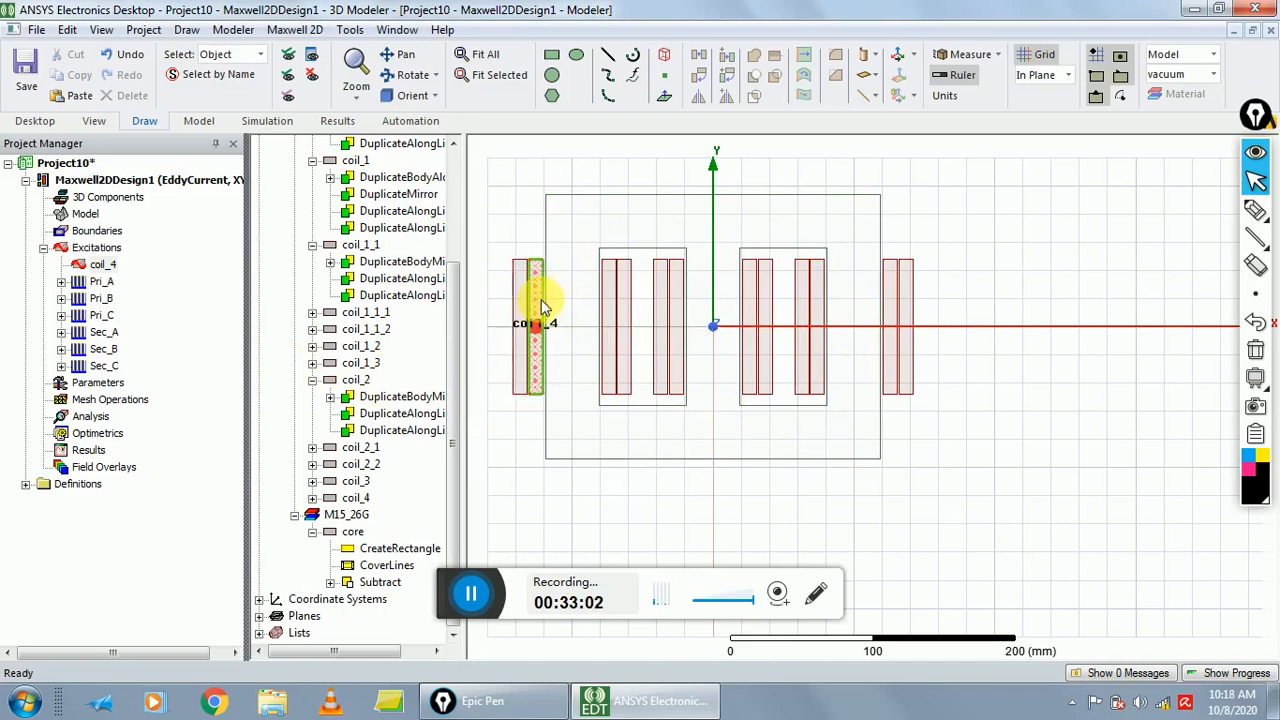
click(538, 288)
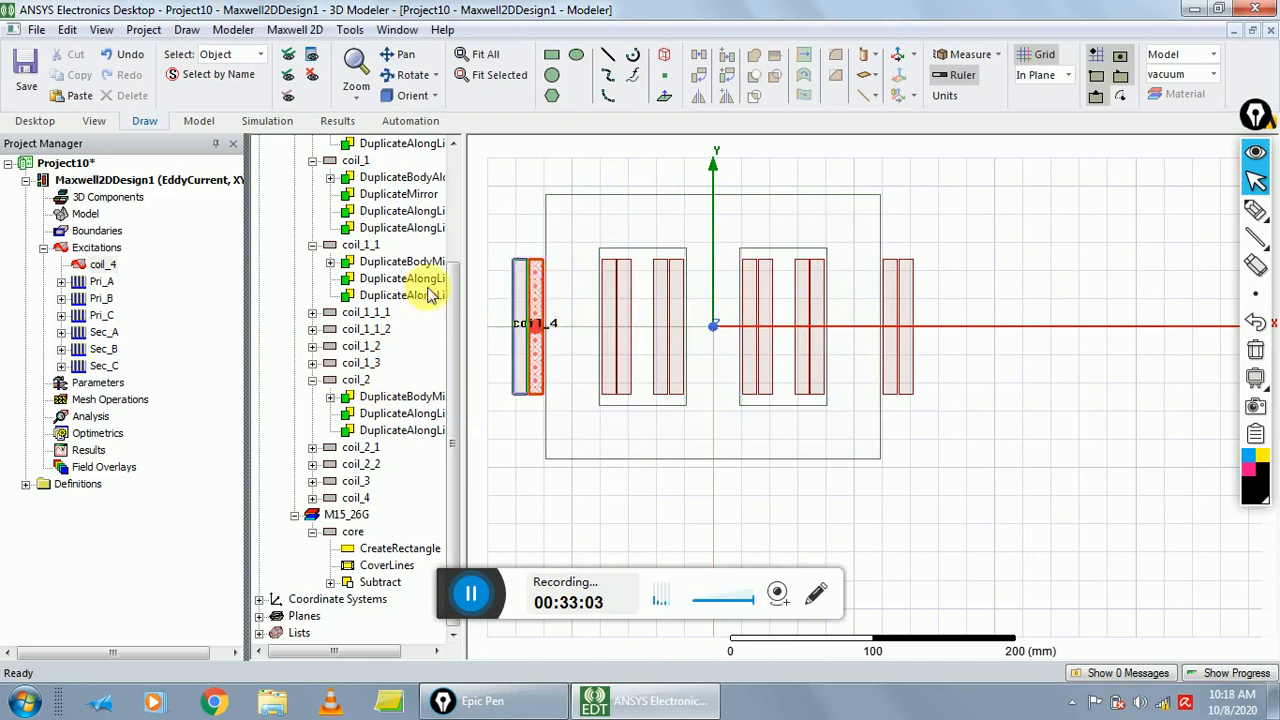
right_click(103, 266)
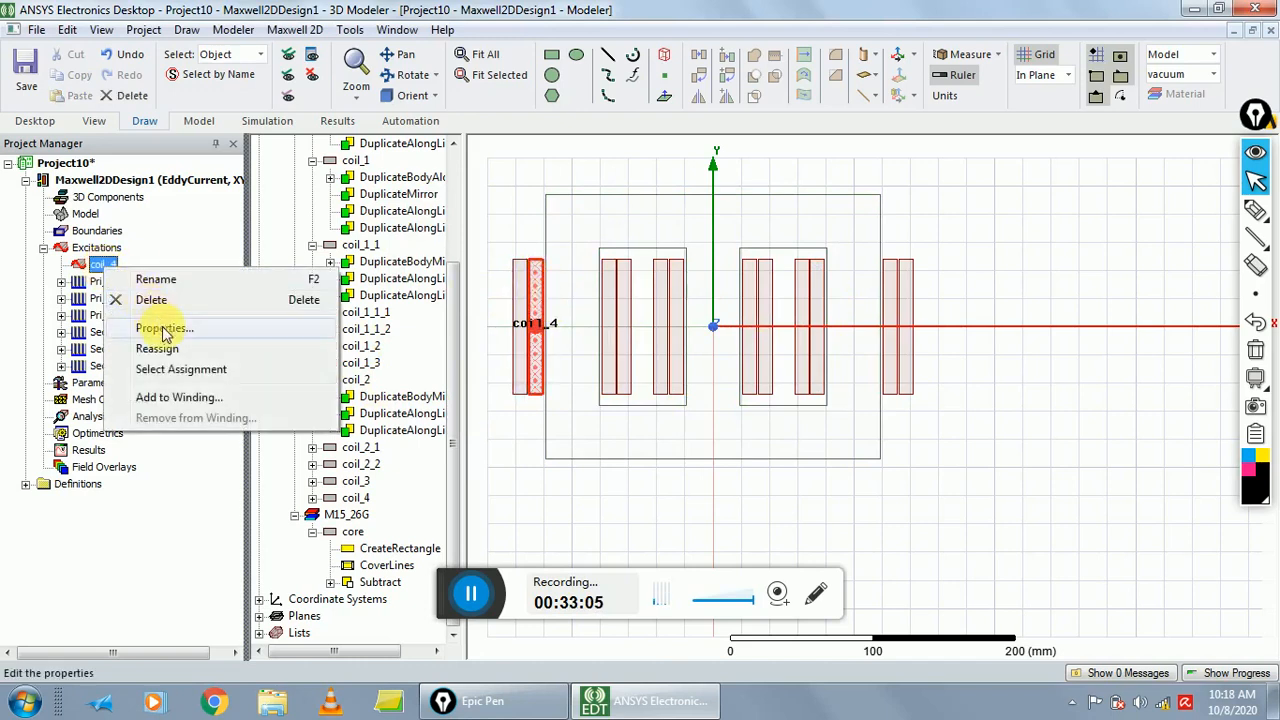
click(178, 399)
click(585, 426)
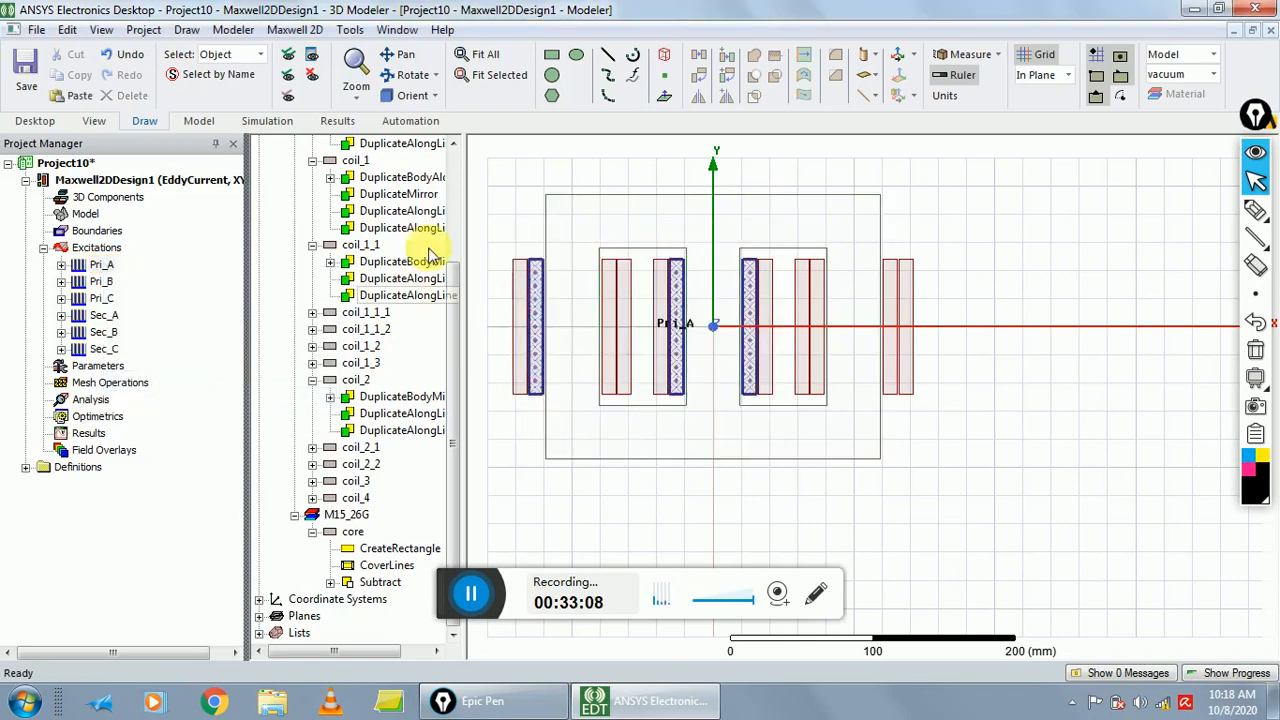
- Expand the Pri_A winding and remove coil_4 from it
click(415, 178)
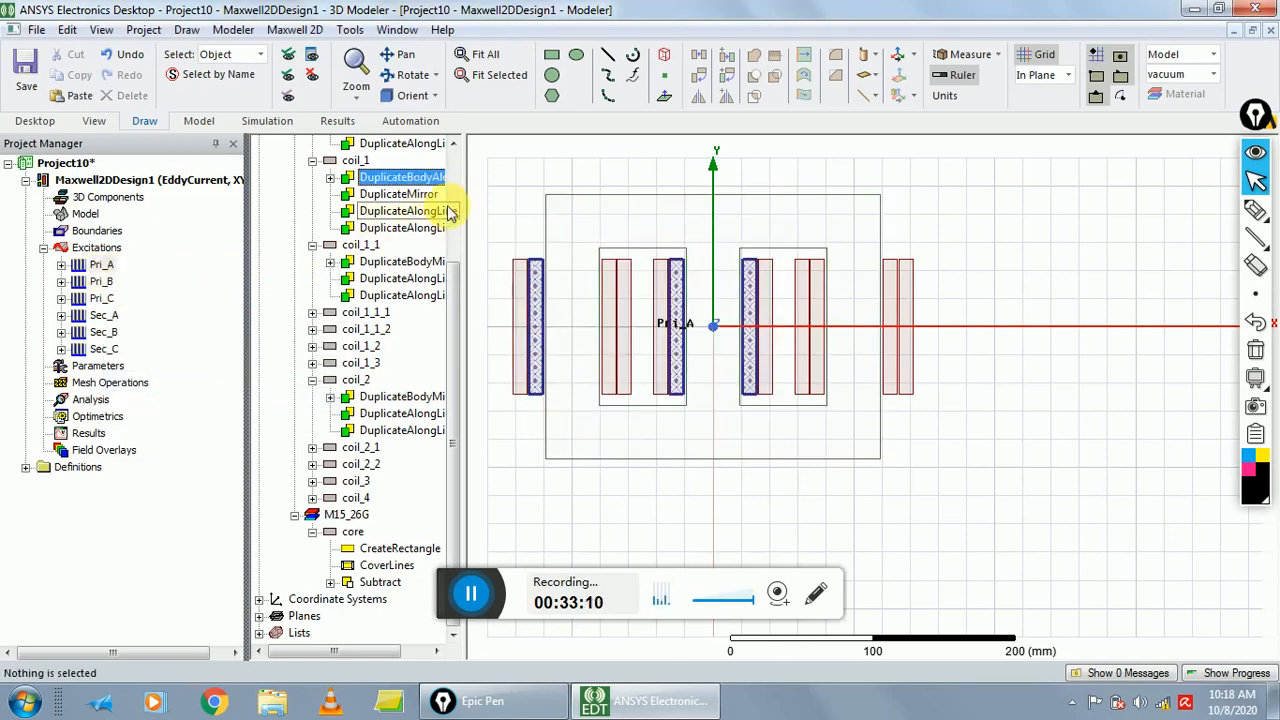
click(493, 188)
click(100, 265)
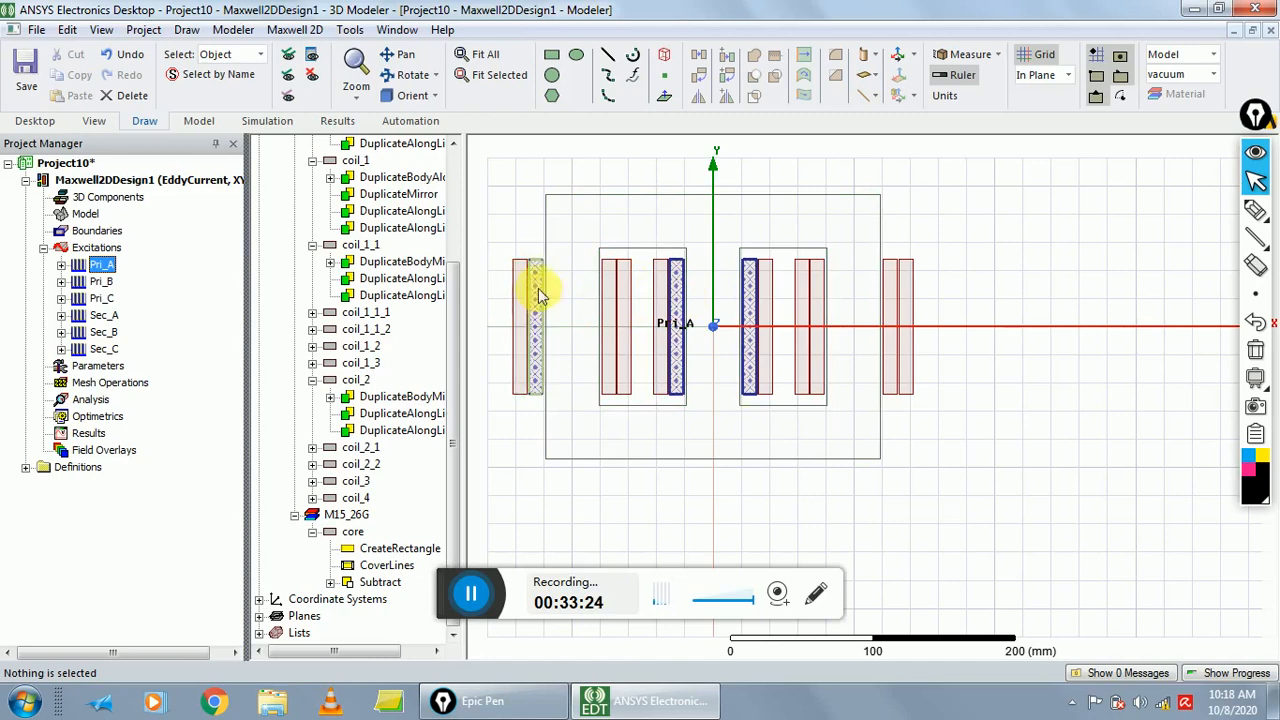
click(61, 264)
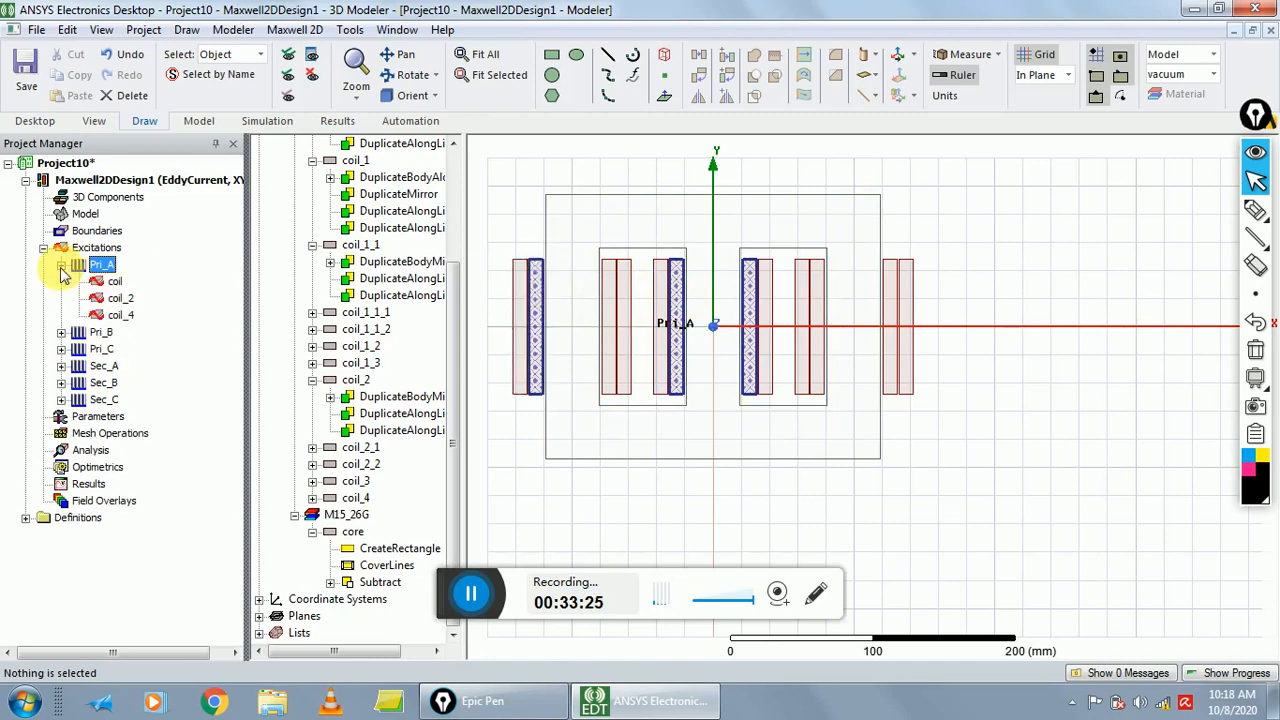
click(120, 315)
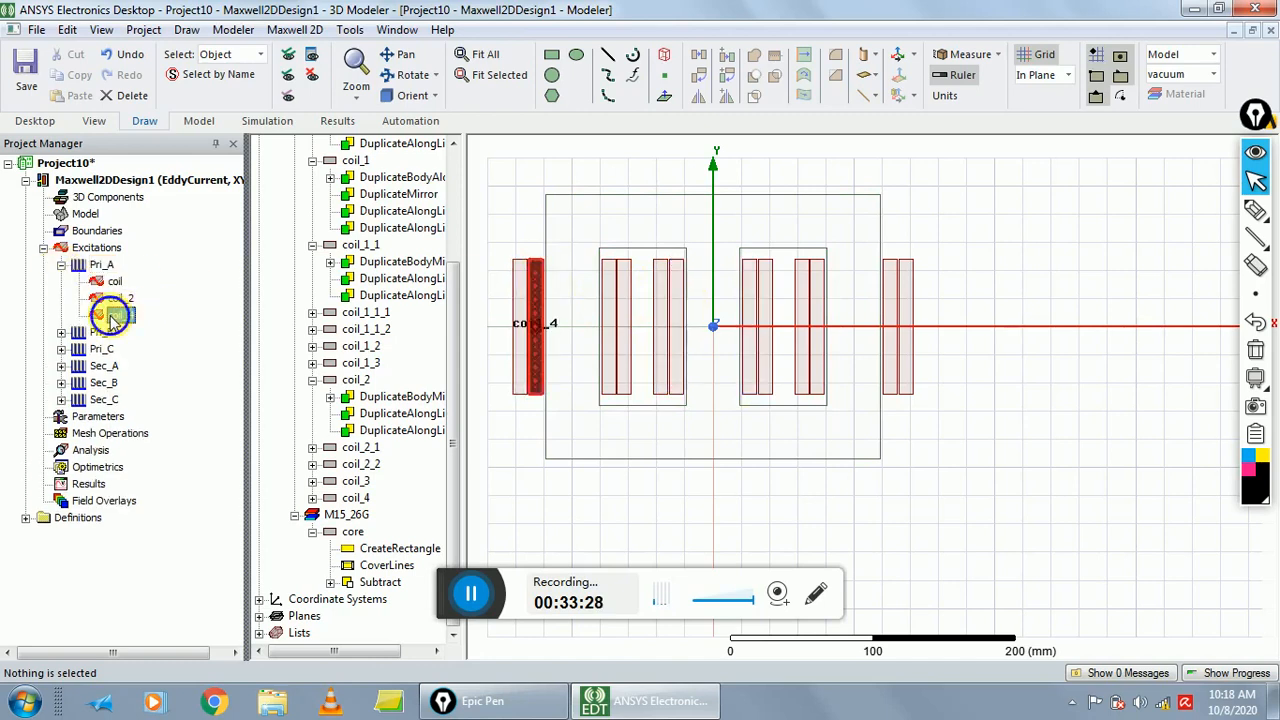
right_click(111, 316)
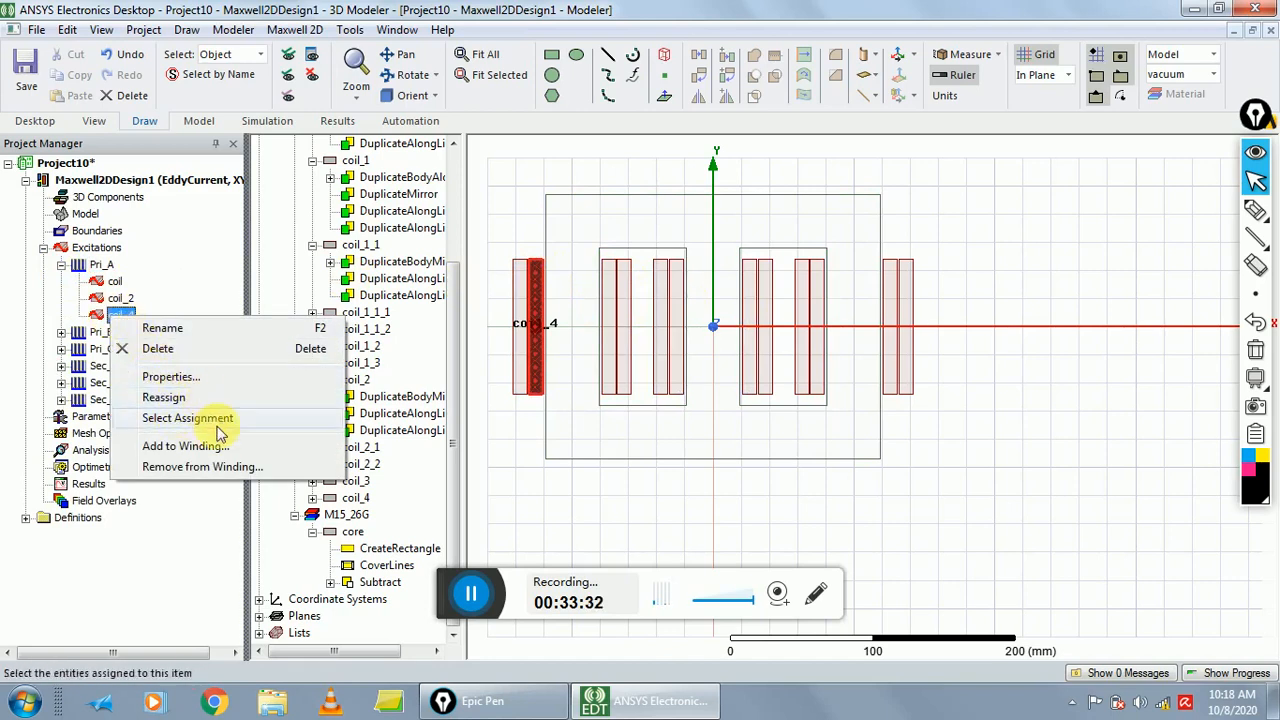
click(200, 466)
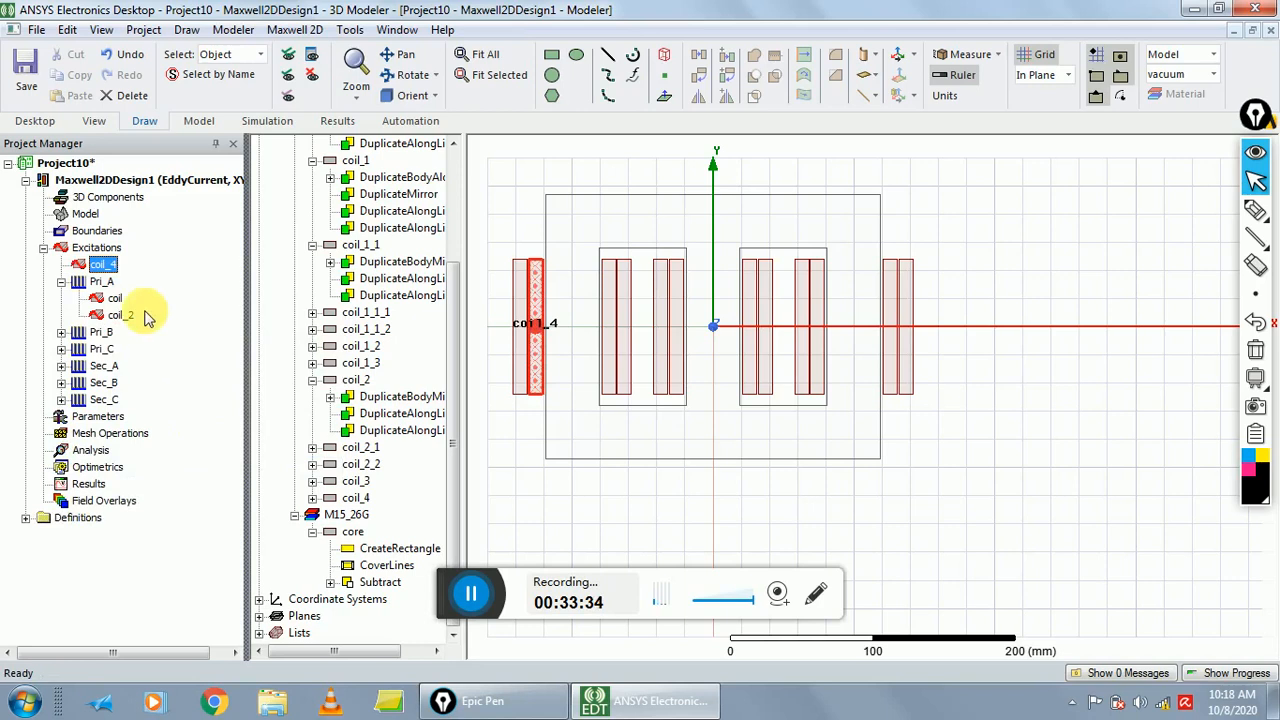
- Add the coil_4 excitation to the Pri_C winding
right_click(101, 270)
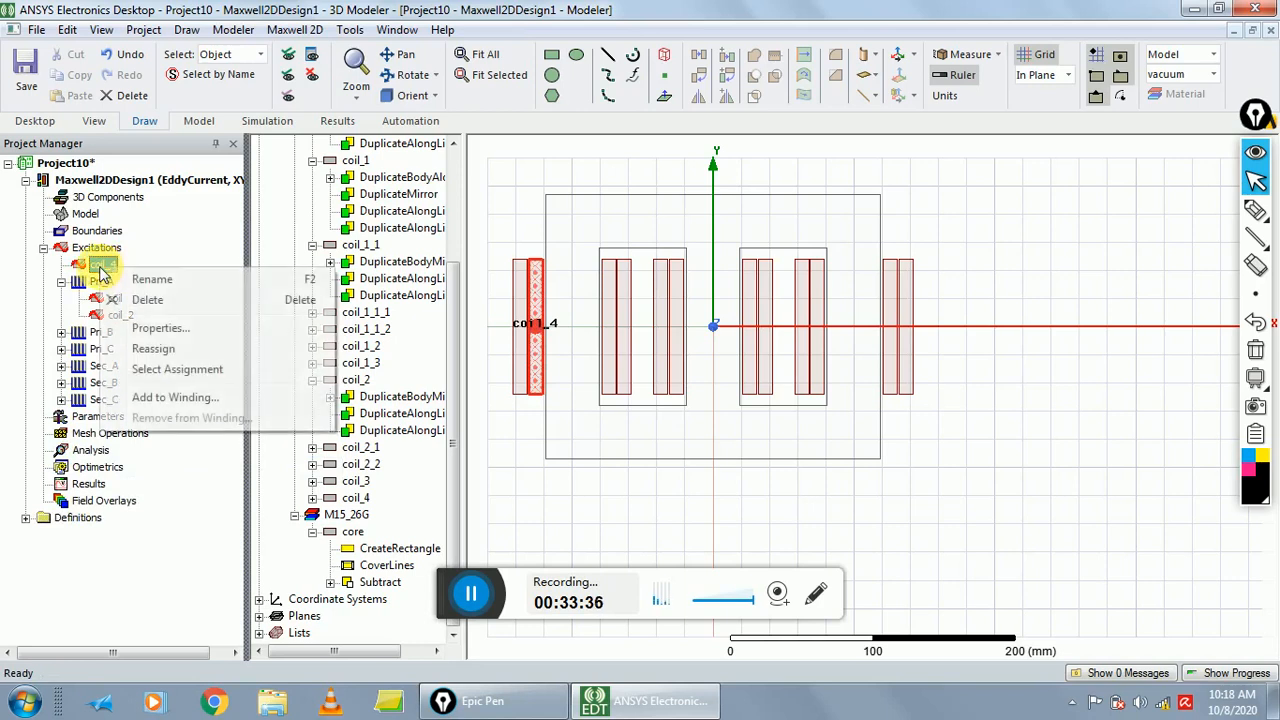
click(178, 397)
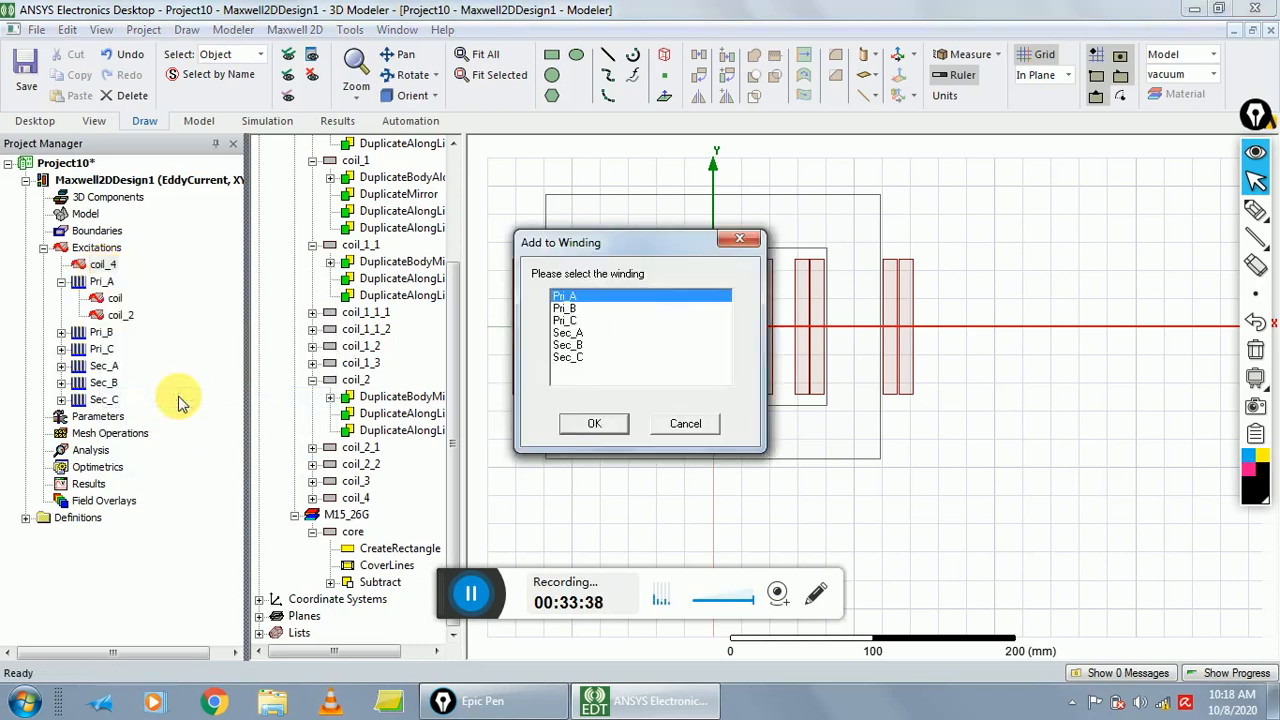
click(568, 321)
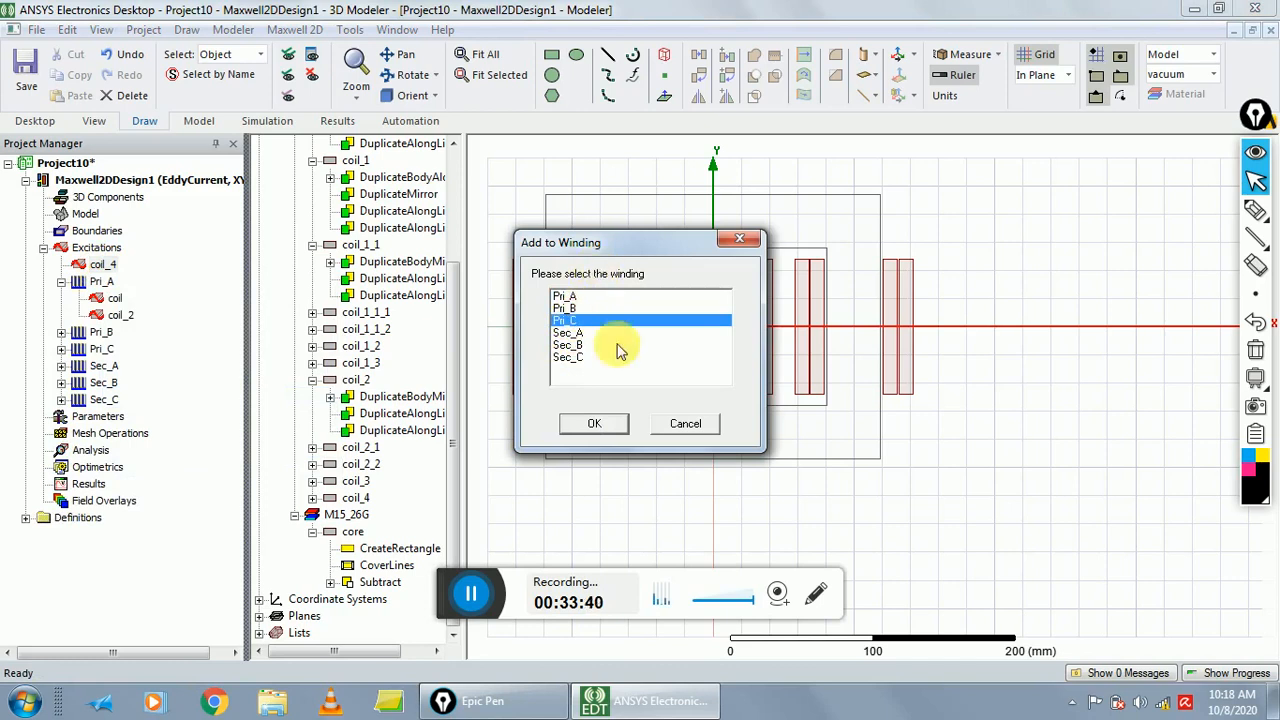
drag(585, 243, 770, 257)
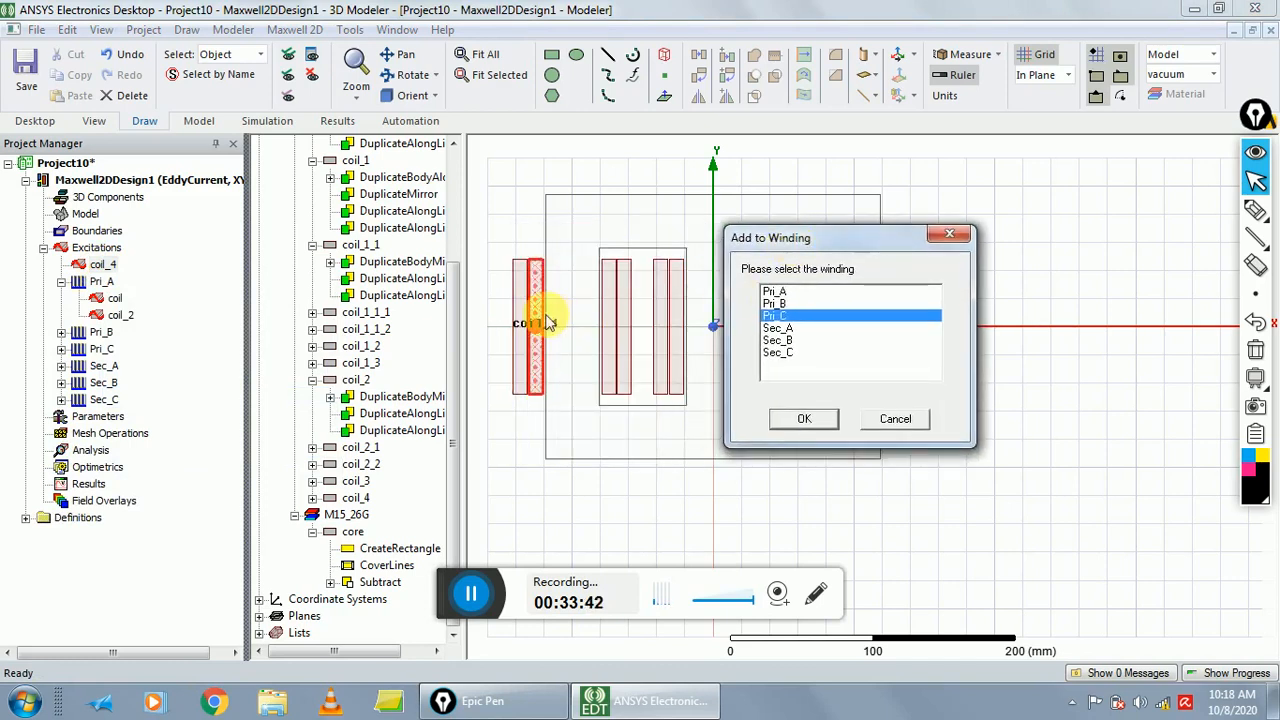
click(805, 420)
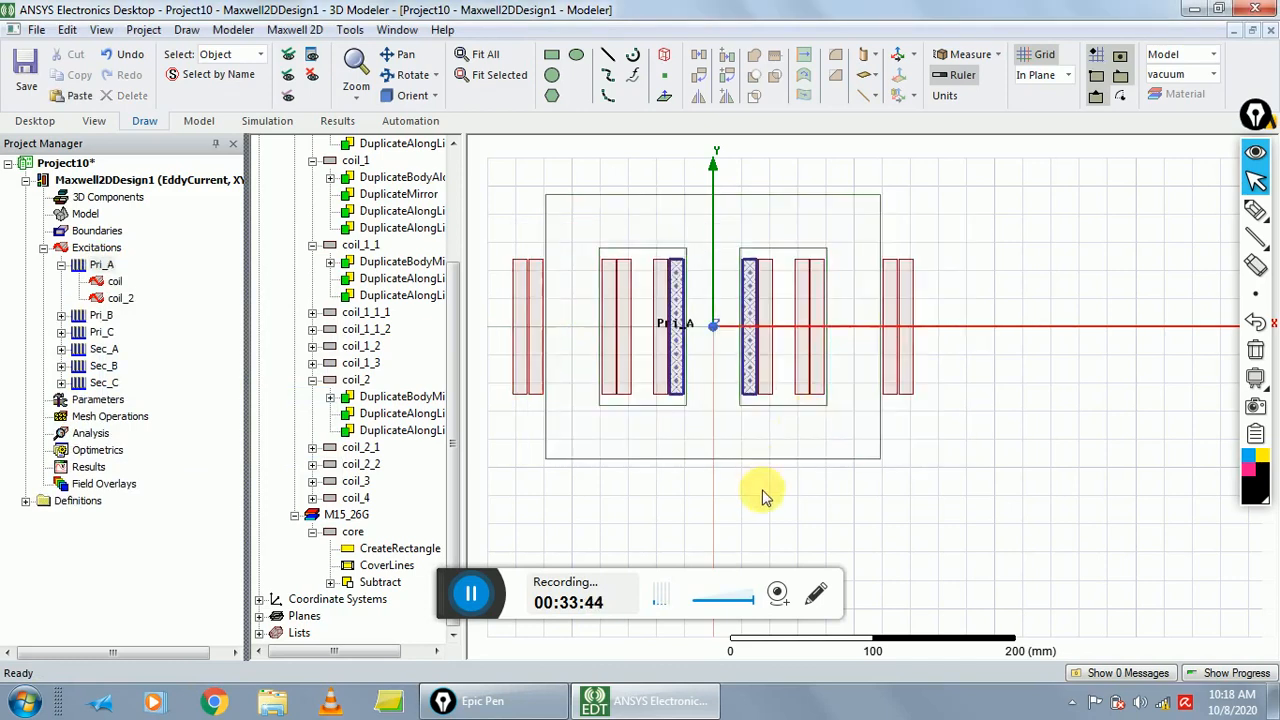
click(763, 494)
- Check which coils belong to each of the windings, from Pri_A through Sec_C
click(76, 266)
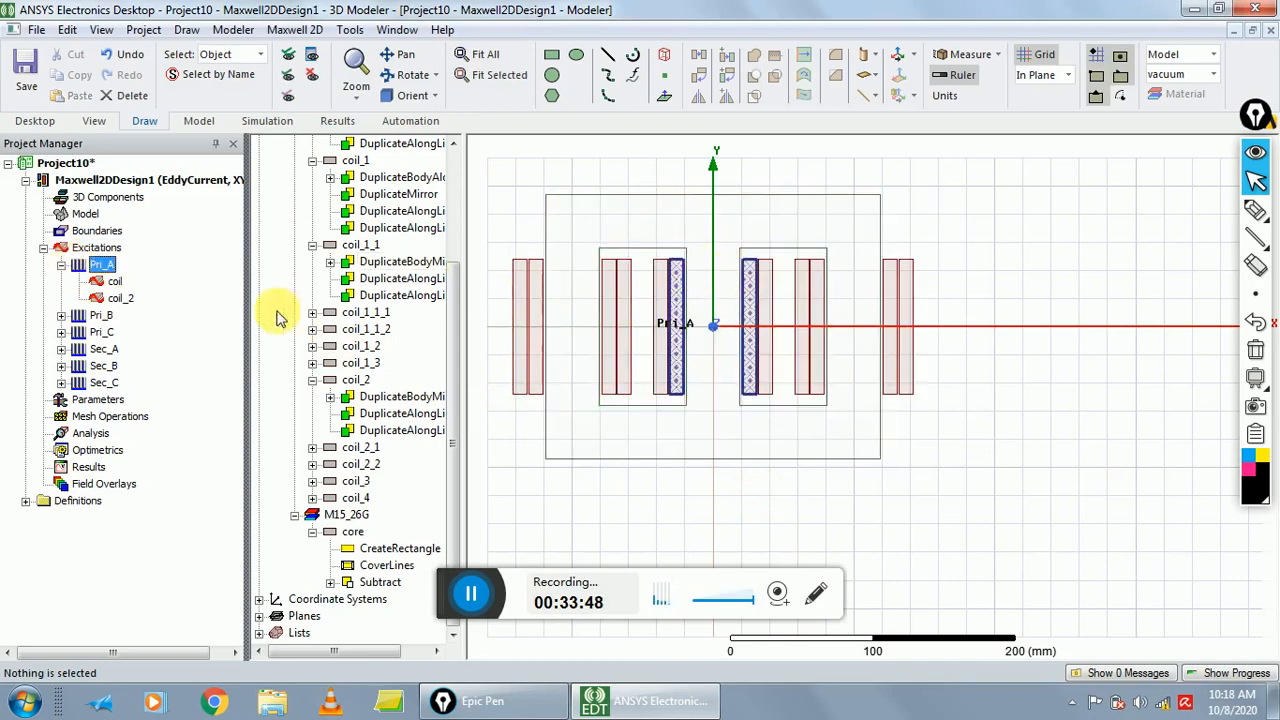
click(100, 315)
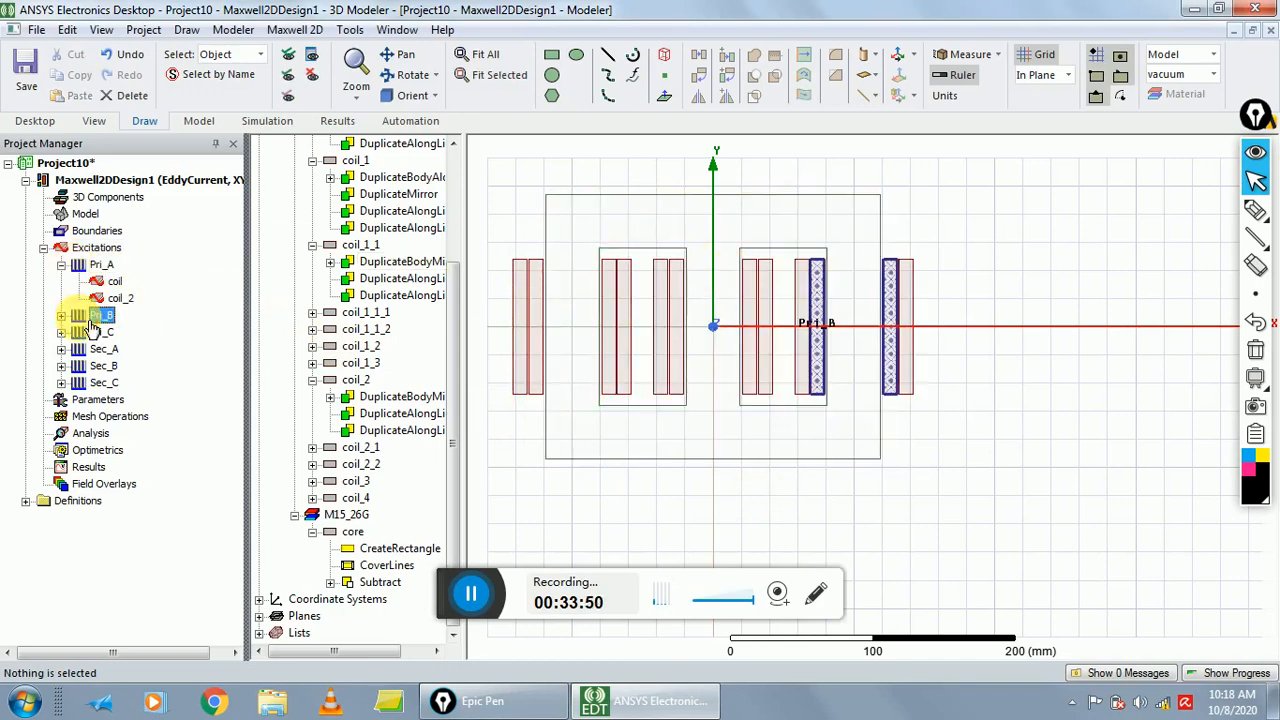
click(100, 332)
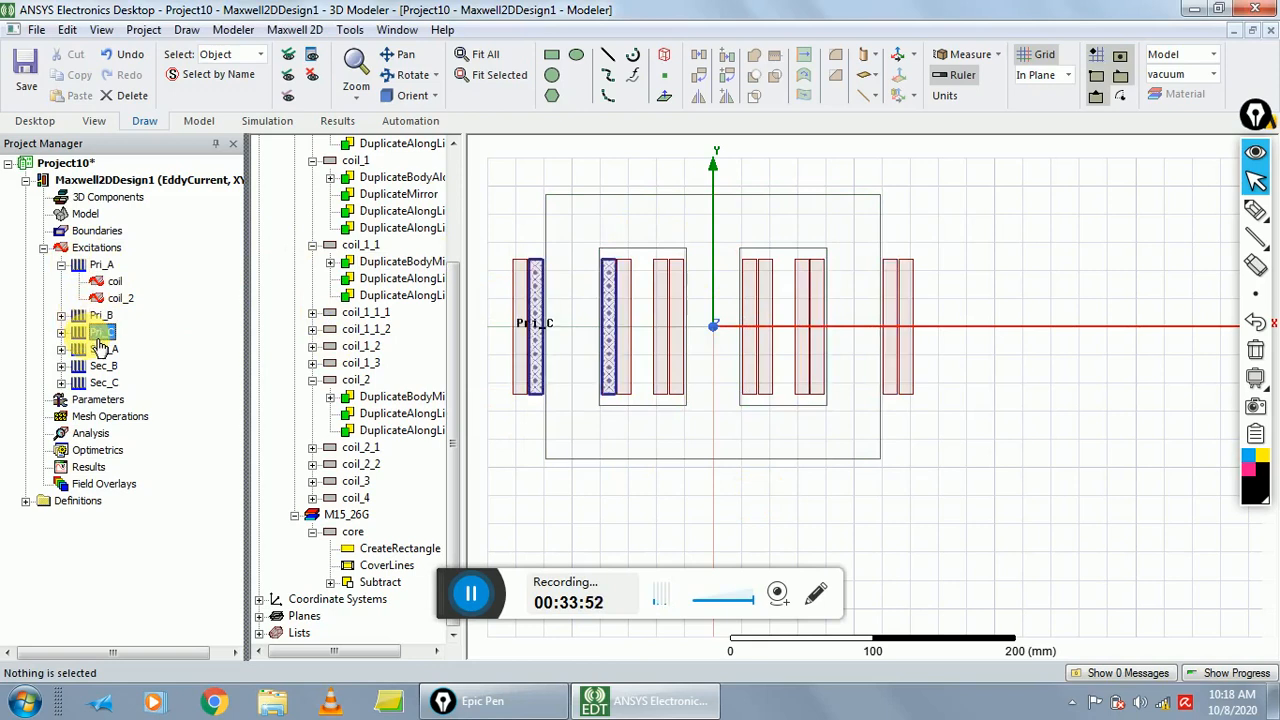
click(100, 348)
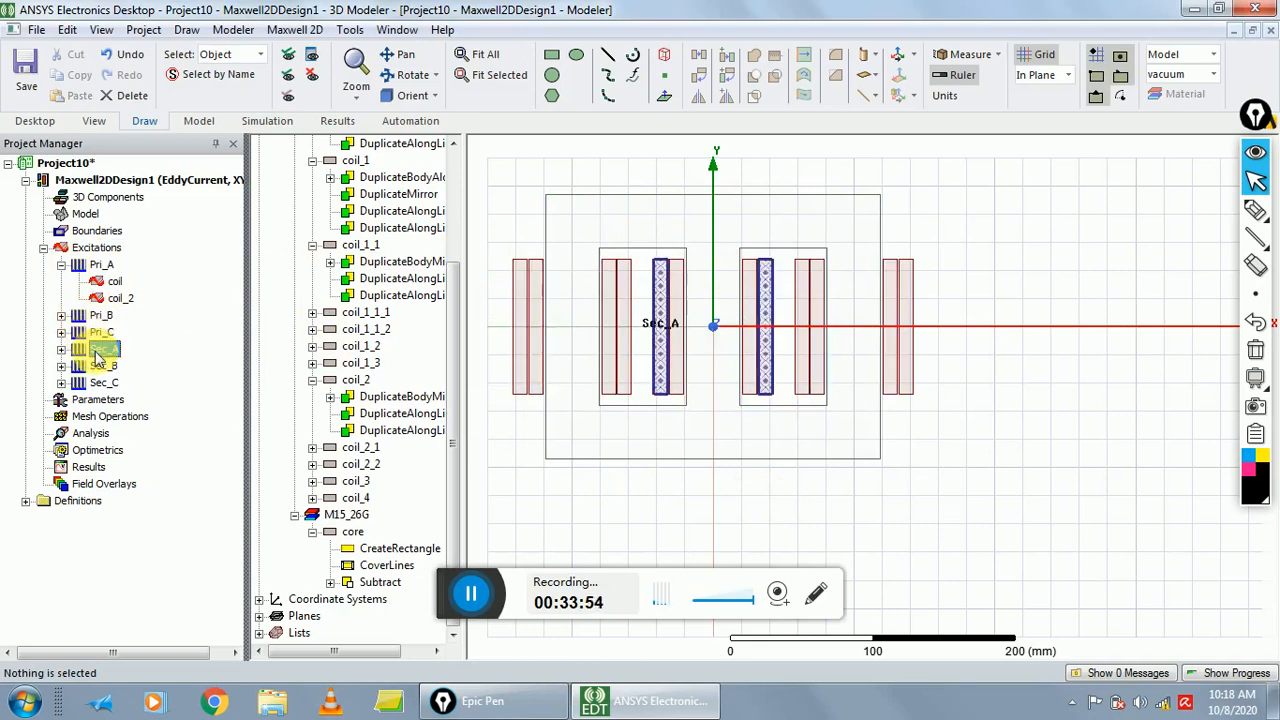
click(103, 366)
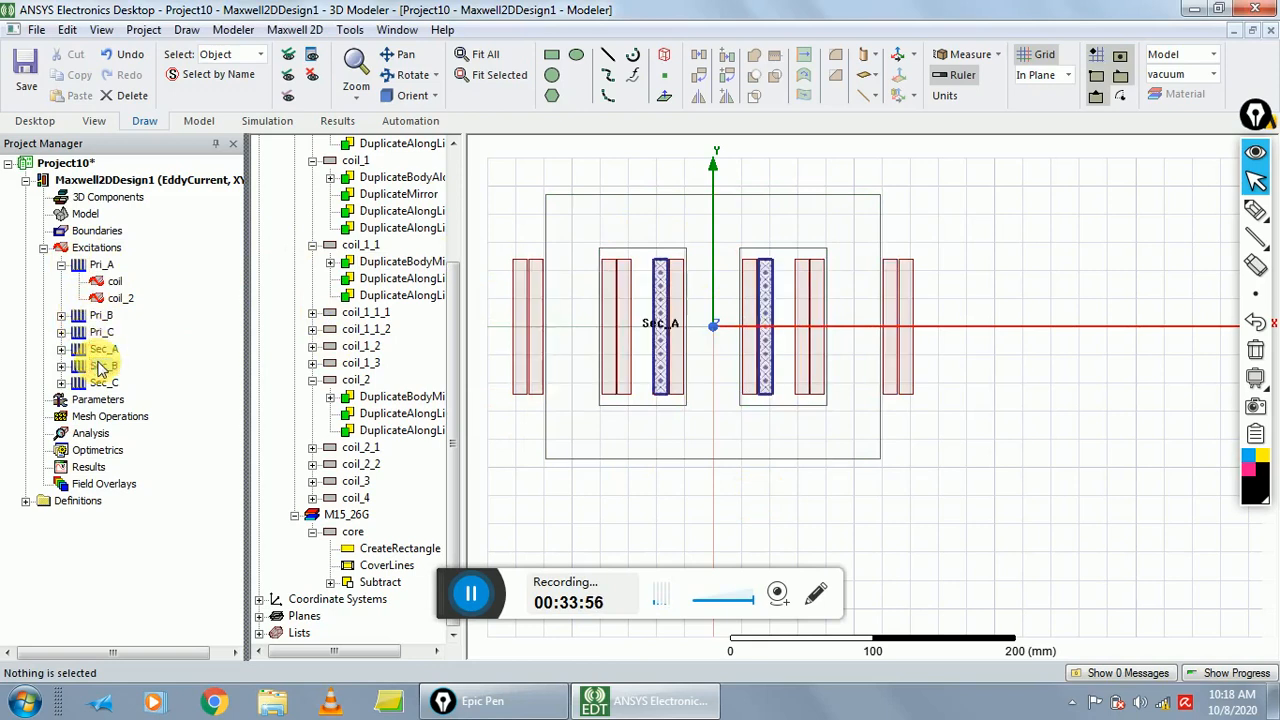
click(100, 384)
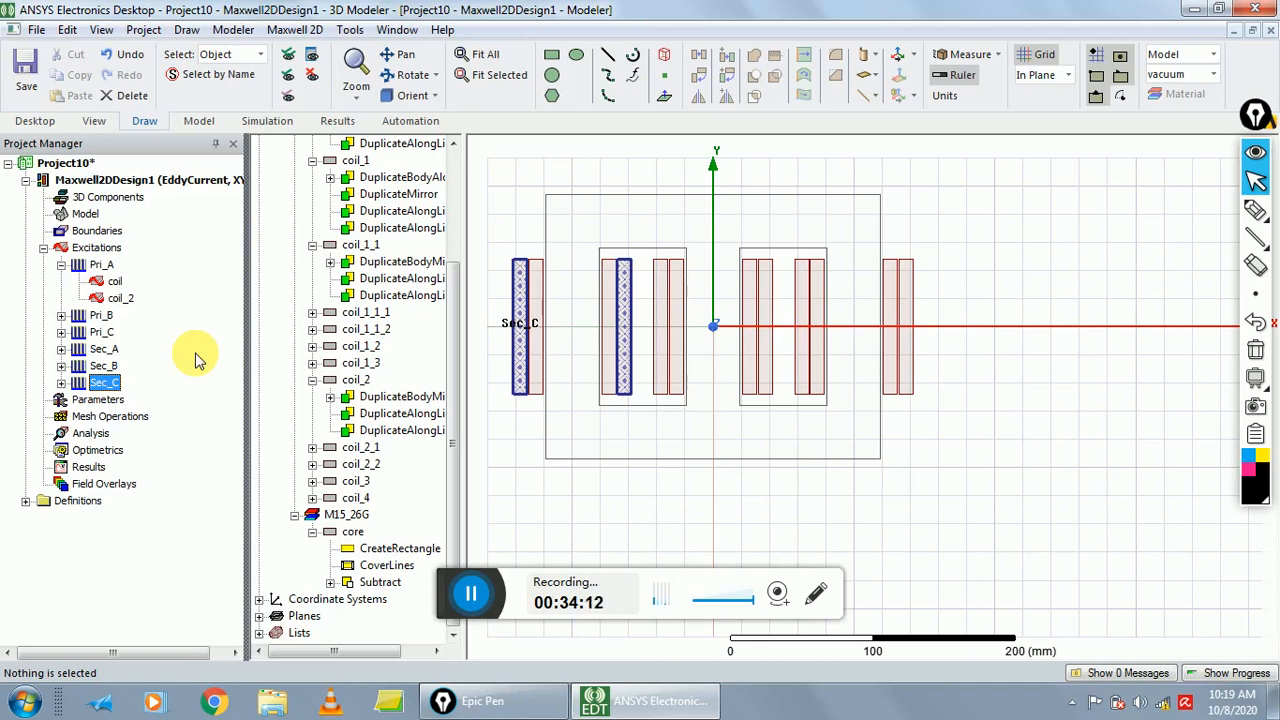
- Open the eddy effect settings for the excitations and turn off the effect for core, coil, coil_1 and coil_2
right_click(97, 255)
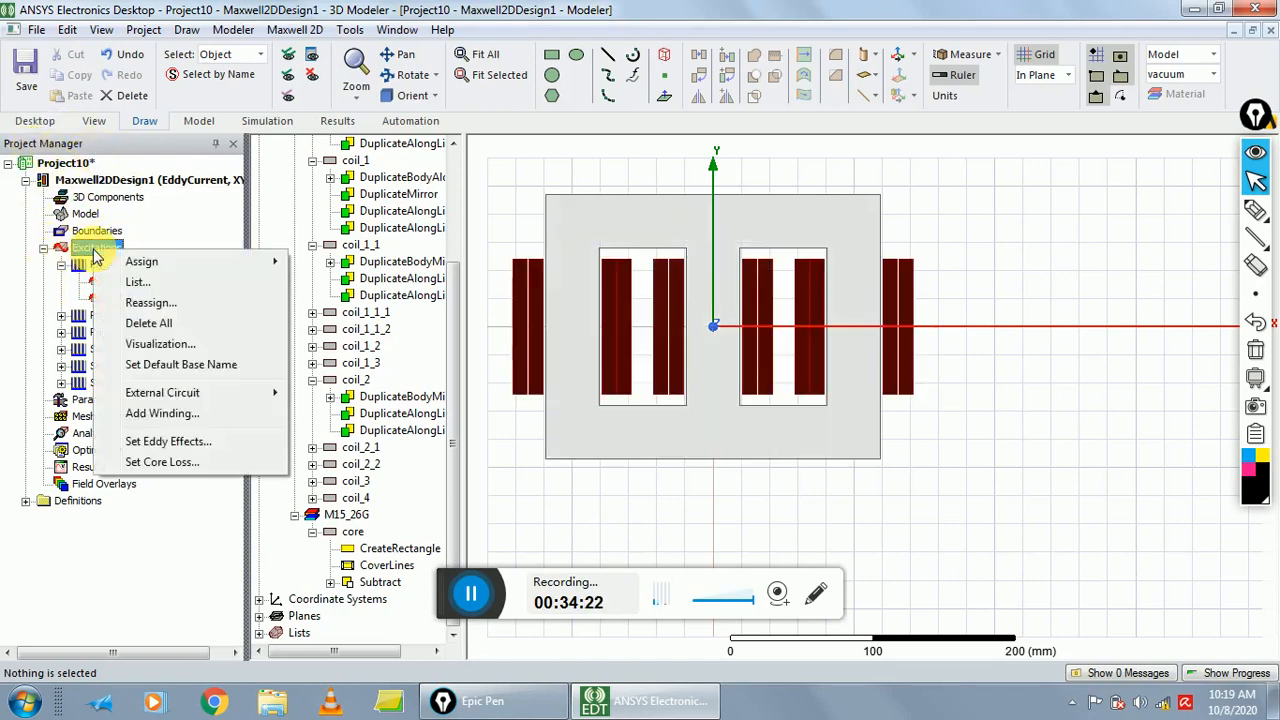
click(164, 442)
drag(648, 183, 657, 156)
click(579, 246)
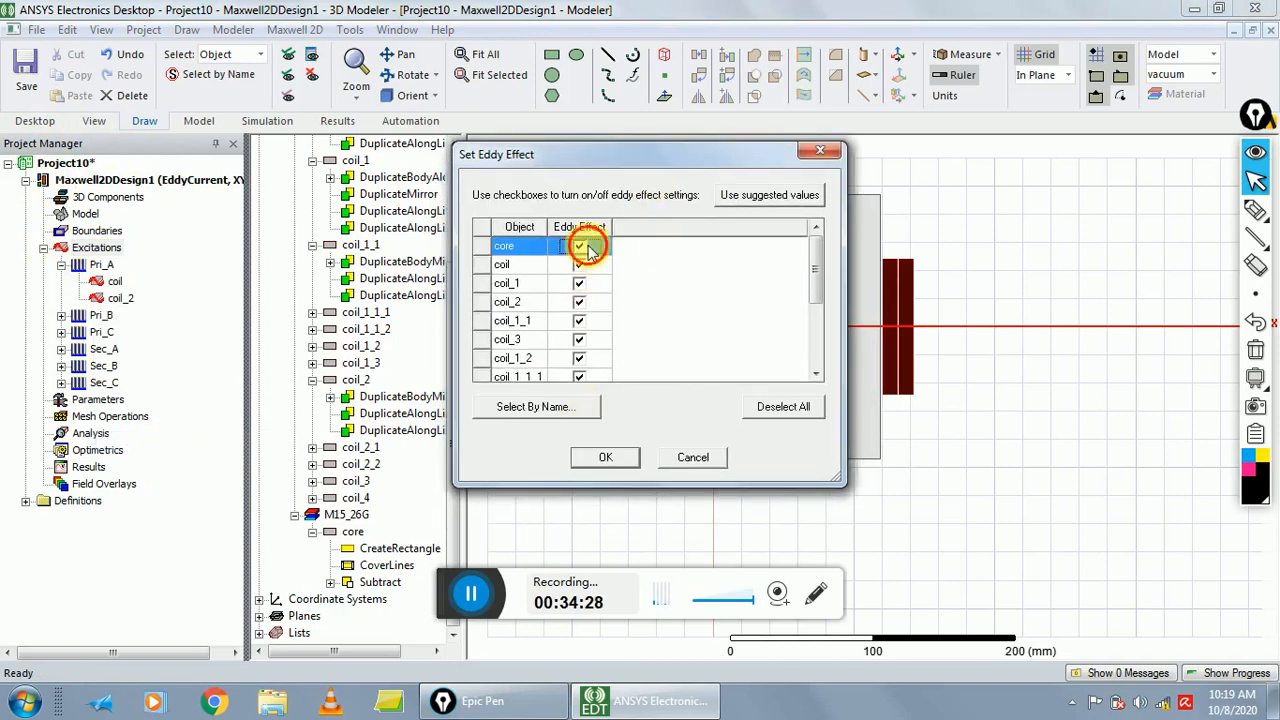
click(770, 410)
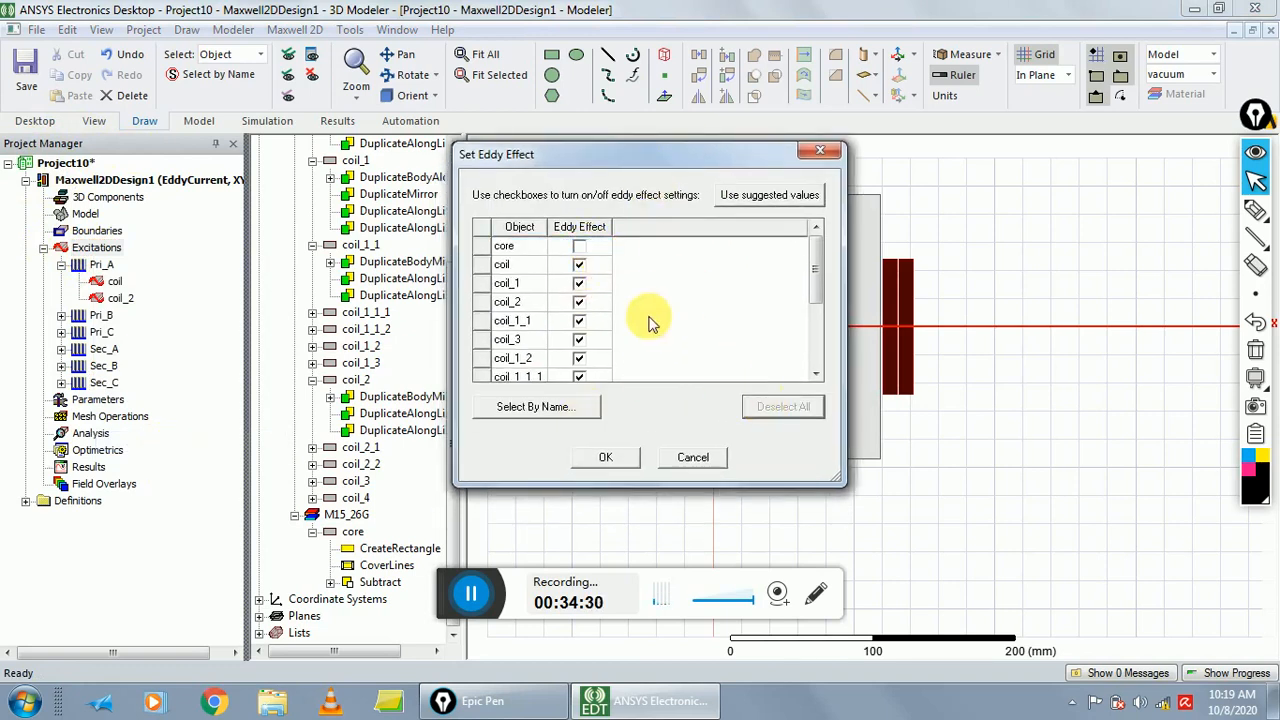
click(579, 264)
click(579, 283)
click(580, 302)
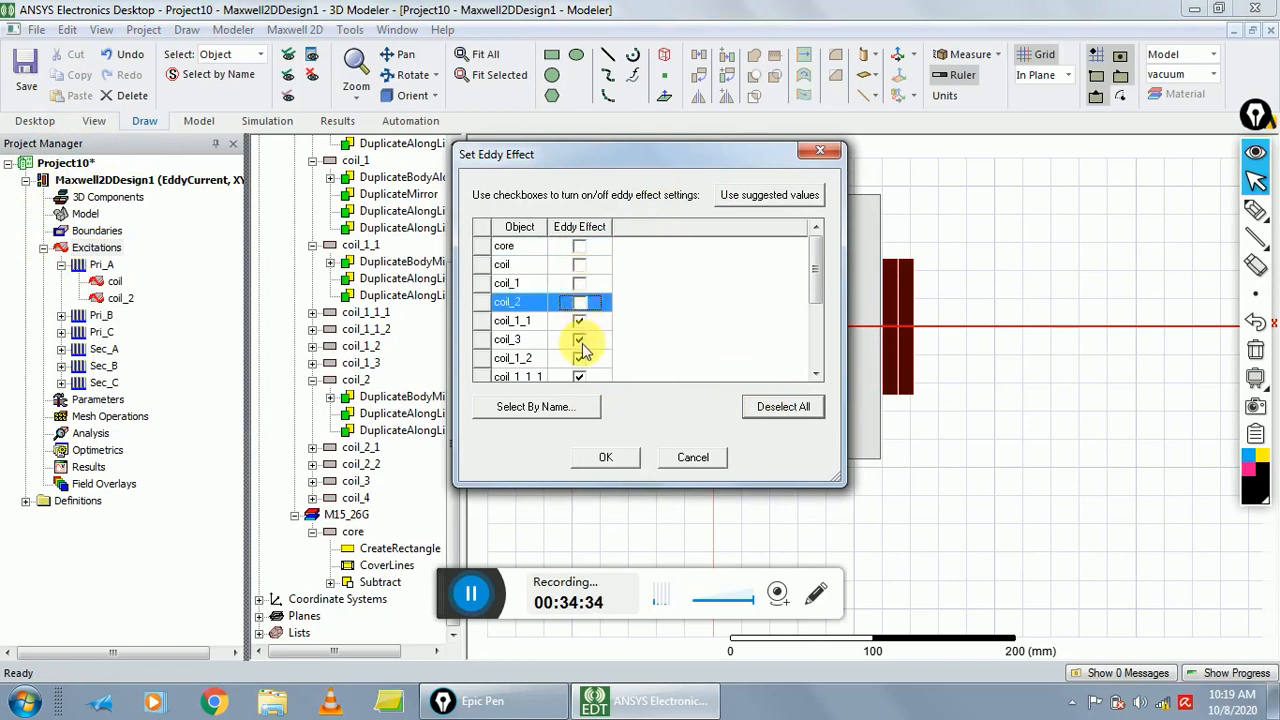
- Turn off the eddy effect for coil_2_1, coil_1_1_1, coil_1_2, coil_3 and coil_1_1
scroll(585, 335, down, 2)
click(618, 320)
scroll(618, 320, down, 1)
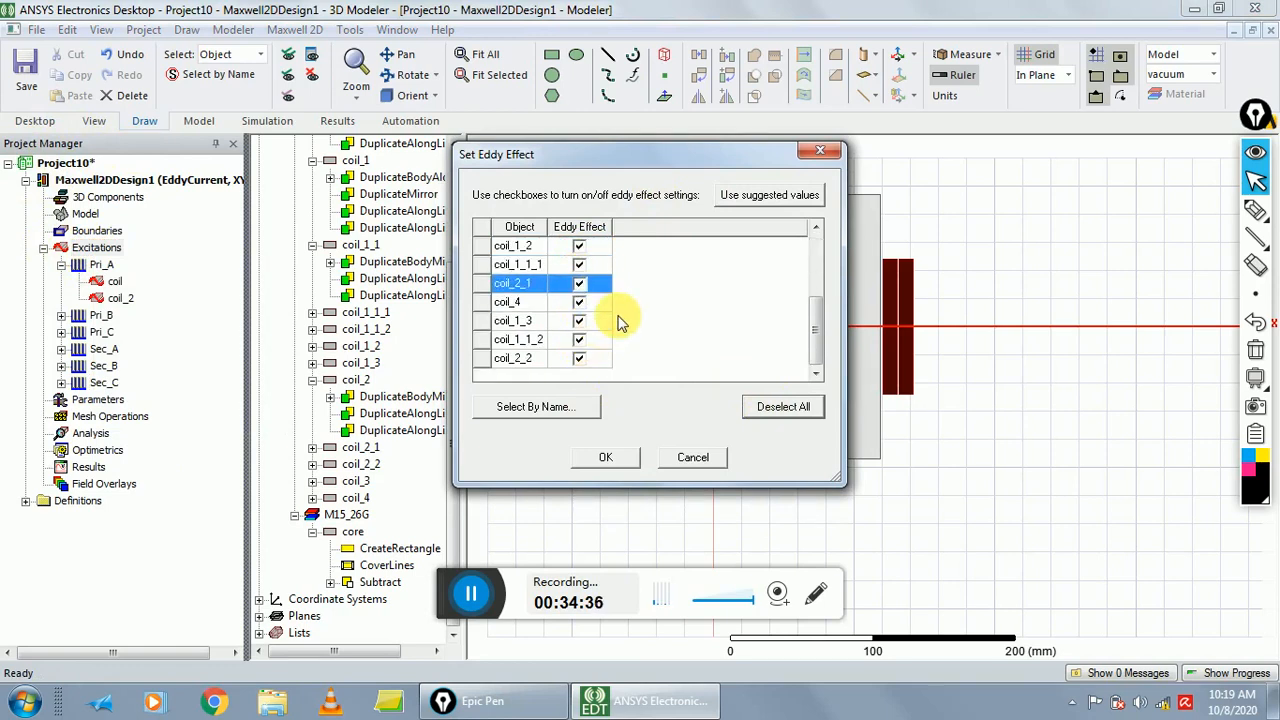
click(579, 284)
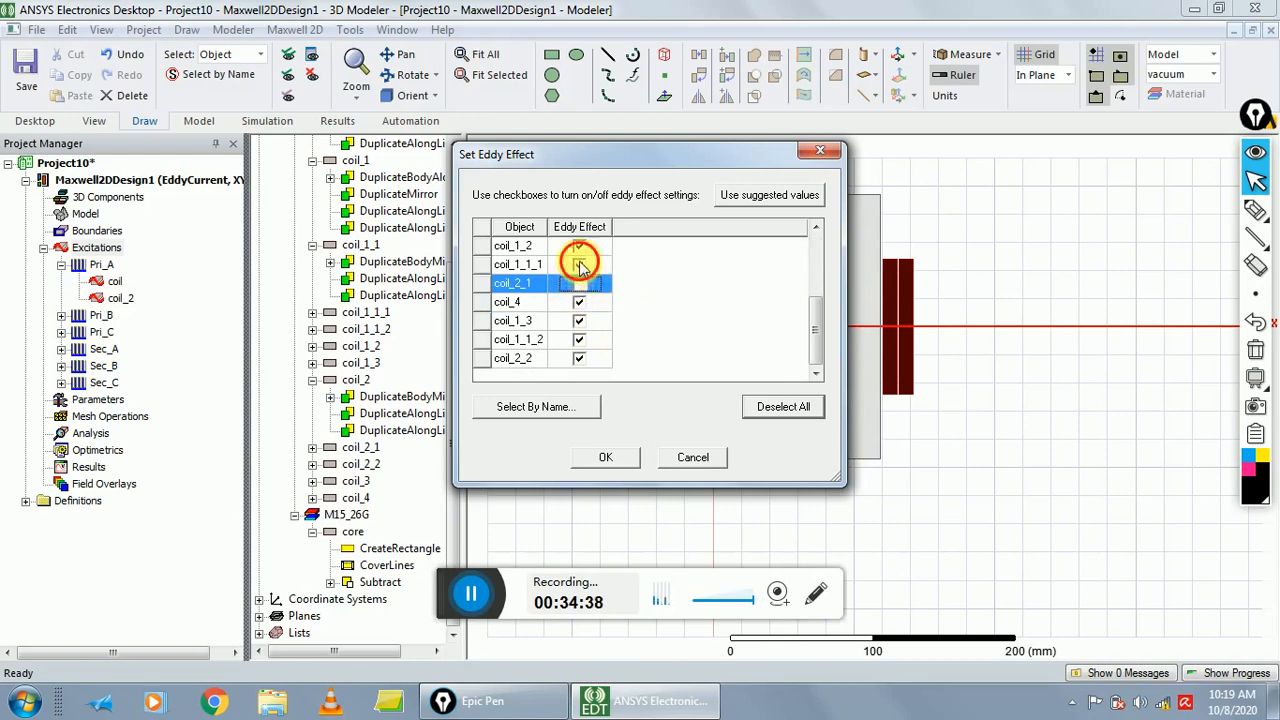
click(580, 264)
click(579, 247)
scroll(590, 305, up, 2)
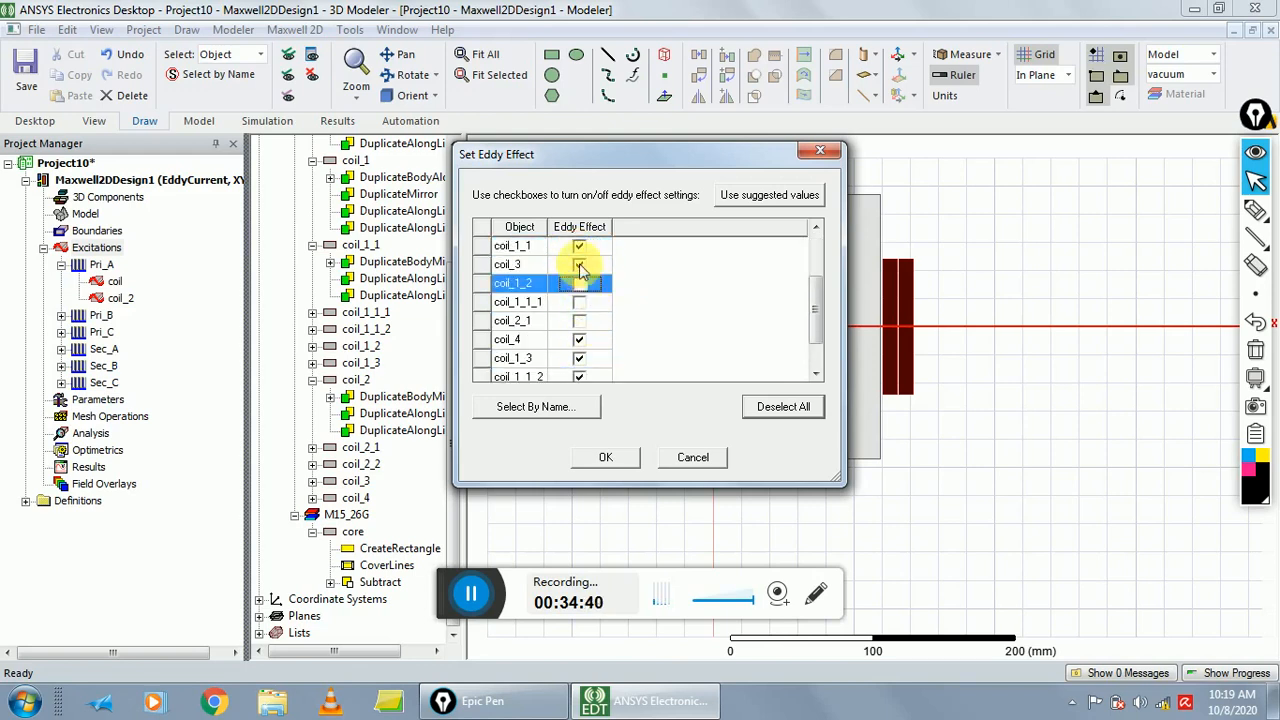
click(579, 264)
click(578, 248)
- Turn off the eddy effect for coil_4, coil_1_3, coil_1_1_2 and coil_2_2
scroll(584, 283, down, 1)
click(579, 302)
click(580, 321)
click(579, 340)
click(579, 358)
- Review the eddy effect setting of the core and every coil, and apply the settings
click(664, 309)
scroll(664, 309, up, 3)
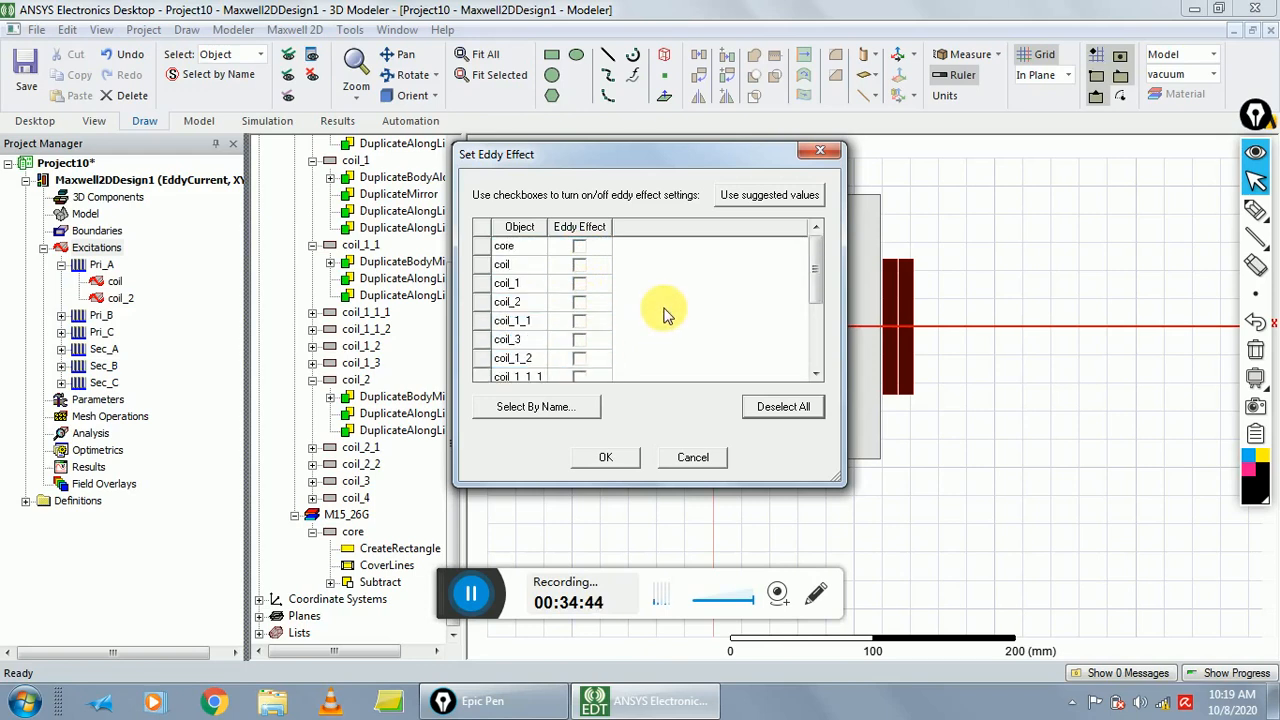
scroll(664, 309, down, 3)
scroll(664, 314, up, 3)
scroll(664, 314, down, 3)
scroll(664, 314, up, 3)
scroll(664, 314, down, 3)
scroll(670, 292, up, 3)
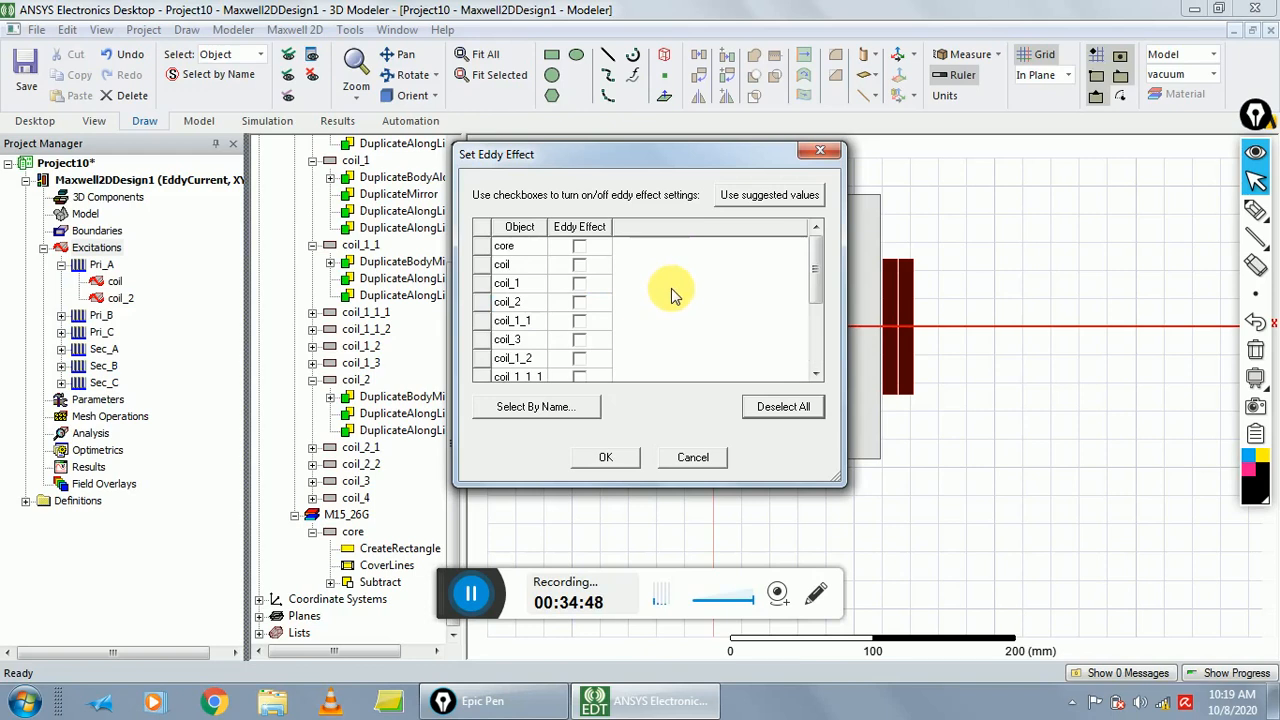
scroll(729, 300, down, 3)
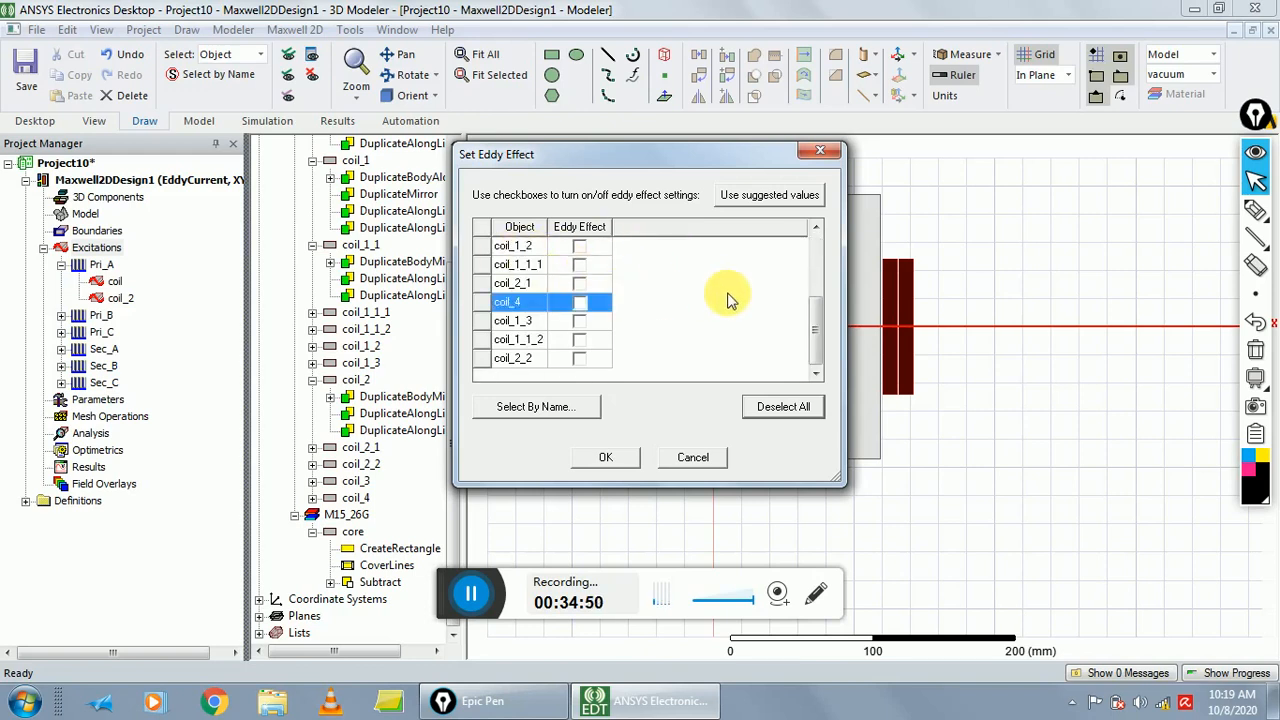
click(598, 460)
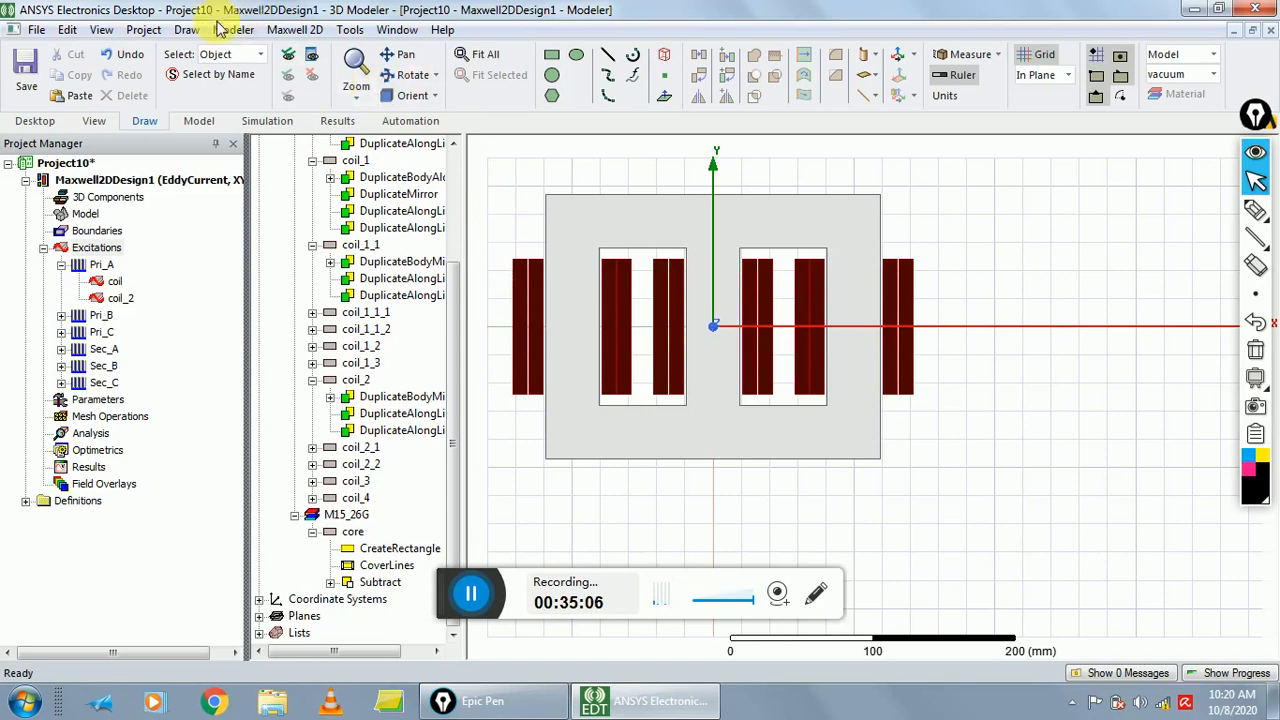
- Create a vacuum region around the transformer with a 20 percent offset padding in all directions
click(187, 32)
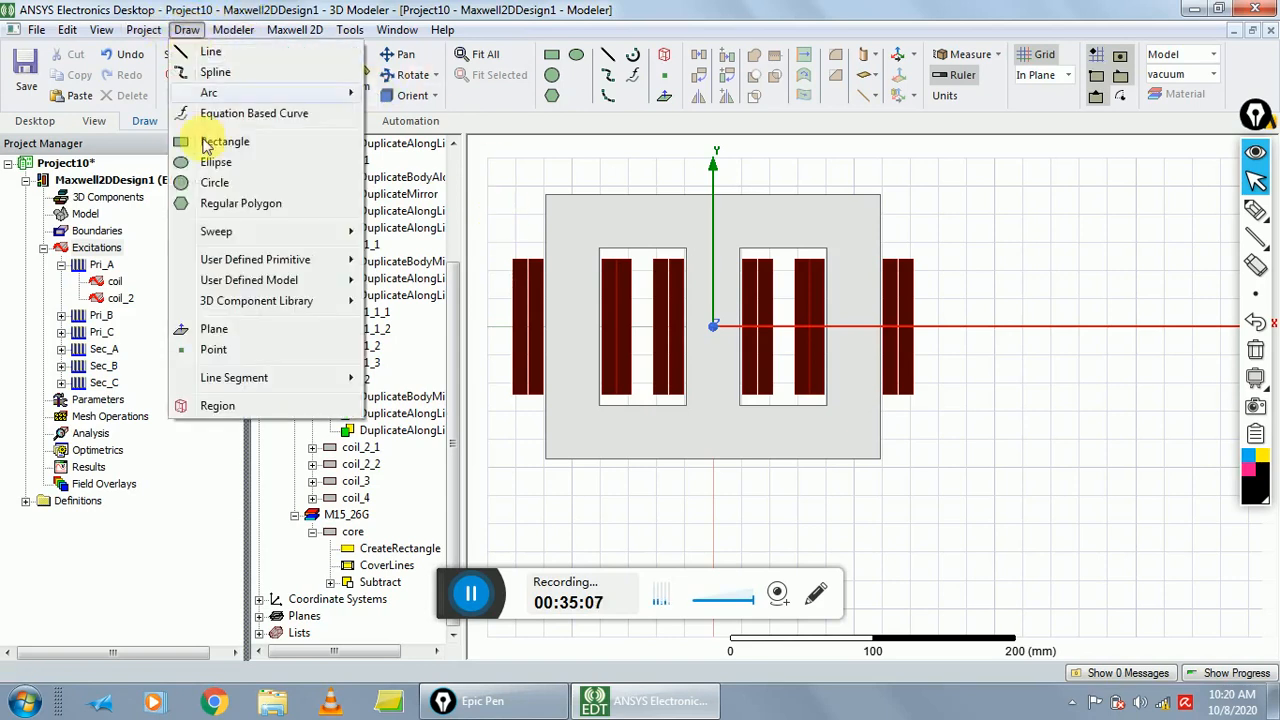
click(225, 405)
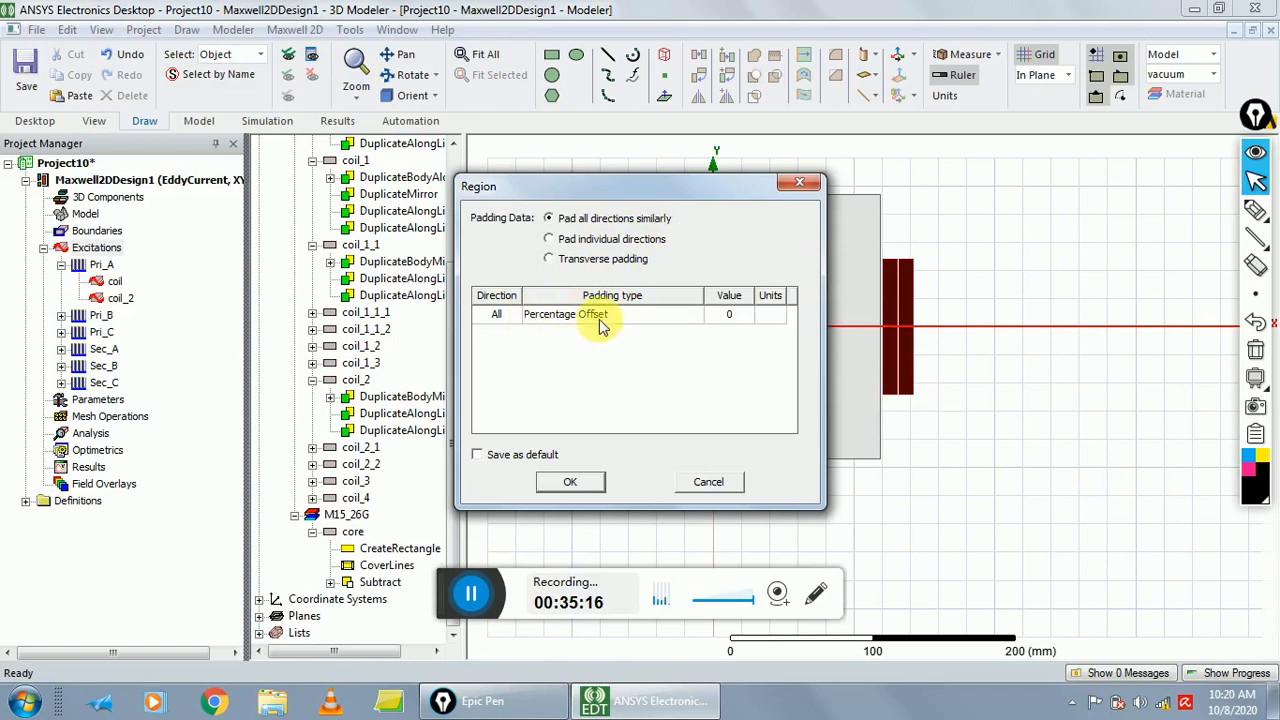
click(733, 316)
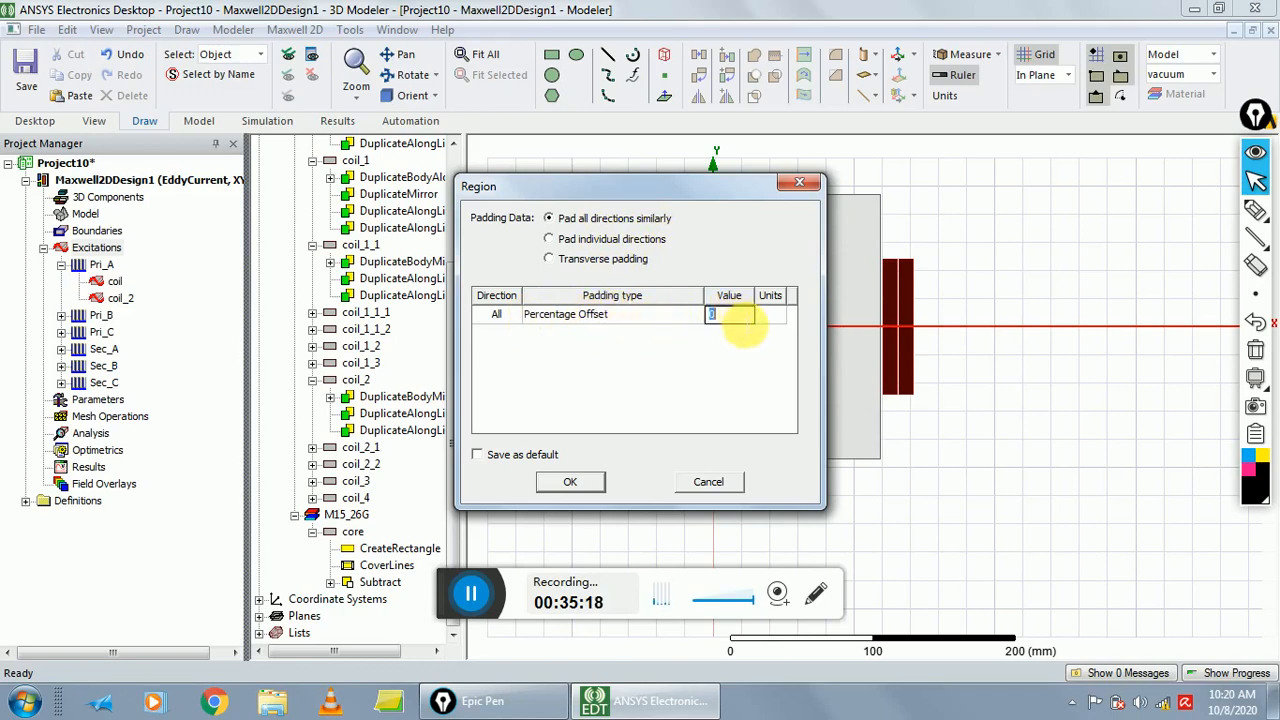
text(20)
click(570, 483)
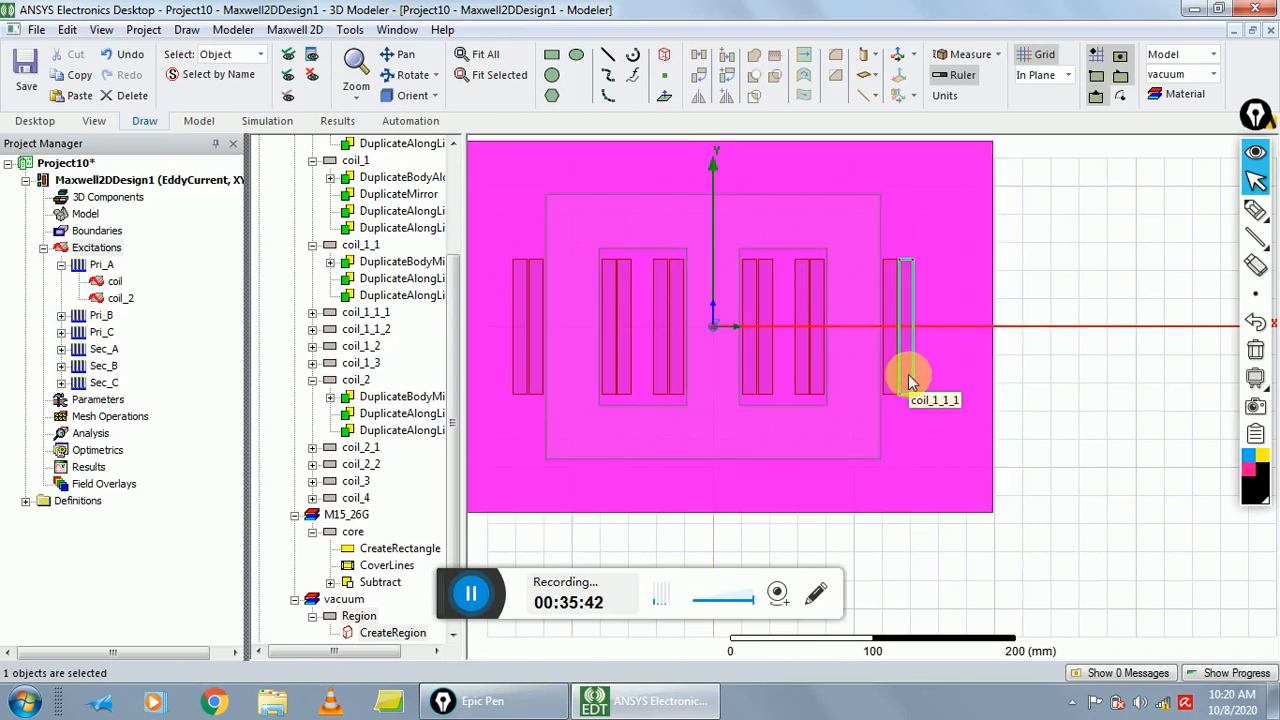
click(1110, 435)
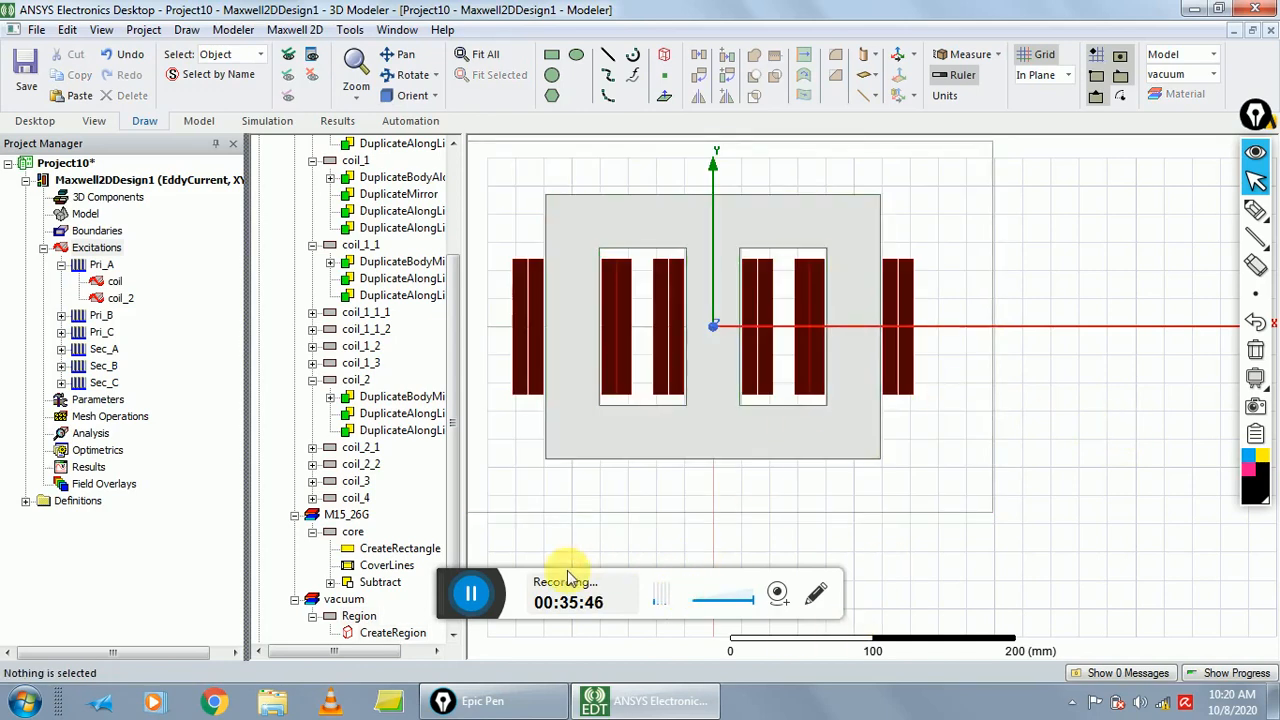
- Switch to edge selection and assign a vector potential boundary of 0 weber/m and 0 deg phase to the region's four outer edges
drag(248, 247, 182, 265)
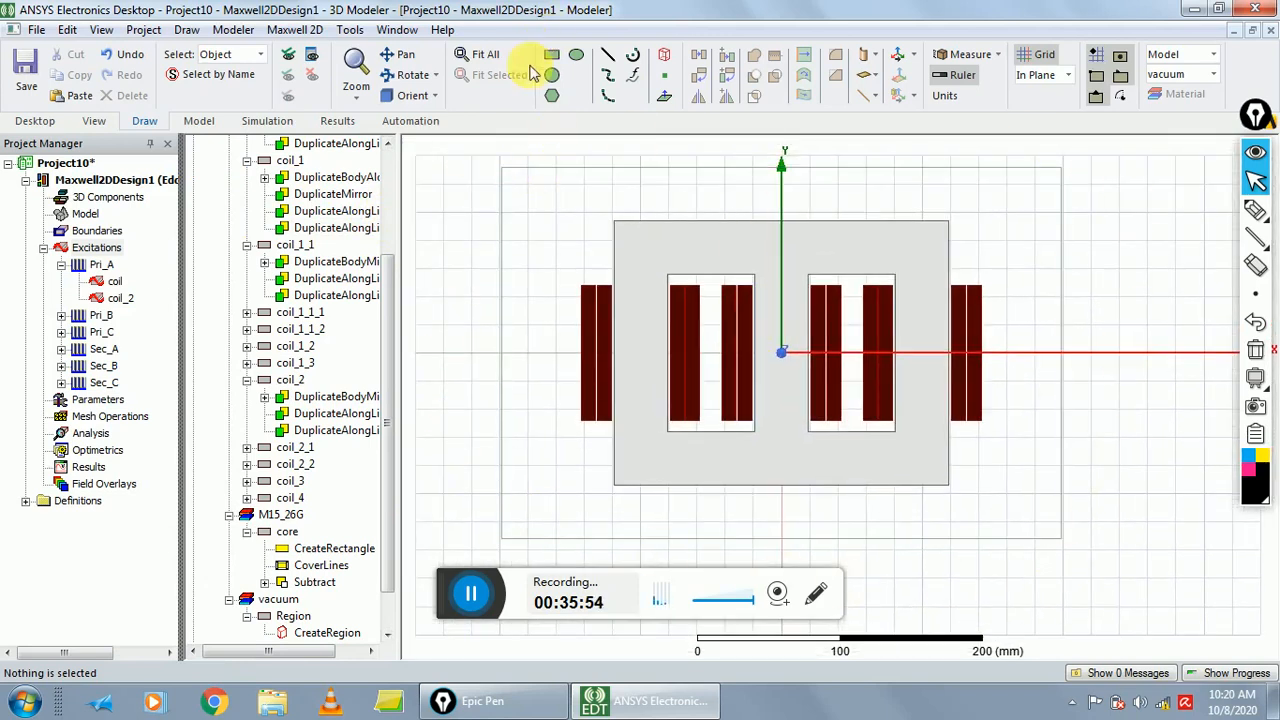
click(66, 29)
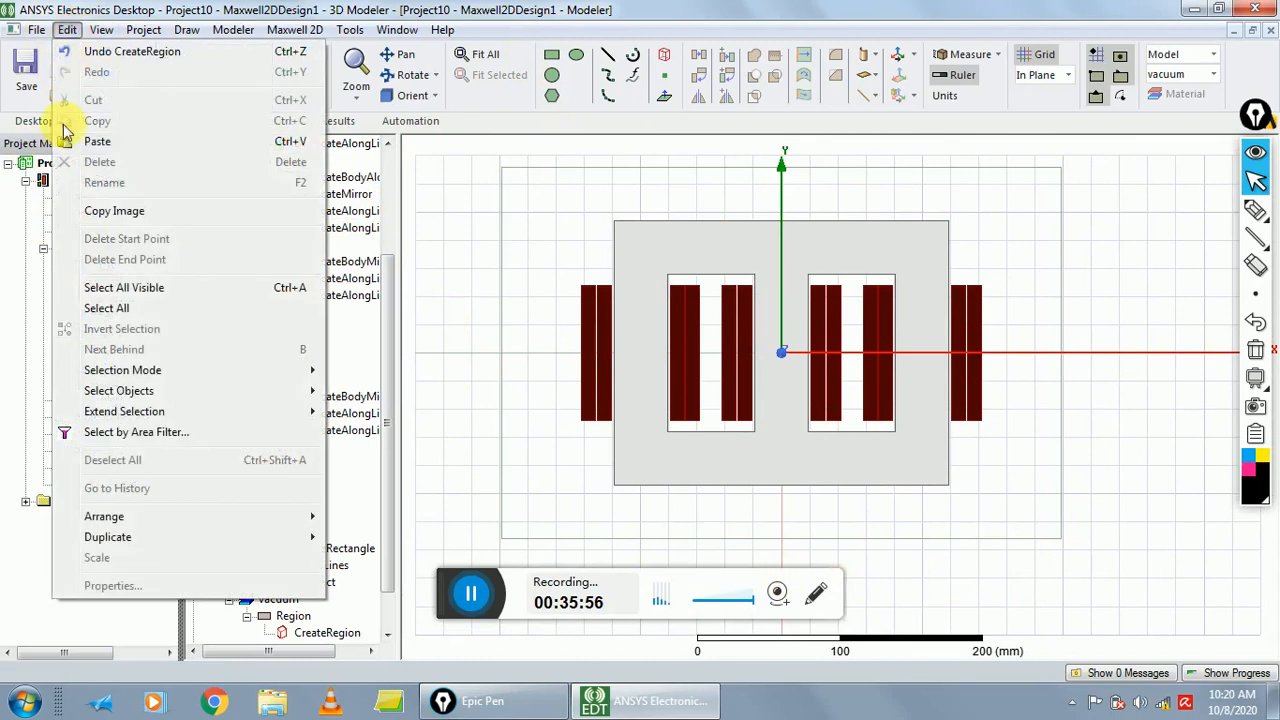
mouse_move(266, 372)
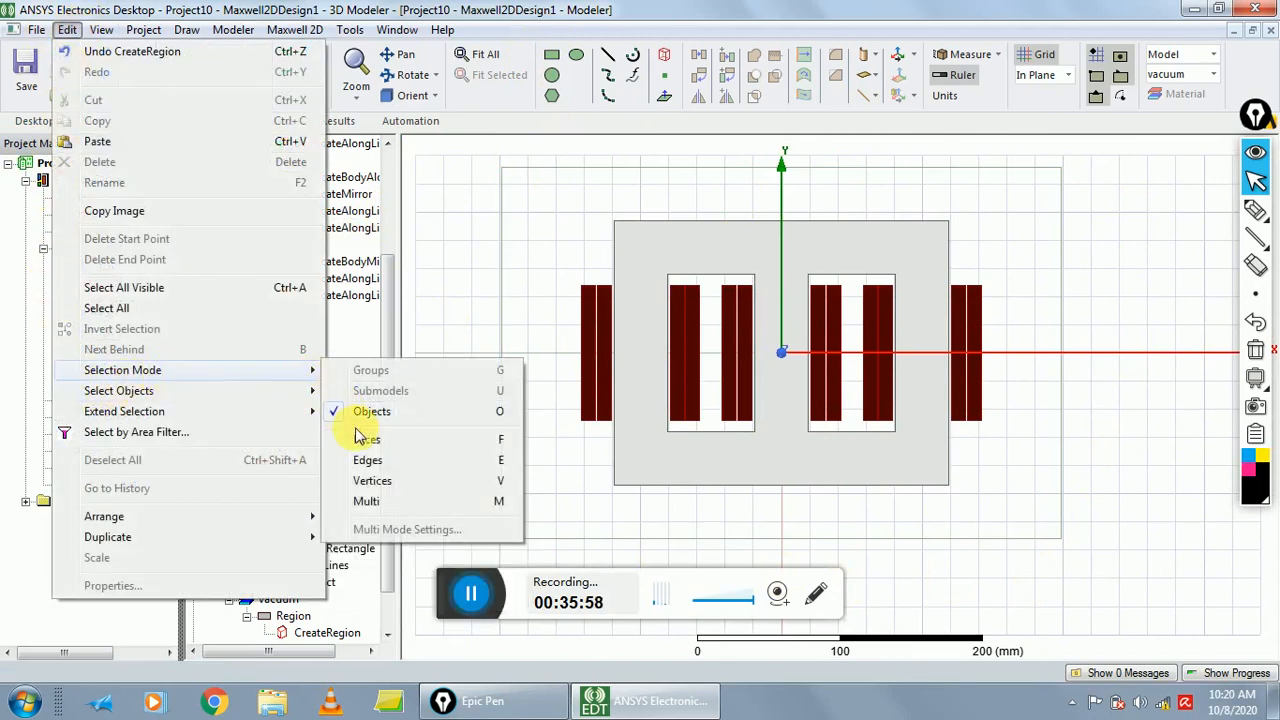
click(366, 462)
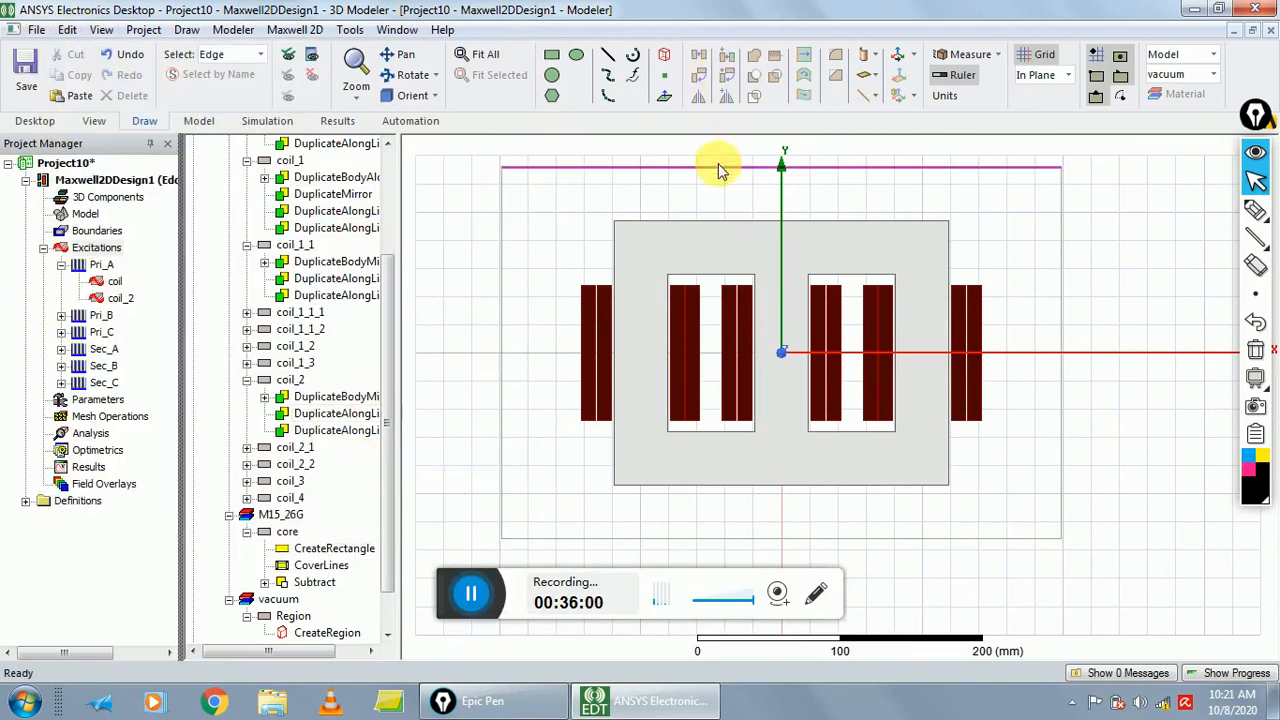
click(723, 168)
ctrl+click(1062, 271)
ctrl+click(934, 537)
ctrl+click(503, 414)
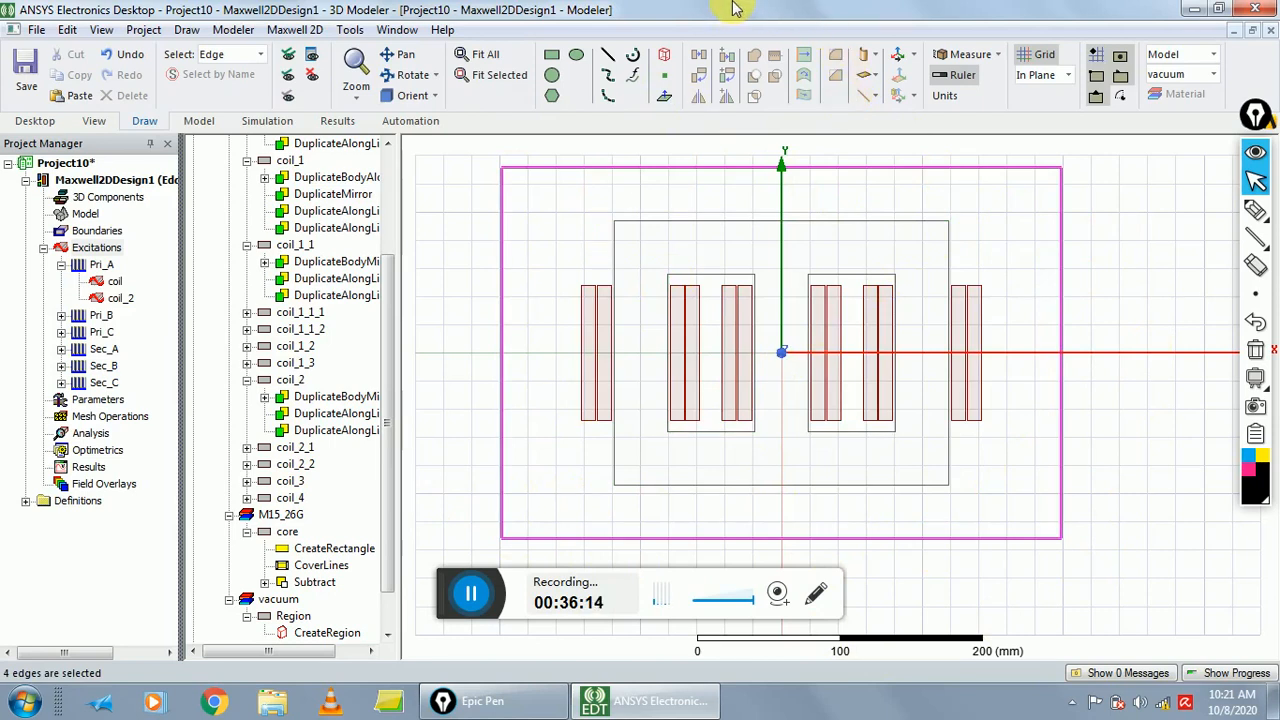
click(290, 33)
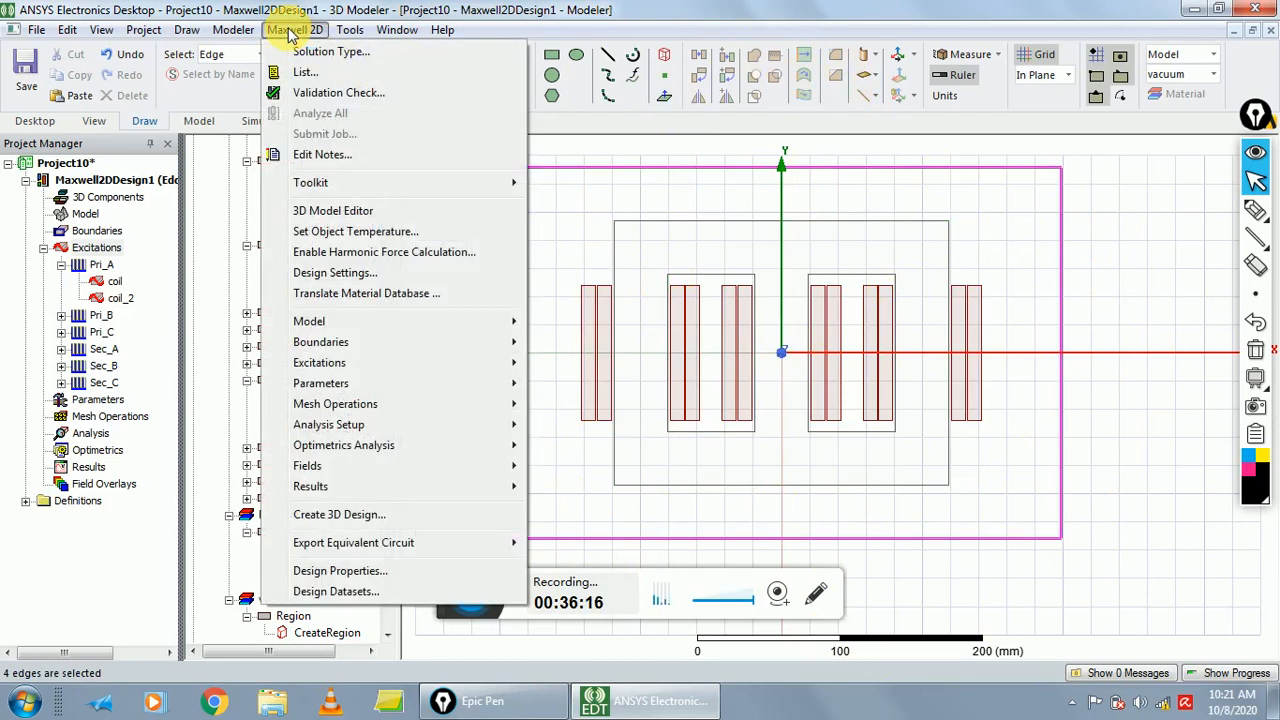
mouse_move(470, 335)
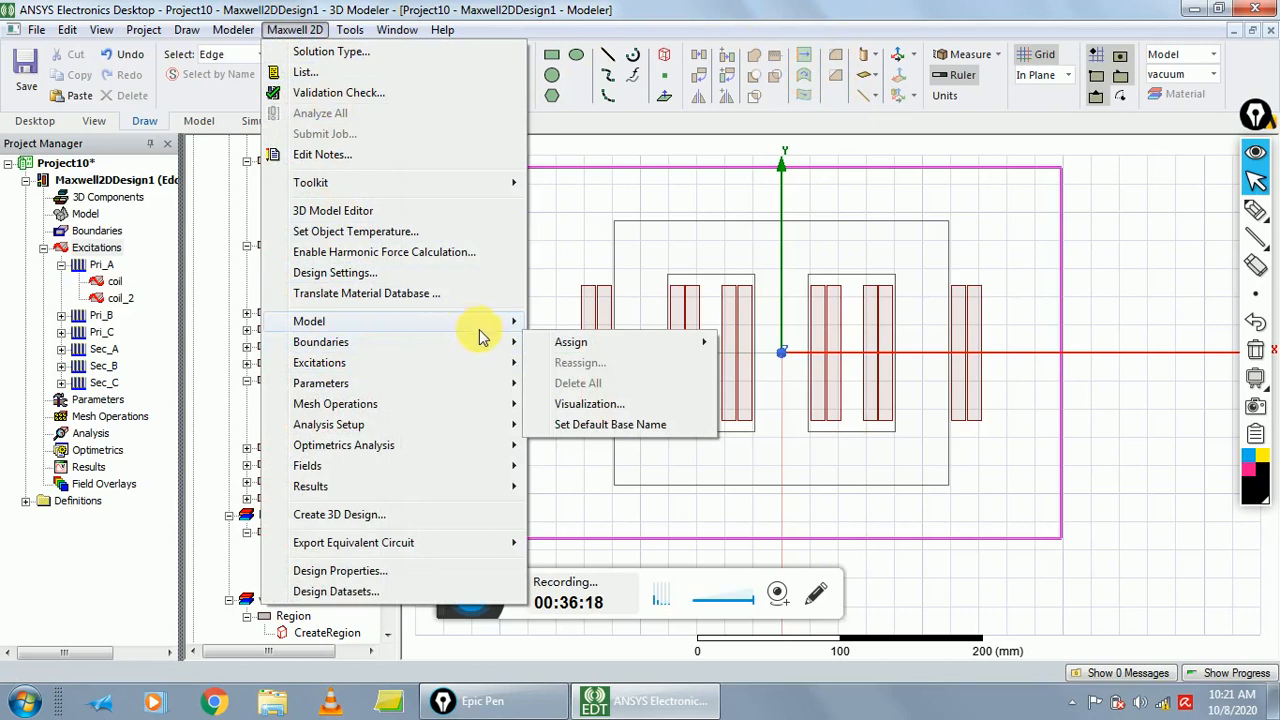
mouse_move(565, 350)
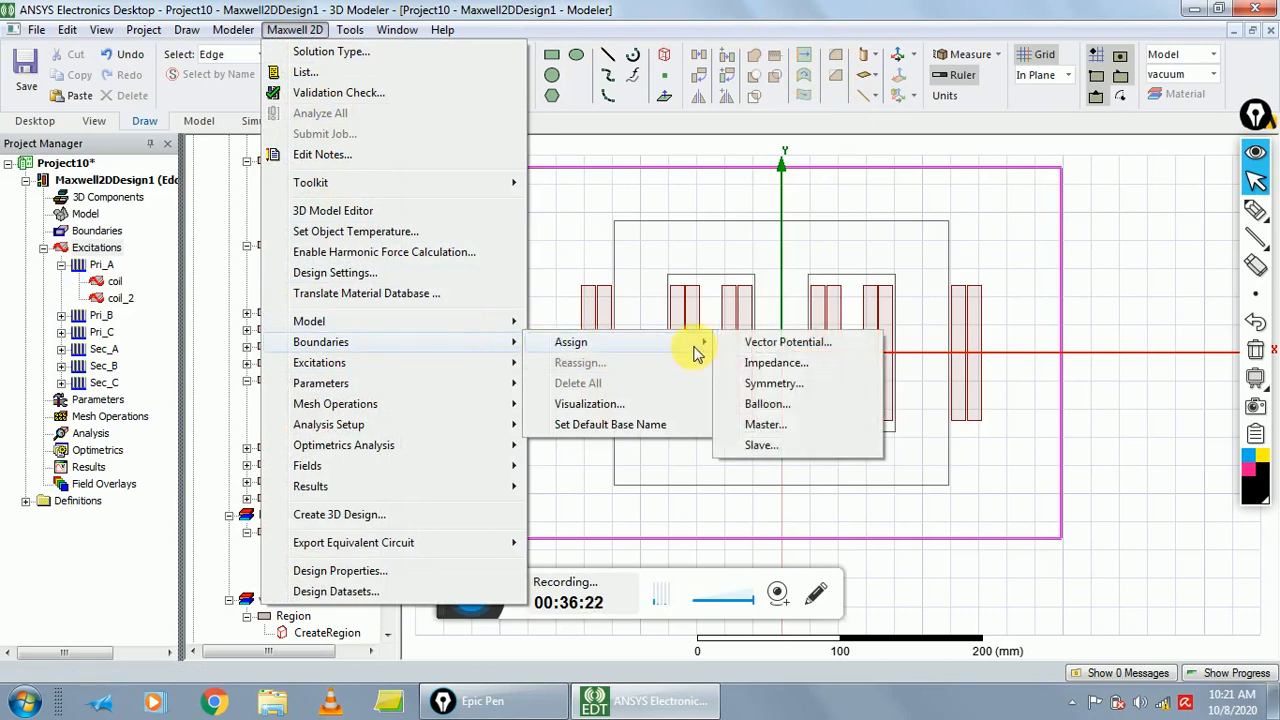
click(760, 342)
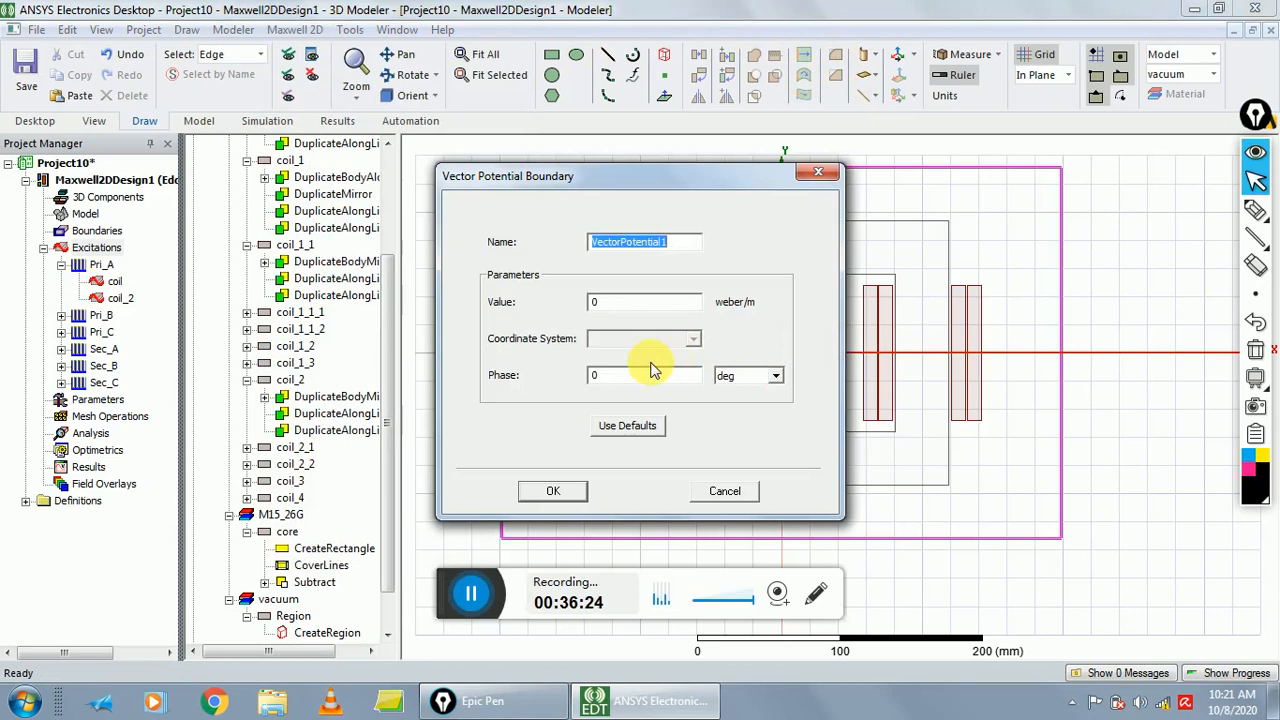
click(545, 490)
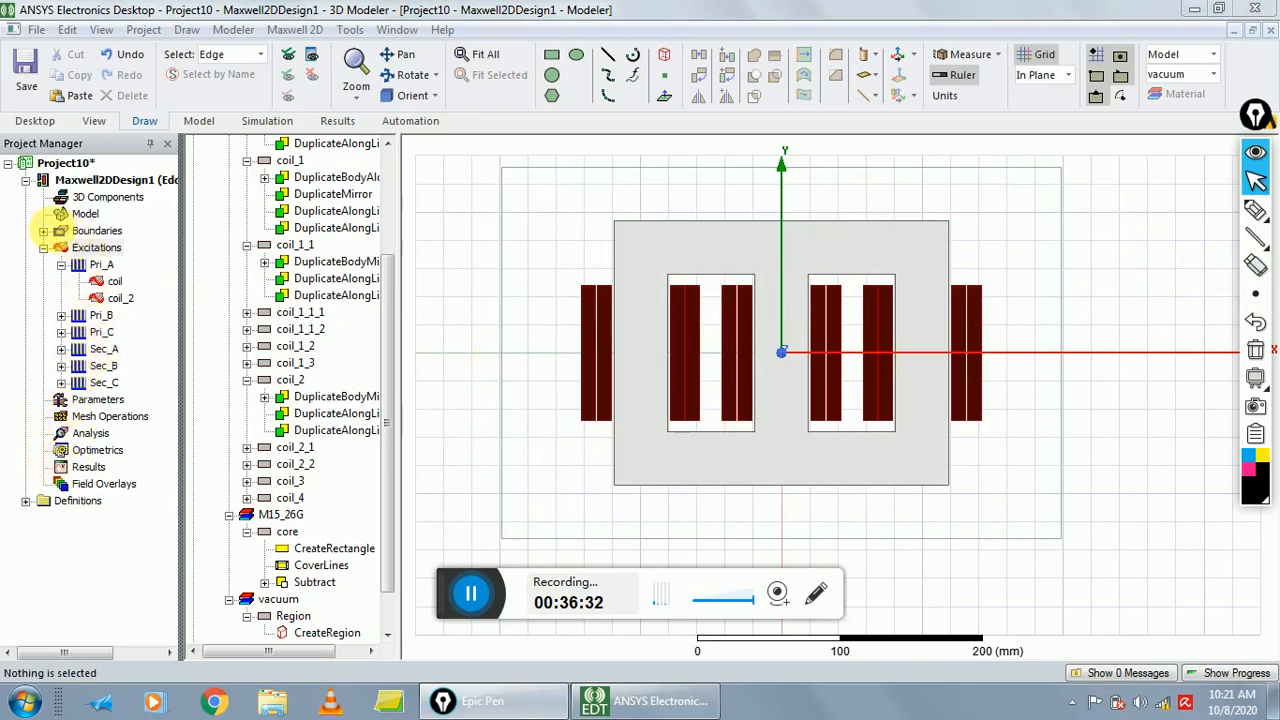
- Highlight the vector potential boundary in the model to check which edges it covers, and clear the selection
click(45, 231)
click(127, 247)
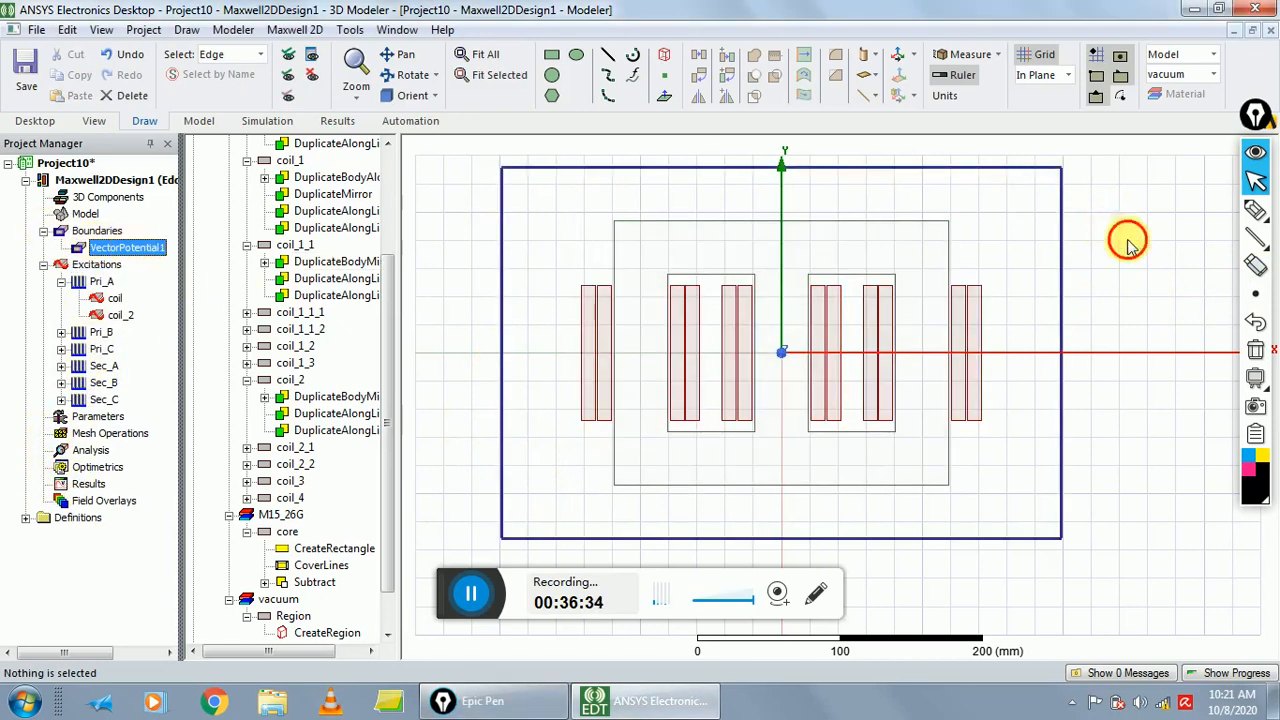
click(1128, 245)
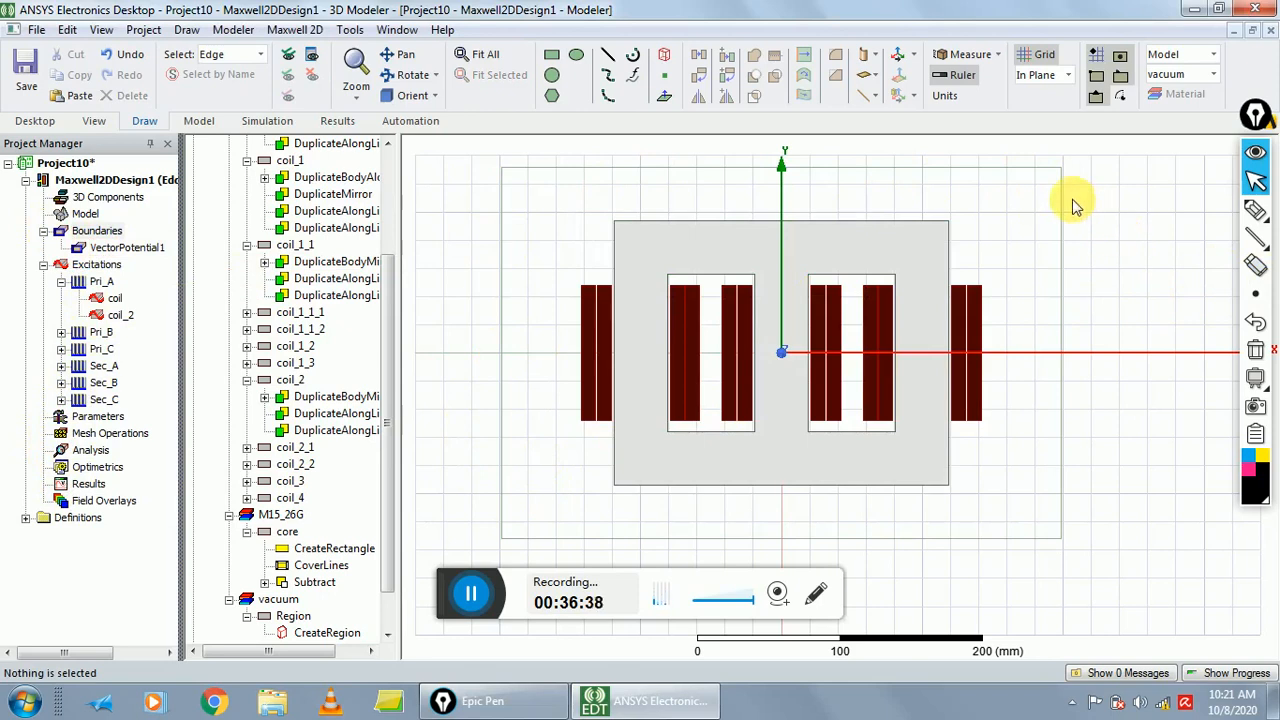
- Set the model depth to 39 mm in the 2D design settings
click(313, 33)
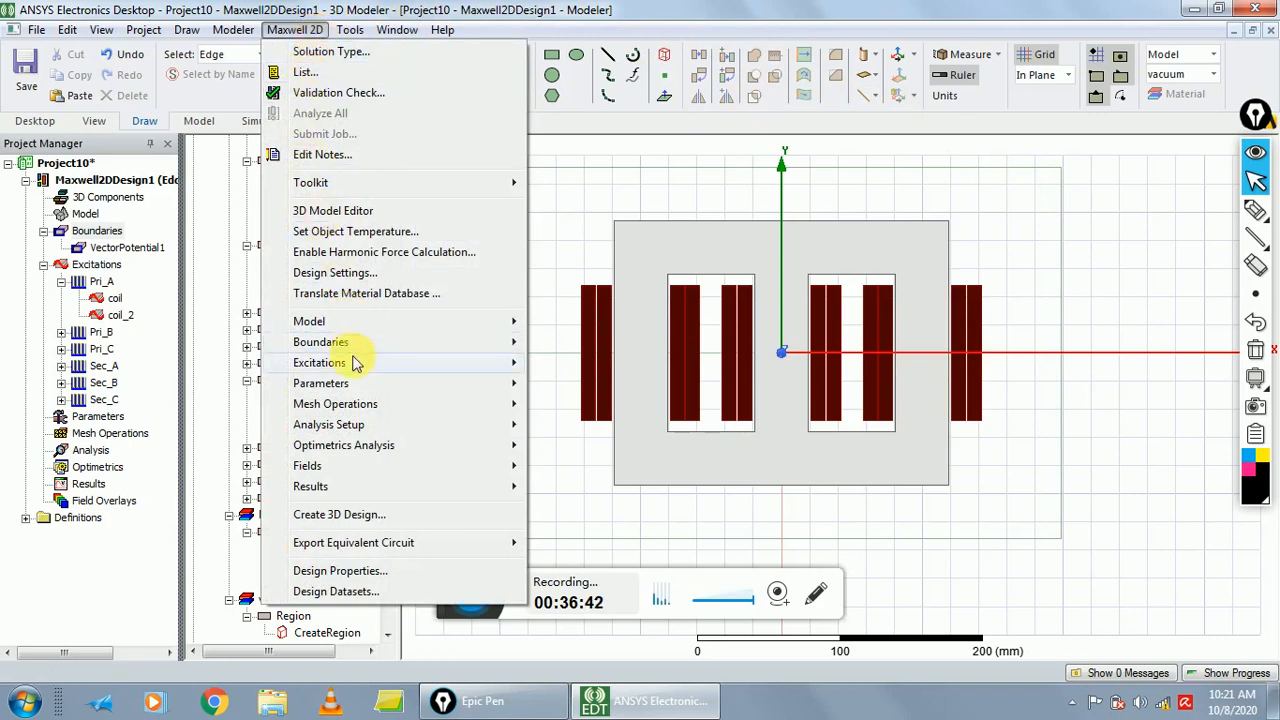
click(333, 273)
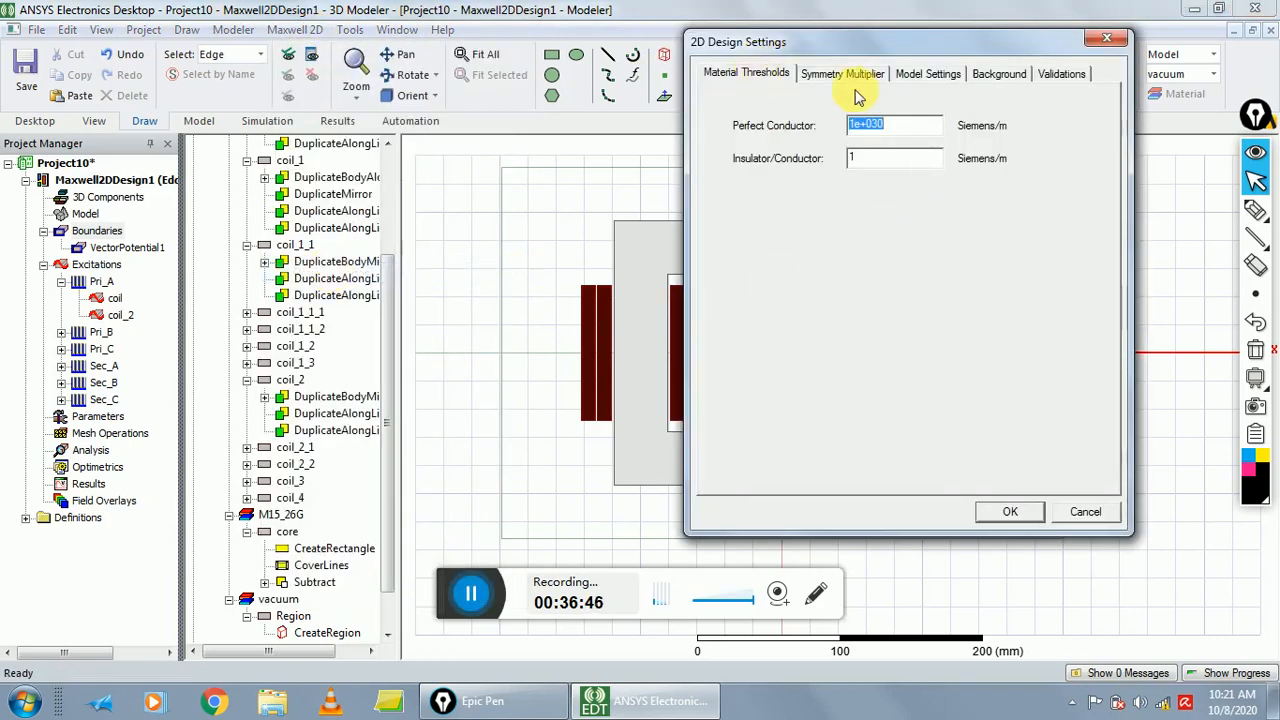
click(918, 78)
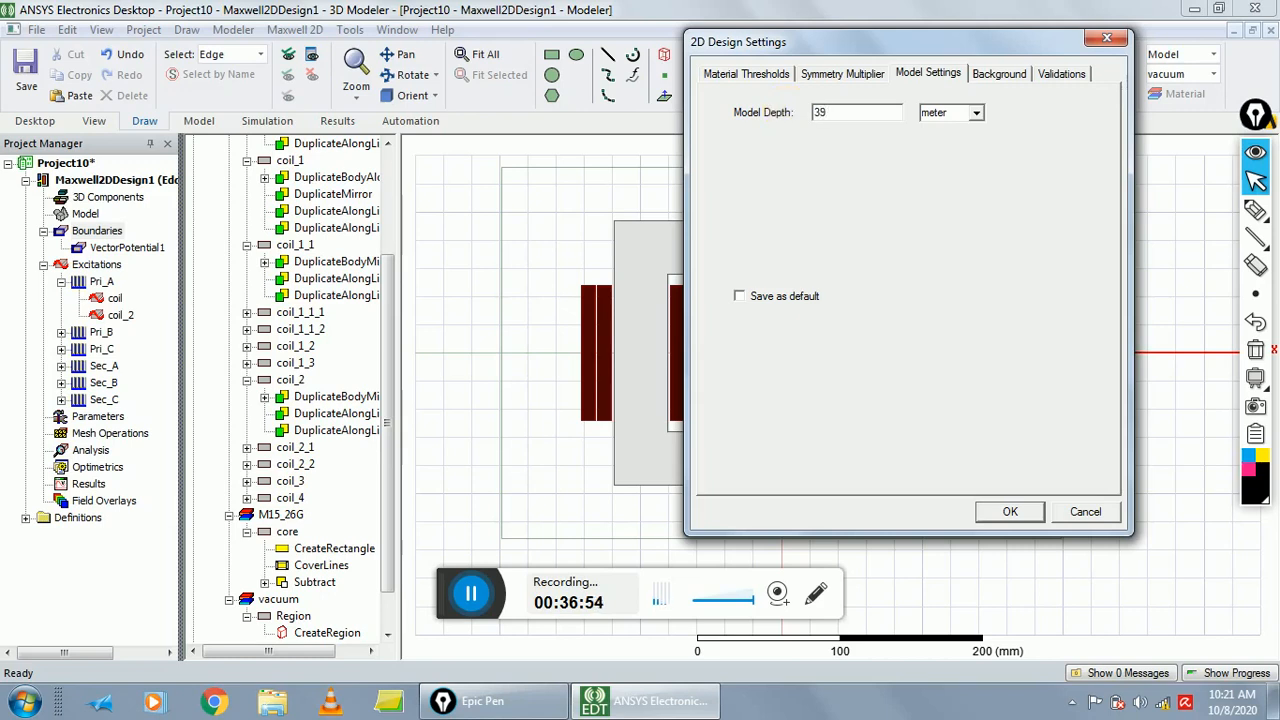
click(978, 118)
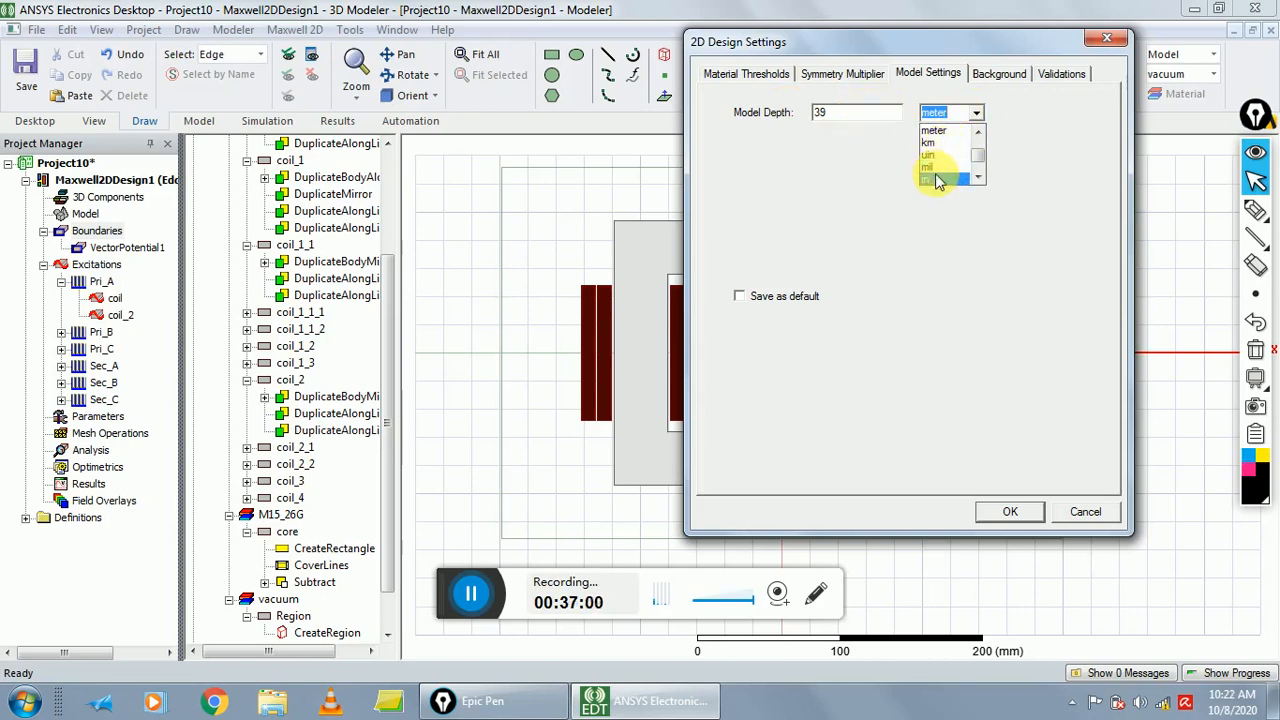
mouse_move(980, 156)
mouse_down()
mouse_move(984, 166)
mouse_move(981, 154)
mouse_up()
click(935, 130)
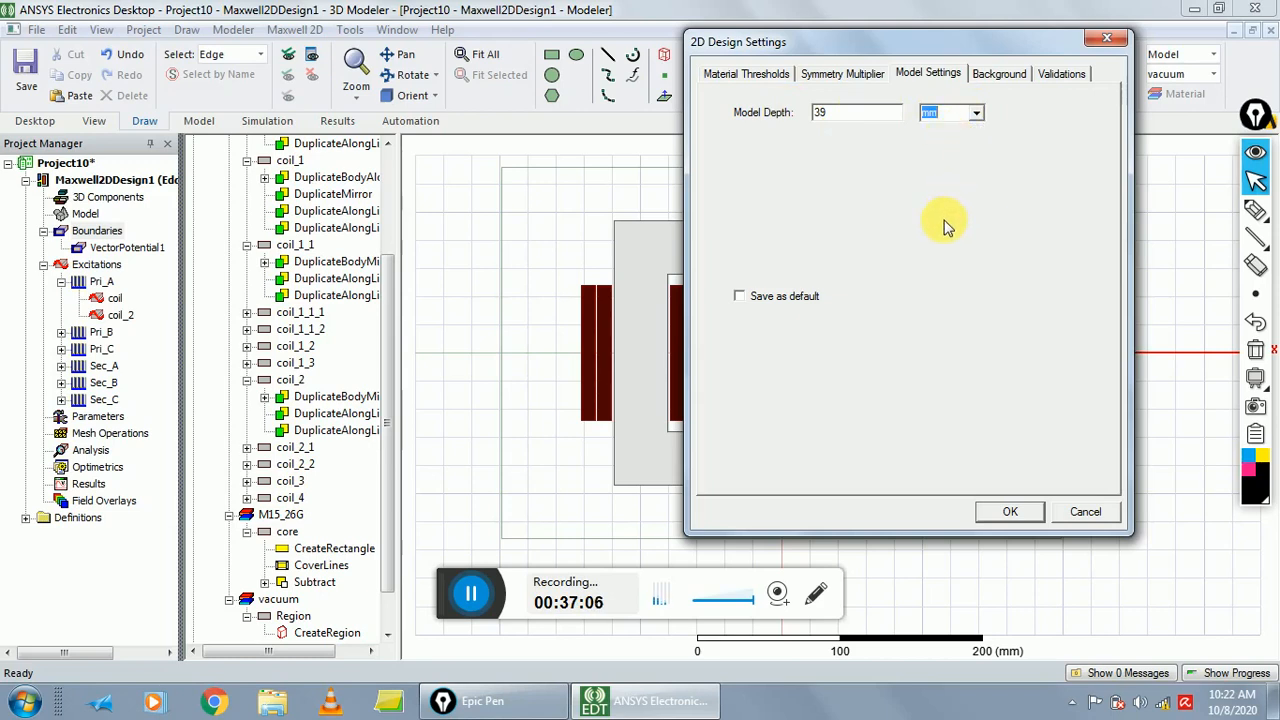
click(1010, 514)
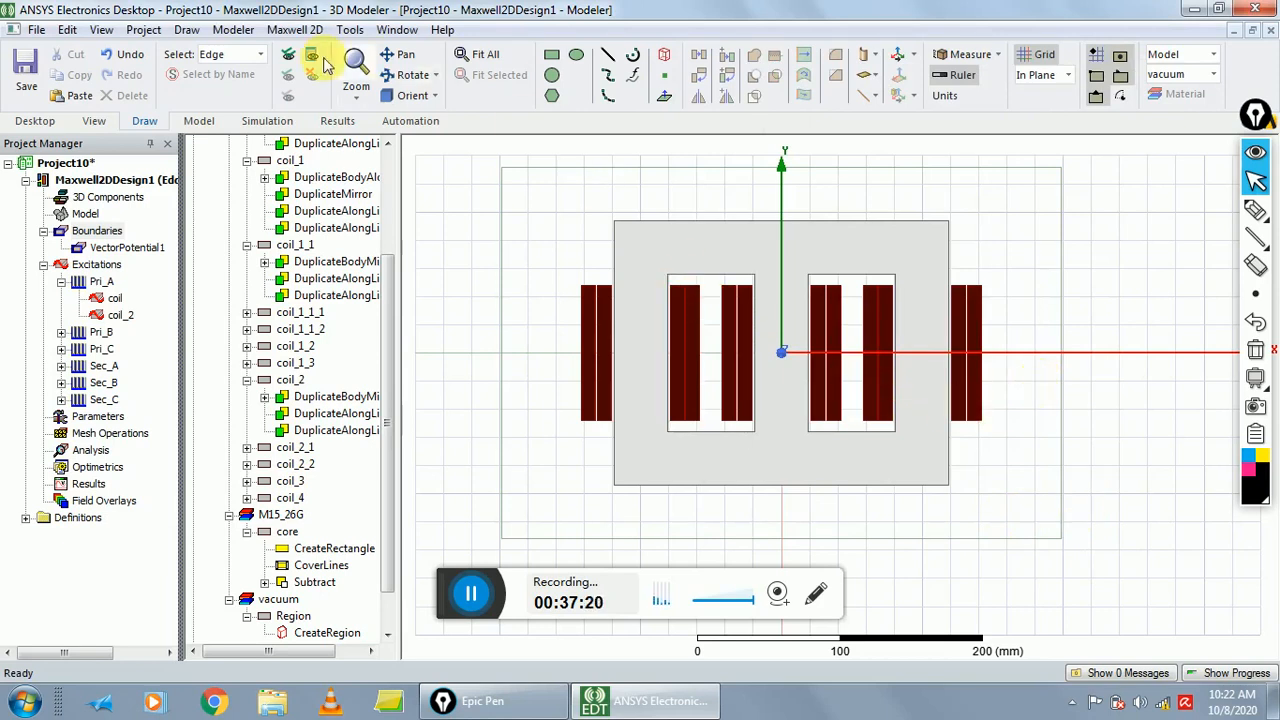
- Add a solve setup to the design and set its percent error to 0.1
click(305, 31)
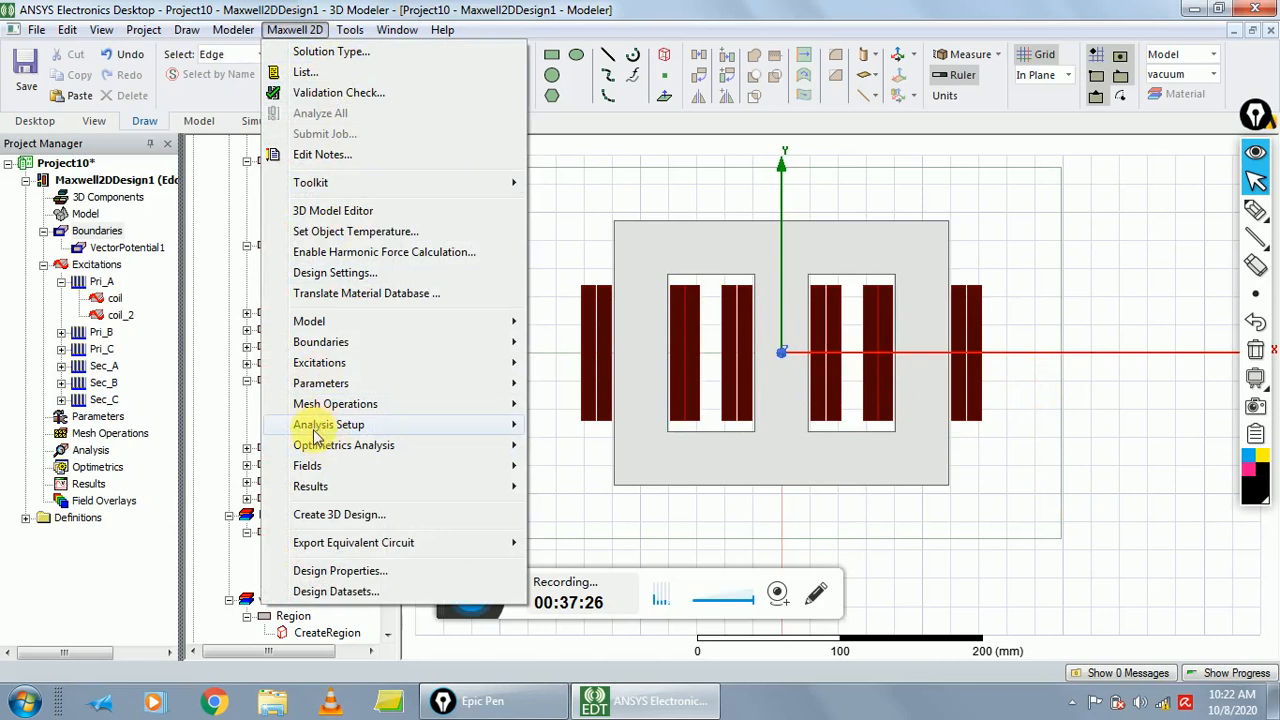
mouse_move(338, 432)
click(562, 425)
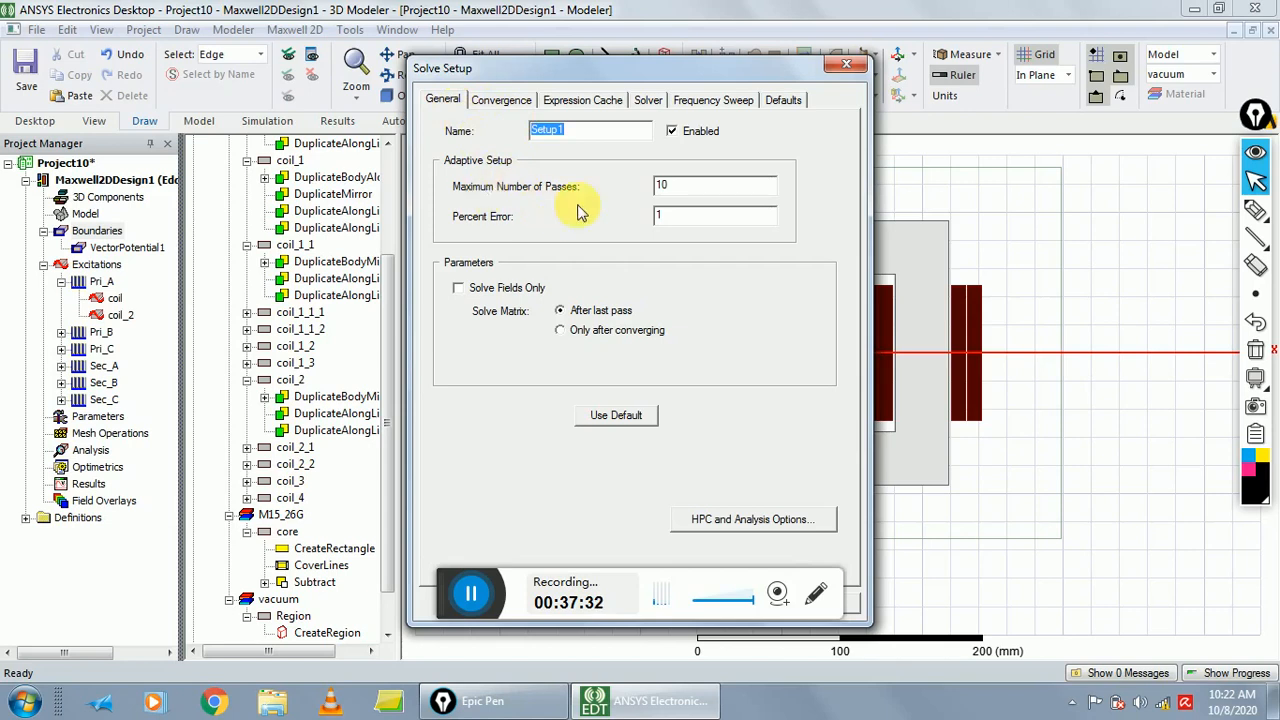
click(695, 224)
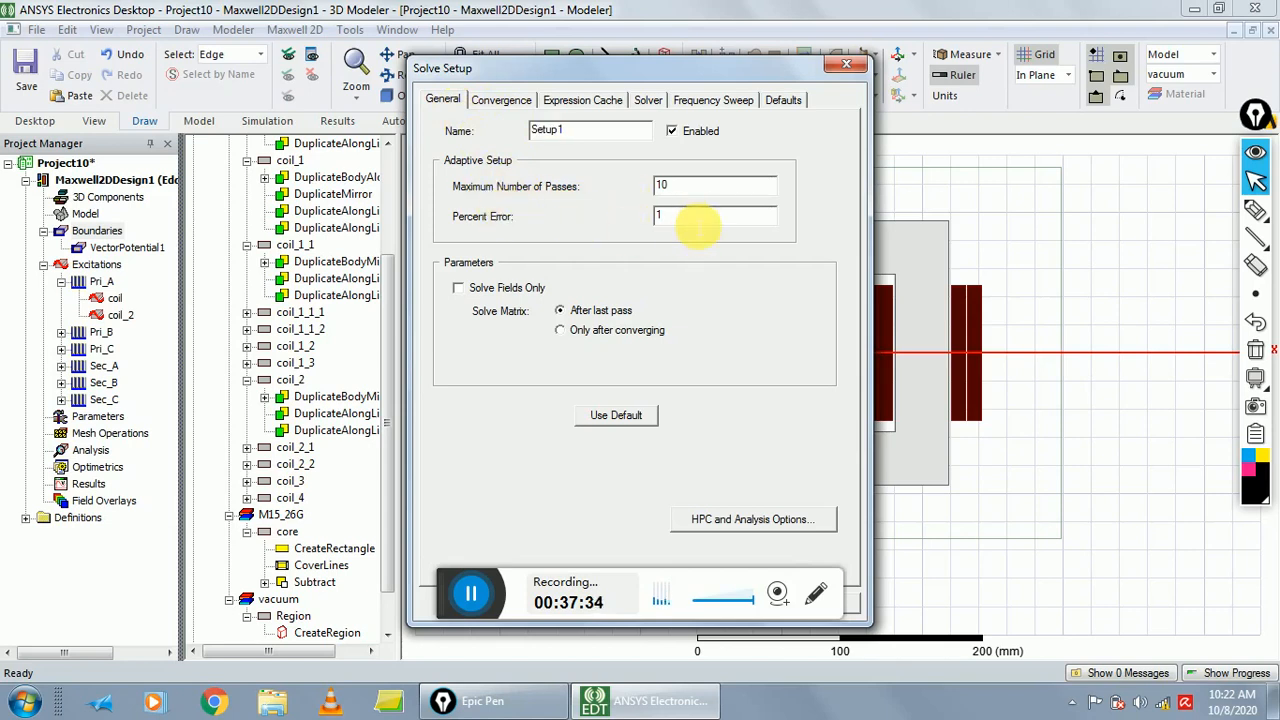
text(0.)
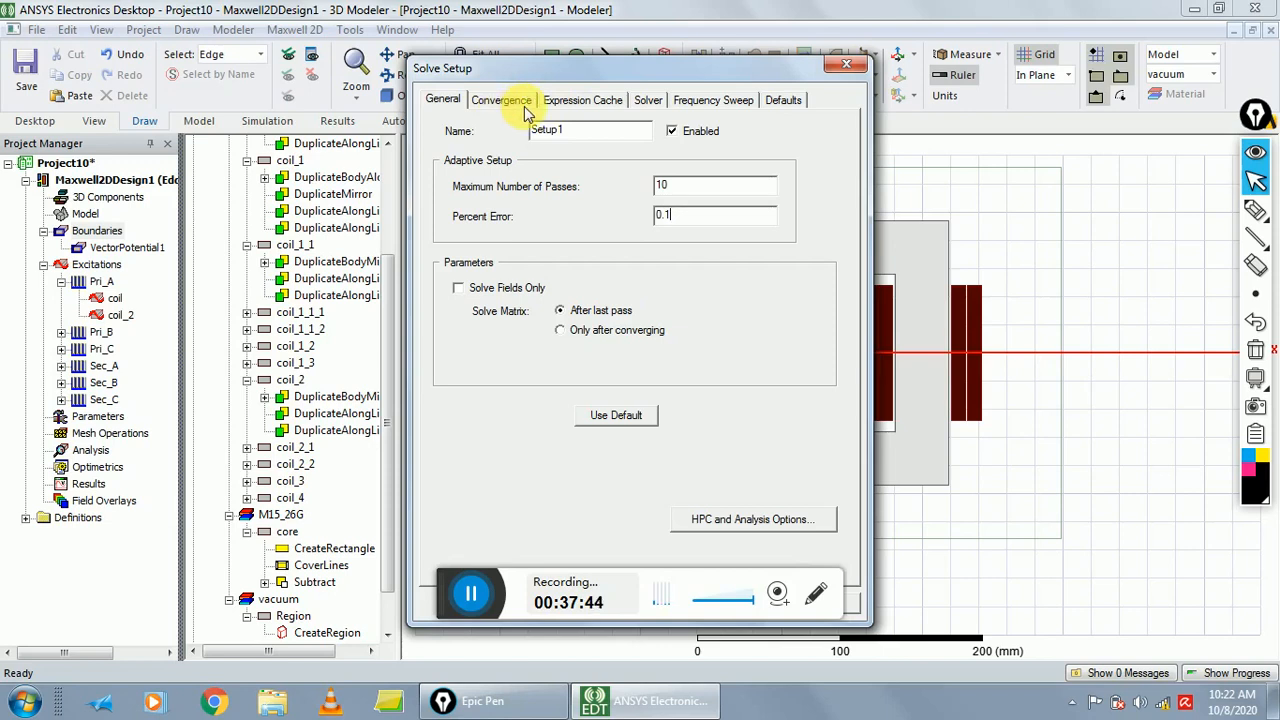
- Set the solver's adaptive frequency to 50 Hz and accept the solve setup
click(649, 101)
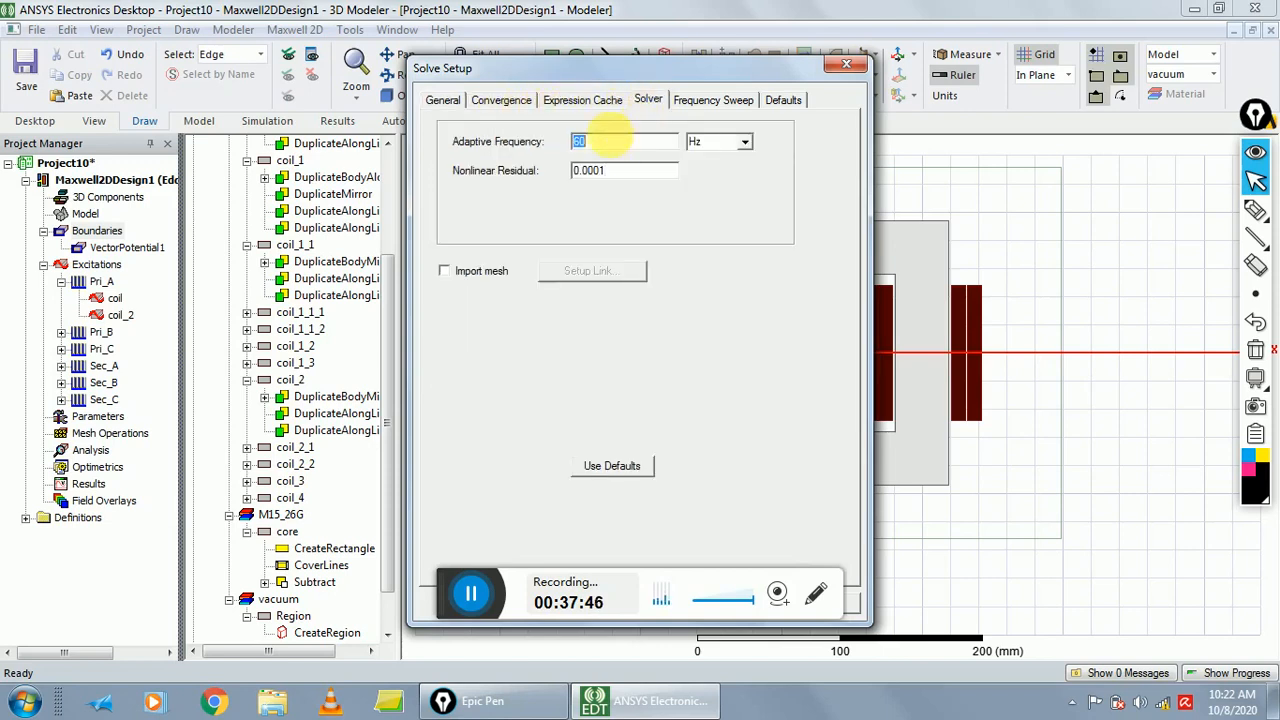
text(5)
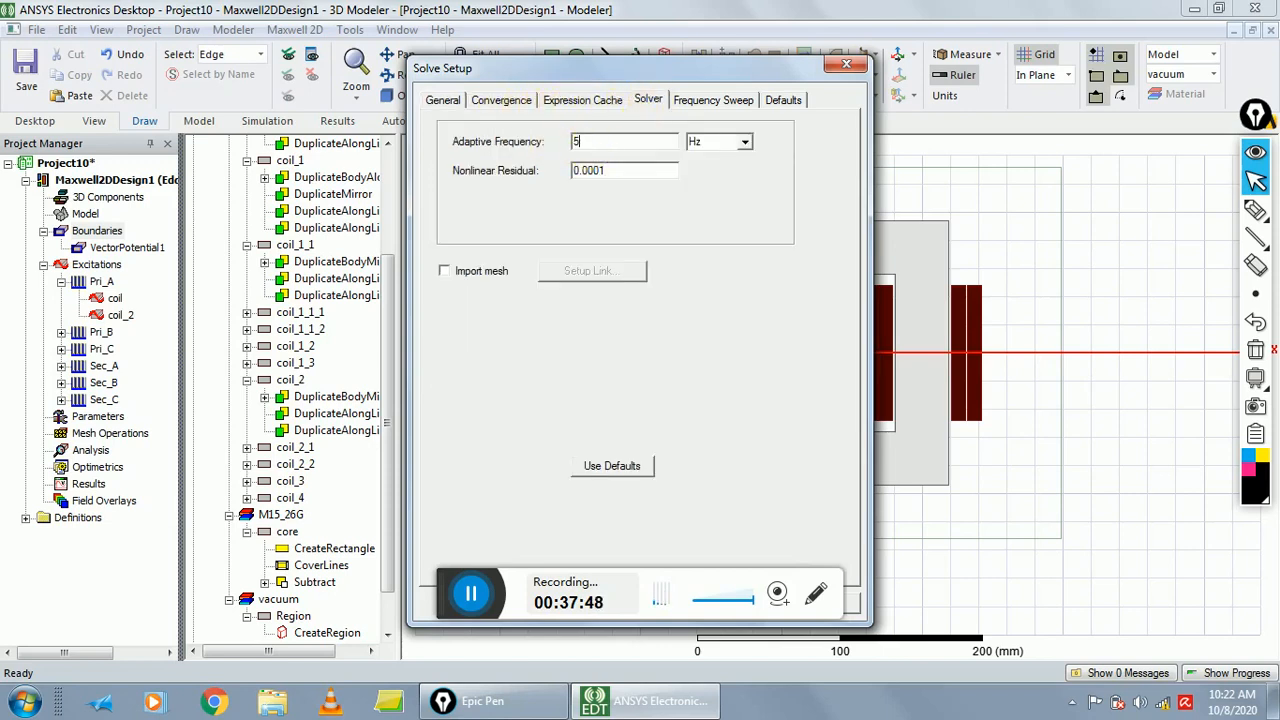
text(0)
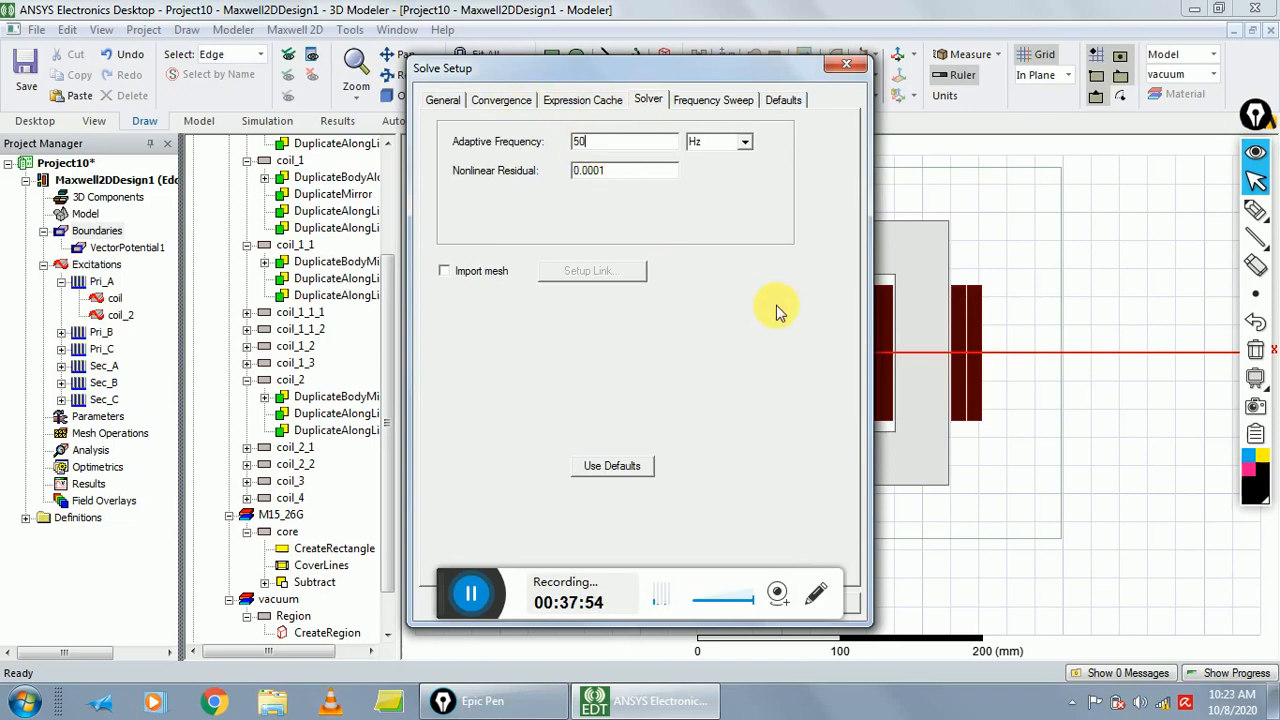
drag(661, 69, 973, 58)
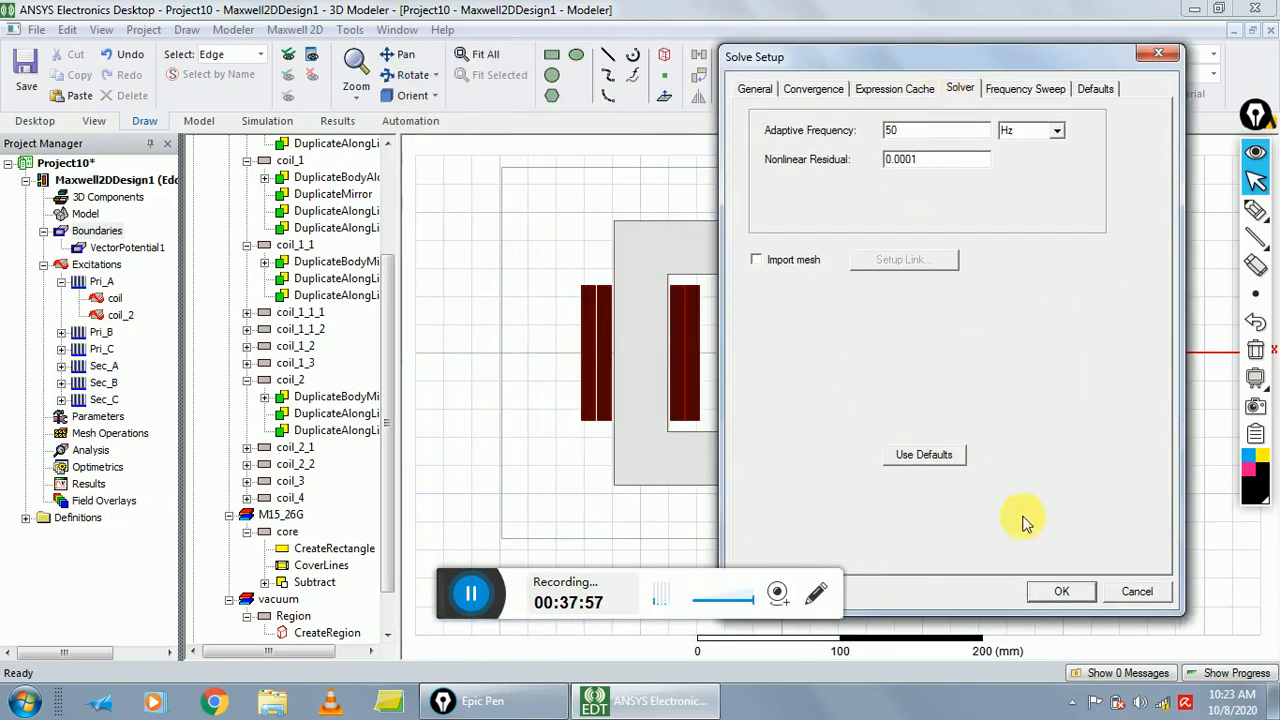
click(1050, 592)
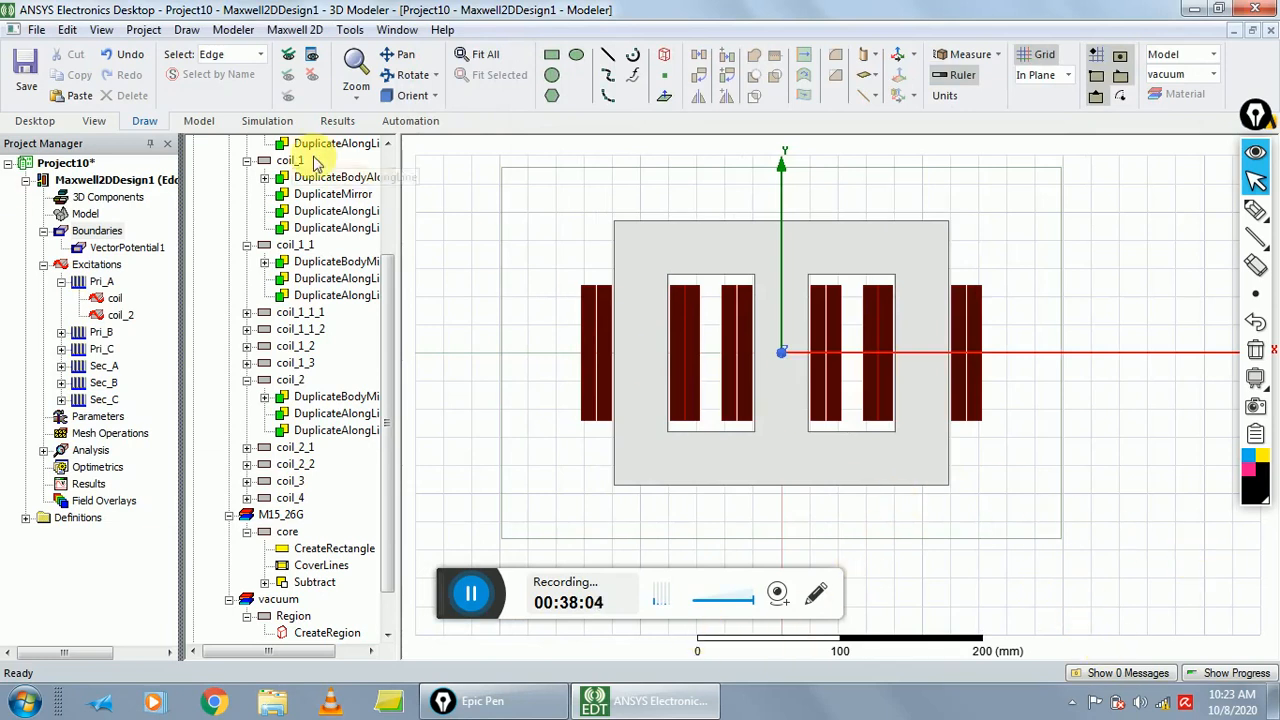
- Run the validation check on the design, review each checked item and close the report
click(295, 30)
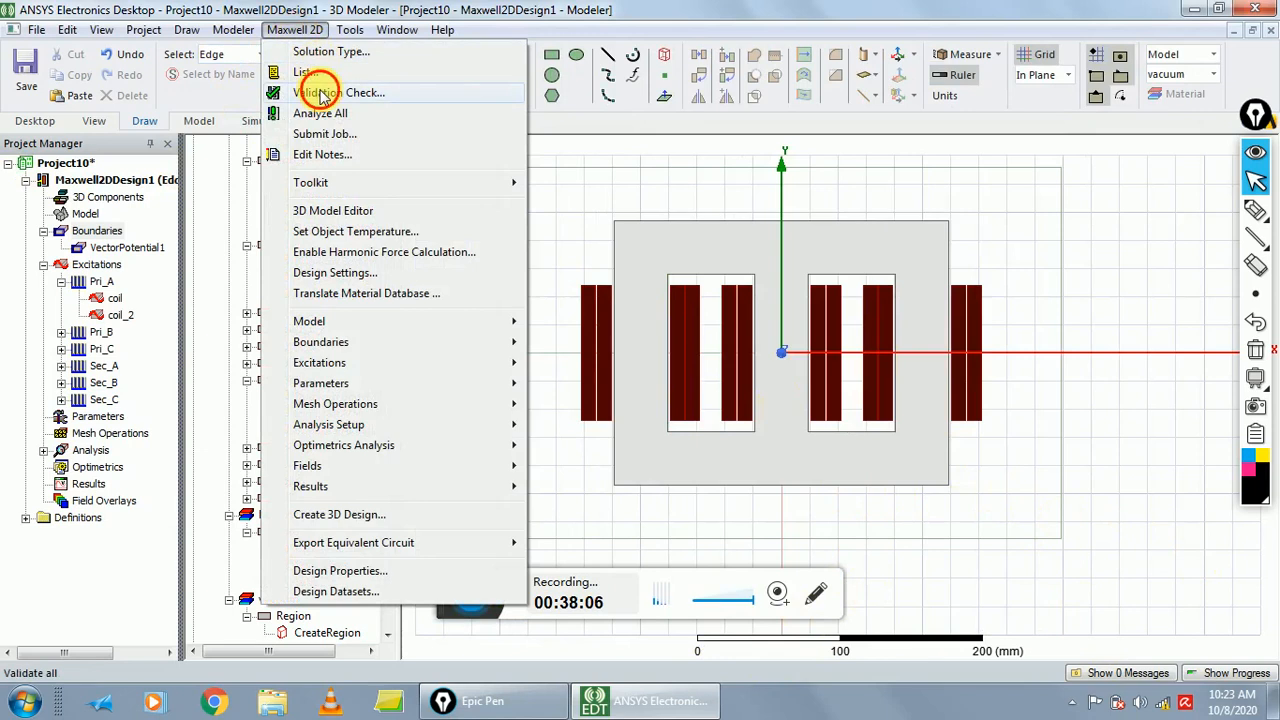
click(312, 92)
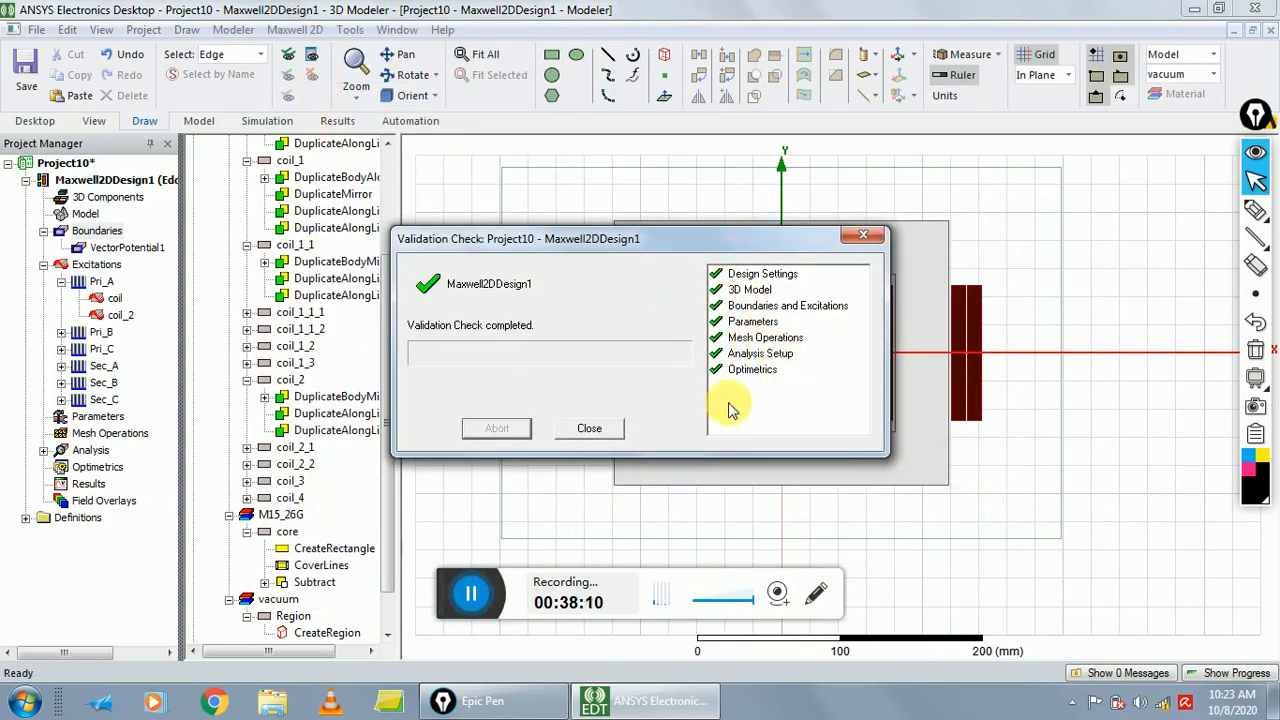
click(600, 426)
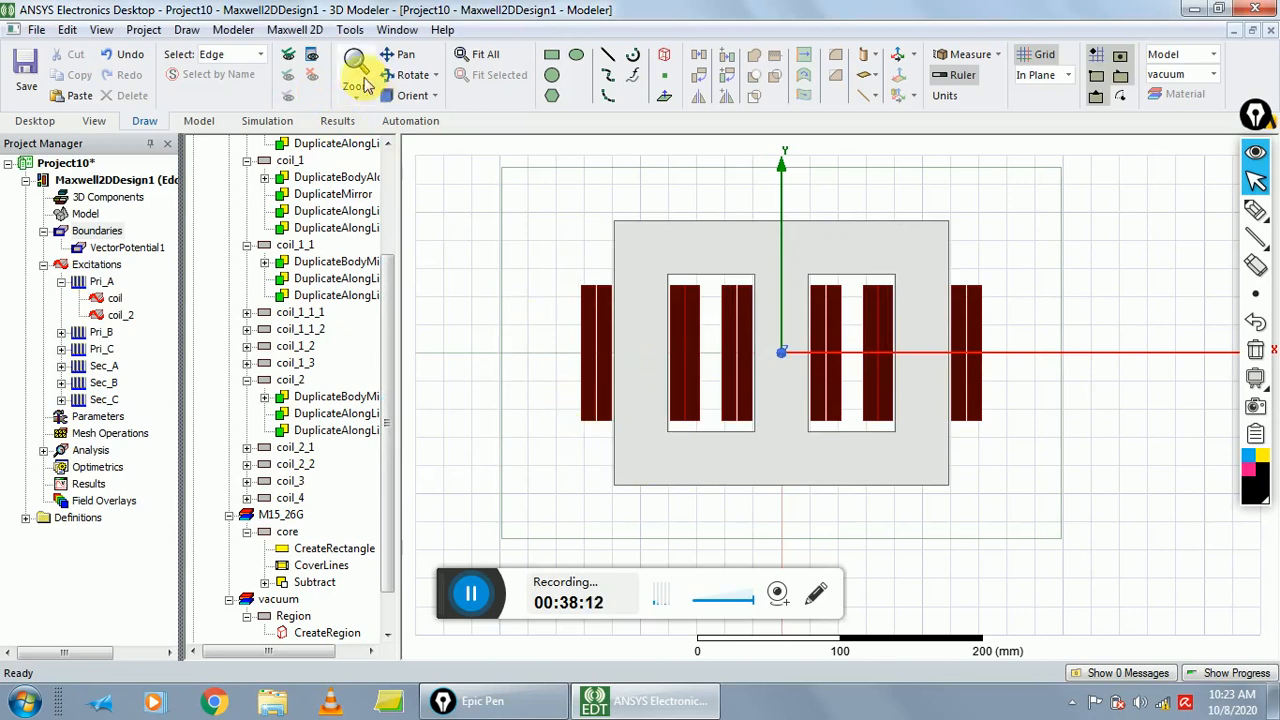
- Repeat the validation check on the 2D design and close its report
click(312, 30)
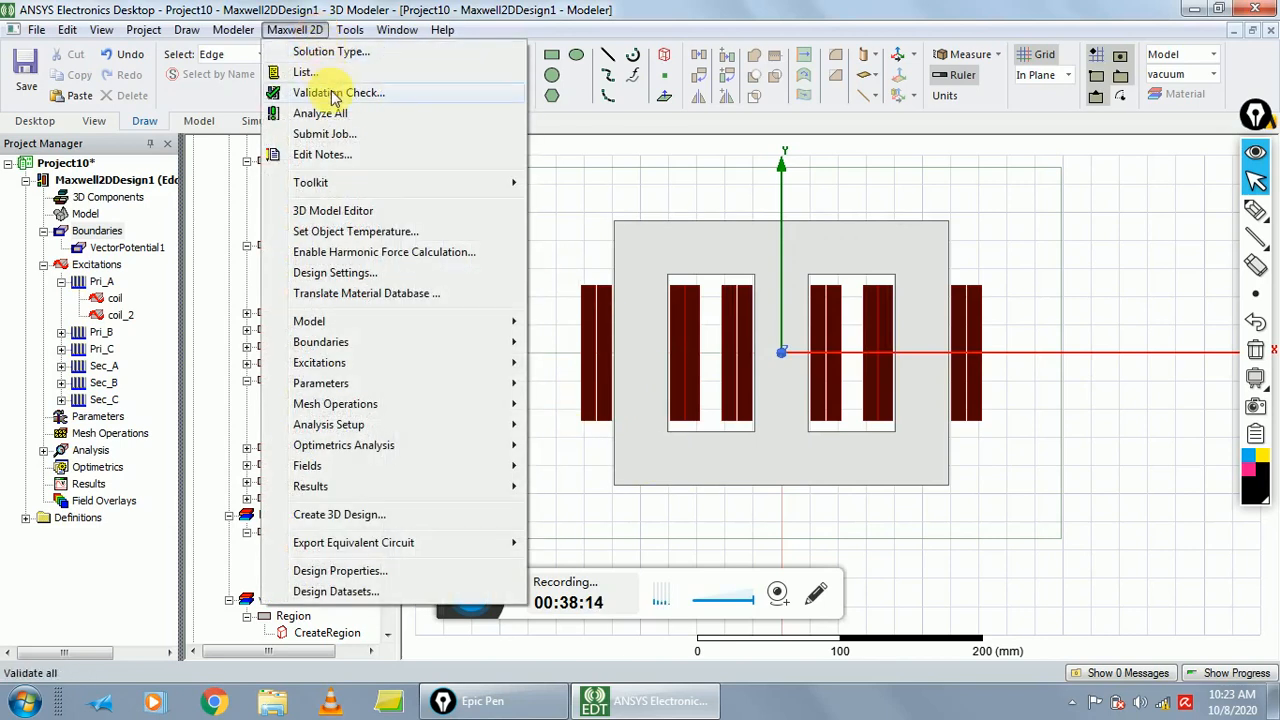
click(290, 89)
click(600, 430)
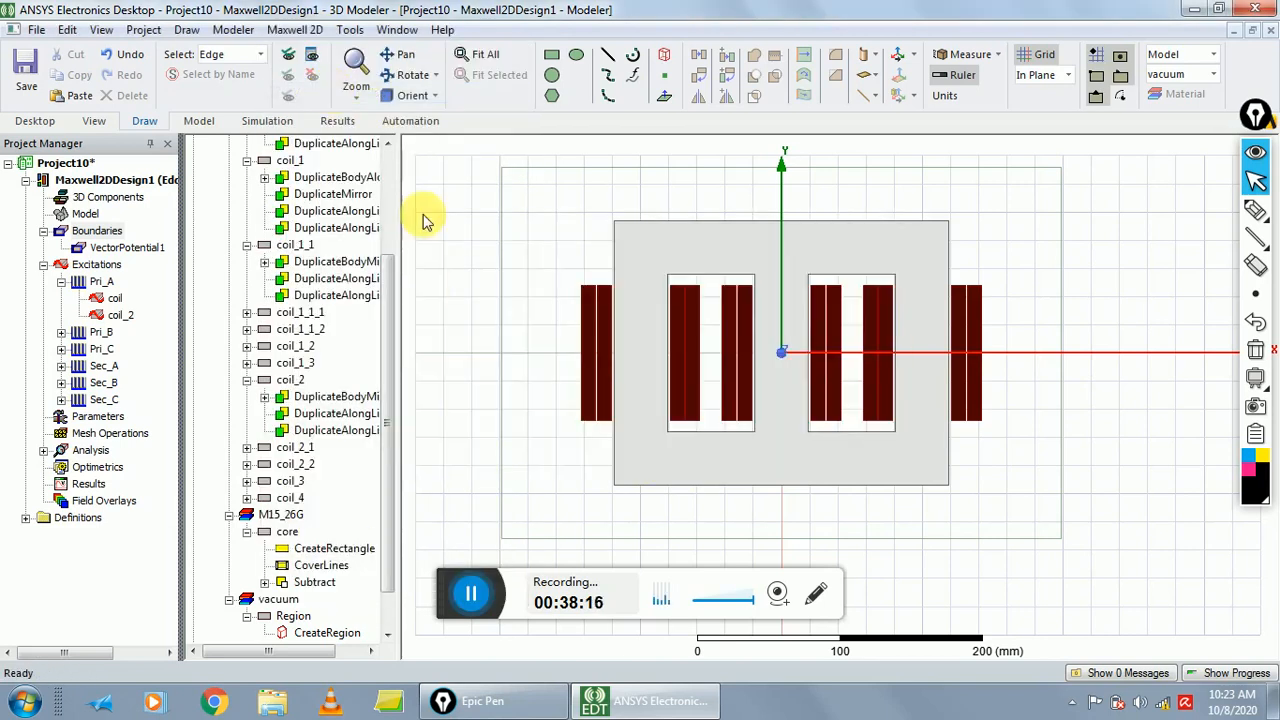
- Analyze all setups of the design, saving the project under the file name trno
click(295, 30)
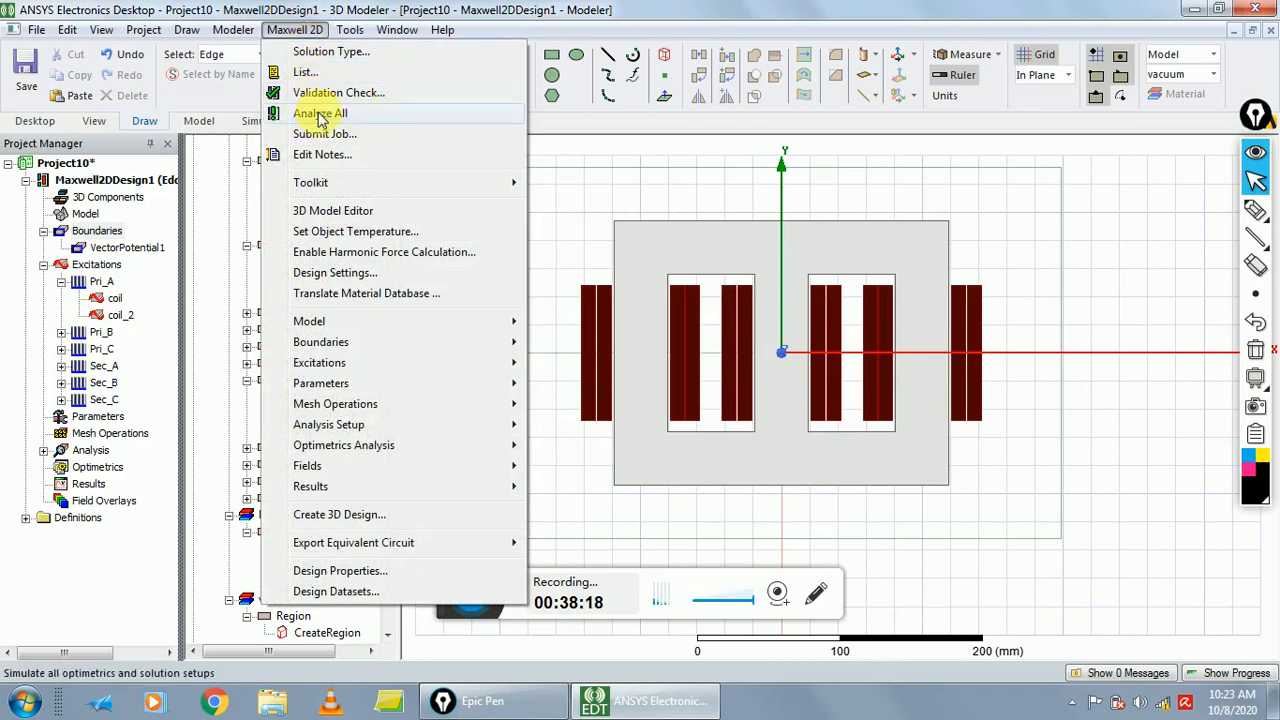
click(395, 116)
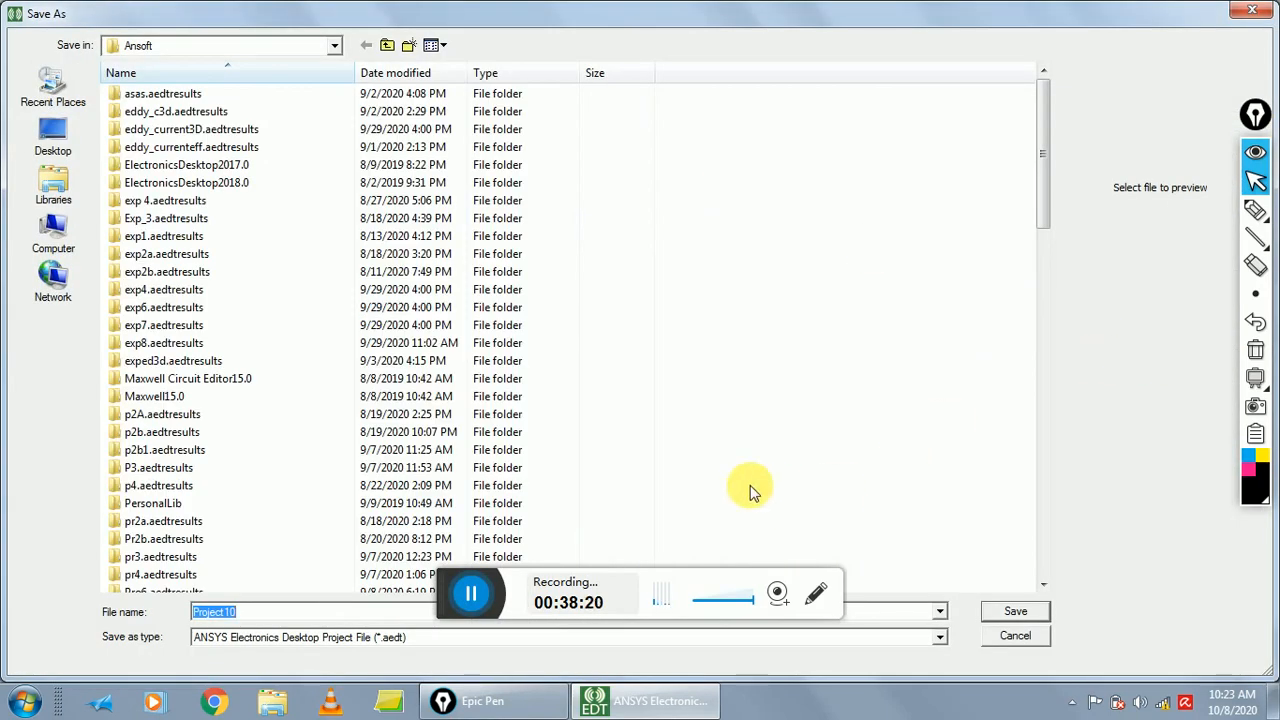
text(t)
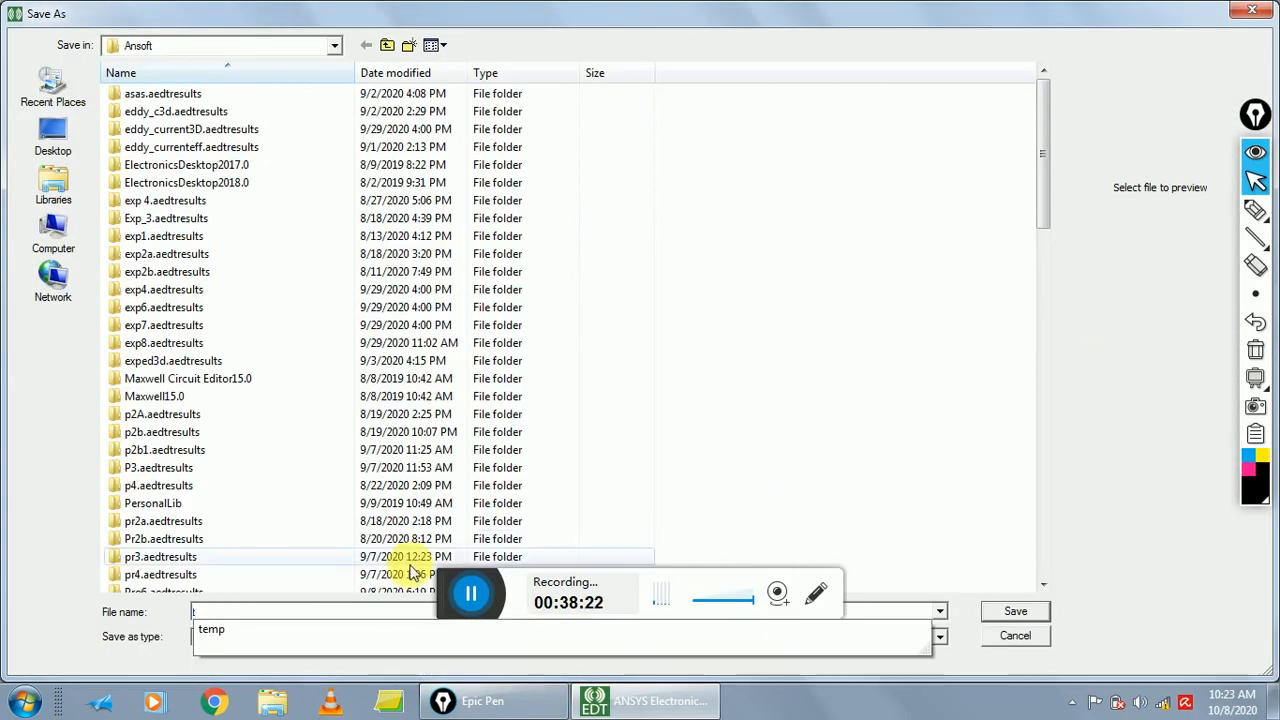
text(r)
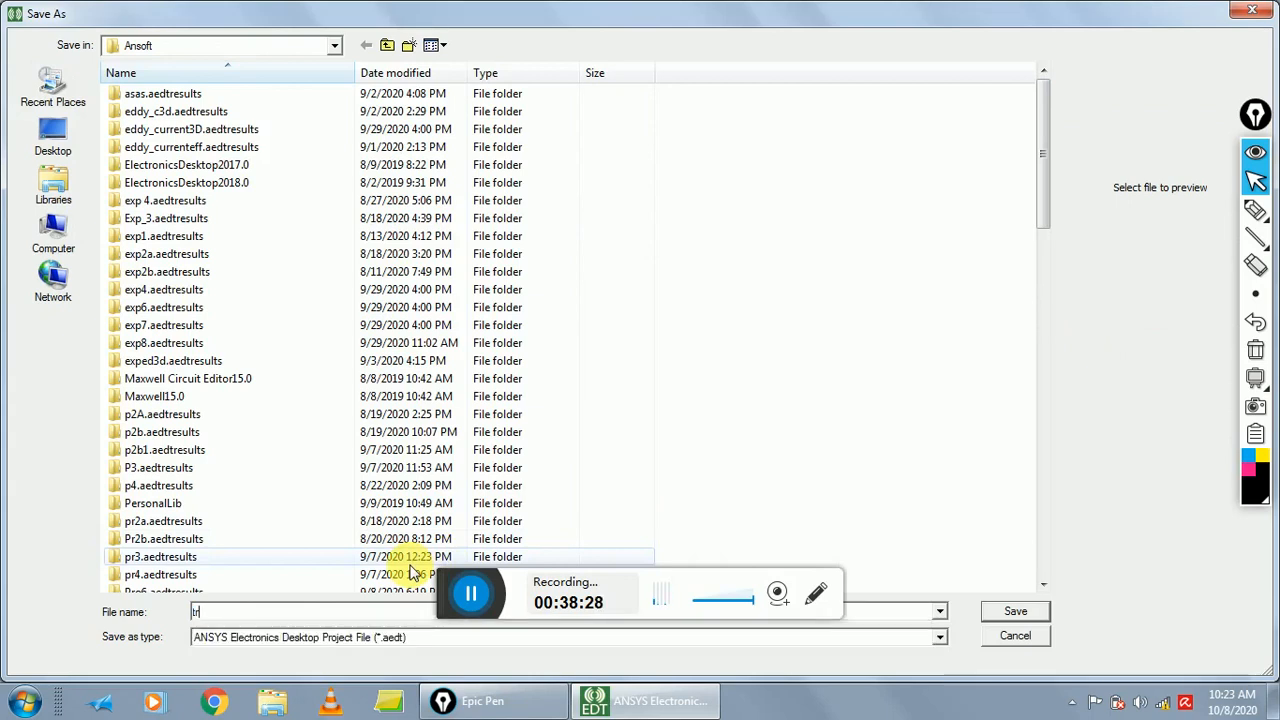
text(a)
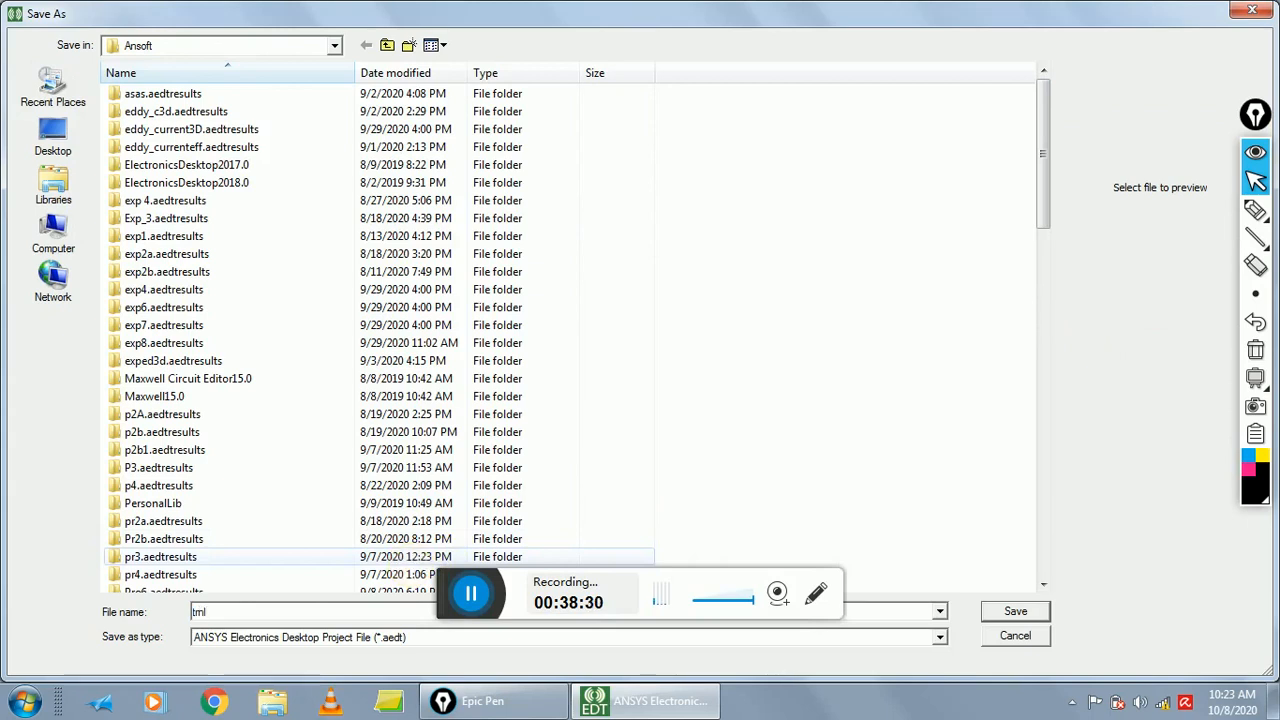
key(BackSpace)
text(o)
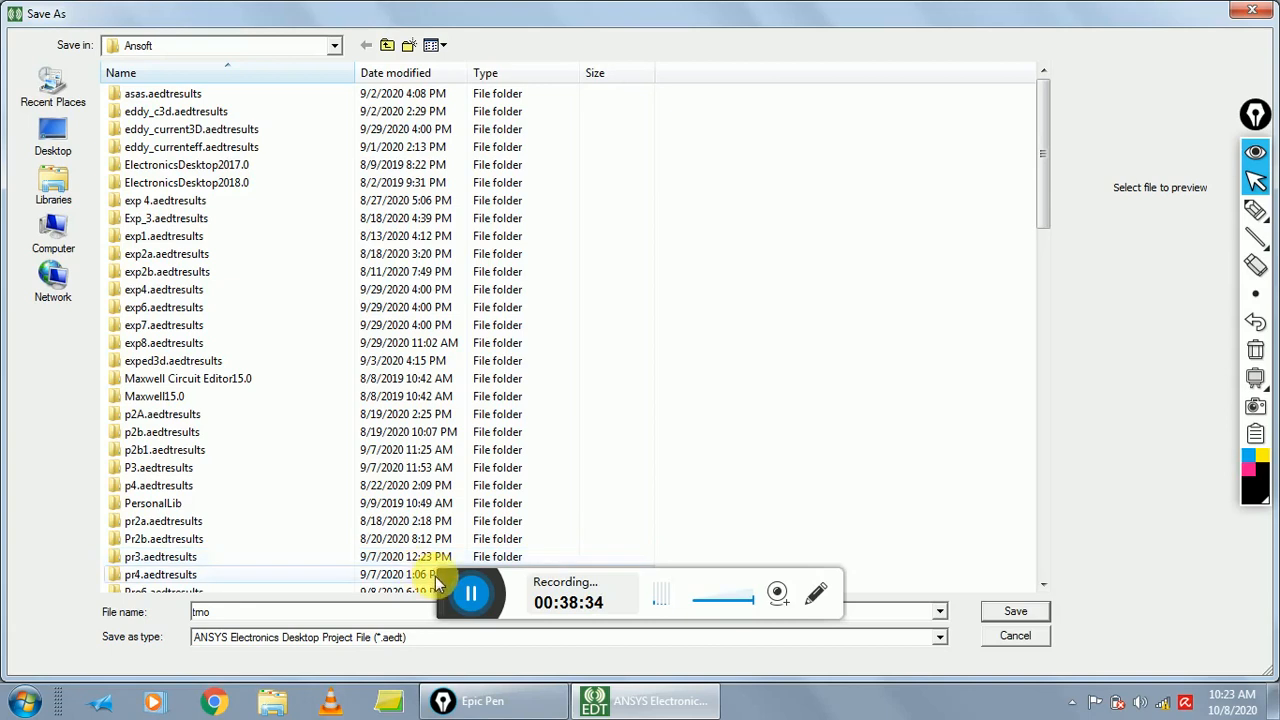
click(1015, 611)
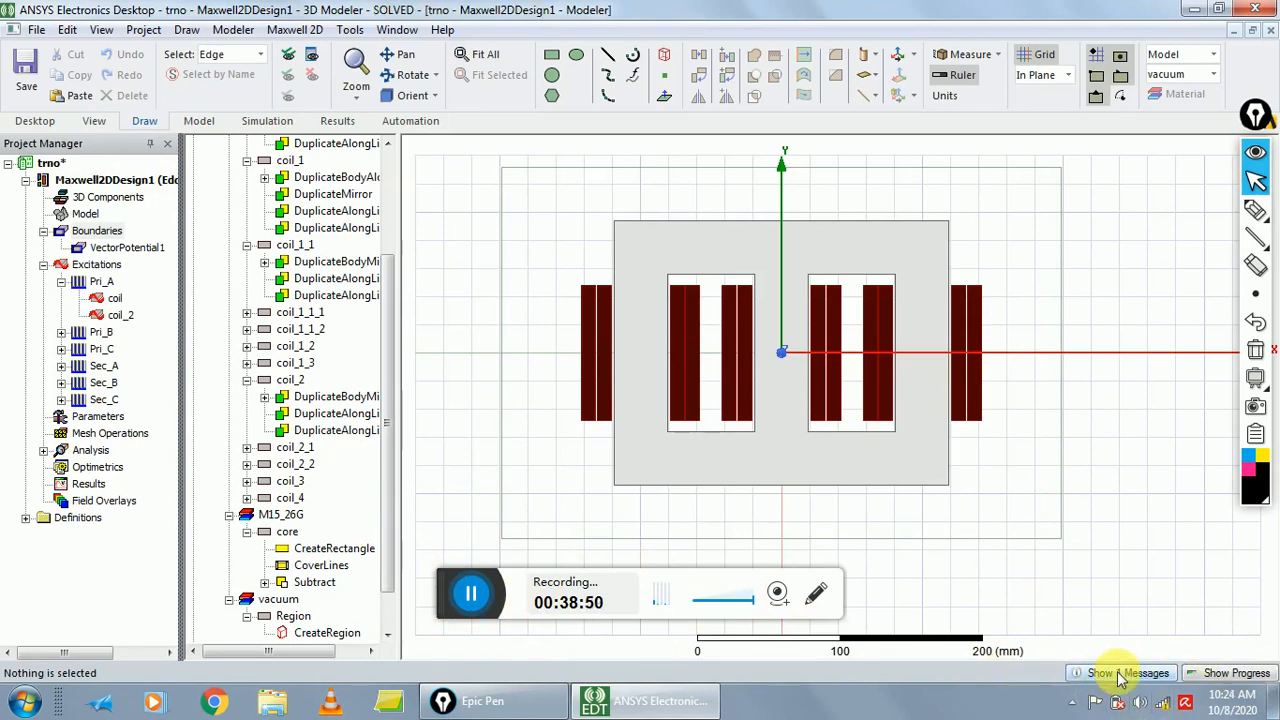
- Show the message list, expand the project and Maxwell2DDesign1 entries to read the simulation message, and close the list
click(1097, 676)
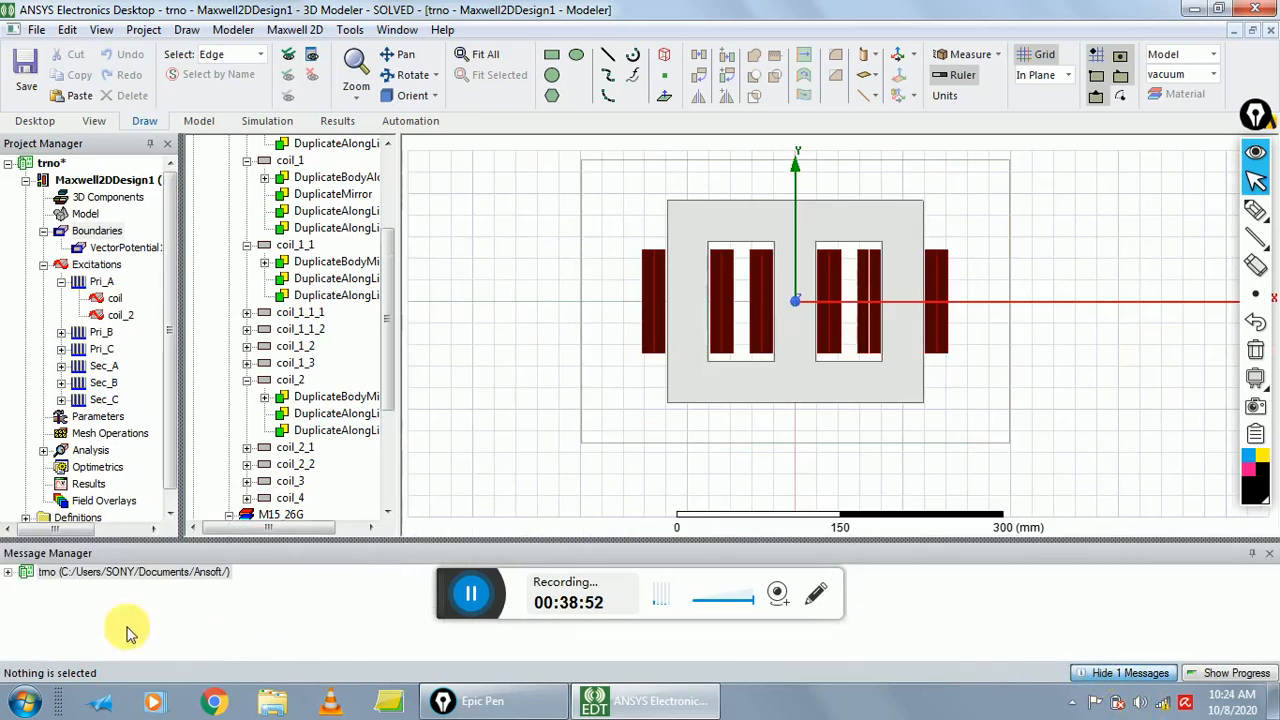
click(8, 574)
click(8, 572)
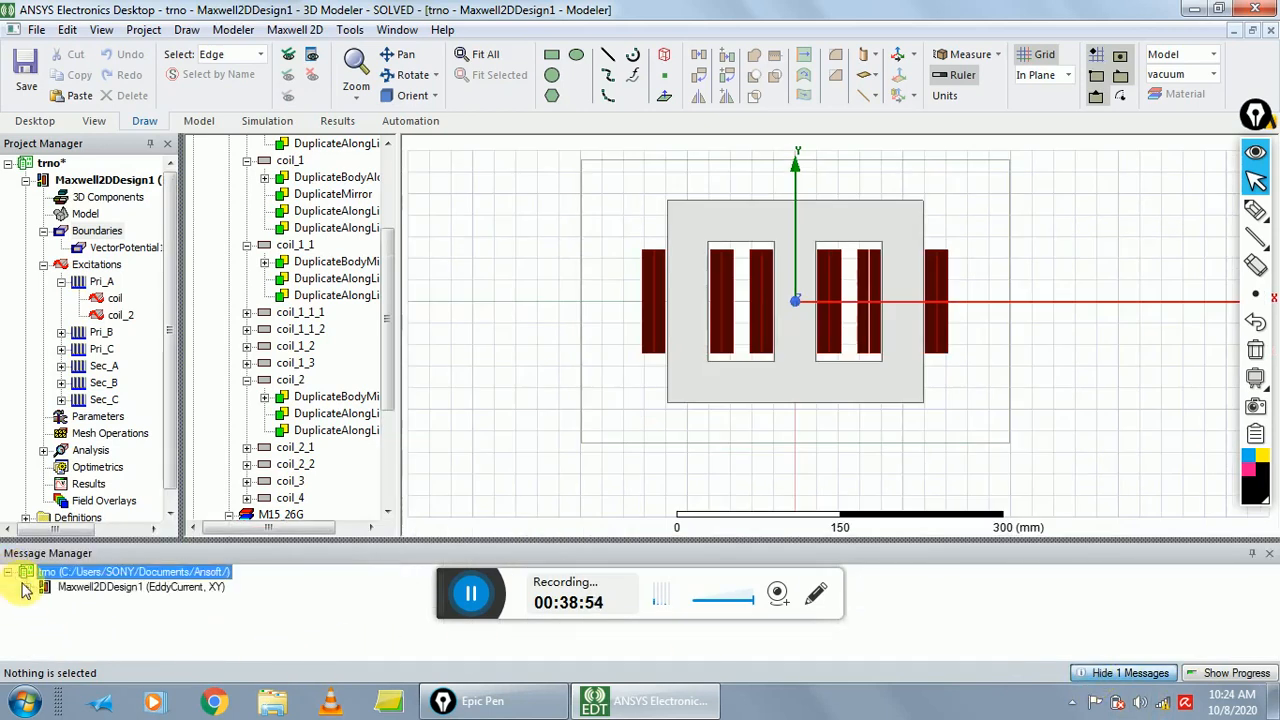
click(26, 587)
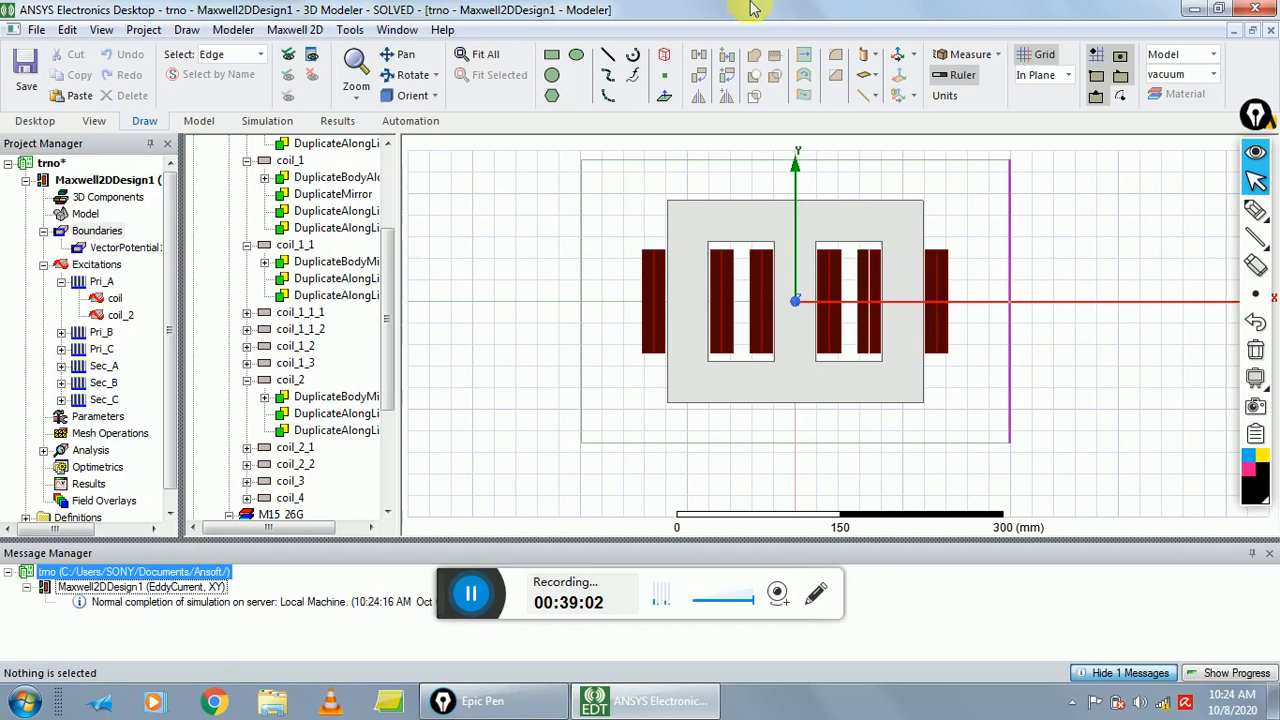
click(1267, 554)
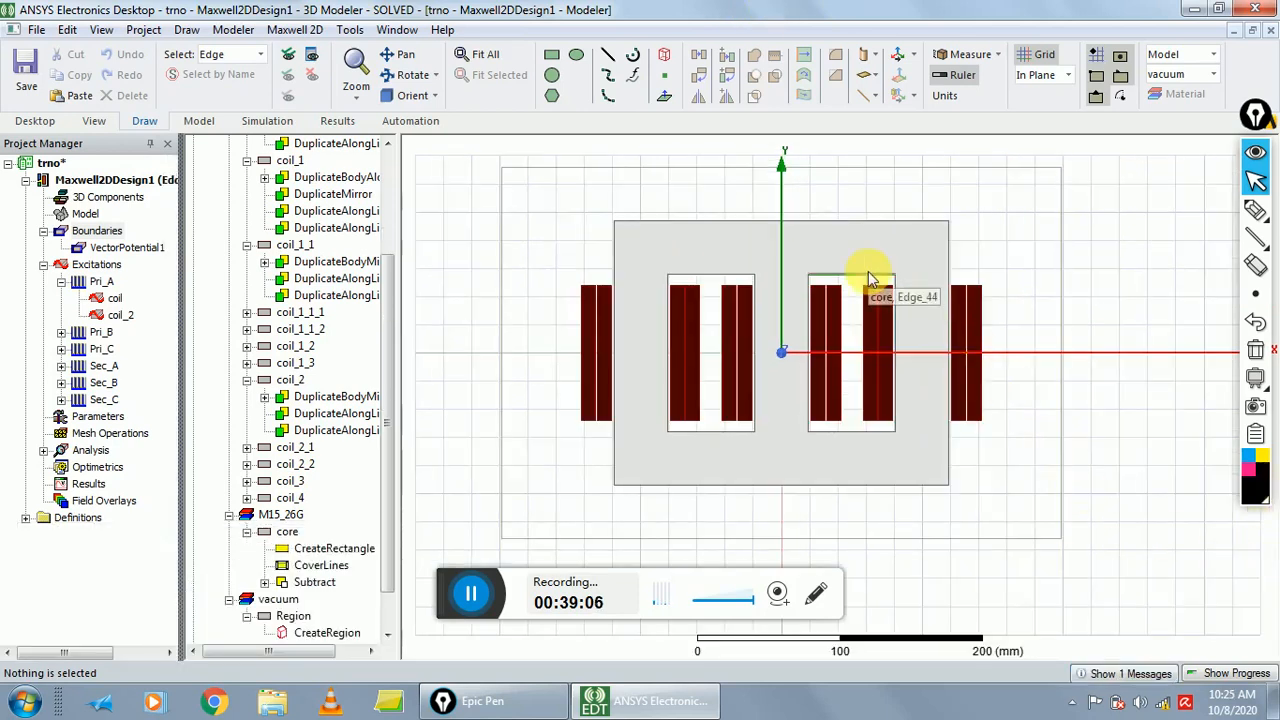
- Select all objects and create the mesh plot Mesh1 for the Setup1 : LastAdaptive solution
click(66, 29)
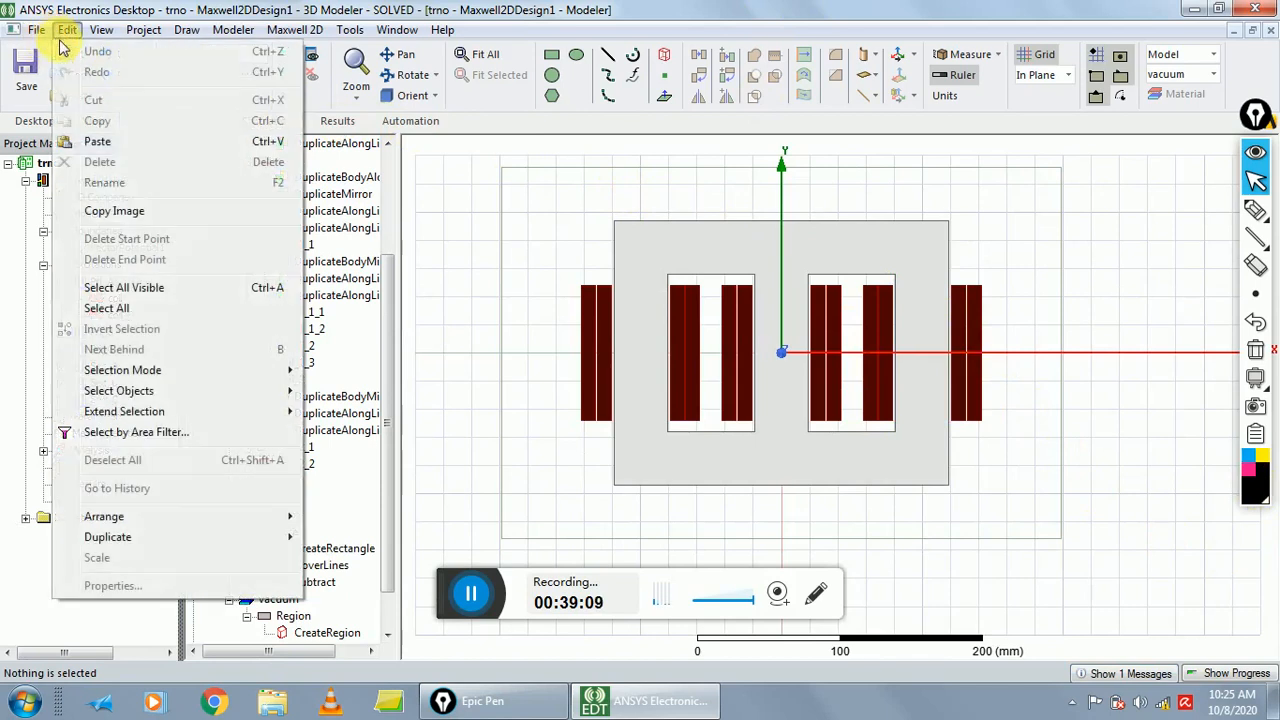
click(127, 306)
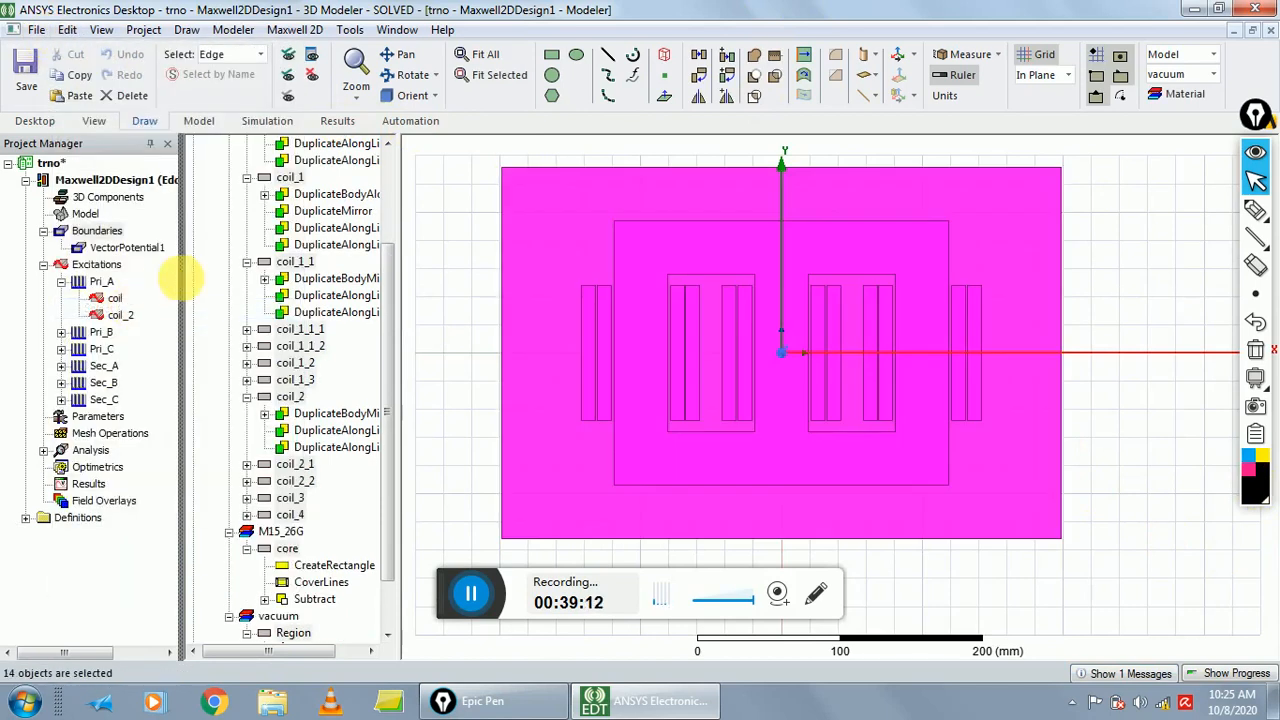
click(311, 31)
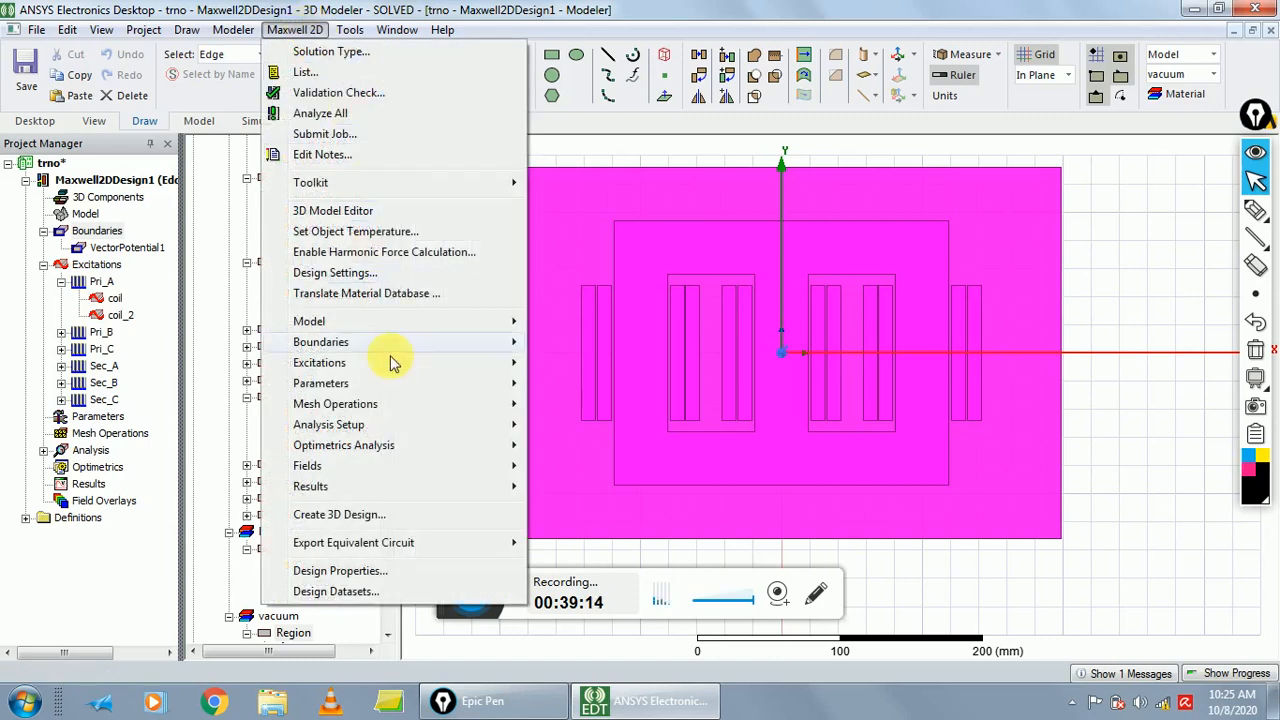
mouse_move(490, 474)
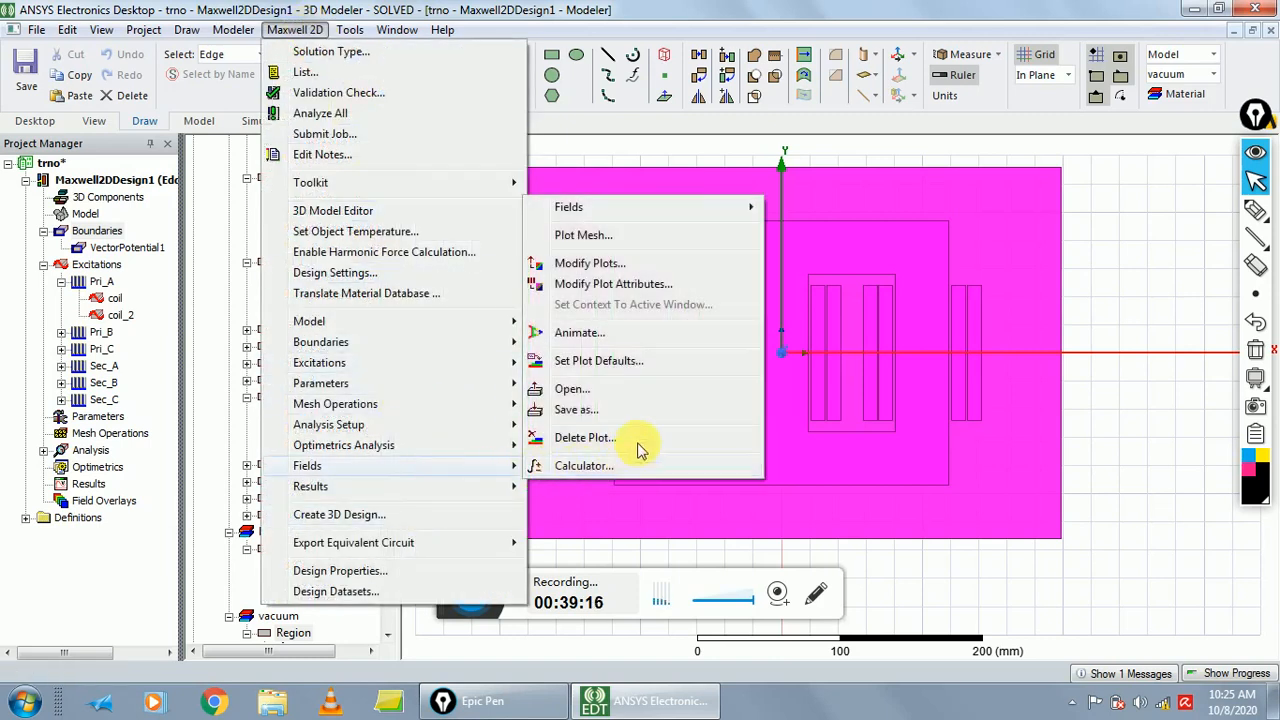
click(596, 237)
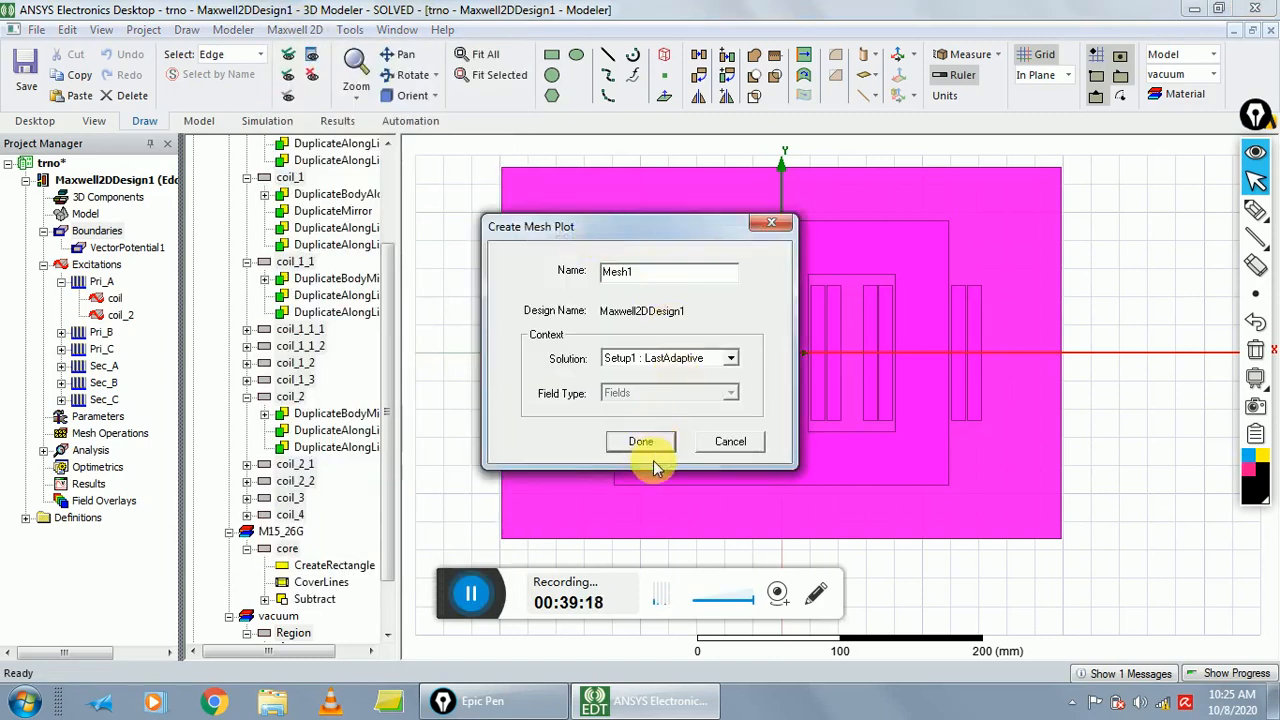
click(640, 444)
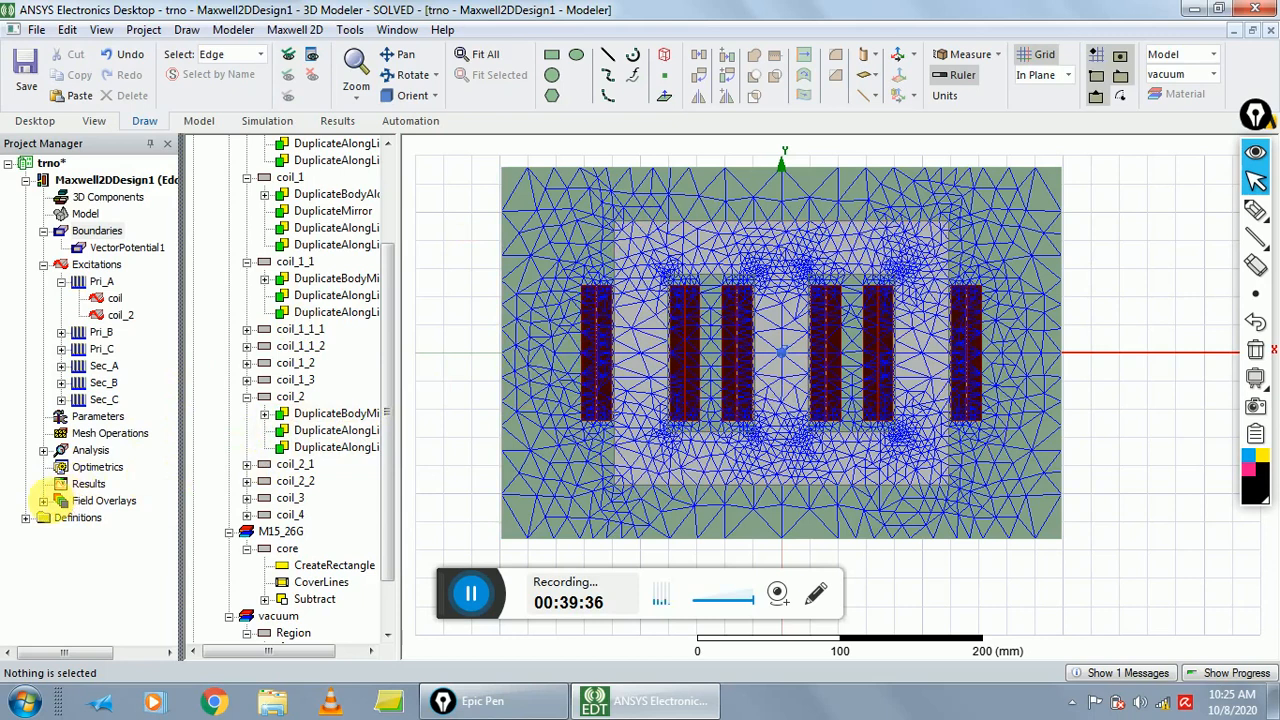
- Expand the field overlays down to the mesh plots and delete the Mesh1 plot
click(44, 500)
click(61, 517)
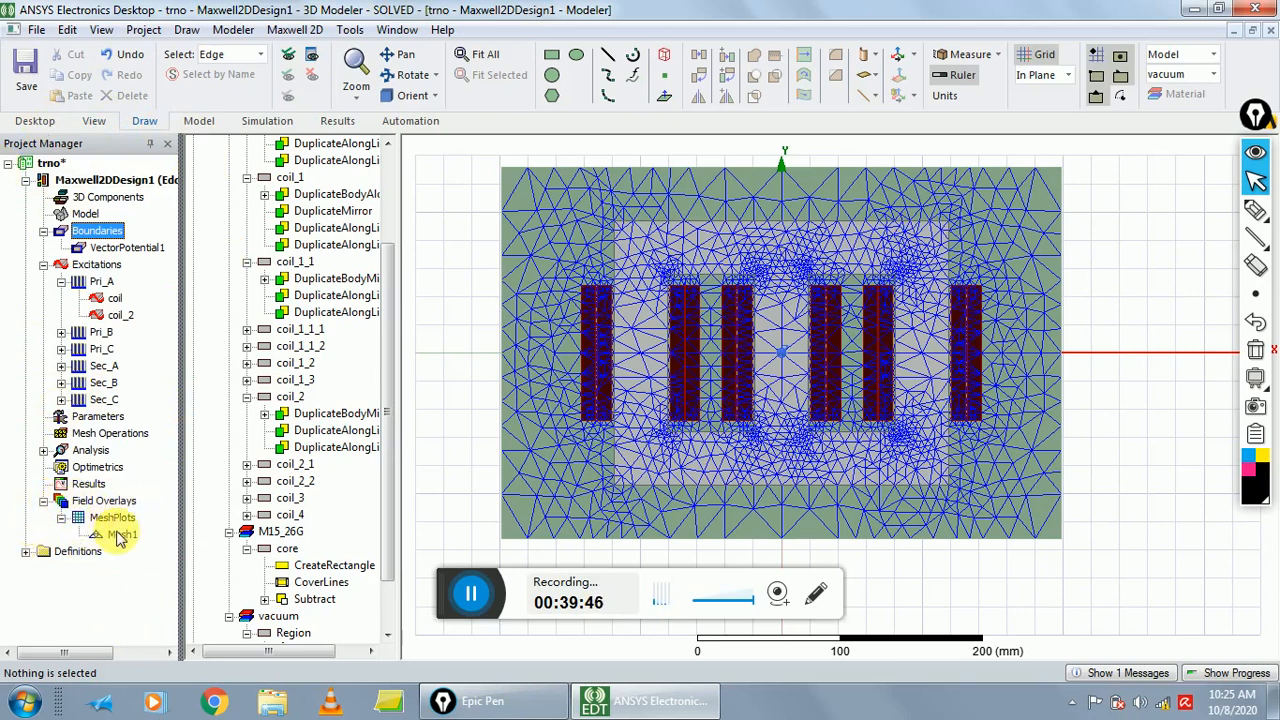
right_click(120, 535)
click(164, 343)
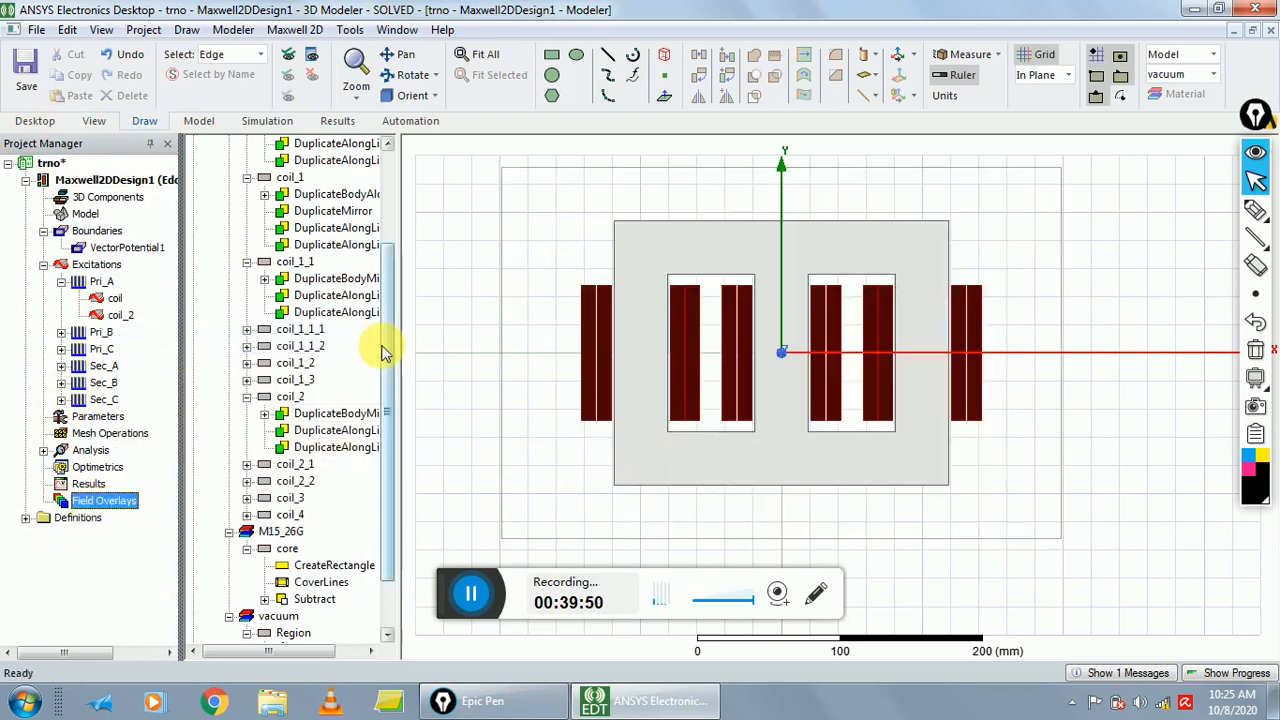
- Select all objects and start a Mag_B field plot of the flux density
click(67, 29)
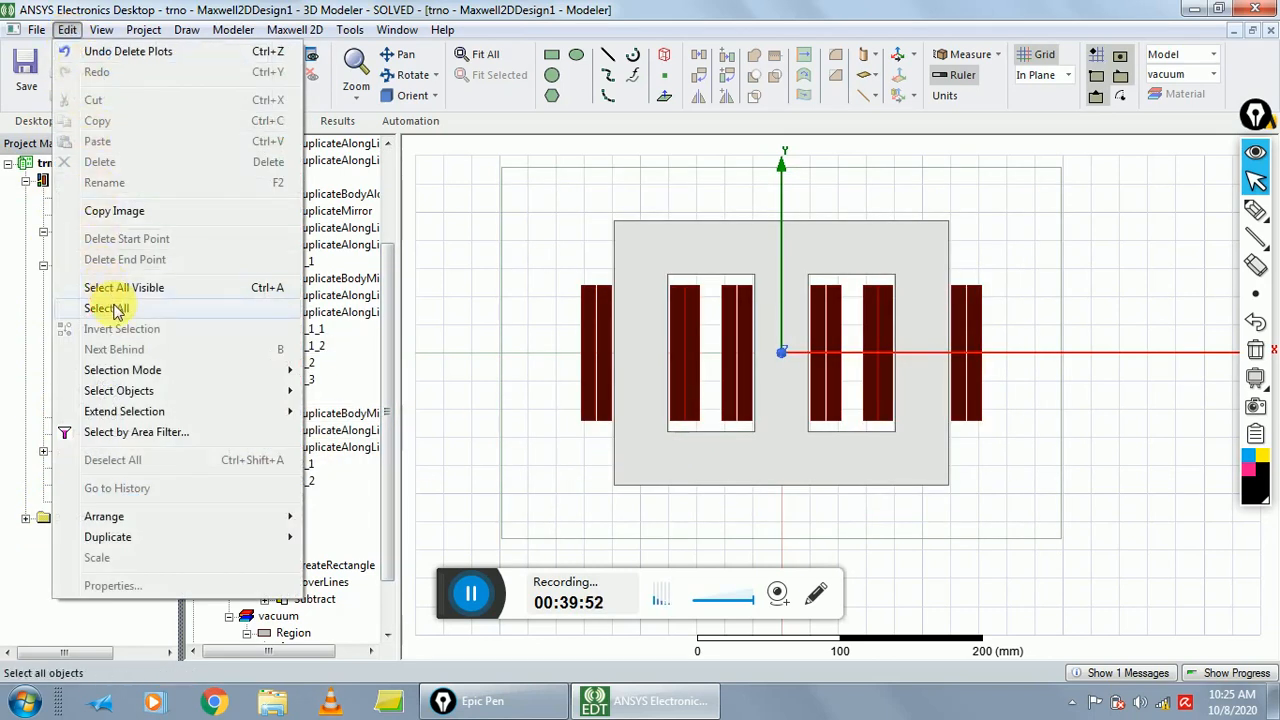
click(108, 308)
click(295, 29)
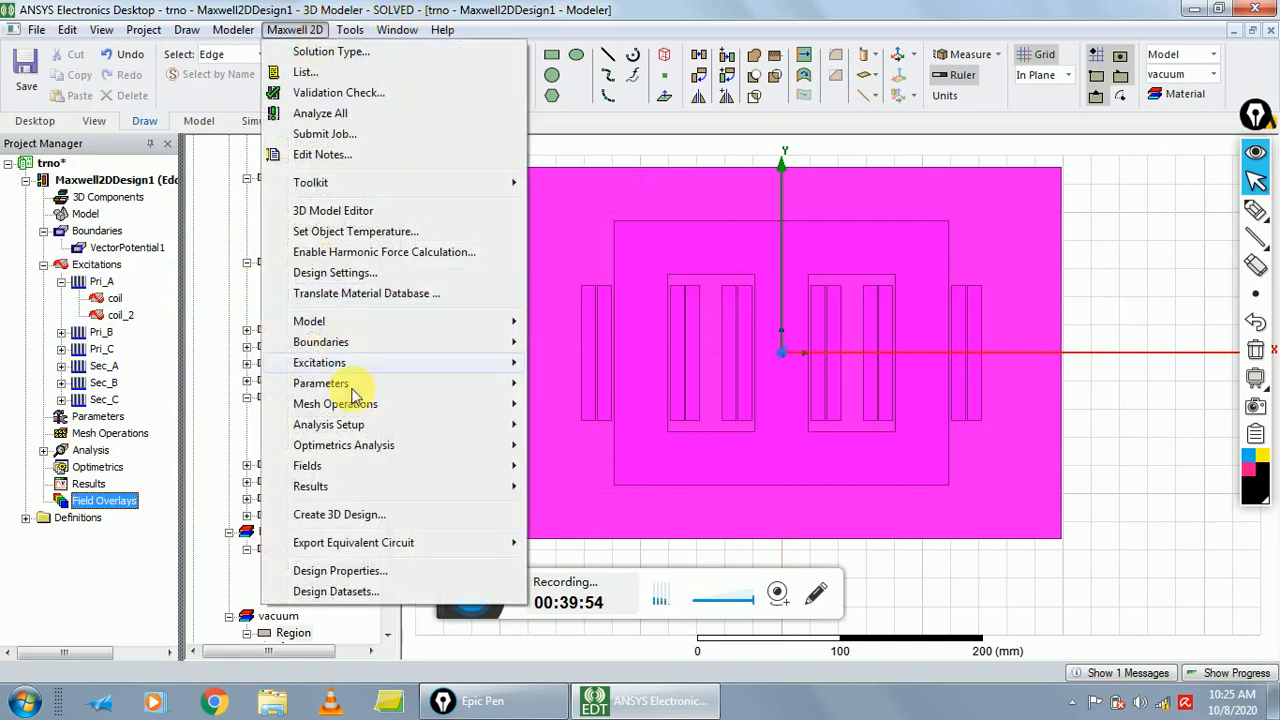
mouse_move(434, 465)
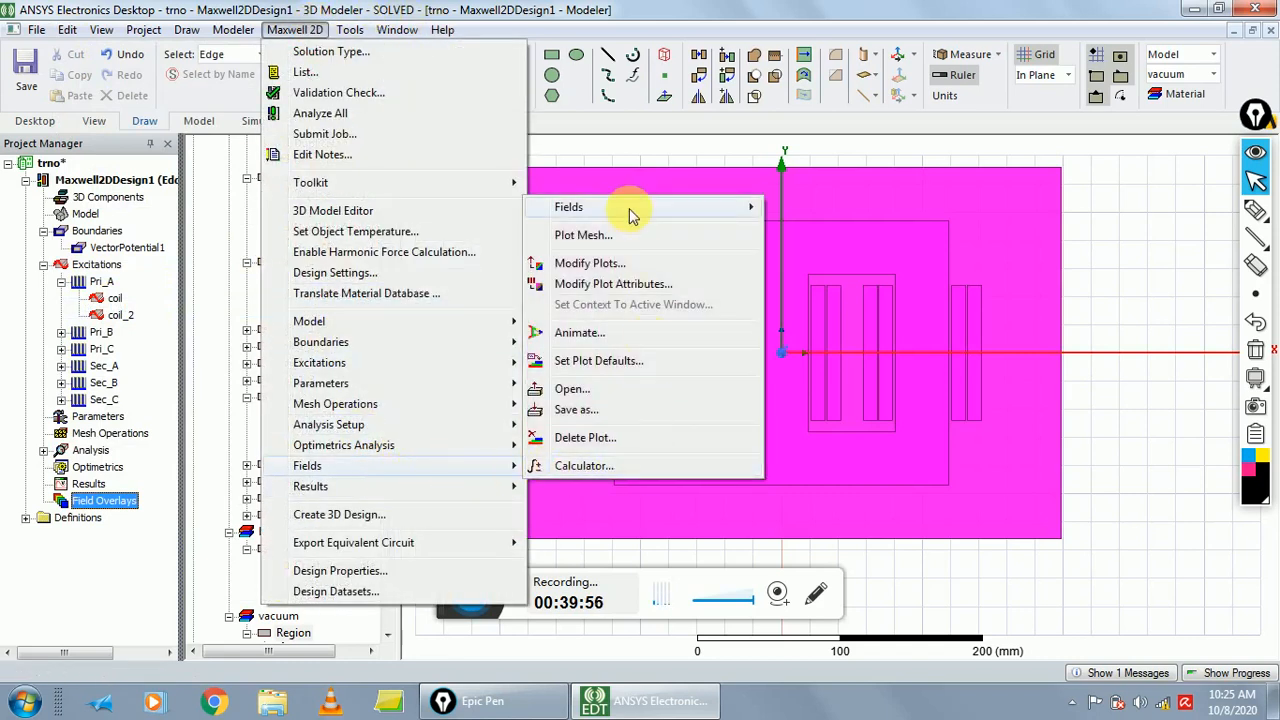
mouse_move(700, 207)
mouse_move(845, 257)
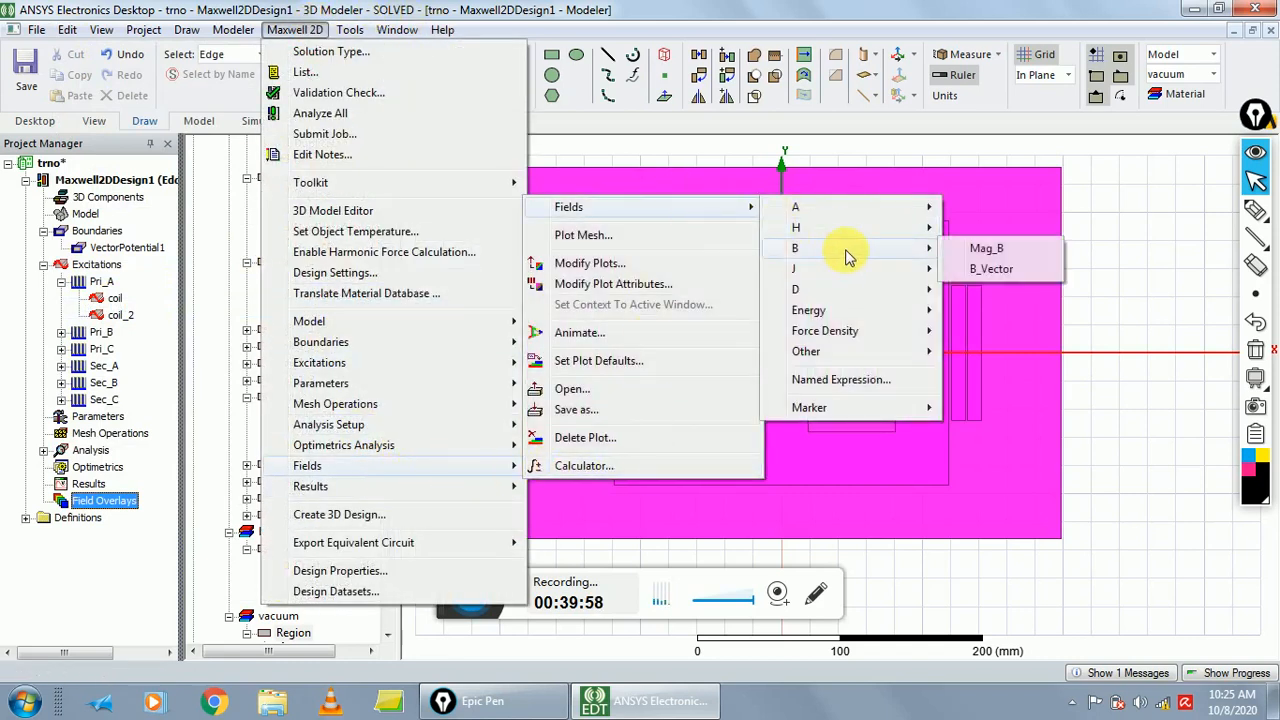
click(1000, 250)
- Set the Mag_B plot's phase to 10deg, choose the core as its volume and create the plot
click(497, 414)
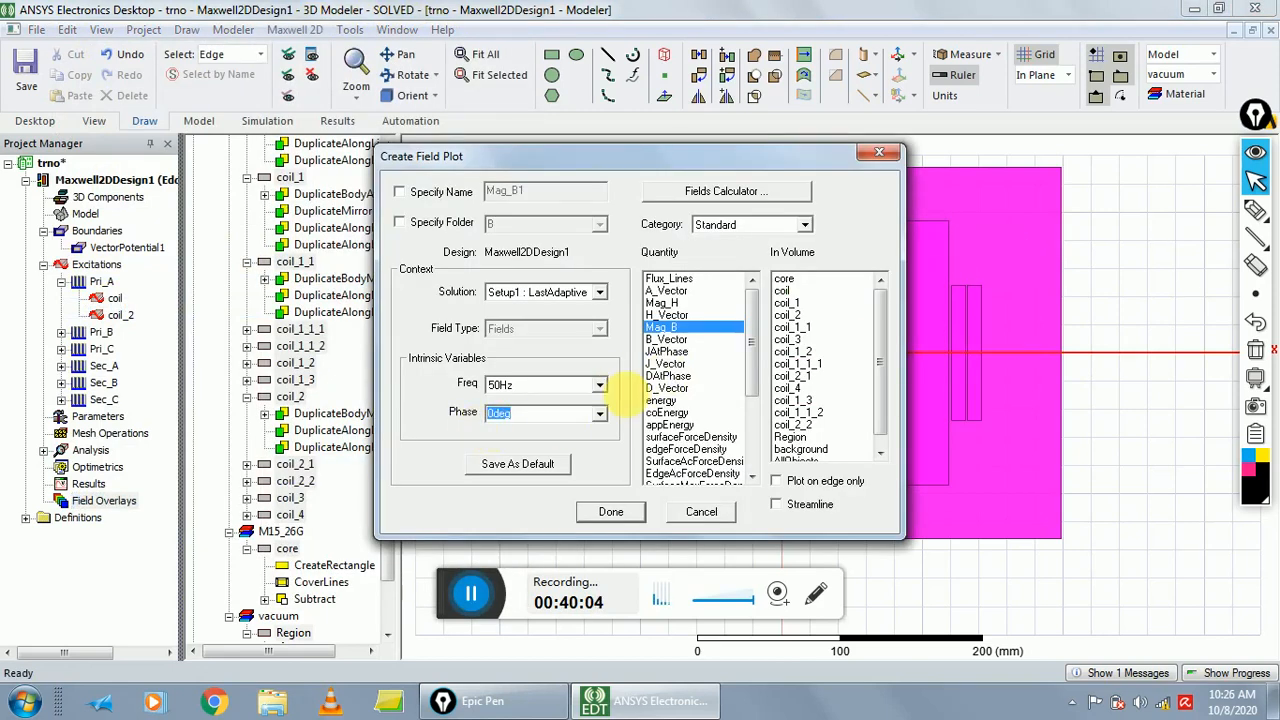
click(600, 414)
click(540, 452)
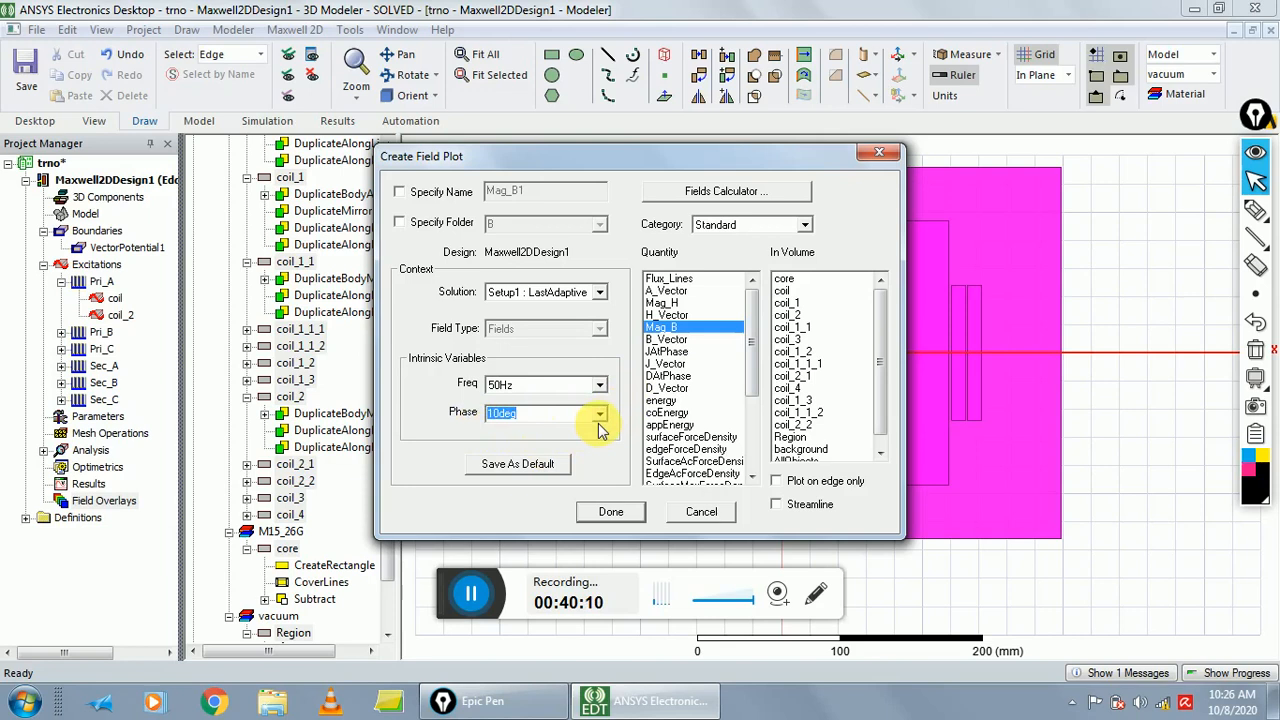
click(800, 281)
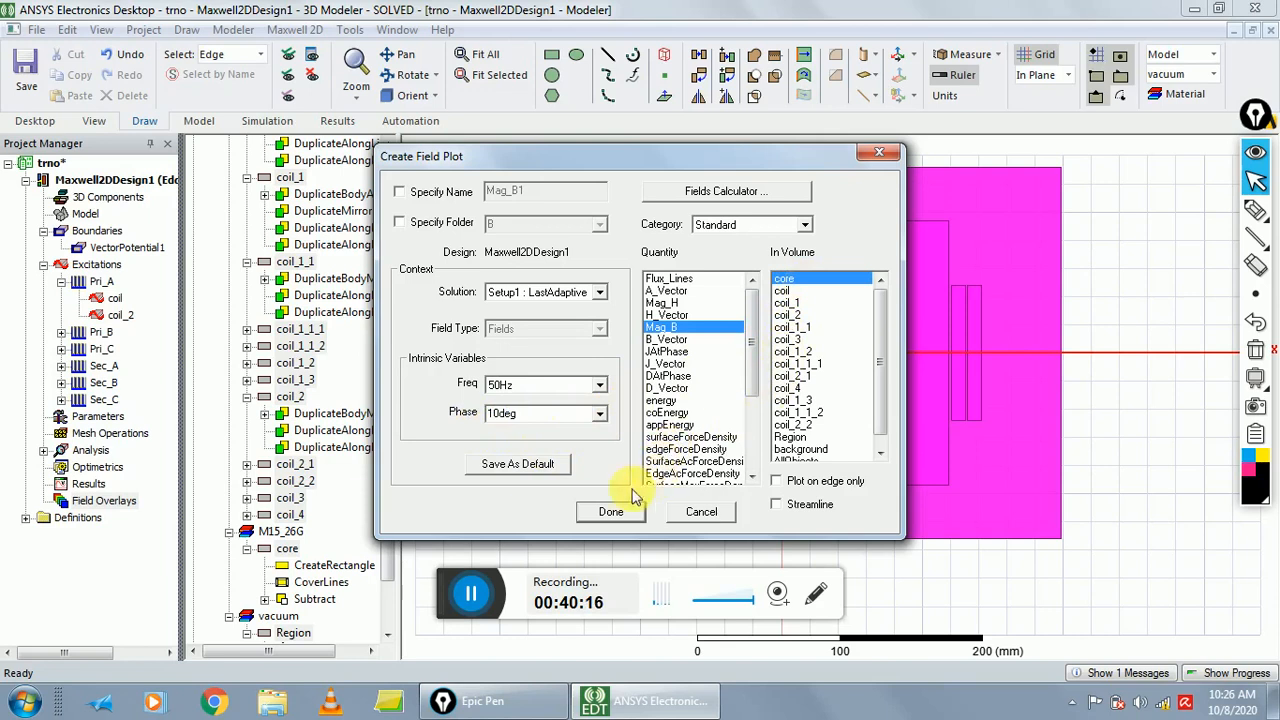
click(608, 511)
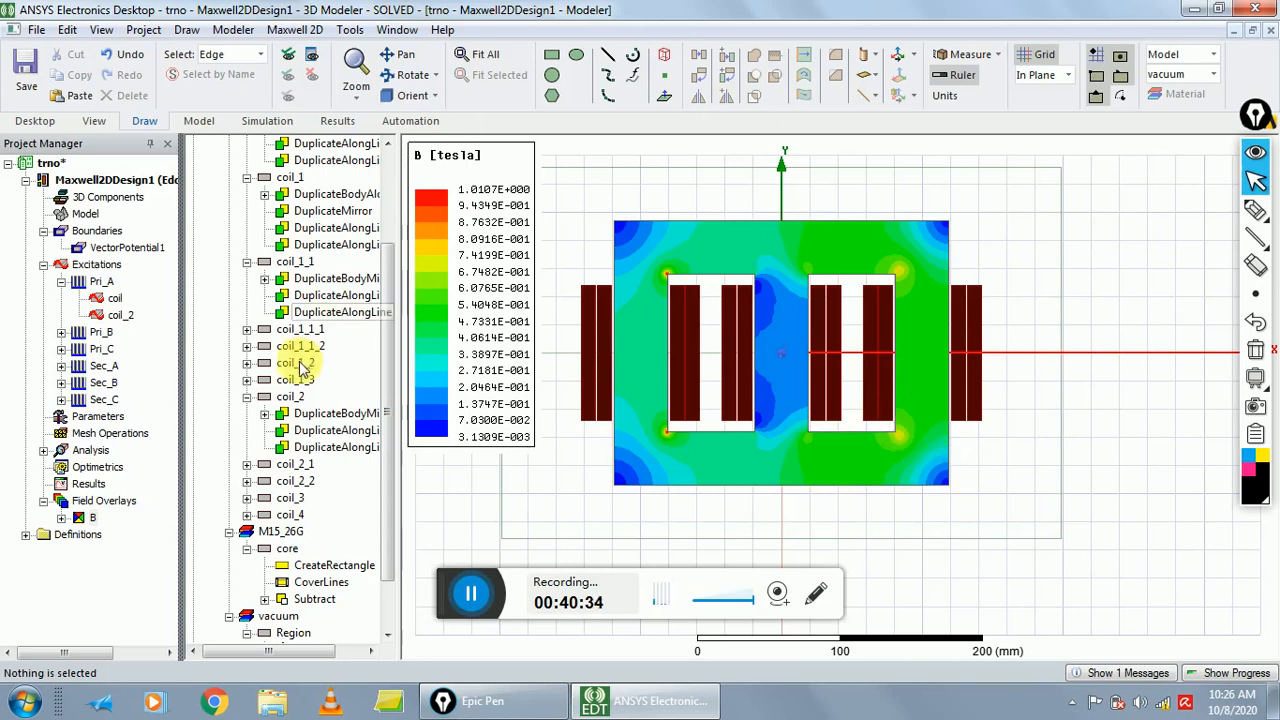
- Start a rectangular eddy-current report and choose the real part of the Pri_A winding's induced voltage as its quantity
drag(194, 240, 262, 243)
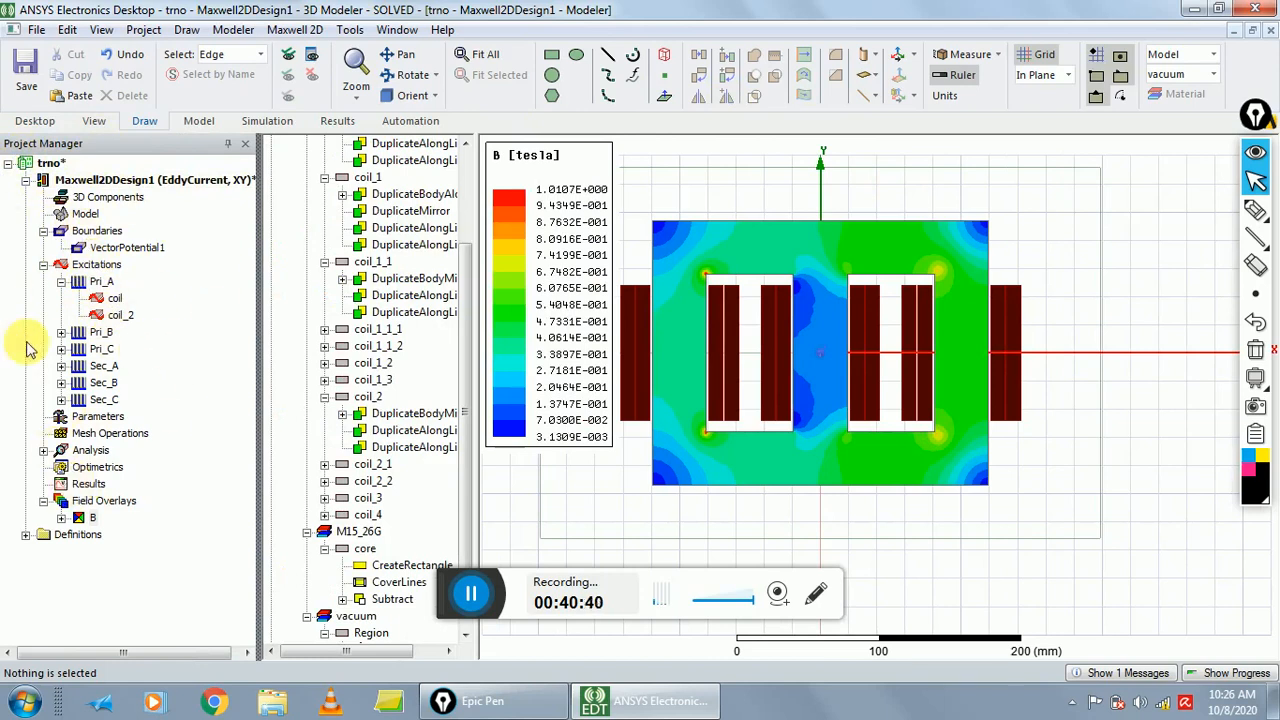
right_click(77, 486)
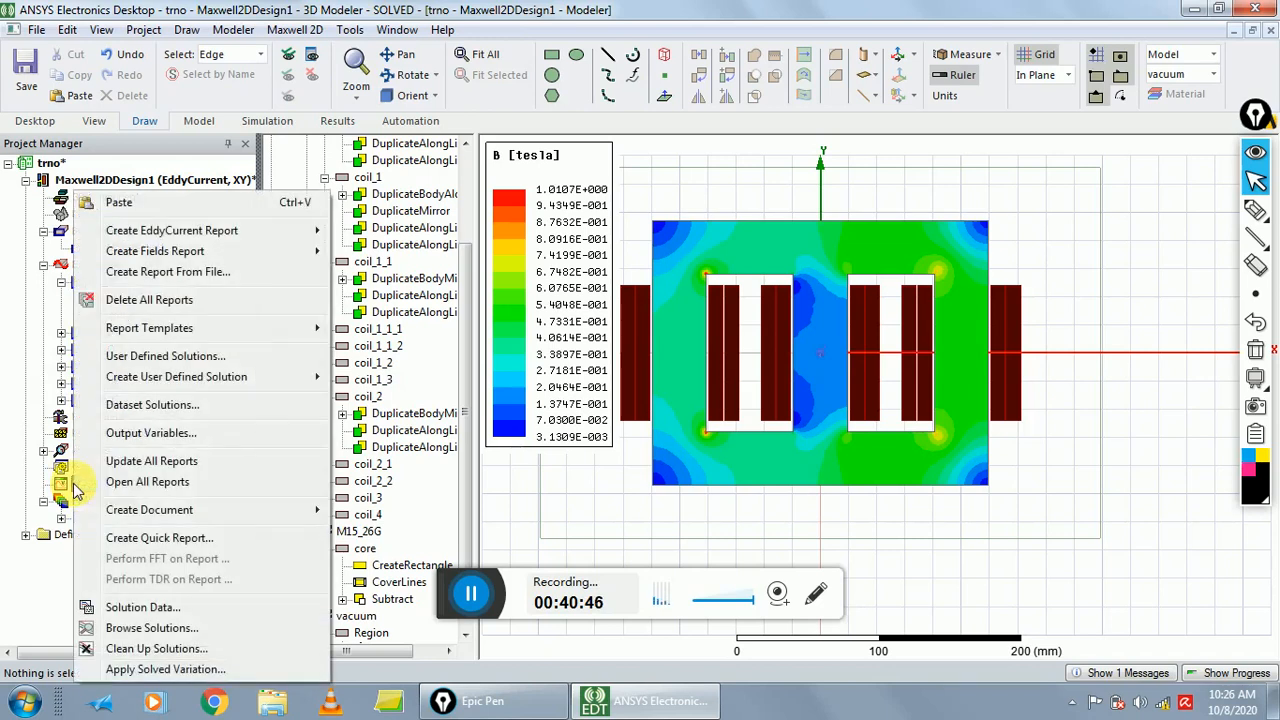
mouse_move(215, 232)
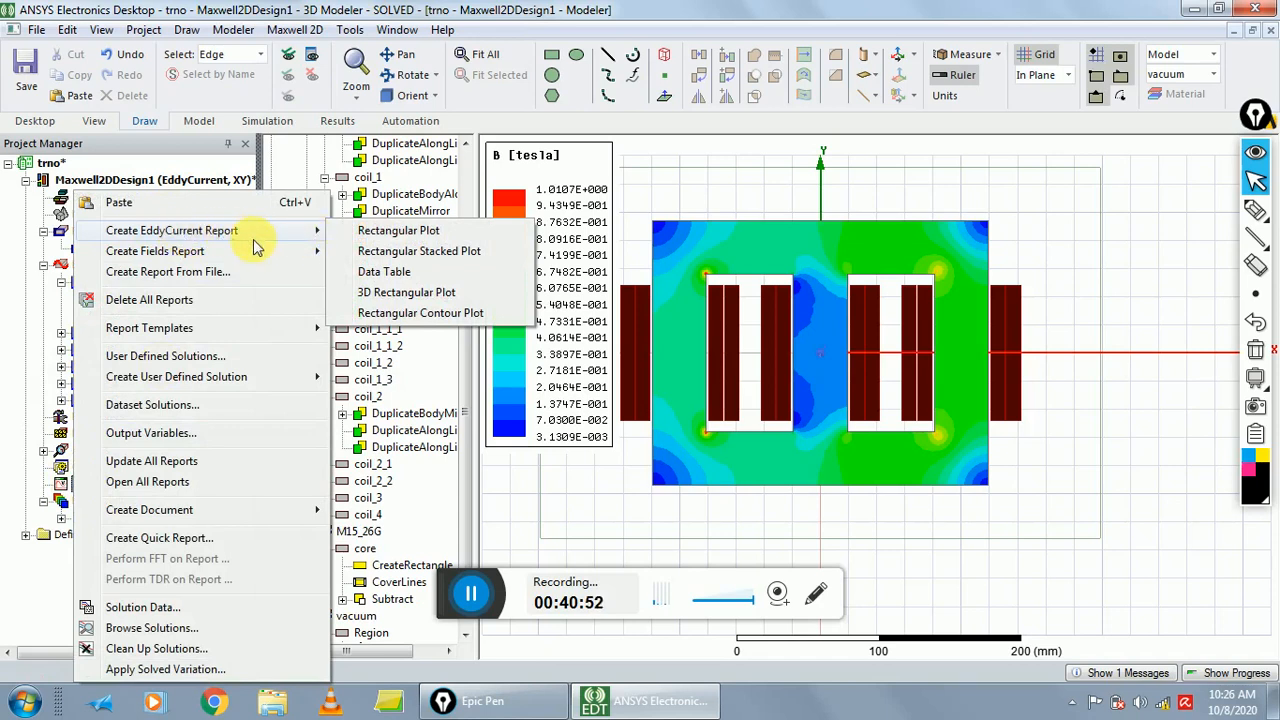
click(398, 233)
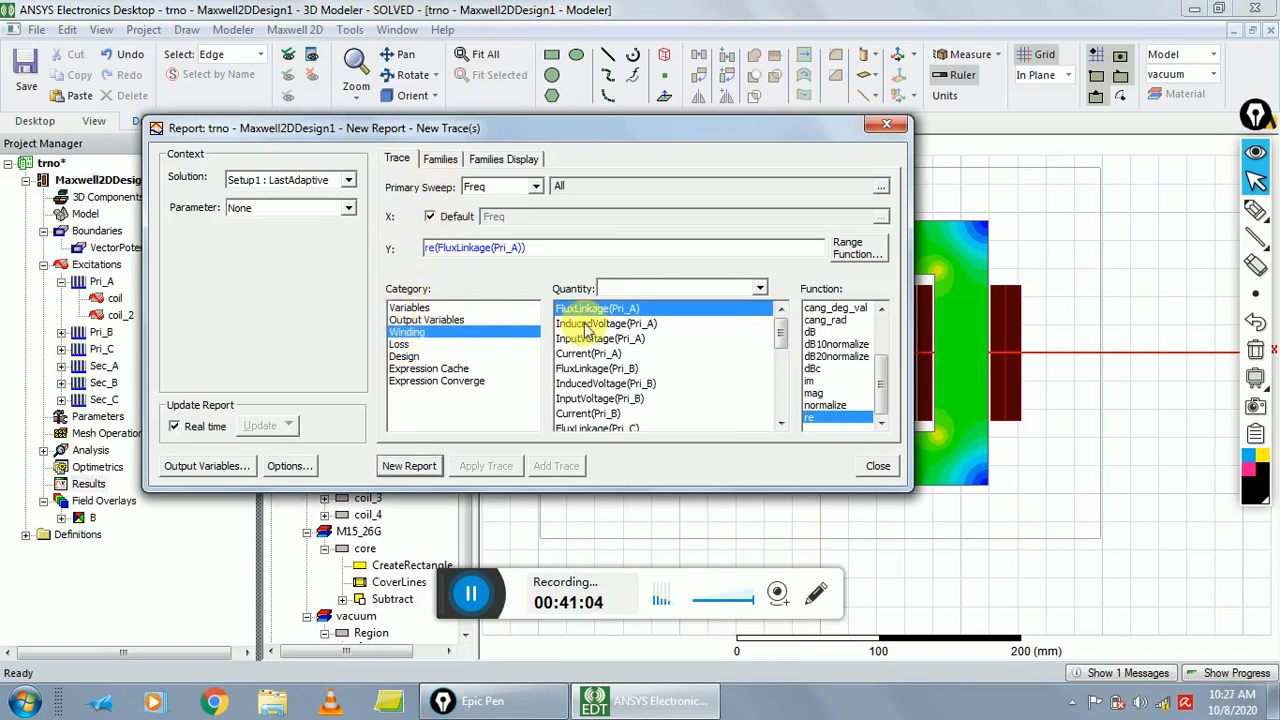
click(637, 388)
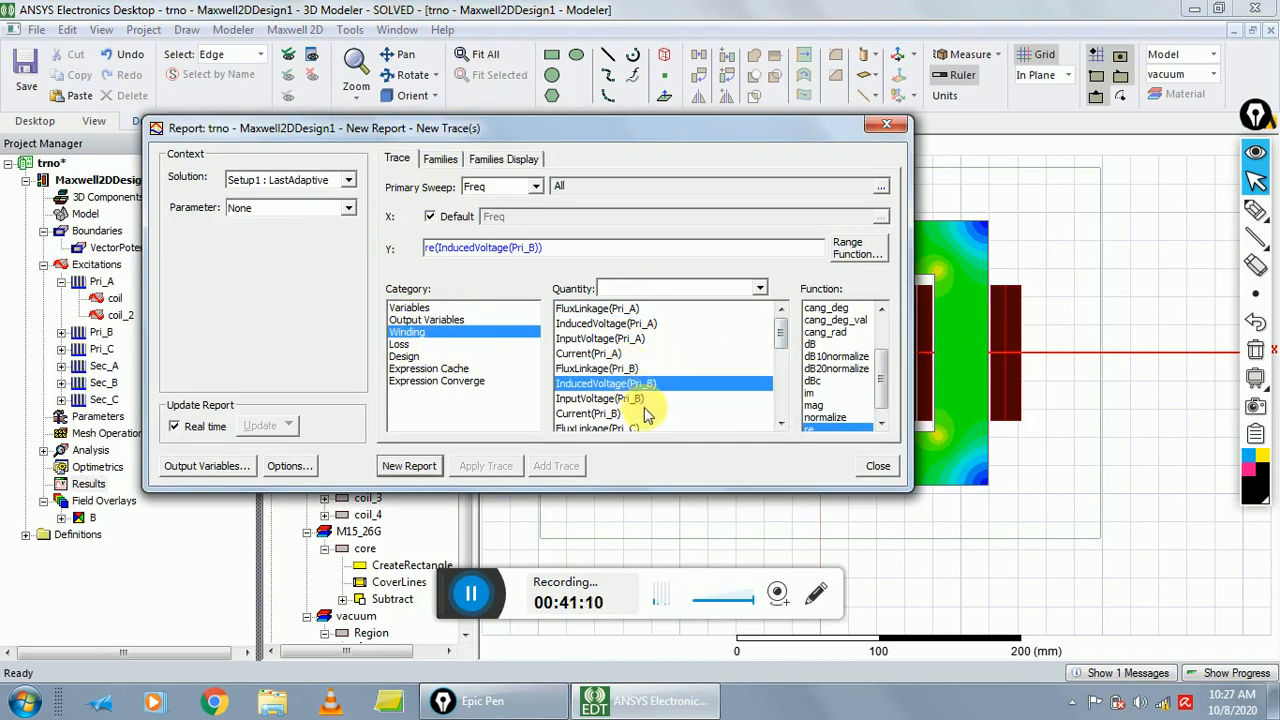
scroll(640, 390, down, 3)
scroll(648, 384, up, 3)
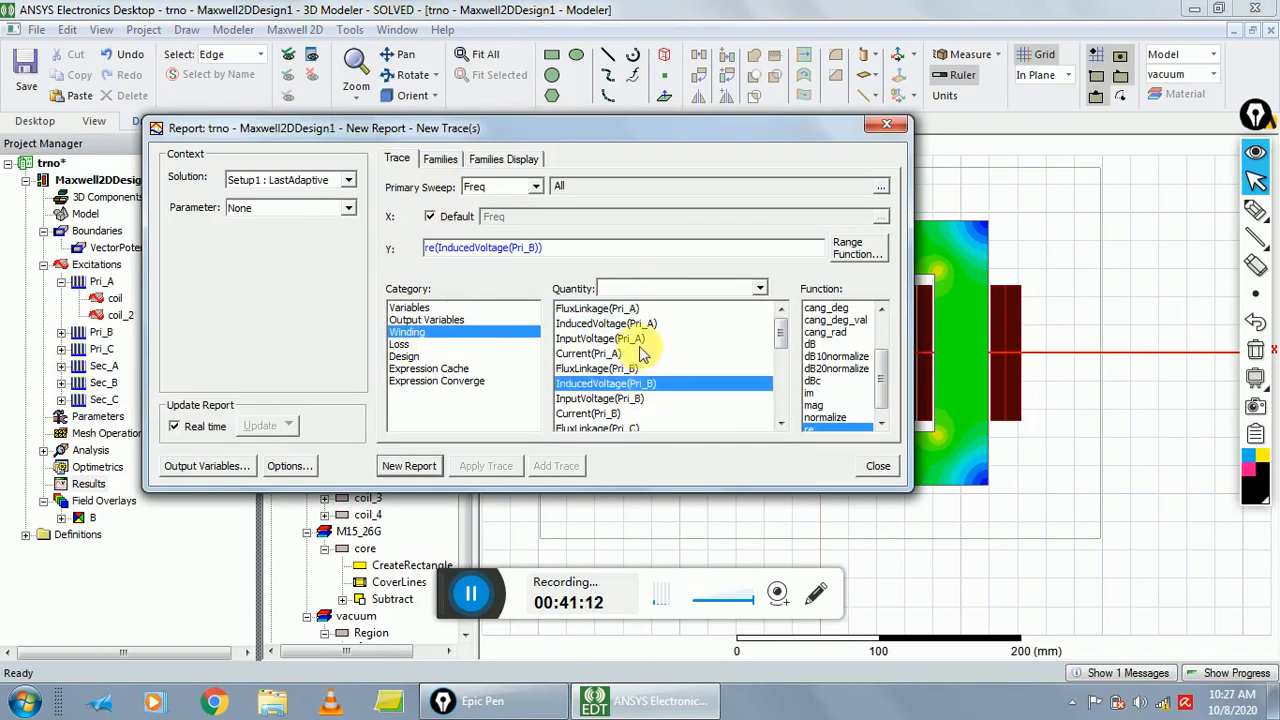
click(590, 325)
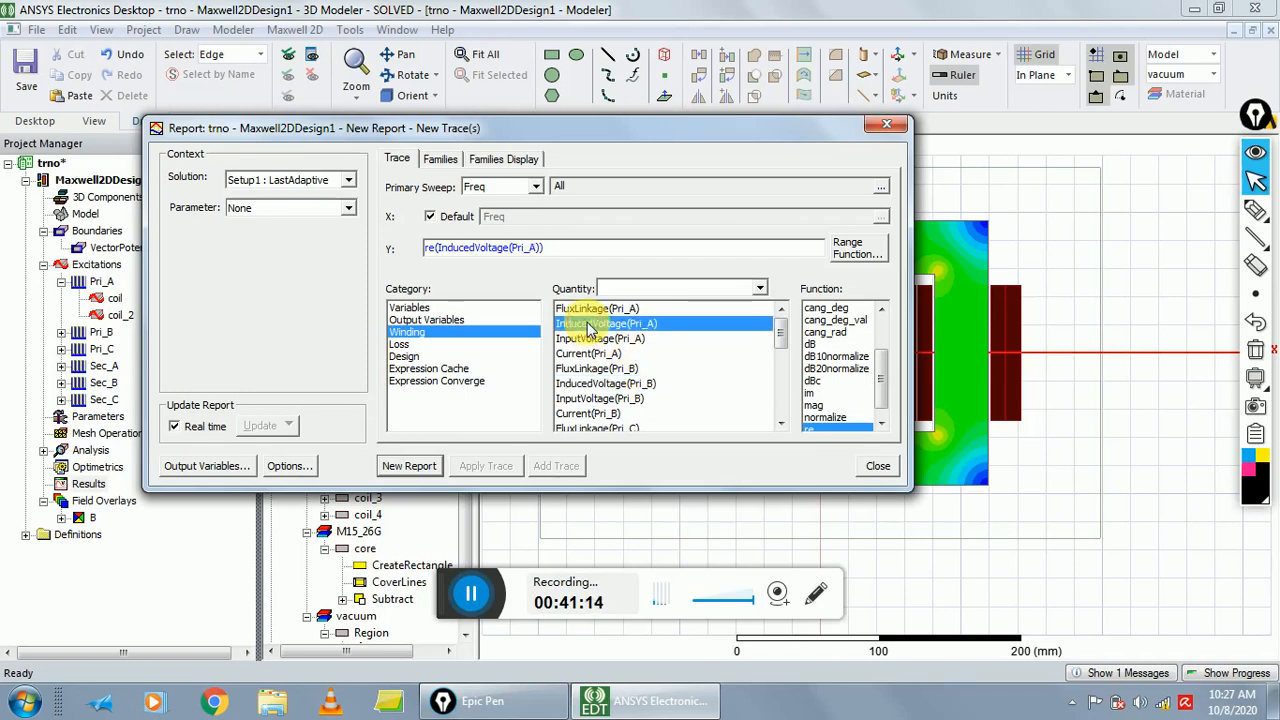
- Add the Sec_A winding's induced voltage to the selected quantities and create the report
scroll(720, 350, down, 1)
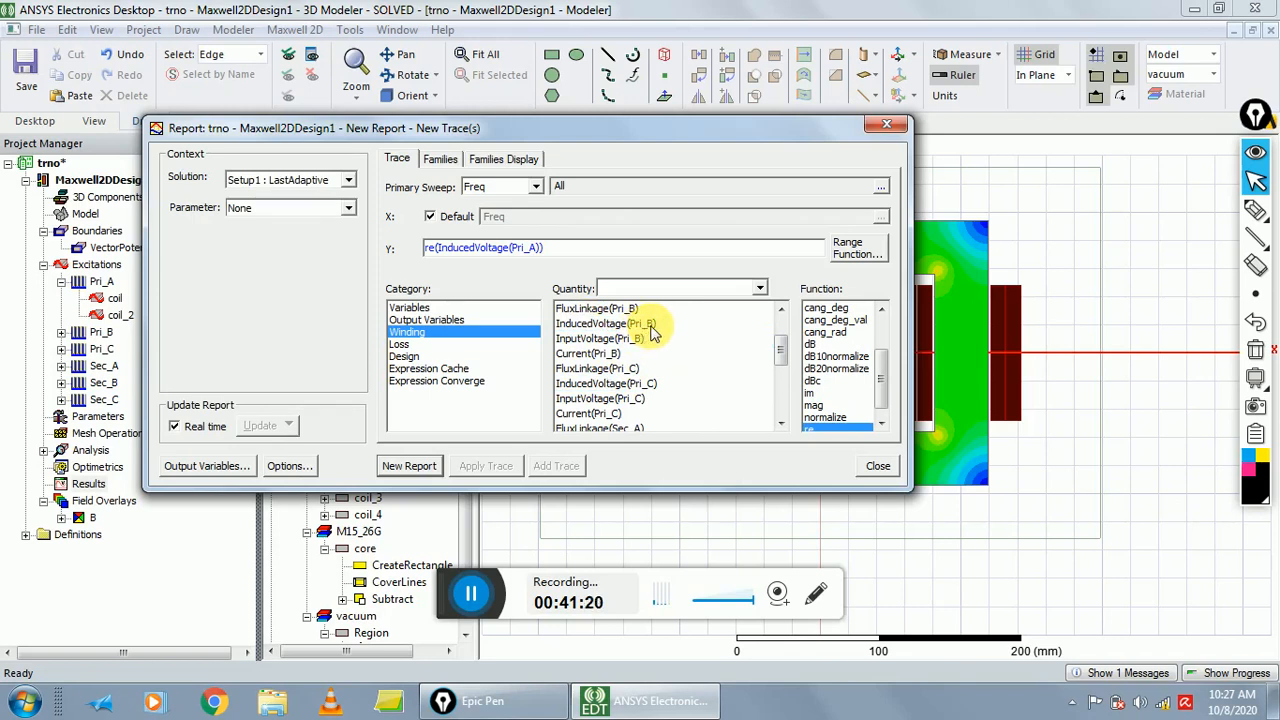
scroll(672, 363, down, 1)
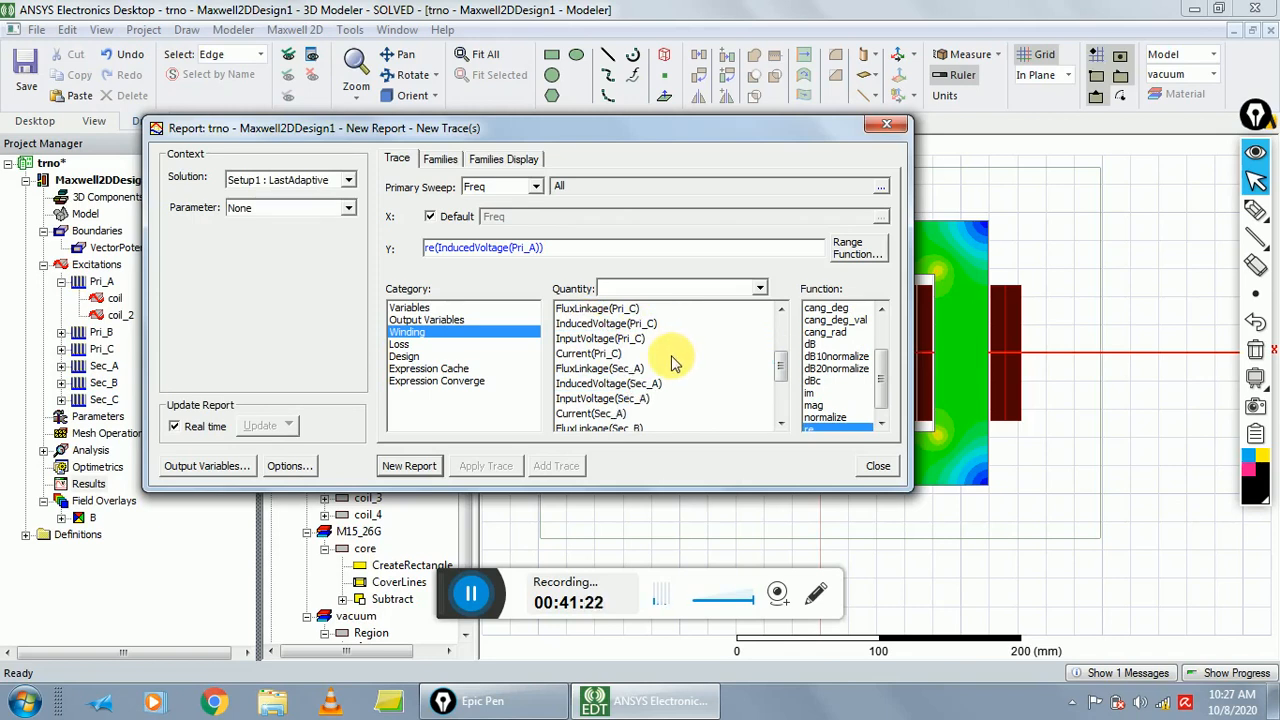
click(610, 383)
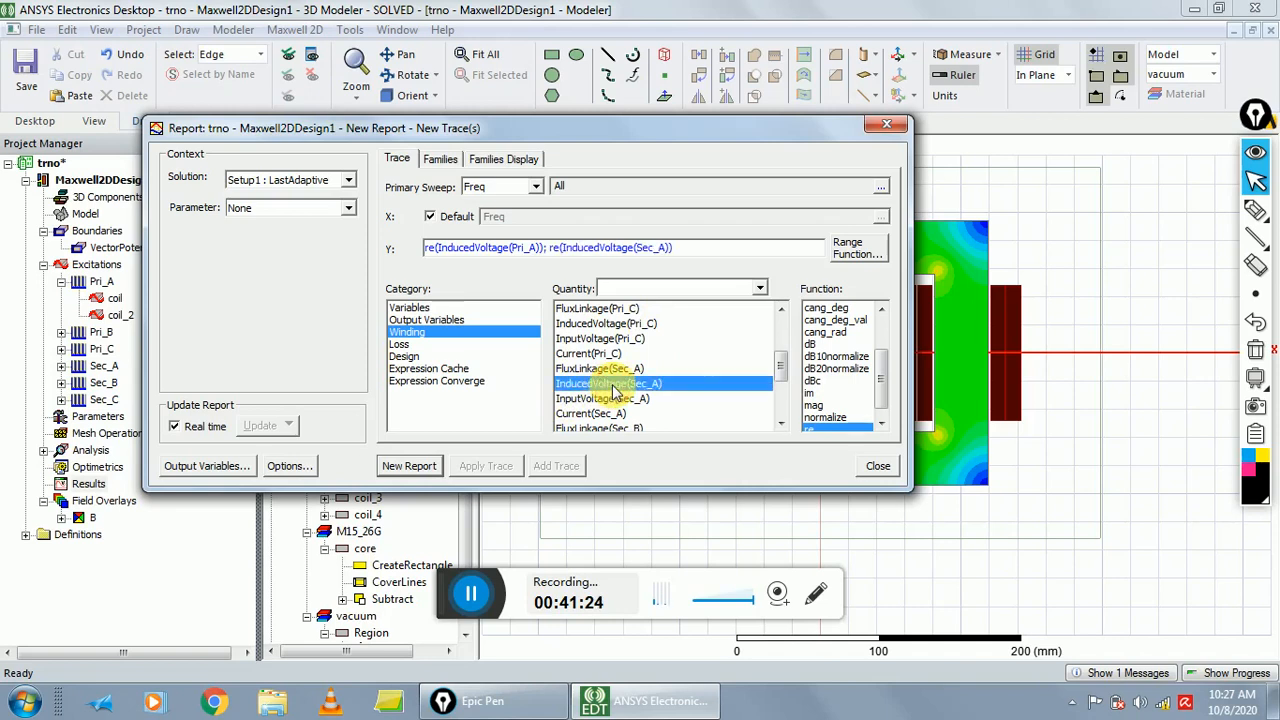
mouse_move(775, 366)
mouse_down()
mouse_move(774, 320)
mouse_move(783, 377)
mouse_up()
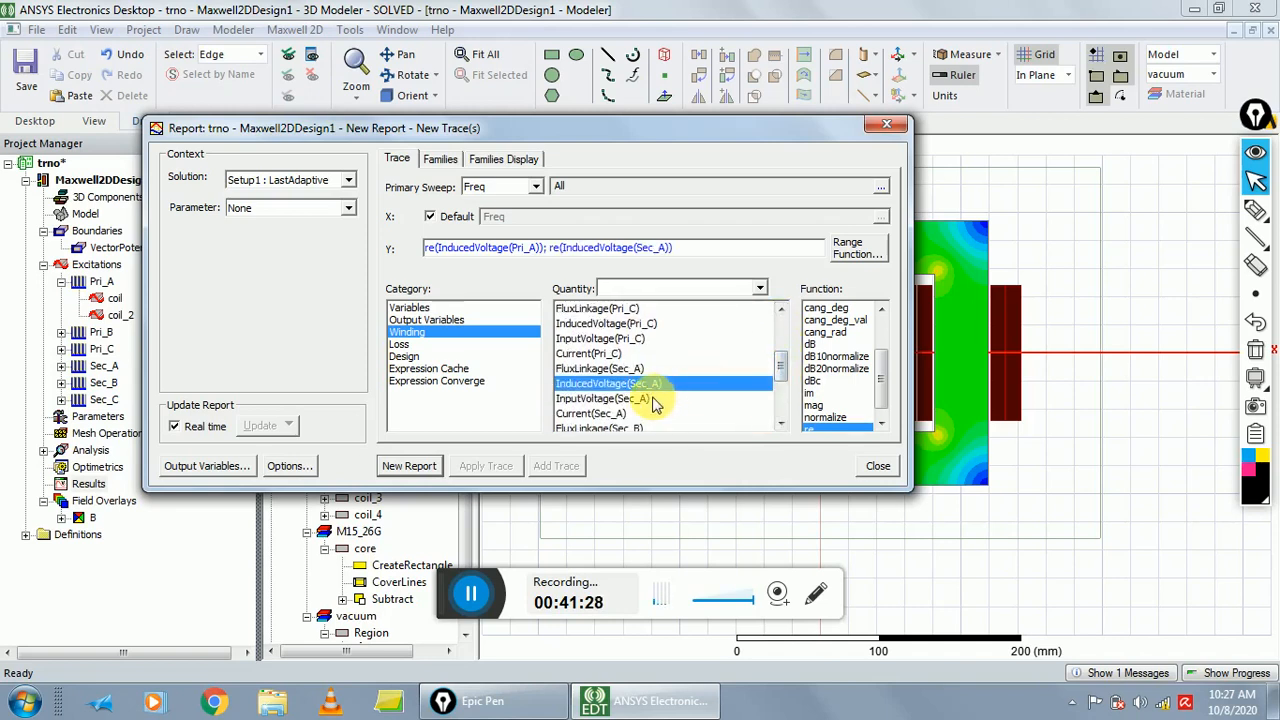
click(410, 466)
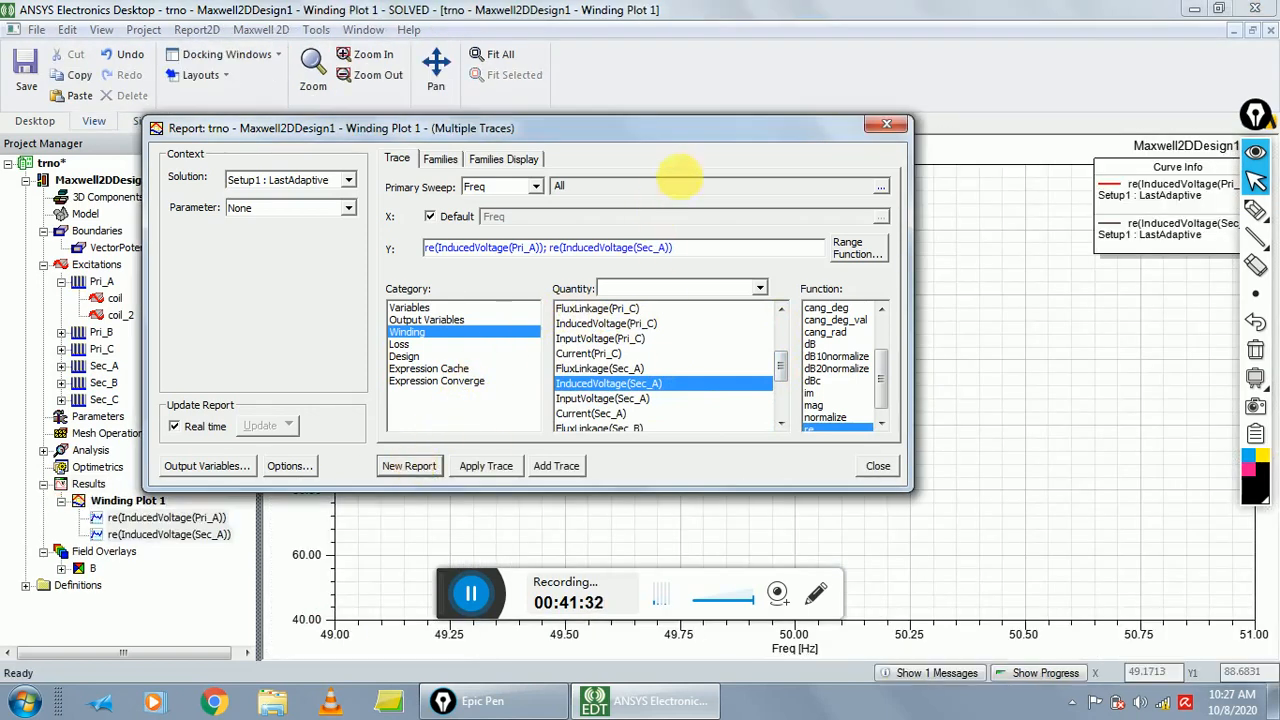
- Examine the induced-voltage points of Pri_A and Sec_A in the winding plot and close the report settings
drag(763, 131, 204, 214)
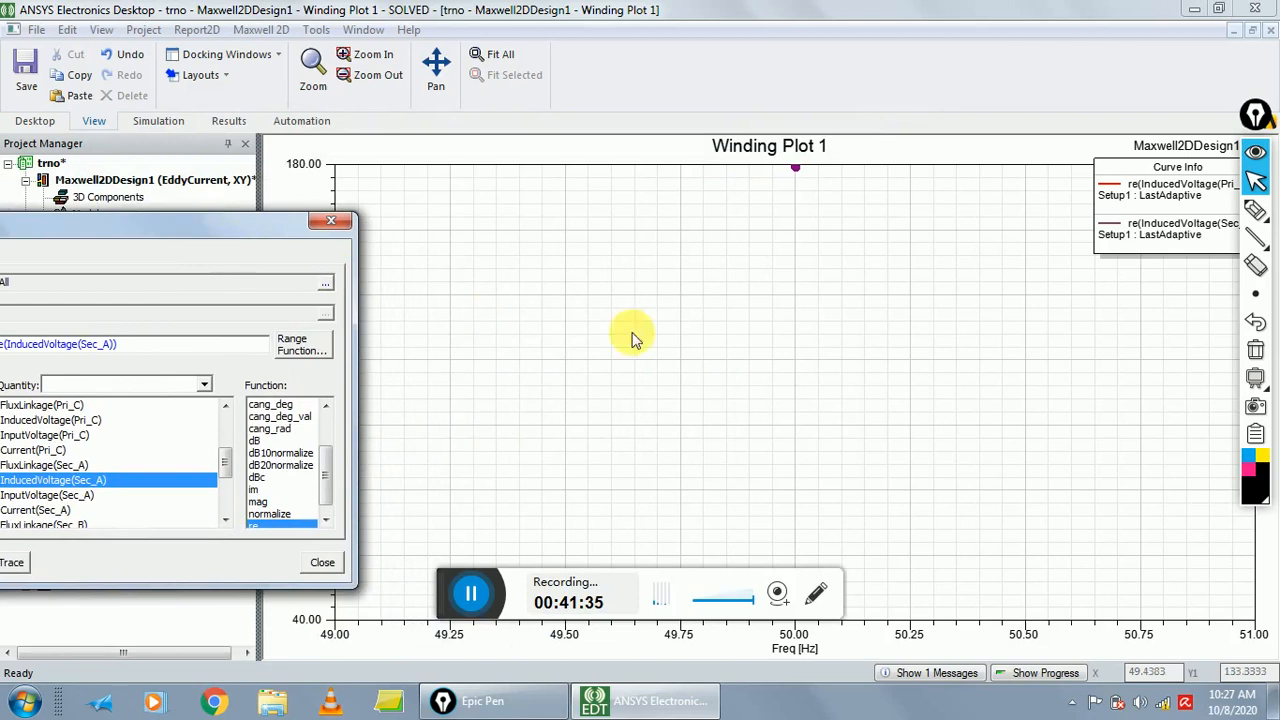
click(640, 588)
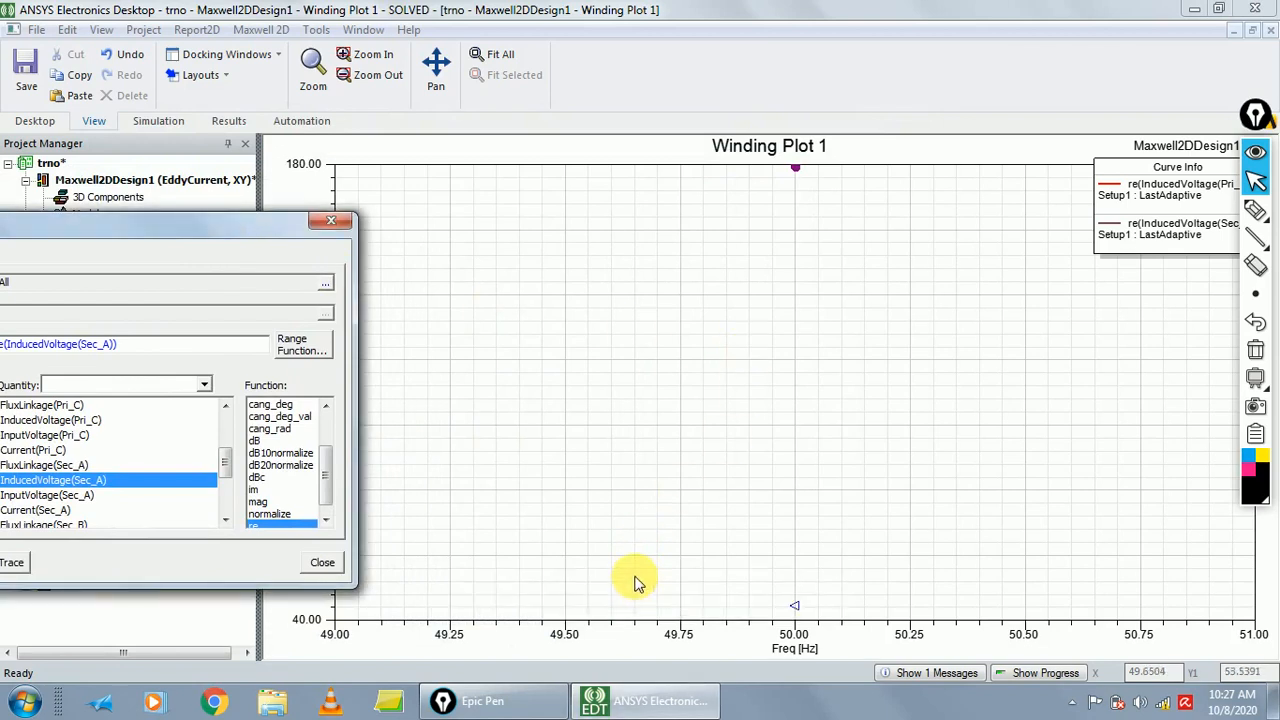
click(792, 490)
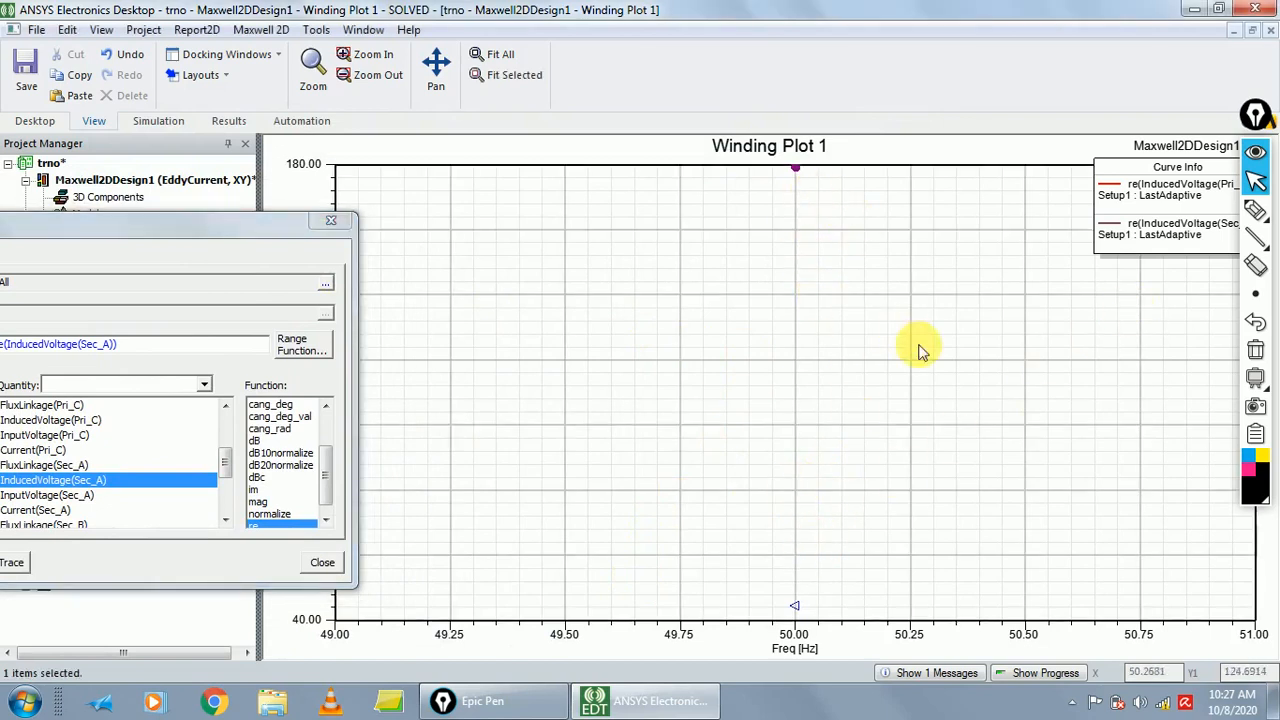
click(854, 386)
scroll(783, 376, down, 2)
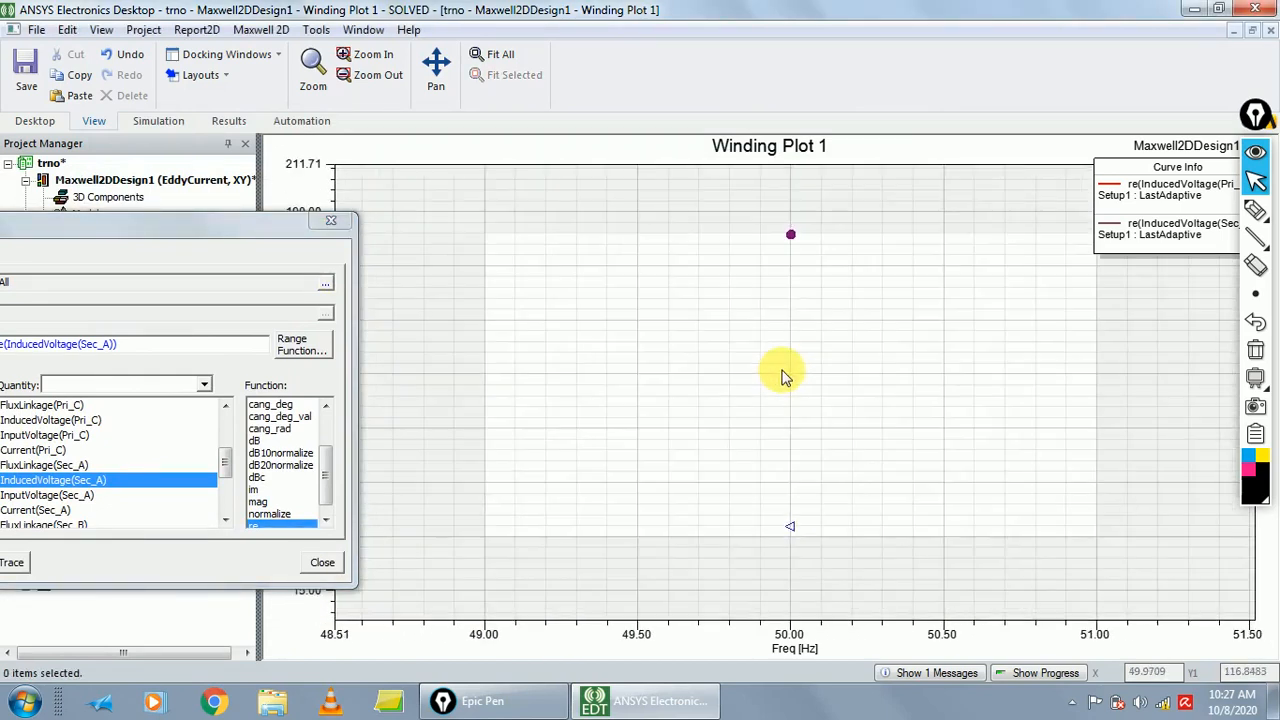
scroll(786, 370, down, 1)
scroll(851, 466, up, 1)
scroll(851, 466, up, 1)
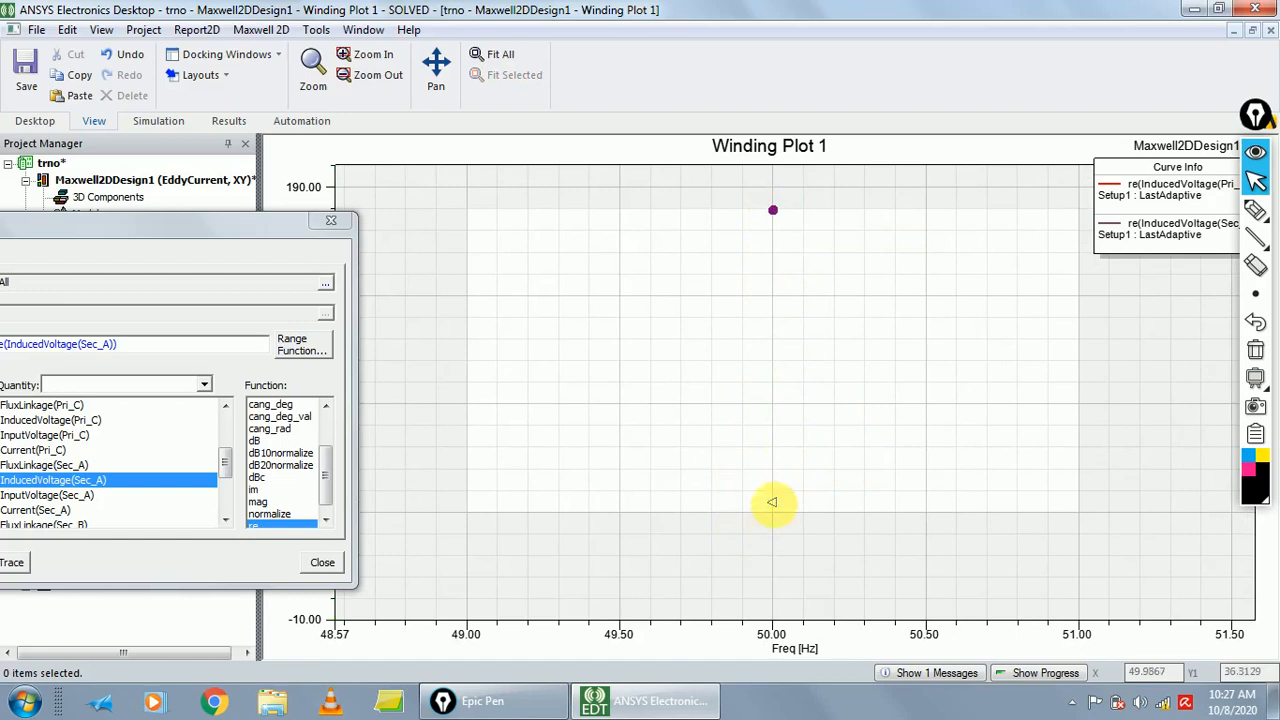
mouse_move(772, 211)
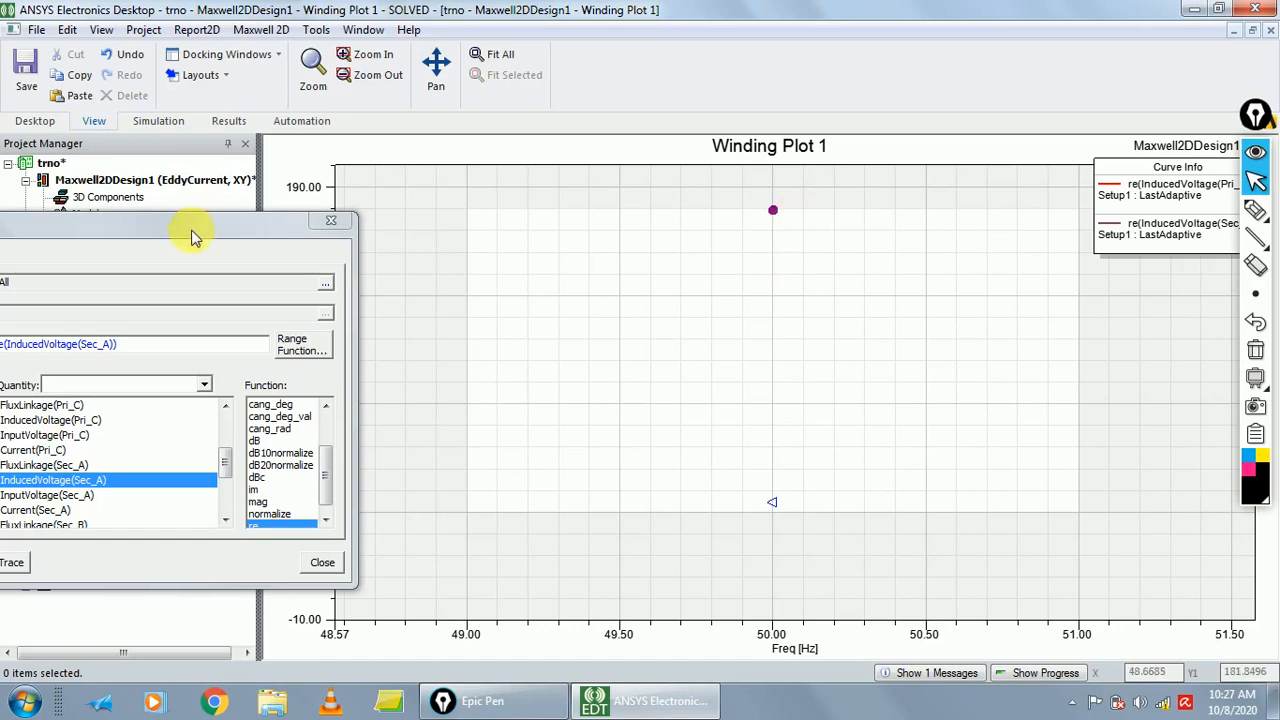
mouse_move(194, 233)
mouse_down()
mouse_move(512, 184)
mouse_move(337, 220)
mouse_move(241, 372)
mouse_move(211, 344)
mouse_up()
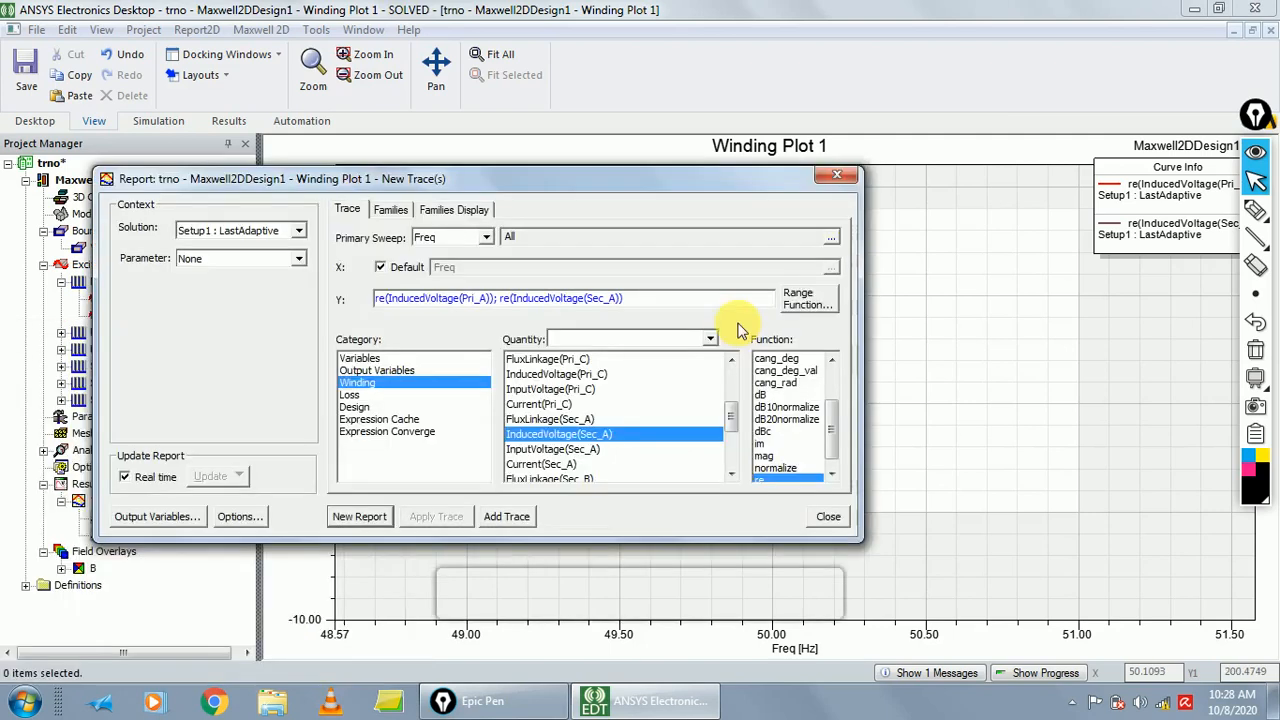
drag(657, 180, 780, 187)
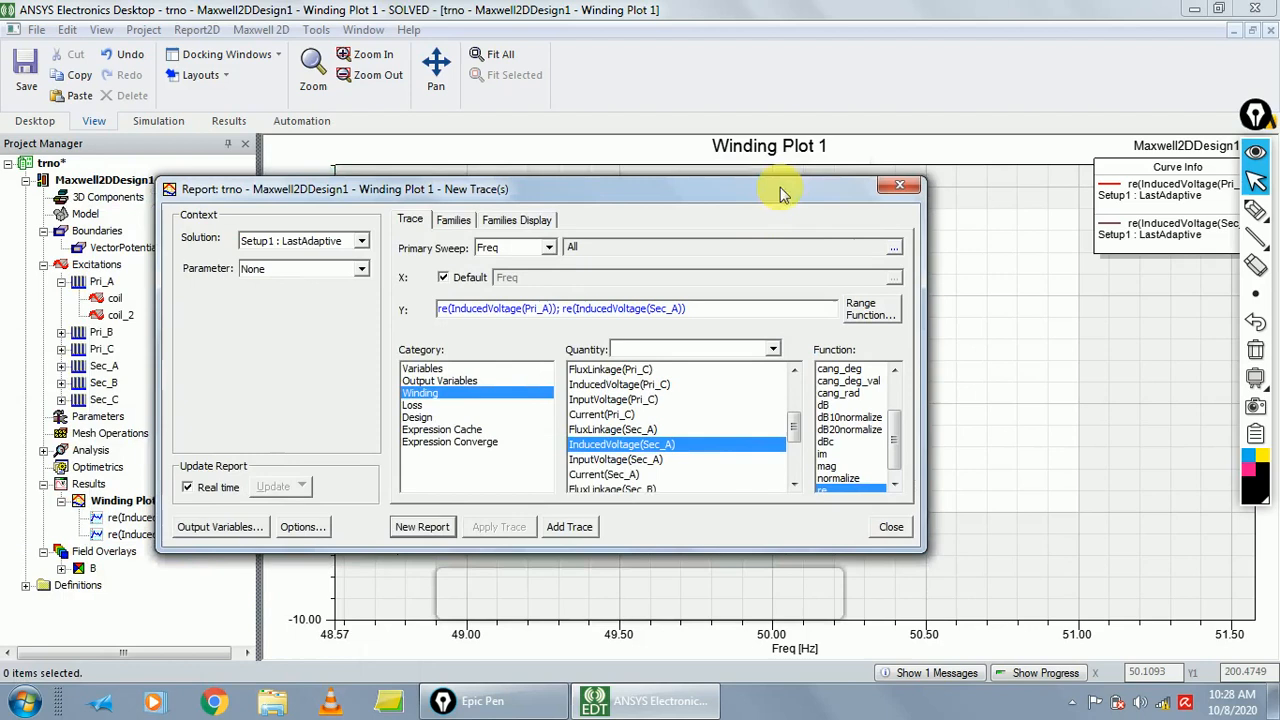
drag(663, 186, 723, 185)
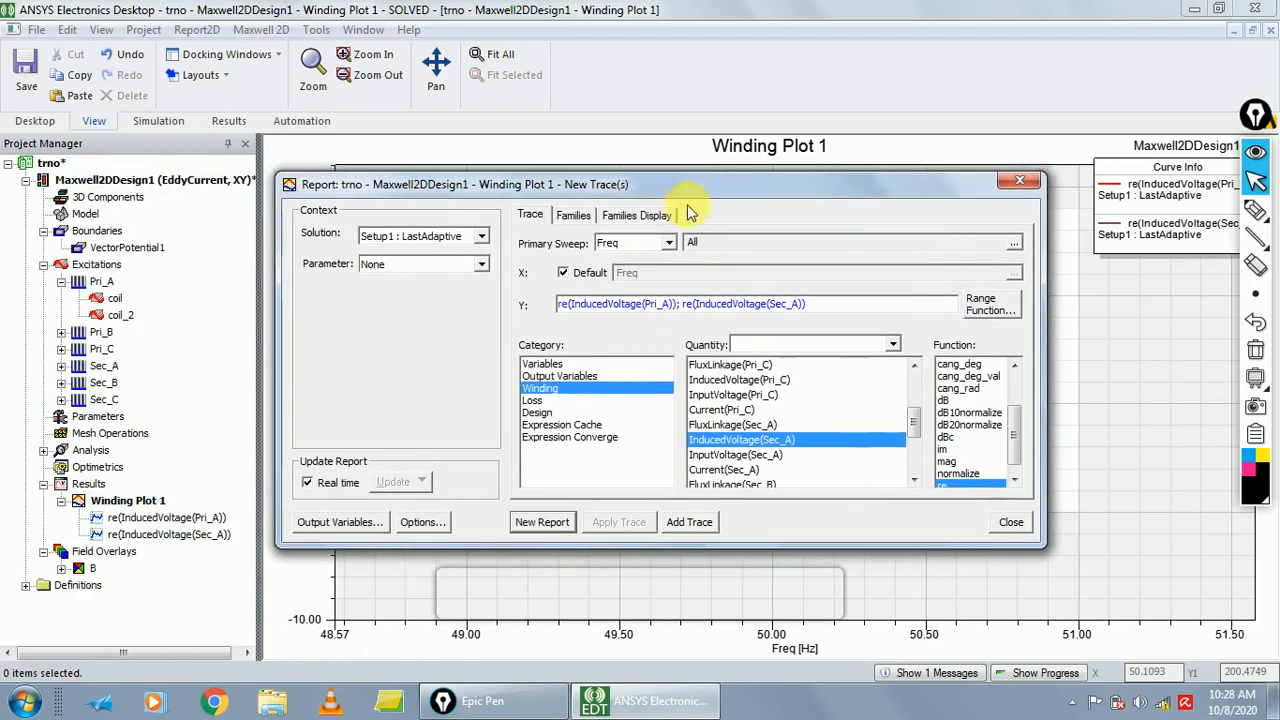
click(1031, 184)
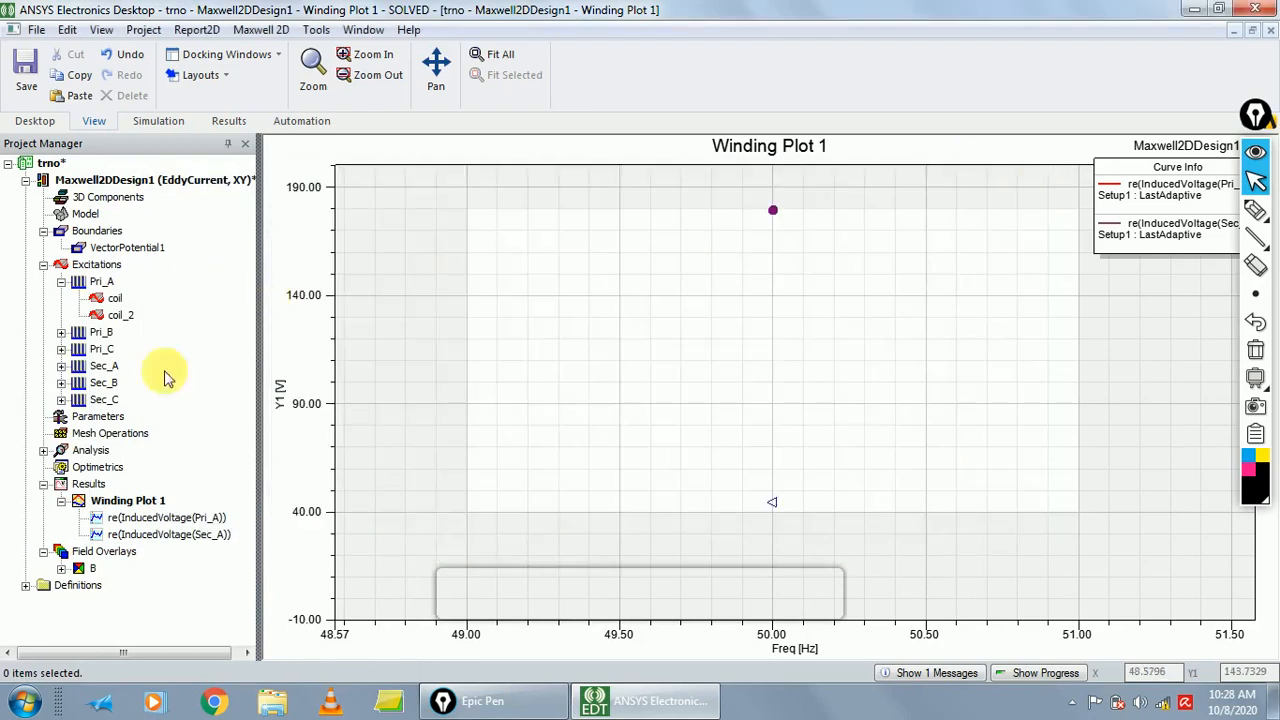
- Create a second rectangular eddy-current report plotting the real part of the Pri_A winding's current
click(286, 31)
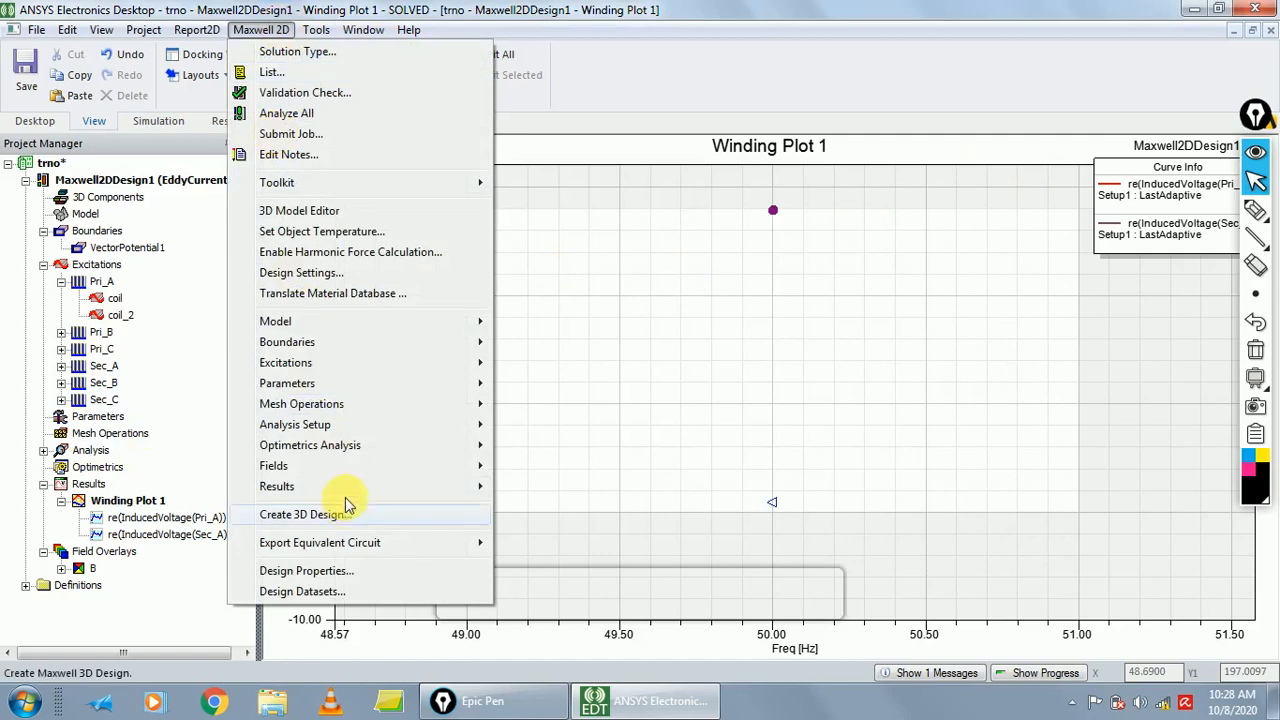
mouse_move(362, 490)
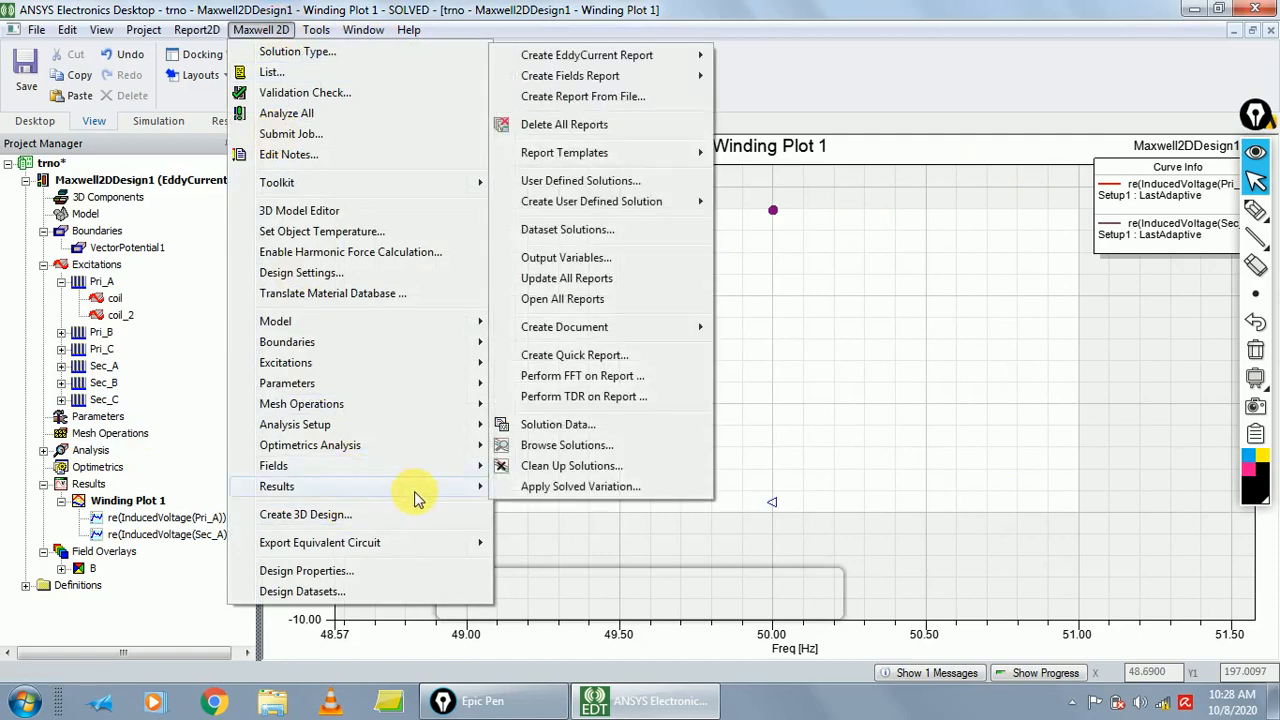
mouse_move(600, 55)
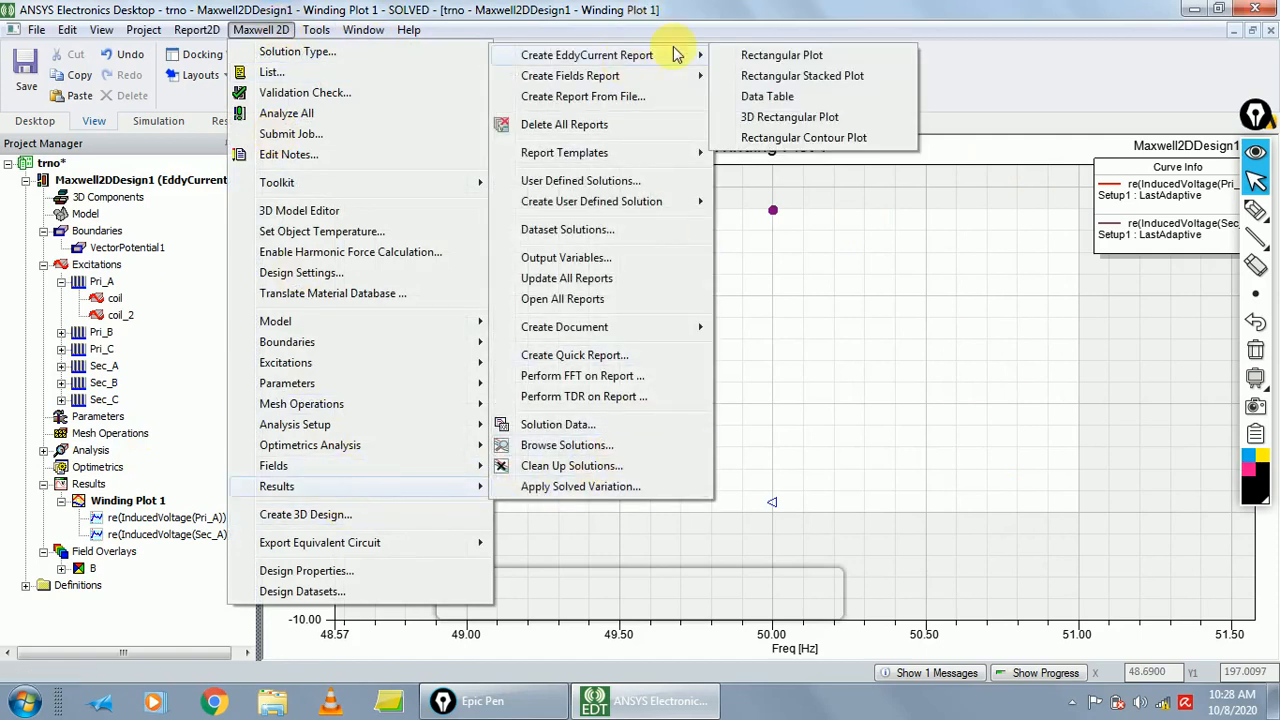
click(818, 57)
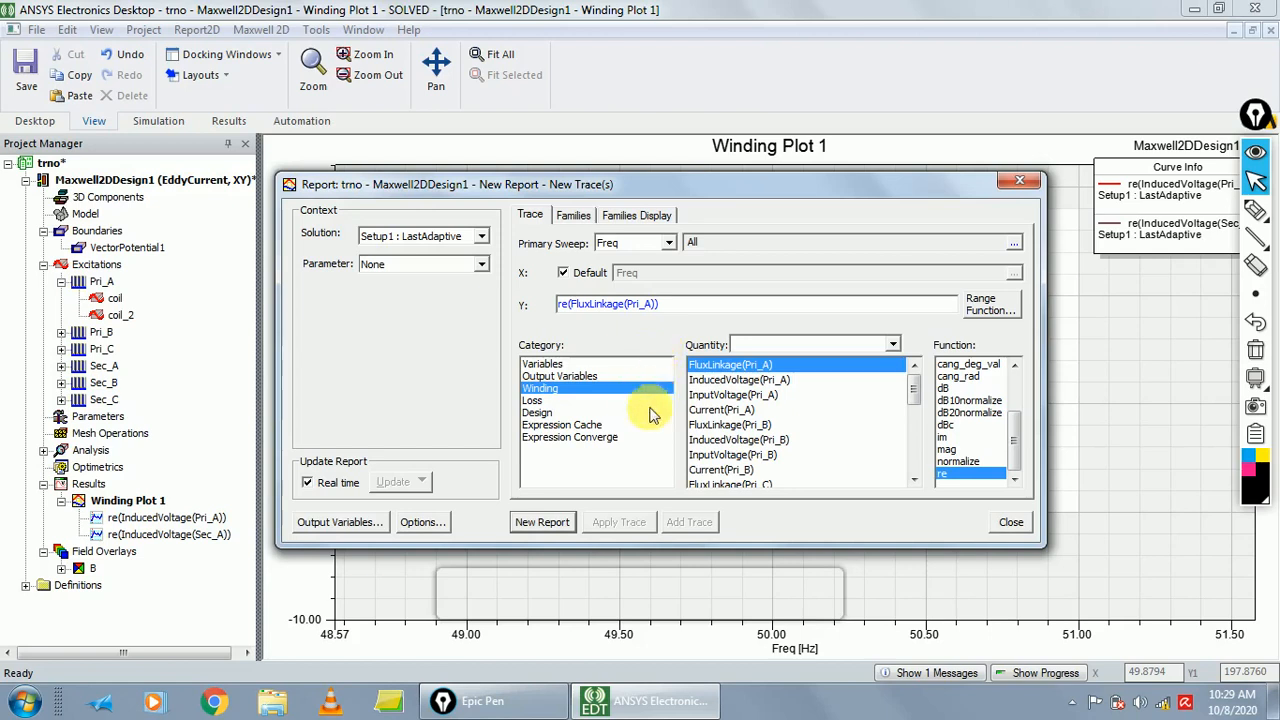
click(760, 413)
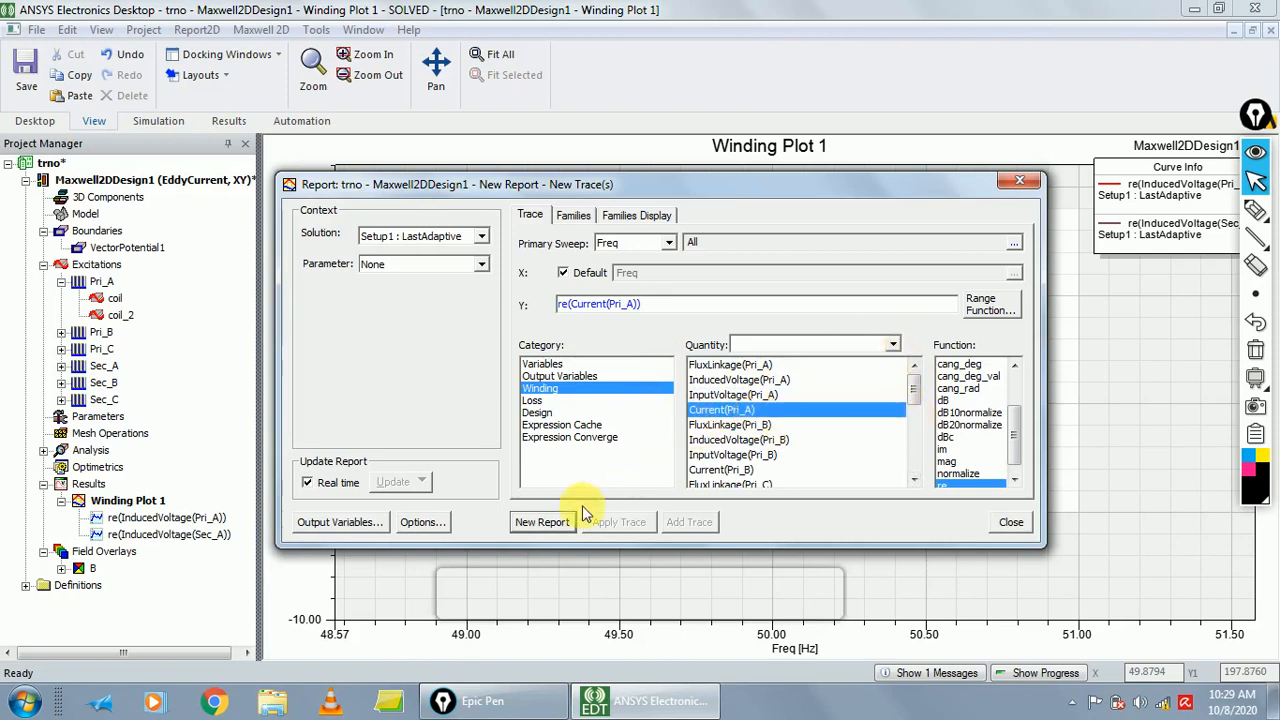
click(543, 522)
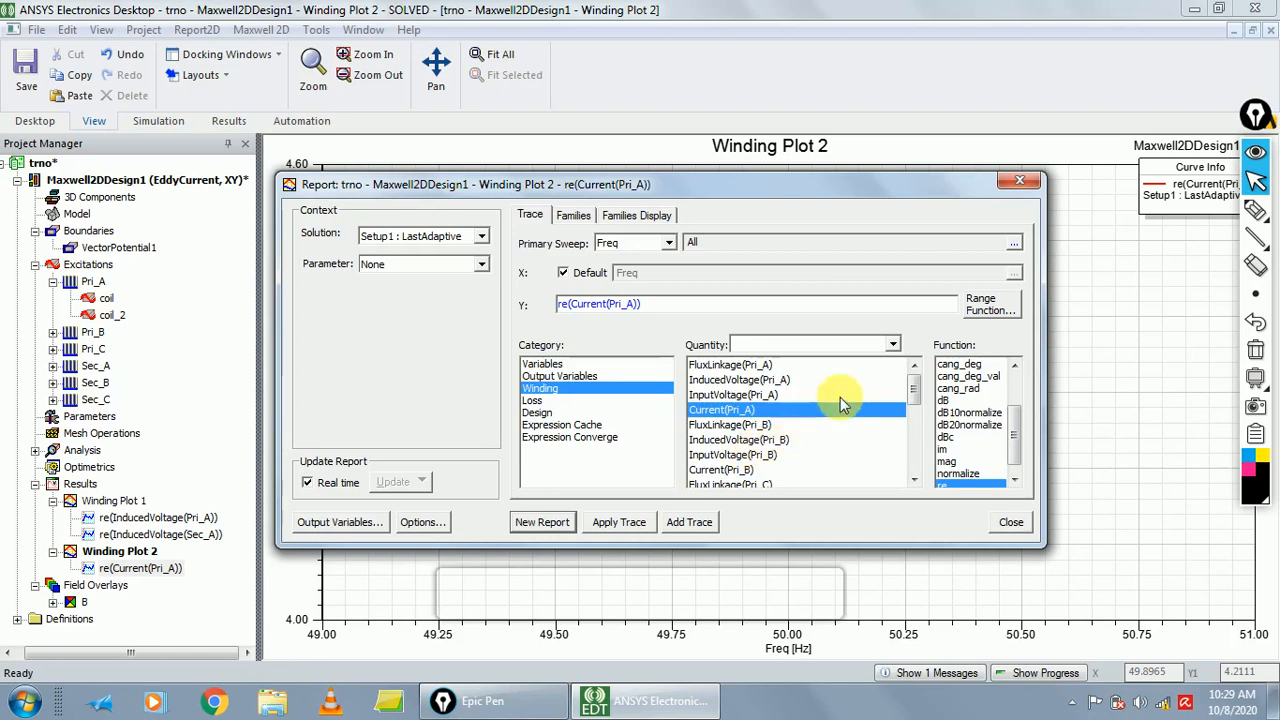
click(1020, 186)
- Modify the current report by adding a trace for the imaginary part of the Pri_A current
right_click(845, 300)
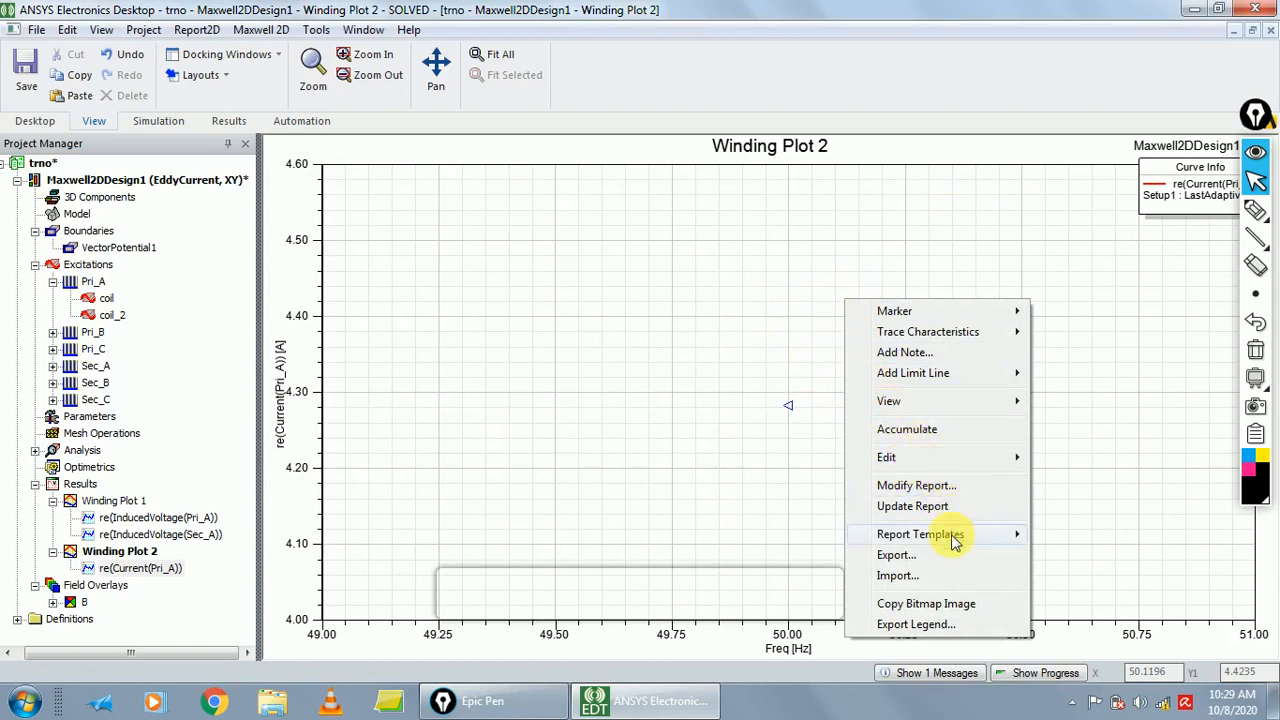
click(938, 486)
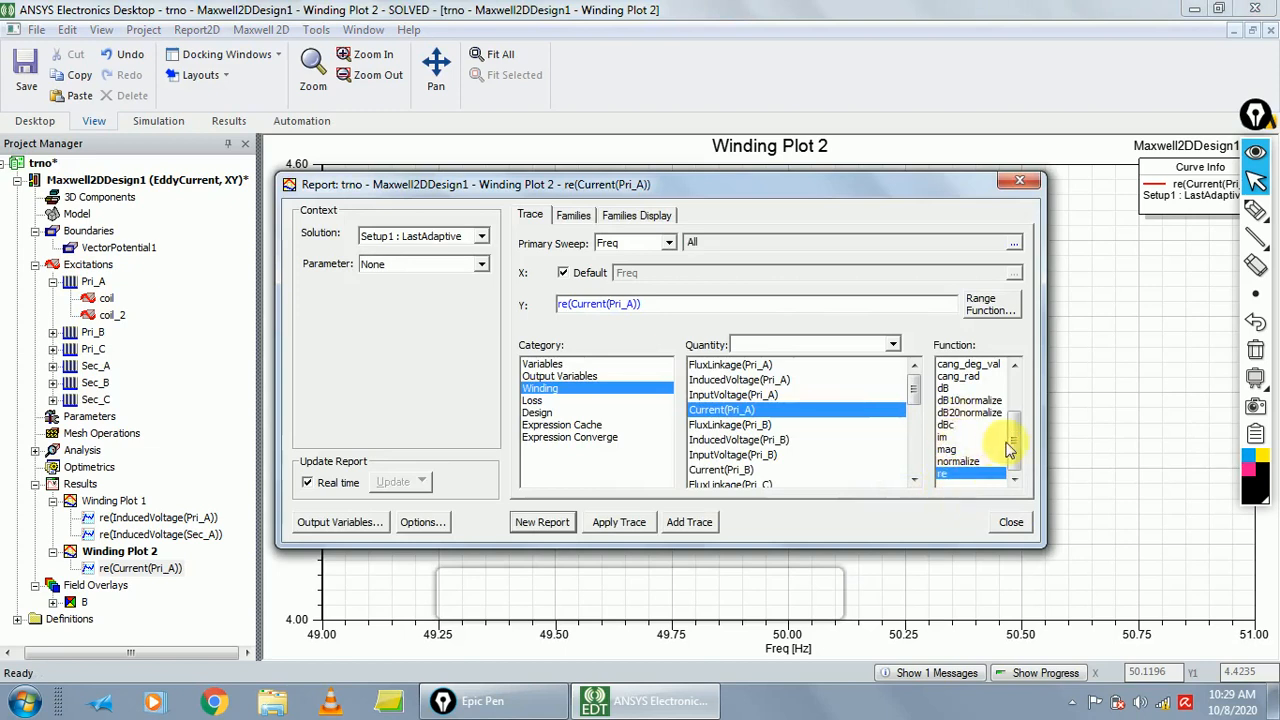
click(943, 437)
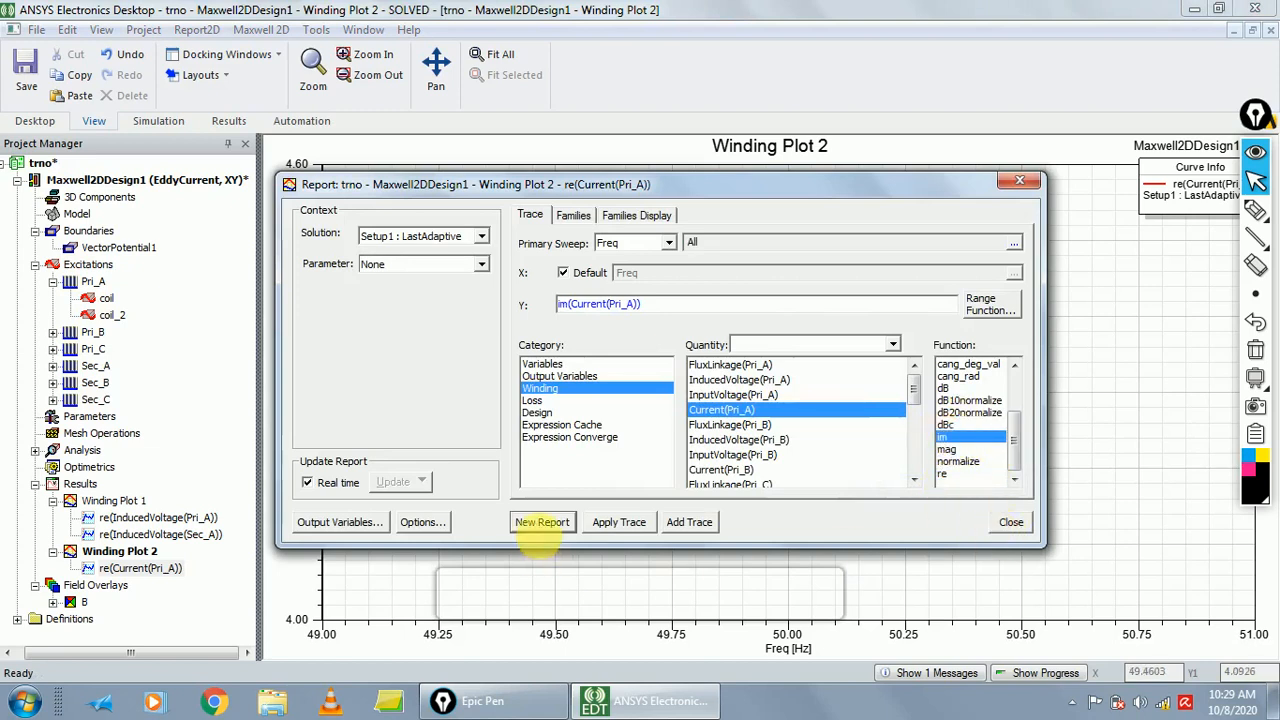
click(709, 530)
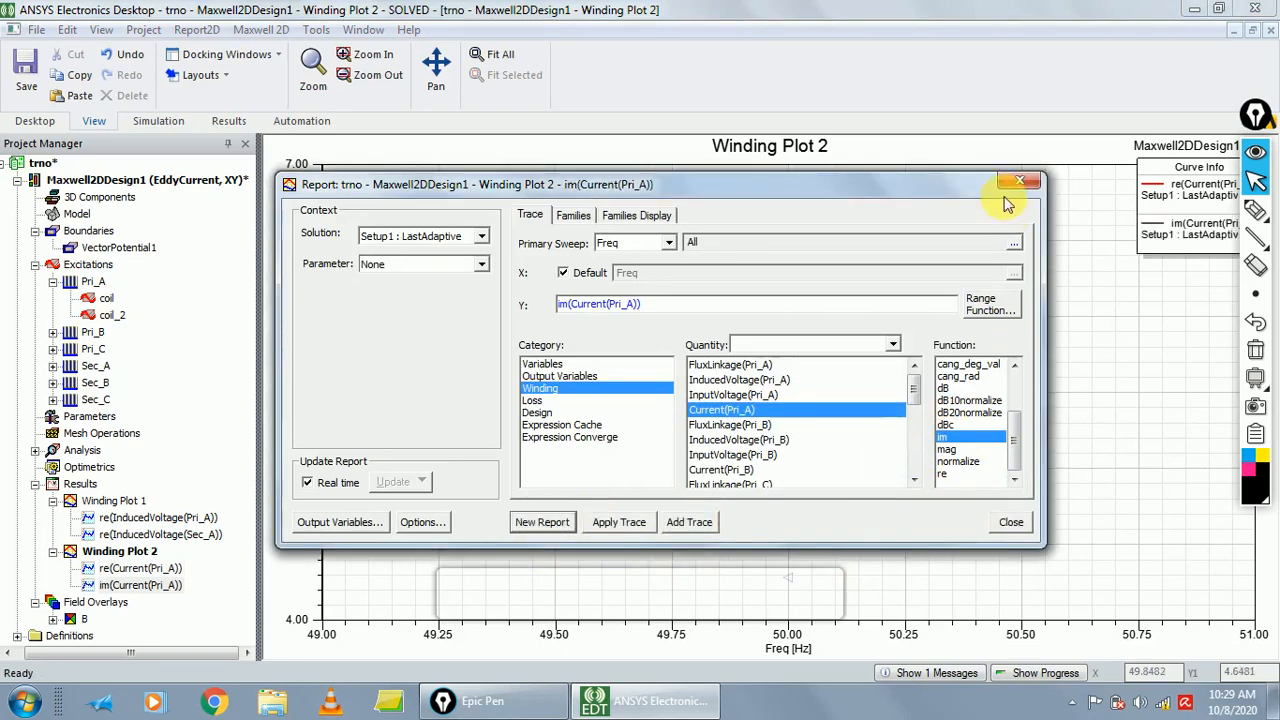
- Uncover the current plot to examine the real and imaginary points of the Pri_A current
drag(994, 190, 402, 305)
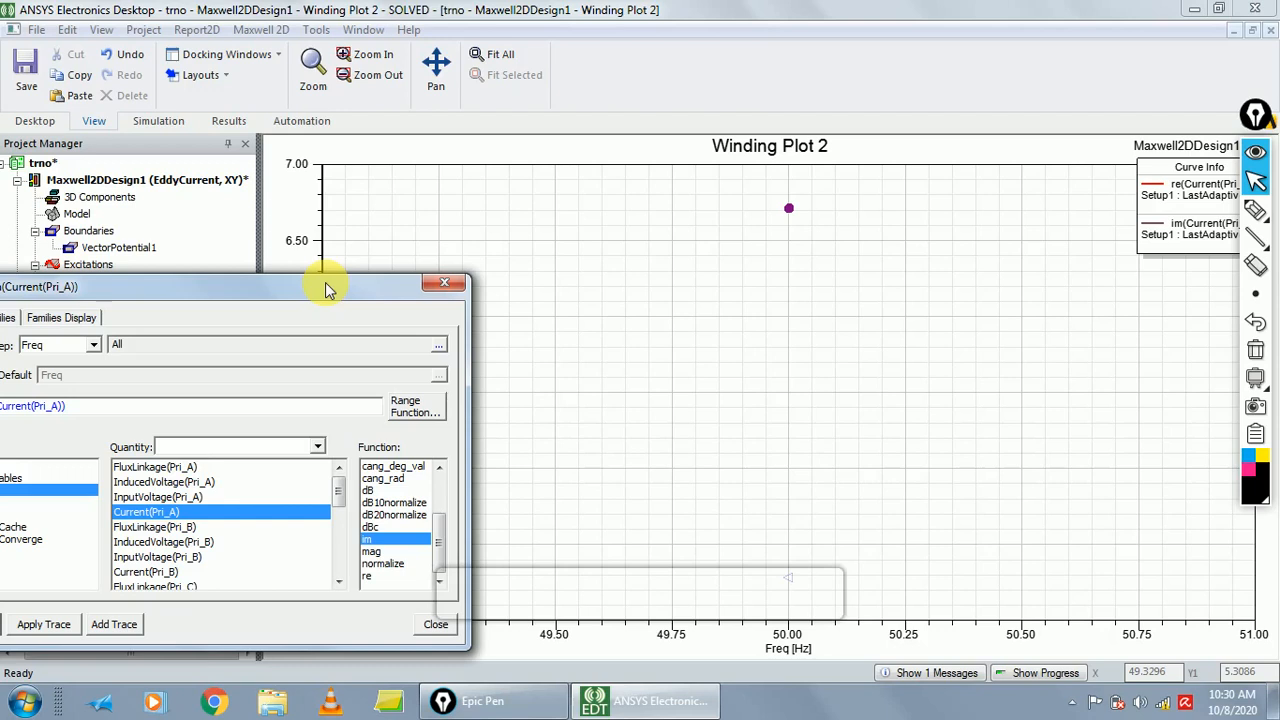
drag(235, 286, 727, 232)
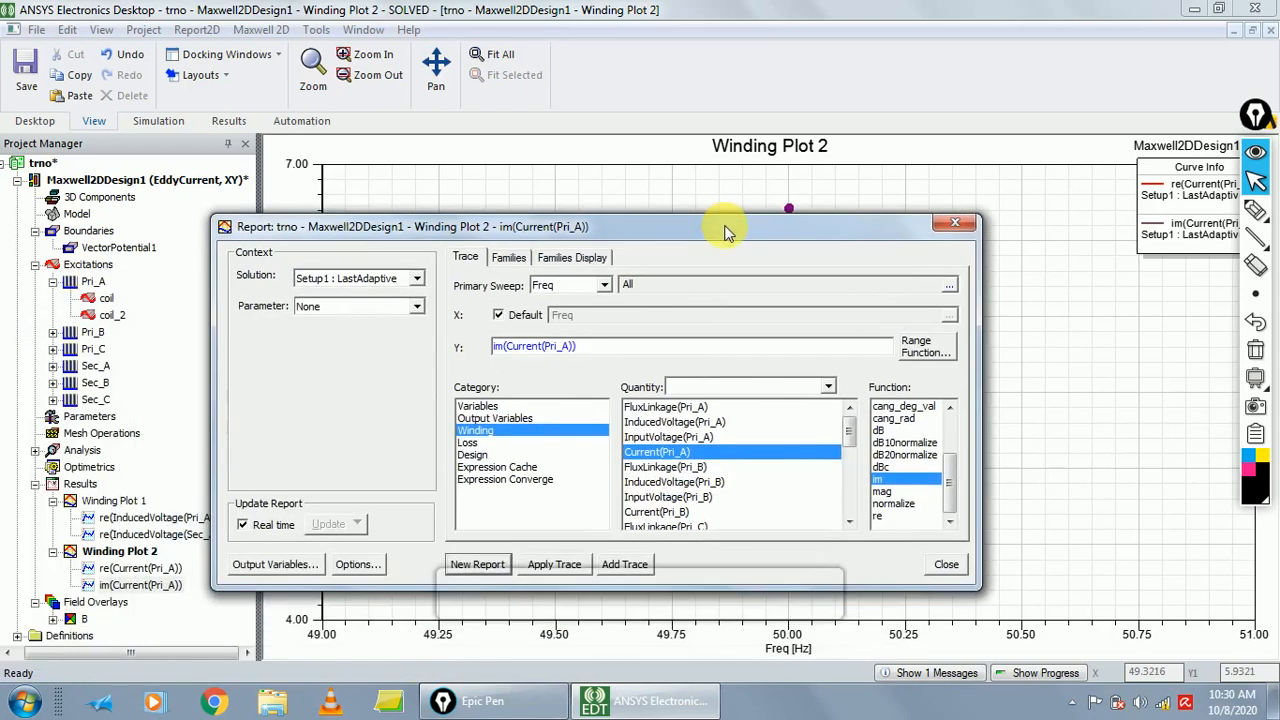
drag(716, 239, 742, 202)
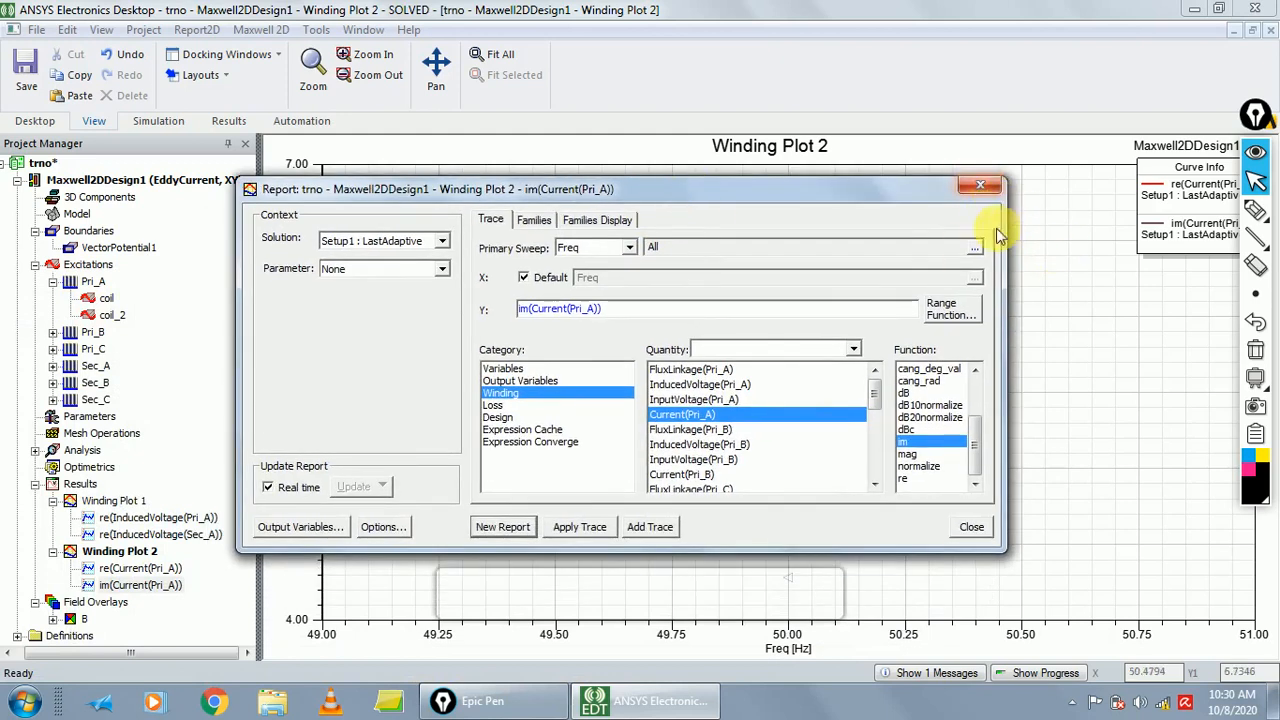
- Close the report settings and the Winding Plot 1 window, and enlarge the modeler view showing the flux density overlay
click(980, 188)
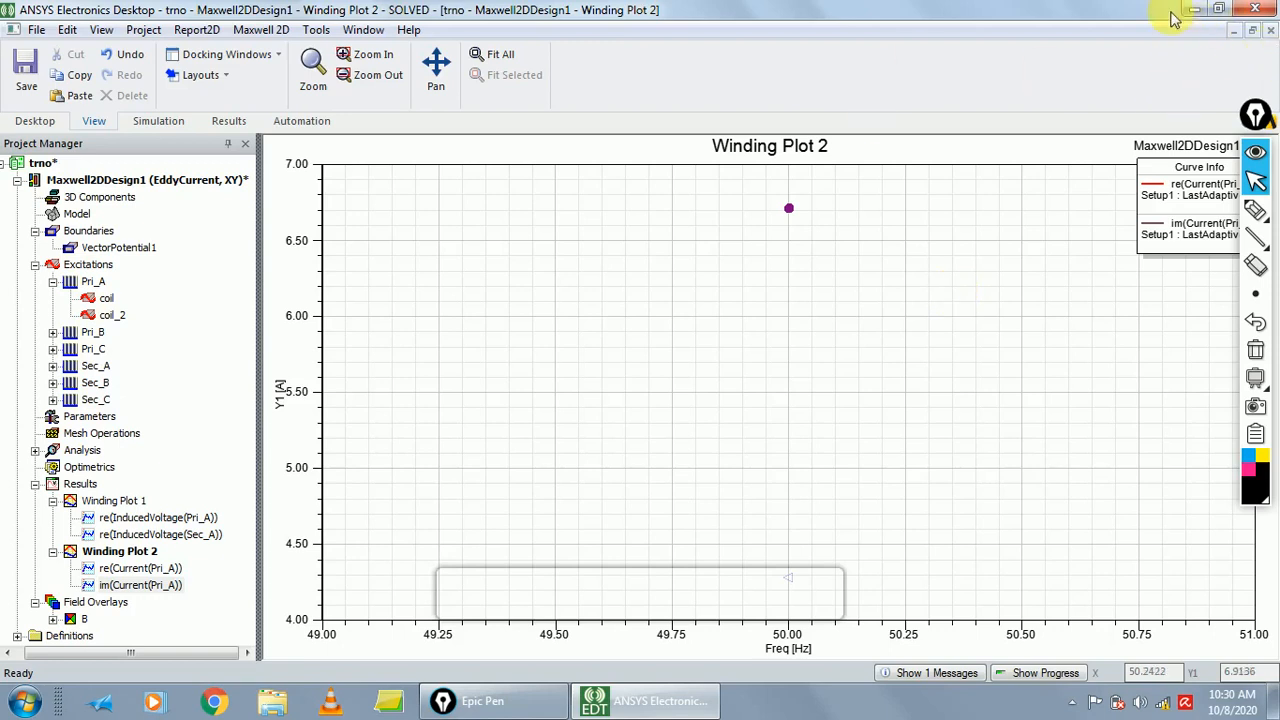
click(1234, 31)
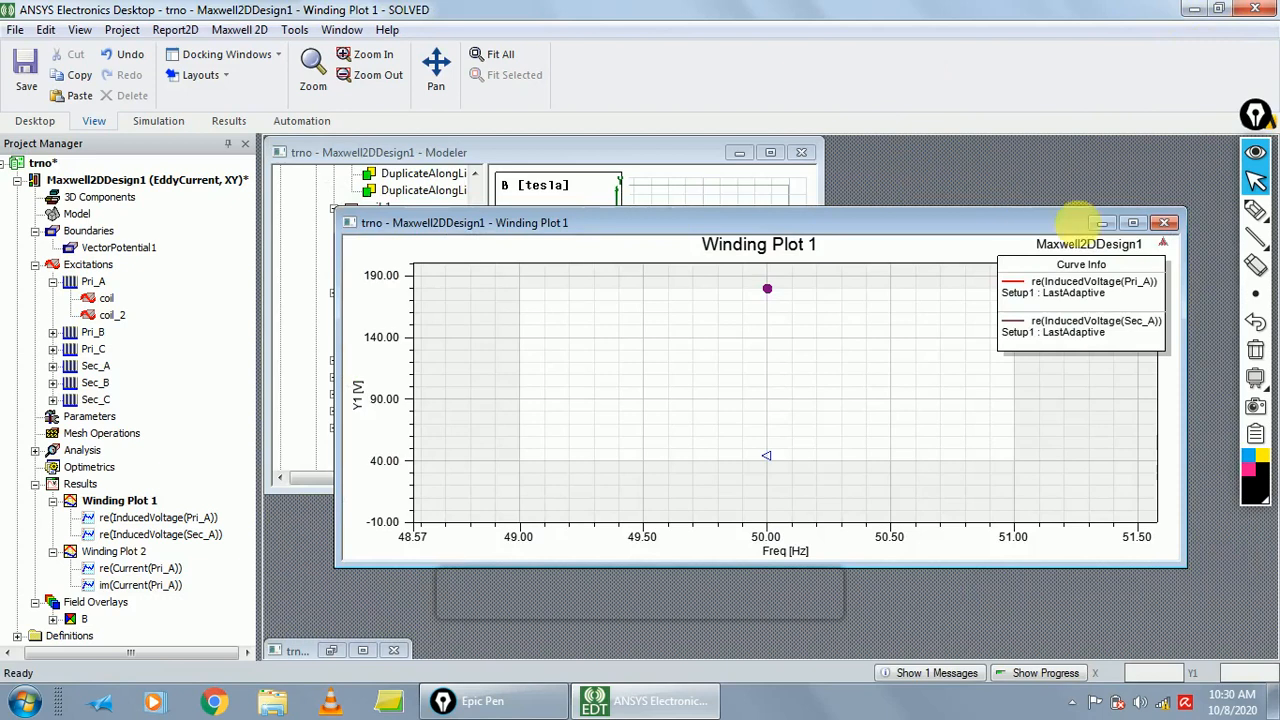
click(1163, 222)
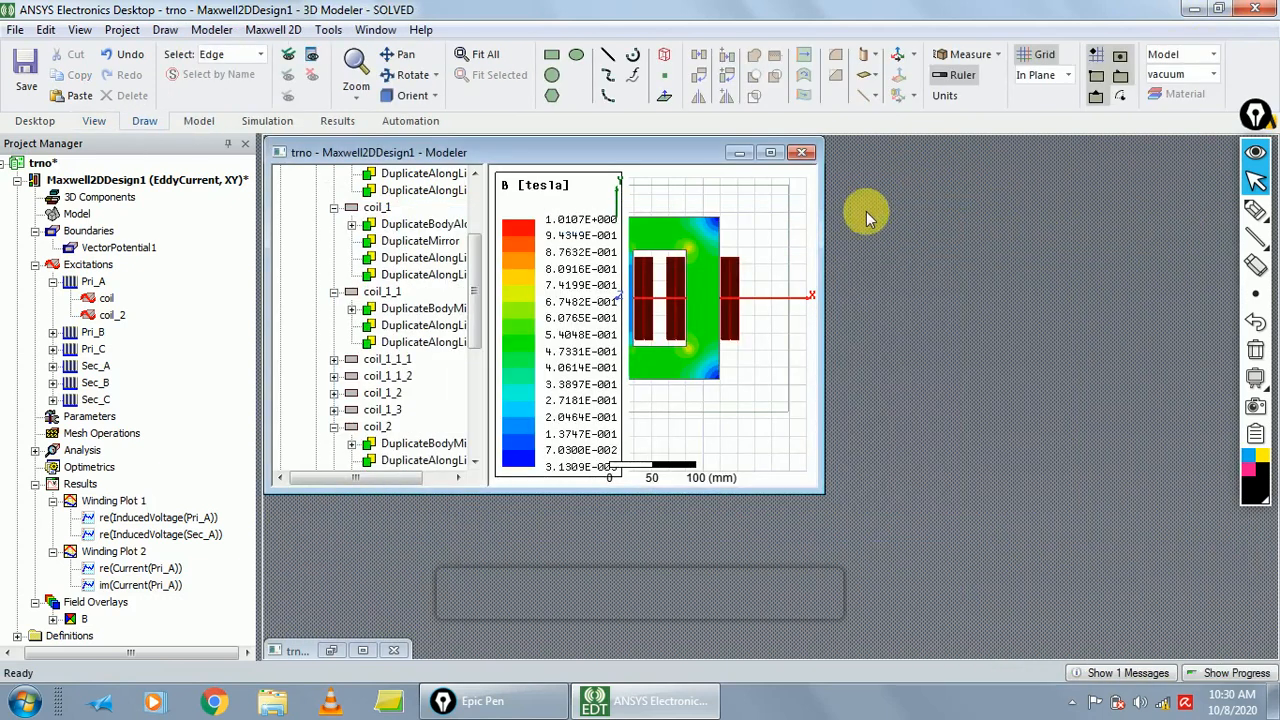
click(772, 153)
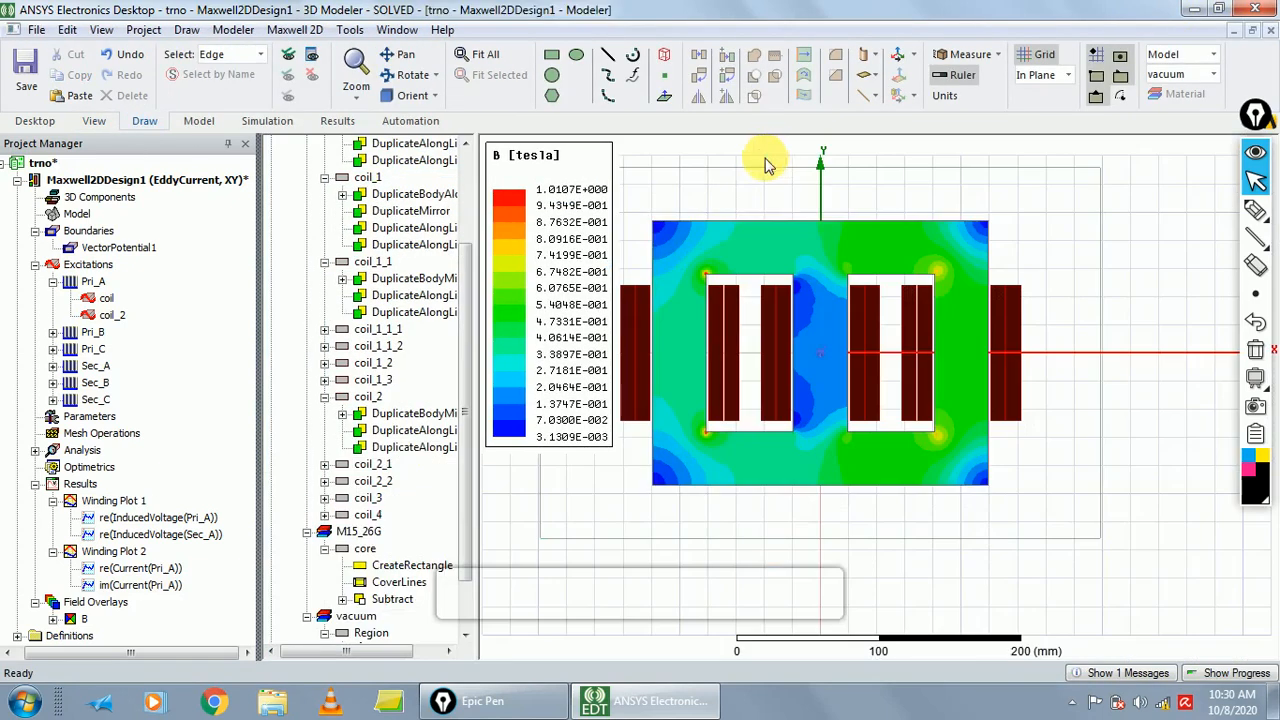
- Duplicate Maxwell2DDesign1 by copying it and pasting it into the trno project
click(60, 178)
click(42, 164)
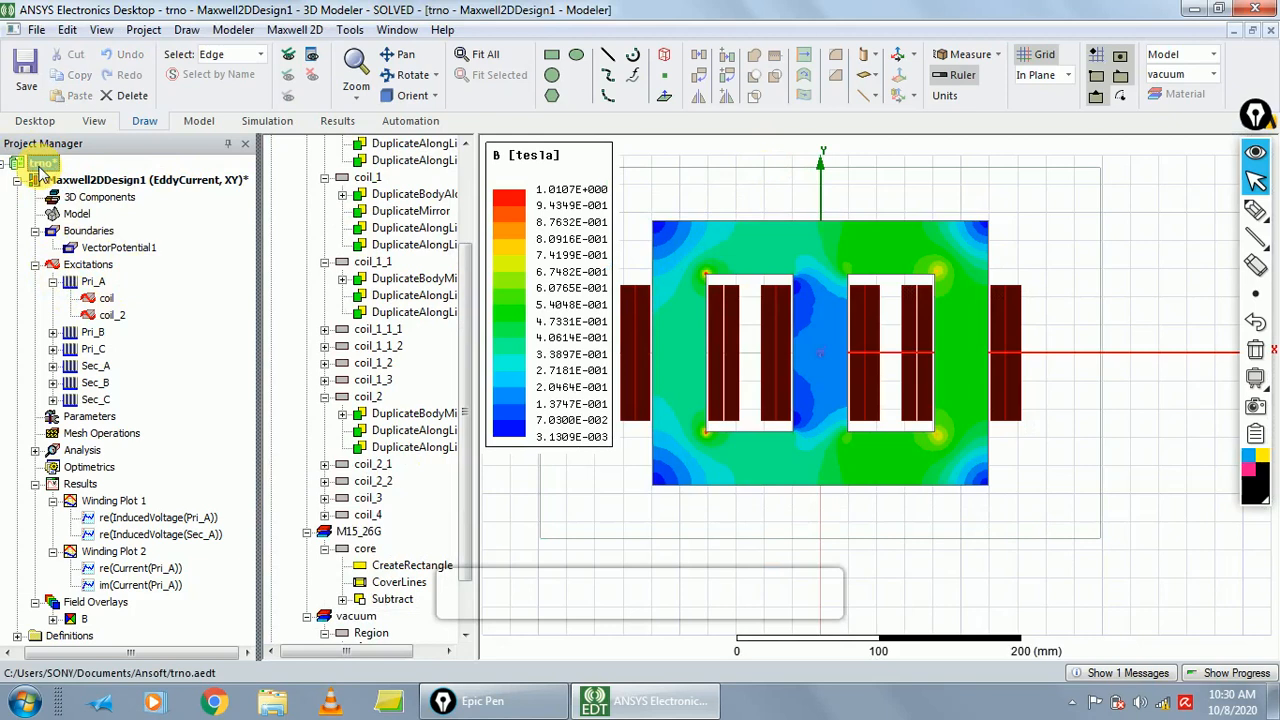
right_click(42, 166)
click(50, 192)
click(48, 181)
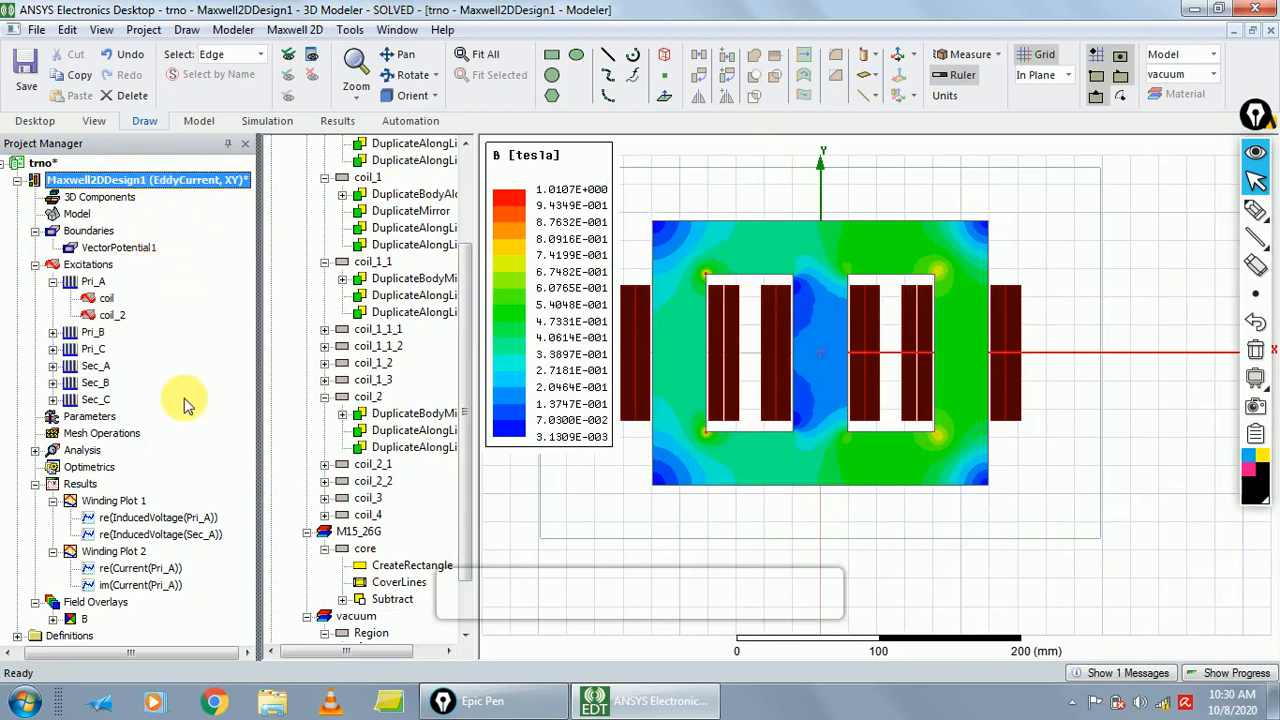
right_click(66, 180)
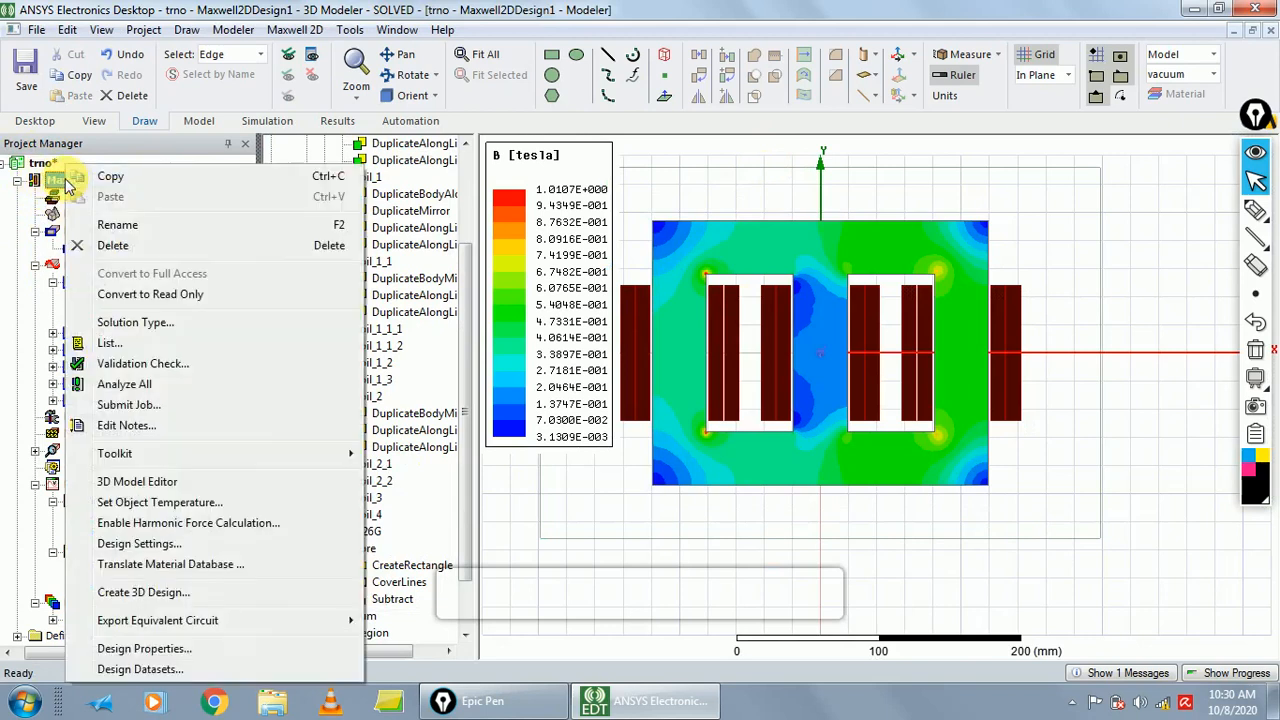
click(104, 177)
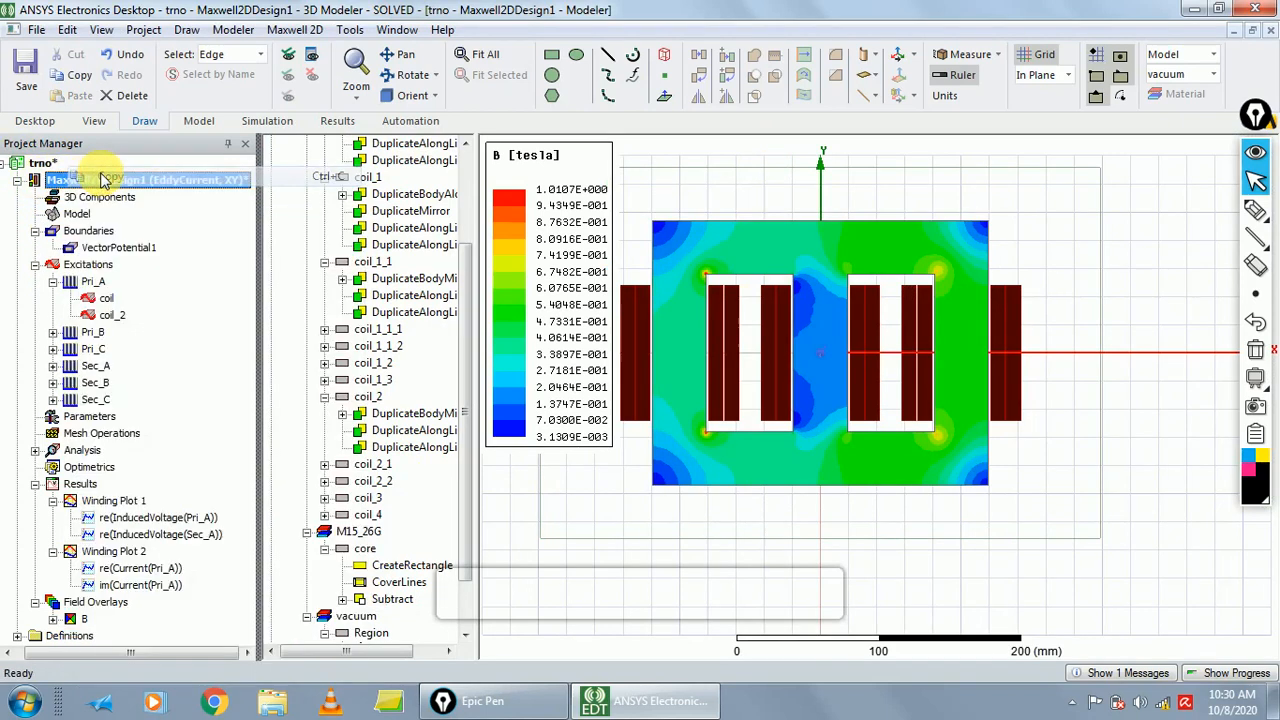
click(36, 165)
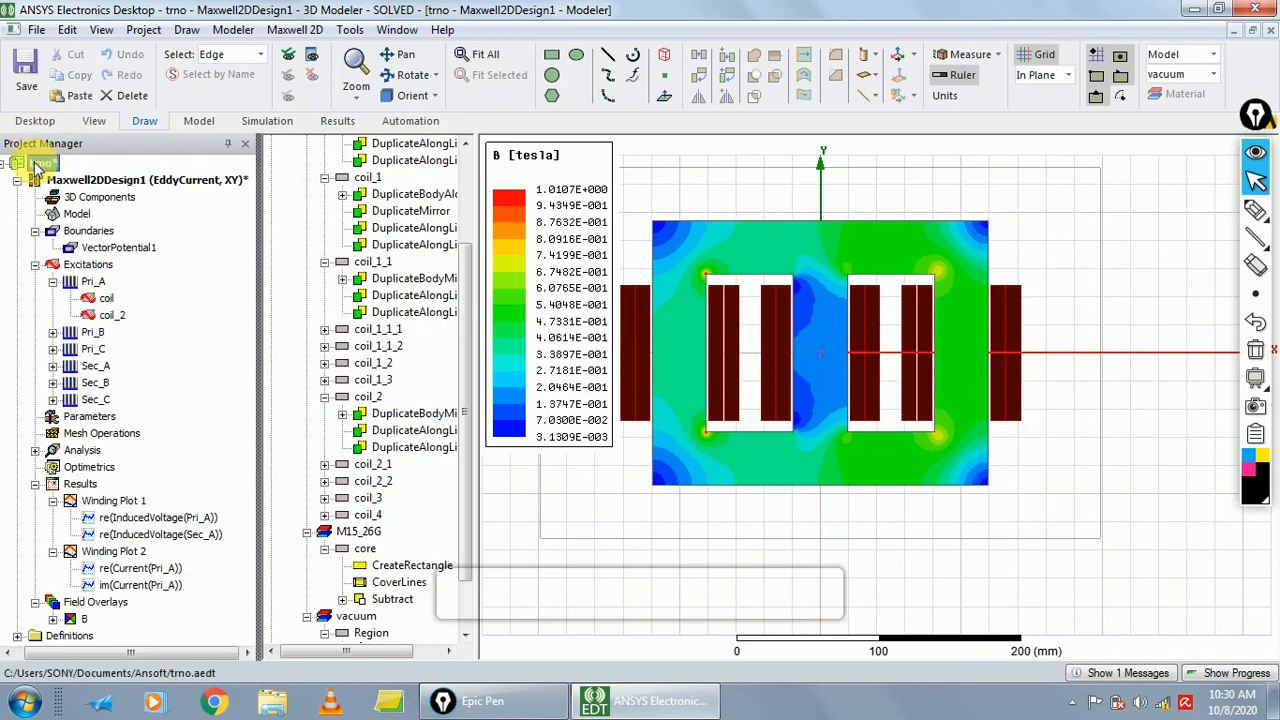
right_click(36, 165)
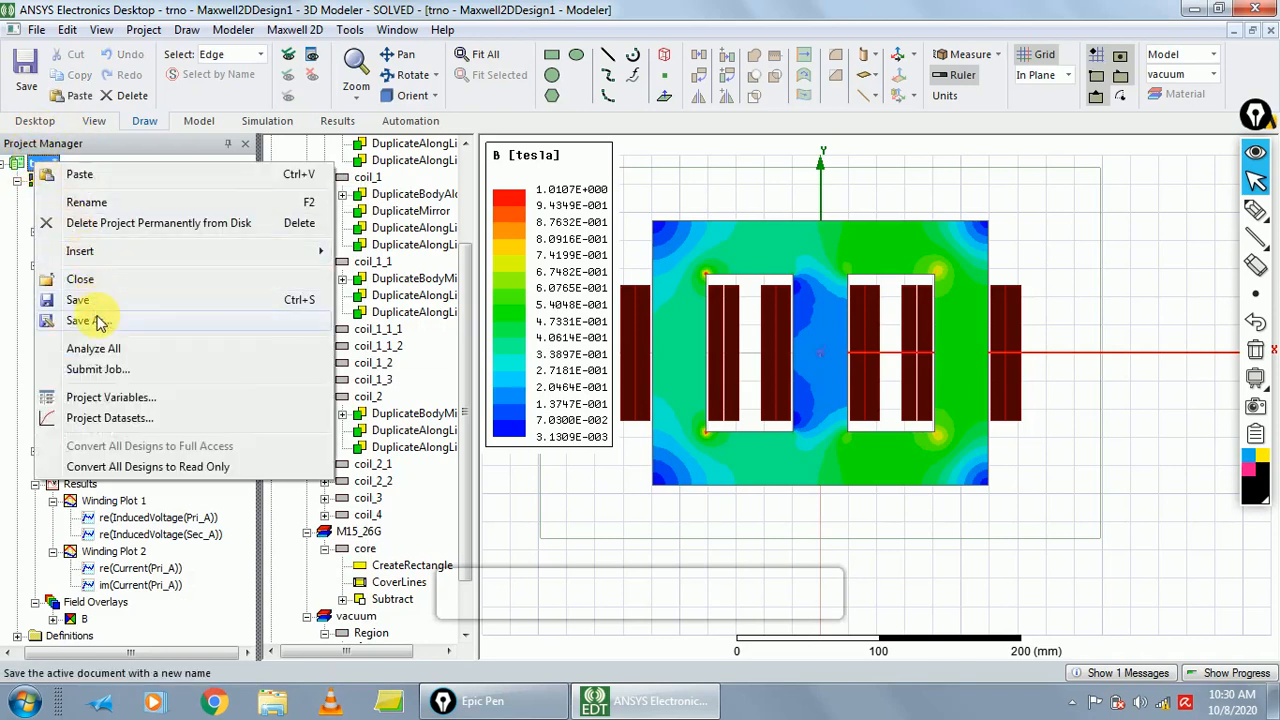
click(80, 175)
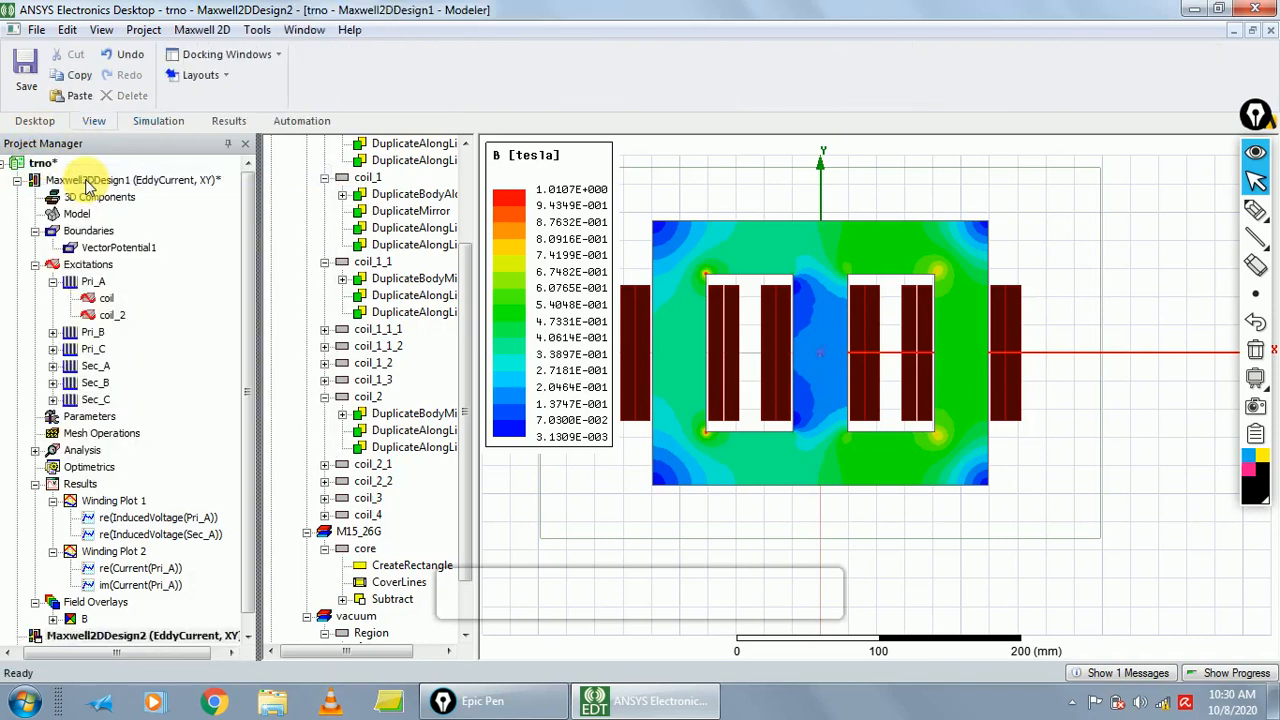
- Rename the copied design as Maxwell2DDesign2fl
drag(249, 413, 230, 598)
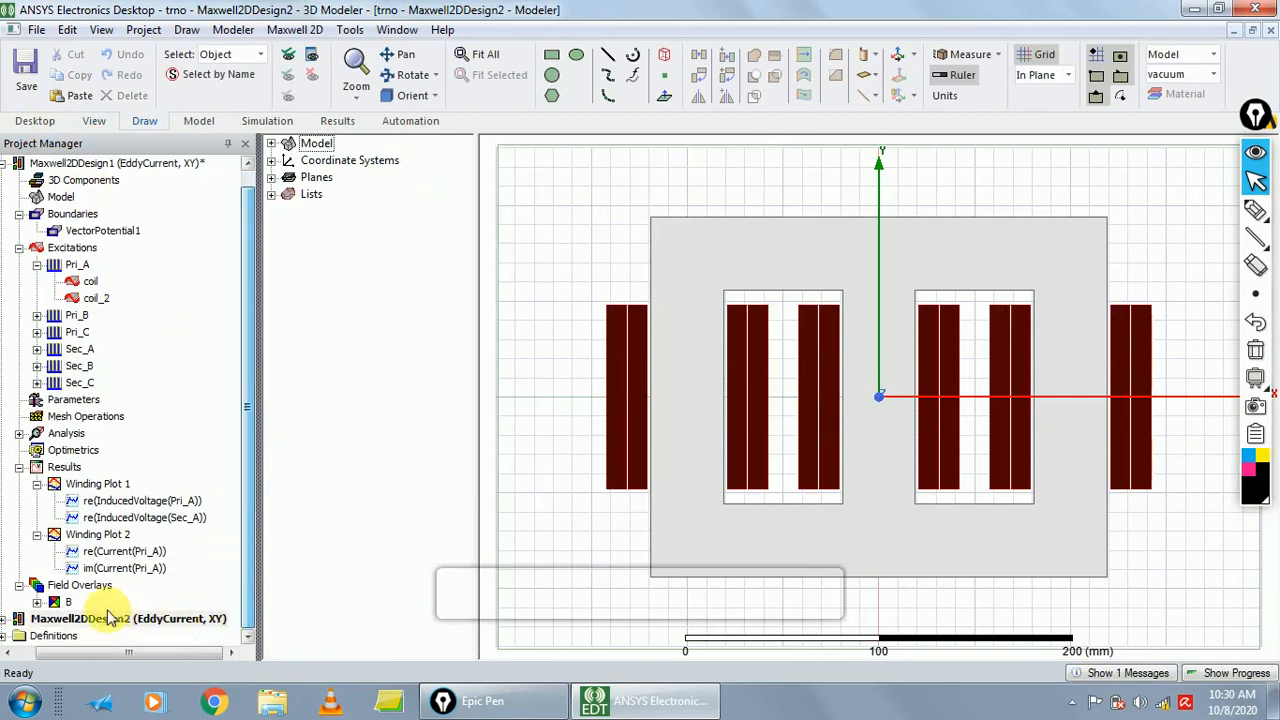
click(70, 602)
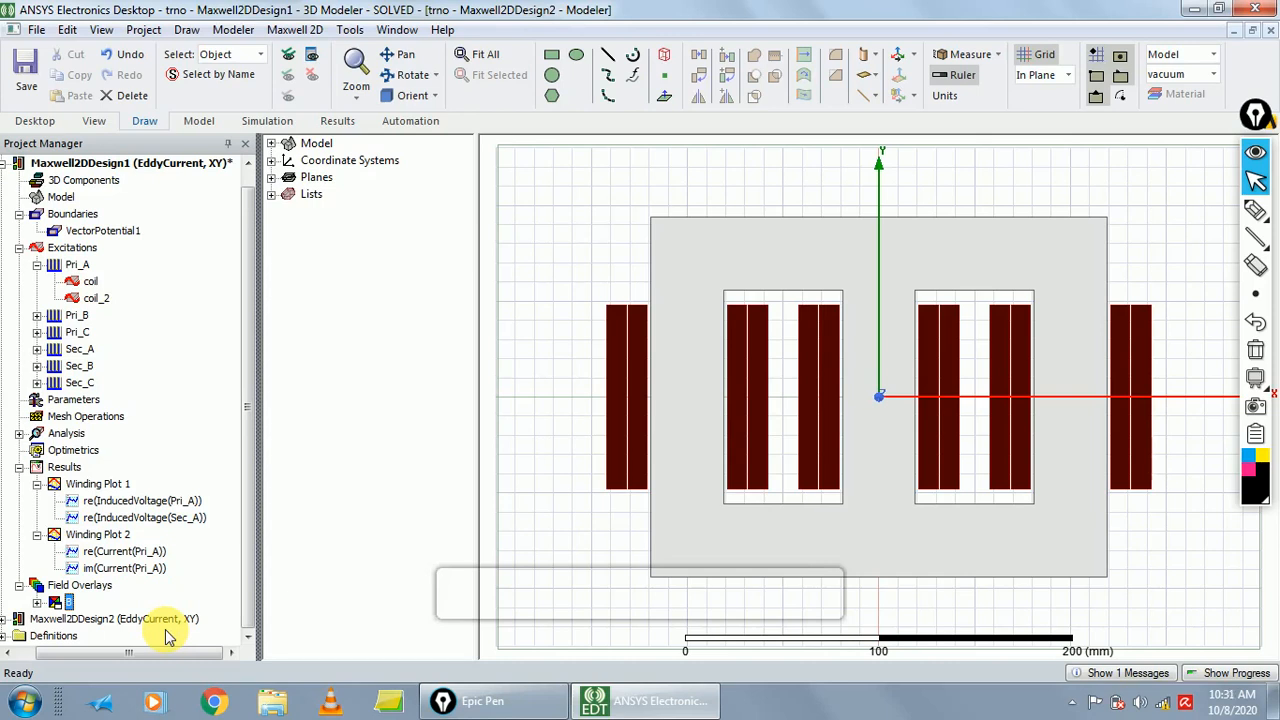
click(122, 622)
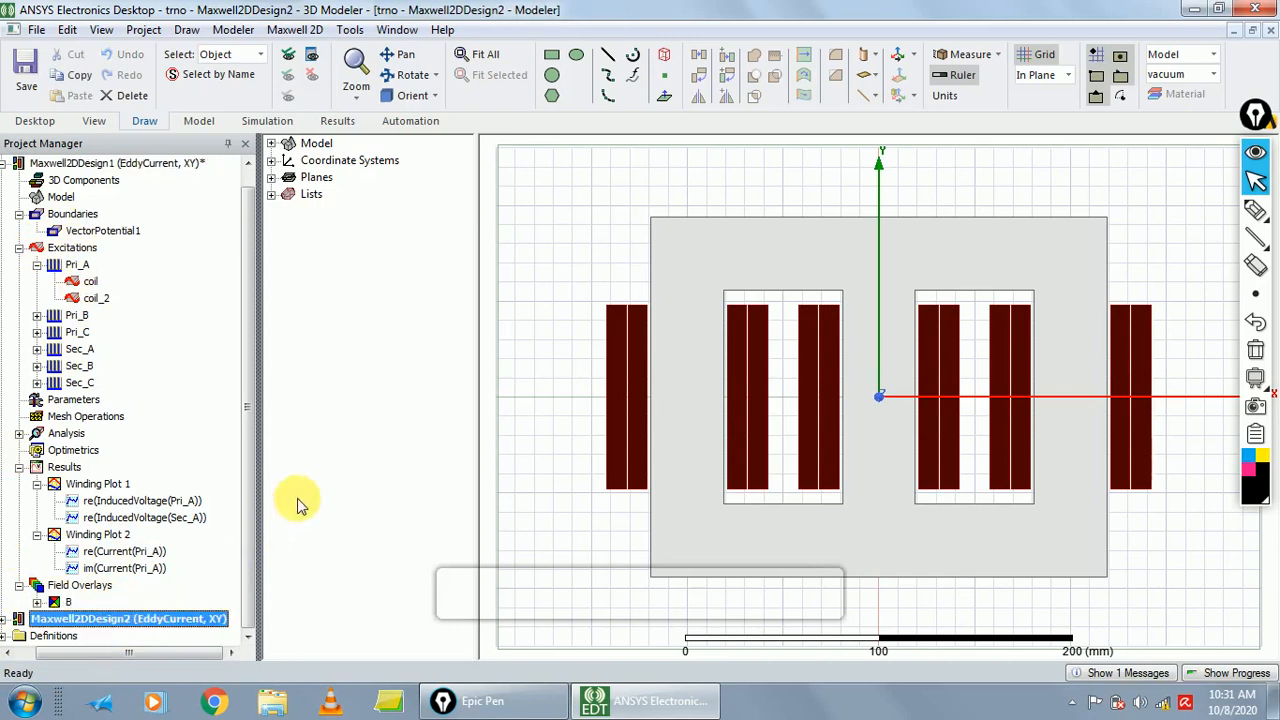
drag(252, 443, 166, 606)
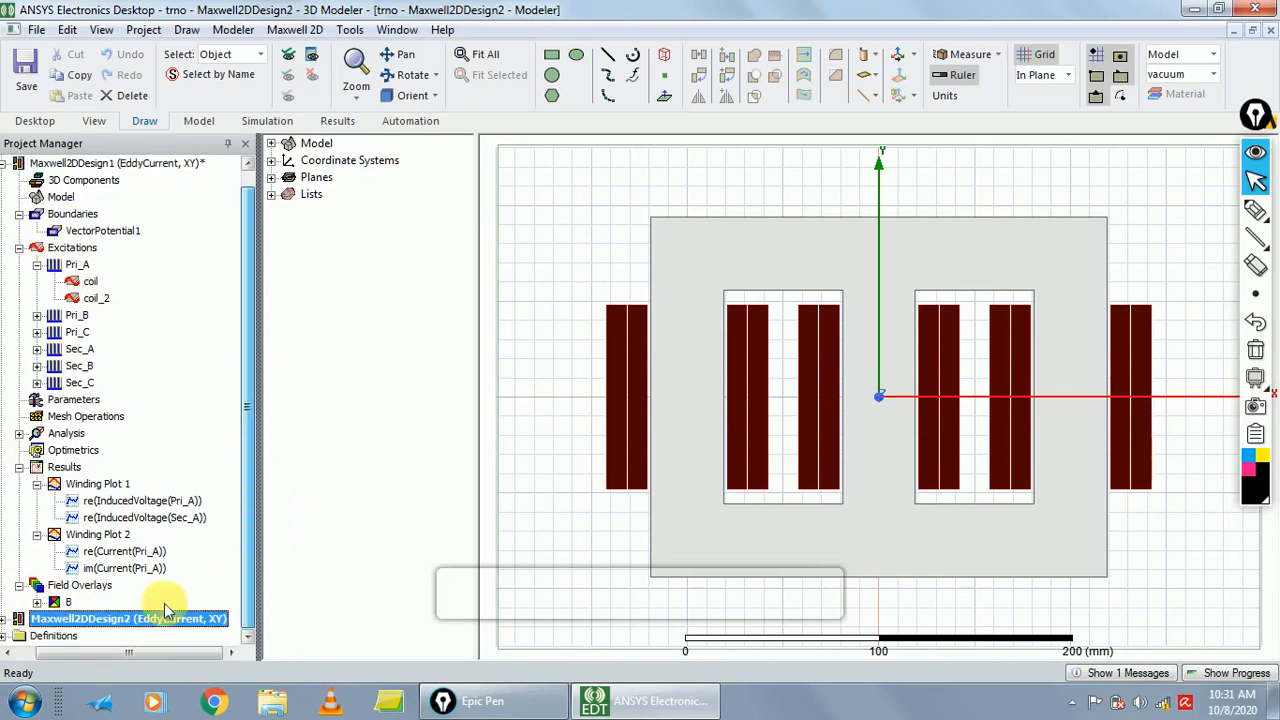
click(880, 411)
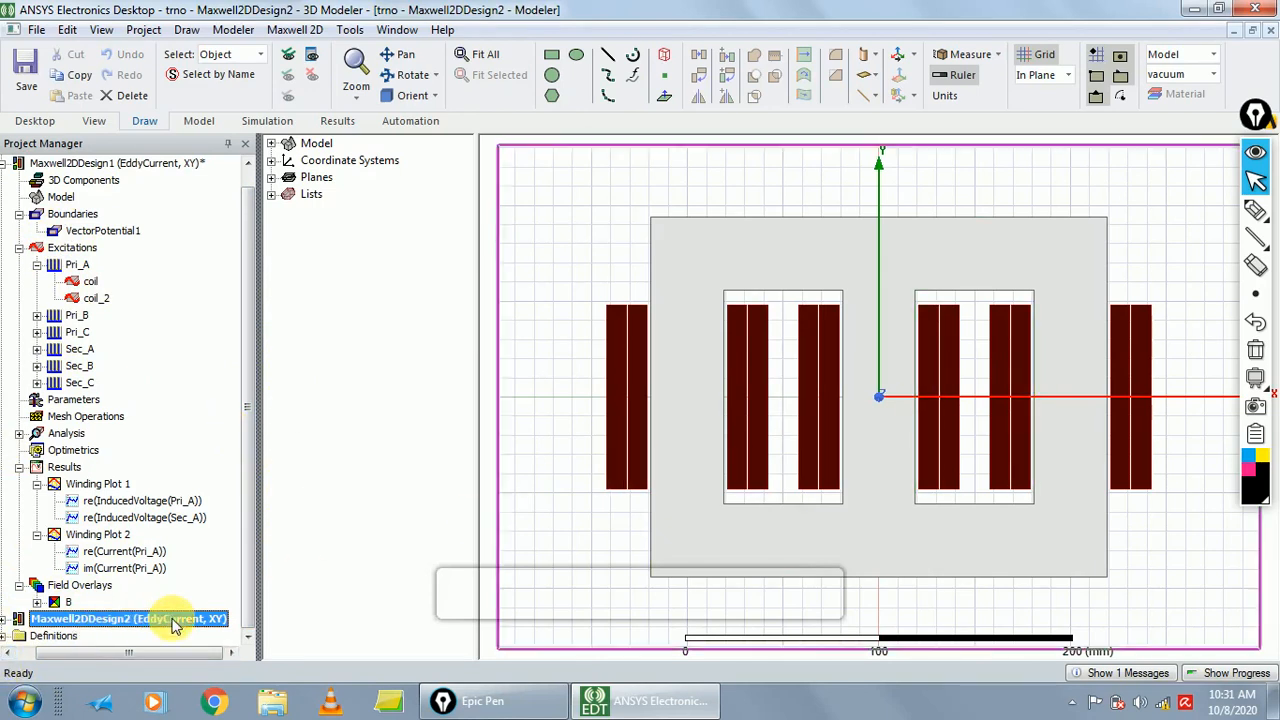
drag(128, 651, 57, 640)
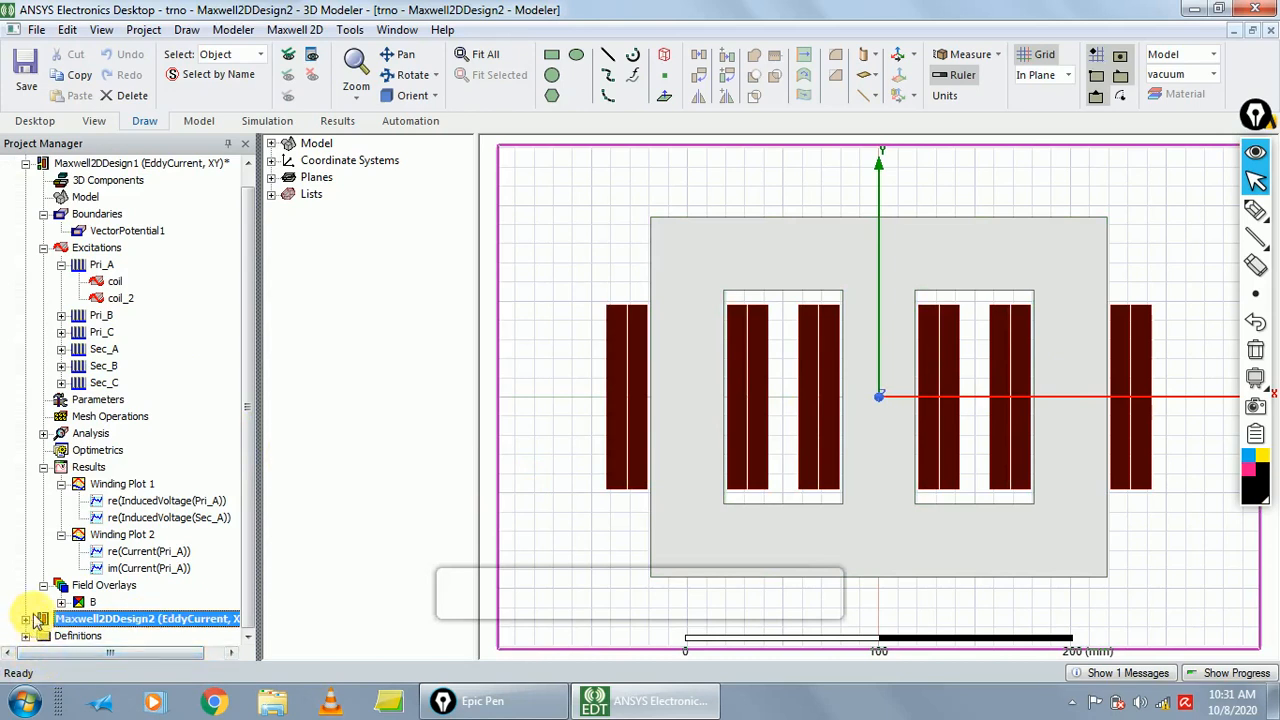
right_click(100, 622)
click(181, 158)
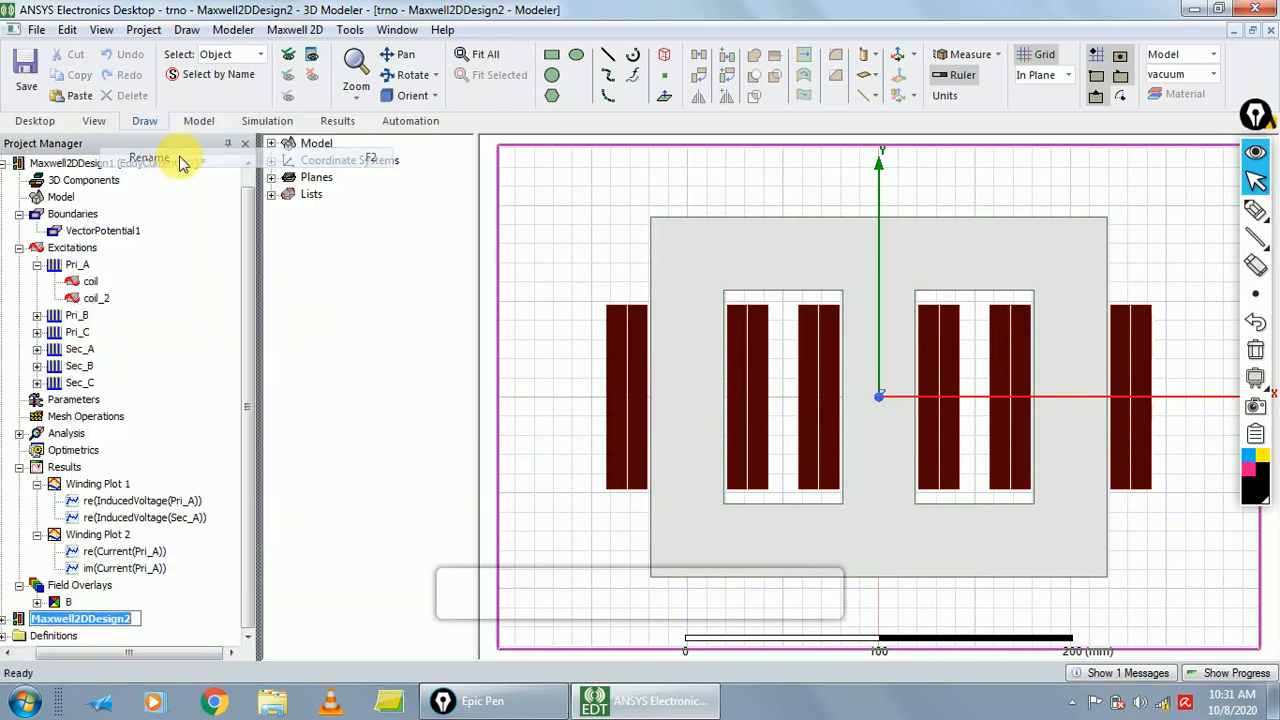
click(137, 619)
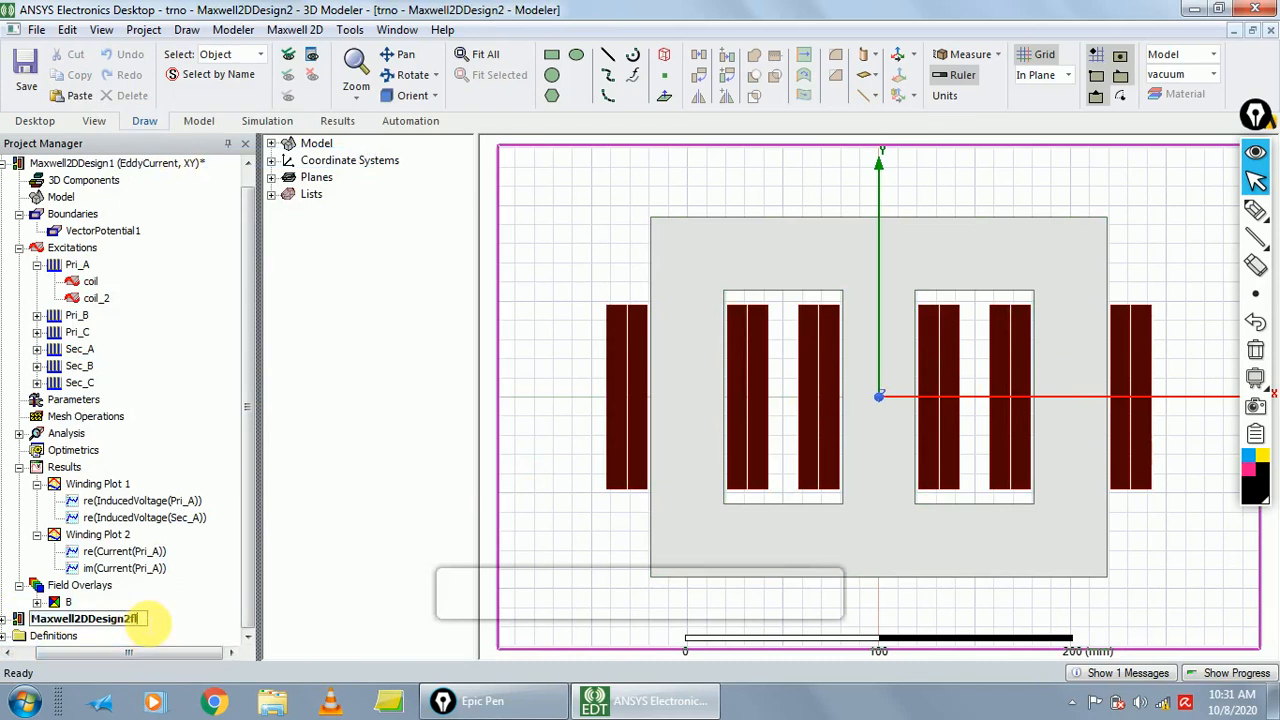
click(12, 618)
click(198, 621)
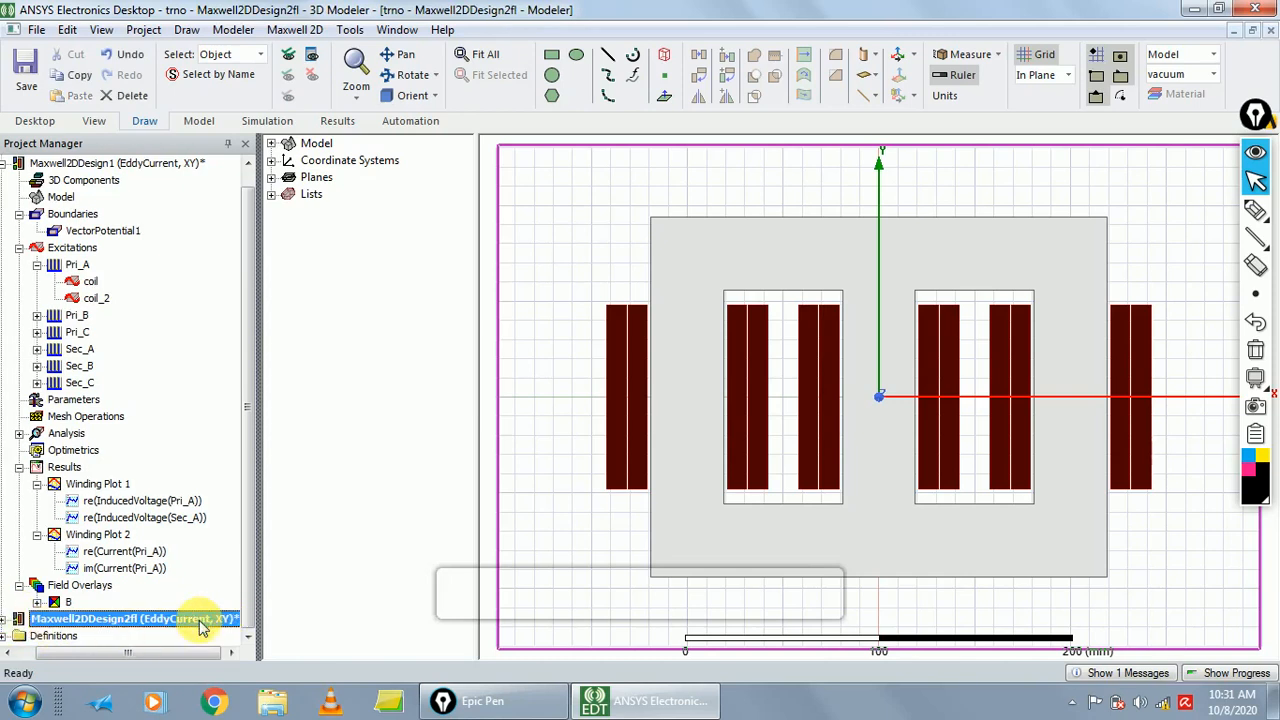
- Collapse Maxwell2DDesign1 and expand Maxwell2DDesign2fl in the project tree
click(353, 408)
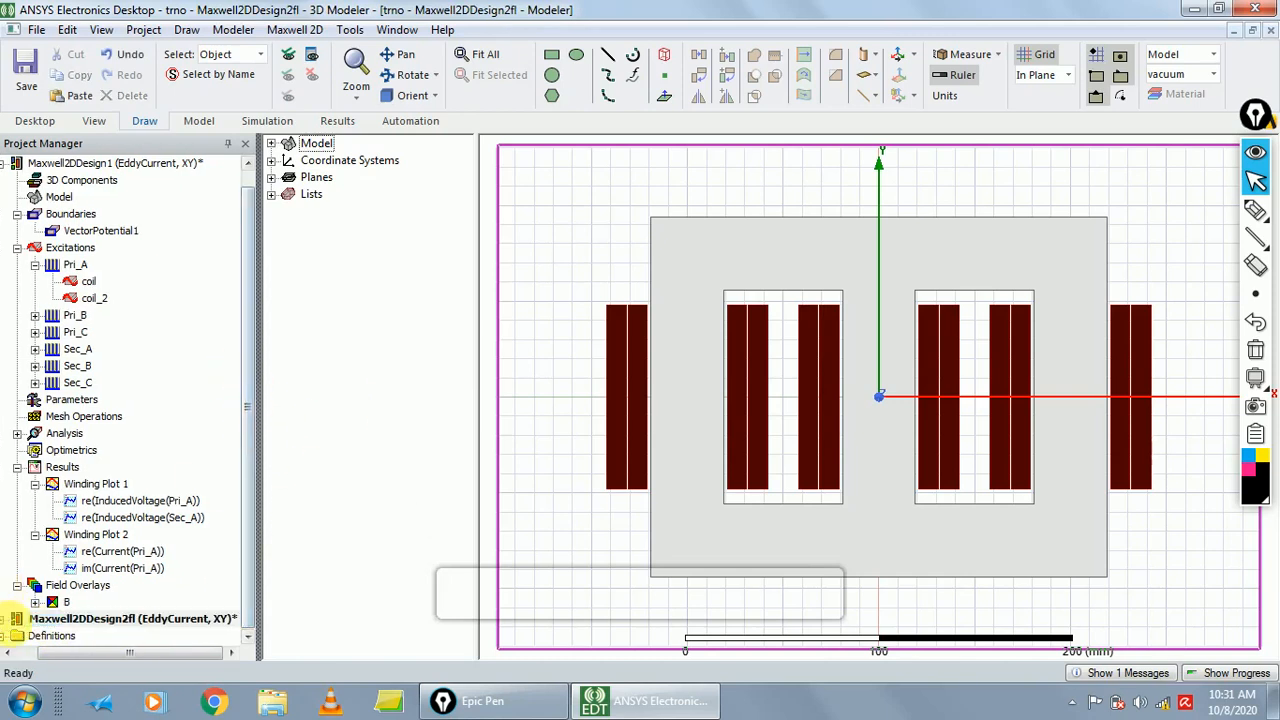
click(36, 622)
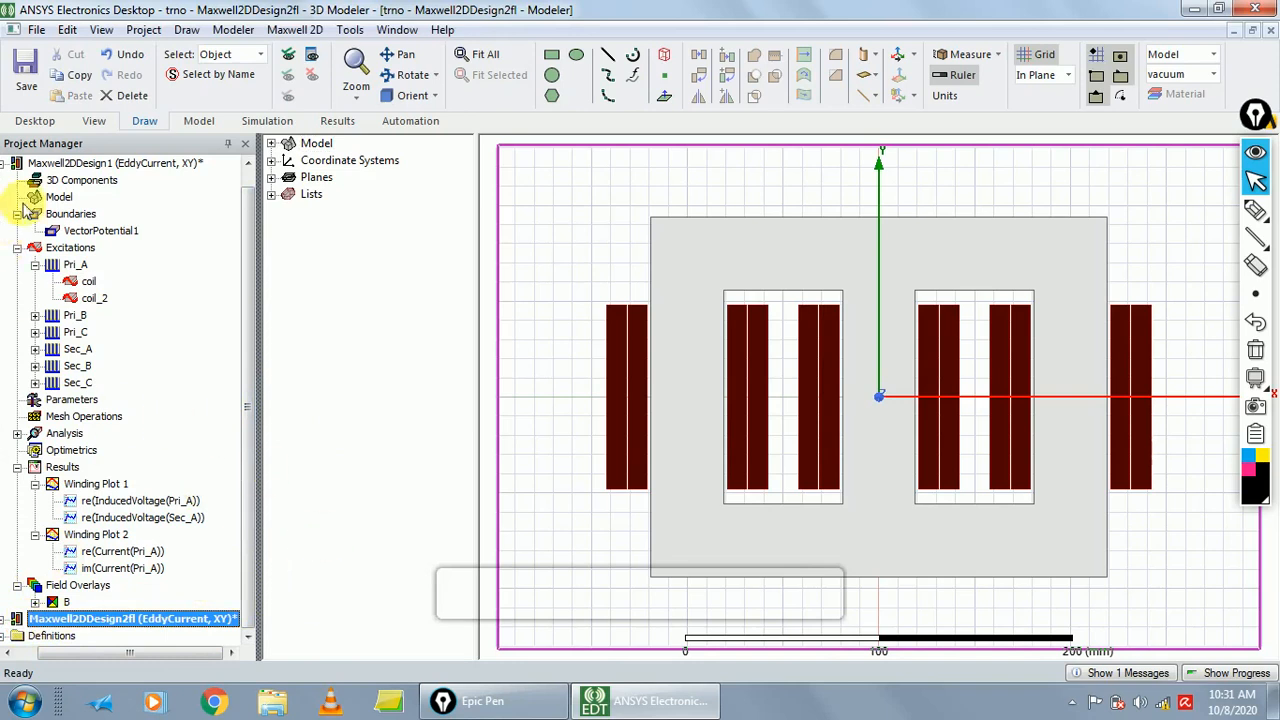
click(14, 163)
click(15, 197)
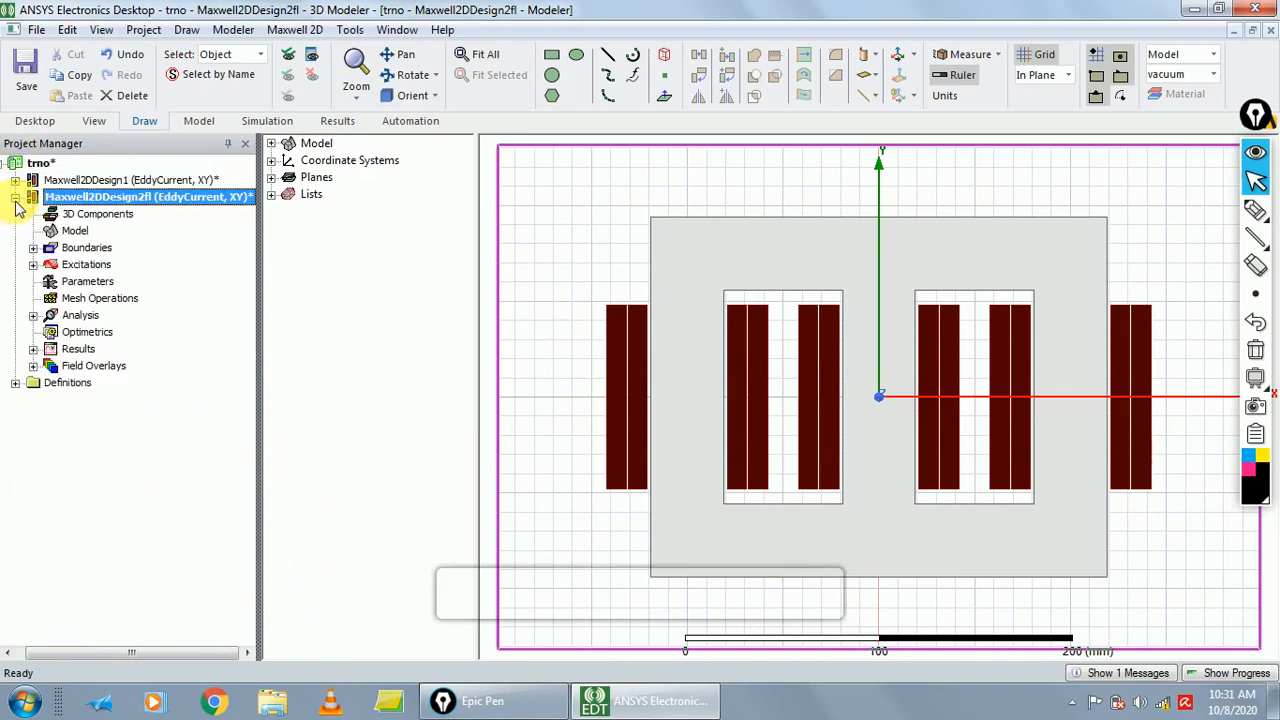
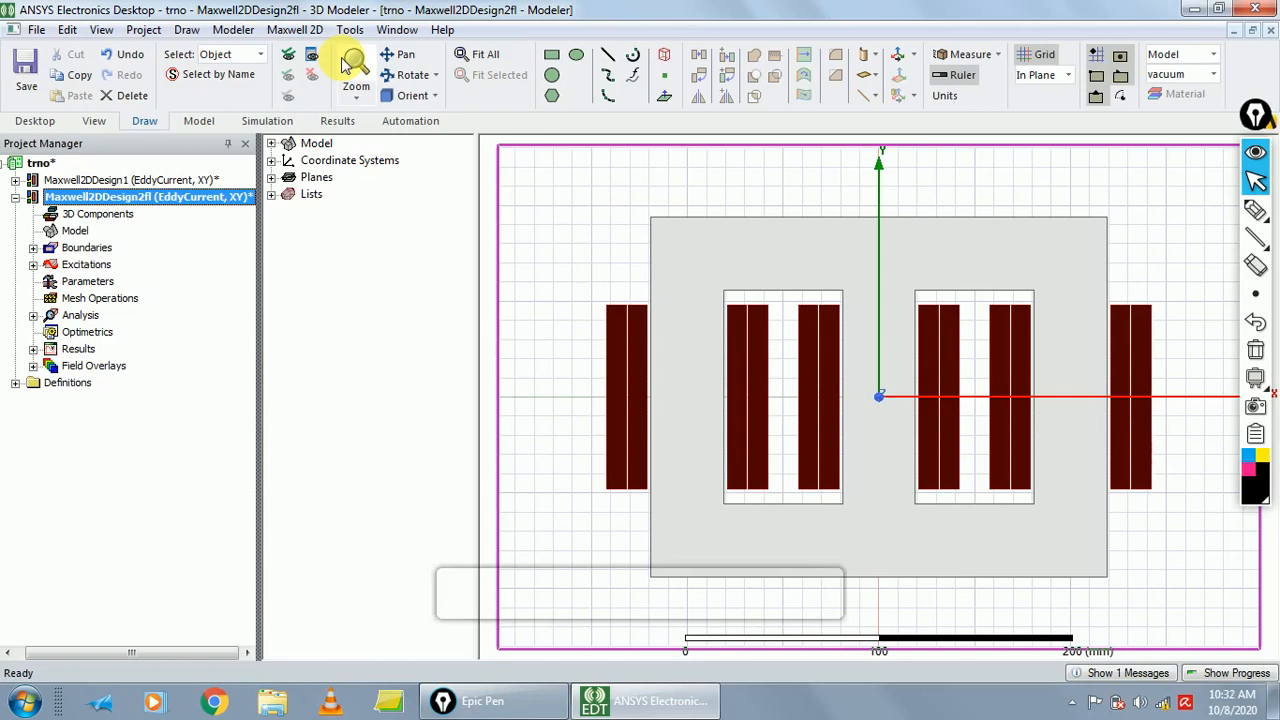
- Set the resistance of the Sec_A winding in Maxwell2DDesign2fl to 100 ohm
click(33, 264)
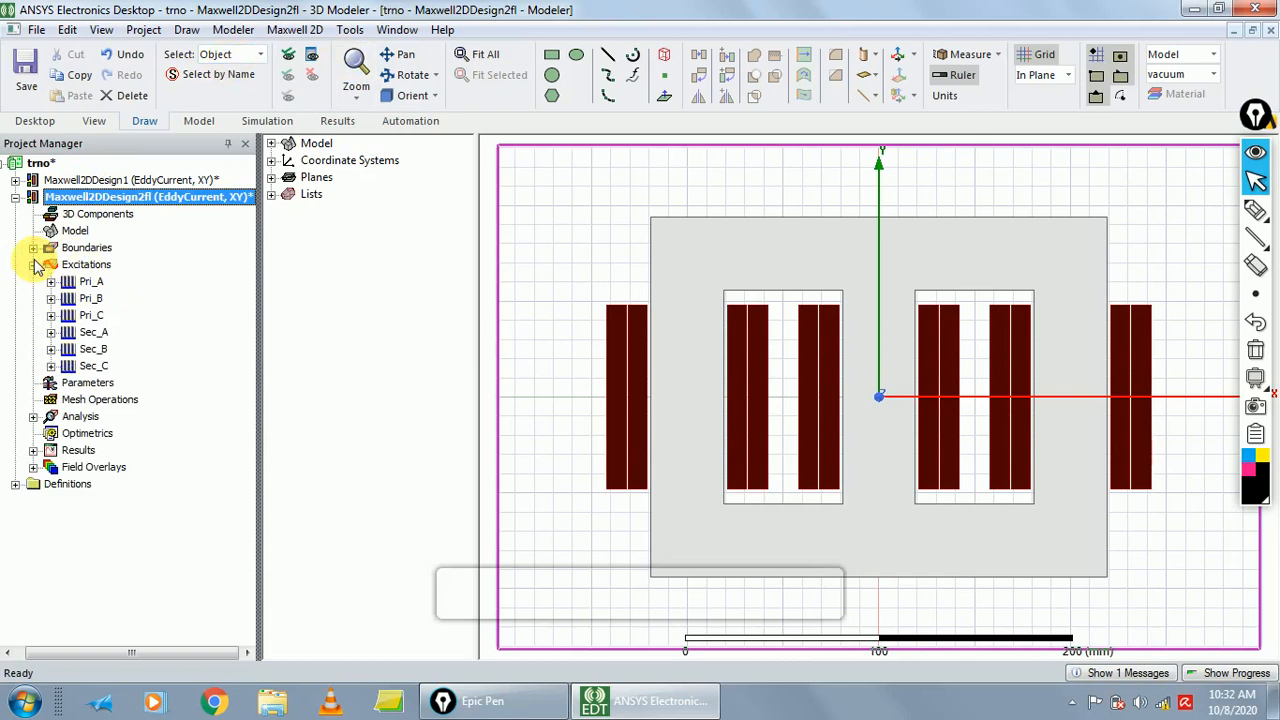
double_click(93, 332)
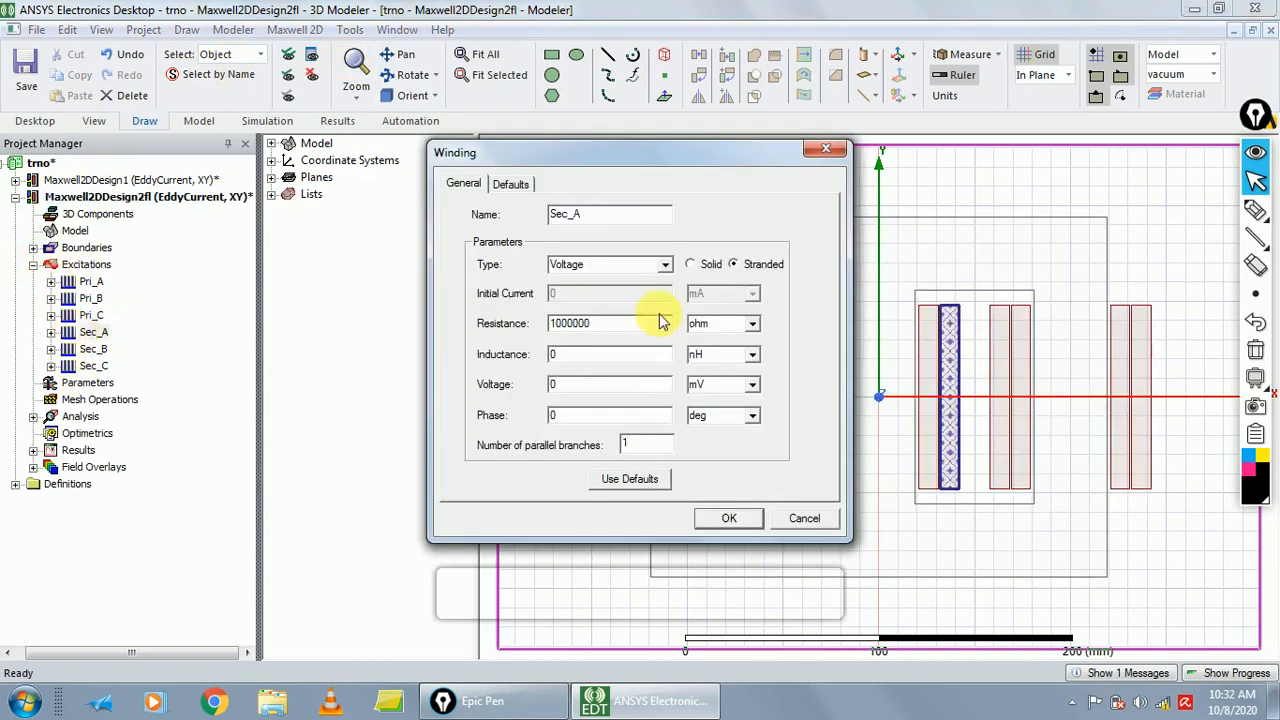
click(597, 322)
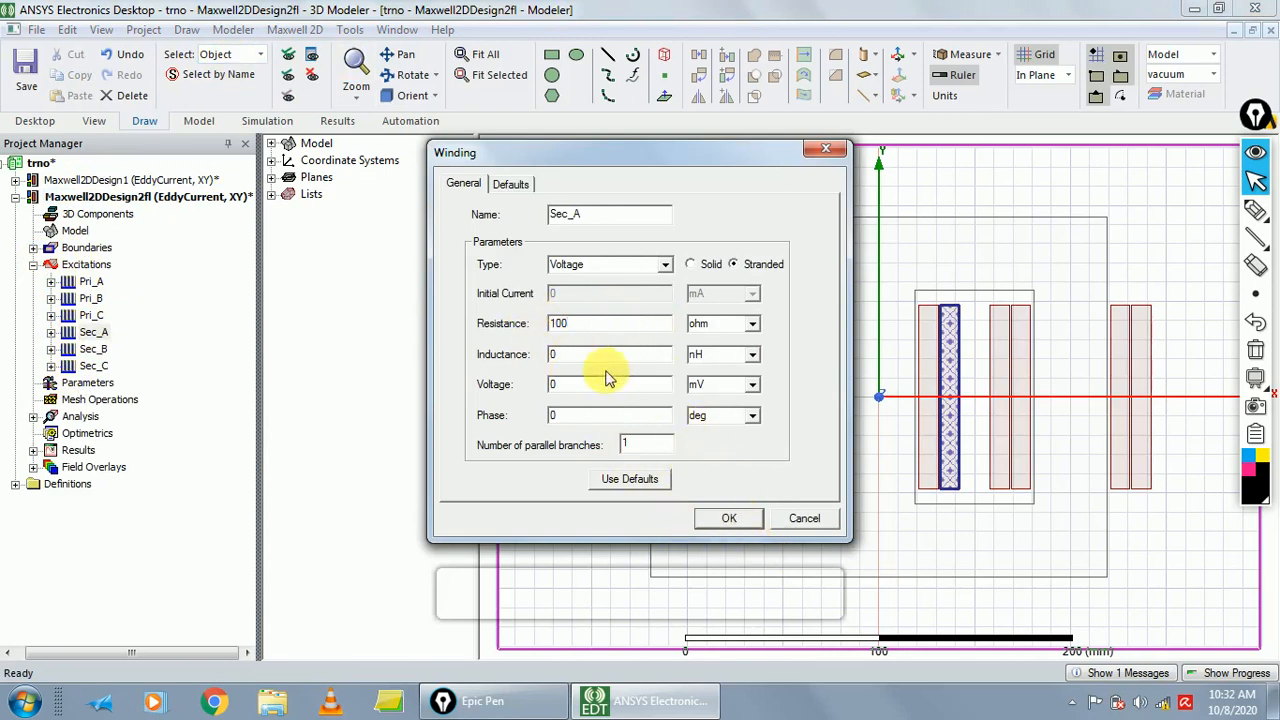
click(728, 519)
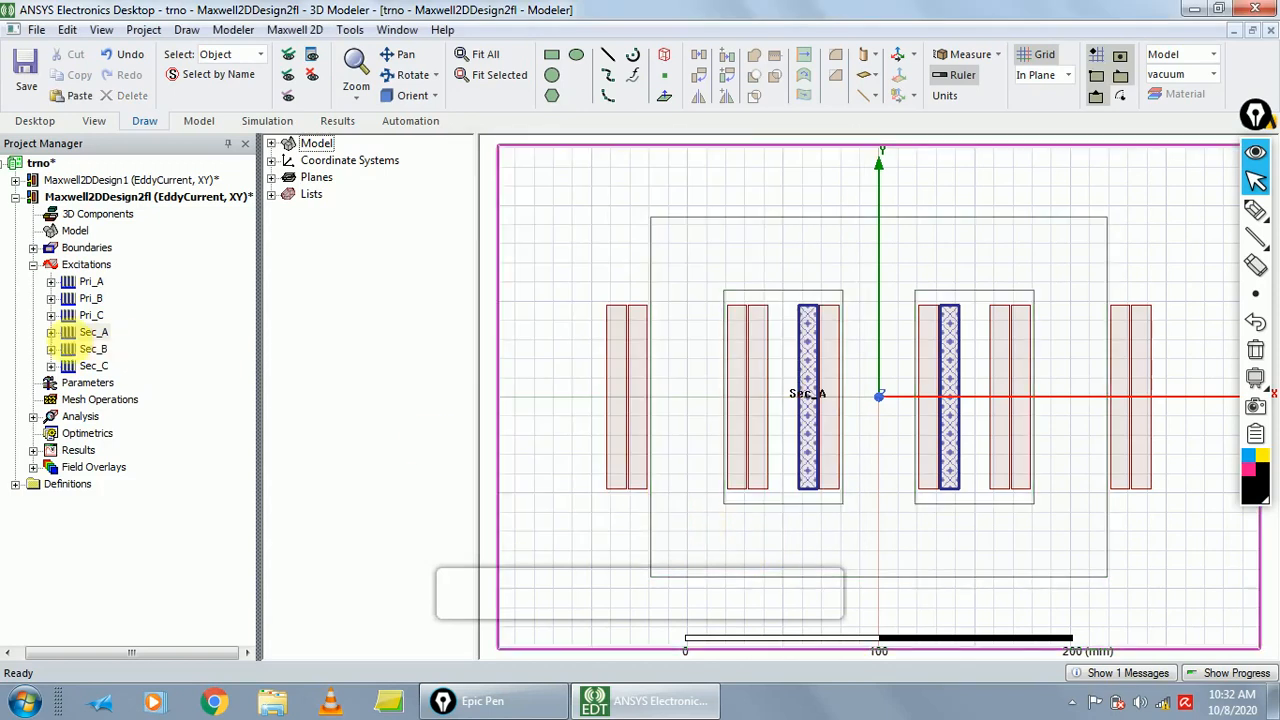
- Set the resistance of the Sec_B winding to 100 ohm
double_click(87, 350)
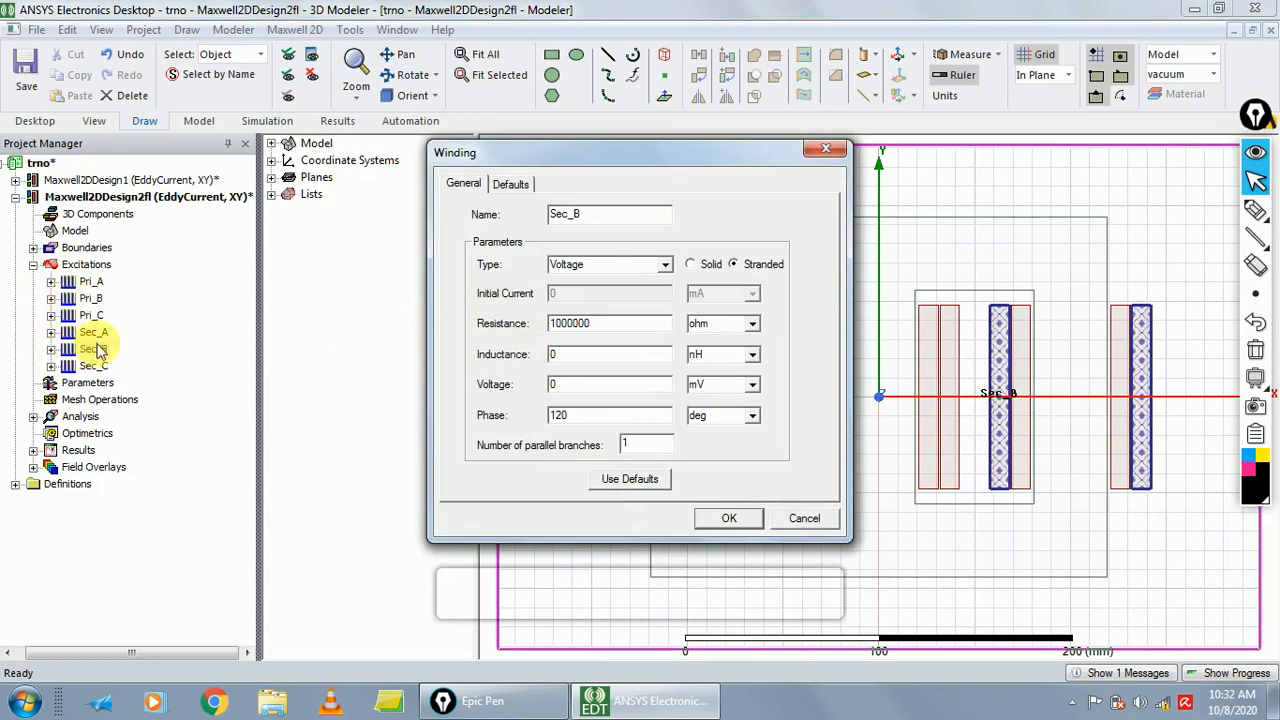
click(620, 328)
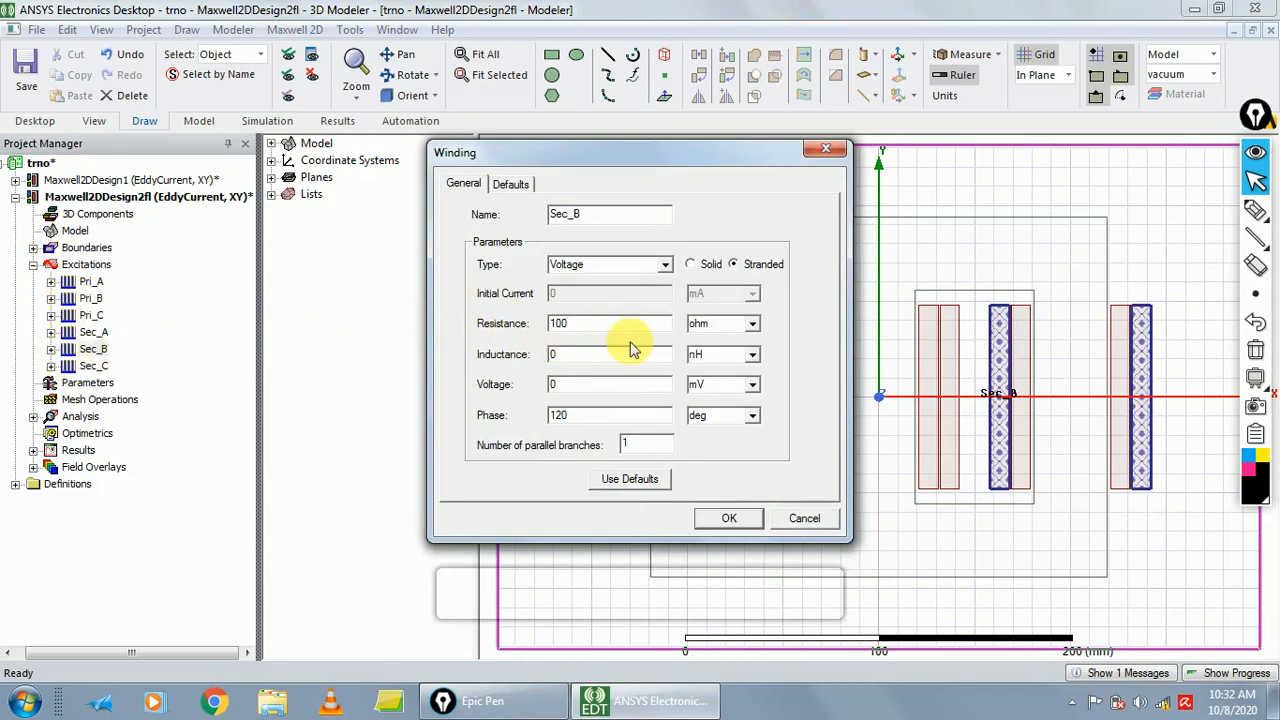
click(722, 518)
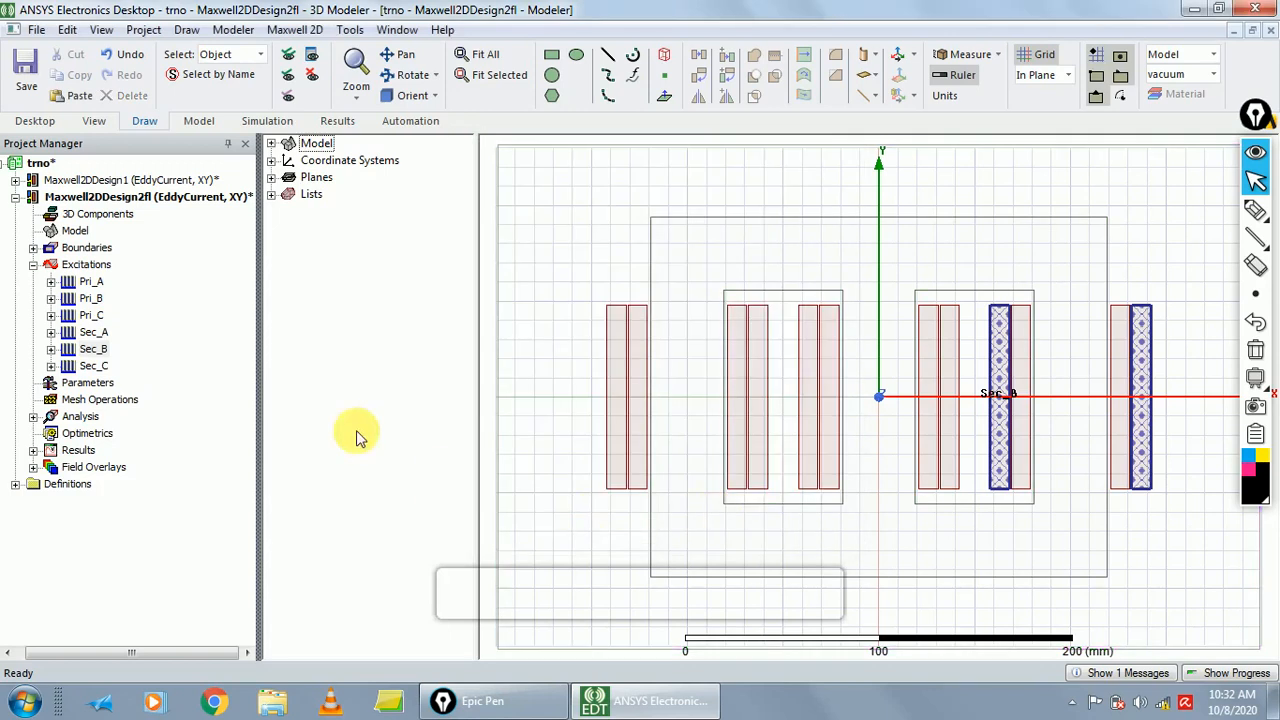
- Set the resistance of the Sec_C winding to 100 ohm
click(85, 366)
double_click(95, 366)
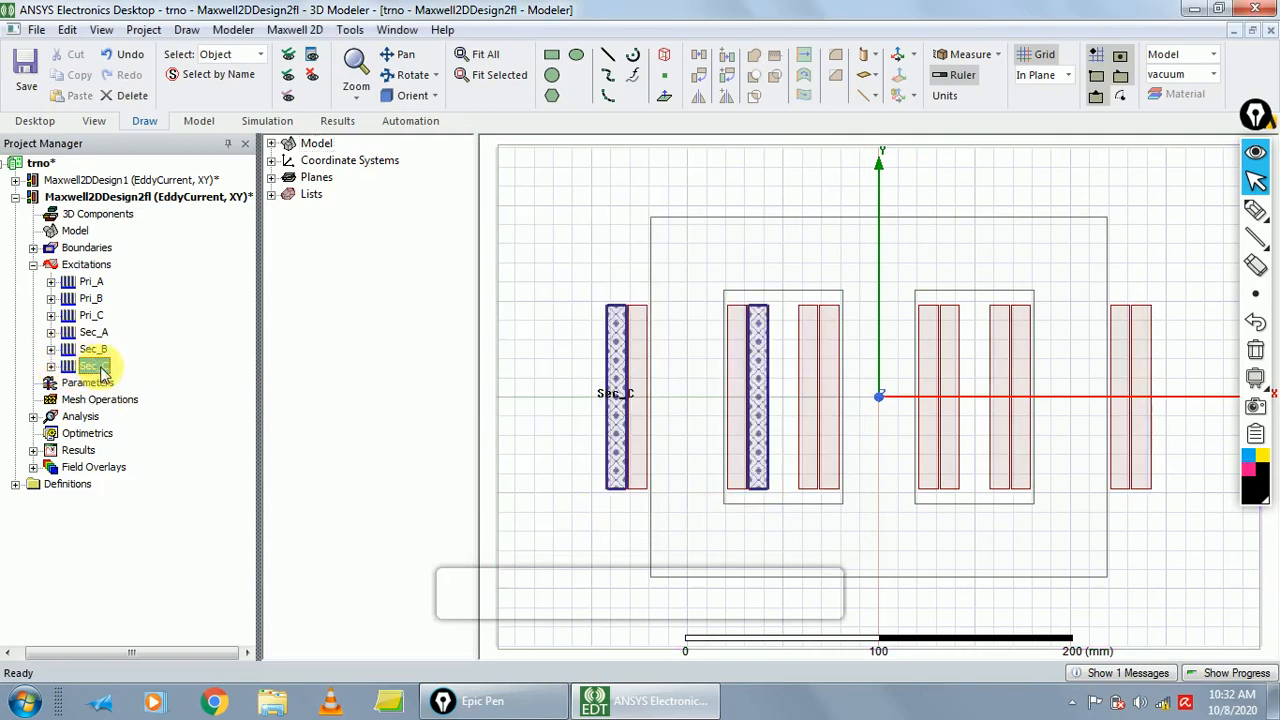
click(622, 336)
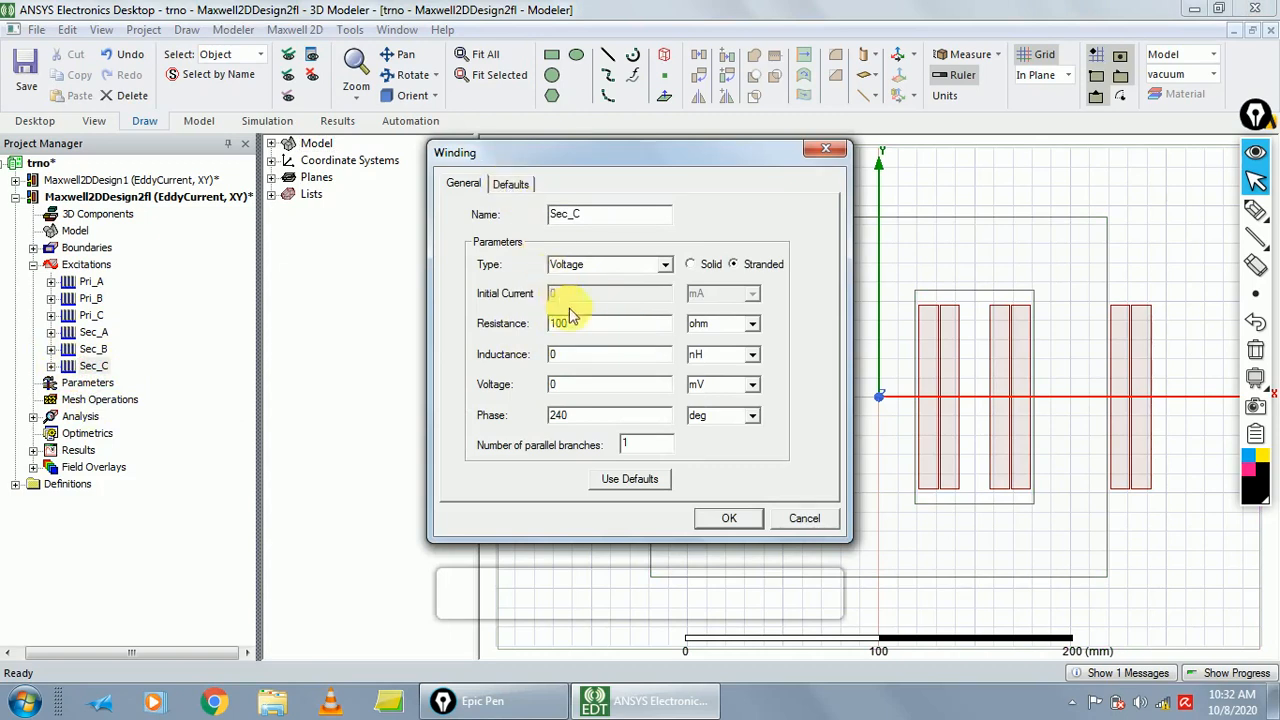
click(712, 520)
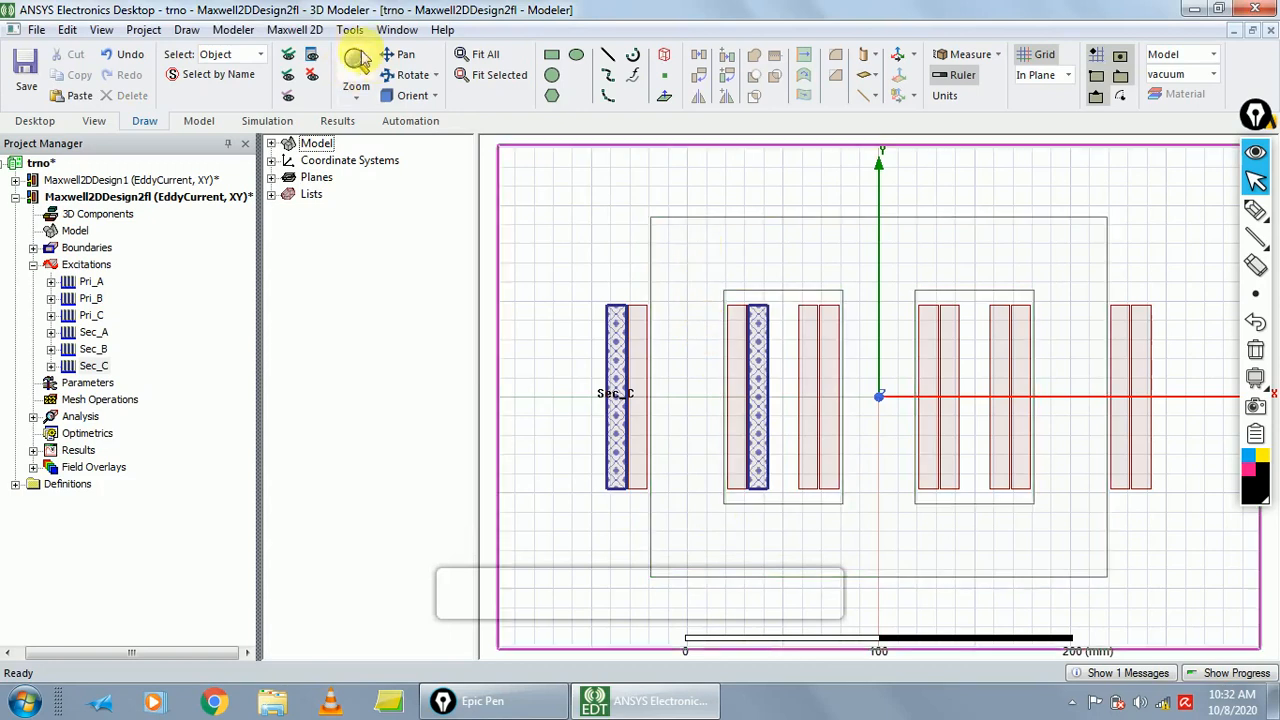
- Run the analysis of all setups in Maxwell2DDesign2fl and hide the message list once the simulation completes
click(300, 29)
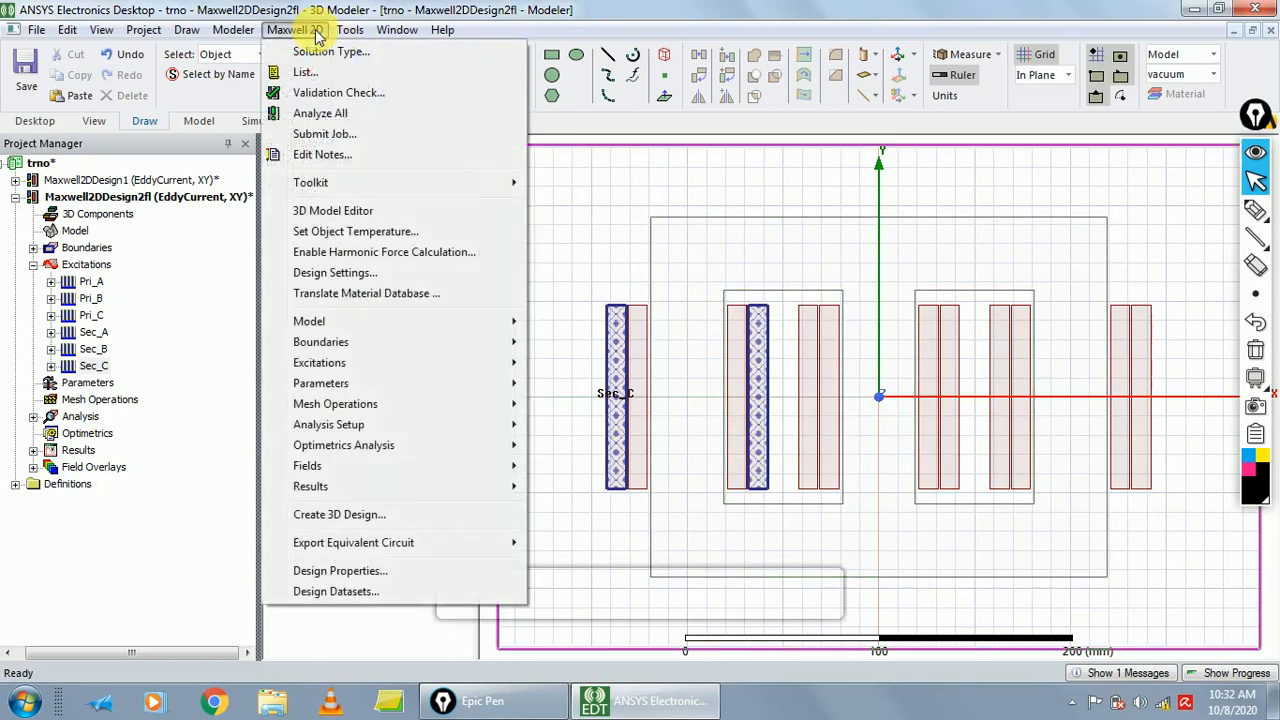
click(340, 120)
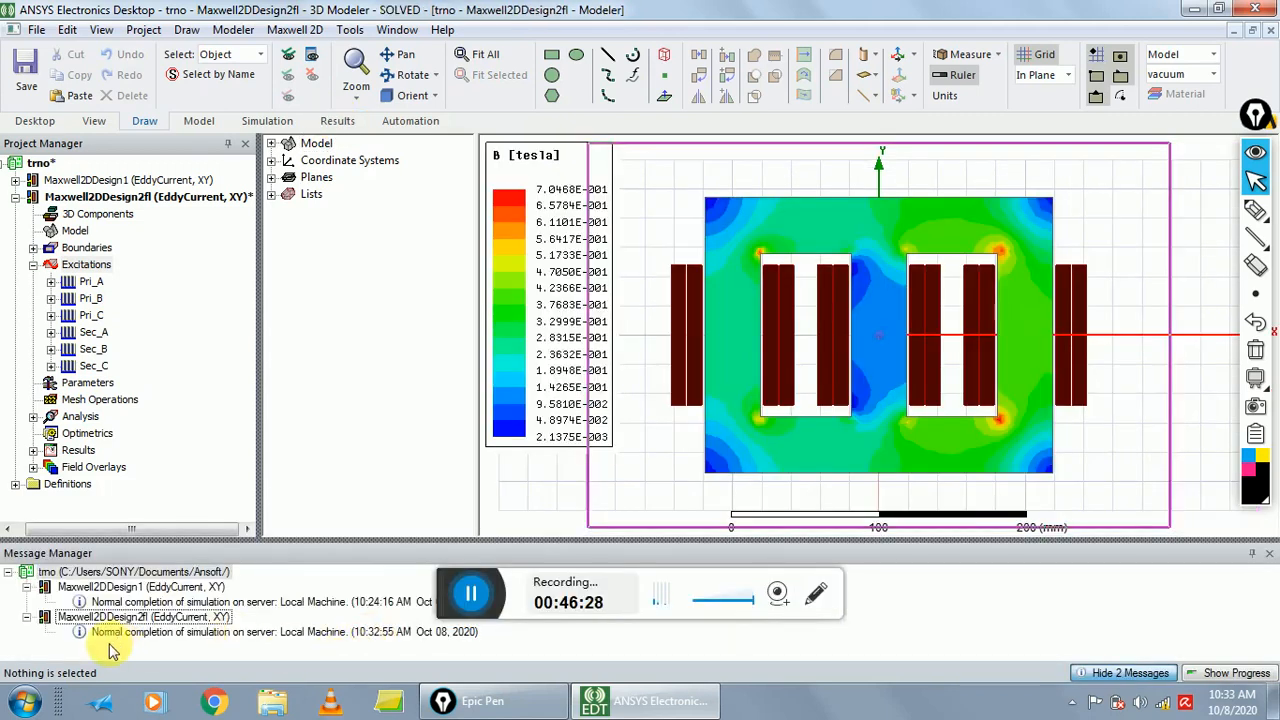
click(1174, 668)
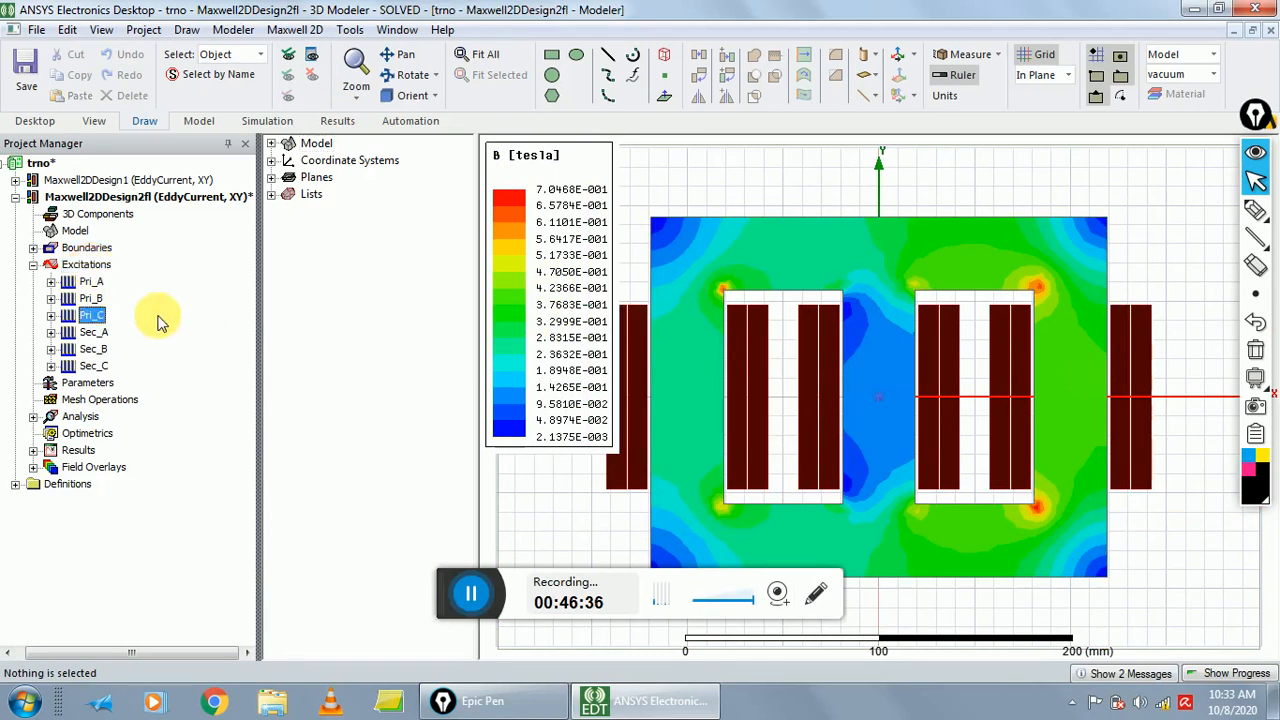
- Expand the Sec_A winding under Excitations and review its type, resistance and voltage settings without changing them
click(90, 266)
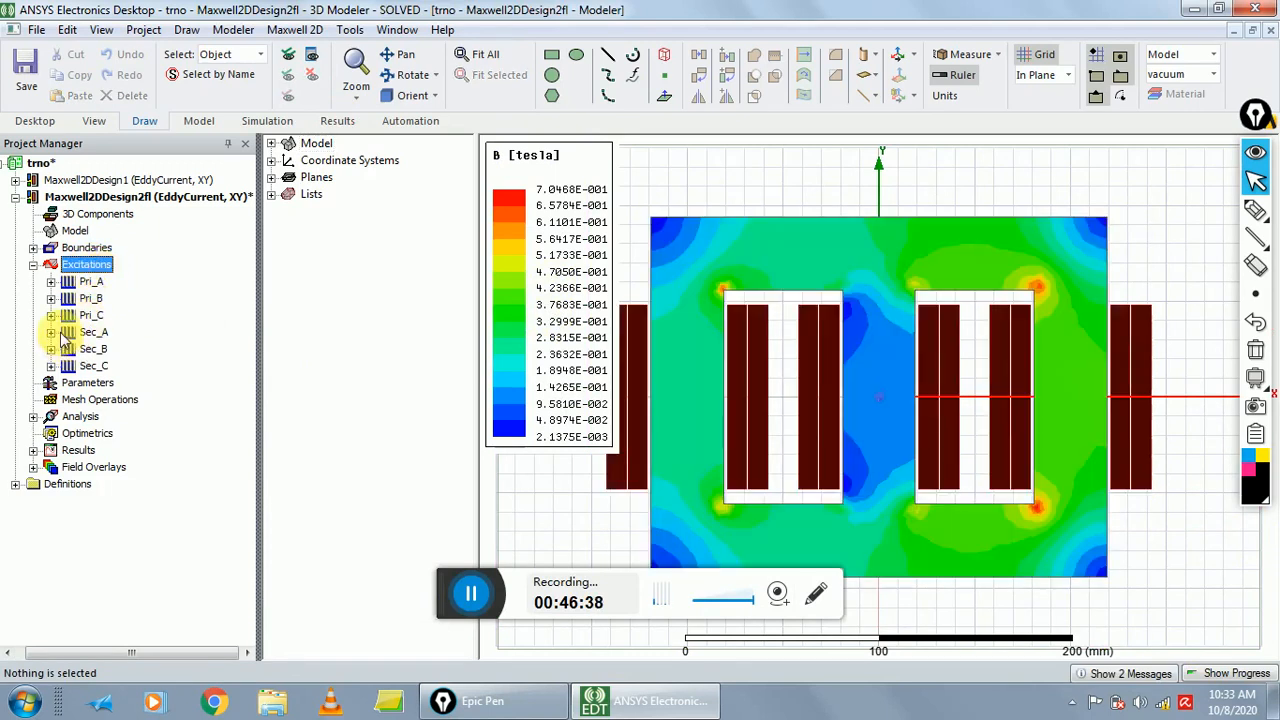
click(51, 332)
double_click(90, 333)
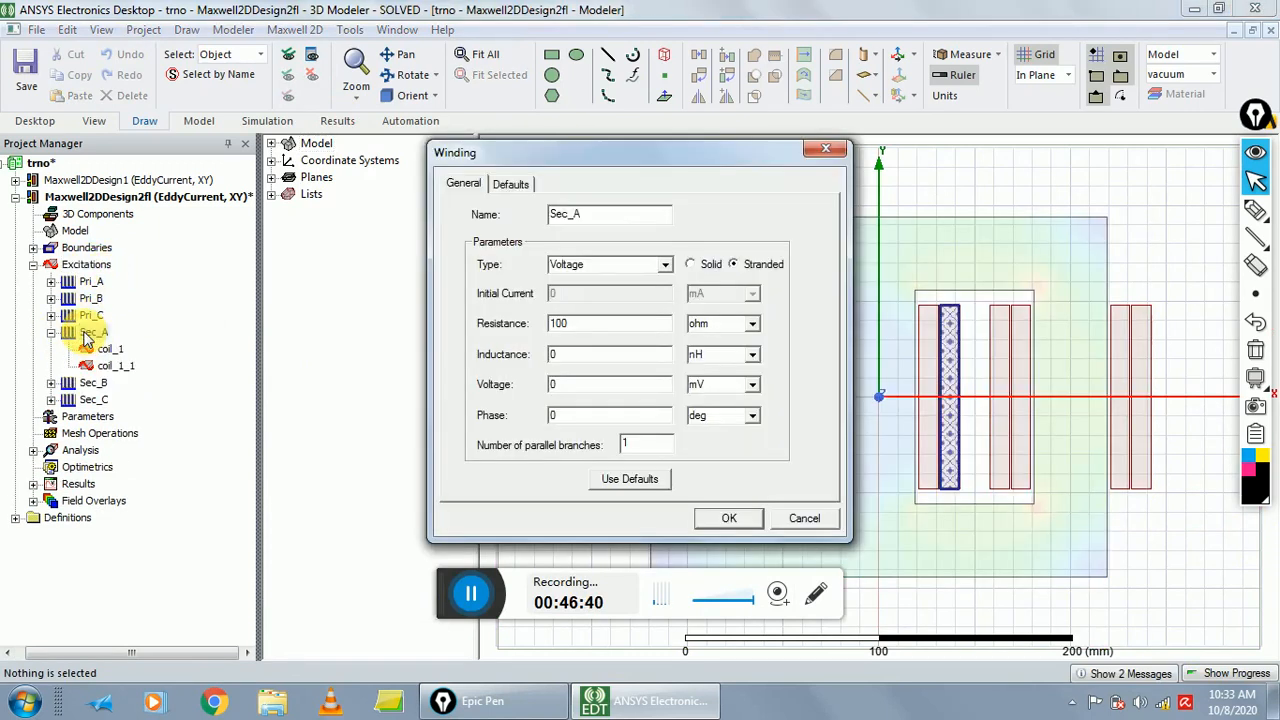
click(840, 150)
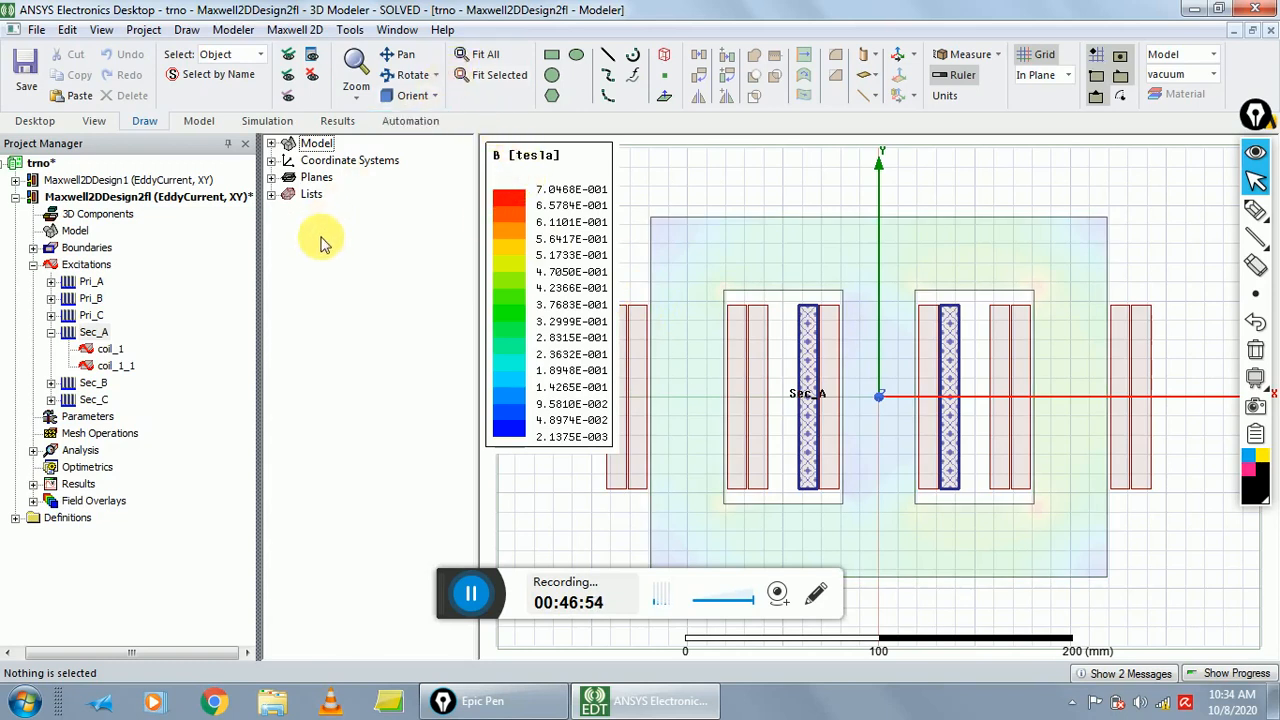
- Create an eddy-current data table for Maxwell2DDesign2fl with InducedVoltage(Pri_A) and InducedVoltage(Sec_A), and uncover the resulting table
click(295, 29)
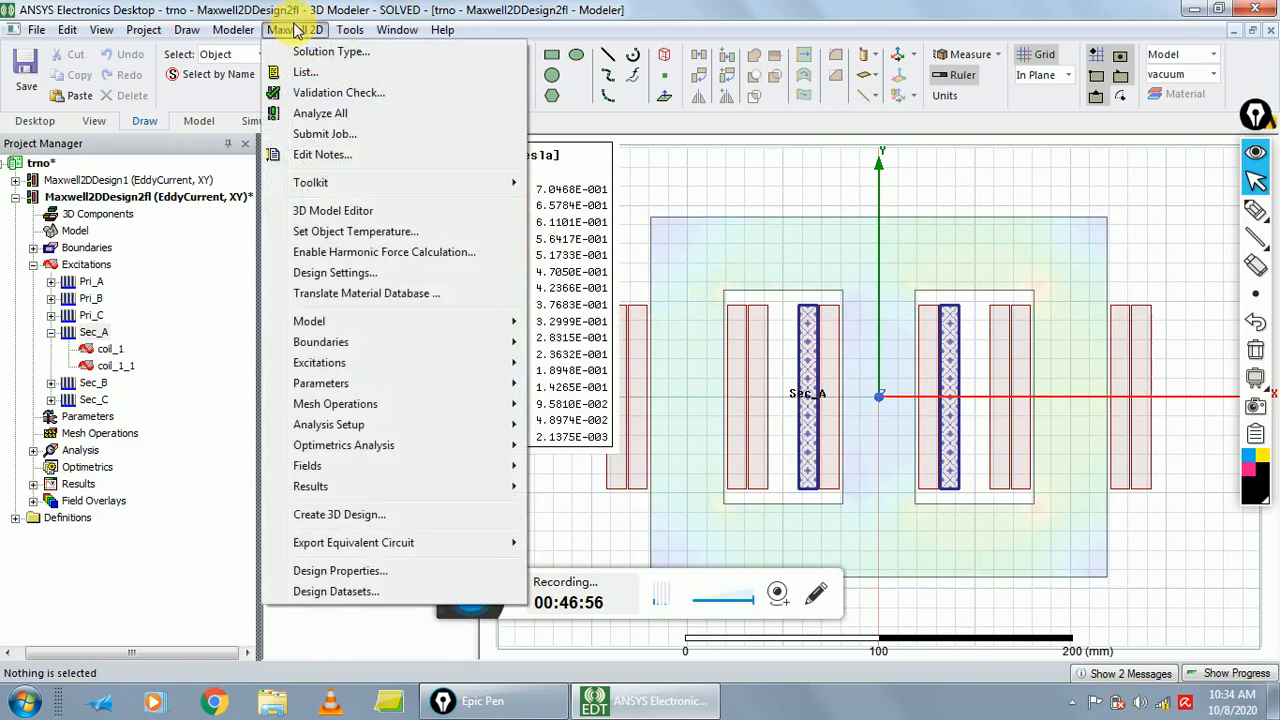
click(42, 197)
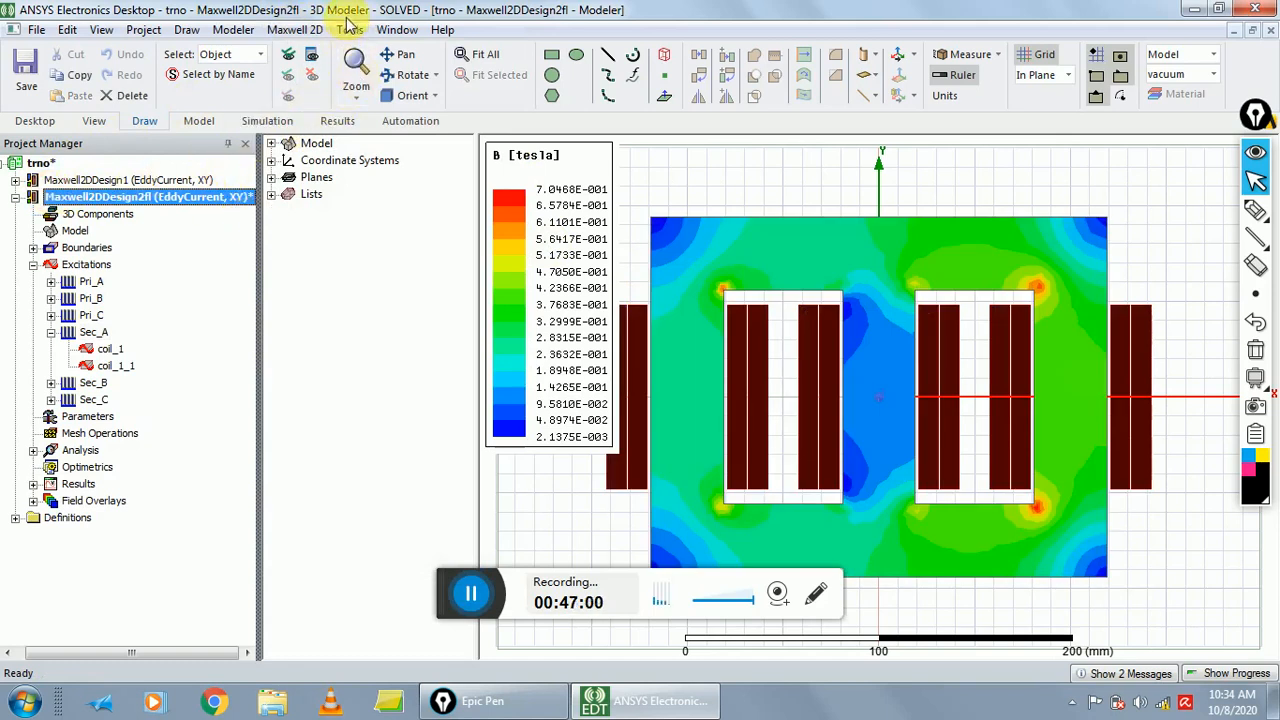
click(295, 29)
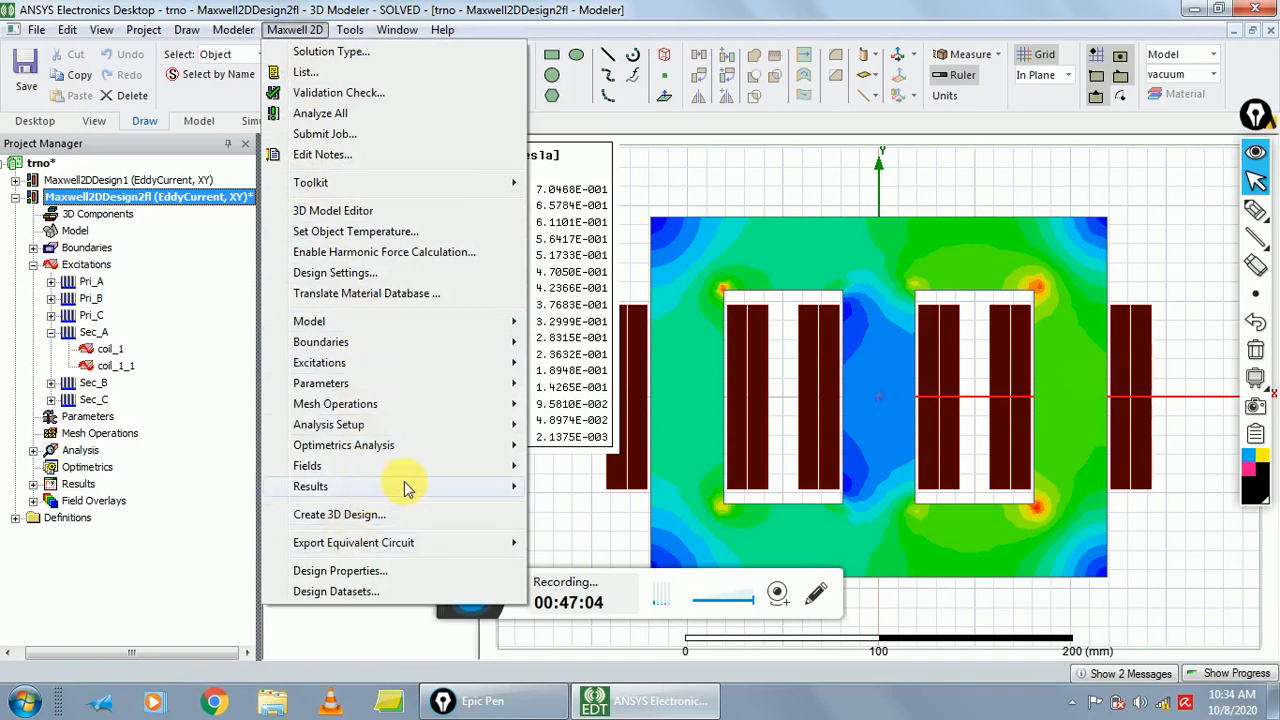
mouse_move(410, 486)
mouse_move(628, 62)
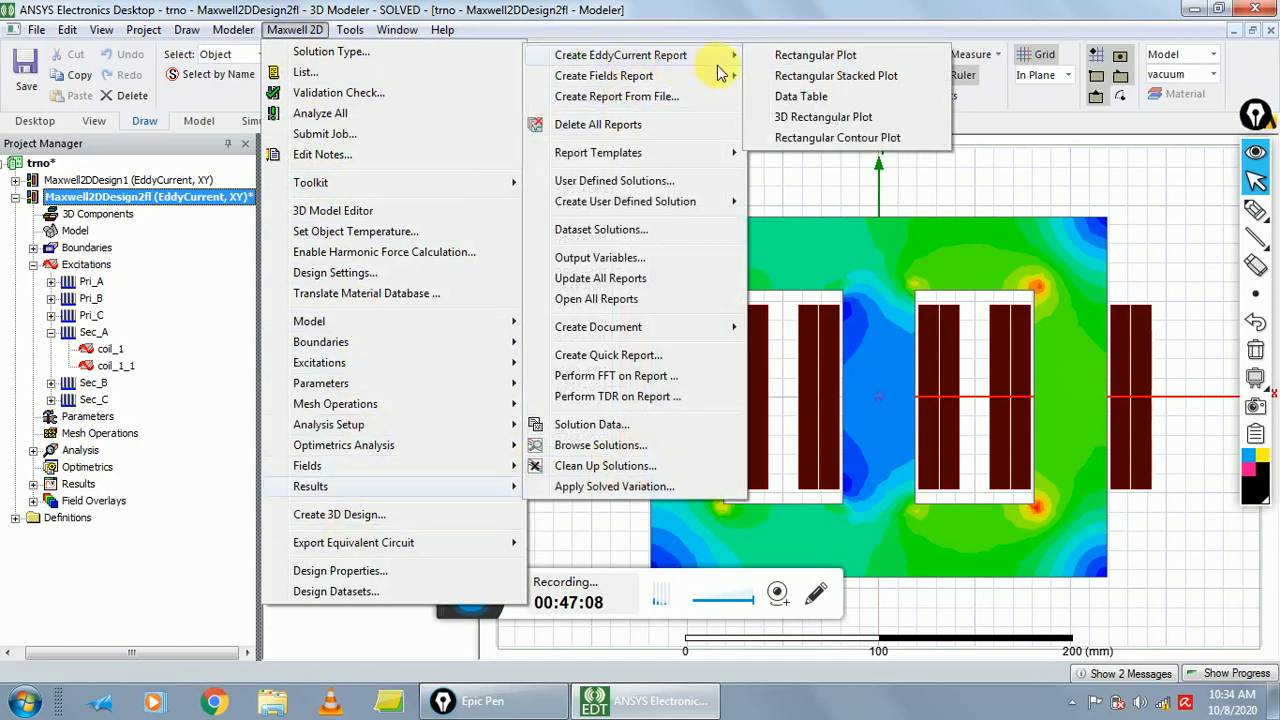
click(808, 95)
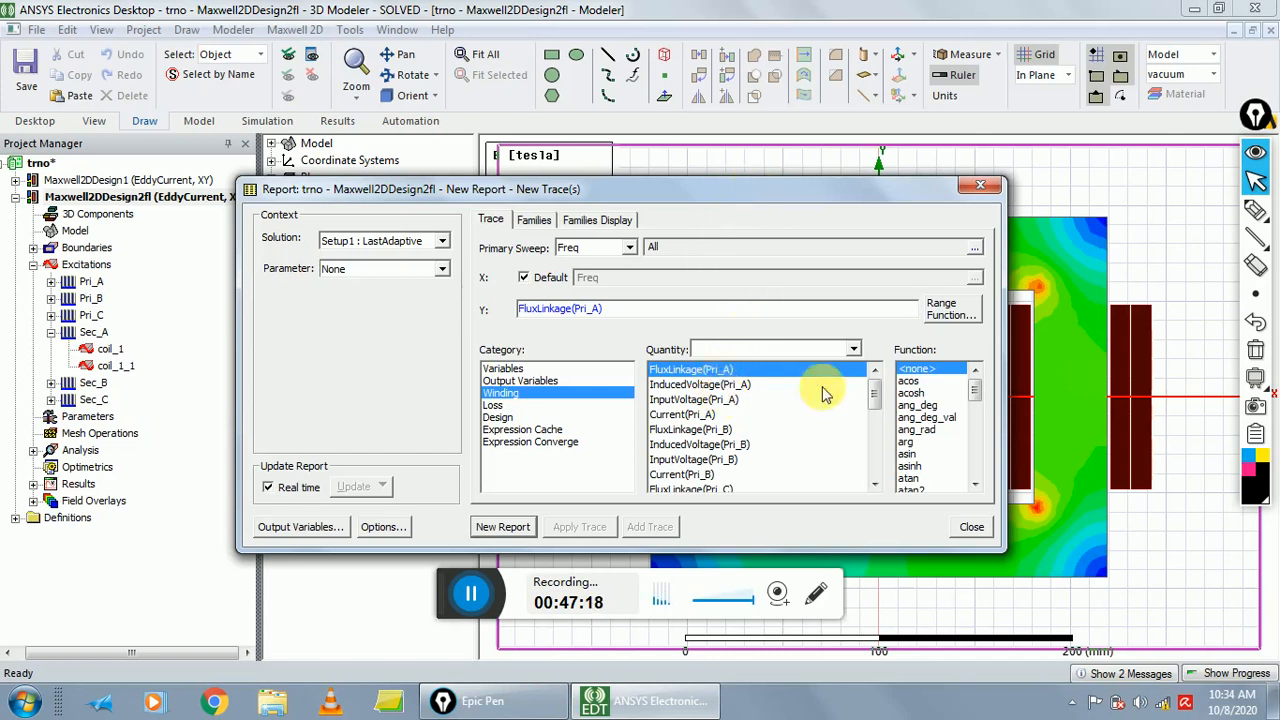
click(722, 386)
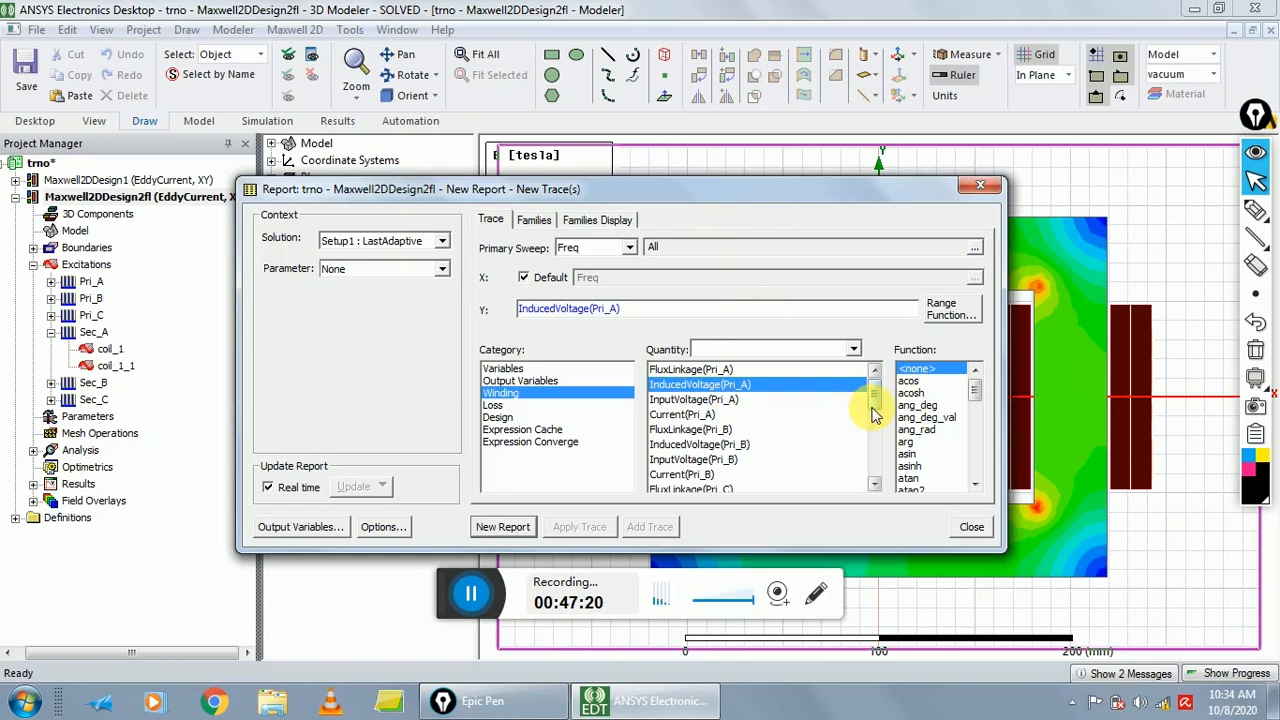
drag(874, 404, 857, 480)
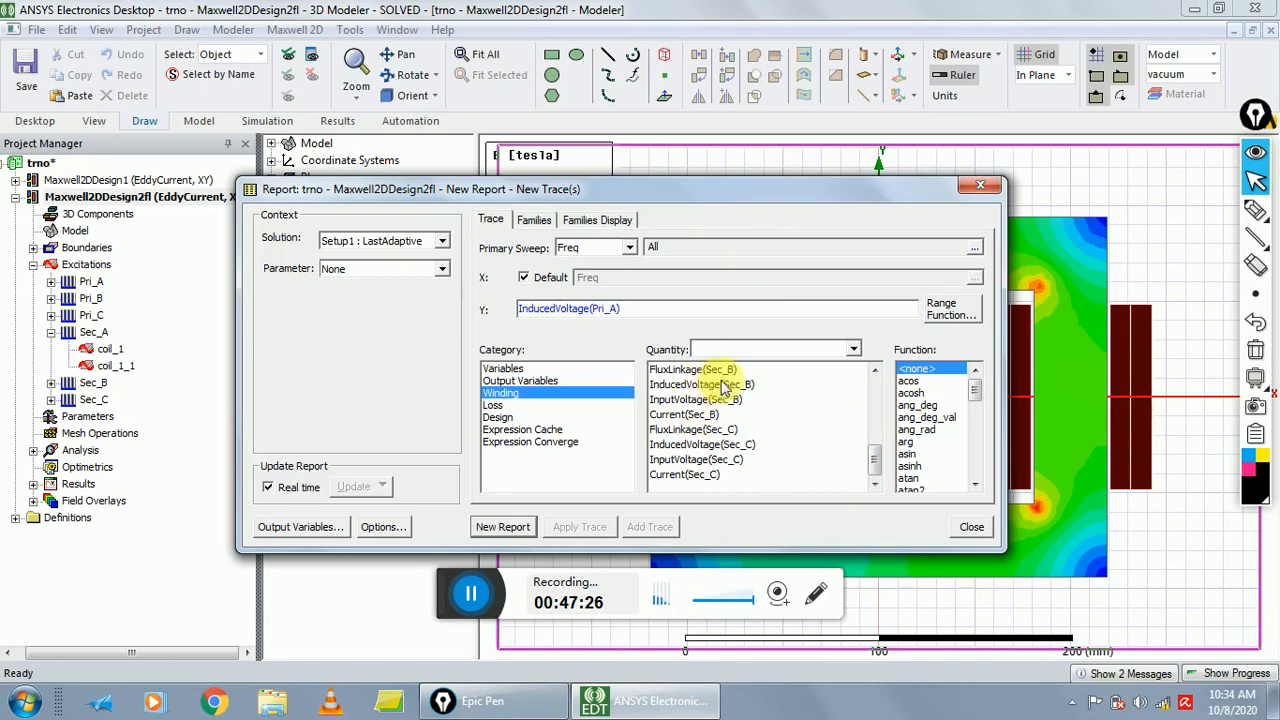
drag(878, 470, 889, 443)
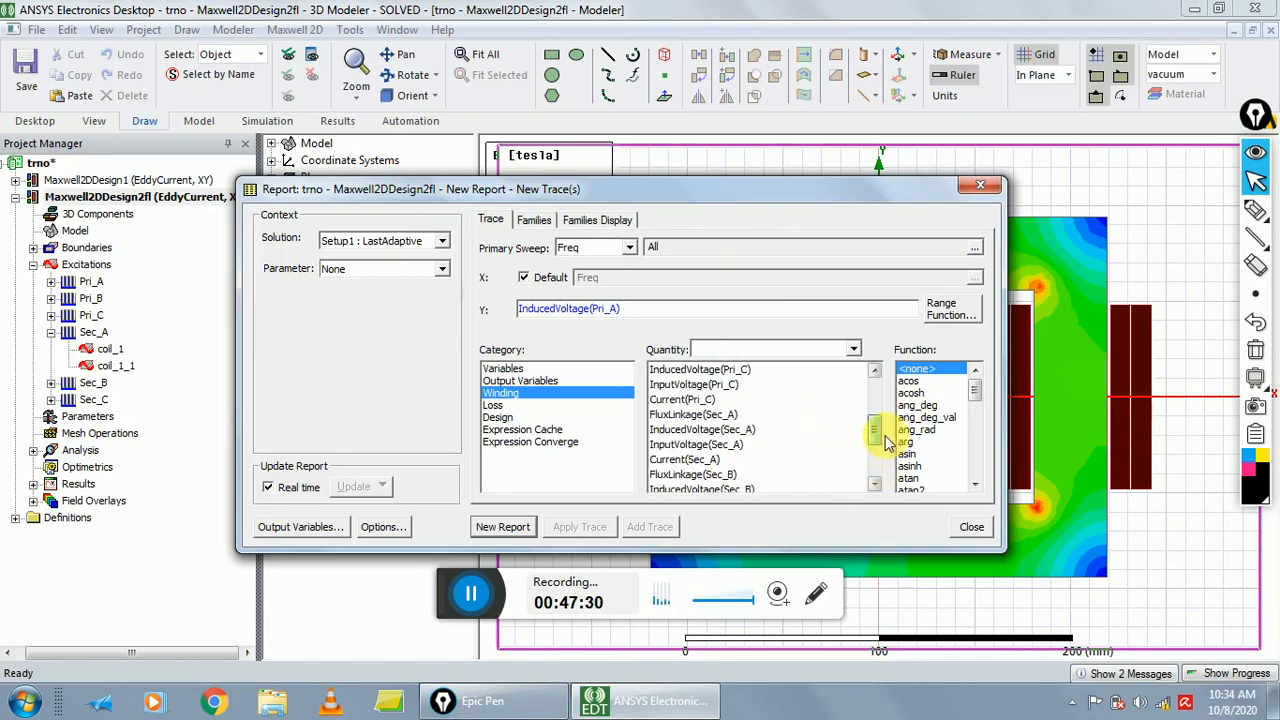
click(765, 430)
drag(880, 430, 898, 360)
scroll(877, 457, down, 4)
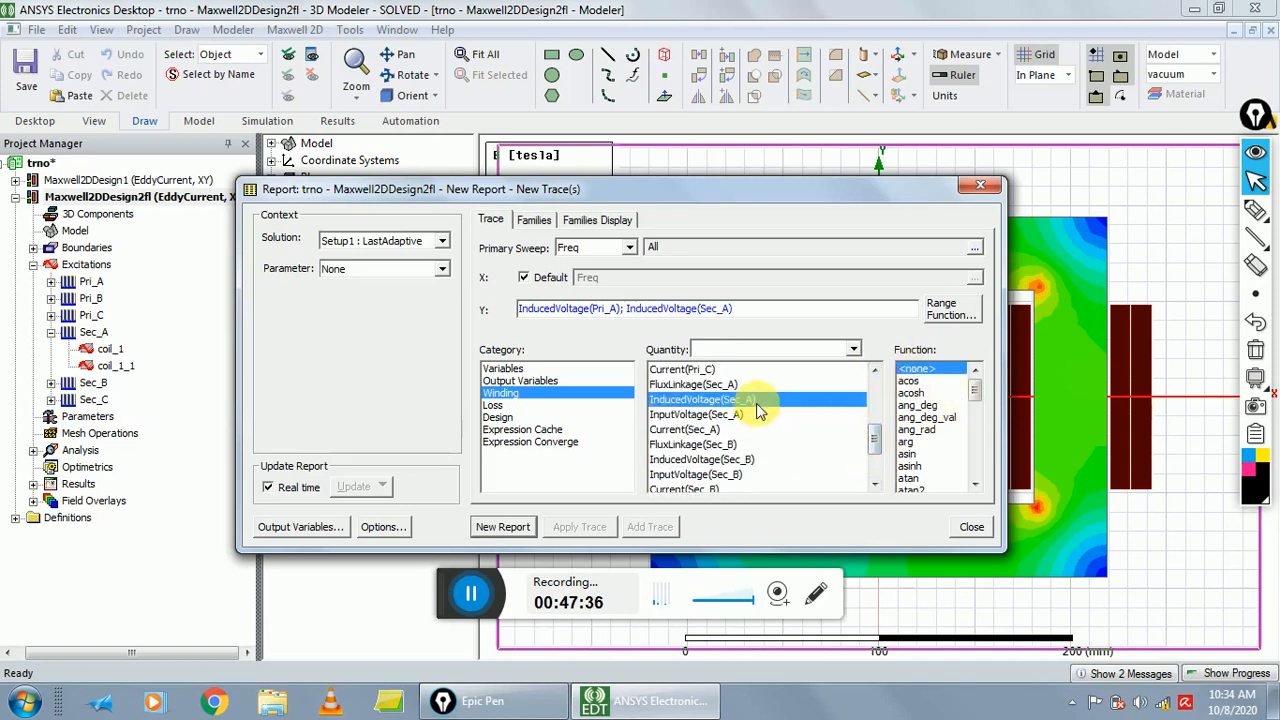
click(502, 526)
drag(790, 188, 426, 511)
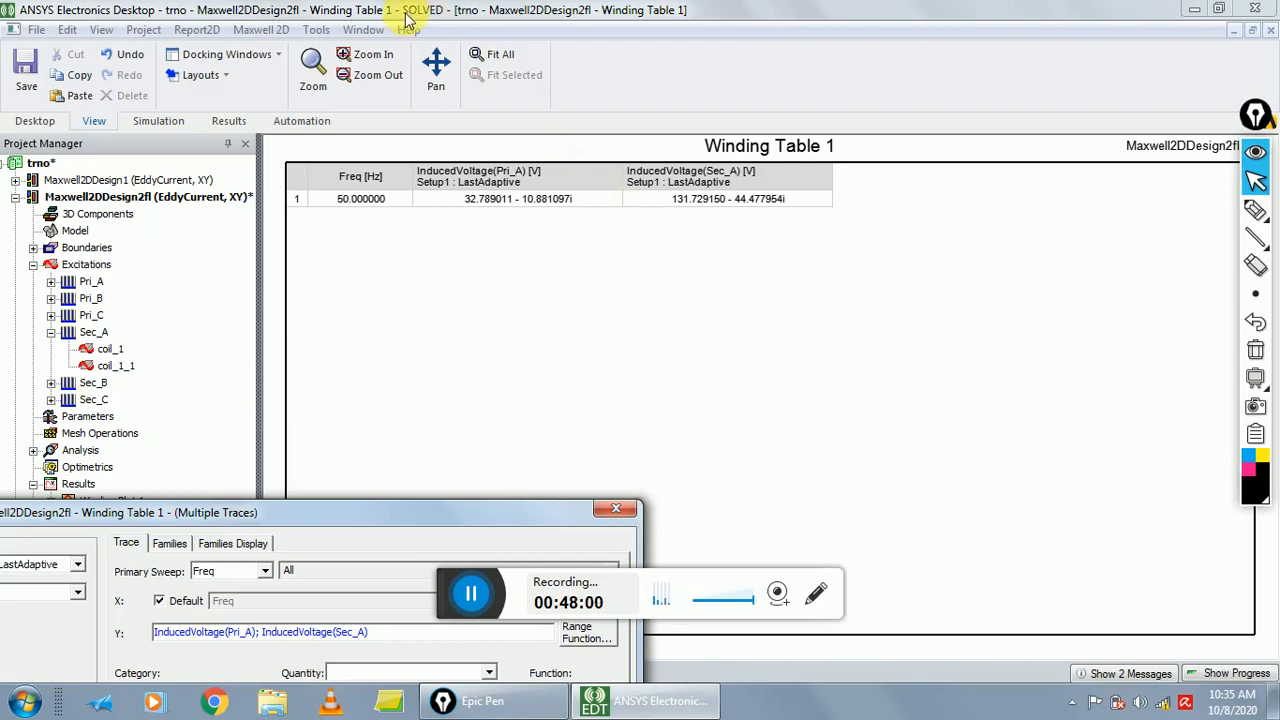
double_click(238, 10)
click(265, 38)
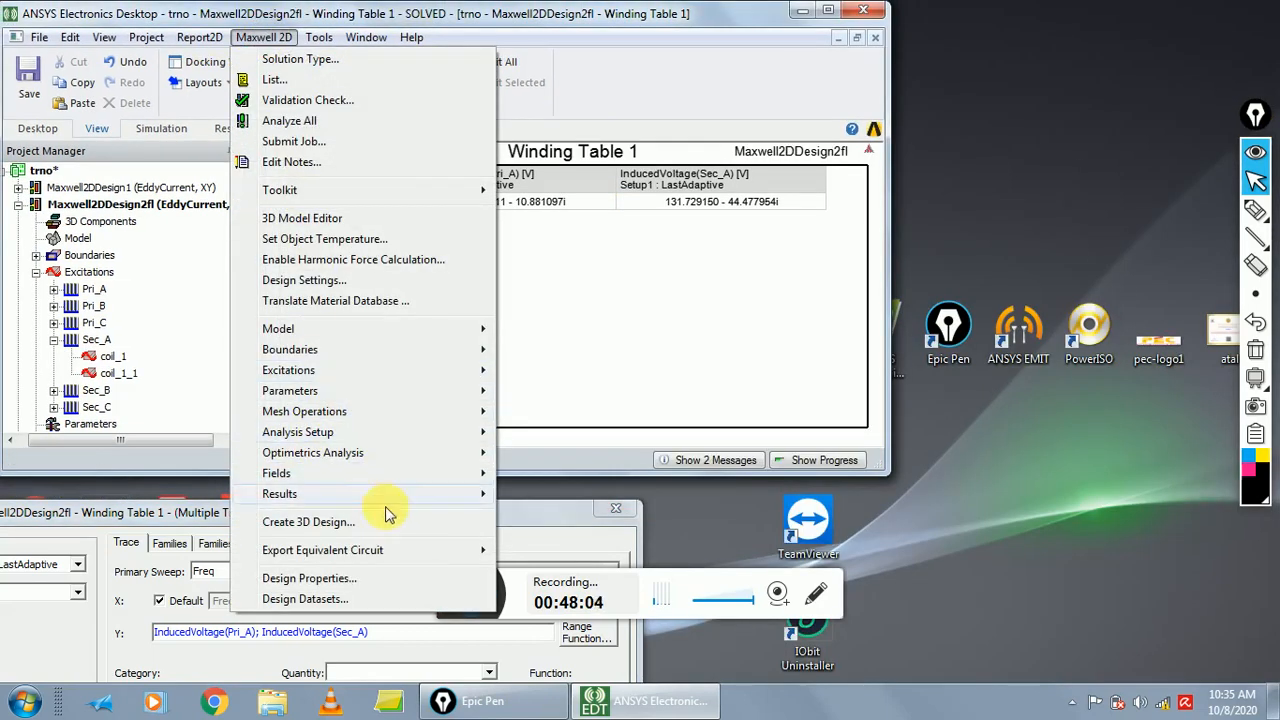
mouse_move(445, 500)
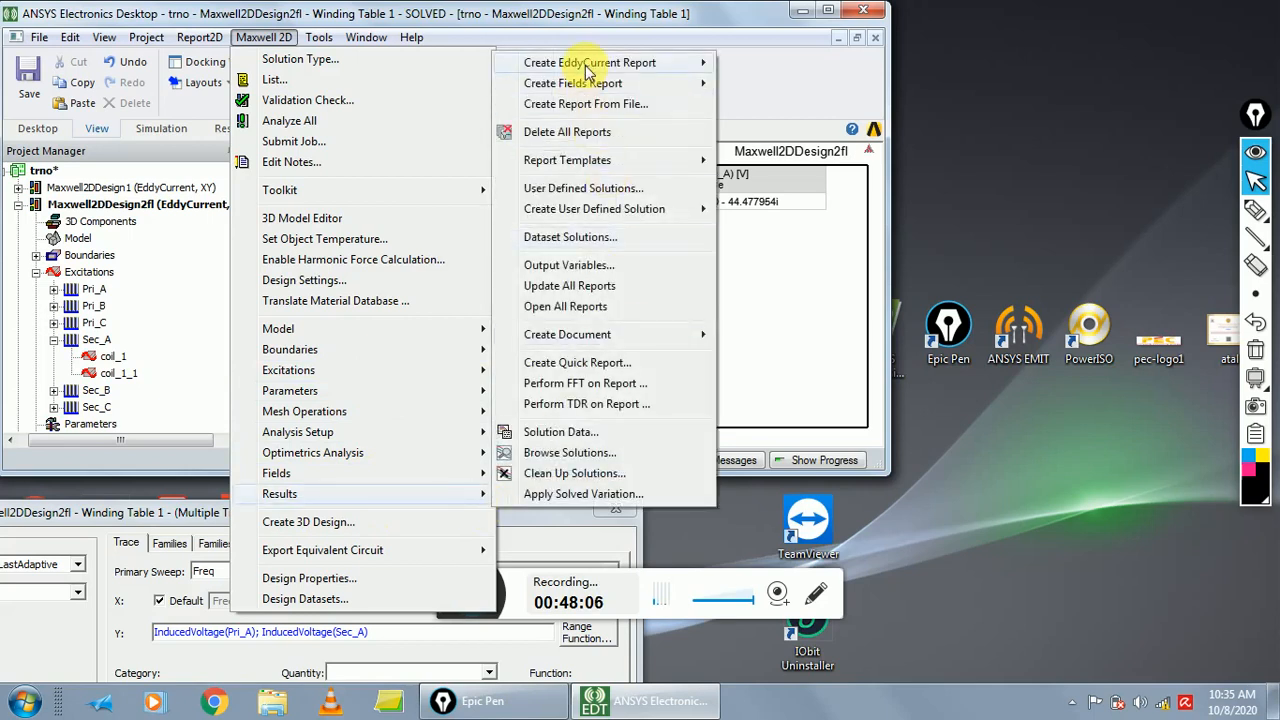
mouse_move(610, 63)
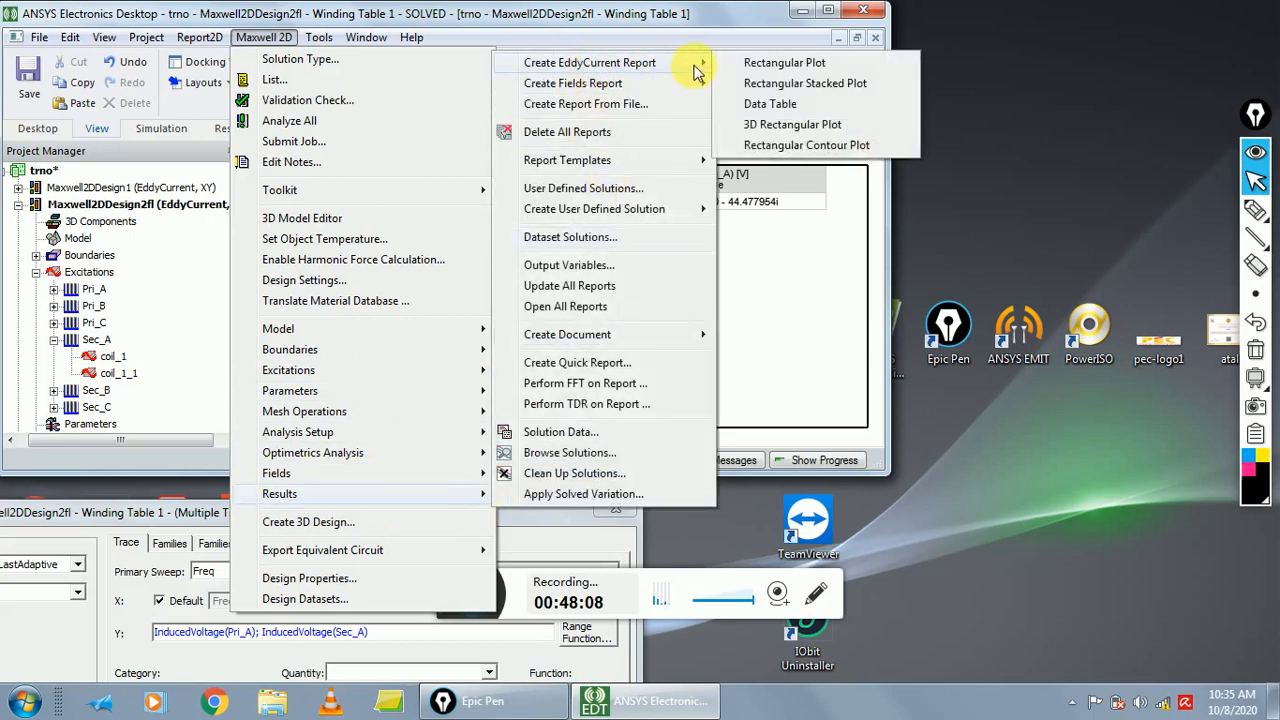
click(791, 113)
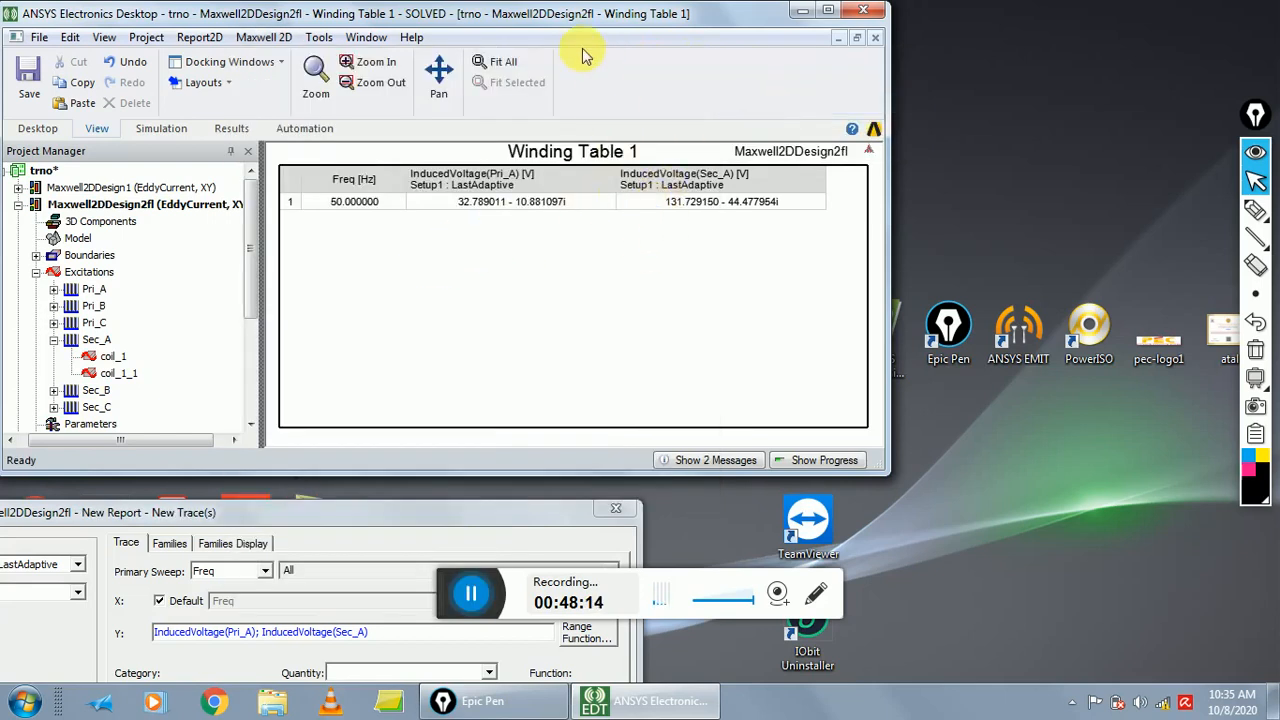
drag(595, 20, 710, 80)
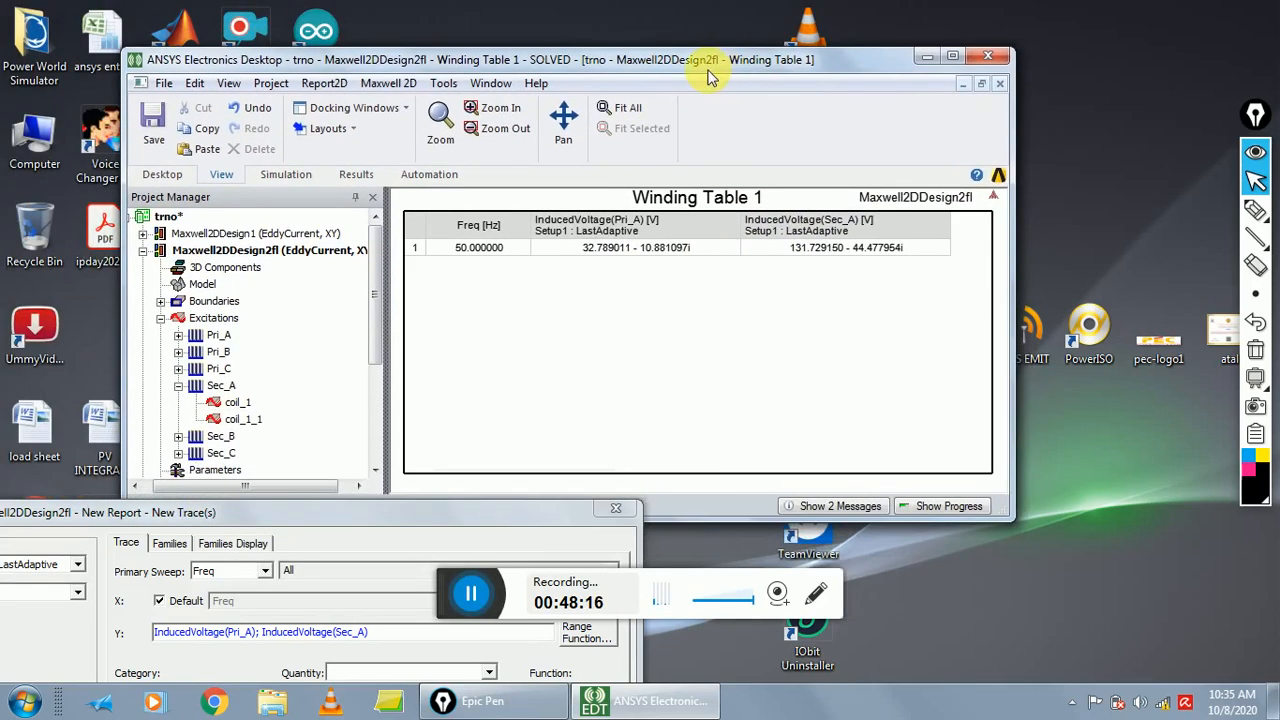
double_click(706, 68)
drag(406, 511, 897, 217)
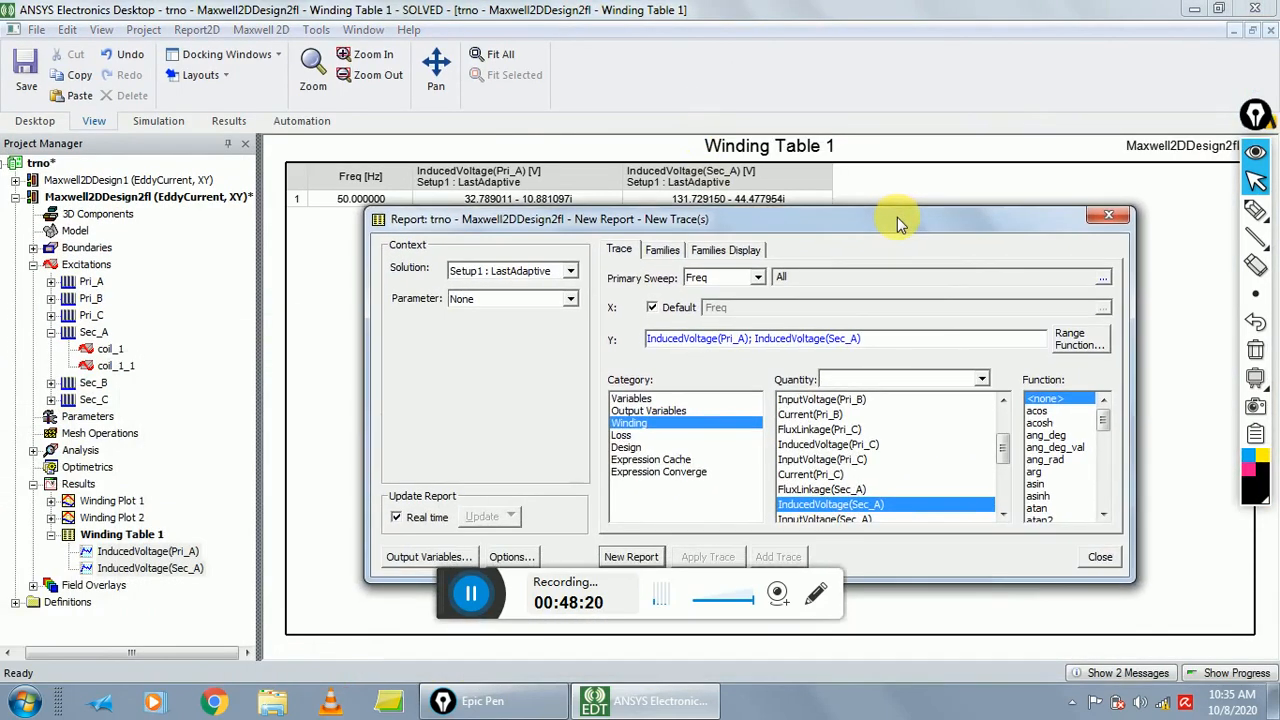
click(1110, 218)
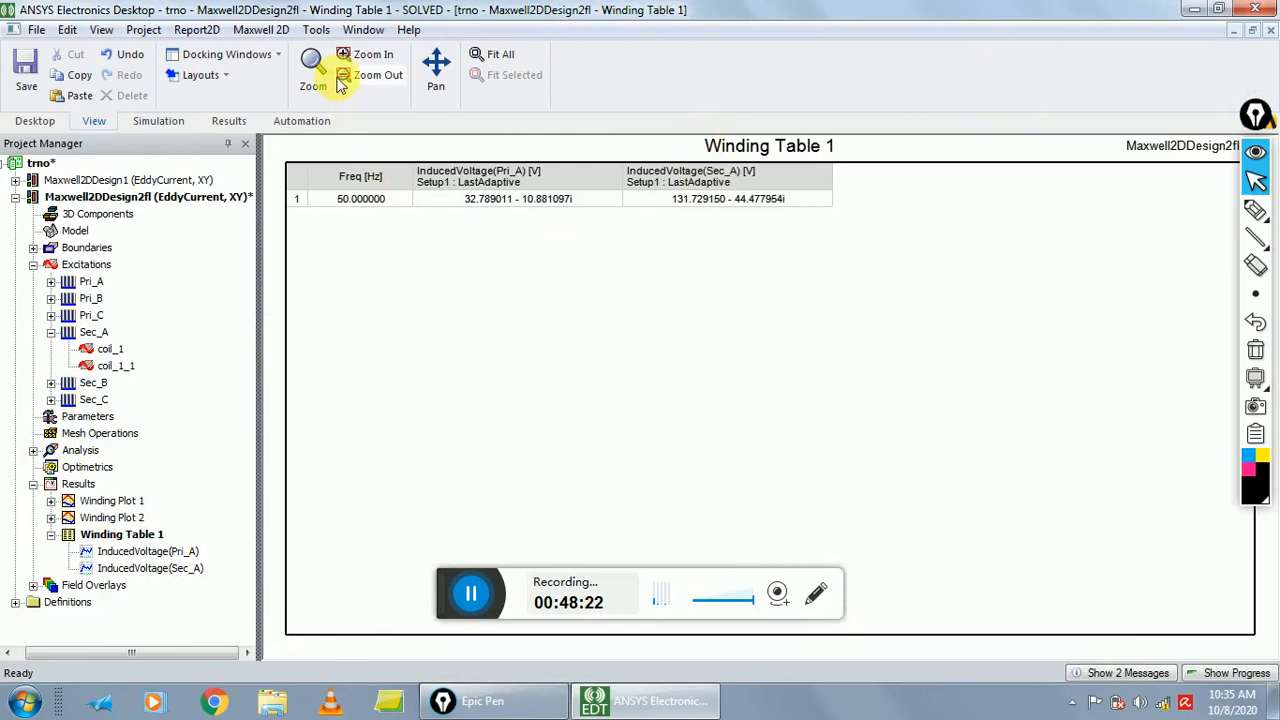
double_click(680, 428)
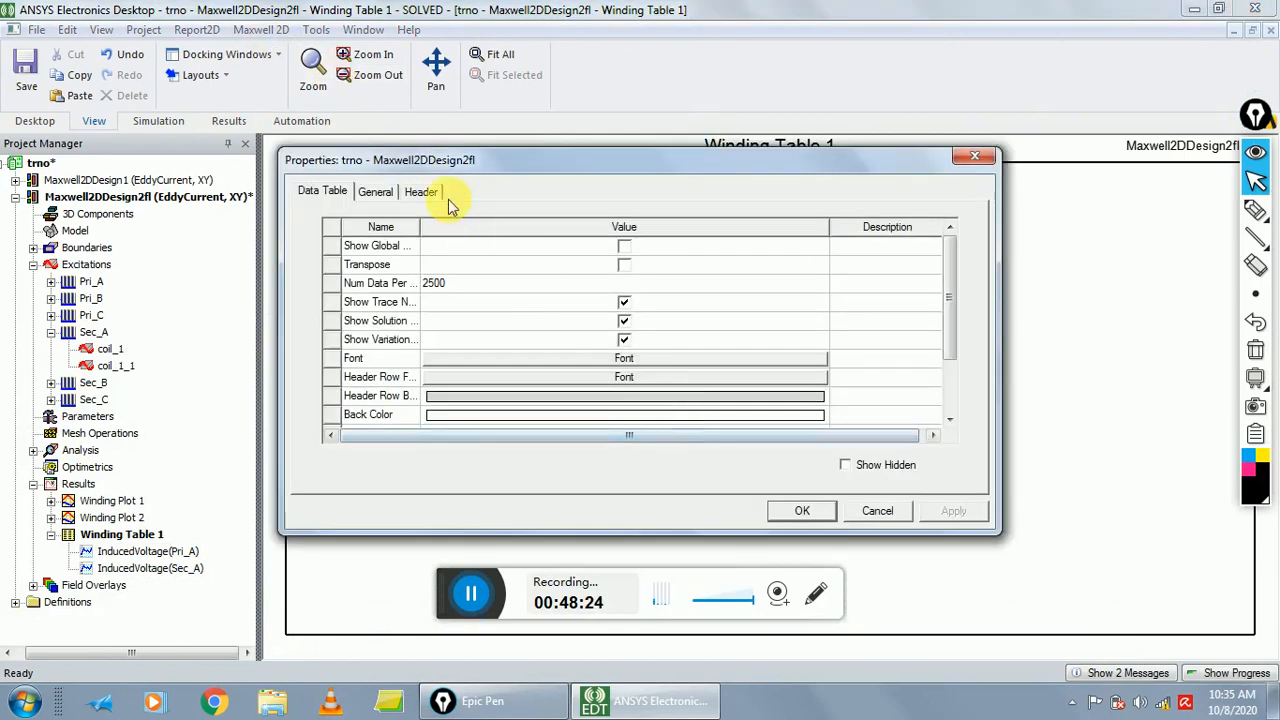
click(976, 158)
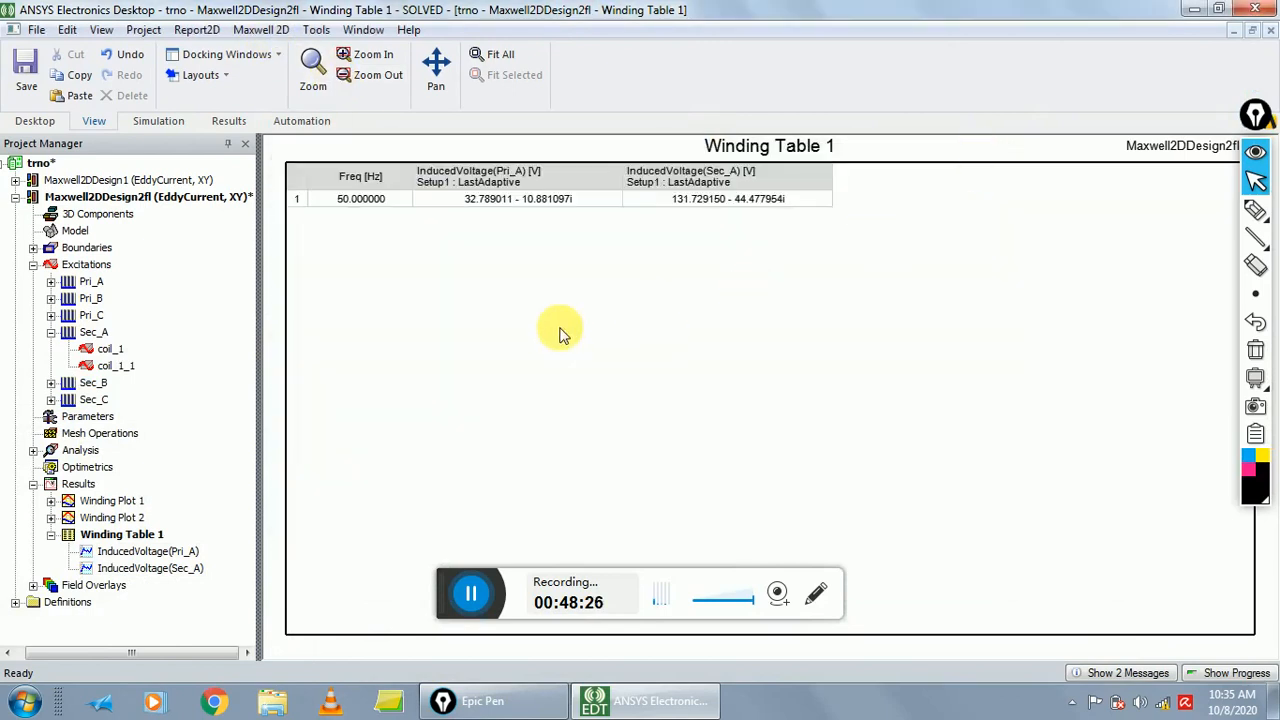
- Start a second eddy-current data table report with the winding quantities InputVoltage(Pri_A) and InducedVoltage(Sec_A)
click(262, 29)
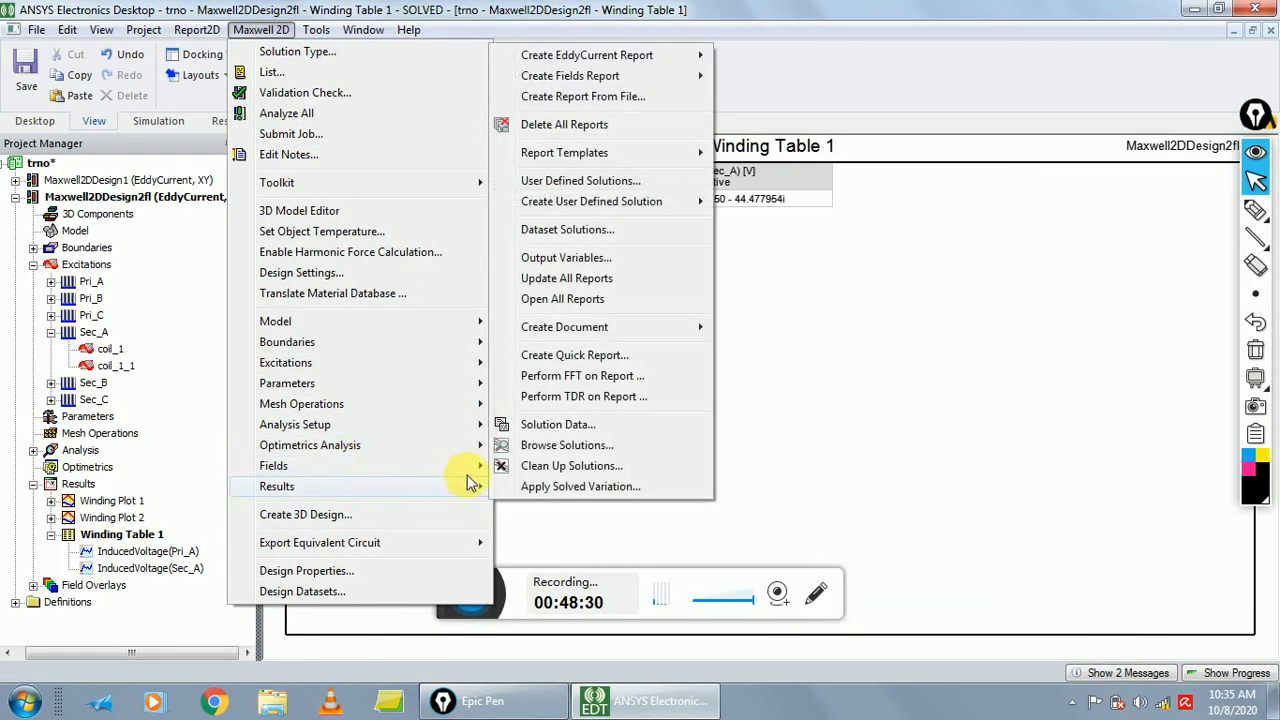
mouse_move(551, 58)
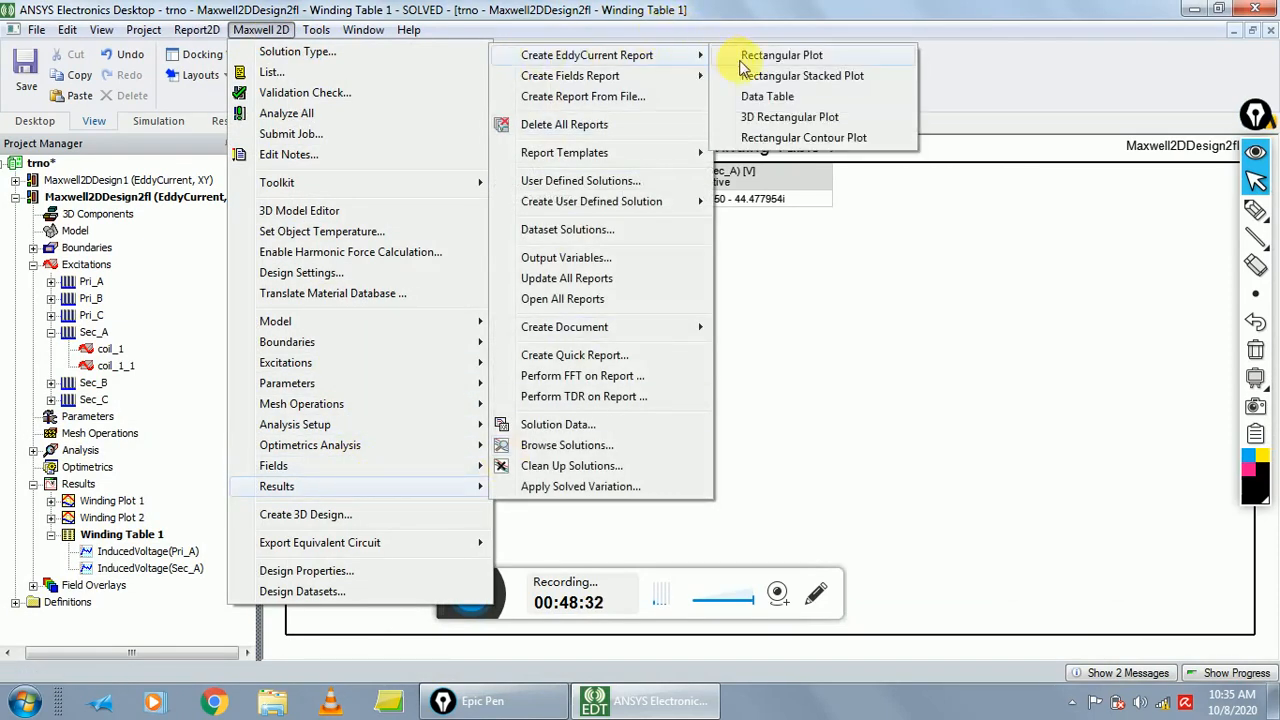
click(765, 99)
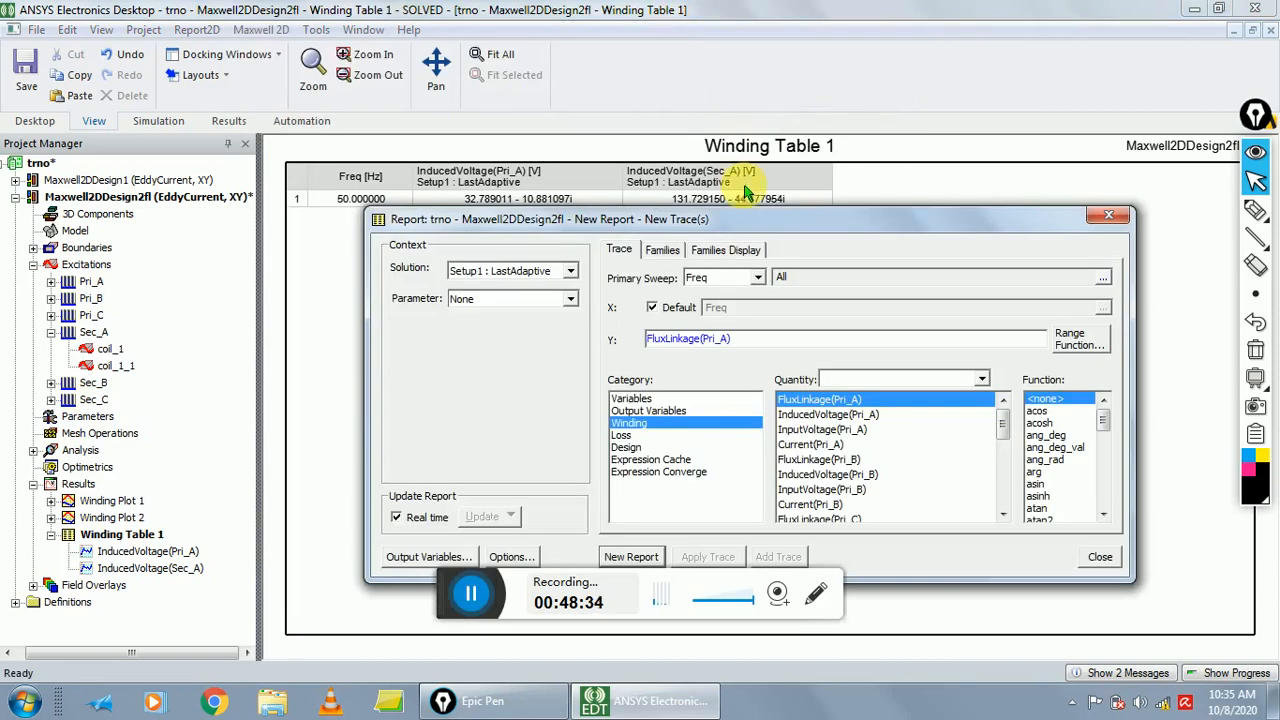
drag(713, 177, 662, 142)
drag(999, 338, 1004, 366)
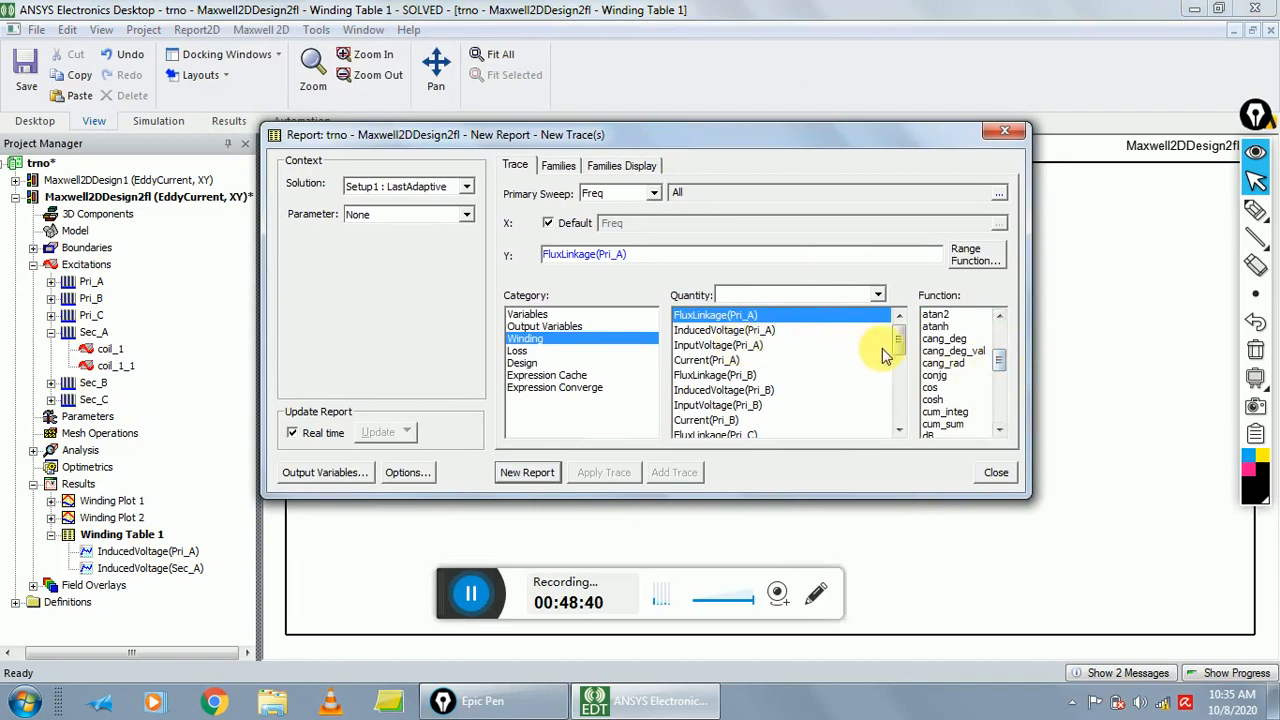
click(775, 360)
click(763, 345)
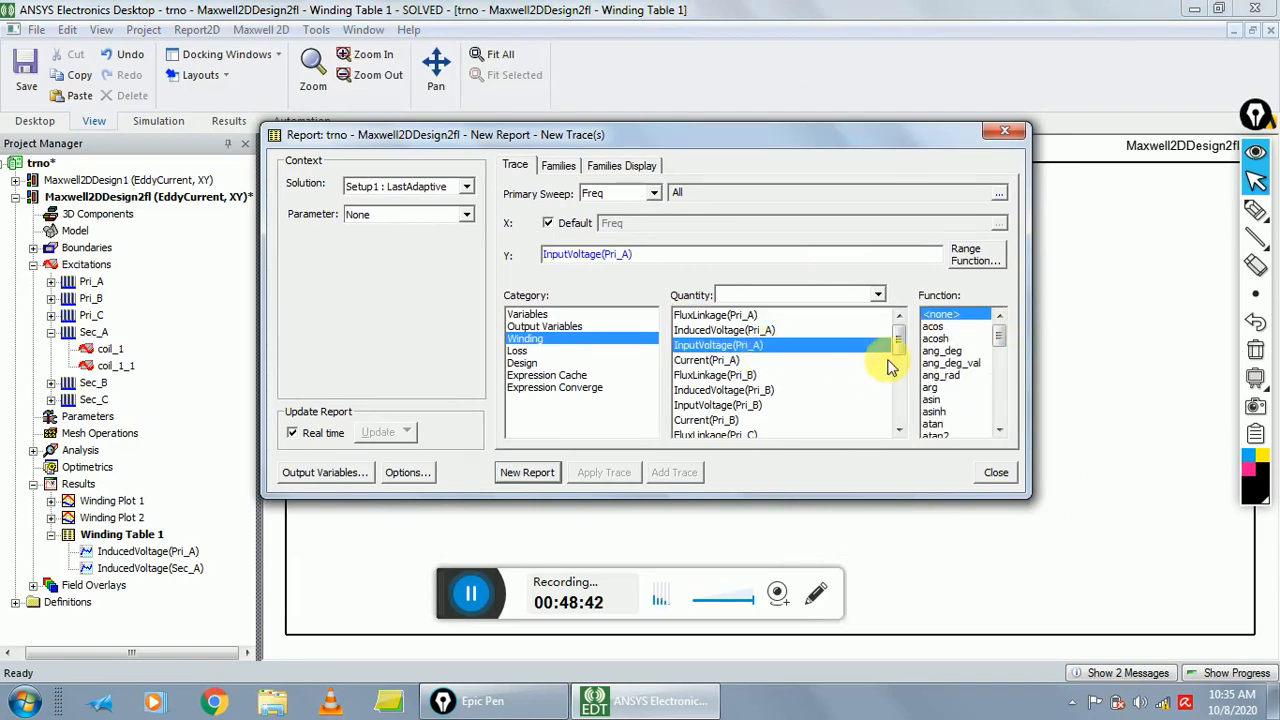
drag(896, 340, 902, 379)
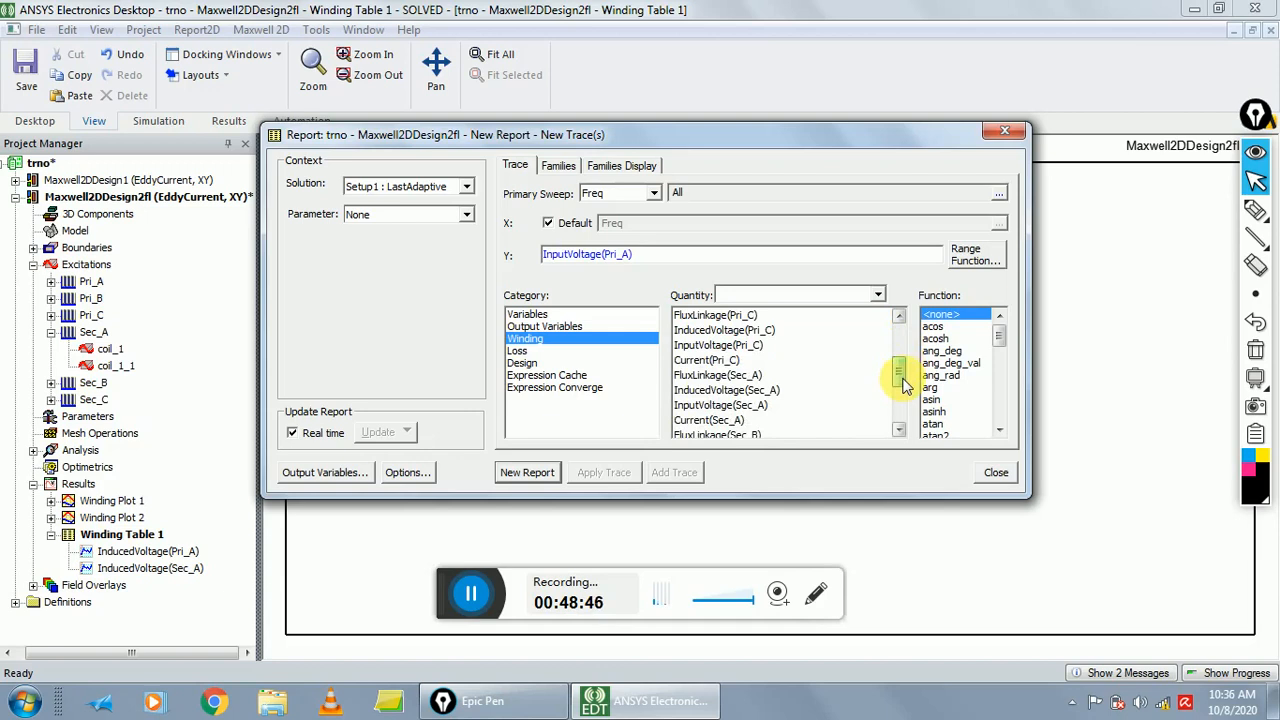
click(740, 391)
- Apply the im function to both winding quantities, create the new report, and close the report setup to show the table
drag(896, 372, 903, 349)
drag(998, 336, 1017, 396)
click(966, 340)
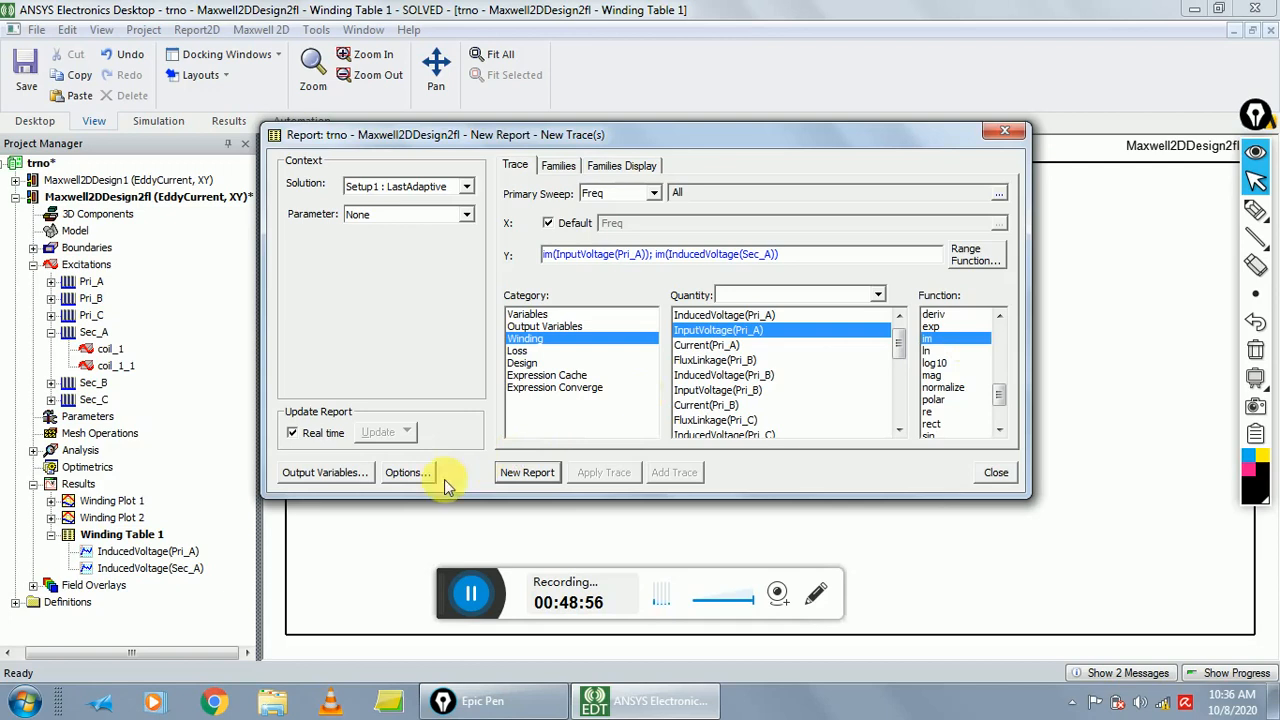
click(525, 472)
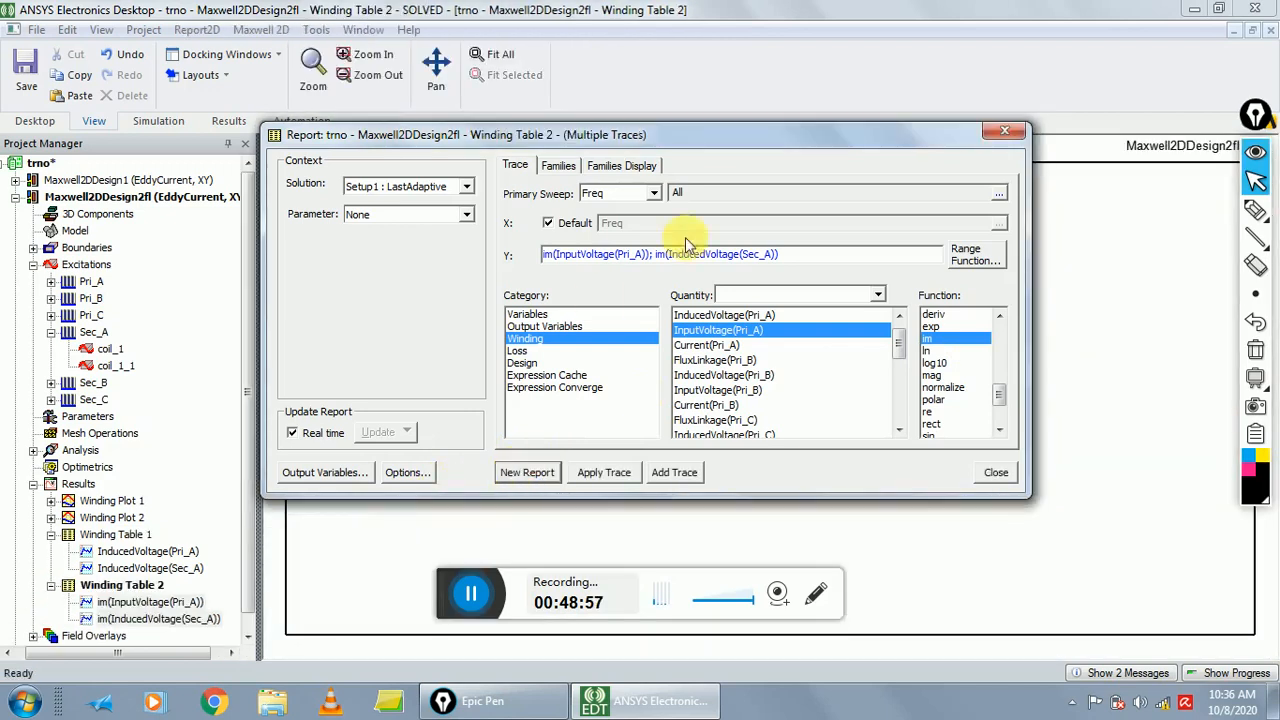
click(1005, 131)
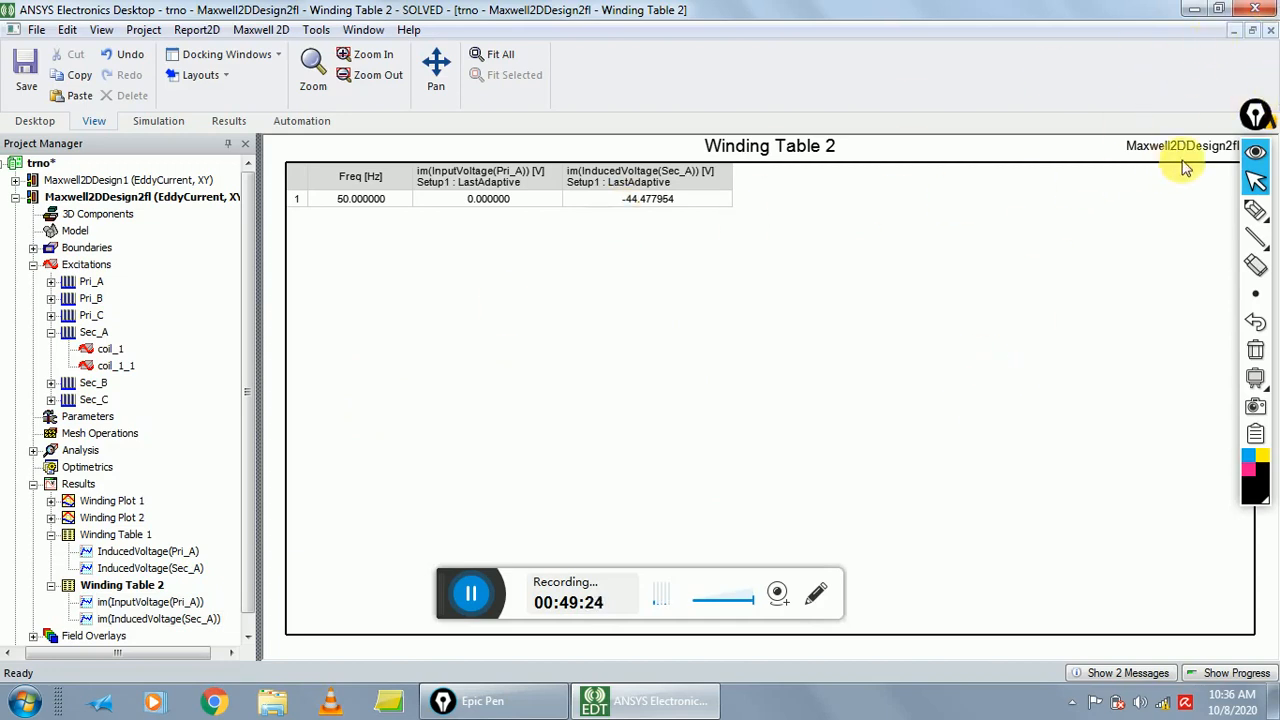
click(1256, 115)
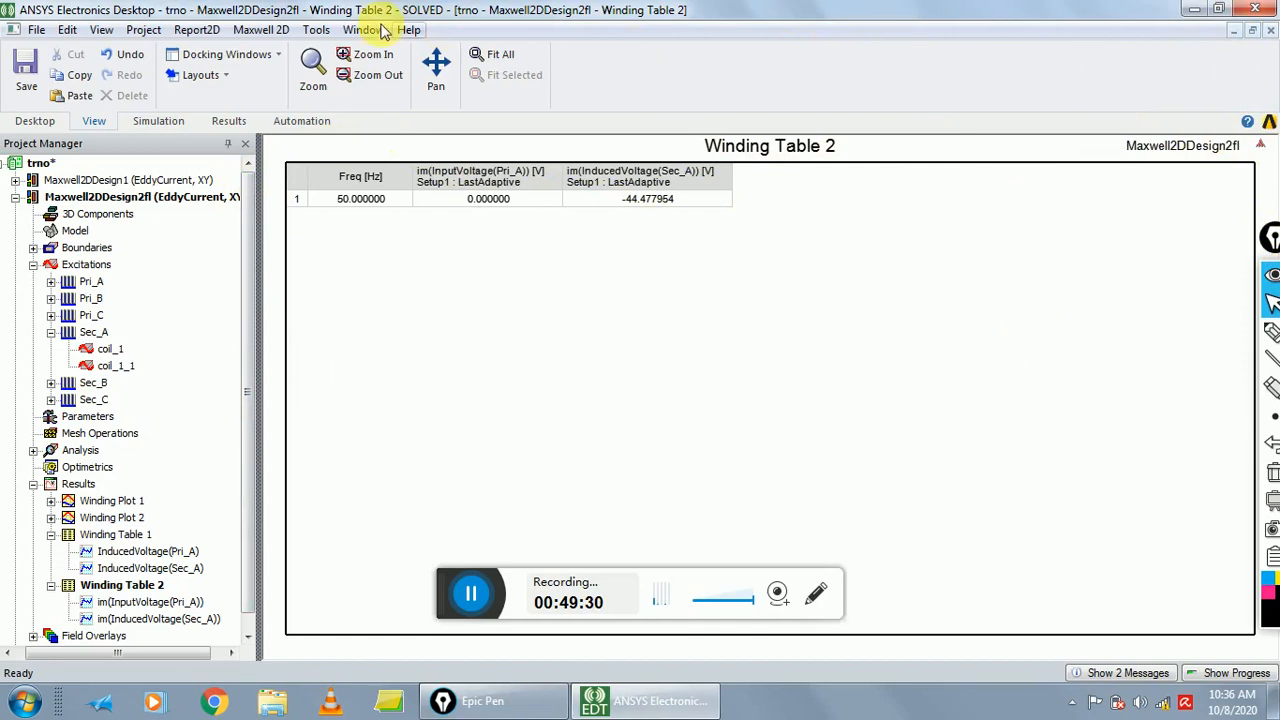
- Open the Fields Calculator for Maxwell2DDesign2fl, fit its window on screen, and look through the list of named expressions
click(258, 30)
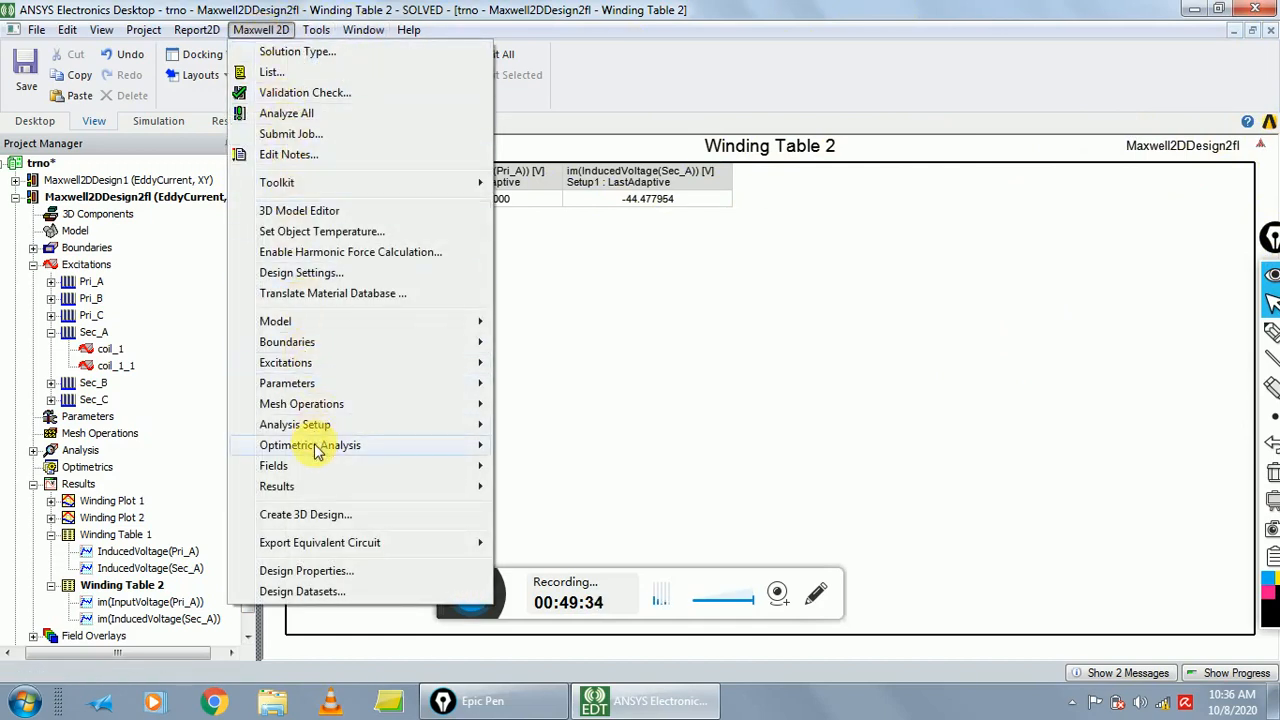
mouse_move(408, 493)
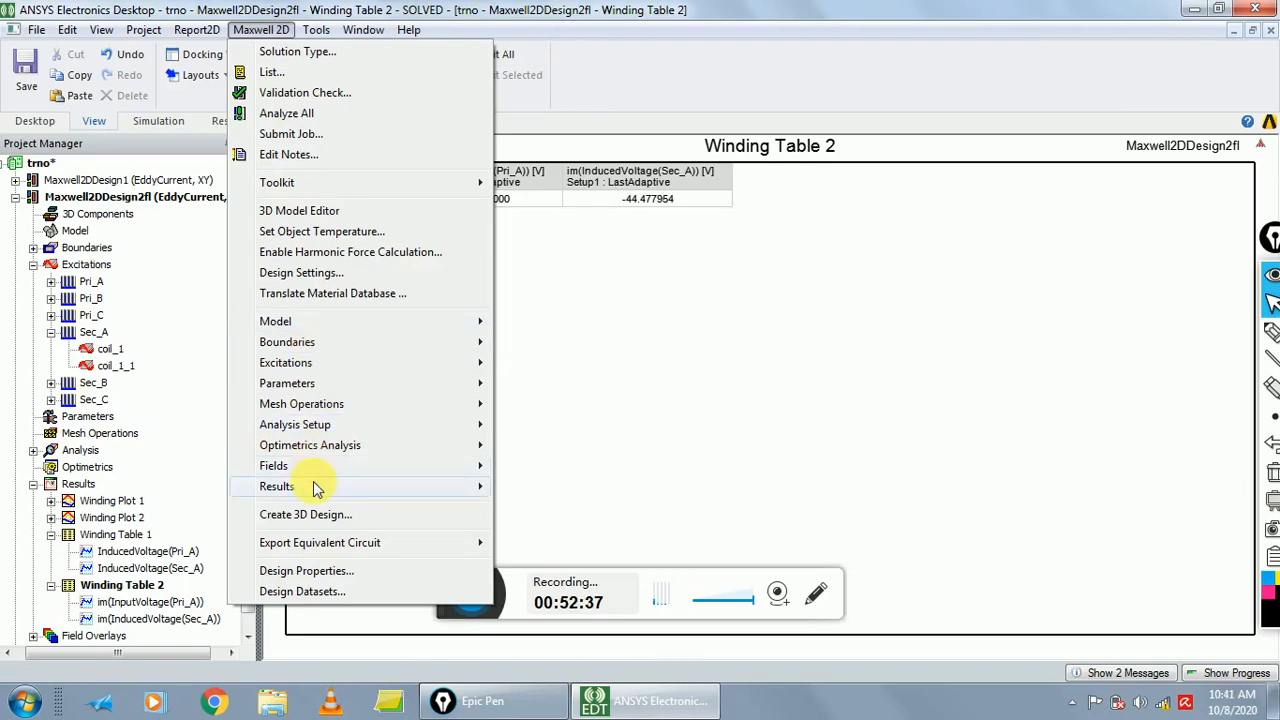
mouse_move(316, 487)
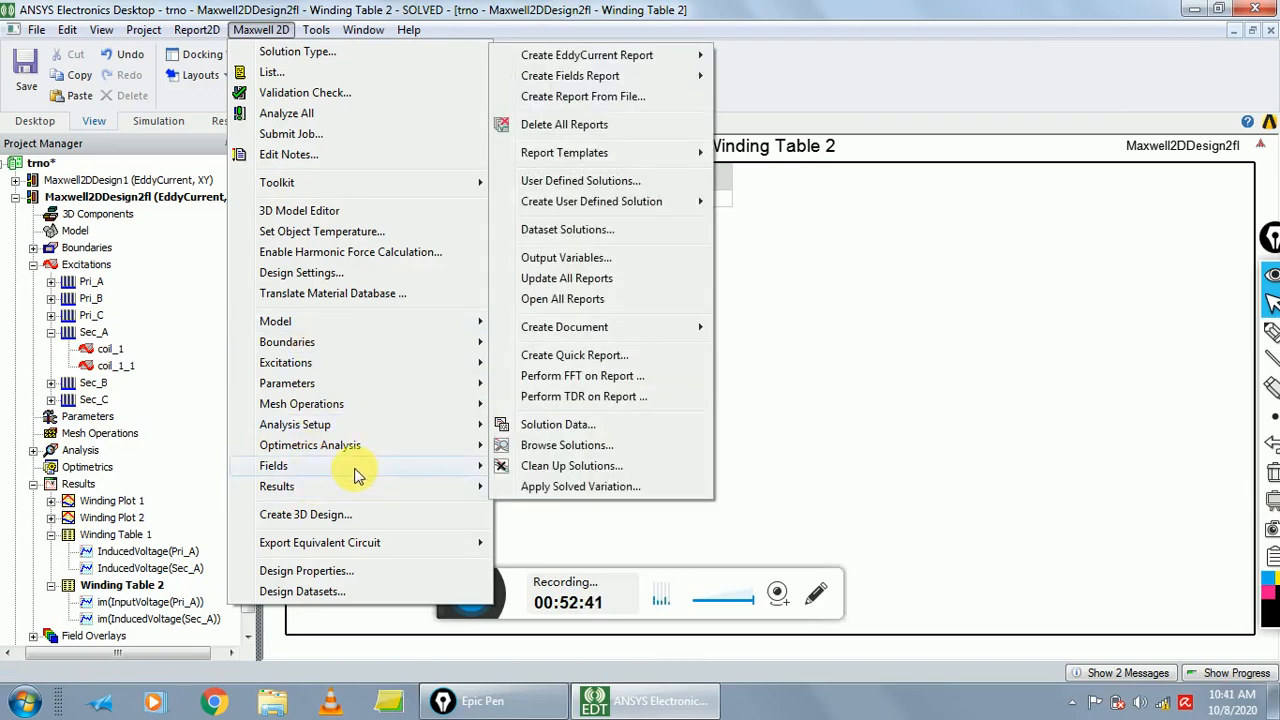
mouse_move(462, 465)
click(540, 470)
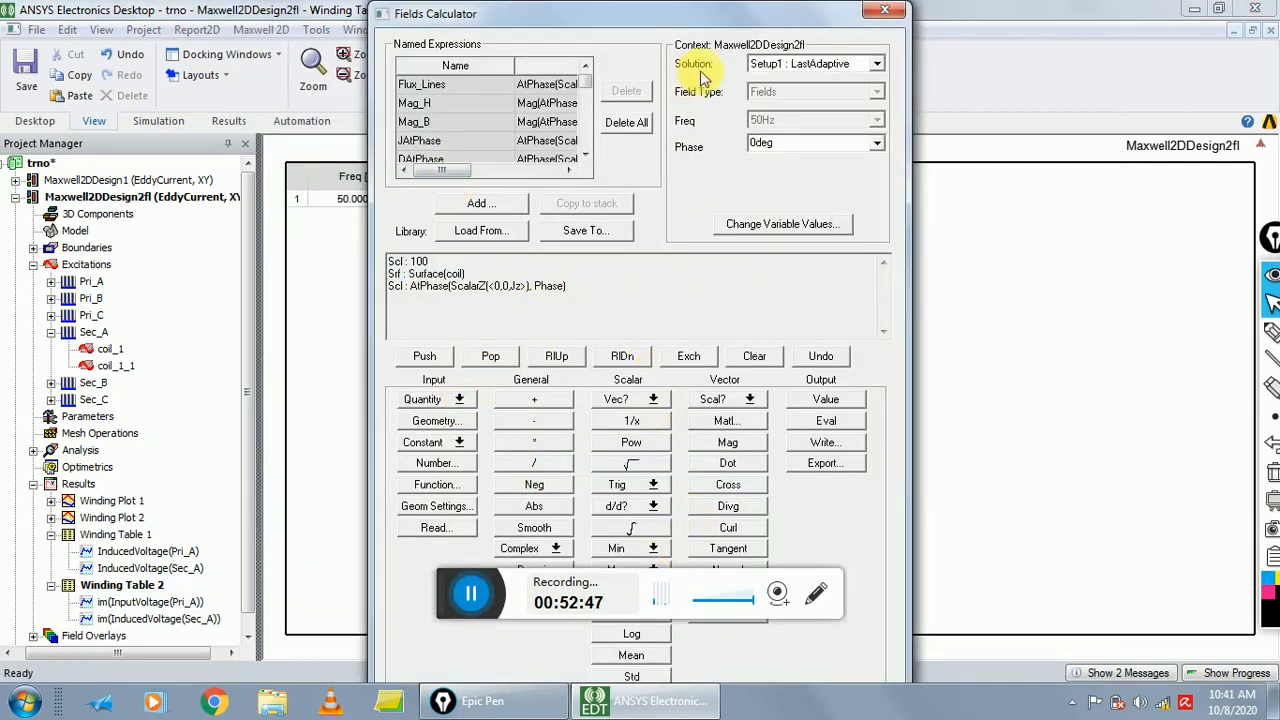
drag(745, 16, 1161, 21)
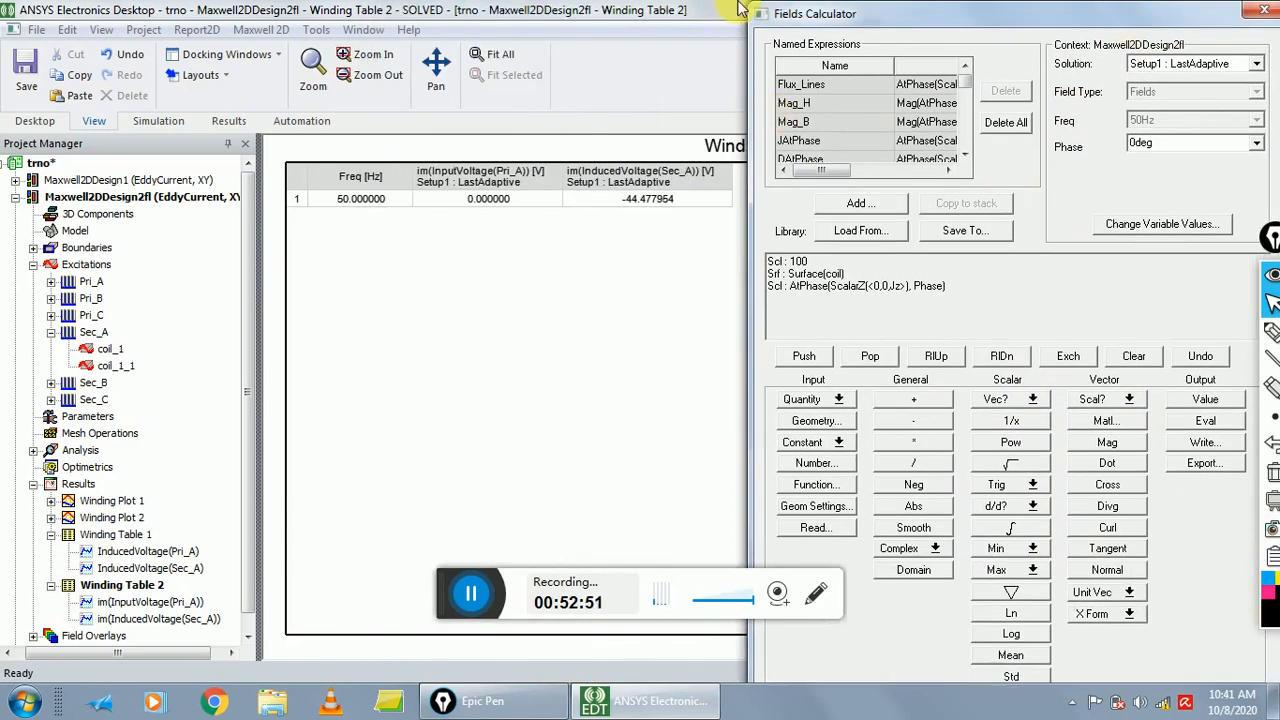
drag(755, 10, 754, 99)
drag(932, 103, 893, 12)
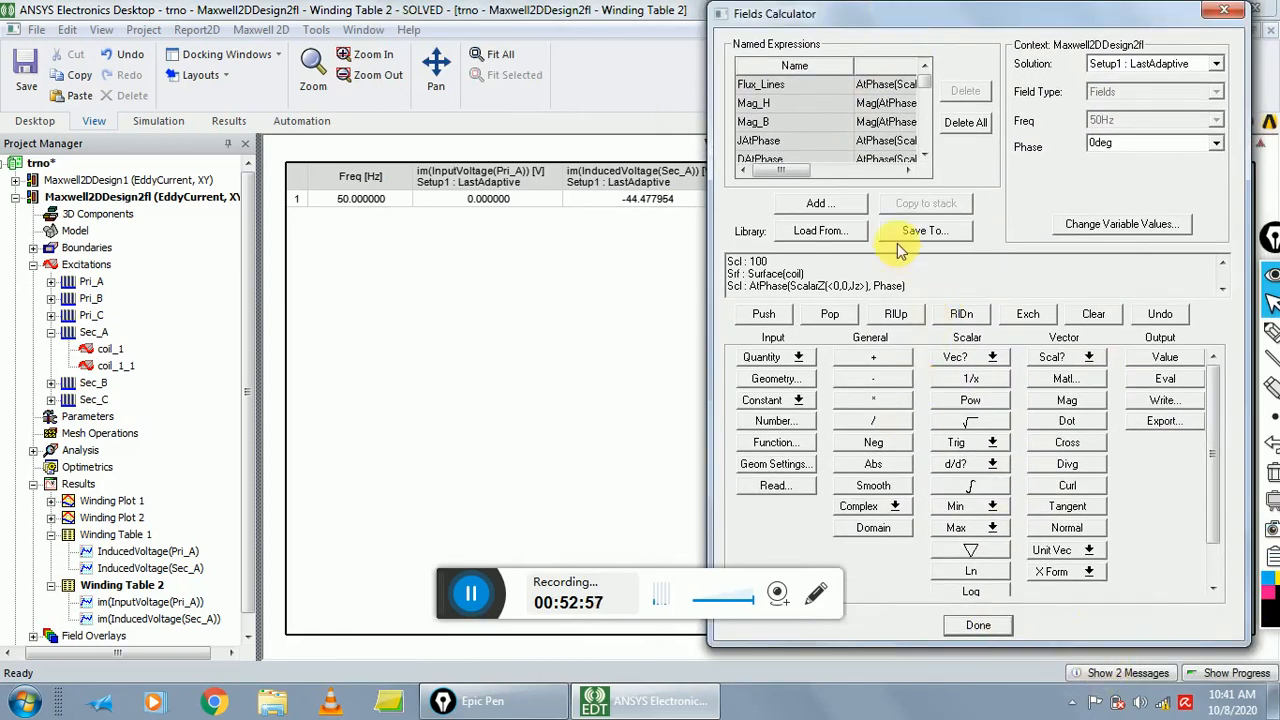
click(927, 150)
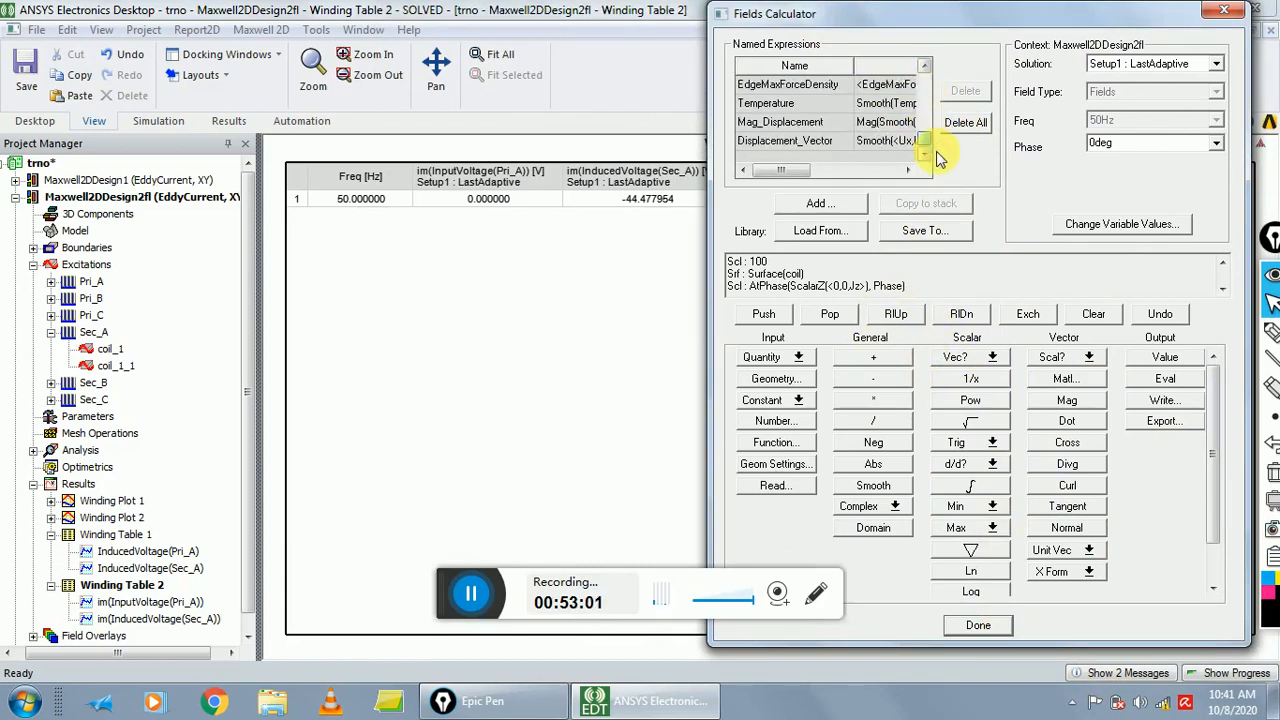
drag(926, 141, 913, 170)
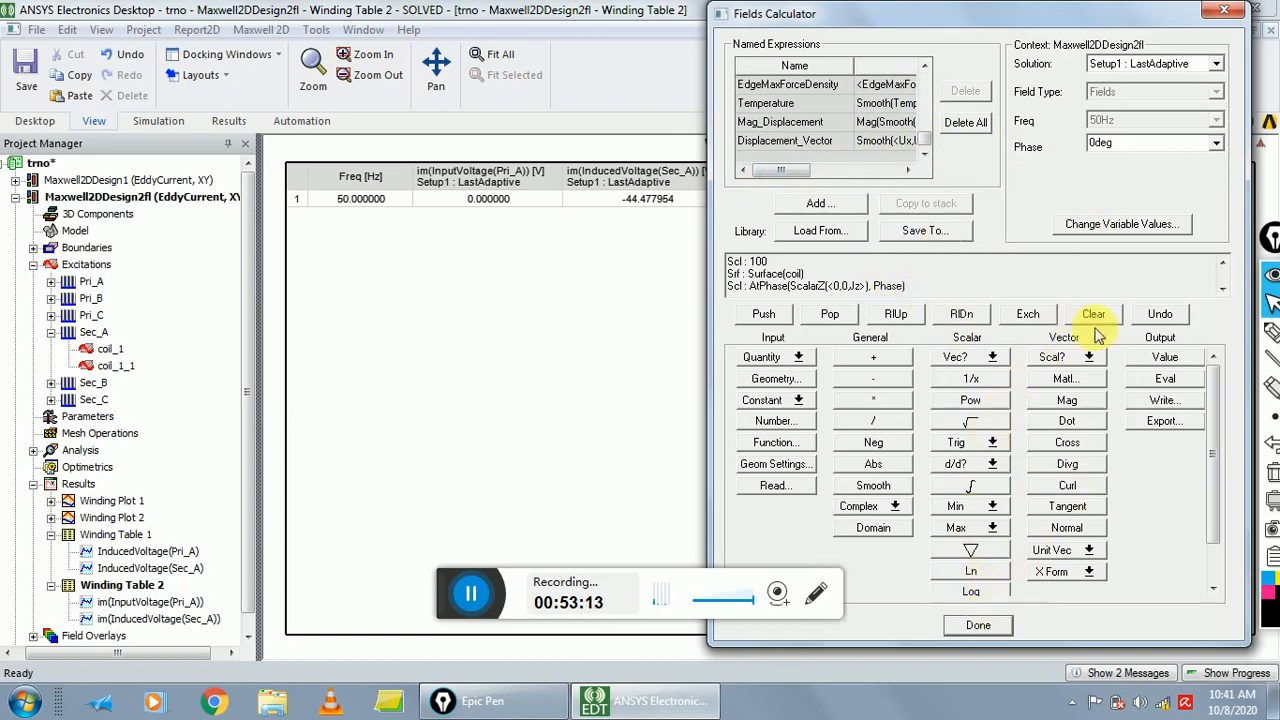
drag(927, 142, 945, 168)
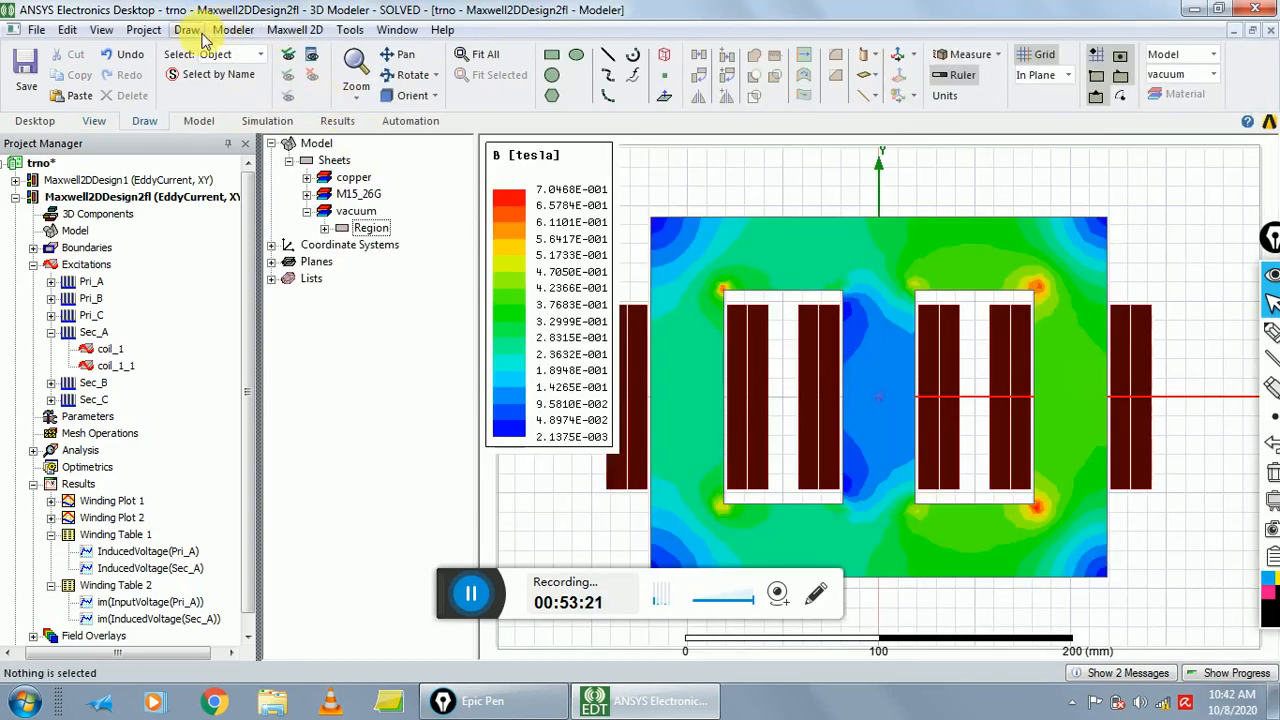
- Open the Fields Calculator from the model view, enter the quantity J, and extract its ScalarZ component
click(293, 30)
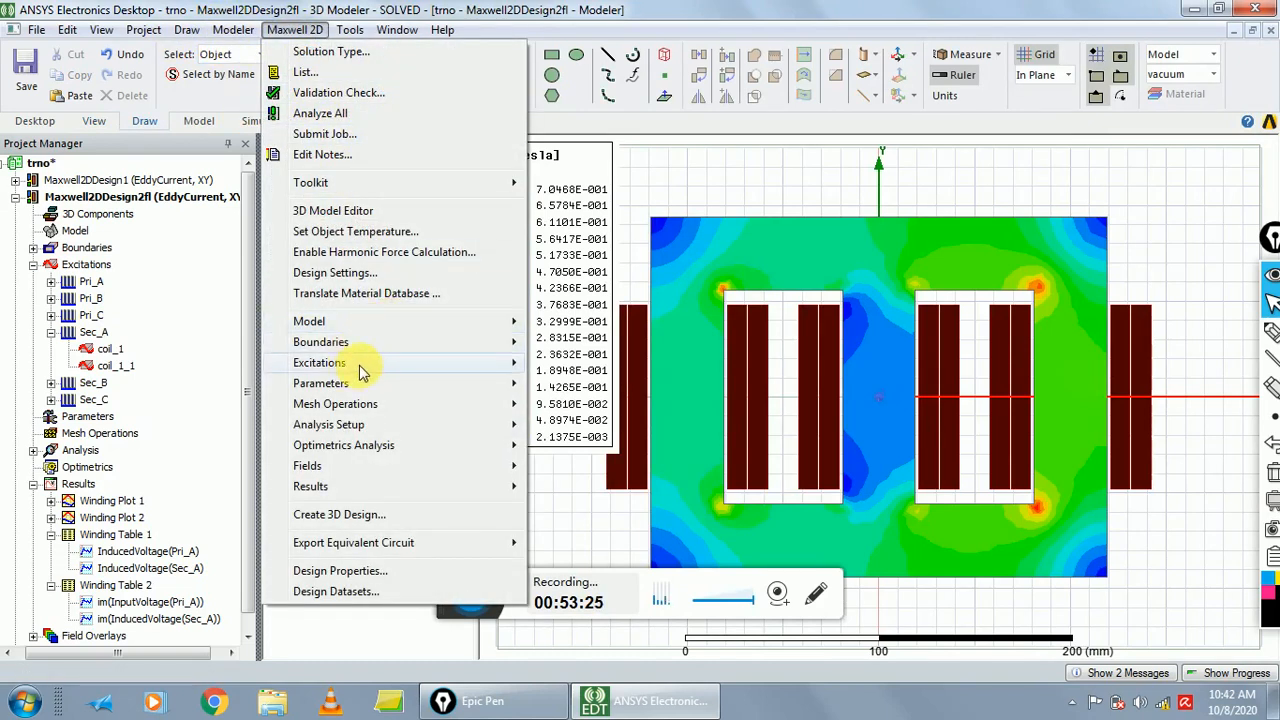
mouse_move(378, 372)
mouse_move(408, 466)
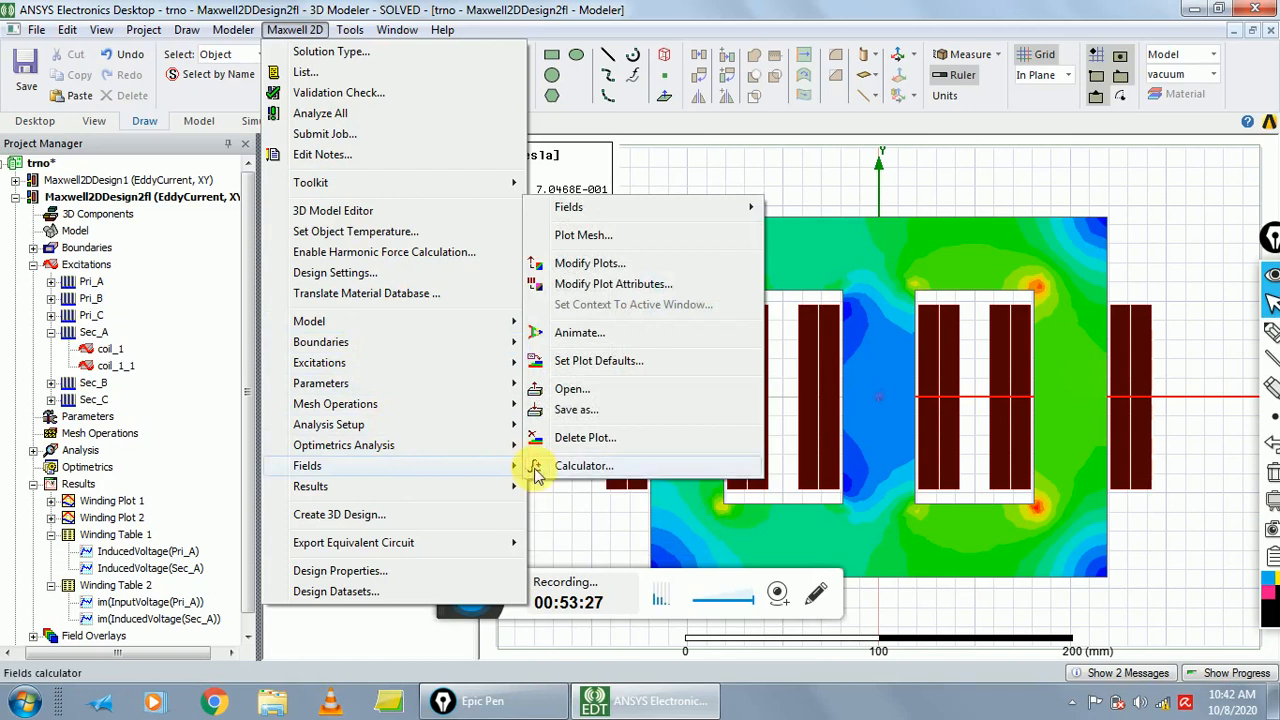
click(580, 466)
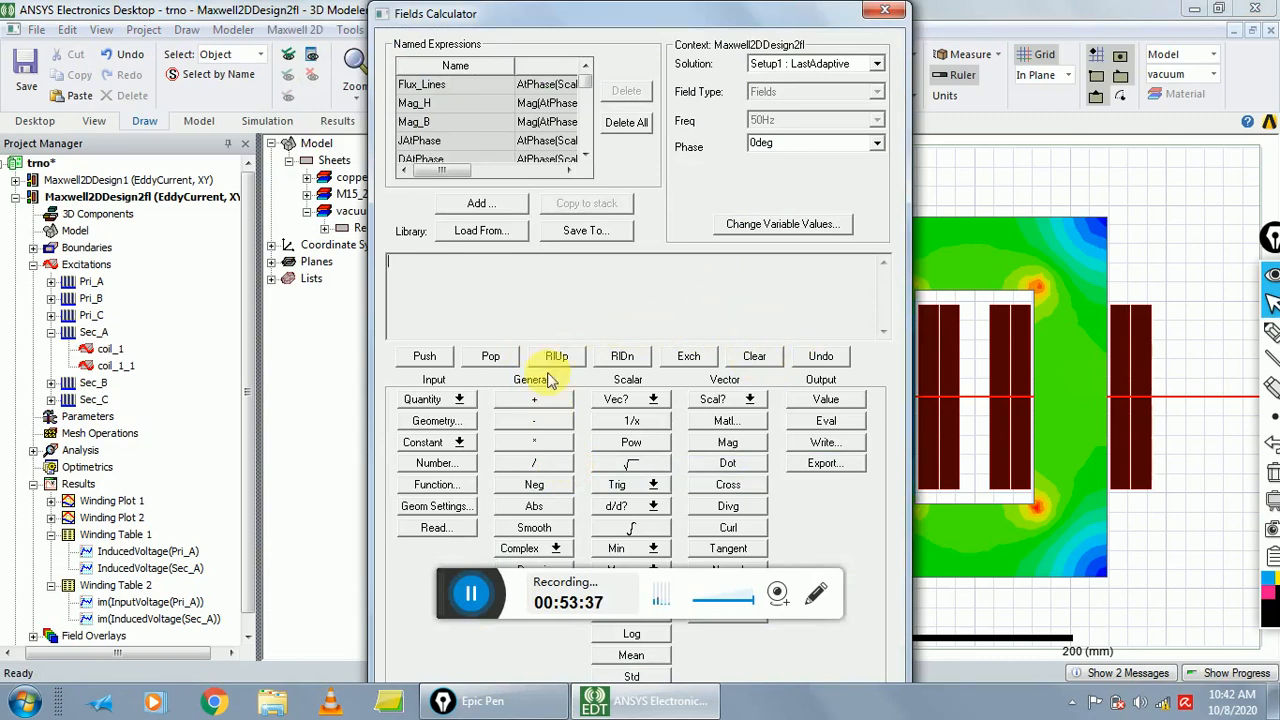
click(453, 399)
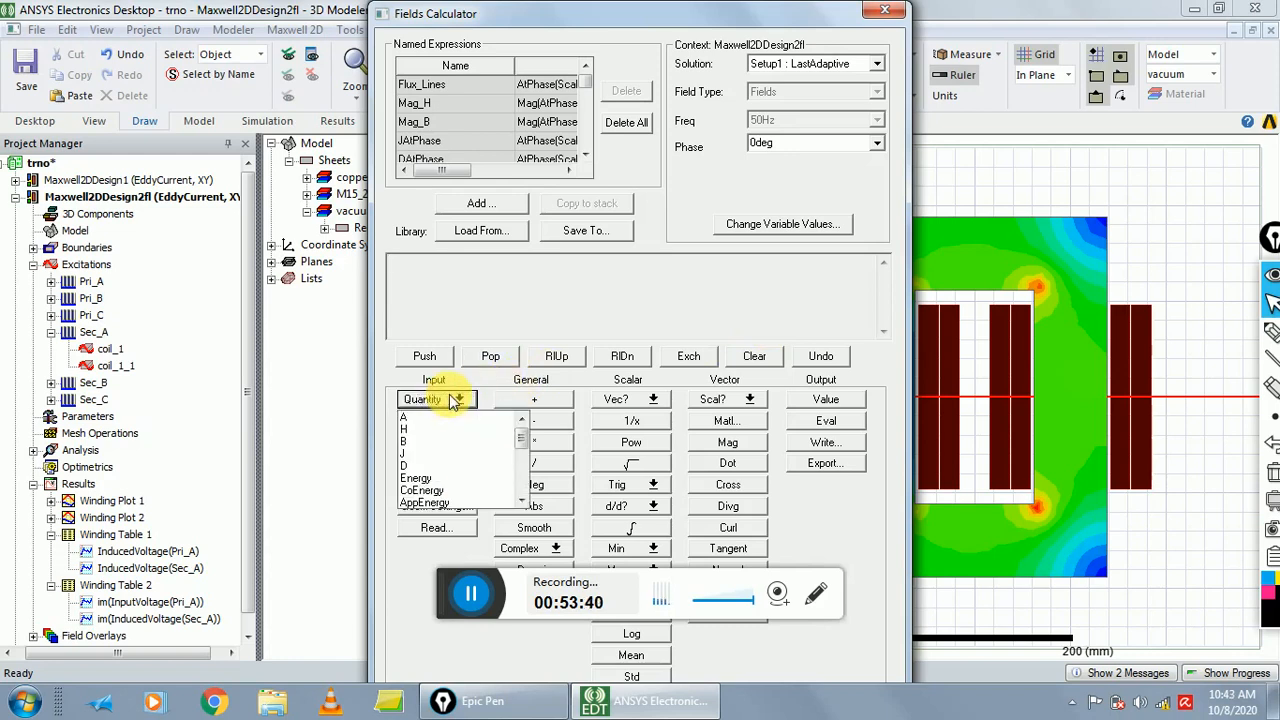
click(443, 453)
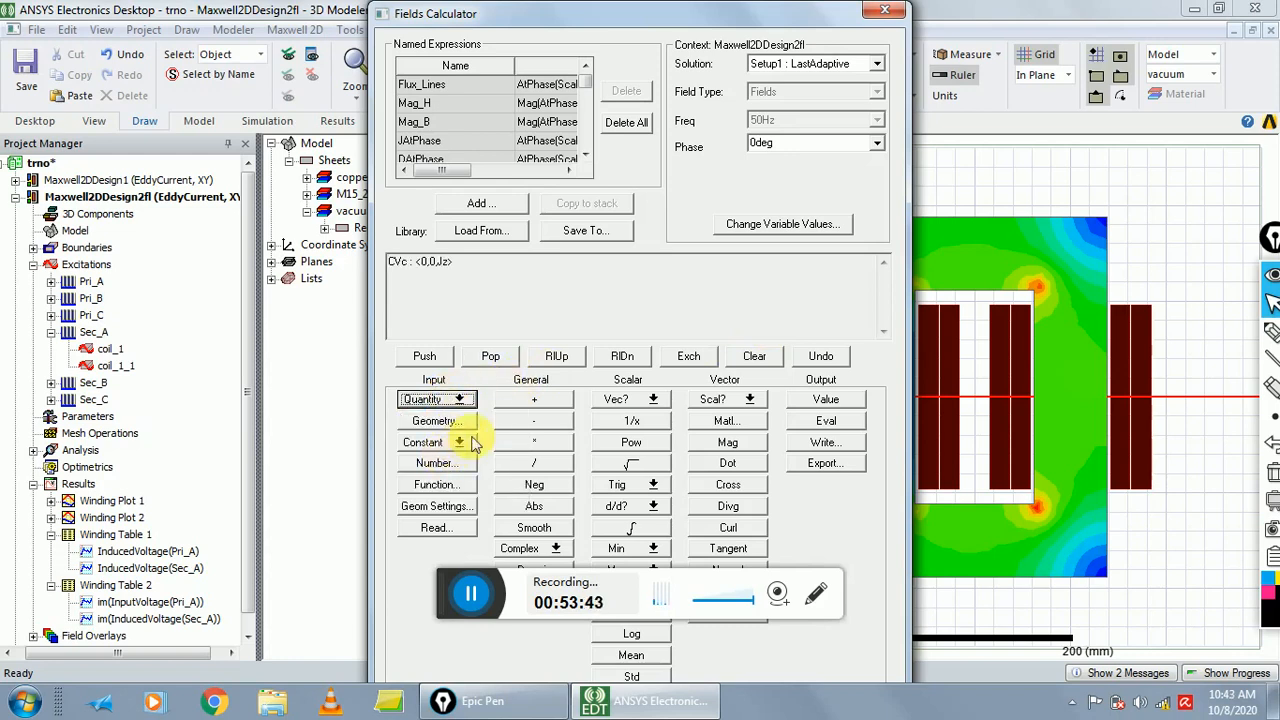
click(727, 401)
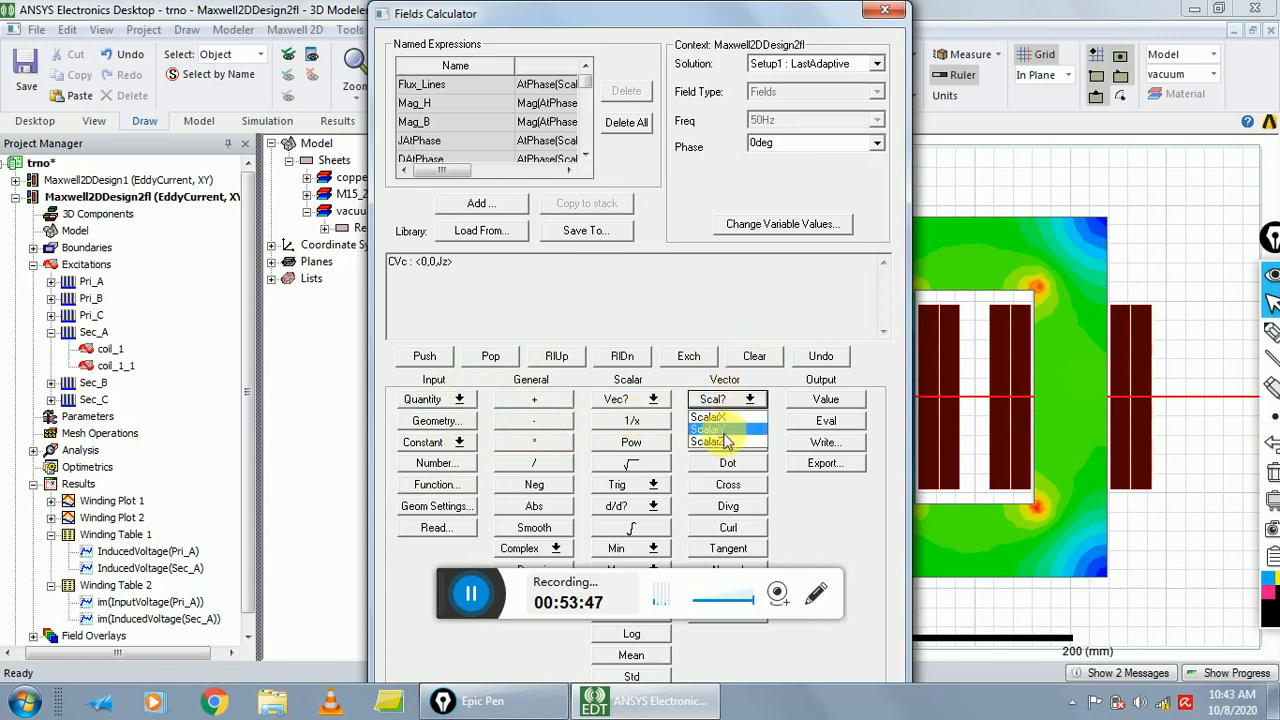
click(722, 444)
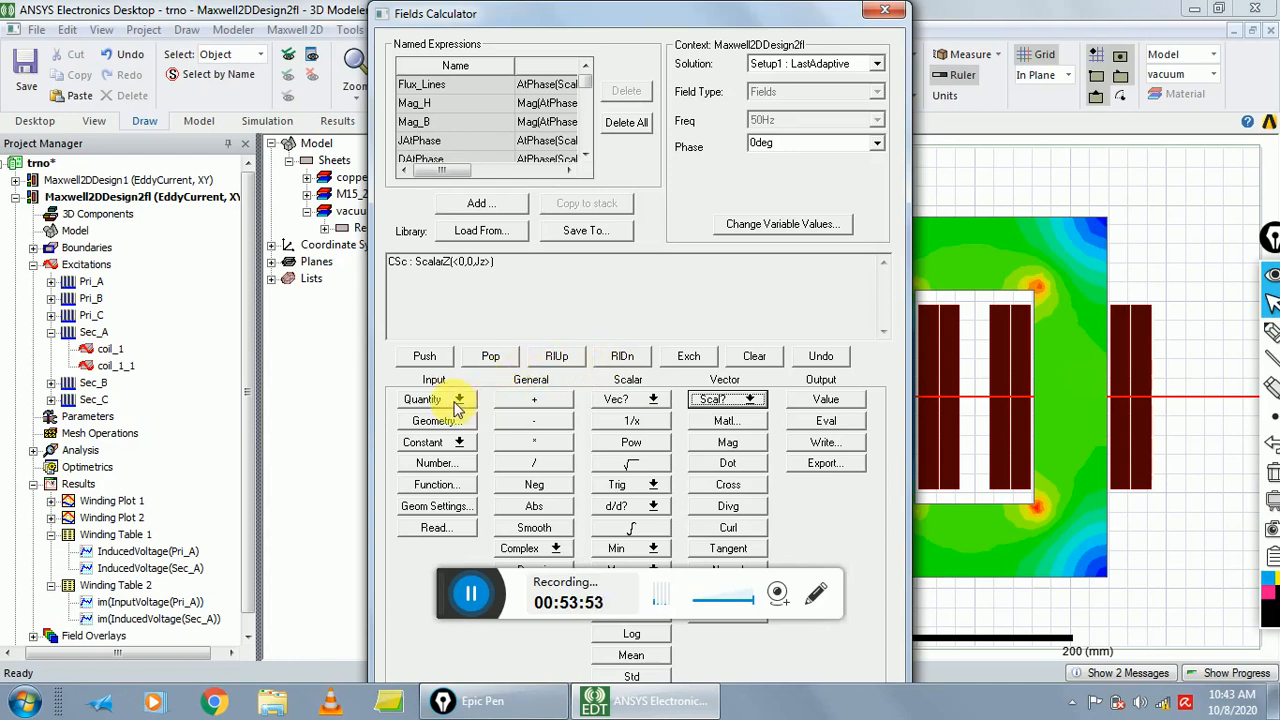
- Add the scalar function Phase to the calculator stack and apply the complex operation AtPhase to the current density's Z component
click(455, 485)
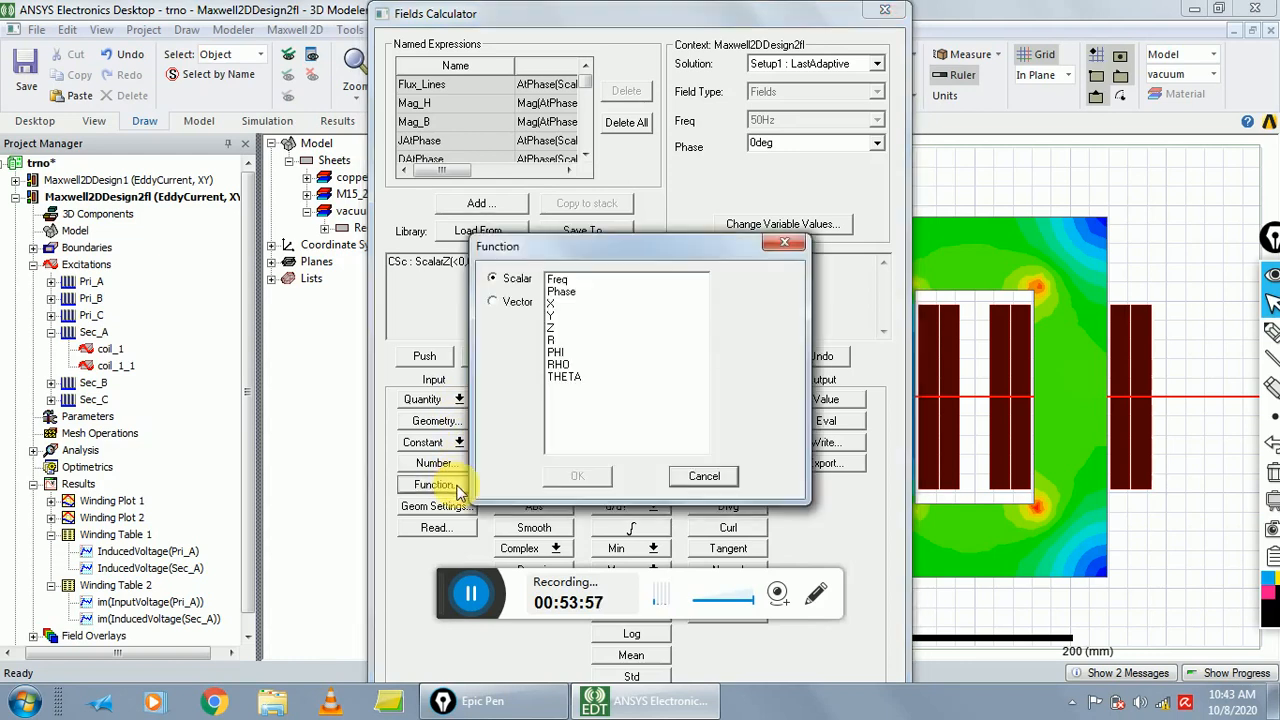
click(566, 291)
click(588, 477)
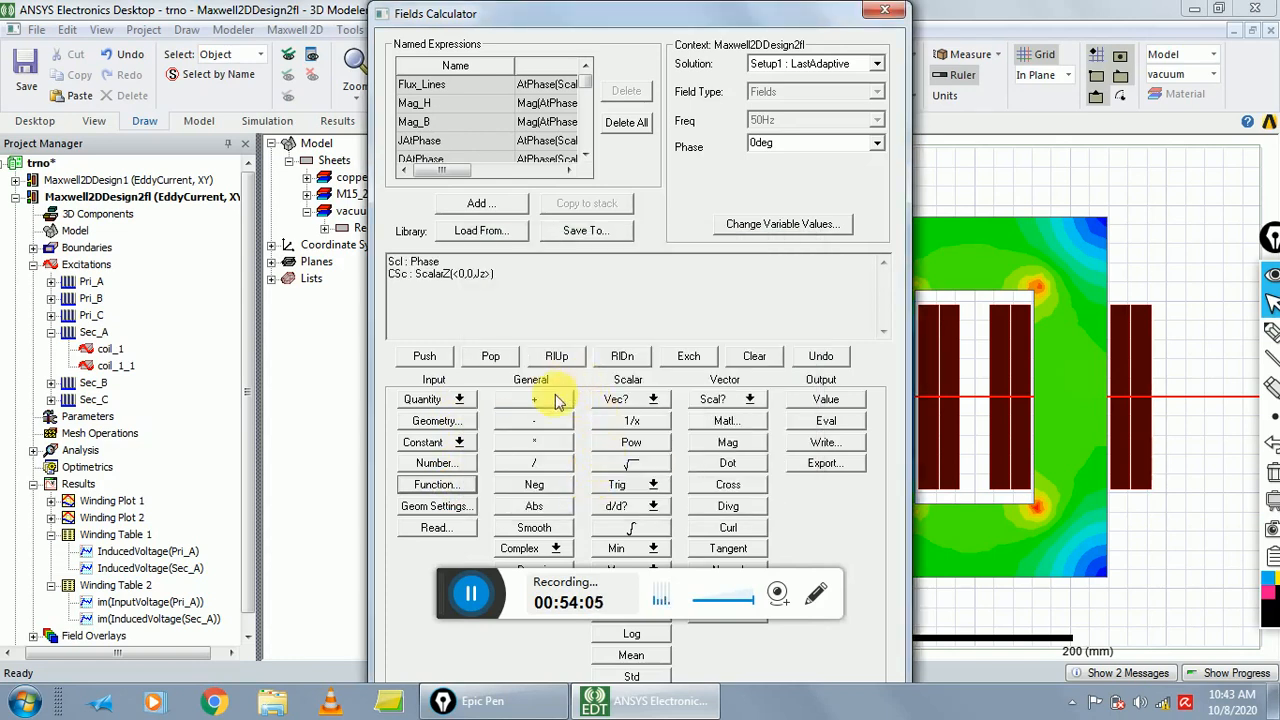
drag(684, 14, 968, 16)
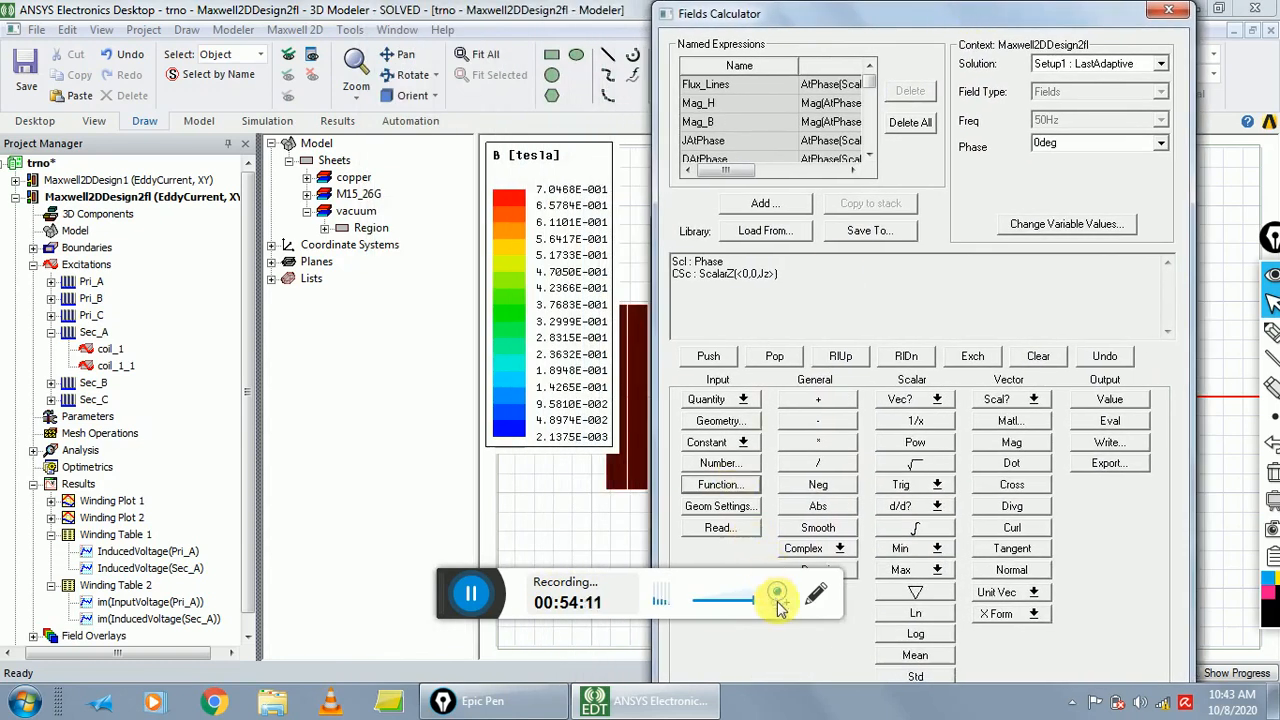
click(828, 550)
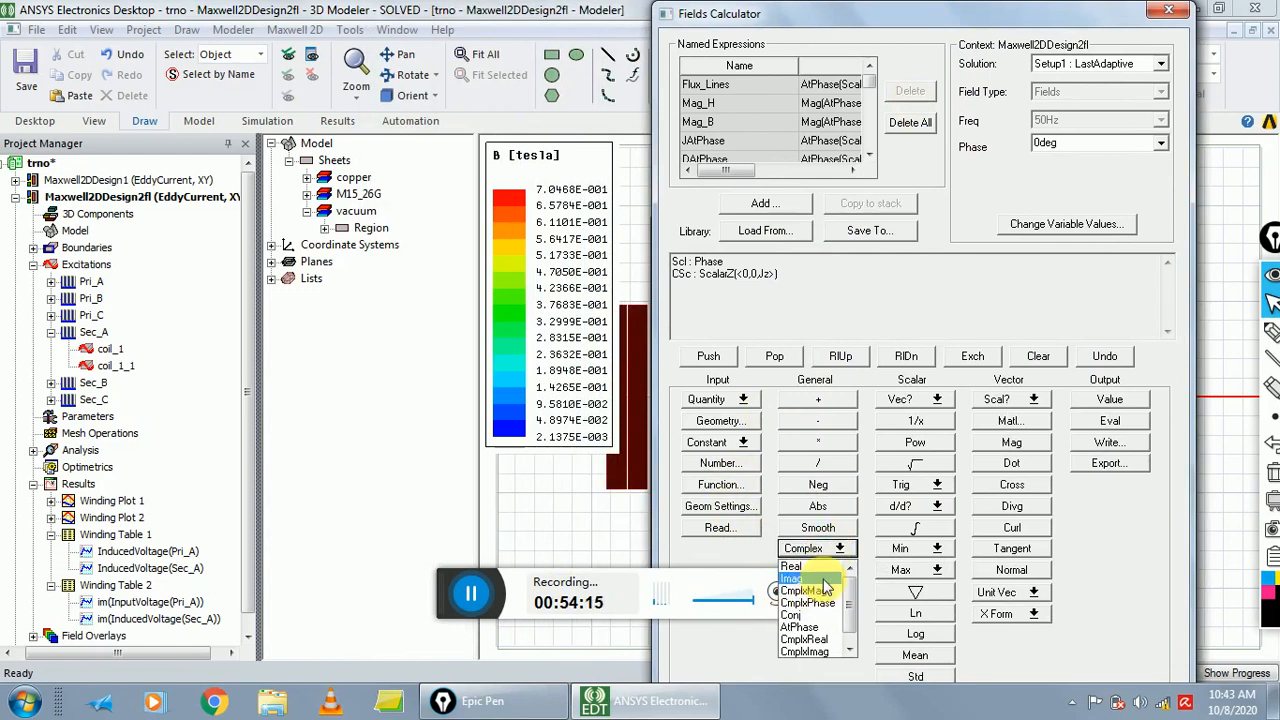
click(822, 628)
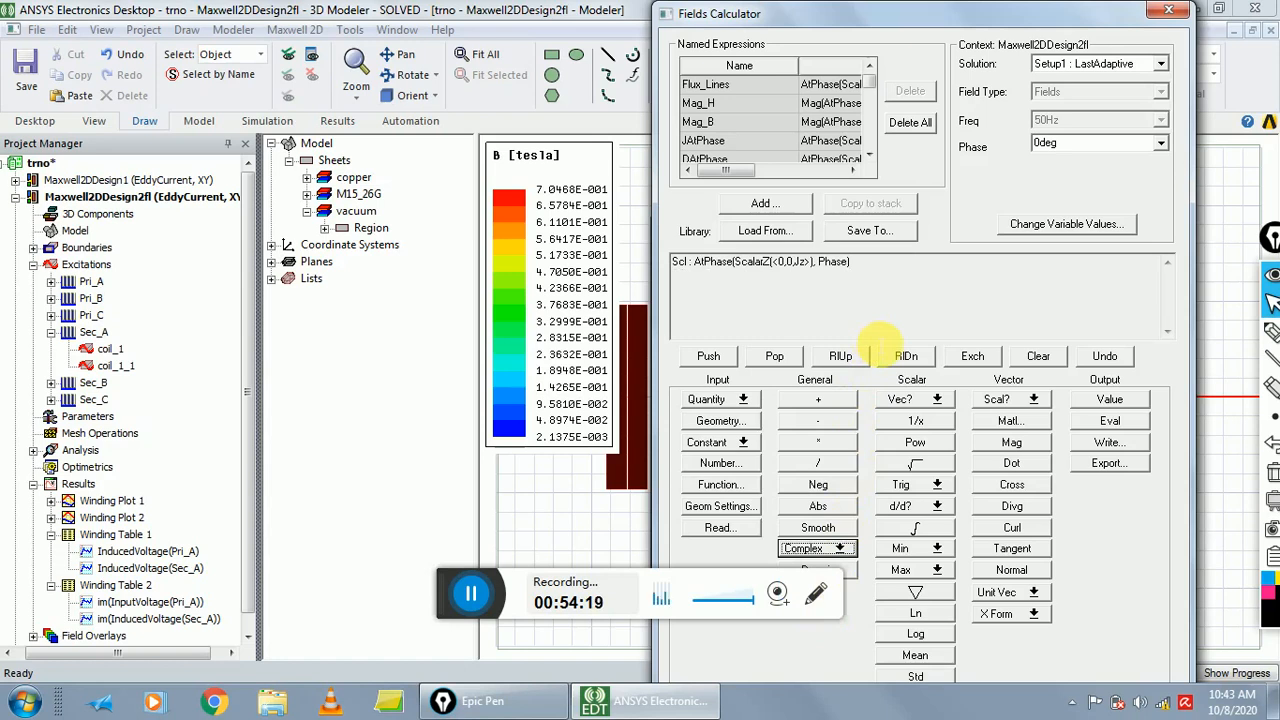
- Enter the surface of the object coil as geometry and integrate the current density expression over it
click(735, 423)
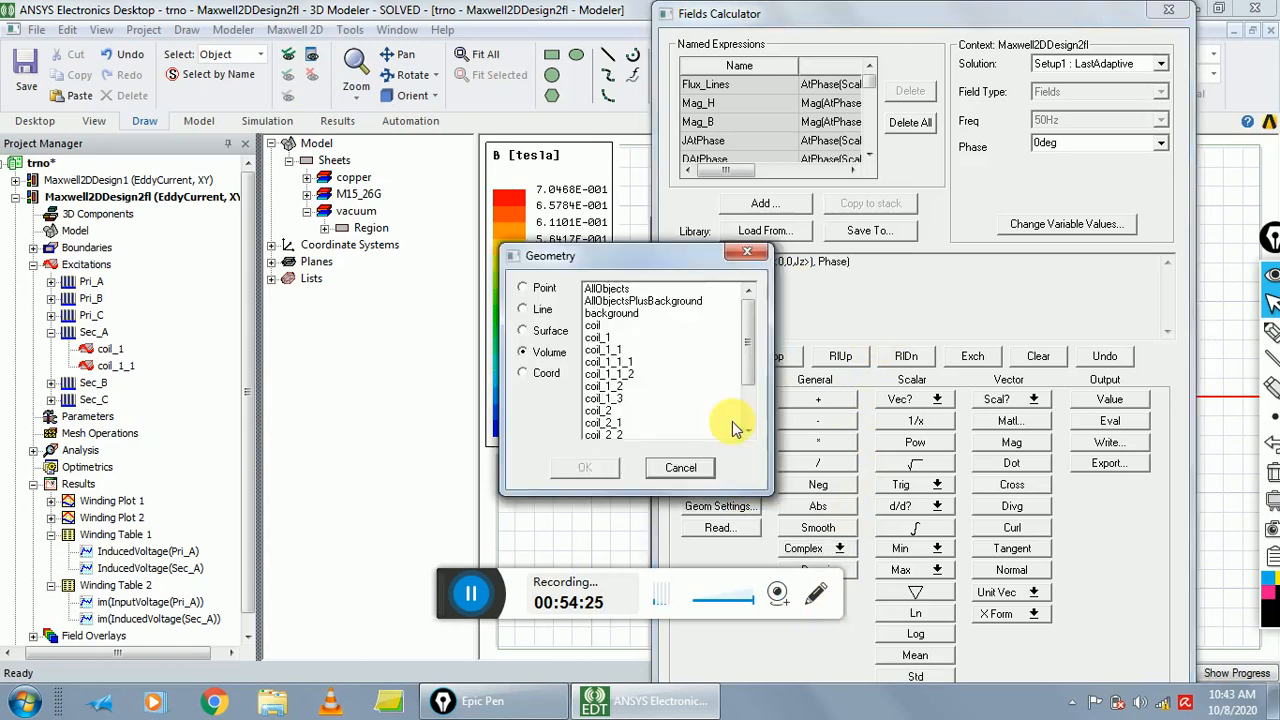
click(547, 333)
click(600, 301)
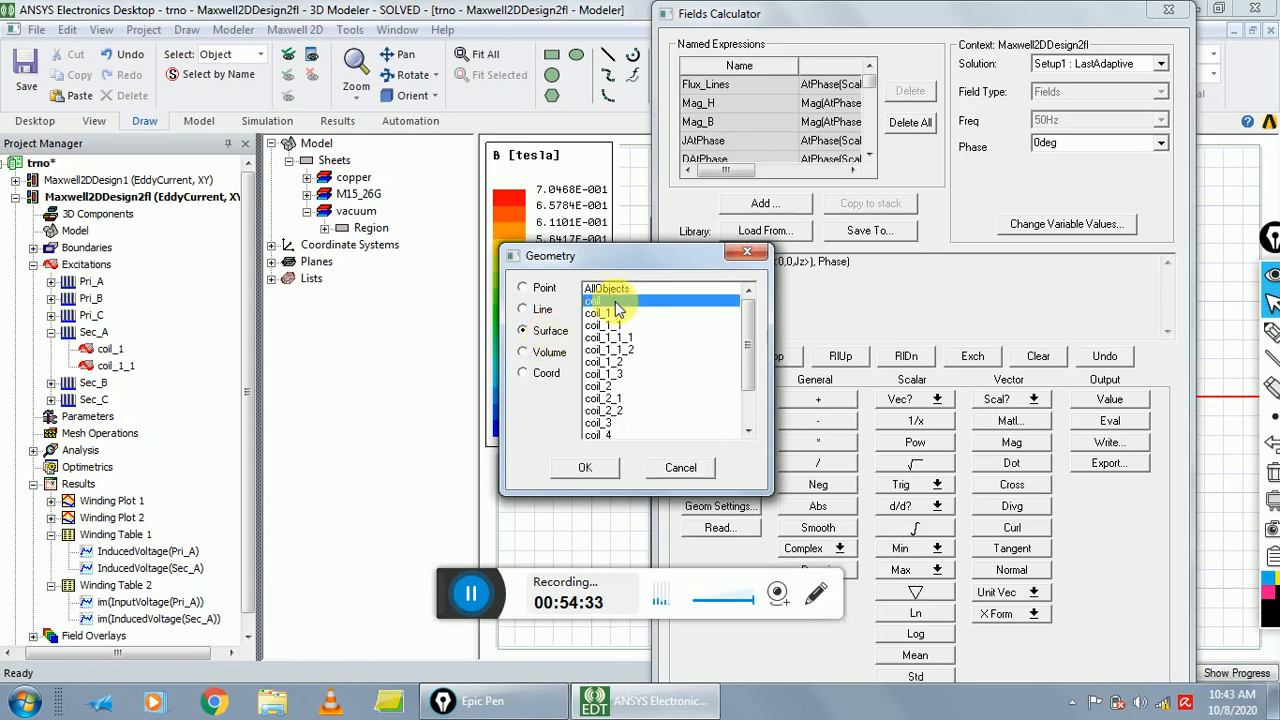
click(584, 467)
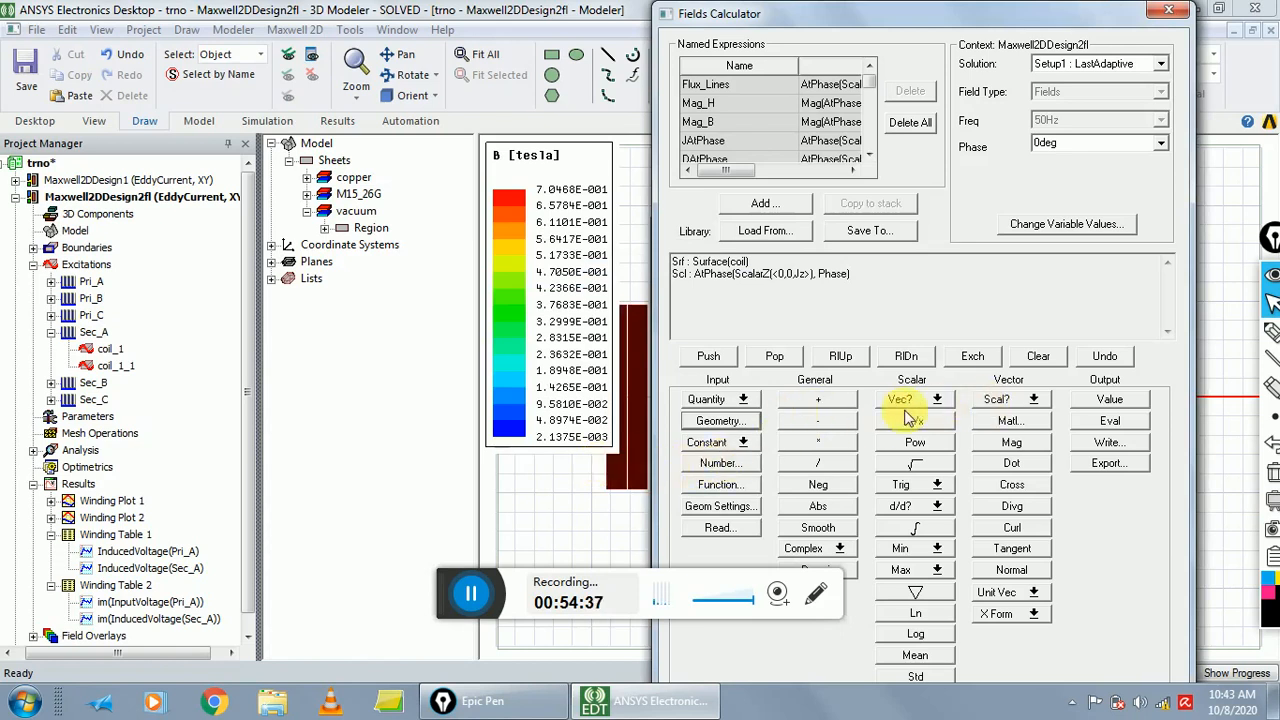
click(915, 528)
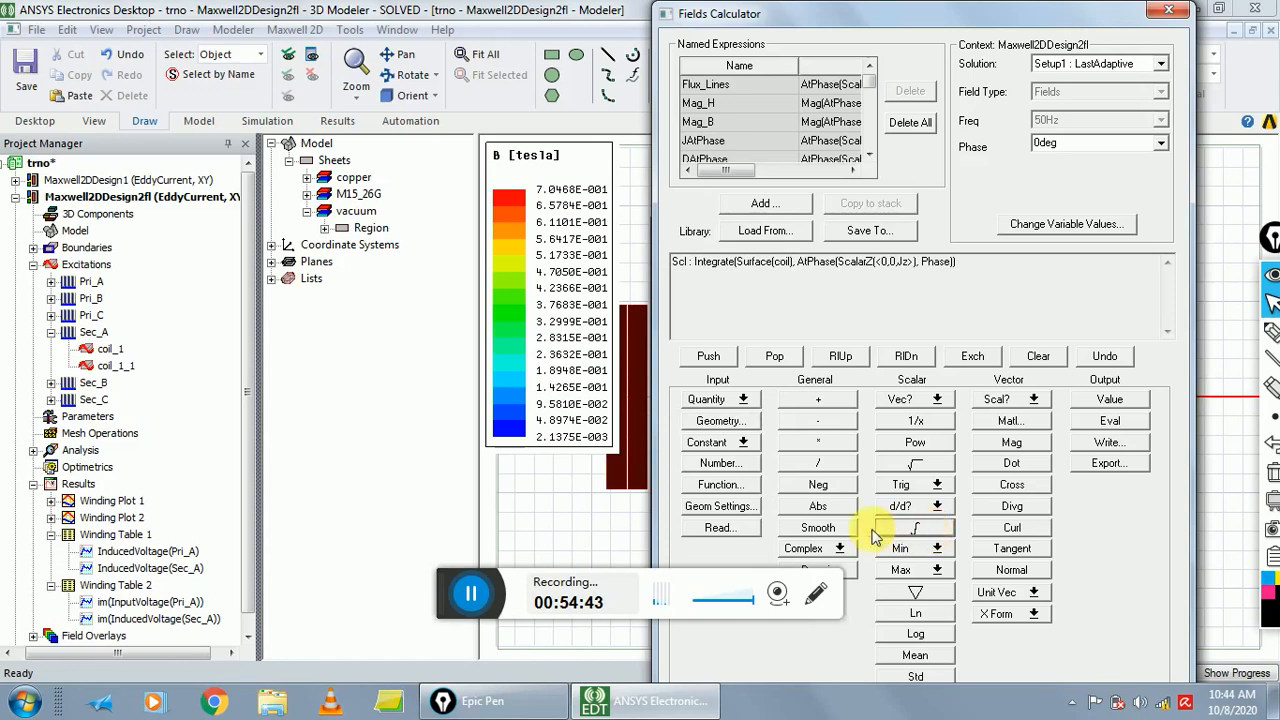
- Enter the scalar number 100 and divide the integrated coil current by it
click(720, 464)
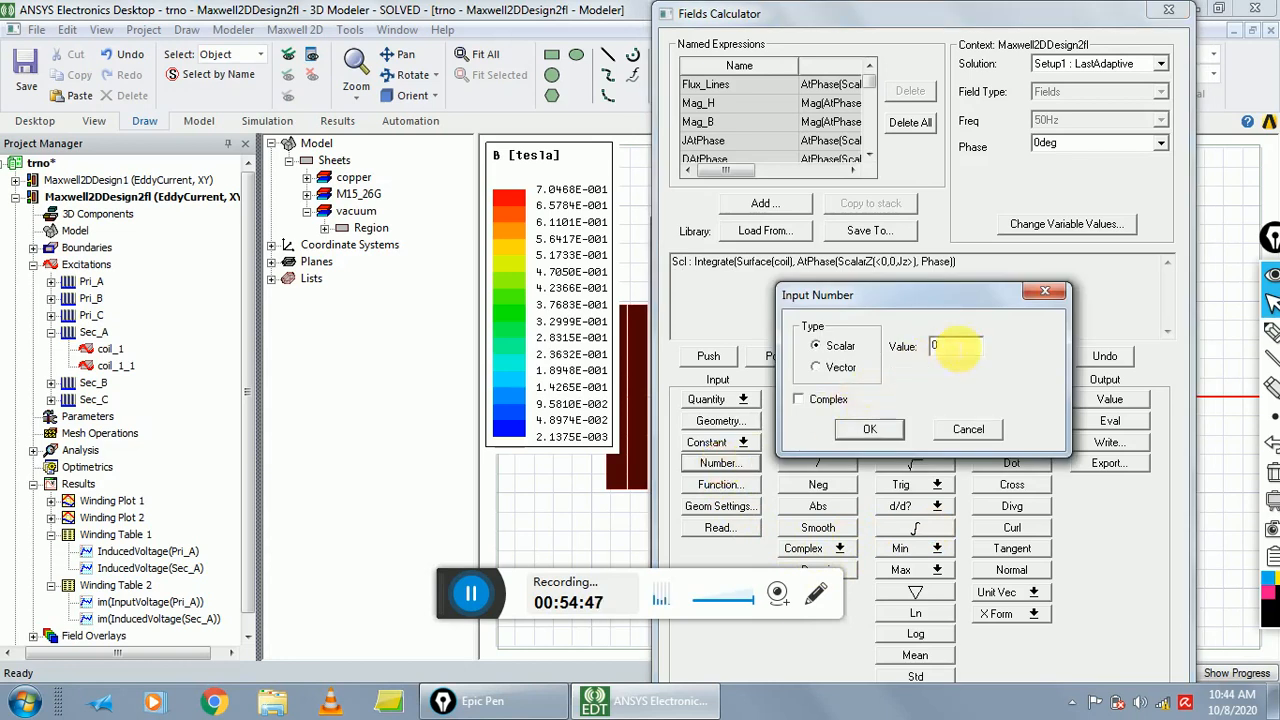
text(100)
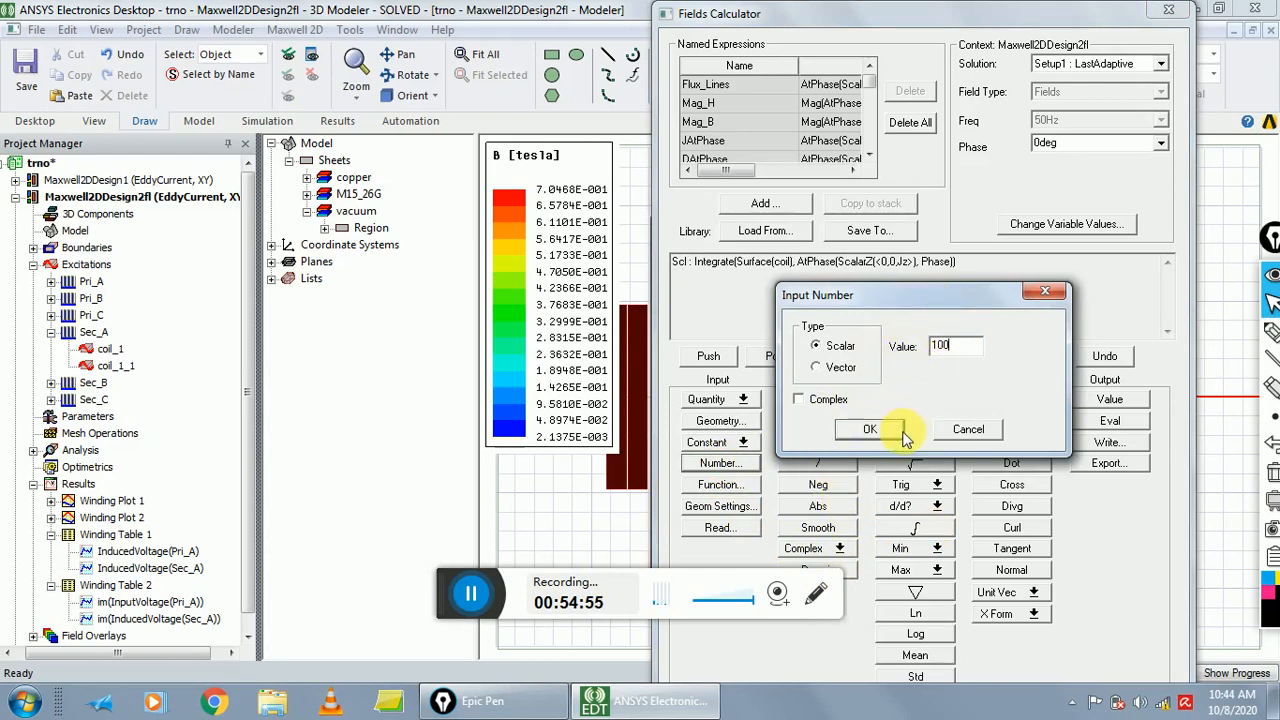
drag(894, 300, 1023, 140)
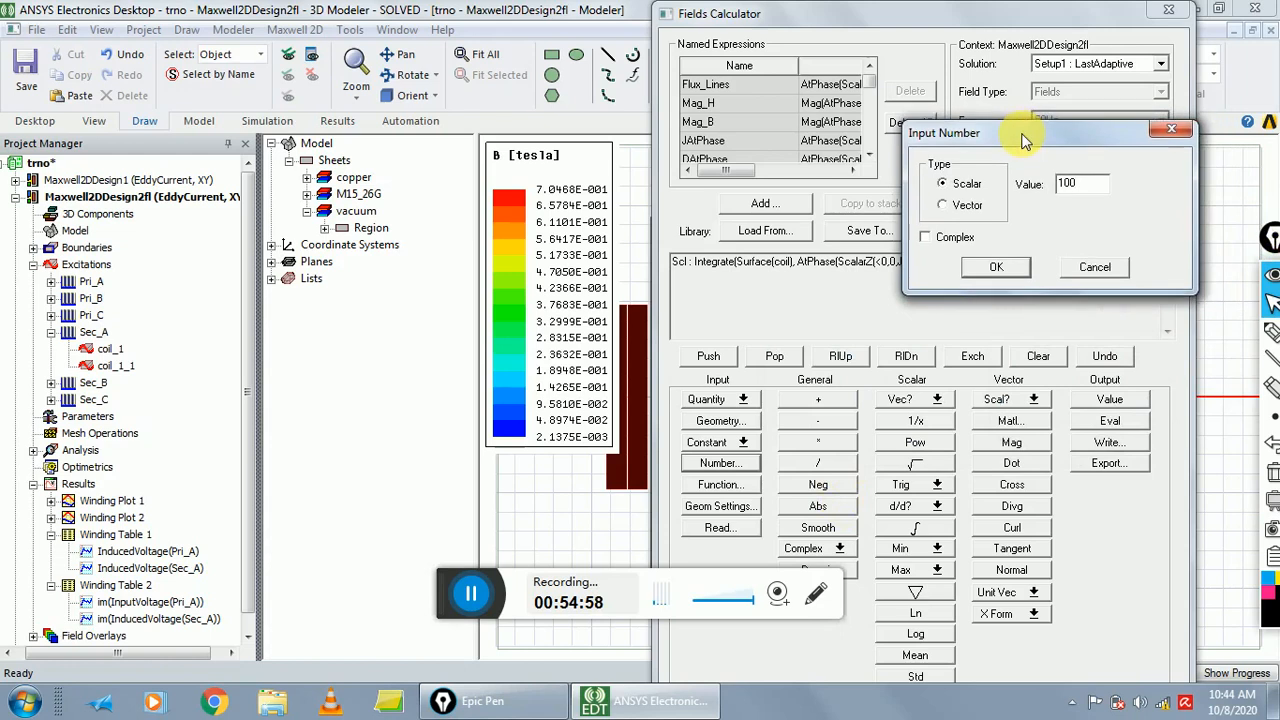
click(1006, 268)
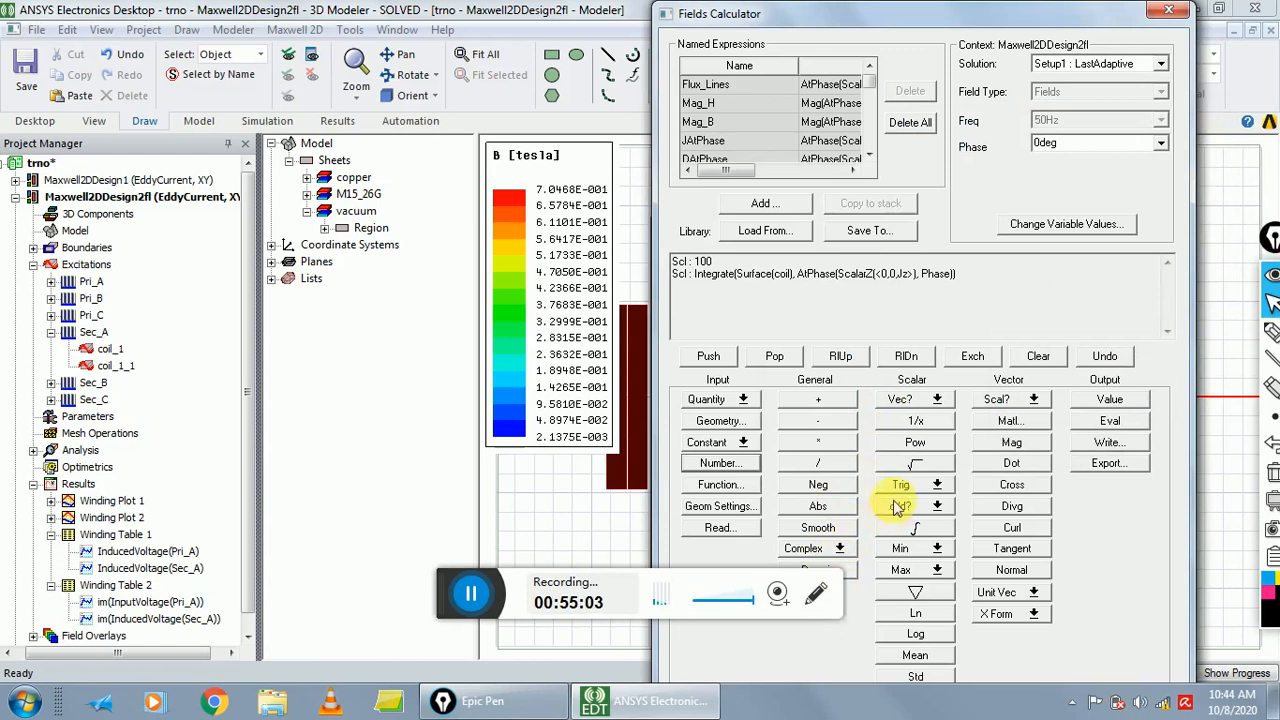
click(818, 465)
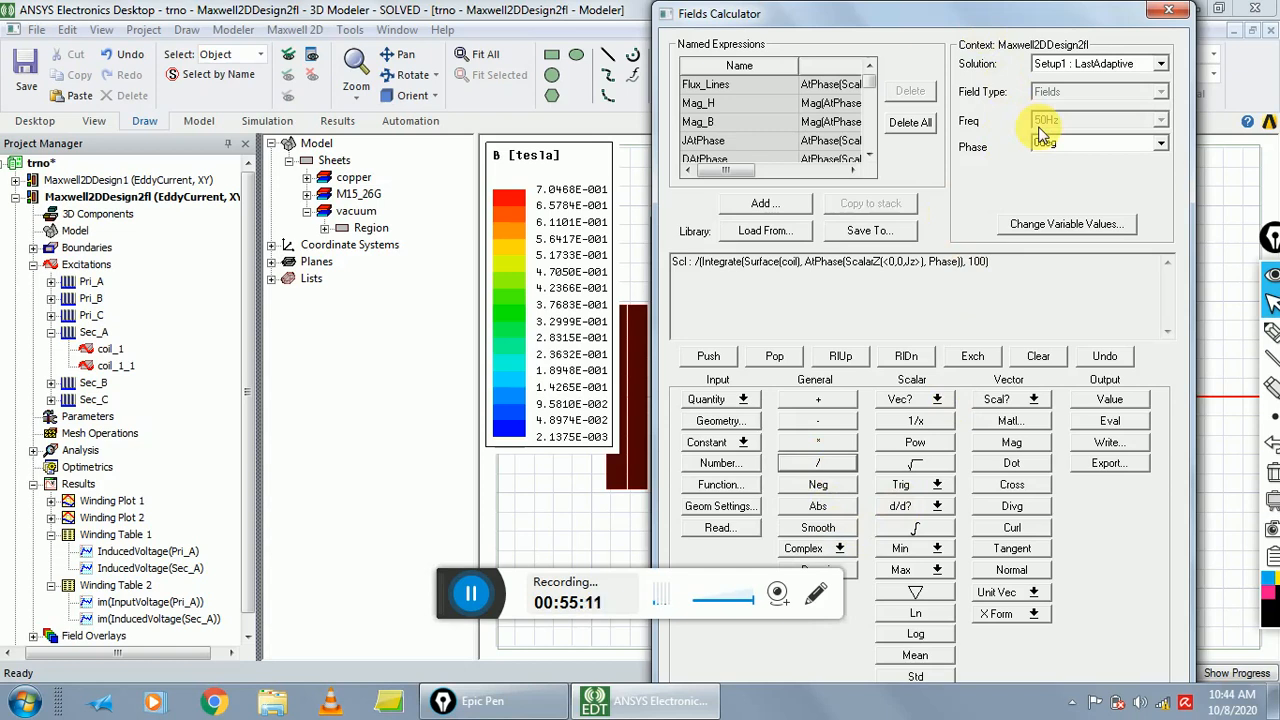
- Save the calculator expression as the named expression pri_A and close the Fields Calculator
click(766, 206)
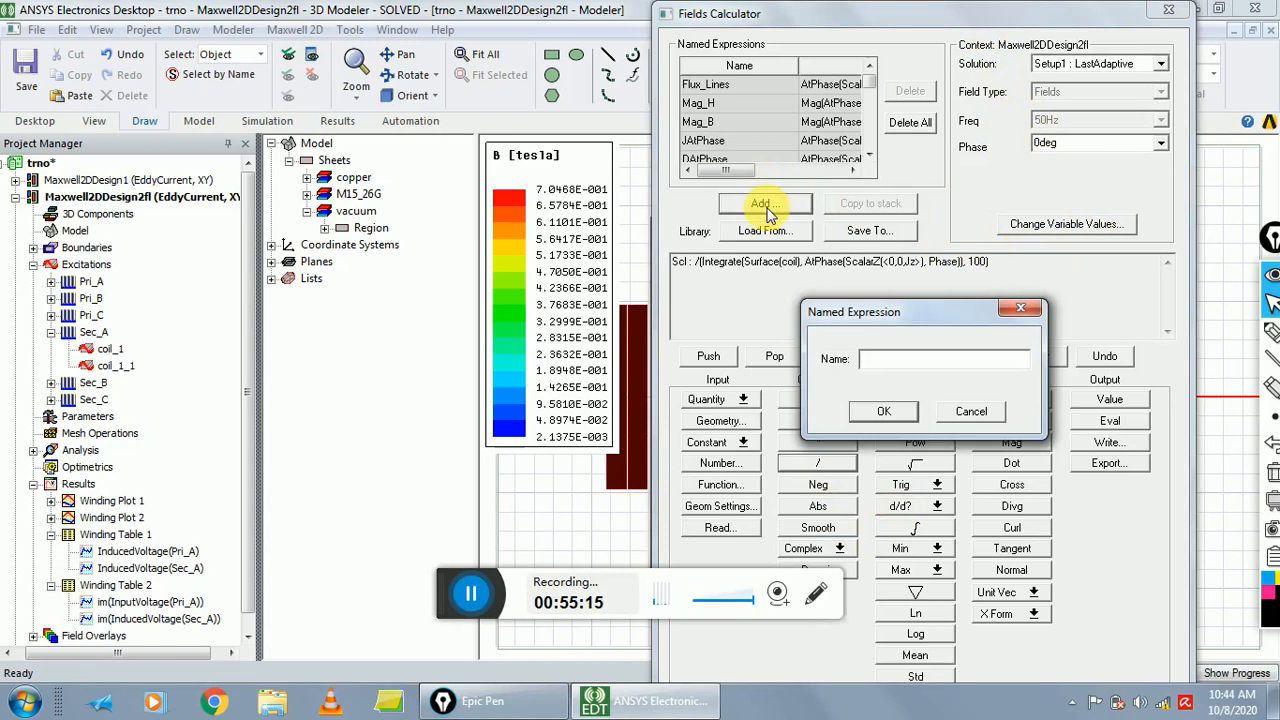
text(pf)
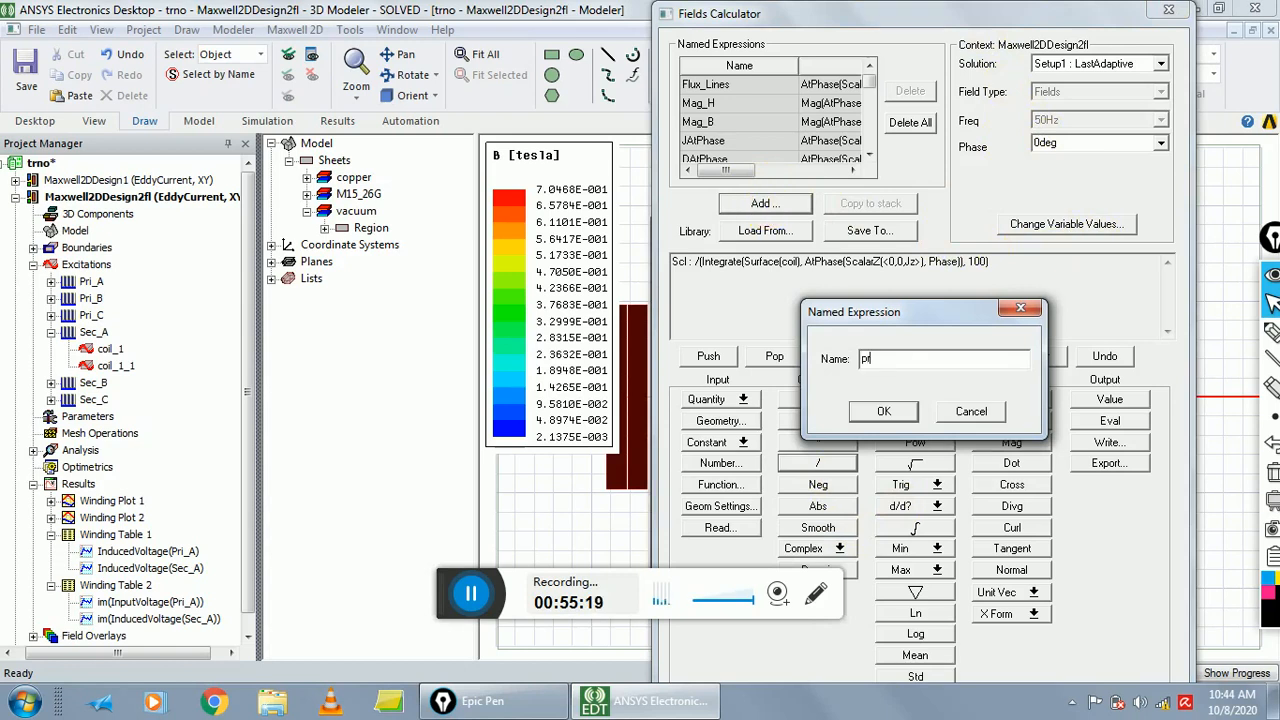
text(i_A)
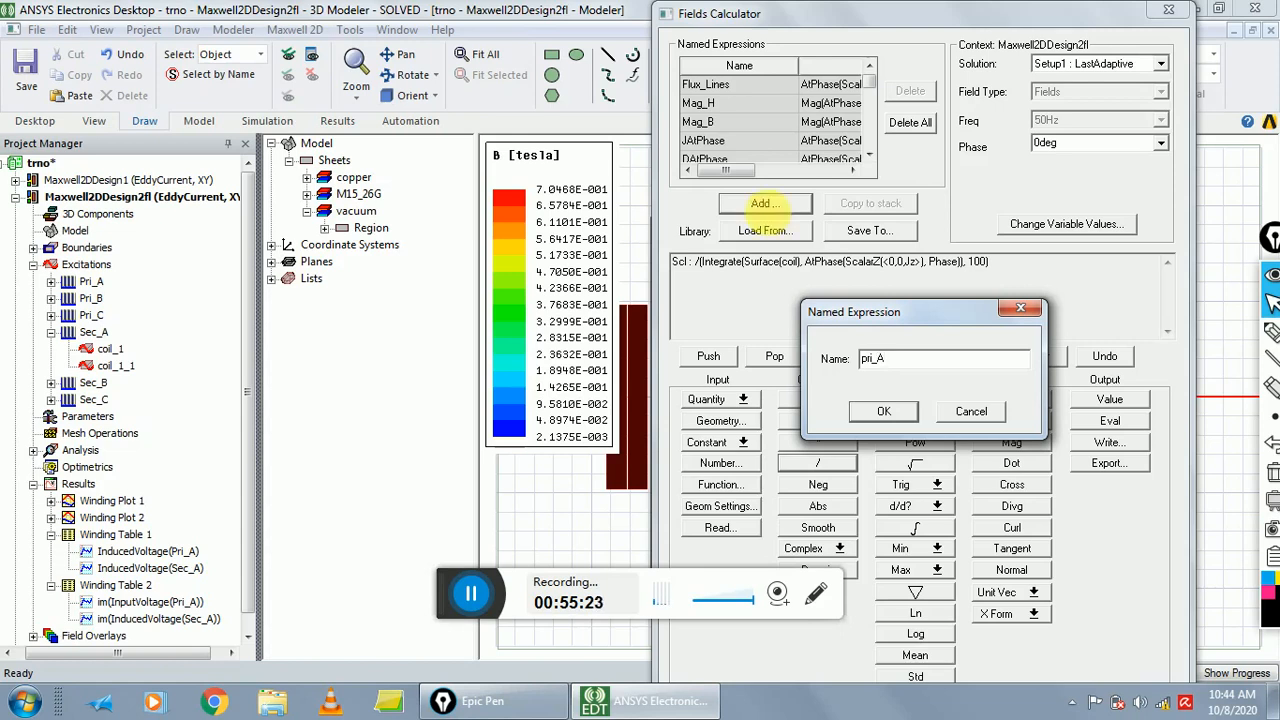
click(886, 409)
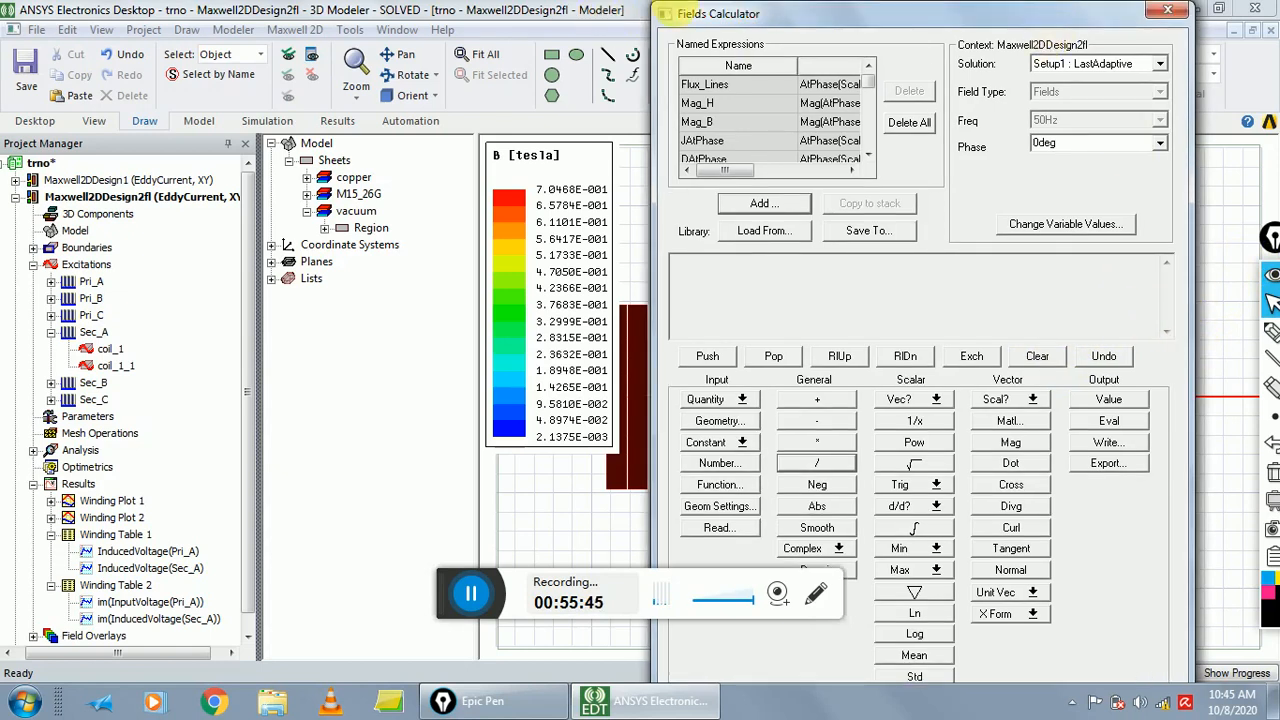
drag(675, 12, 675, 103)
drag(903, 104, 903, 49)
click(934, 631)
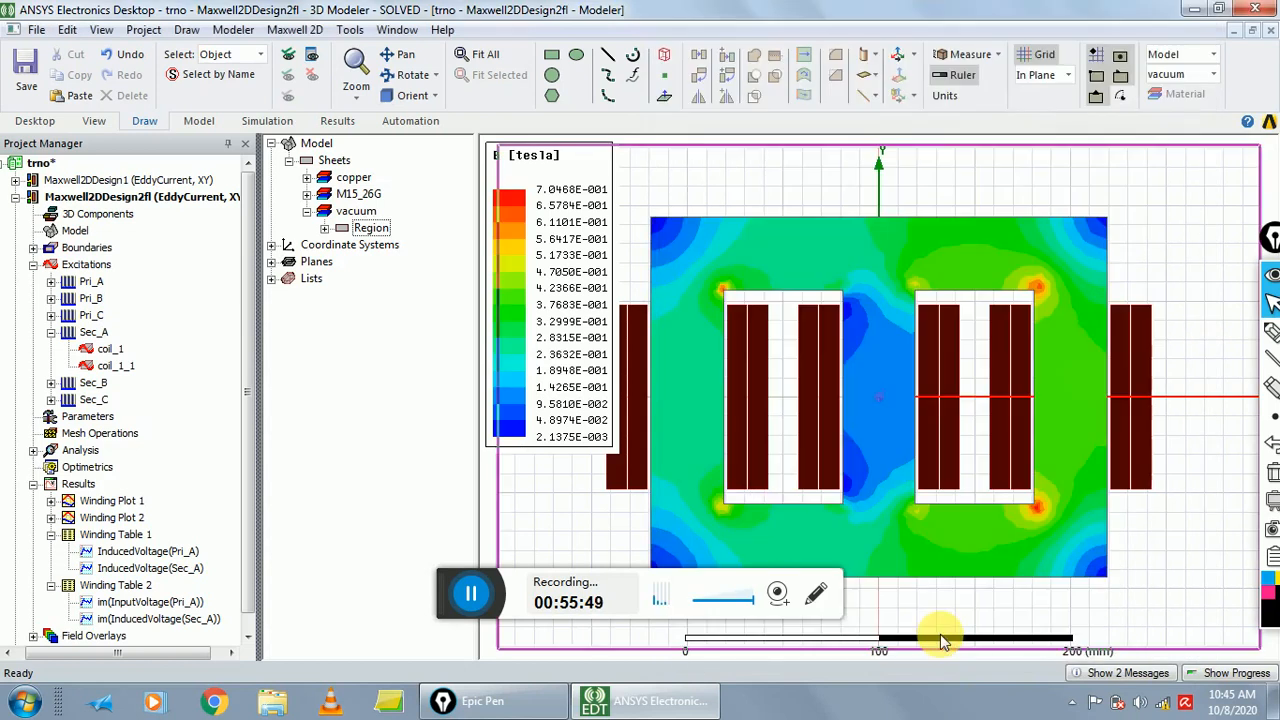
- Start a new rectangular plot report from the eddy-current results of Maxwell2DDesign2fl
click(932, 360)
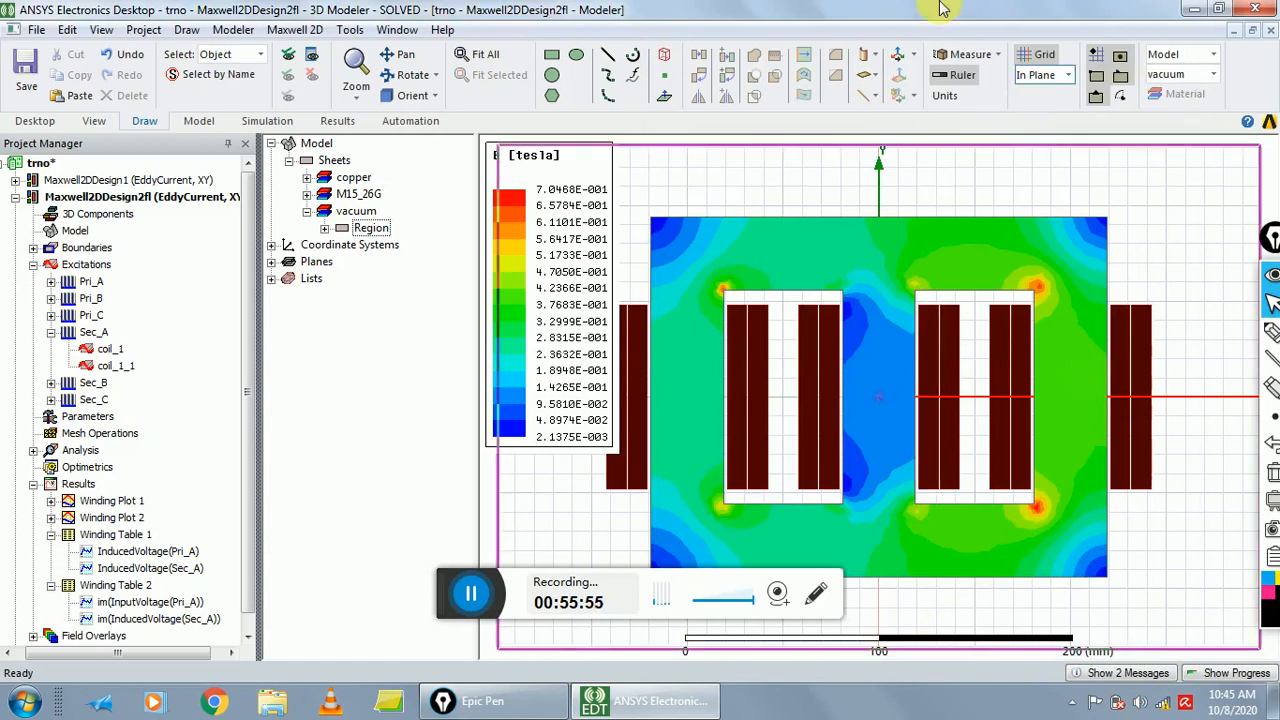
click(285, 33)
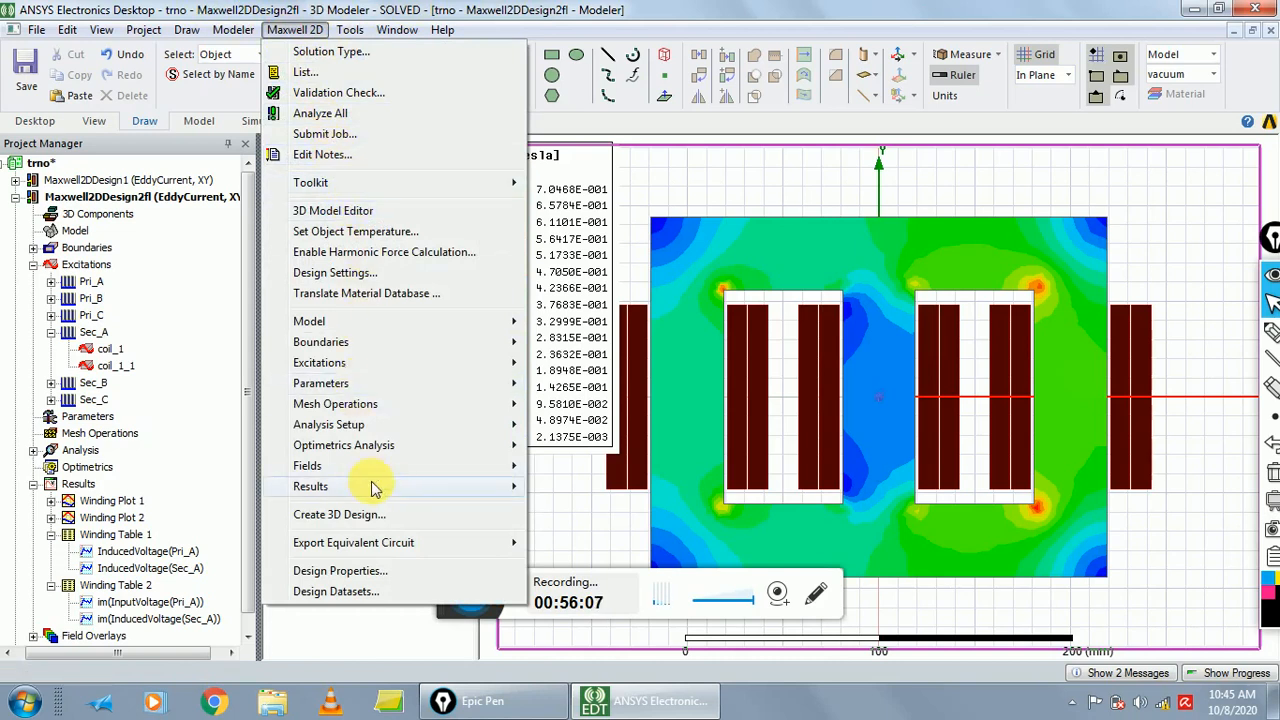
mouse_move(420, 490)
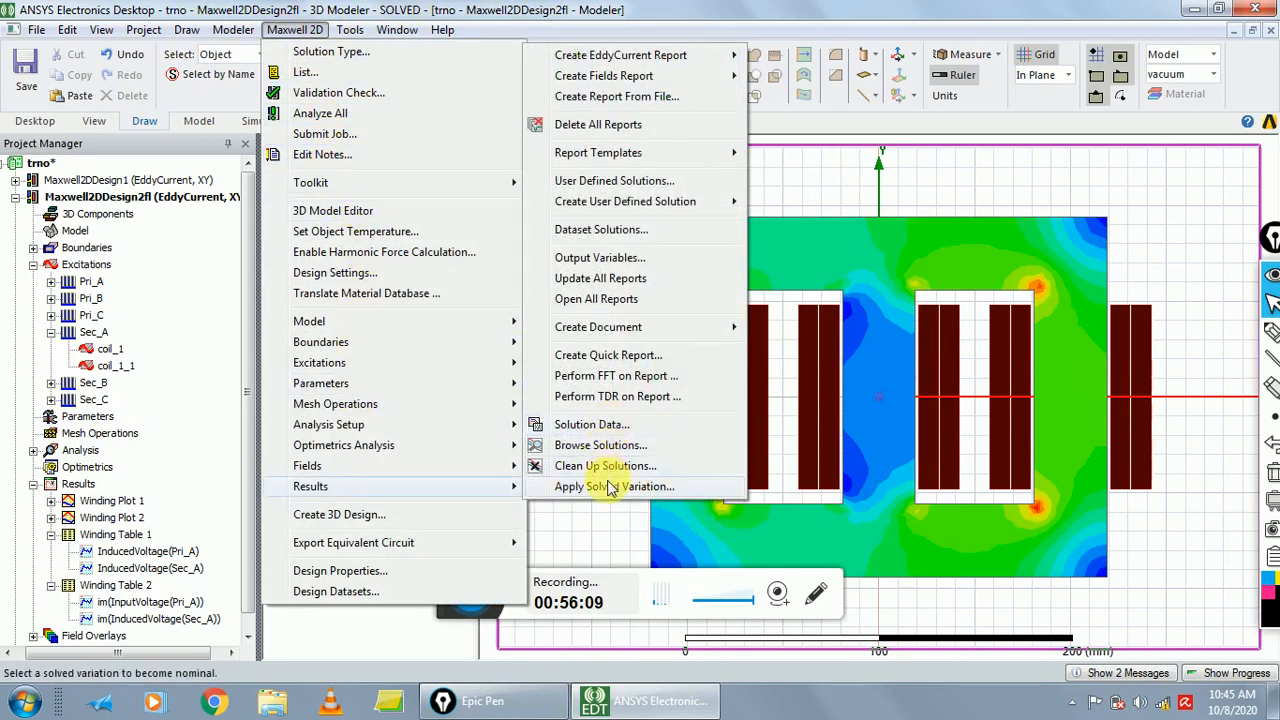
mouse_move(636, 58)
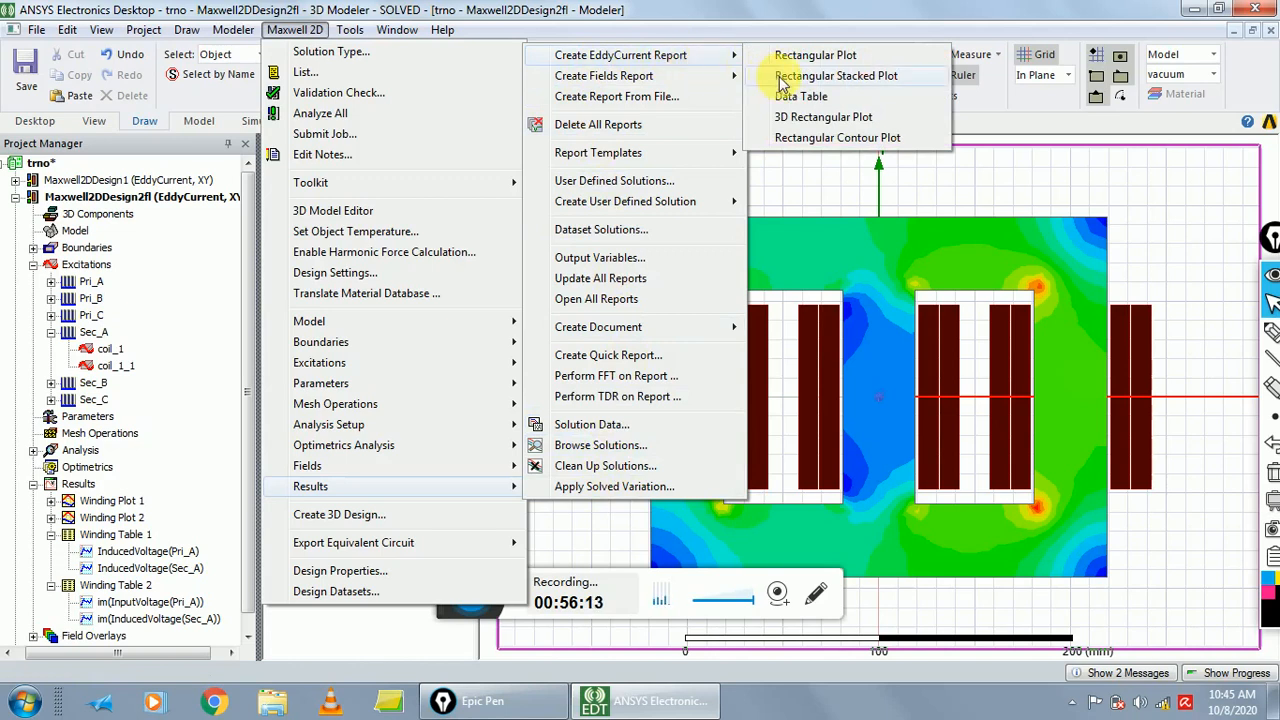
click(818, 60)
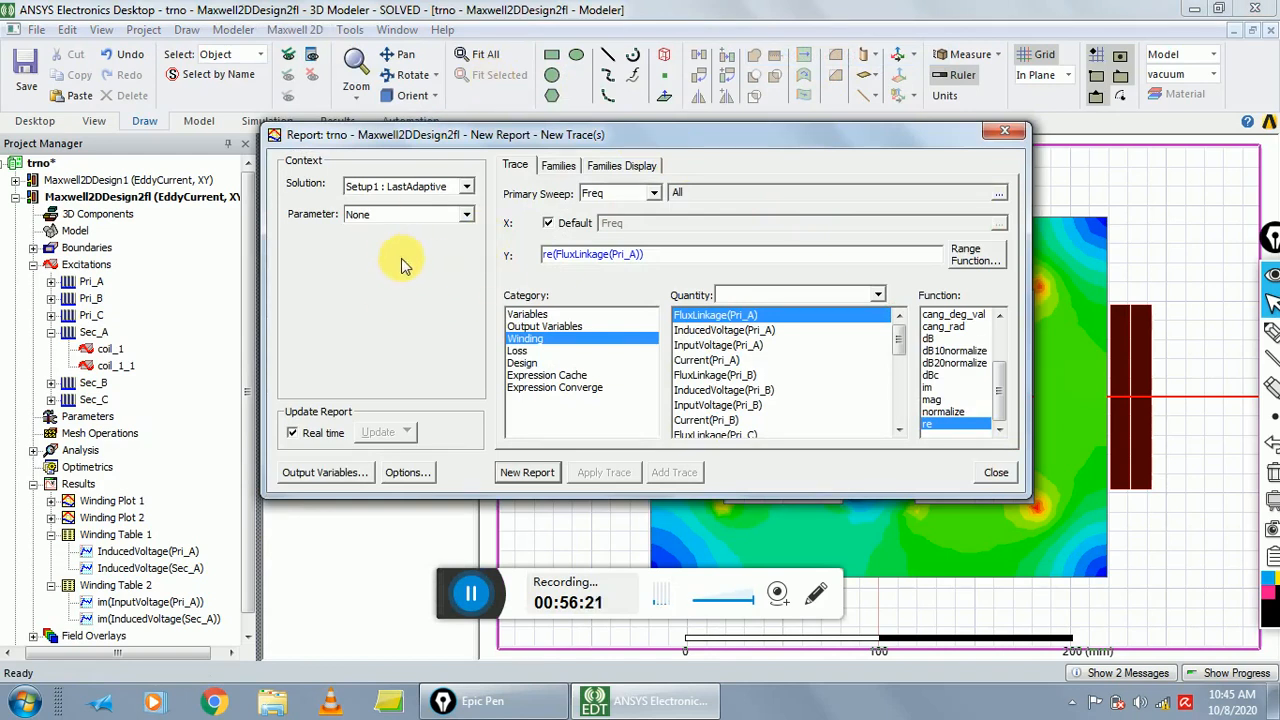
- Look through the flux linkage, voltage and current quantities available for the primary and secondary windings in the new report
click(725, 360)
click(730, 375)
click(742, 391)
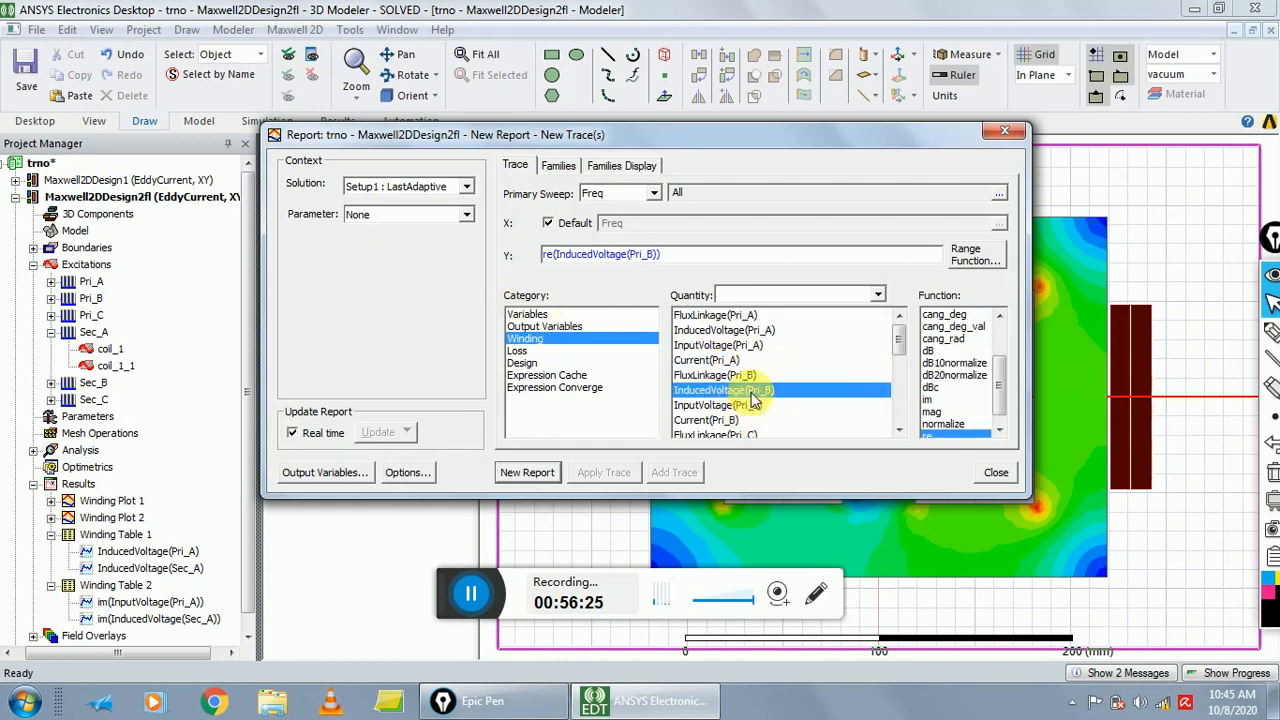
scroll(785, 386, down, 5)
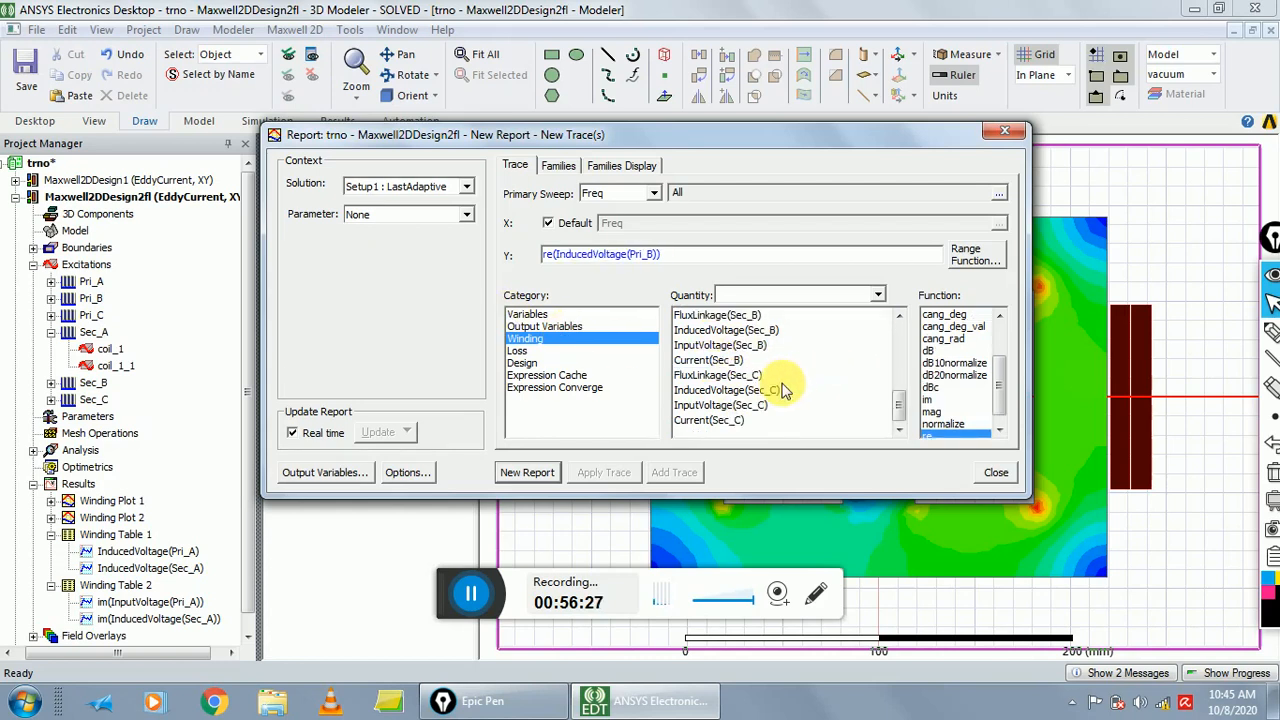
scroll(741, 425, up, 5)
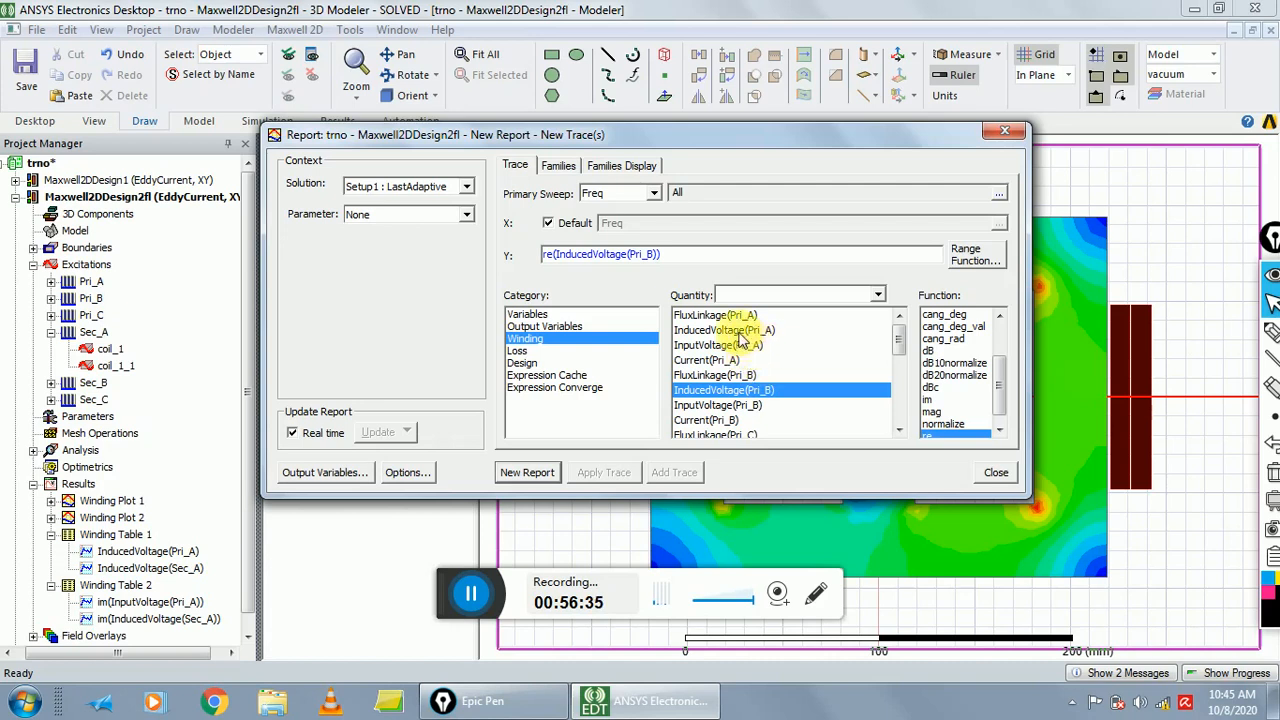
scroll(745, 350, down, 7)
scroll(740, 345, up, 7)
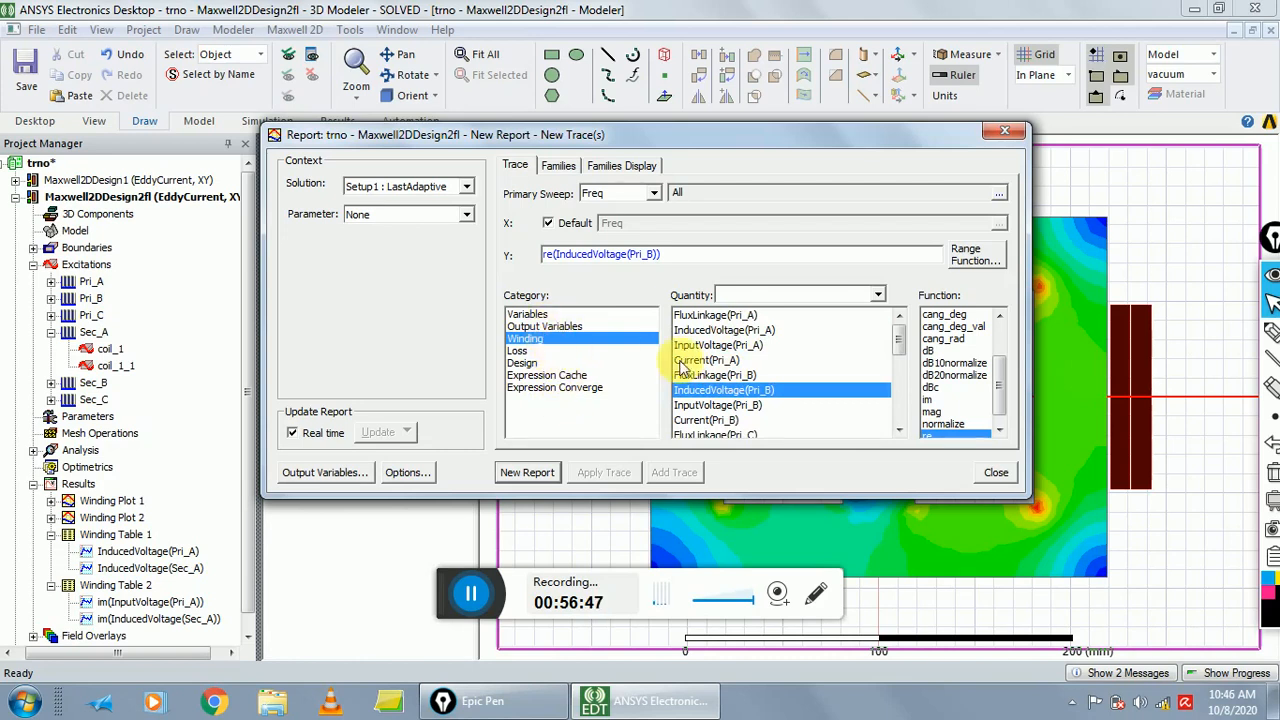
scroll(765, 405, down, 4)
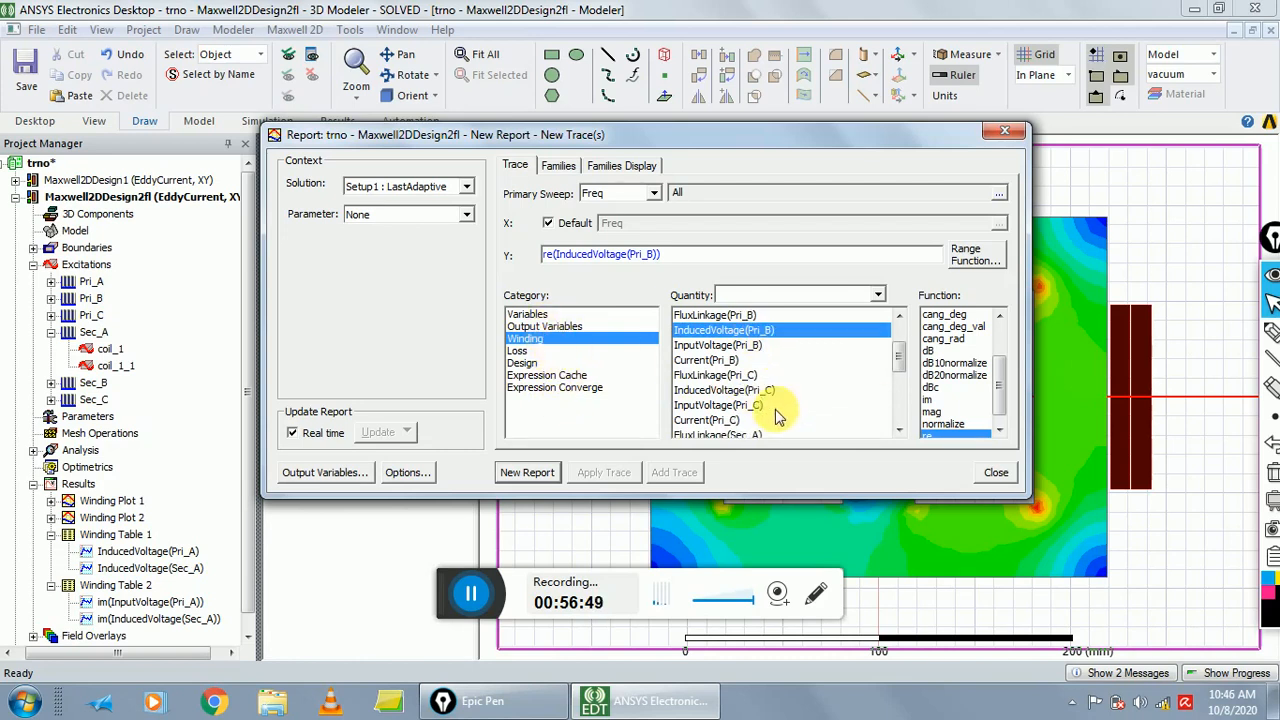
scroll(740, 402, down, 1)
scroll(738, 402, up, 5)
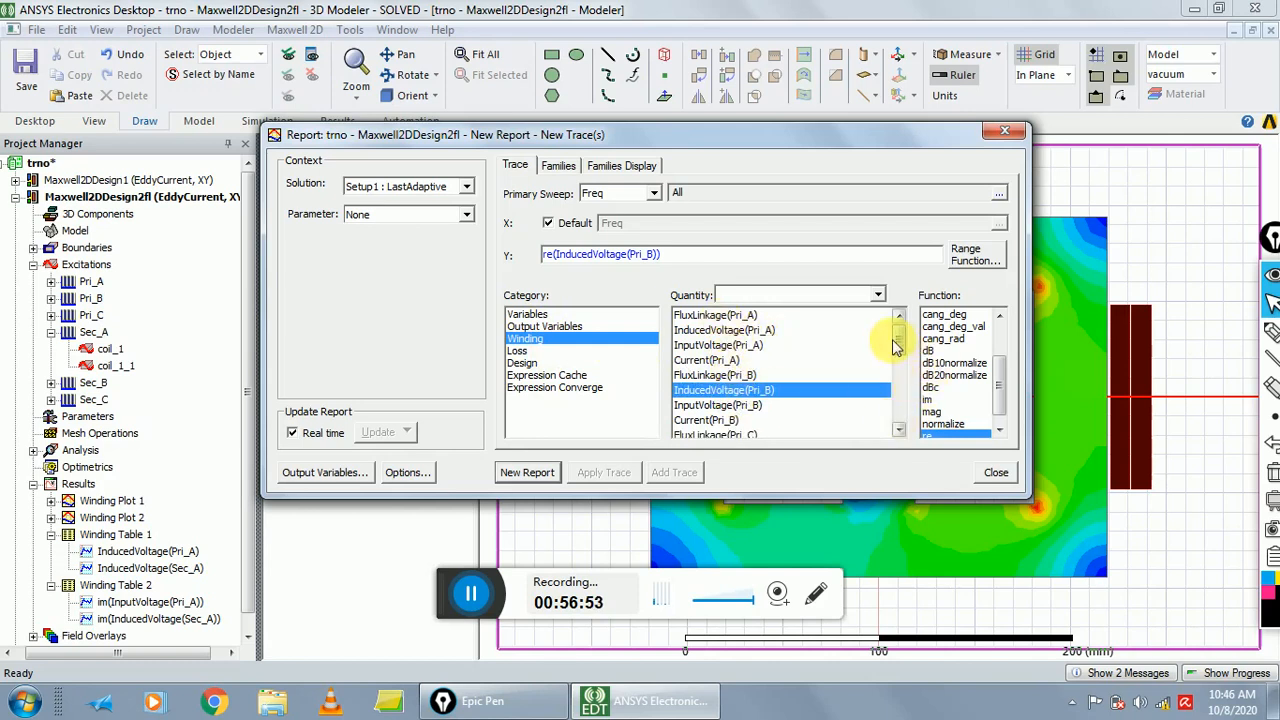
- Plot the real part of Current(Pri_A) against frequency as a new report, and close the report settings and the plot window
click(765, 258)
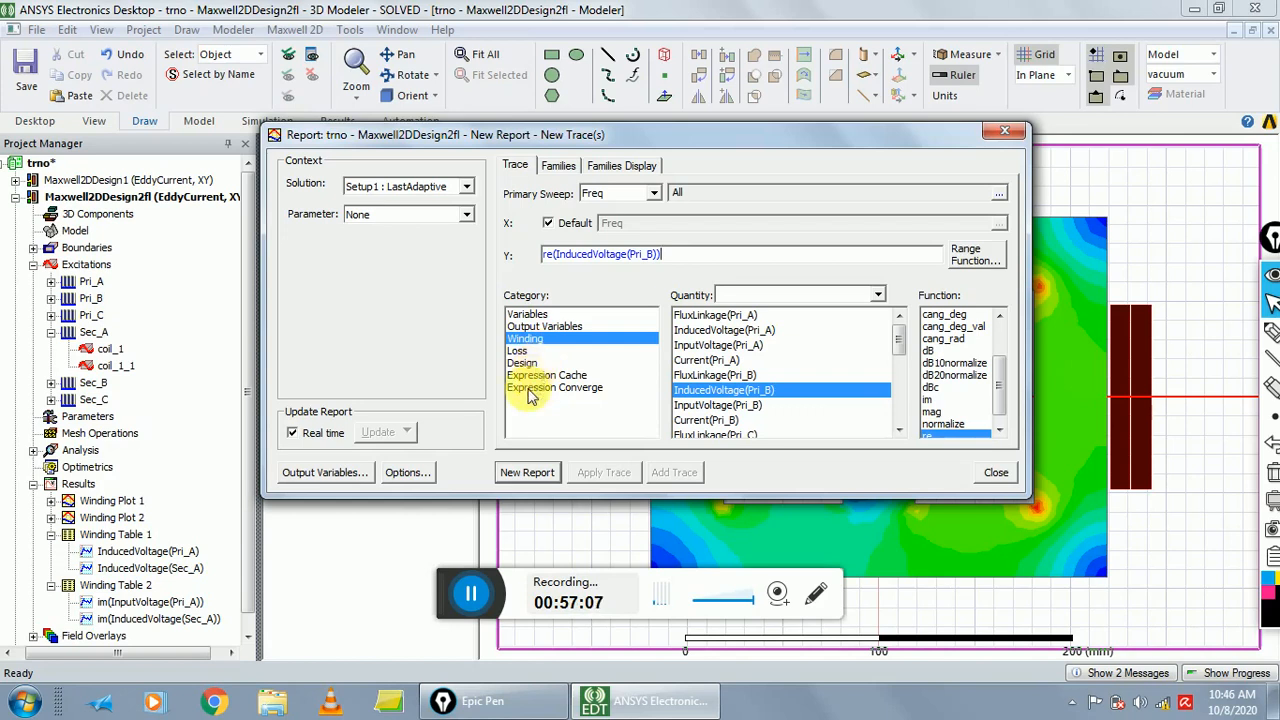
click(706, 360)
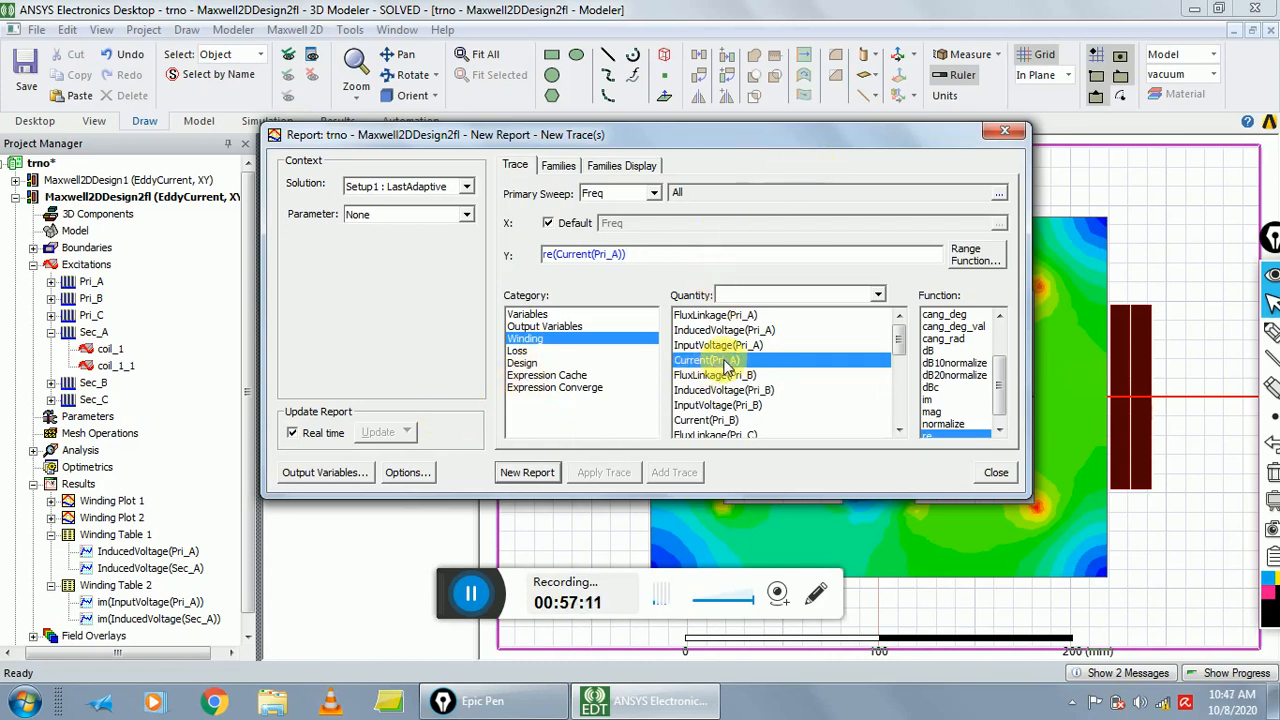
click(527, 475)
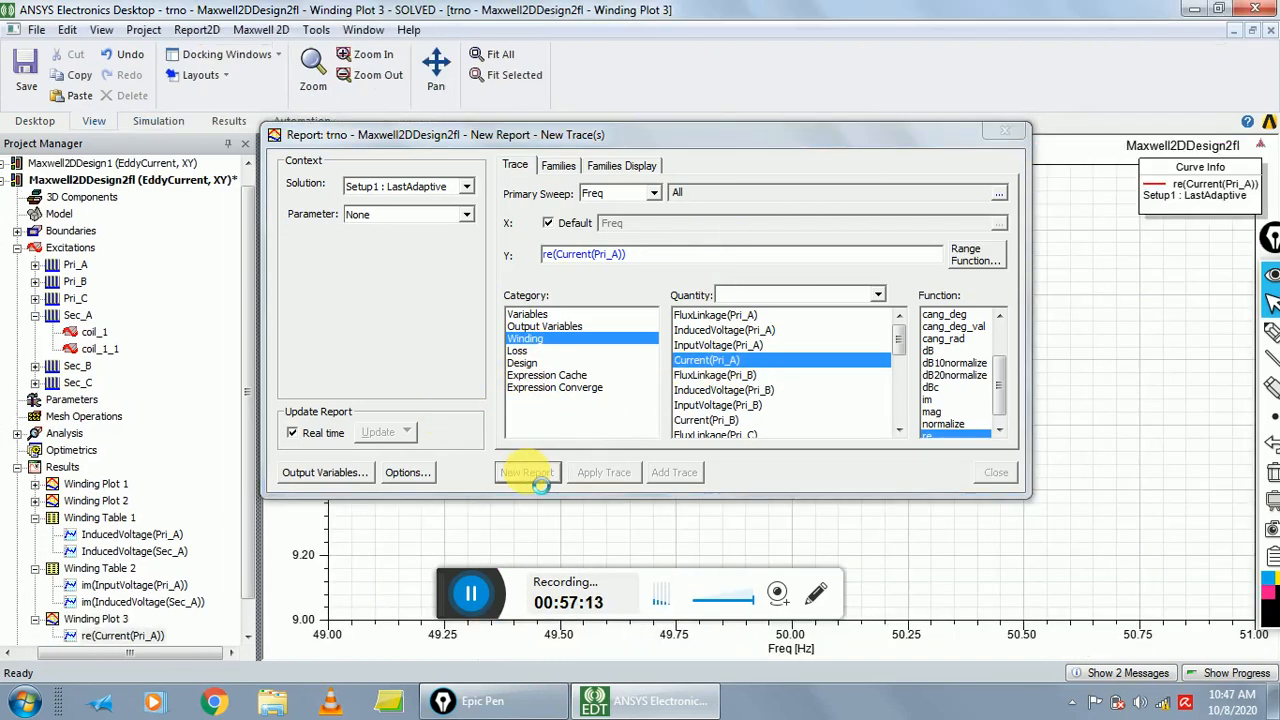
drag(928, 147, 818, 148)
click(900, 133)
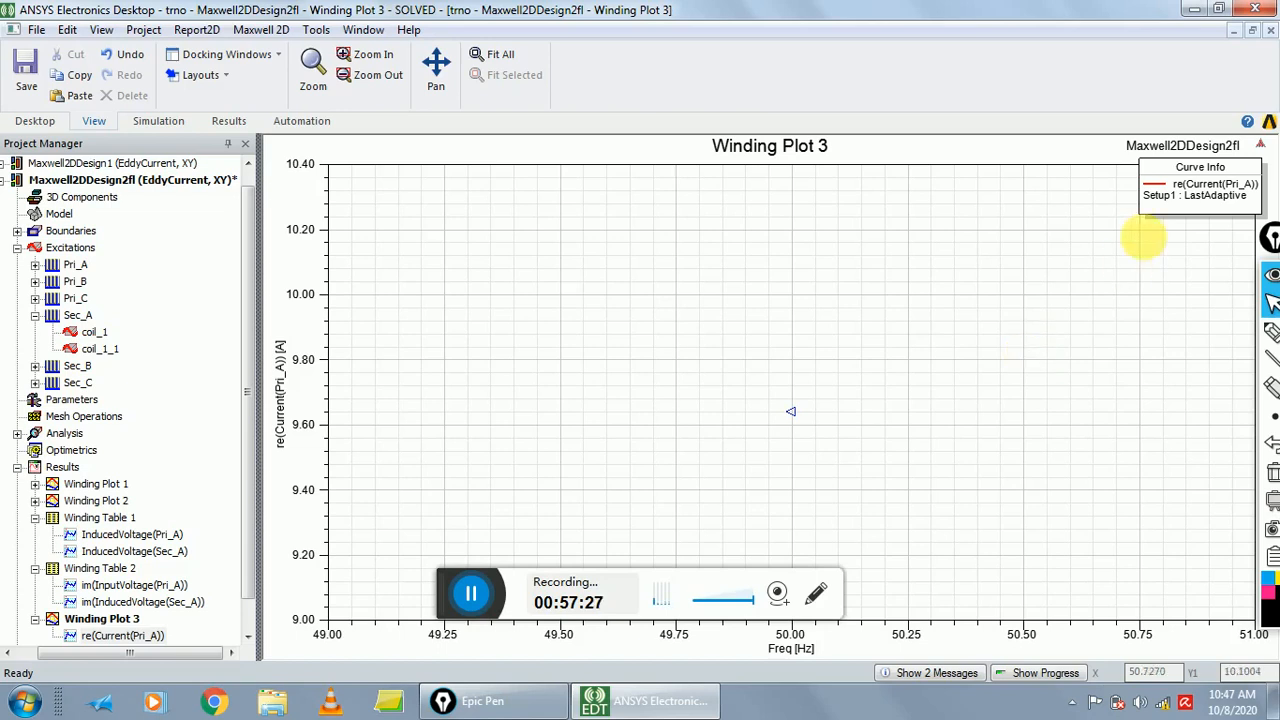
click(1267, 40)
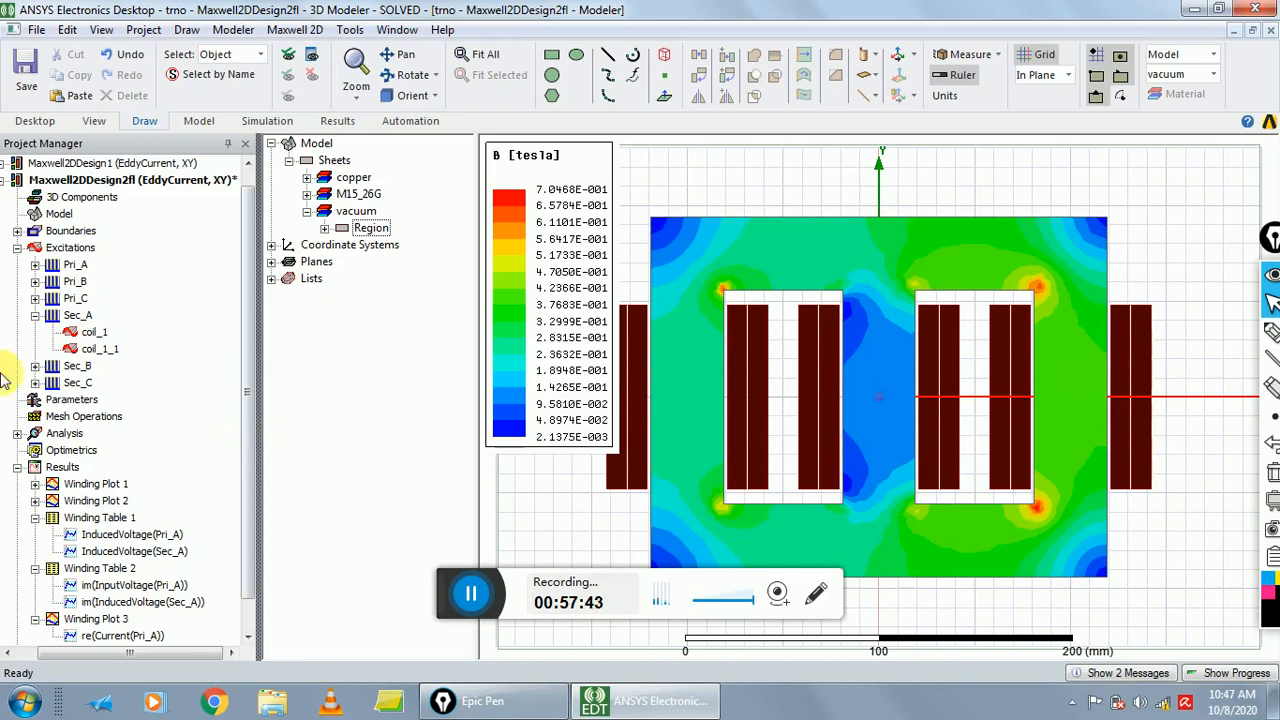
- Copy the design Maxwell2DDesign2fl and paste the copy into the project trno
click(104, 166)
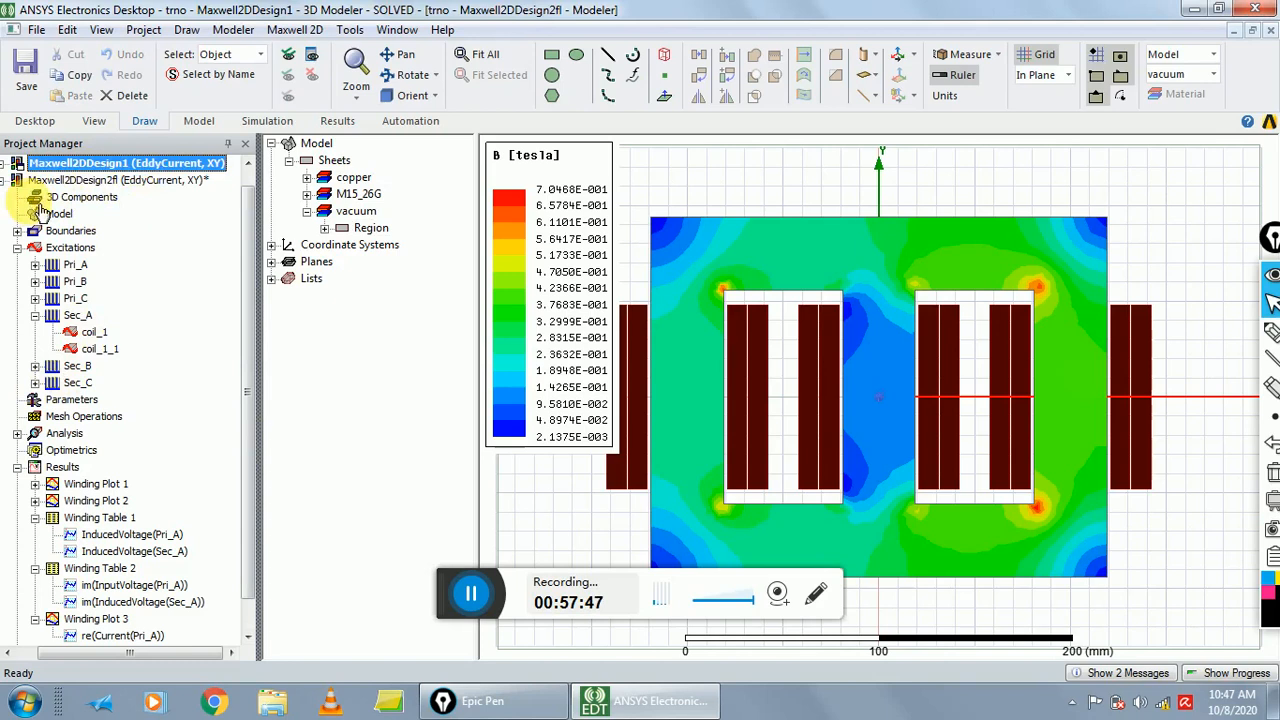
drag(249, 345, 254, 410)
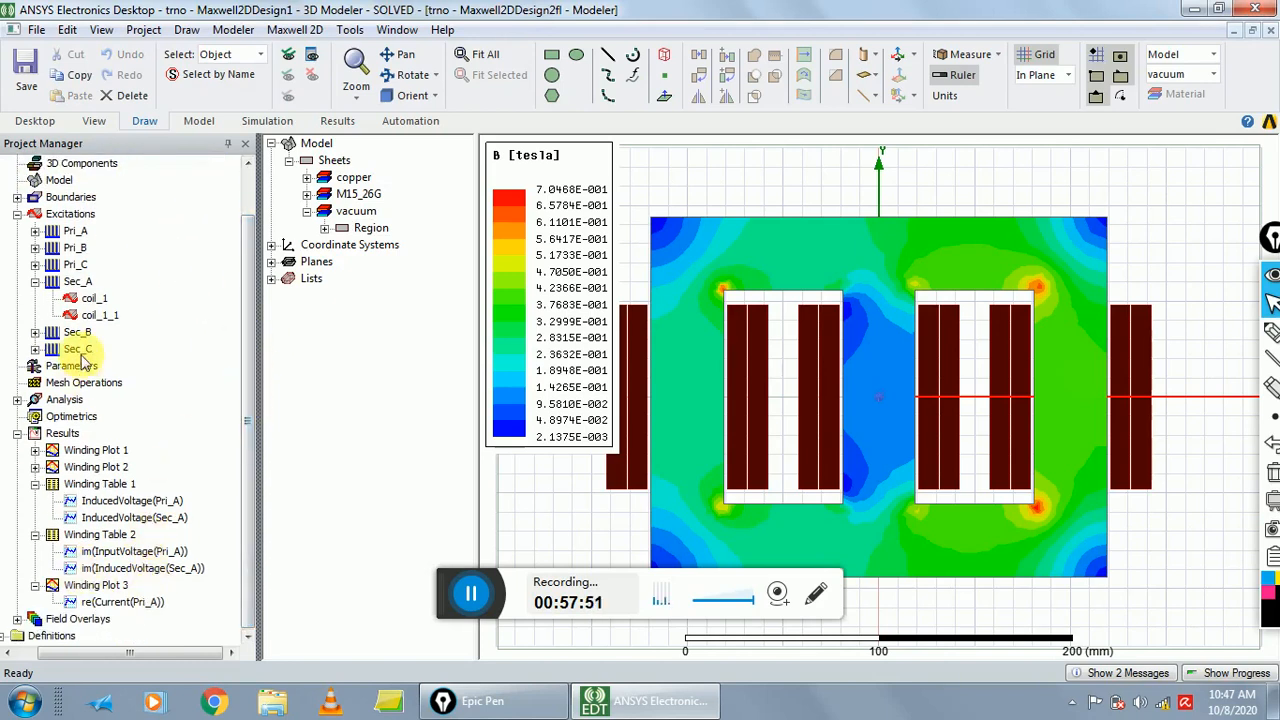
click(72, 217)
drag(251, 380, 251, 305)
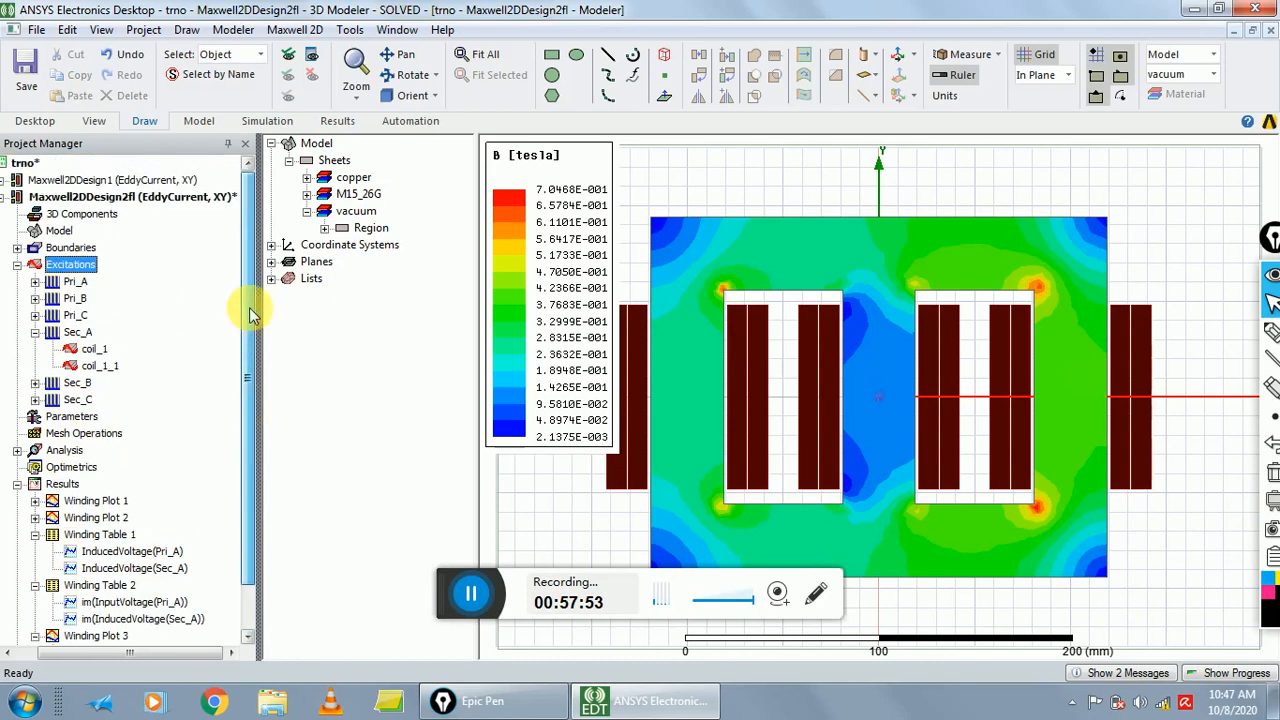
click(118, 198)
right_click(117, 200)
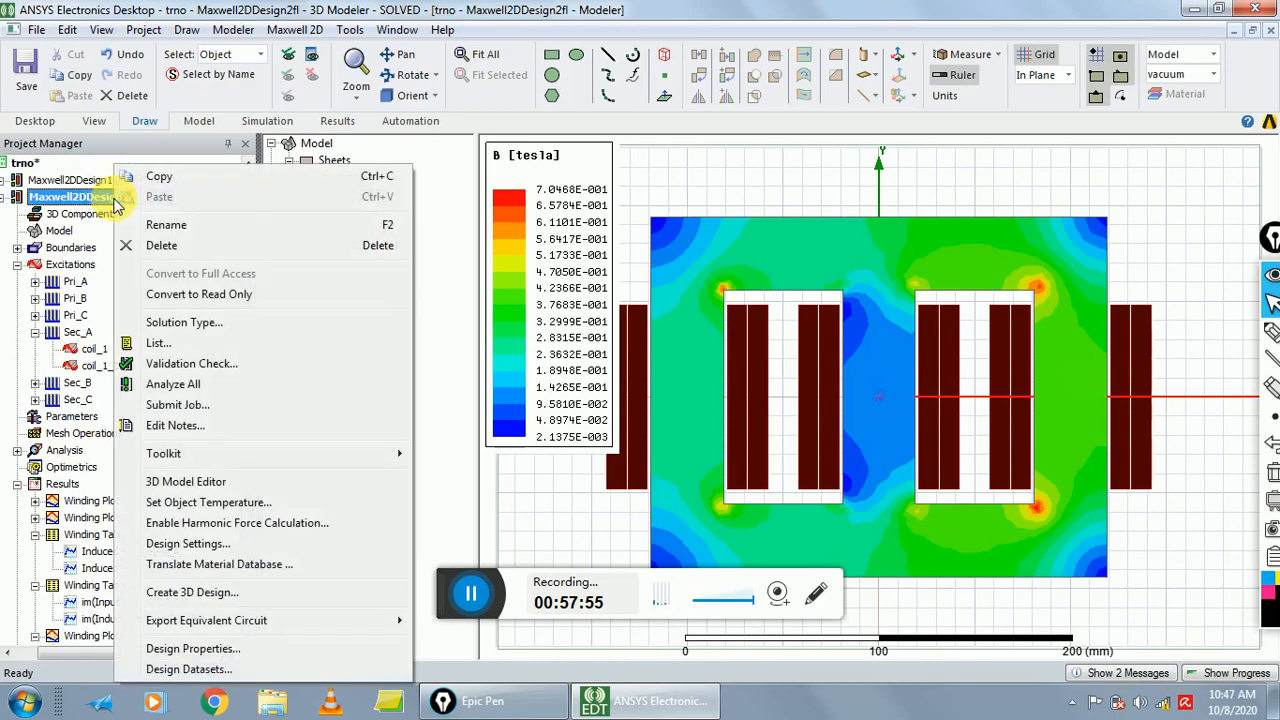
click(176, 187)
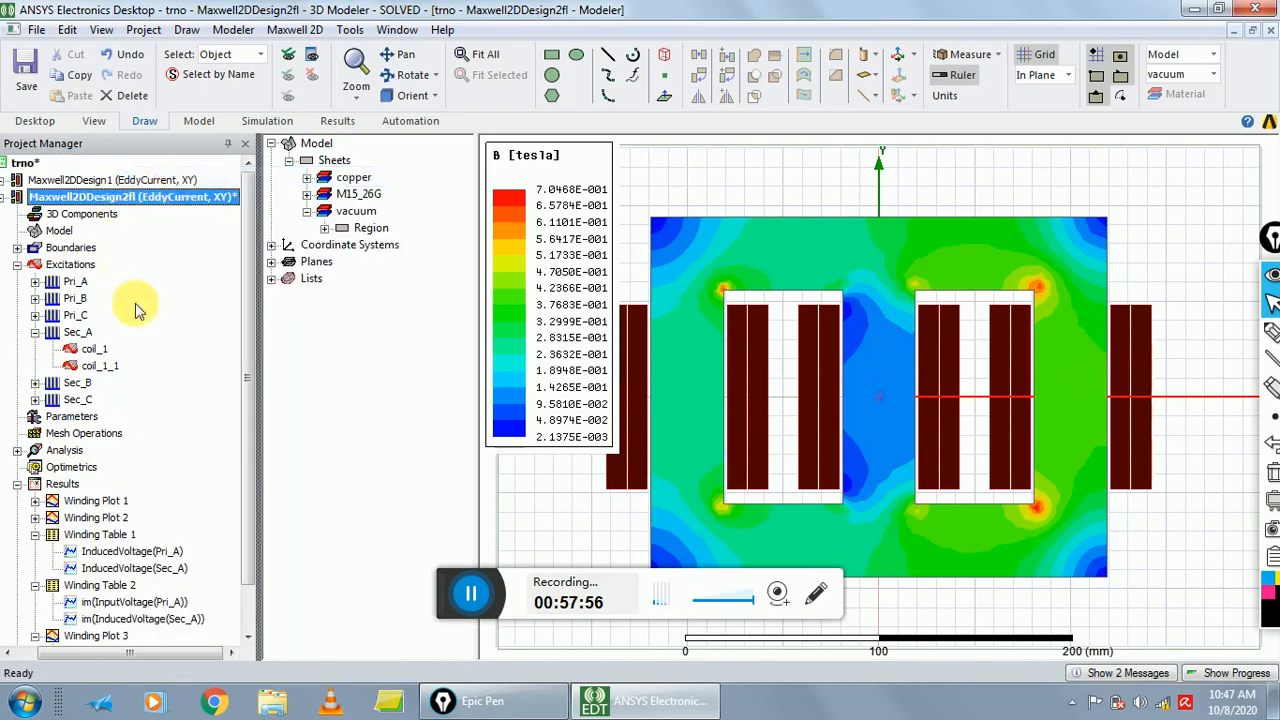
click(24, 163)
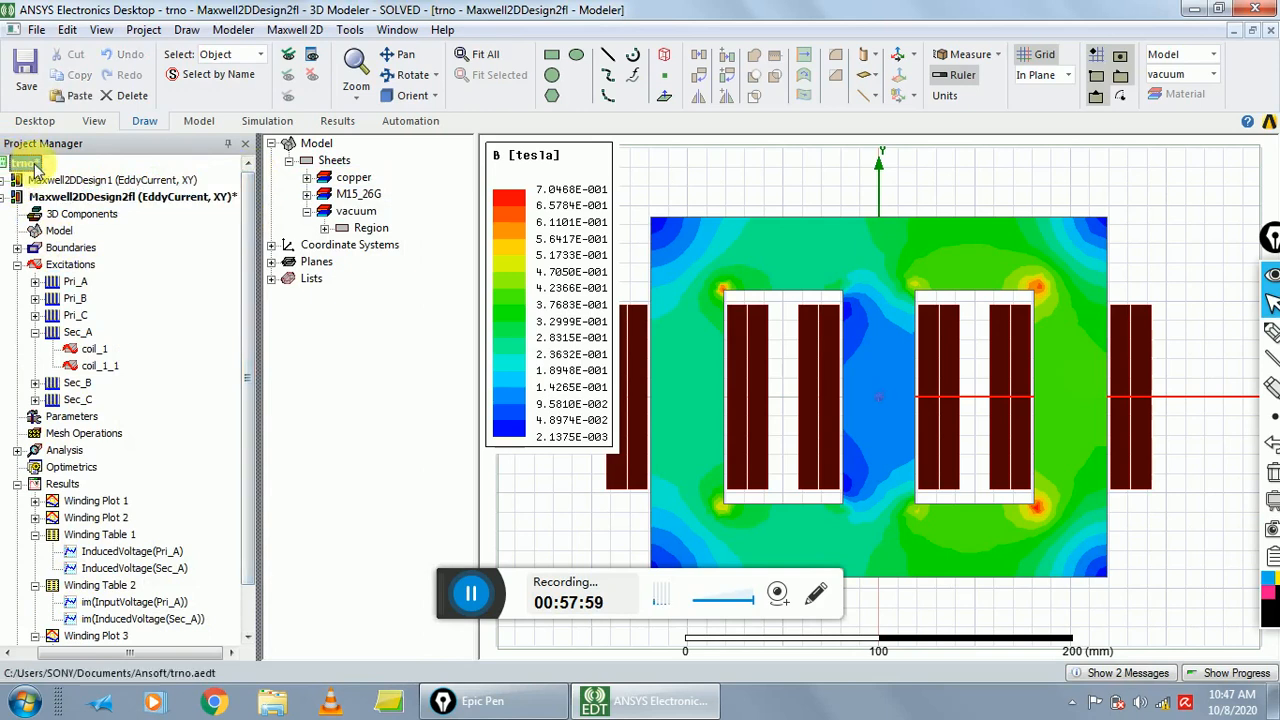
right_click(30, 163)
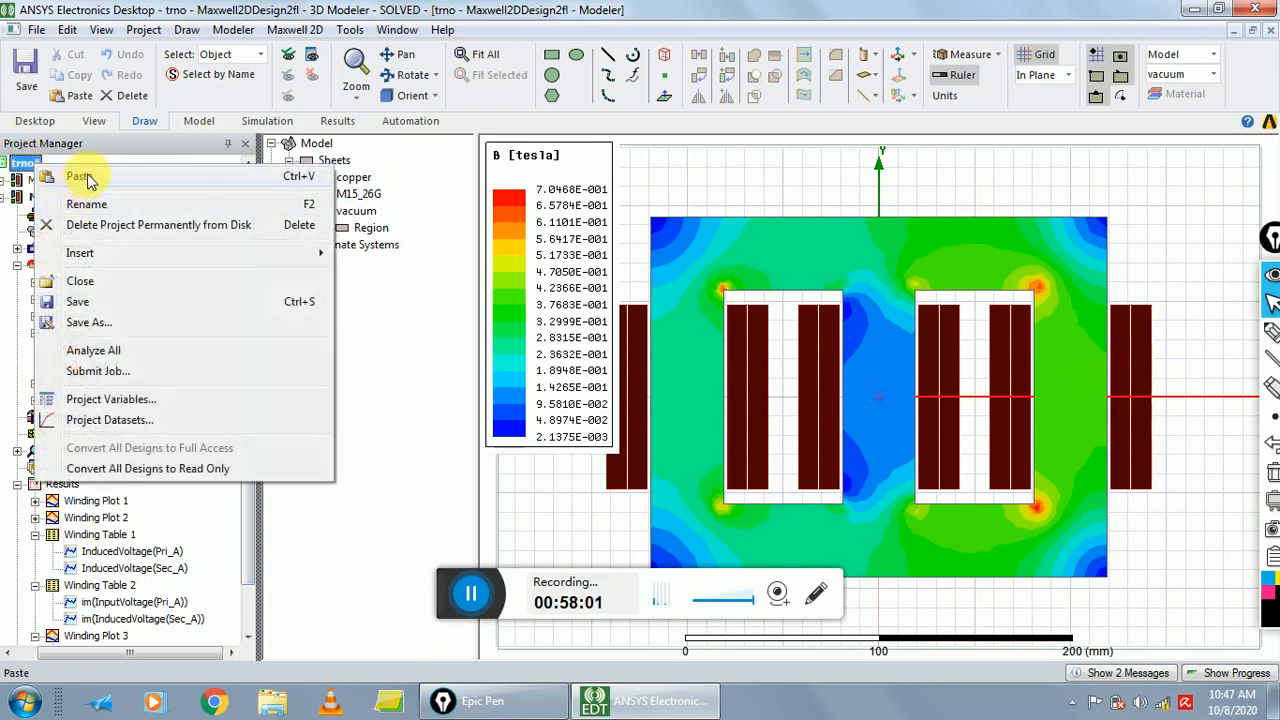
click(80, 177)
- Rename the pasted design as Maxwell2DDesign2fl1tran
scroll(245, 420, down, 1)
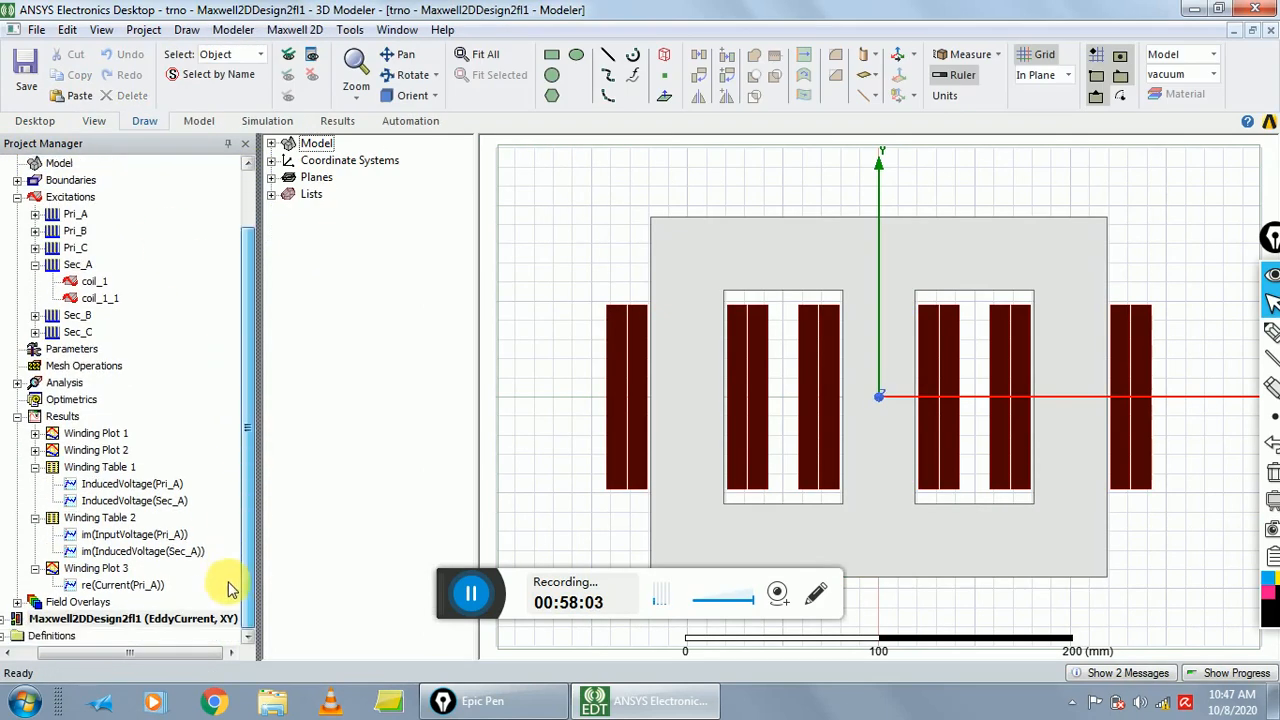
click(188, 620)
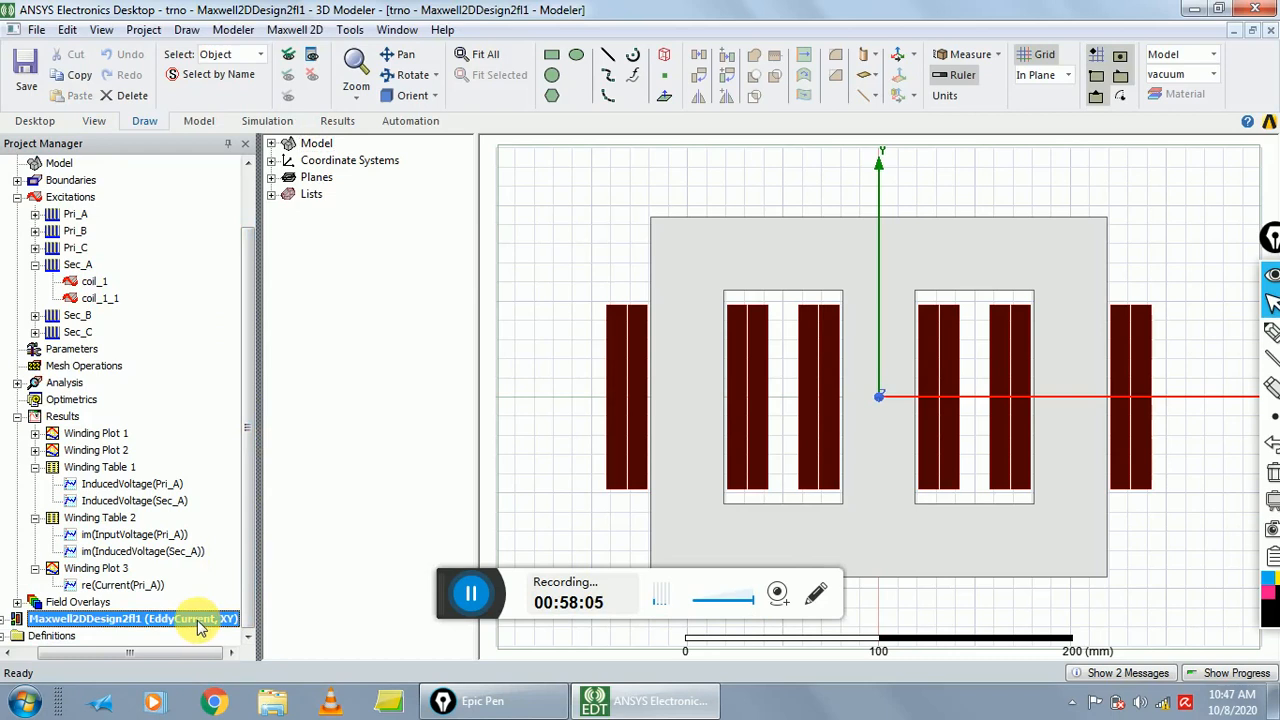
click(200, 625)
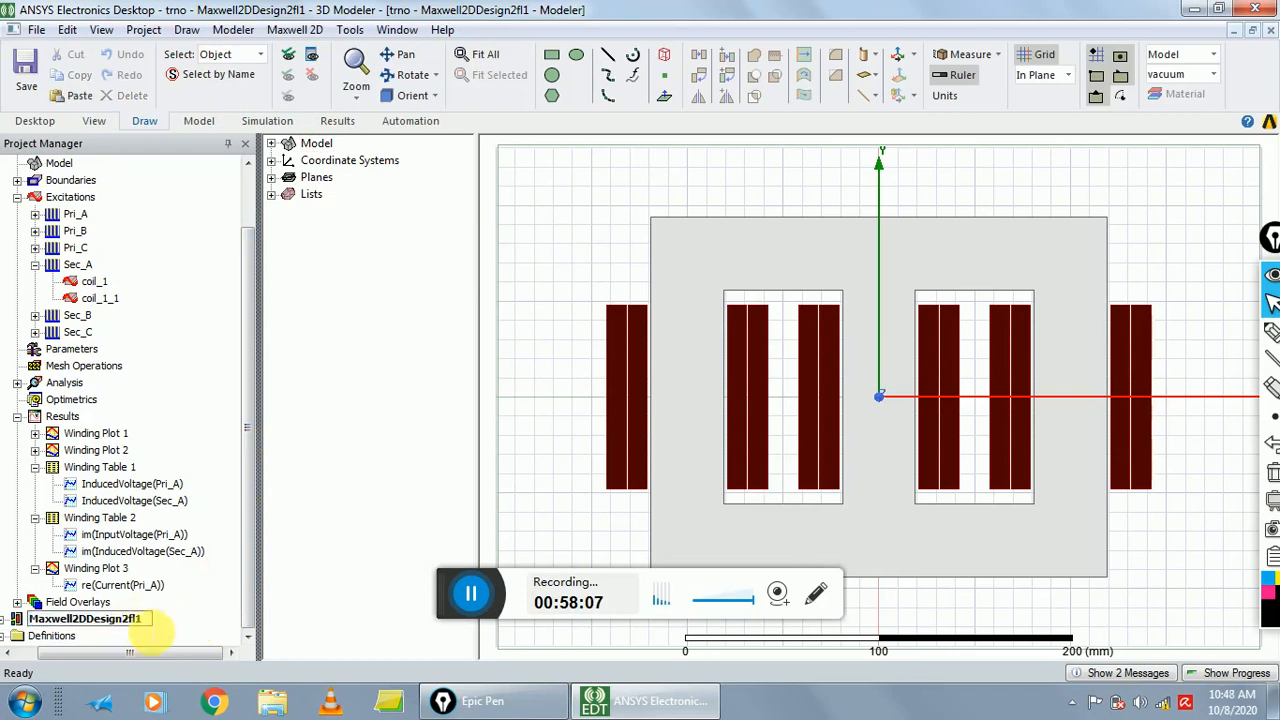
drag(167, 654, 144, 652)
click(181, 621)
right_click(185, 625)
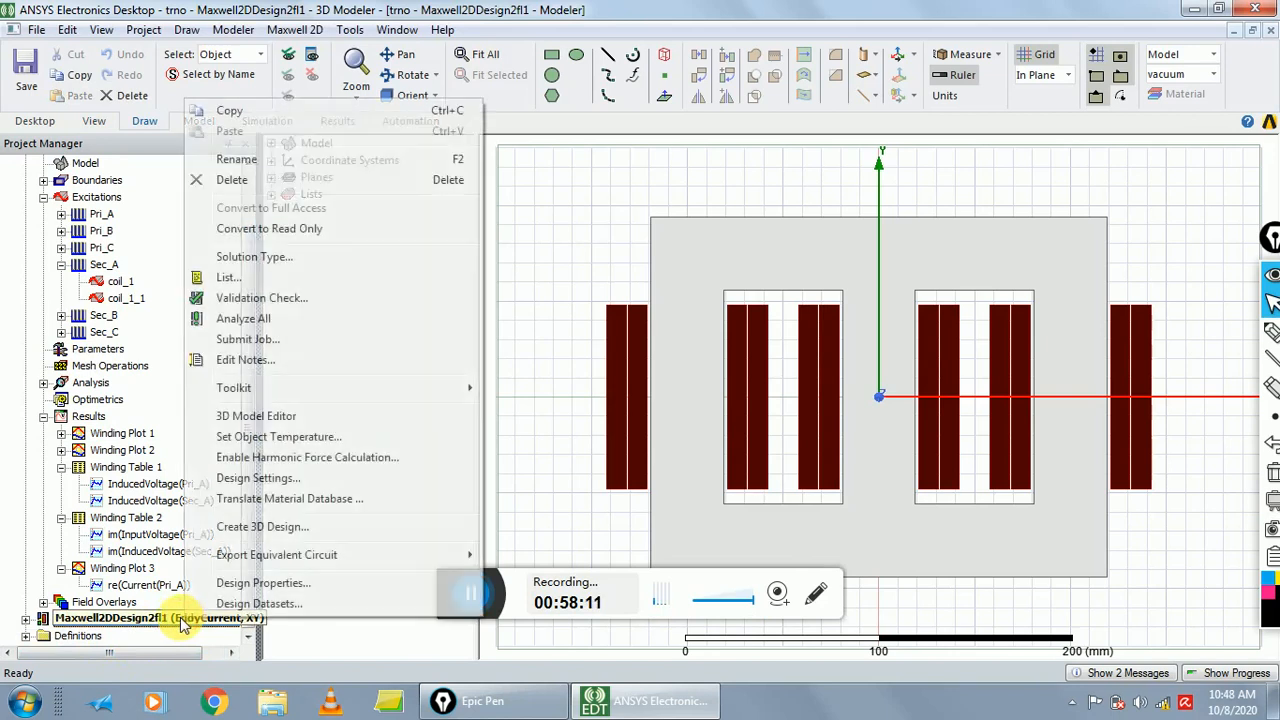
click(250, 158)
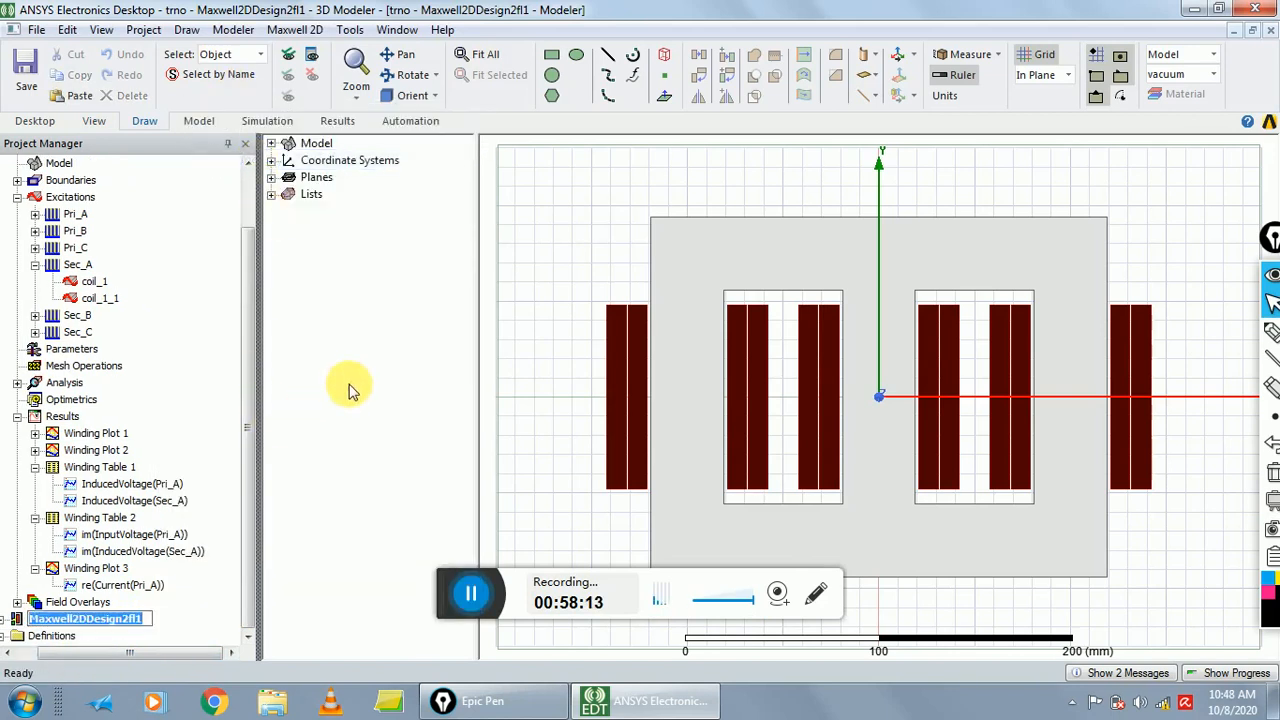
click(145, 620)
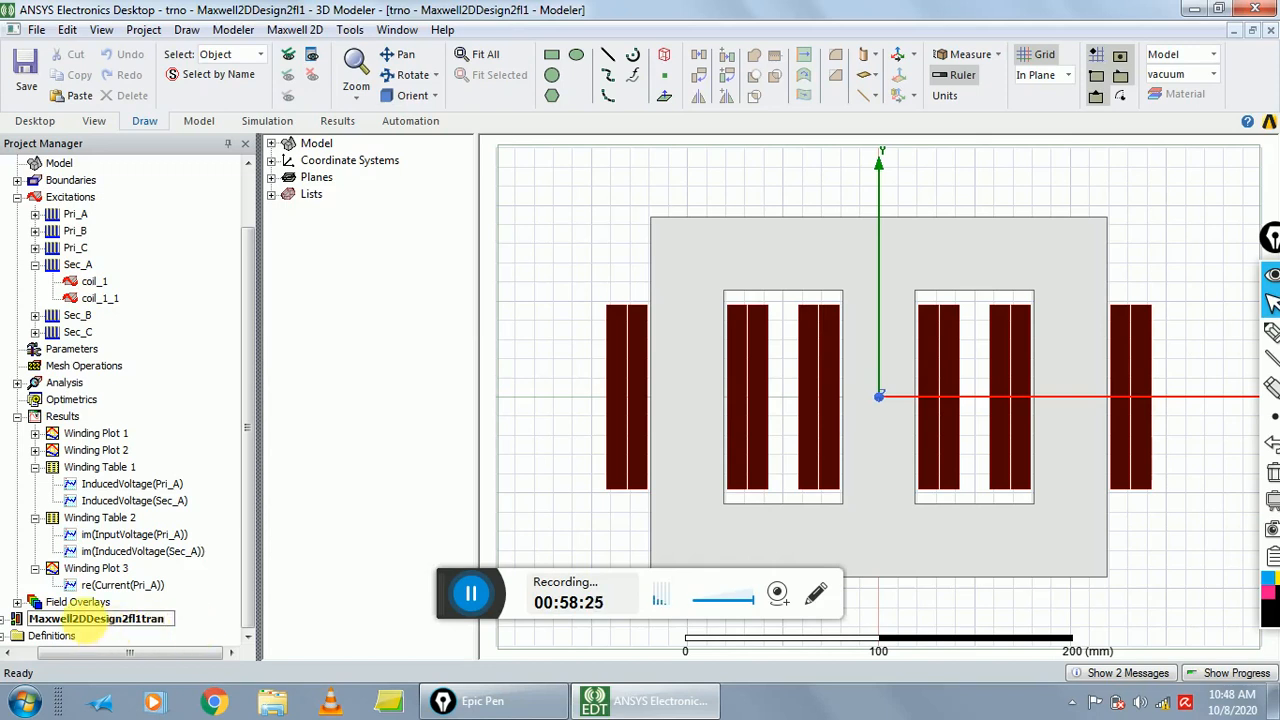
key(Return)
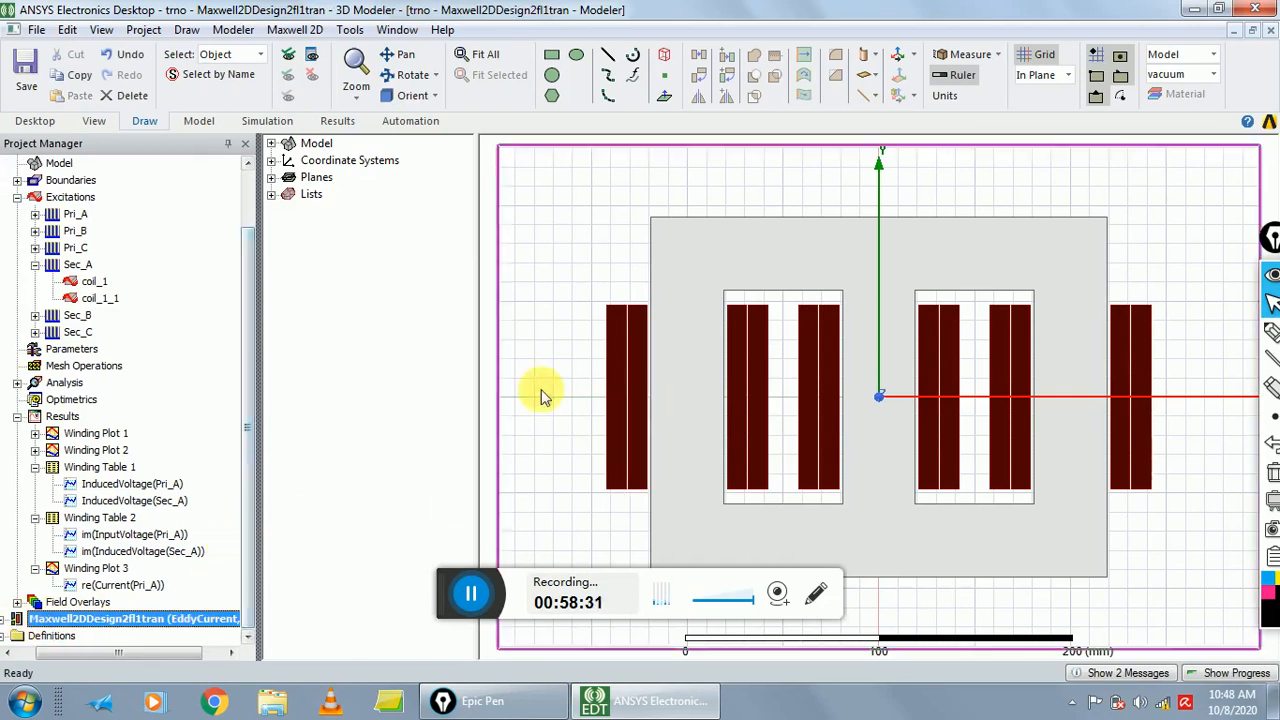
click(452, 252)
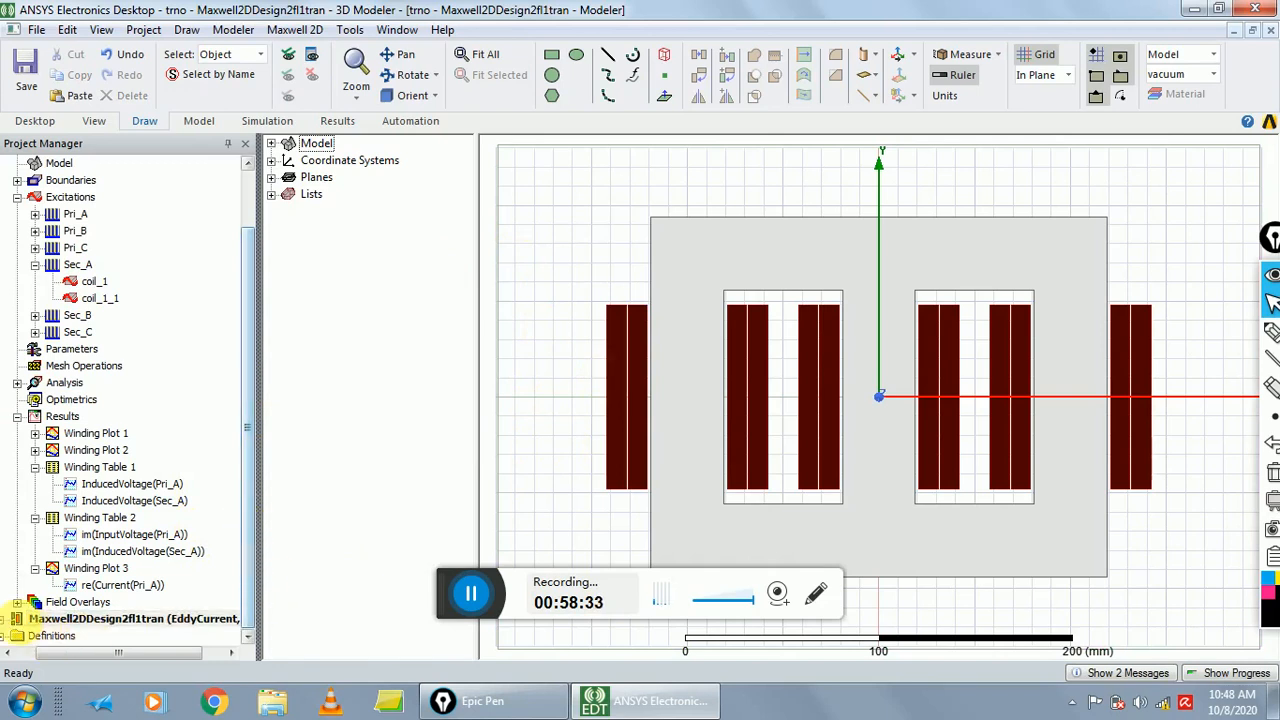
- Expand Maxwell2DDesign2fl1tran in the project tree, collapse the excitations of Maxwell2DDesign2fl, and make the new design active
click(3, 620)
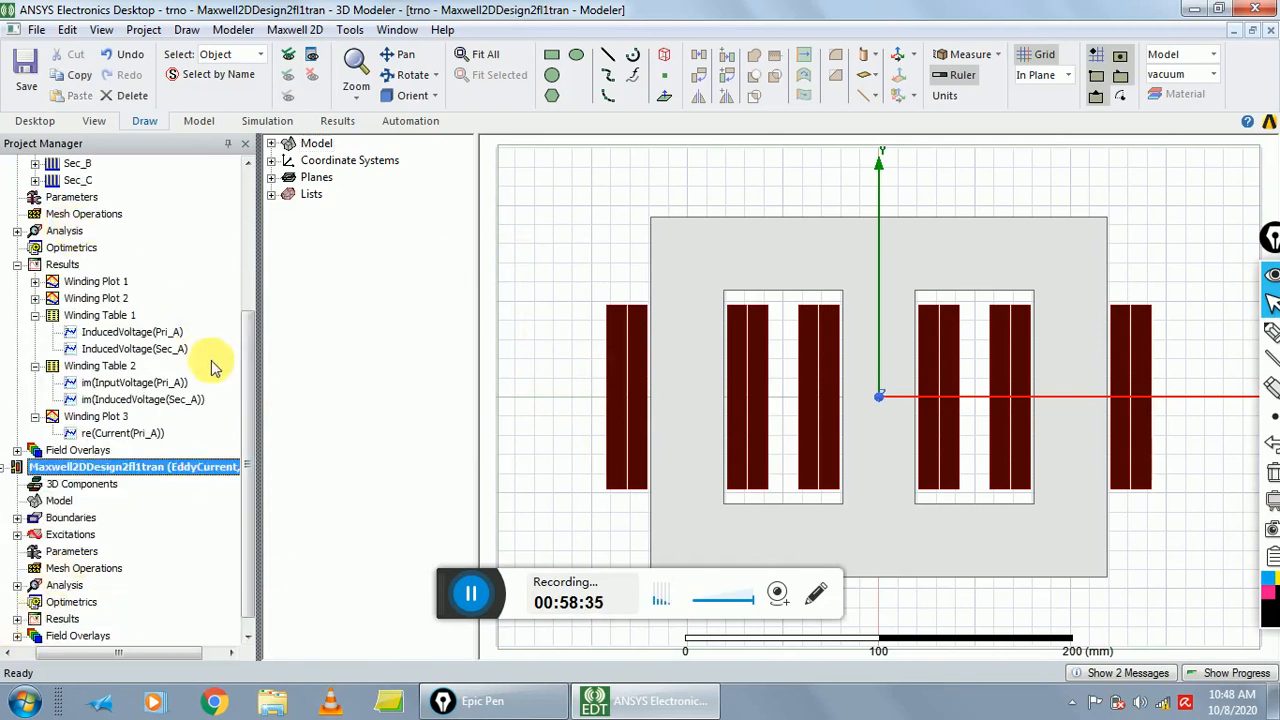
click(240, 383)
drag(247, 396, 251, 279)
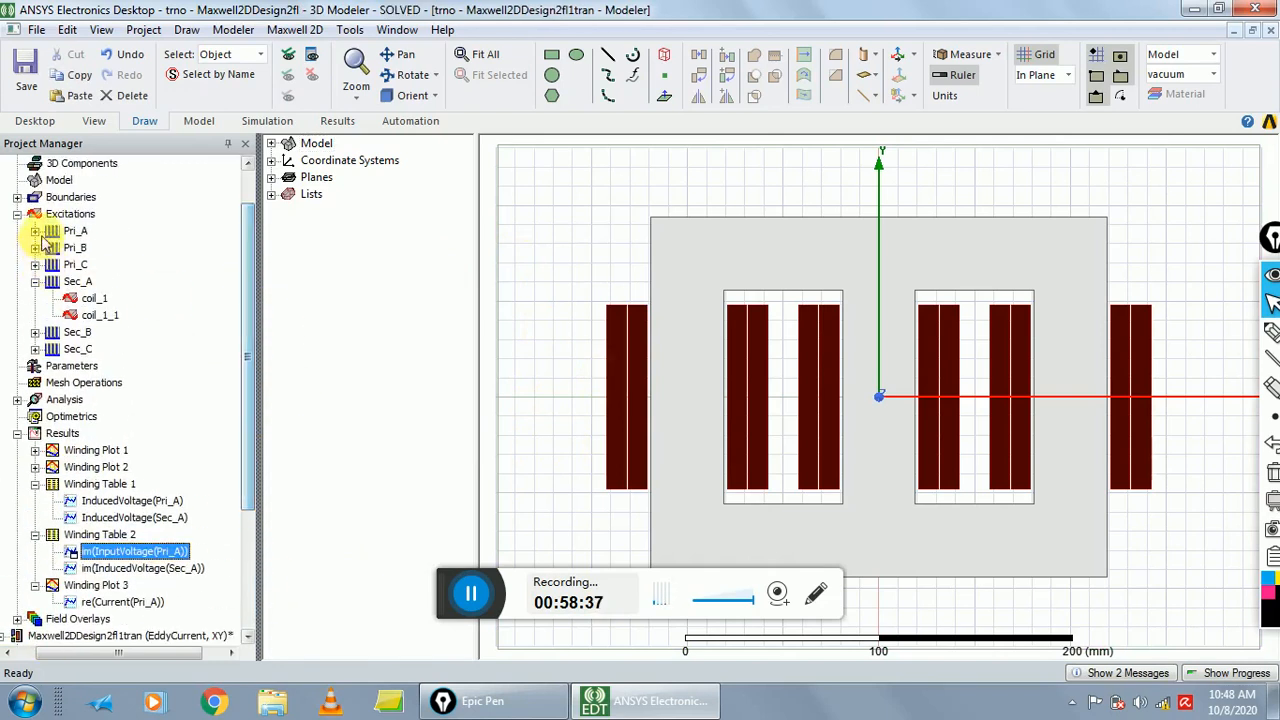
click(18, 214)
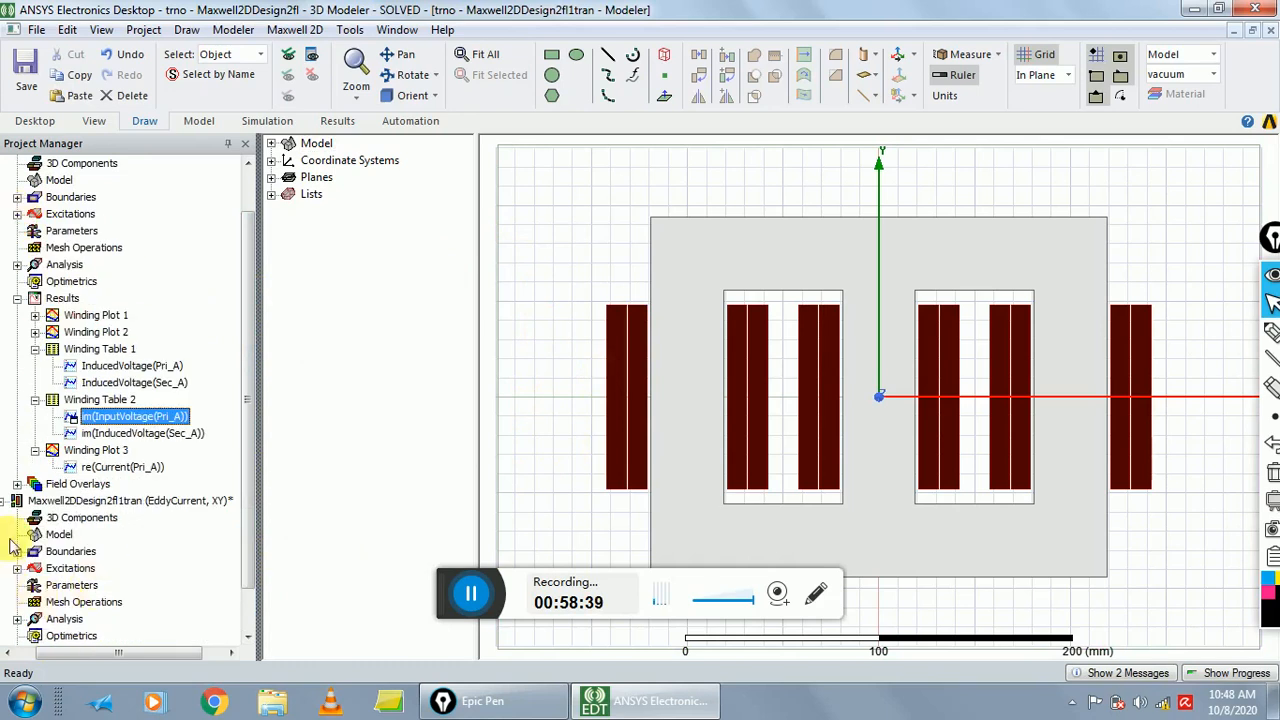
scroll(258, 556, down, 1)
click(170, 450)
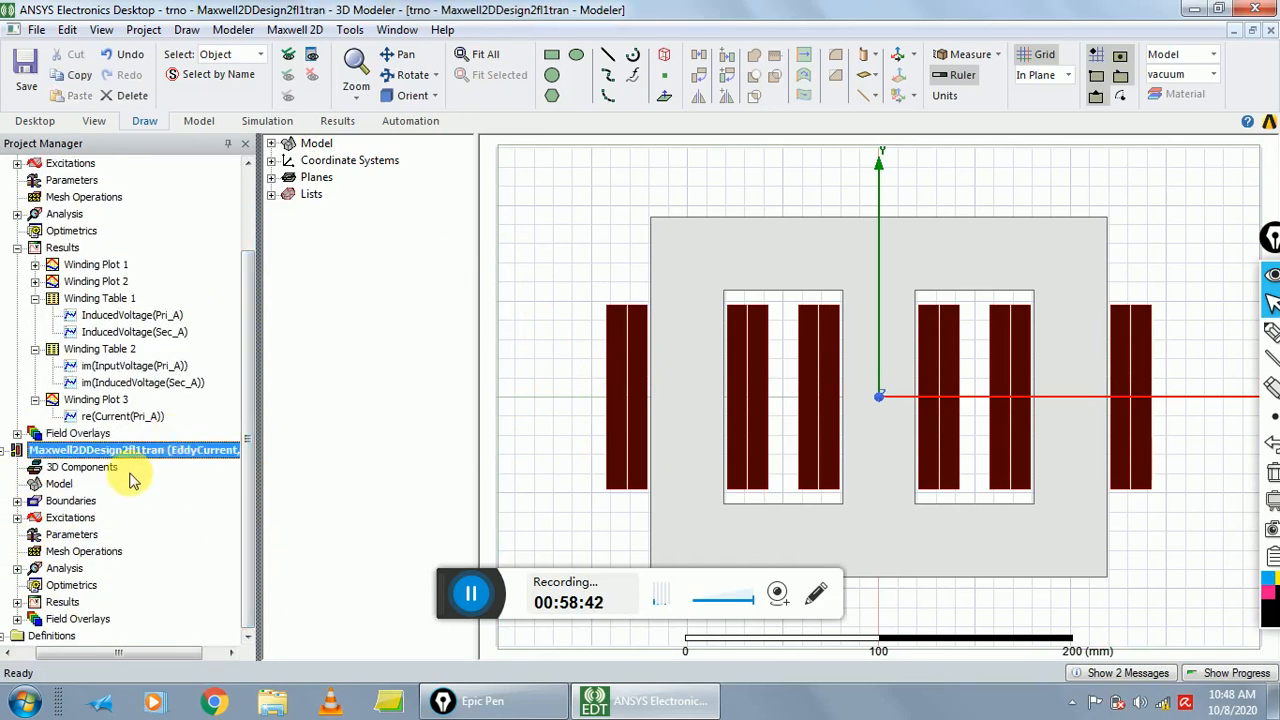
- Expand the excitations of Maxwell2DDesign2fl1tran and review the settings of winding Sec_A without changing them
click(17, 518)
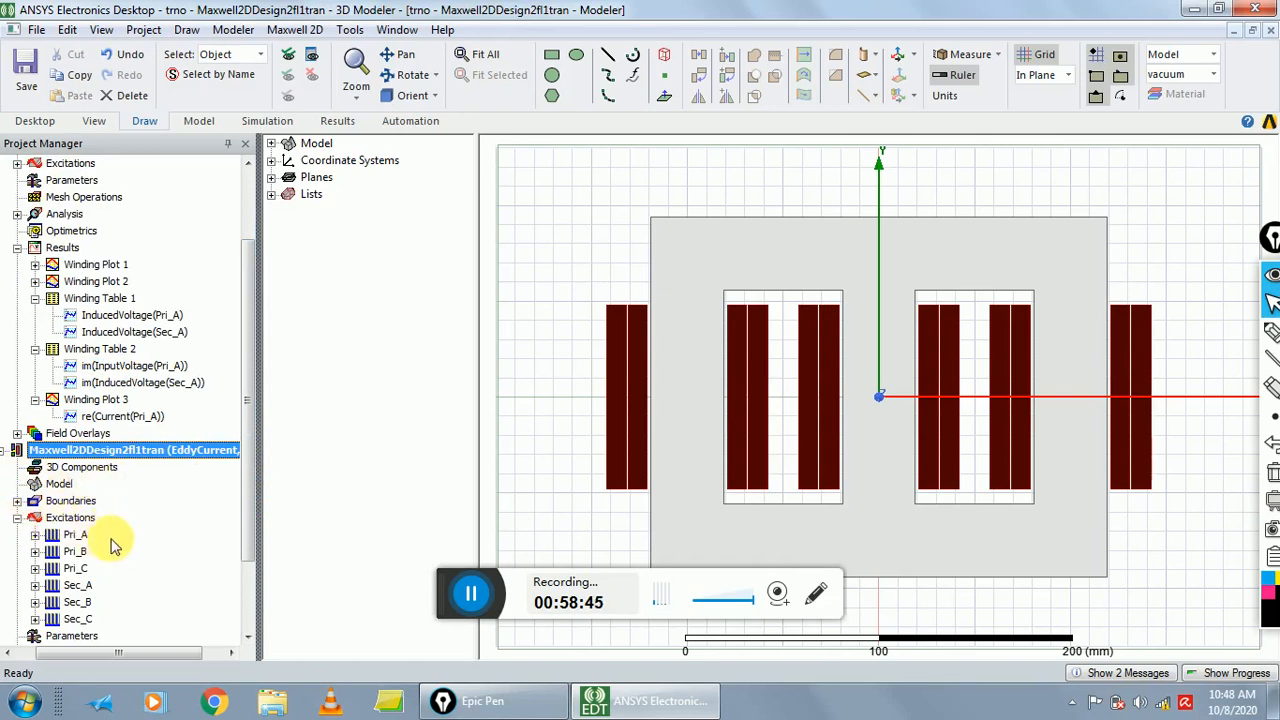
click(76, 585)
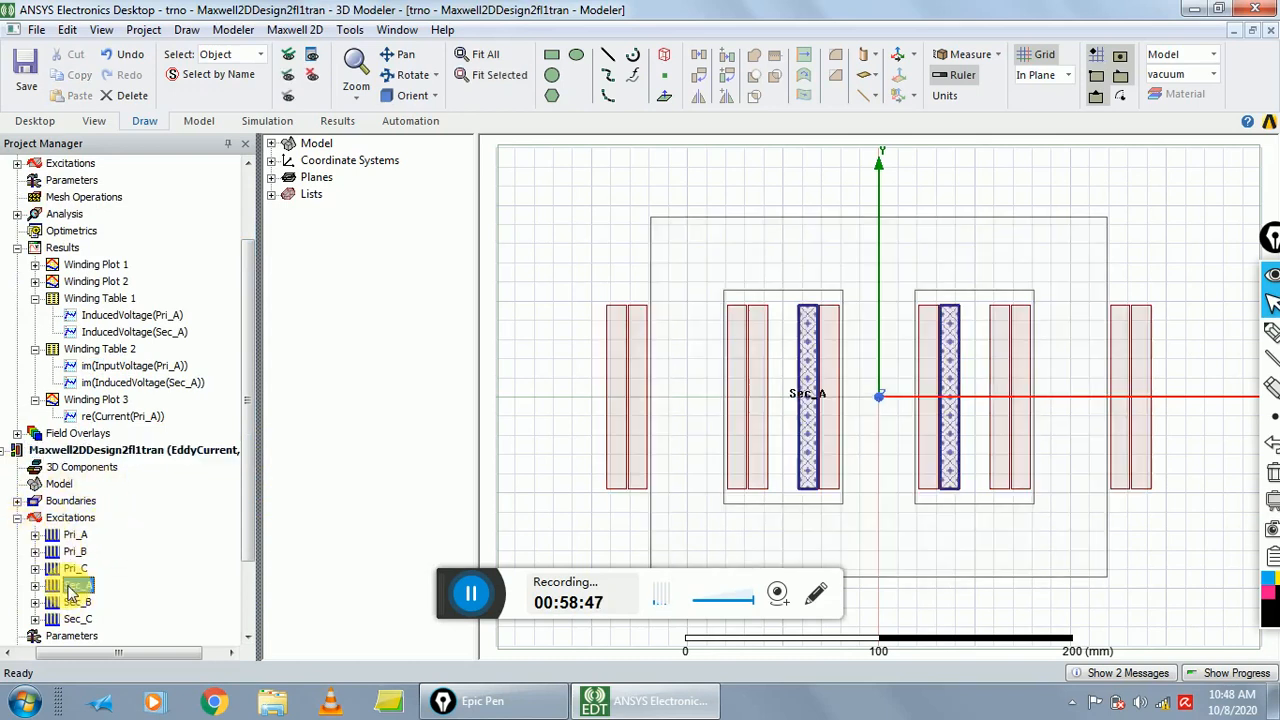
double_click(69, 590)
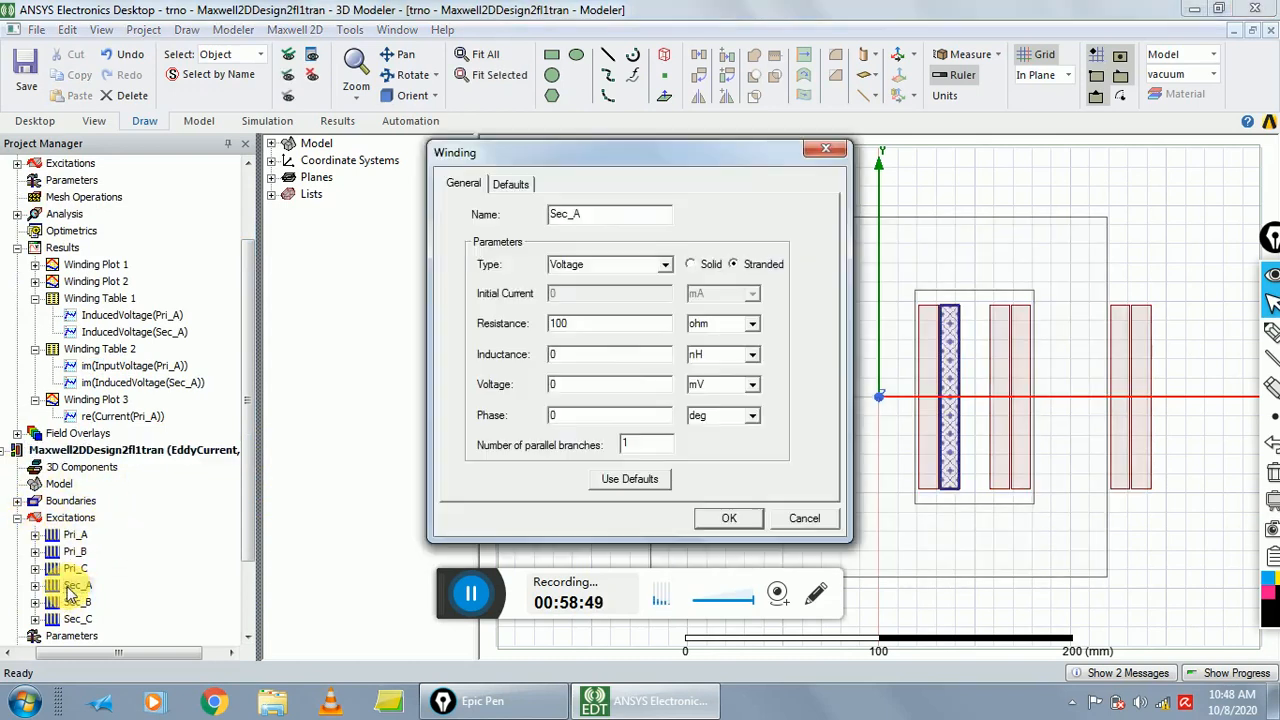
click(826, 148)
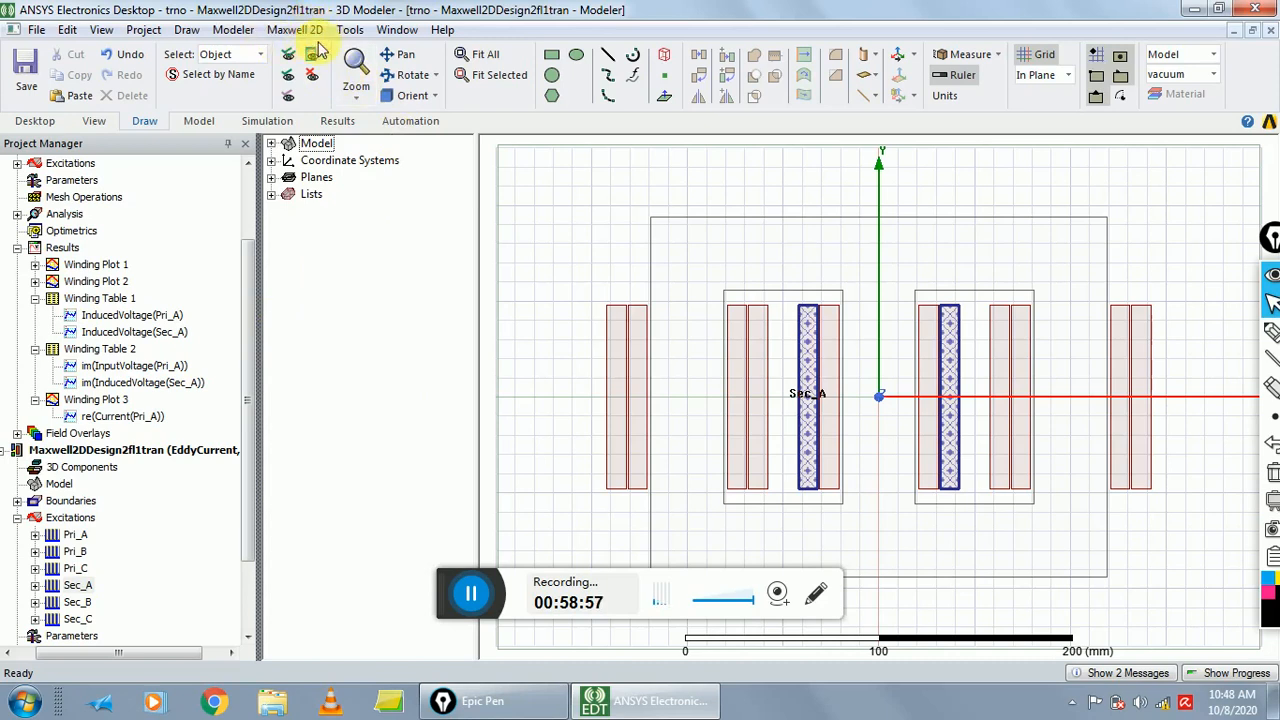
- Change the solution type of Maxwell2DDesign2fl1tran to magnetic Transient
click(290, 30)
click(353, 58)
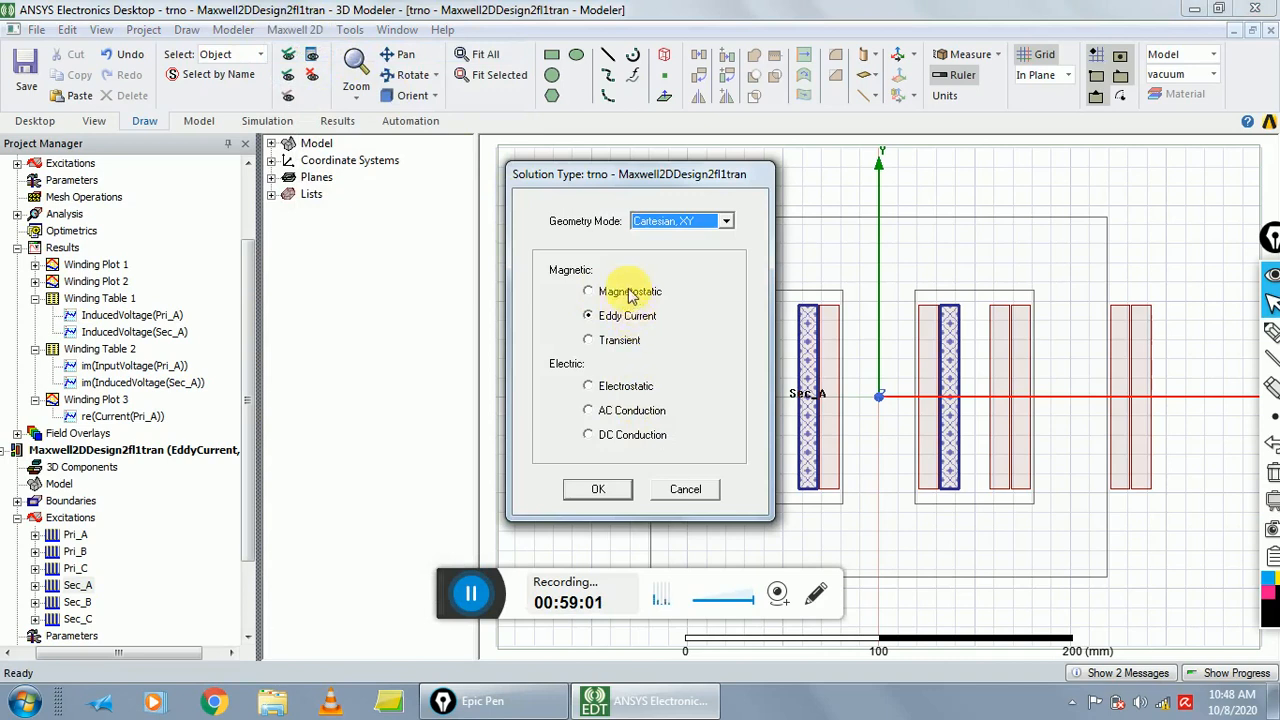
click(626, 341)
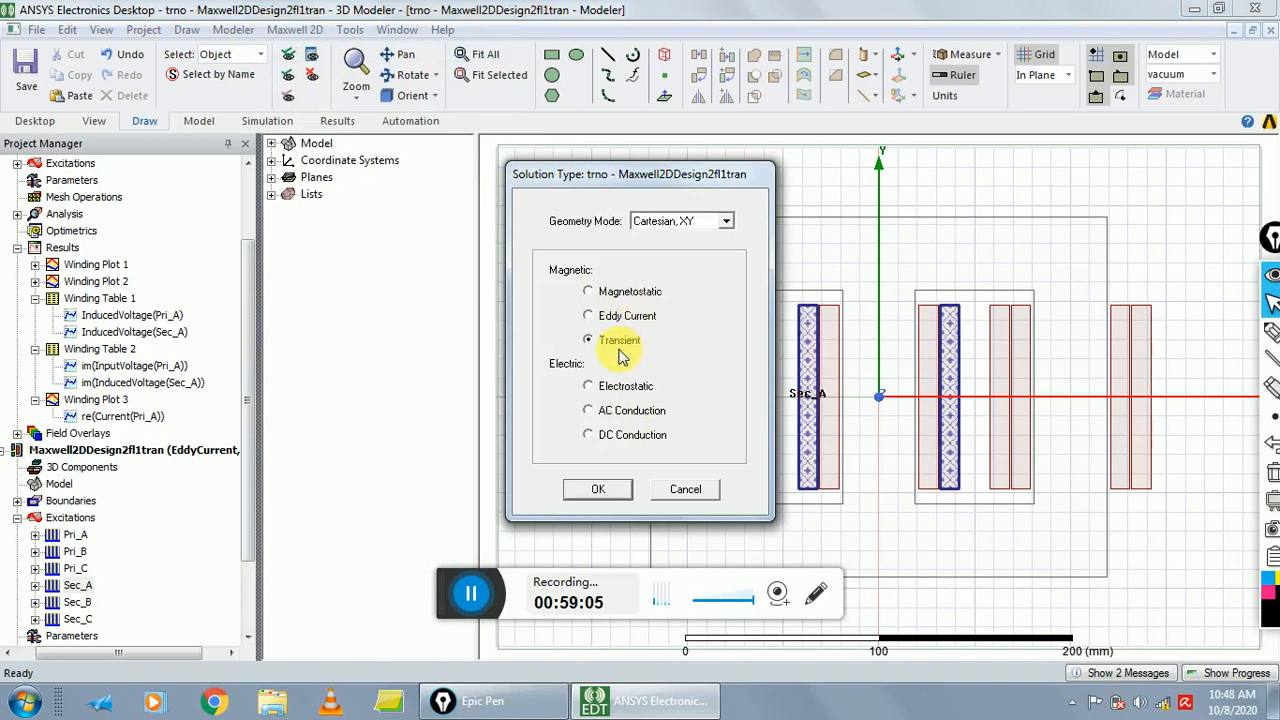
click(598, 489)
- Collapse Maxwell2DDesign2fl in the project tree and select winding Sec_A of Maxwell2DDesign2fl1tran
scroll(258, 270, up, 1)
scroll(257, 255, up, 1)
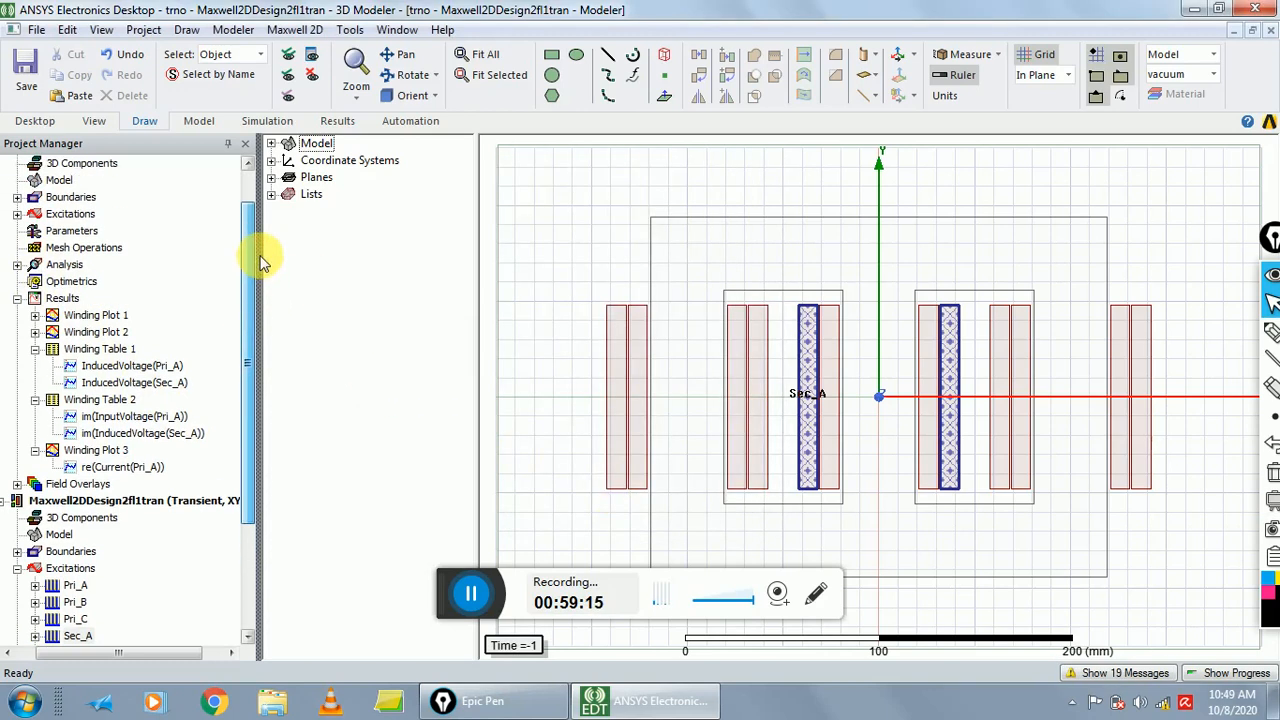
scroll(262, 300, down, 2)
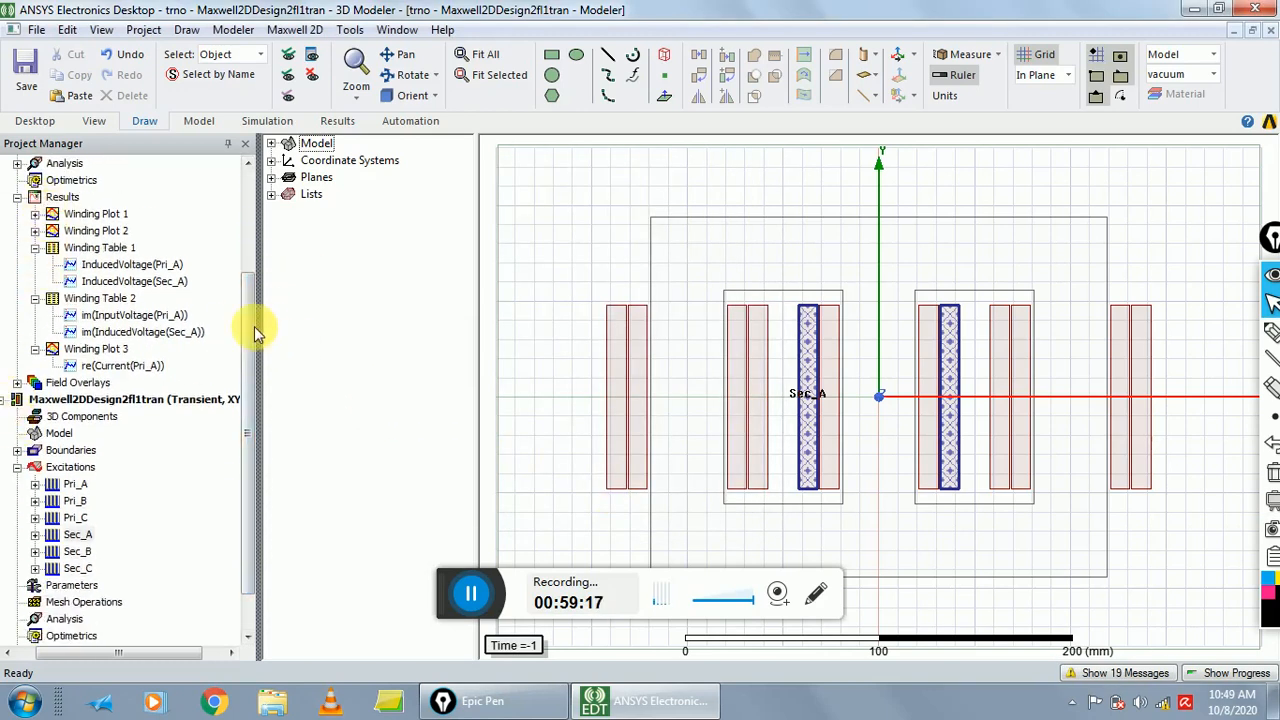
scroll(251, 320, up, 2)
click(4, 163)
click(78, 349)
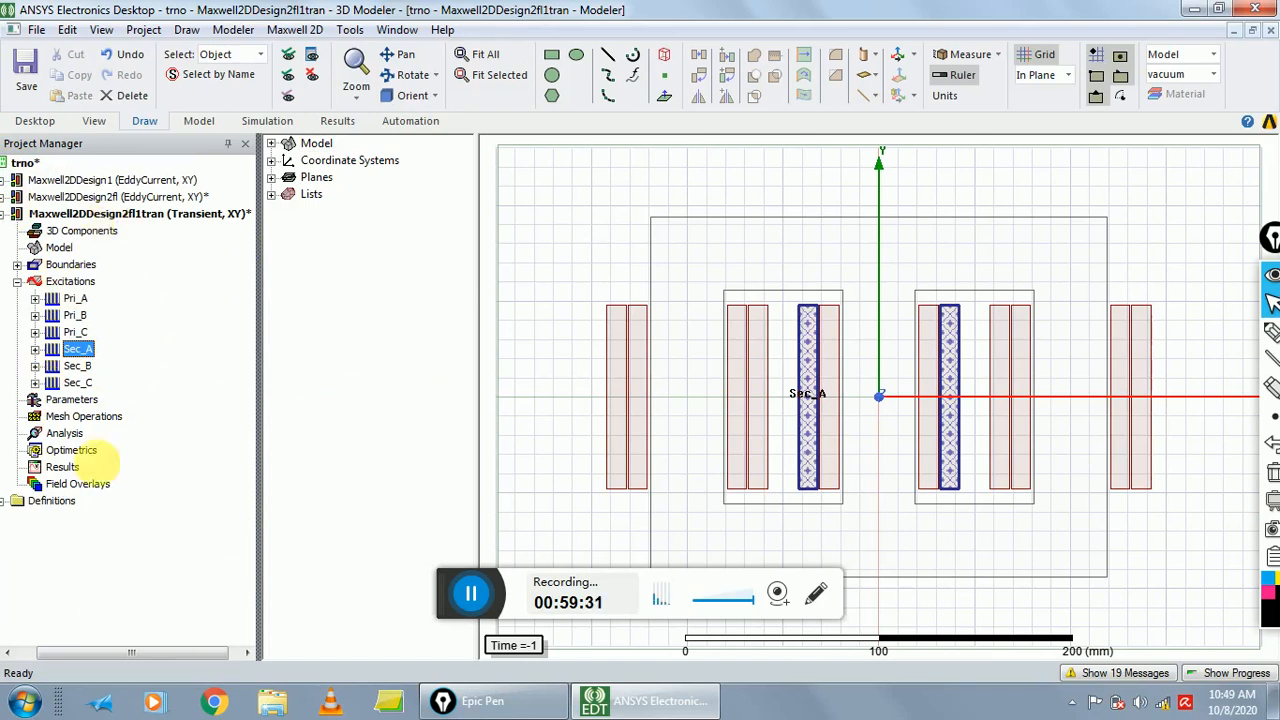
- Set the voltage of winding Pri_A to 54*sin(2*pi*50*time) and copy the expression for reuse
double_click(75, 299)
click(645, 387)
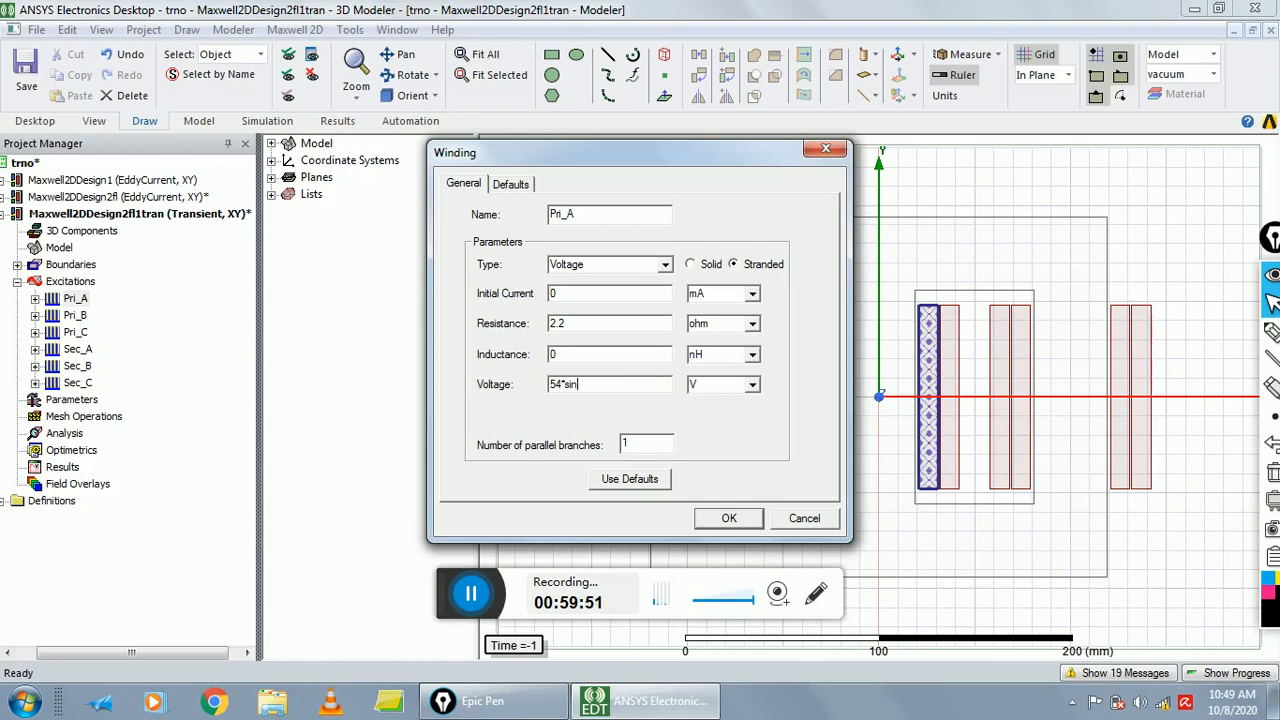
text((2*pi)
text(50*)
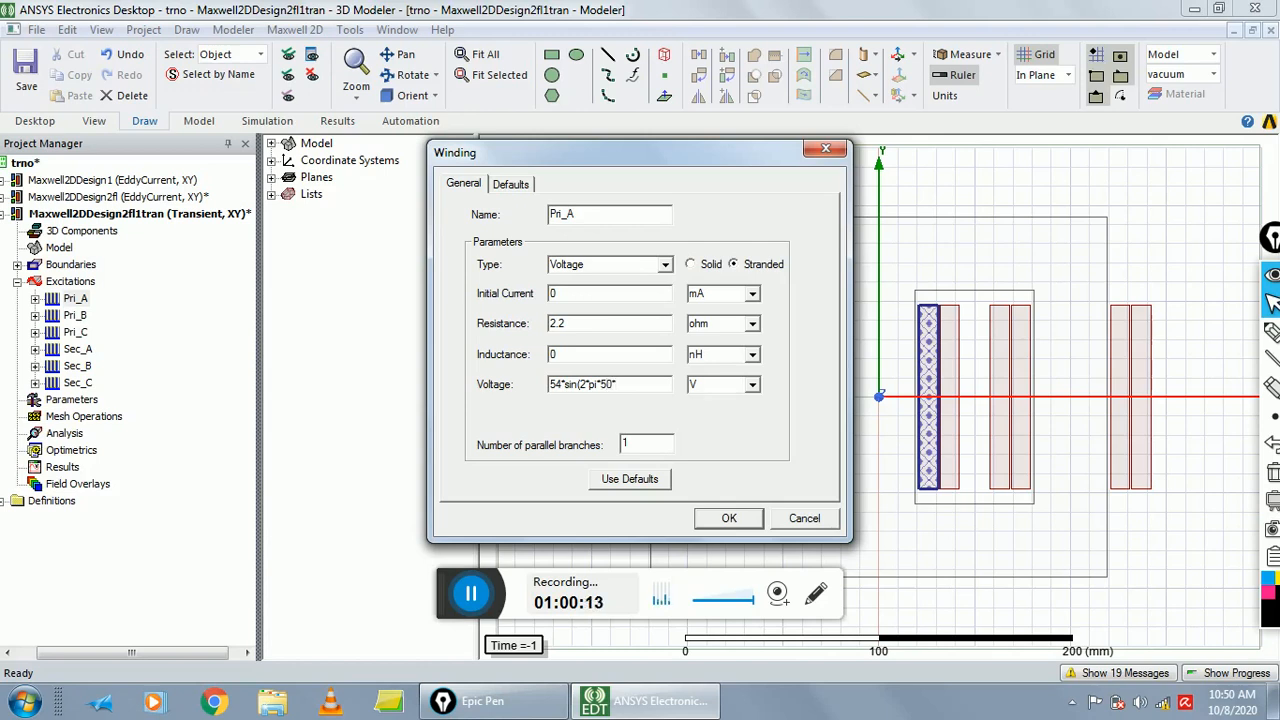
text(time))
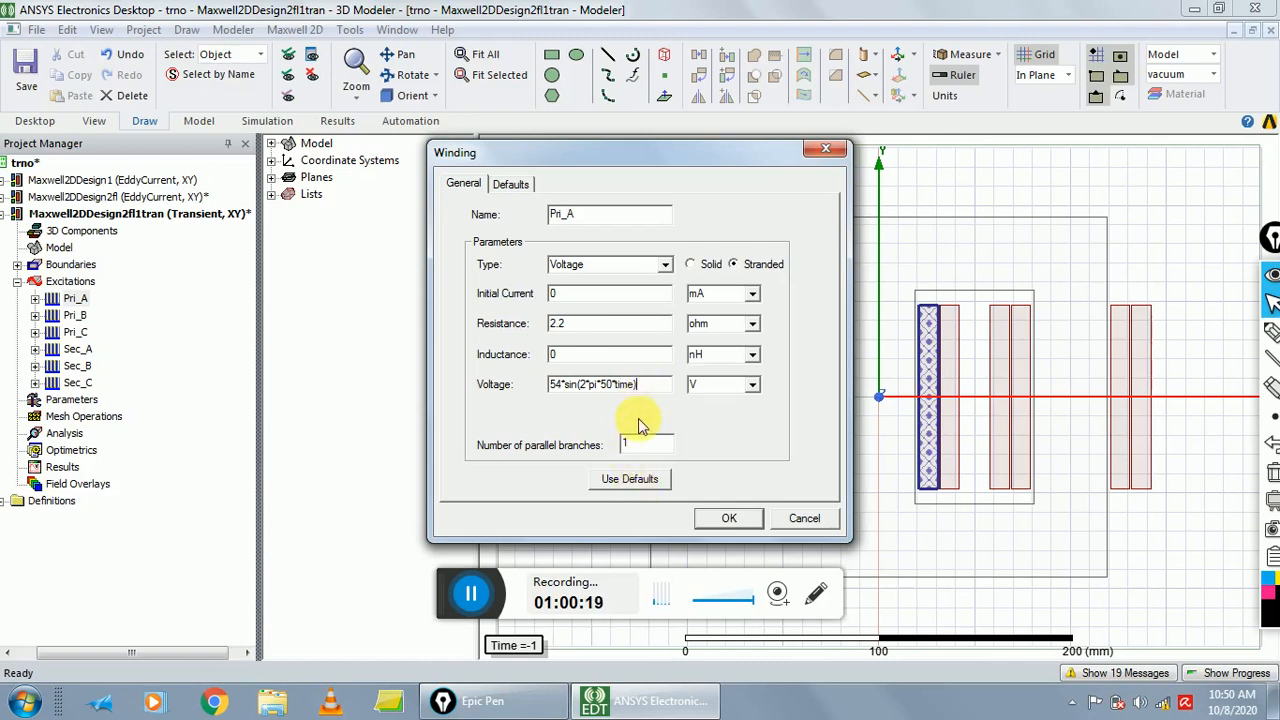
drag(652, 386, 507, 388)
key(ctrl+c)
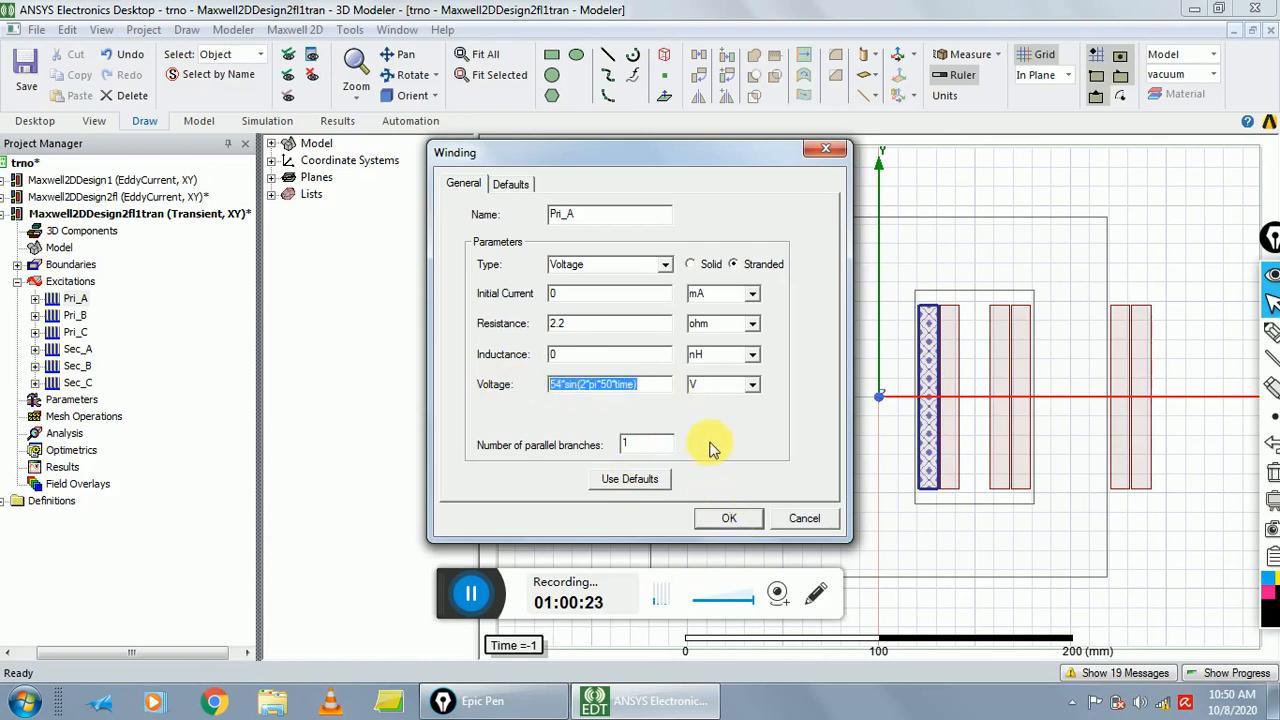
click(729, 519)
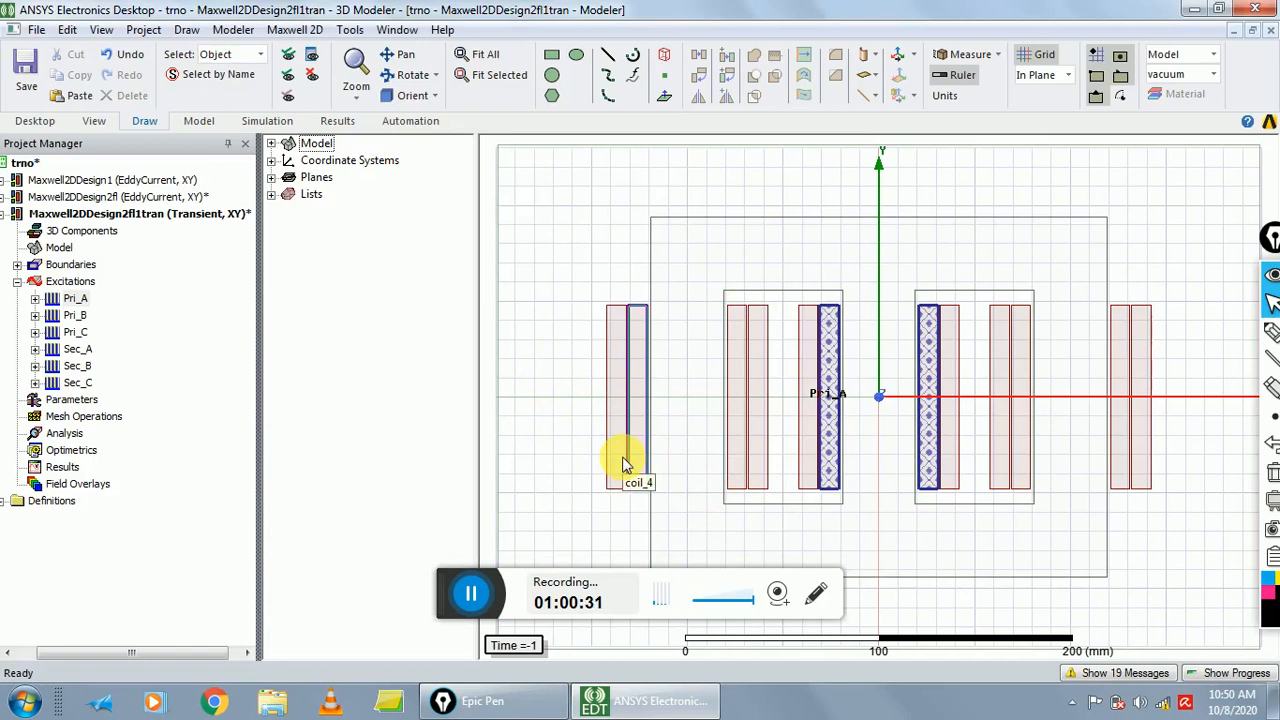
- Set the voltage of winding Pri_B to 54*sin(2*pi*50*time+120deg), reusing the copied expression
double_click(72, 316)
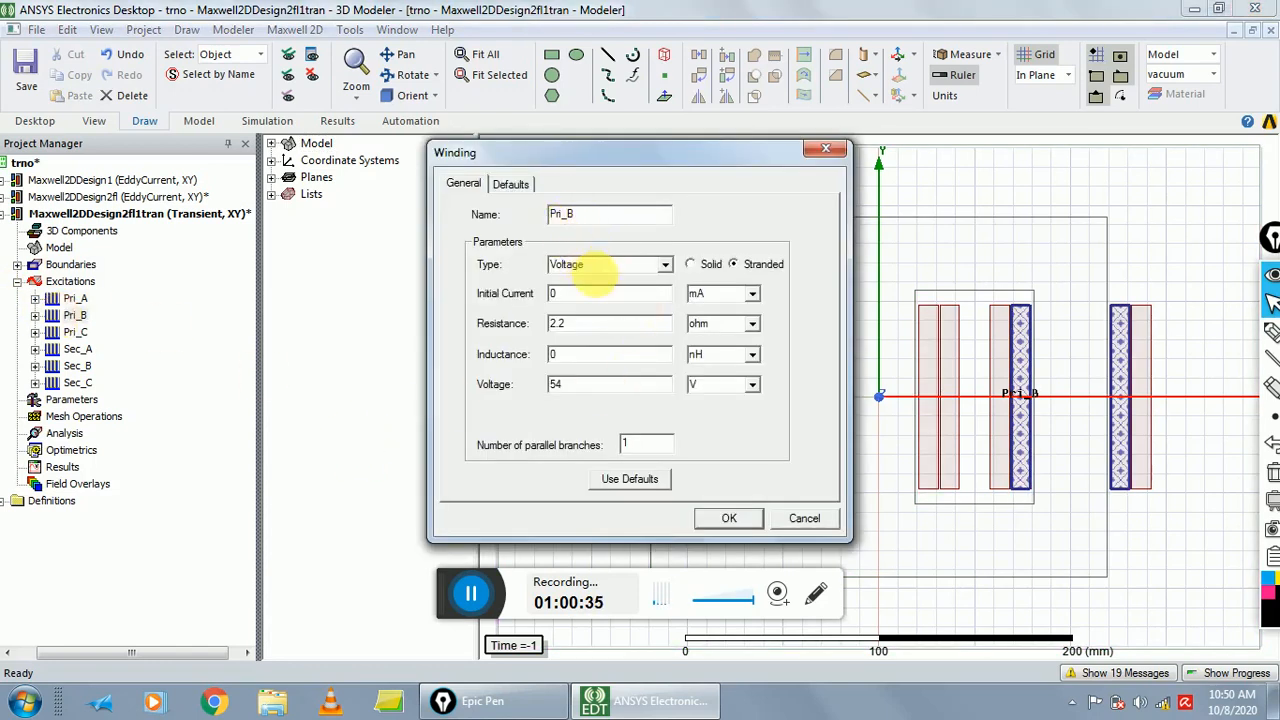
double_click(570, 384)
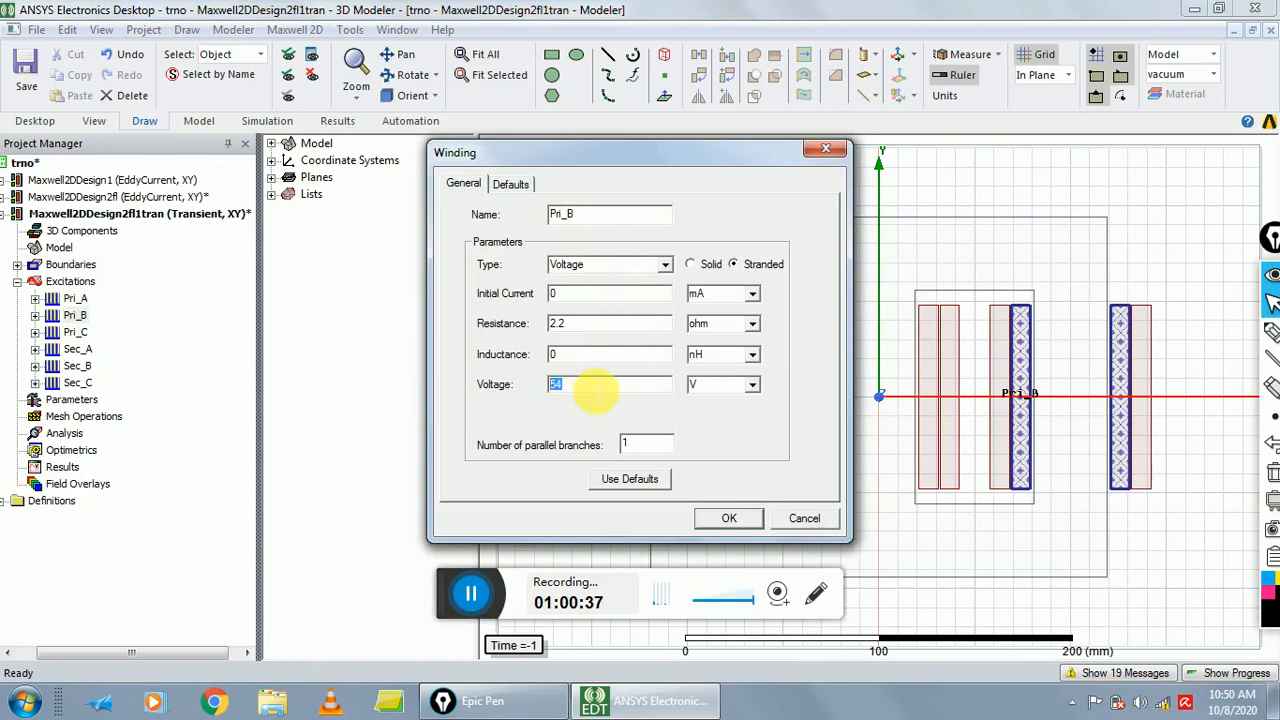
key(ctrl+v)
click(633, 384)
text(+)
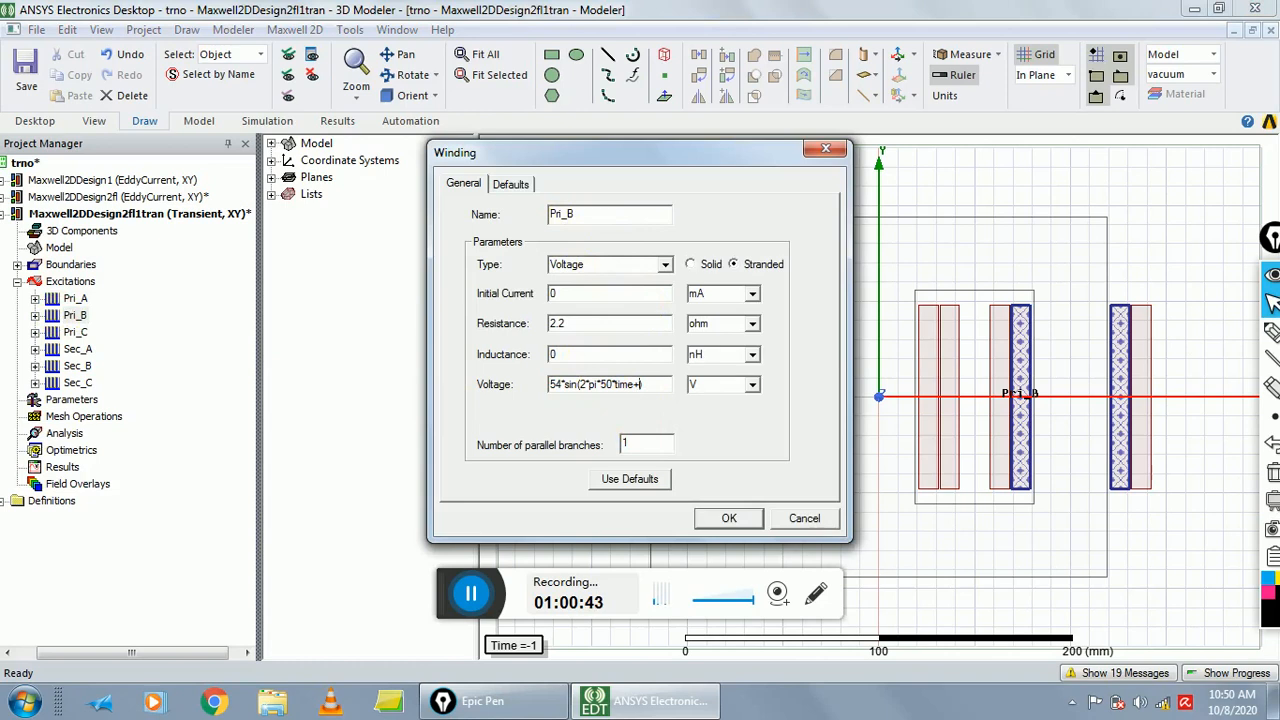
text(120deg)
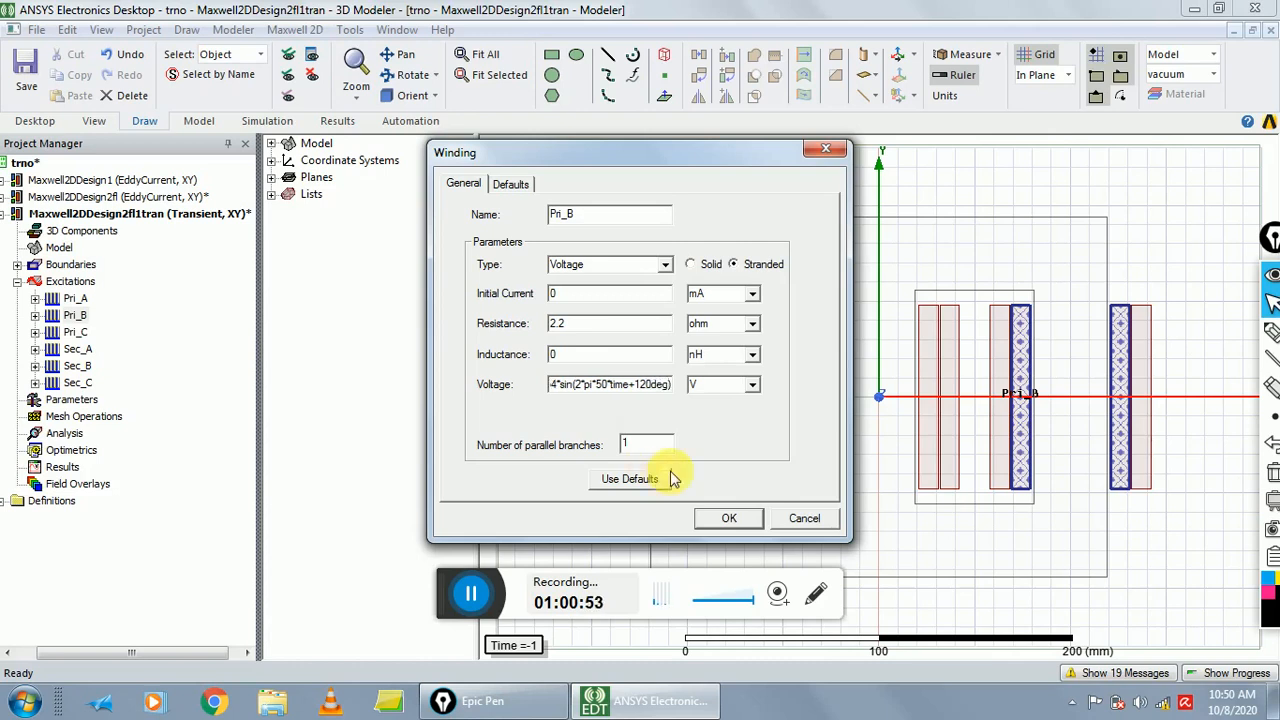
click(740, 517)
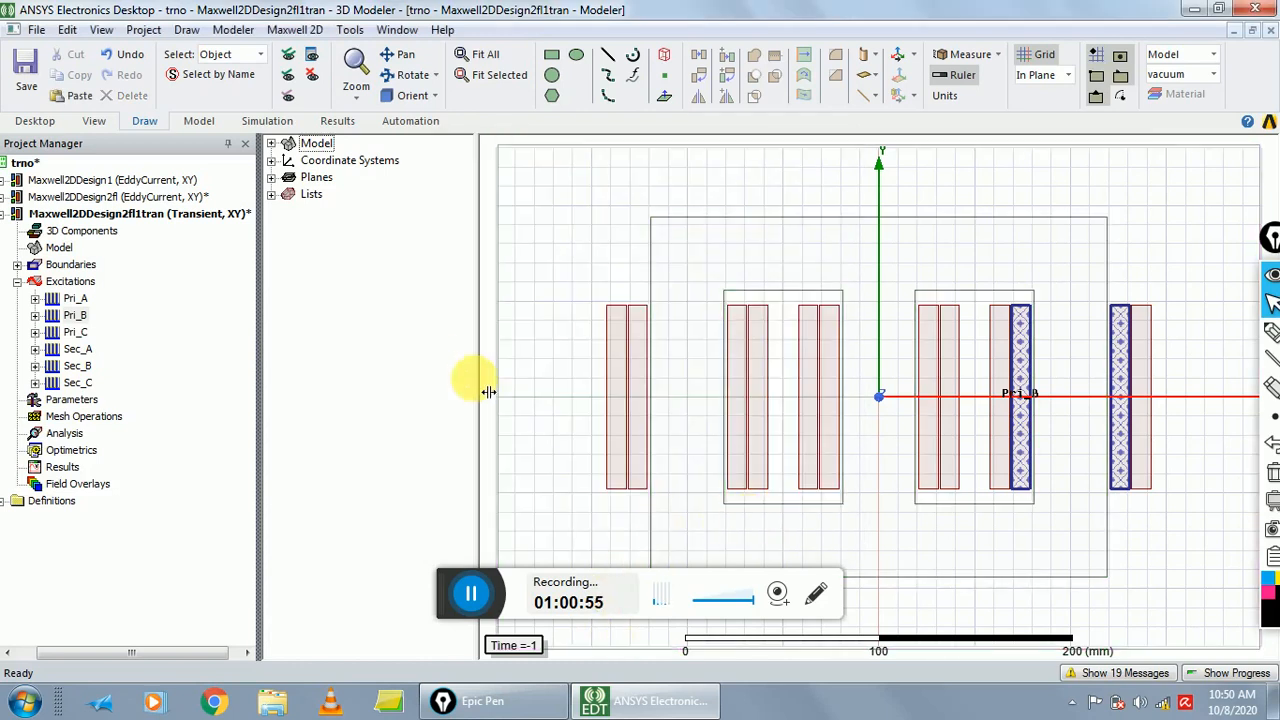
- Enter 54*sin(2*pi*50*time+240deg) as the voltage of winding Pri_C, reusing the copied expression
click(80, 383)
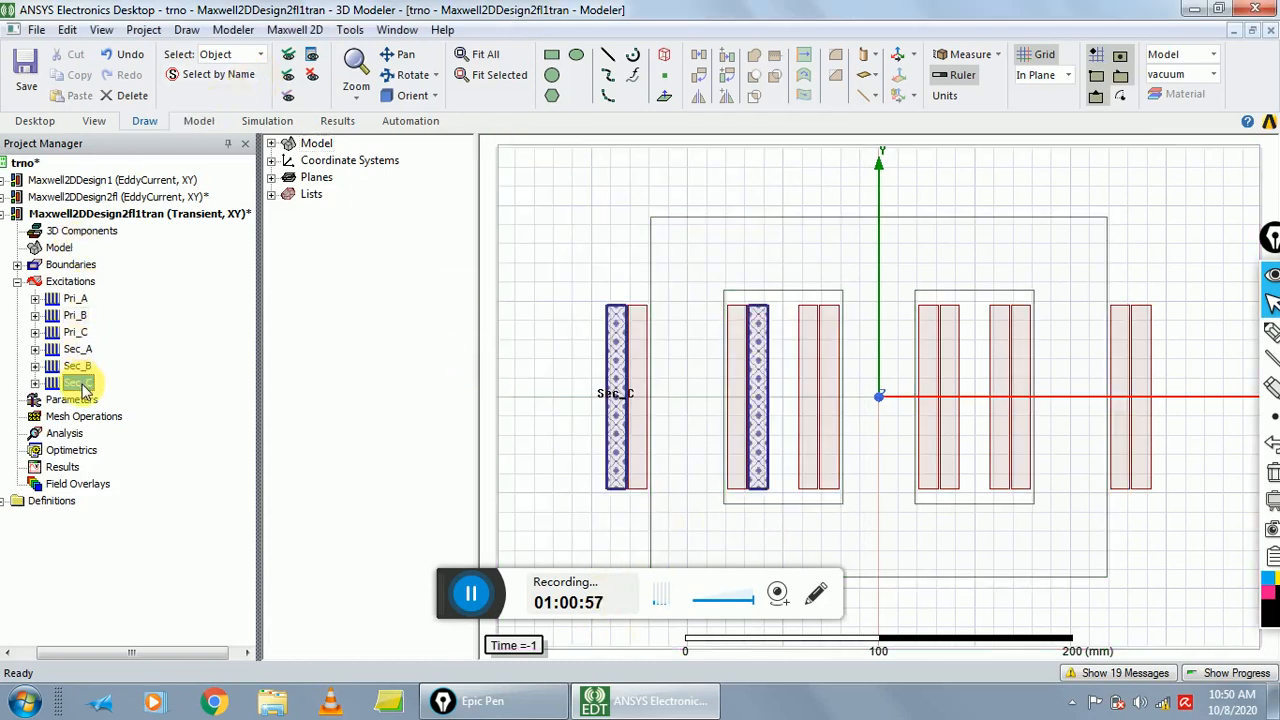
click(76, 334)
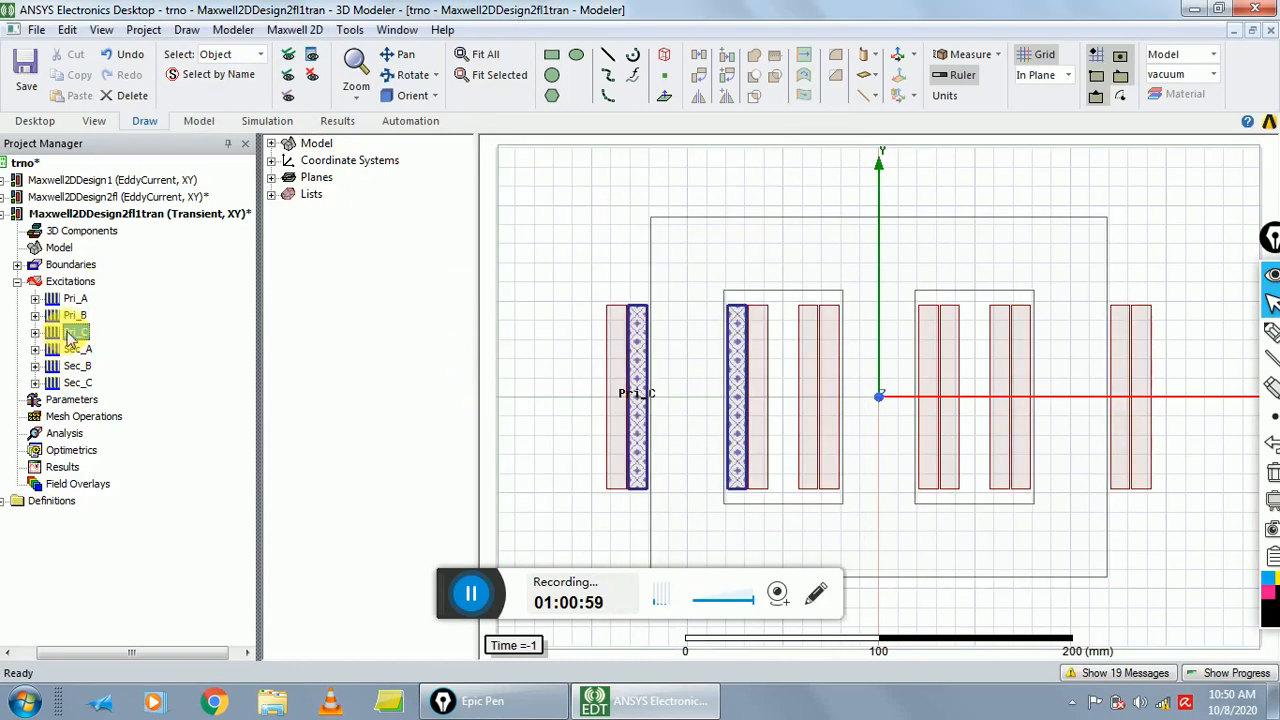
double_click(72, 332)
drag(600, 384, 512, 386)
key(ctrl+v)
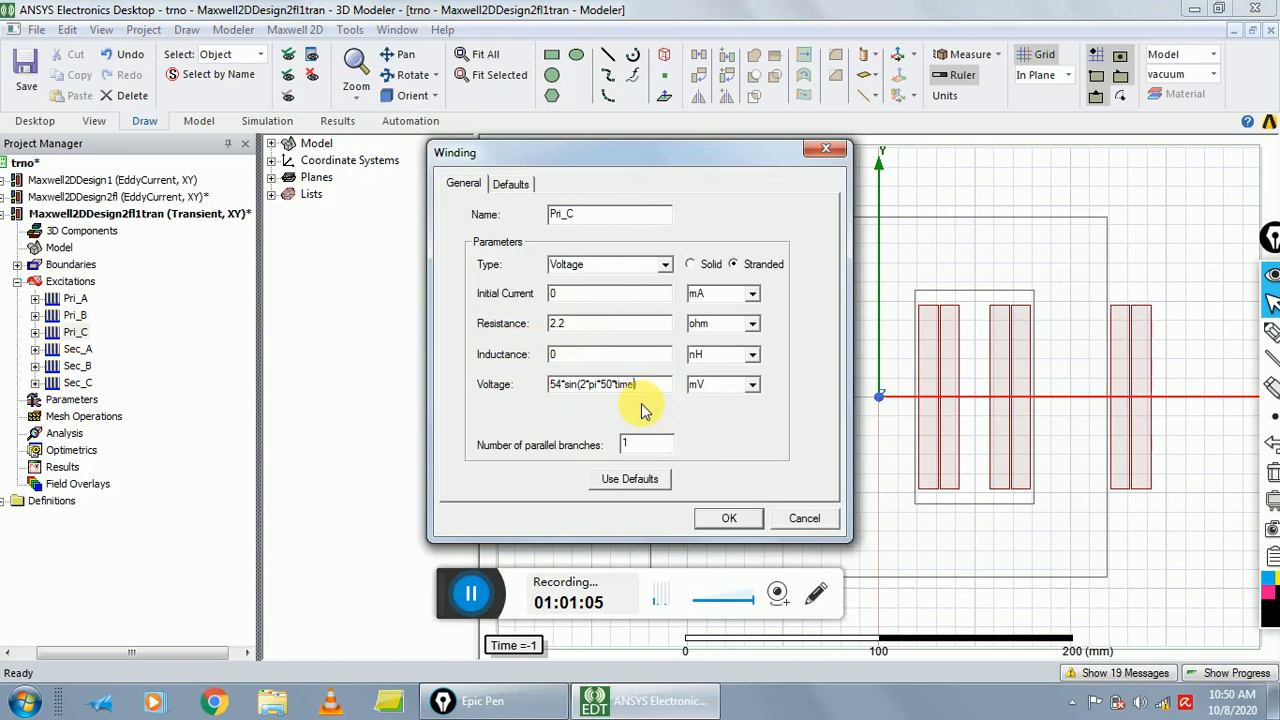
text(+)
text(time)
key(BackSpace)
key(BackSpace)
key(BackSpace)
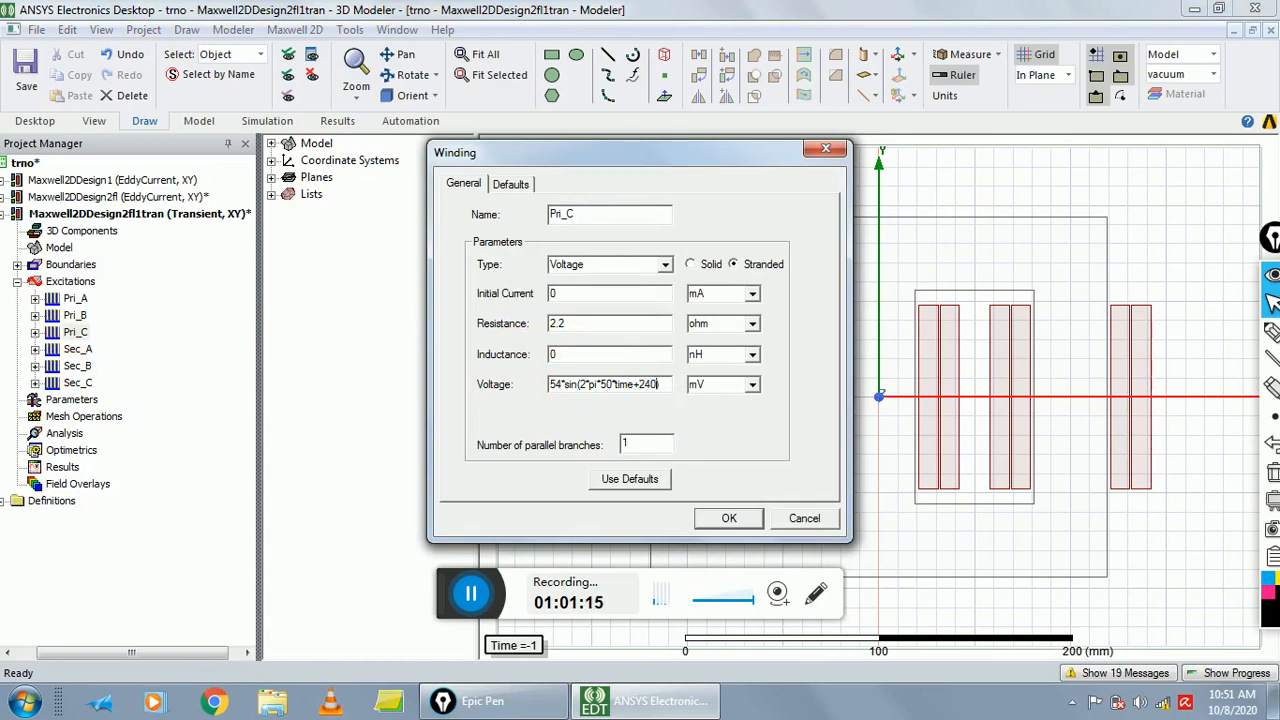
text(deg))
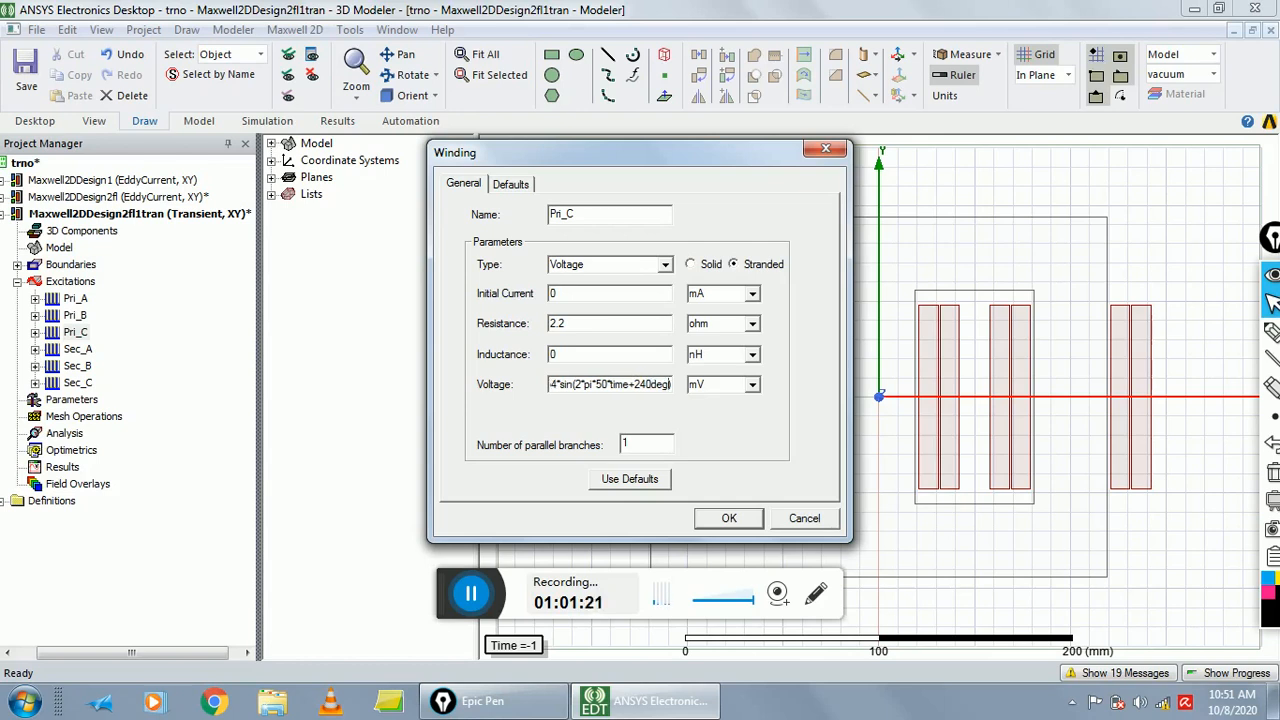
- Set the voltage unit of winding Pri_C to V and apply the winding settings
click(751, 386)
drag(754, 419, 757, 455)
click(738, 403)
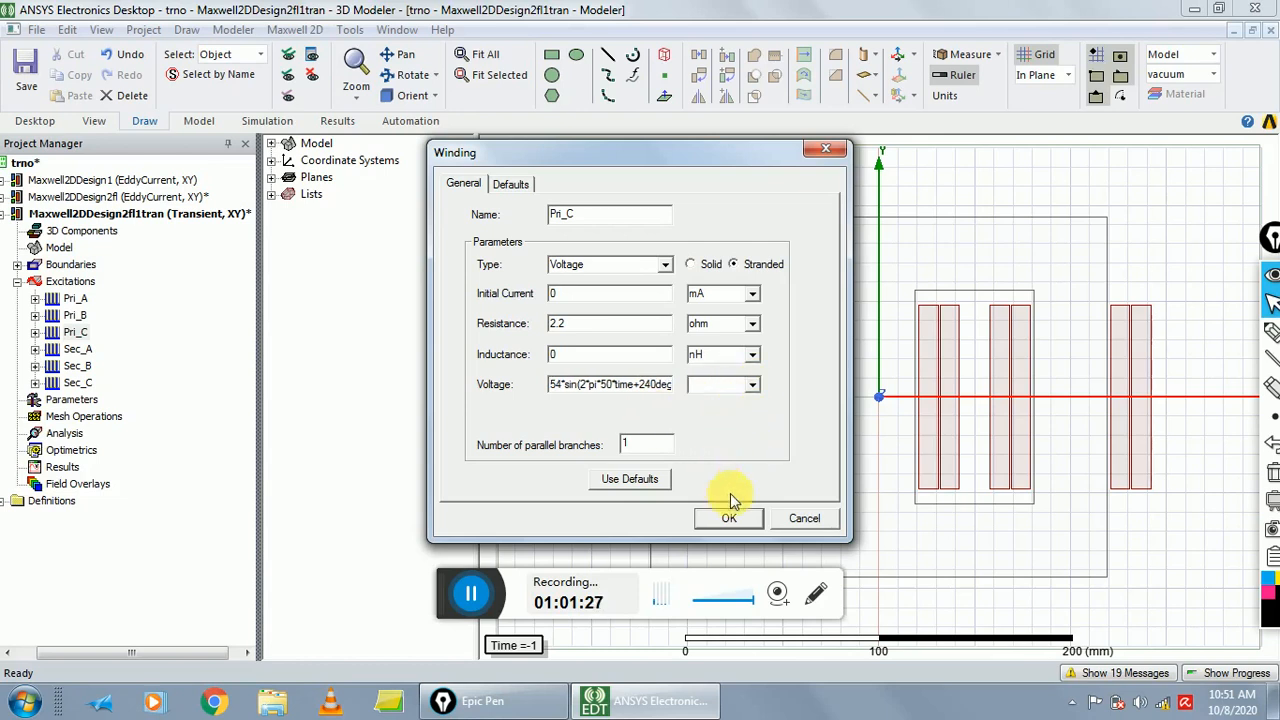
text(v)
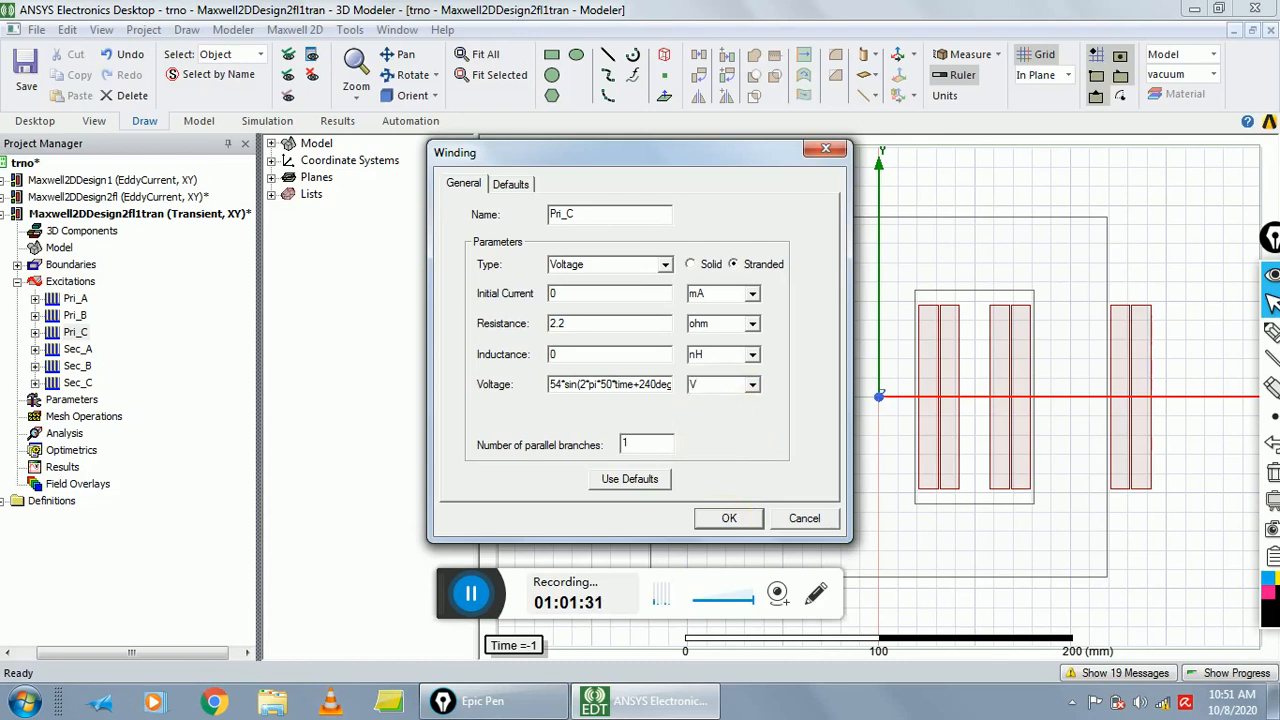
click(735, 516)
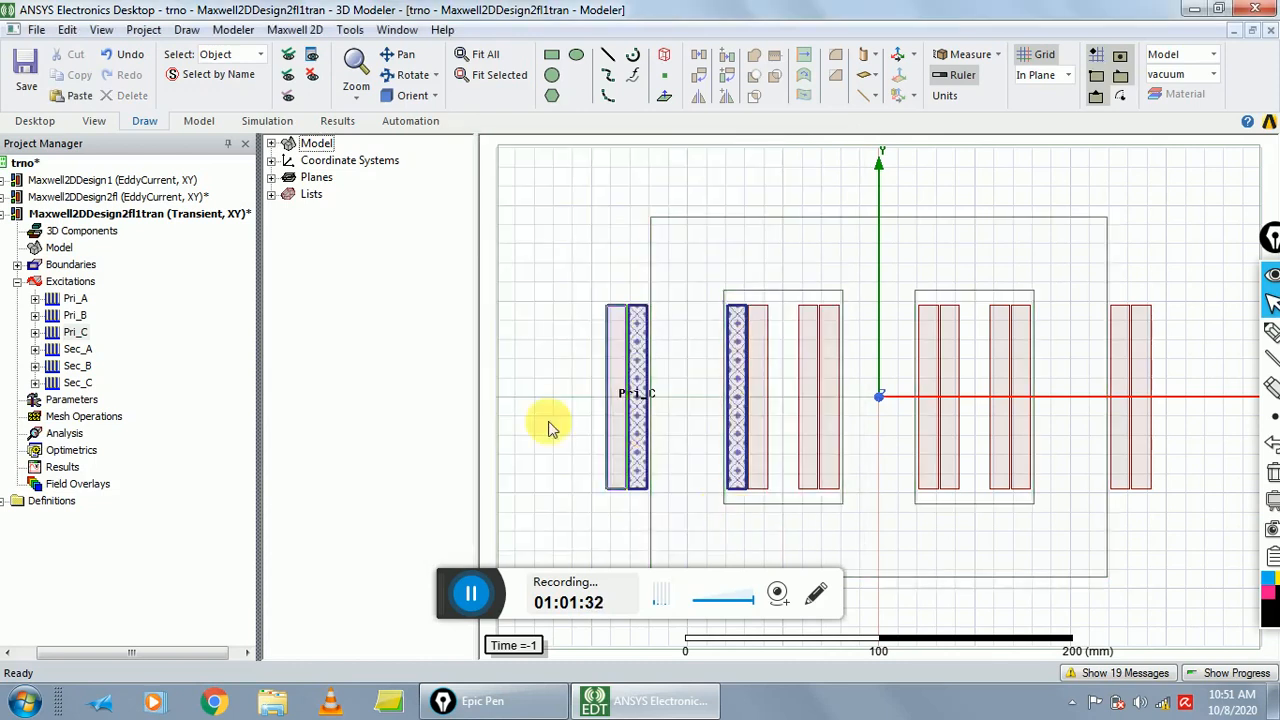
- Check the transient settings of winding Sec_A and close them unchanged
click(77, 349)
double_click(72, 352)
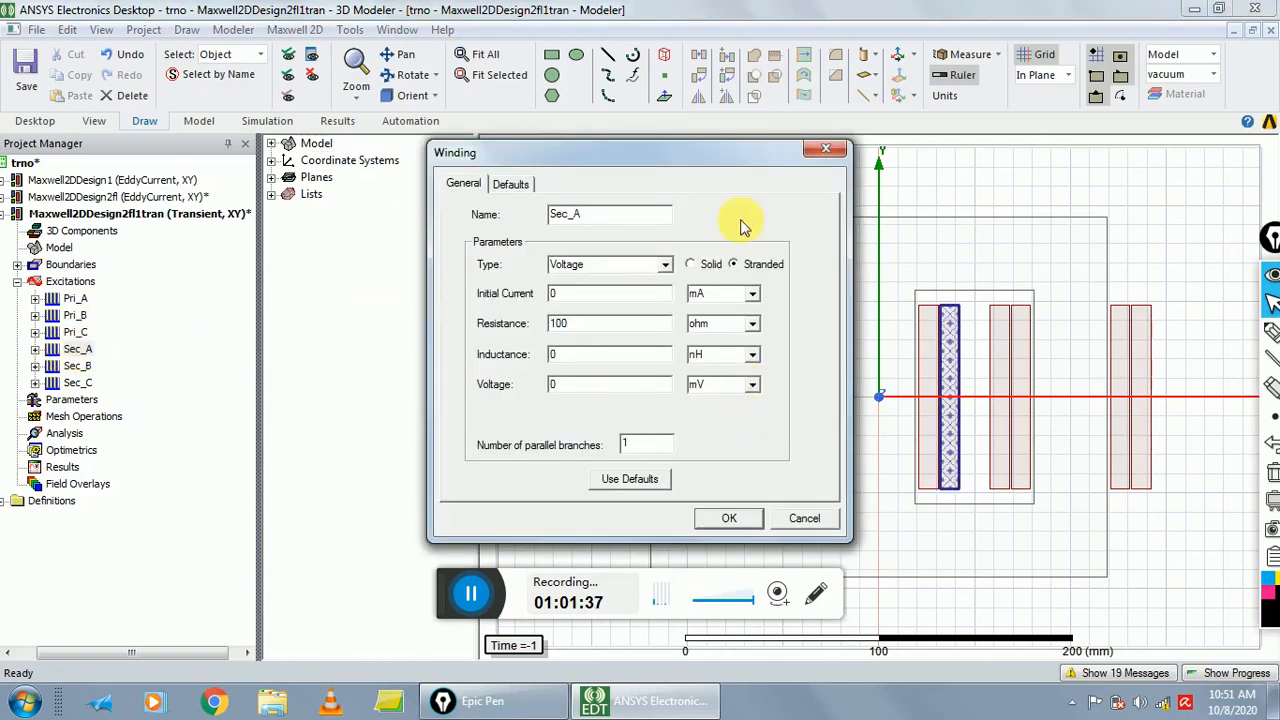
click(826, 148)
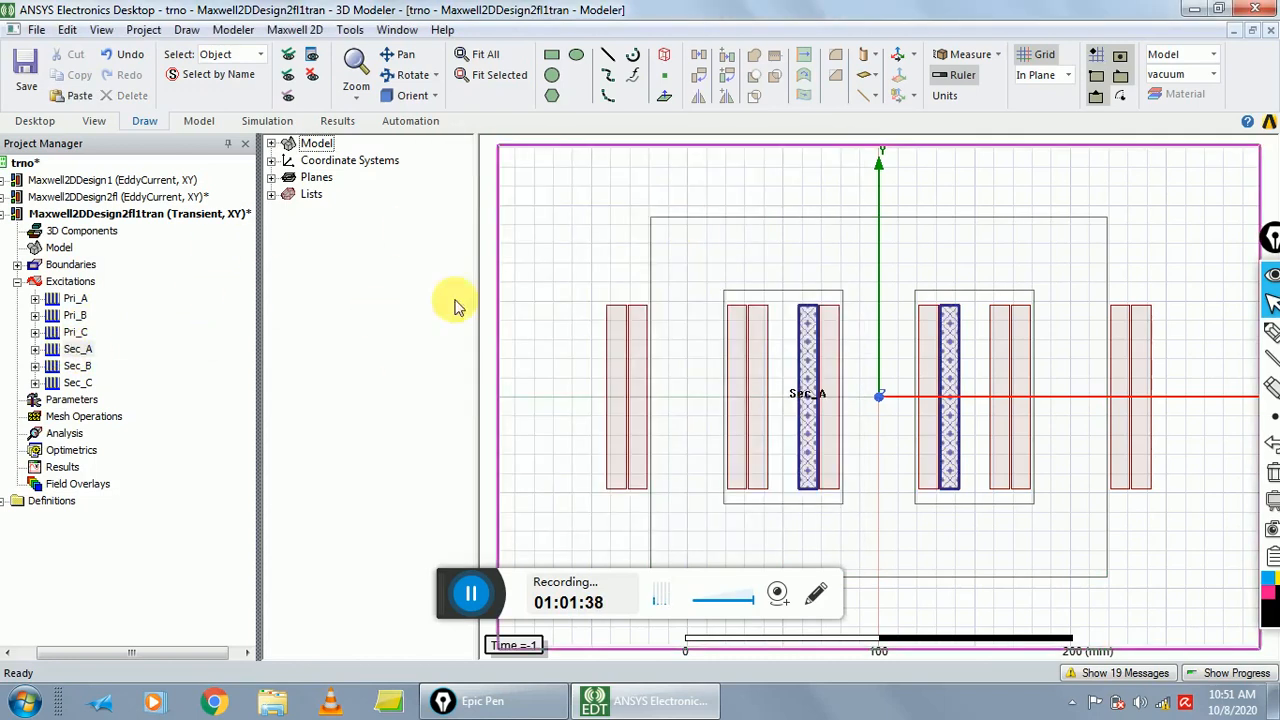
- Enter V as the voltage unit for each of the windings Pri_A, Pri_B and Pri_C
double_click(70, 299)
click(718, 386)
text(V)
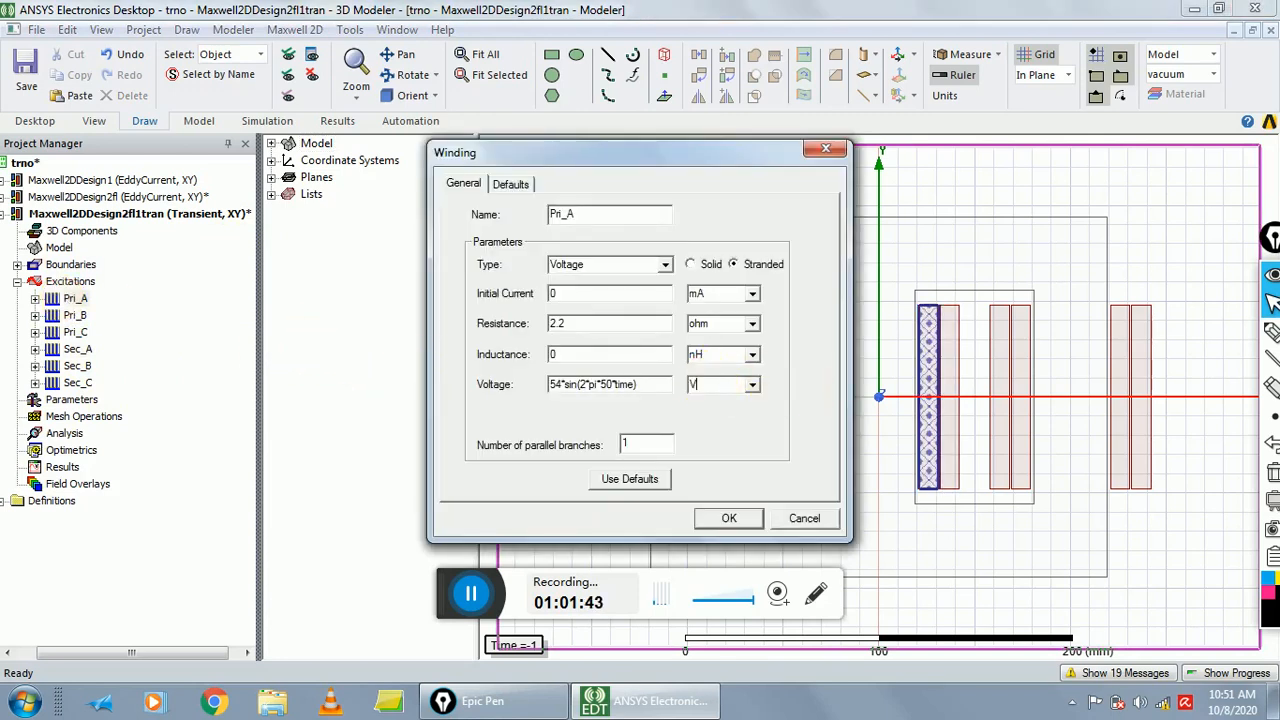
click(729, 518)
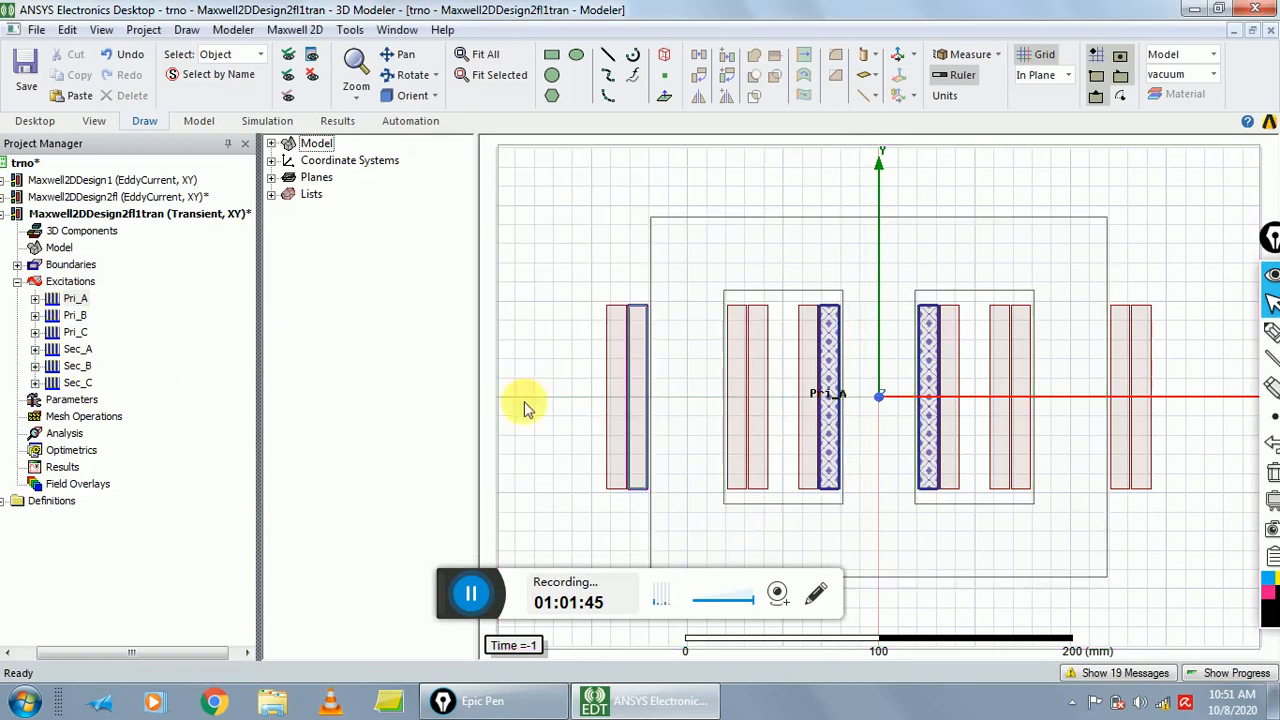
double_click(72, 315)
click(714, 390)
text(V)
click(729, 518)
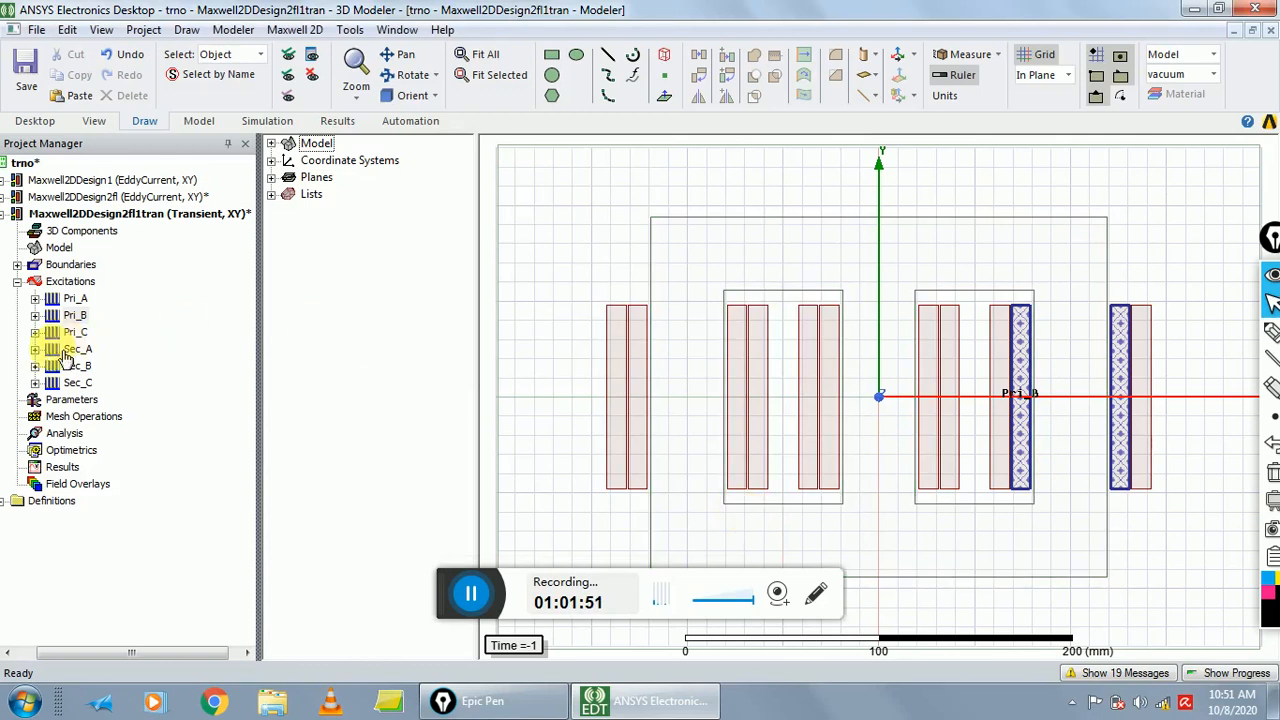
double_click(56, 334)
click(711, 388)
text(V)
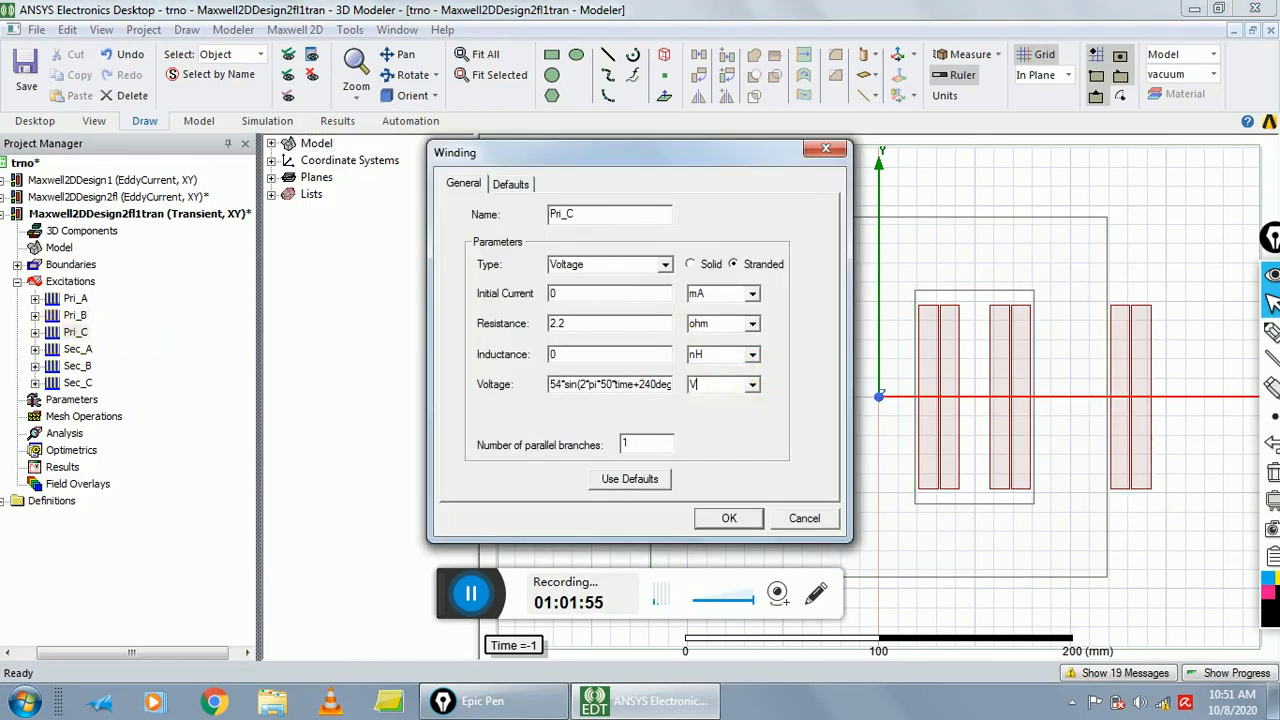
click(737, 520)
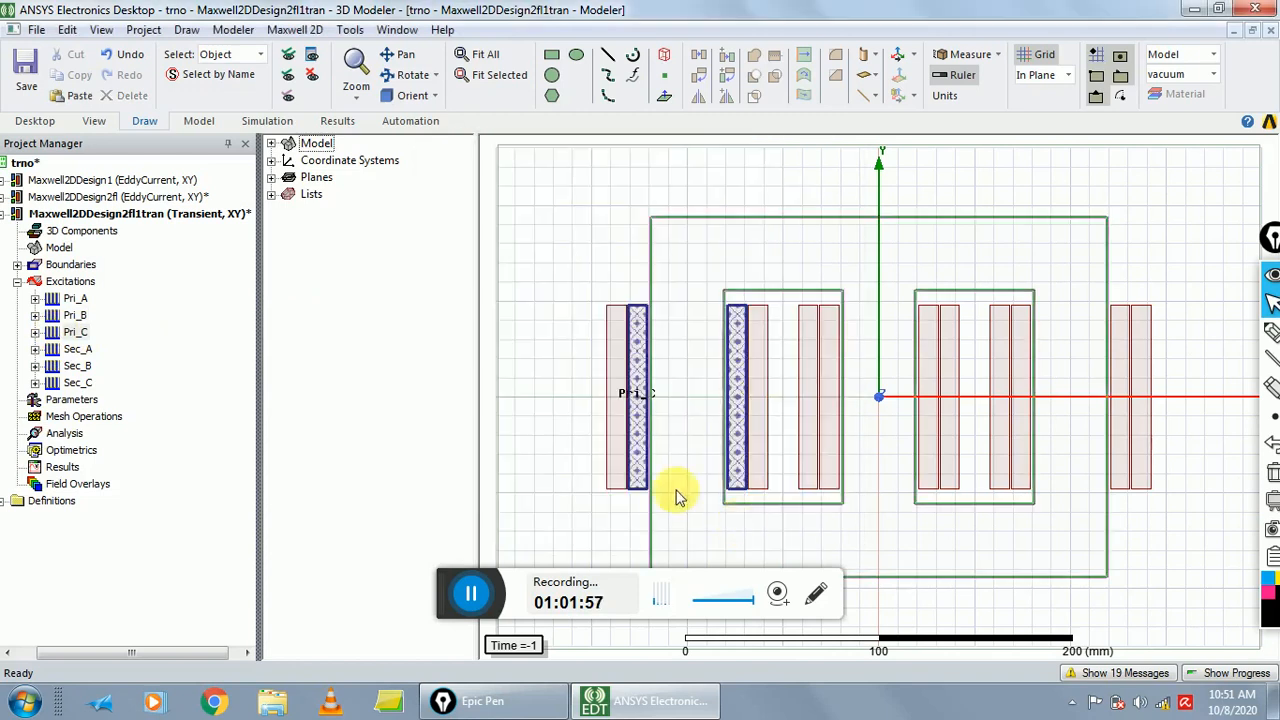
- Review the voltage excitation settings of winding Pri_A and close them unchanged
double_click(75, 298)
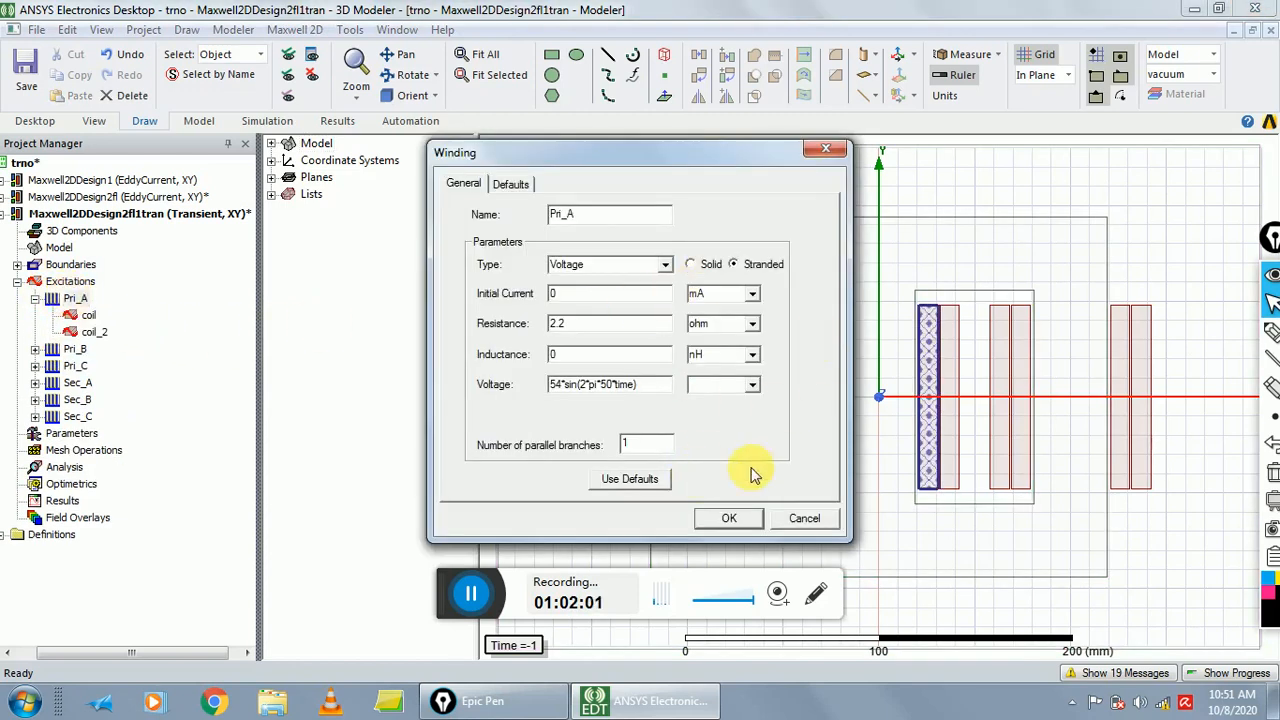
click(730, 518)
click(918, 262)
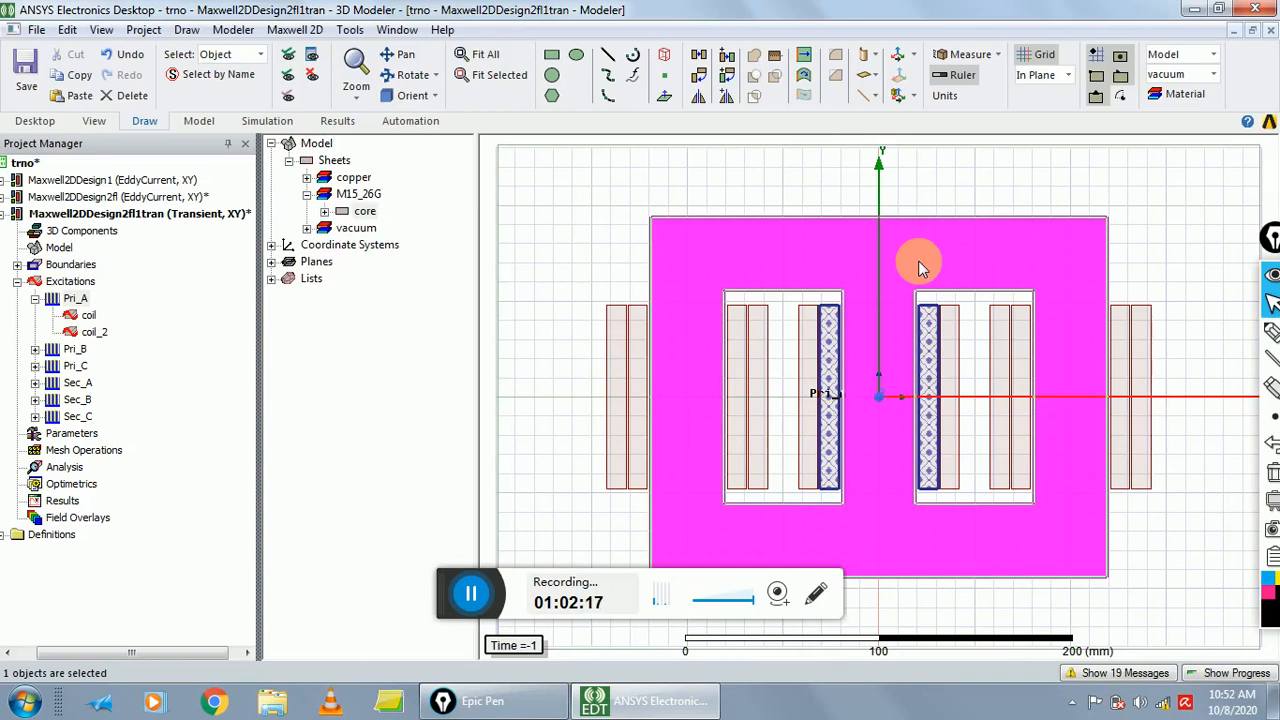
- Add a transient solution setup with a 40 ms stop time and a fixed 1 ms time step
click(270, 36)
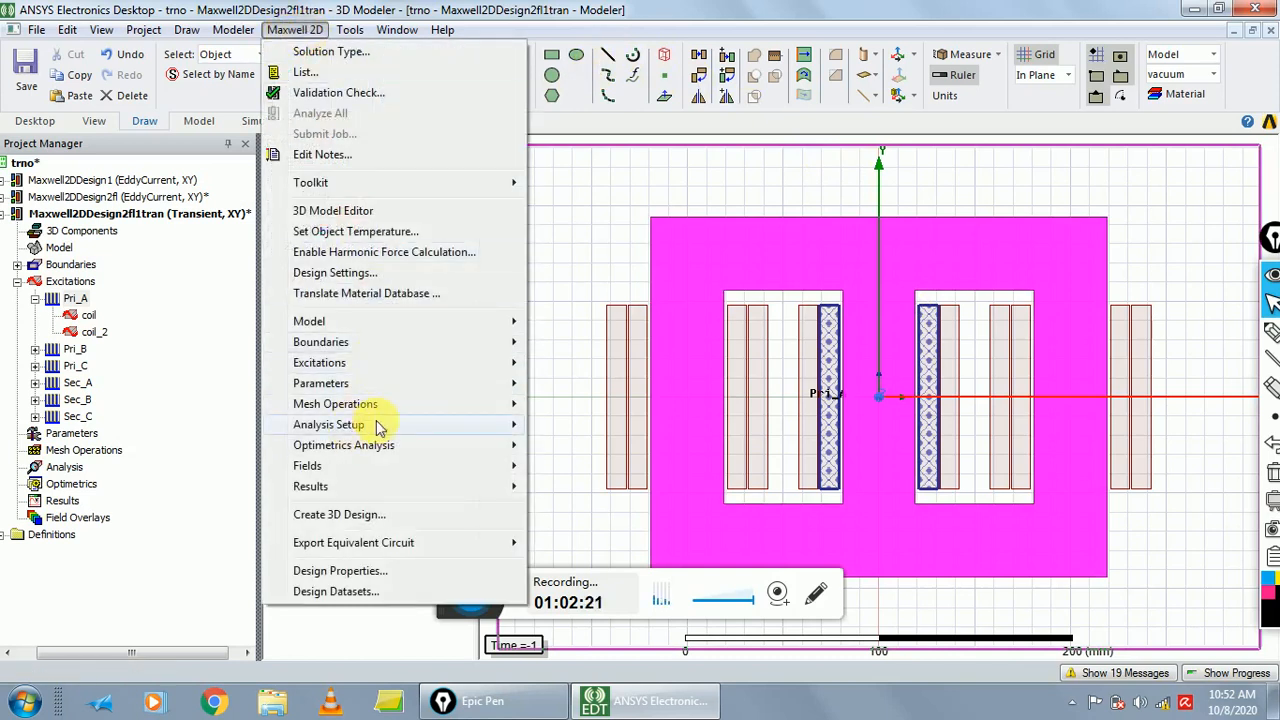
mouse_move(425, 425)
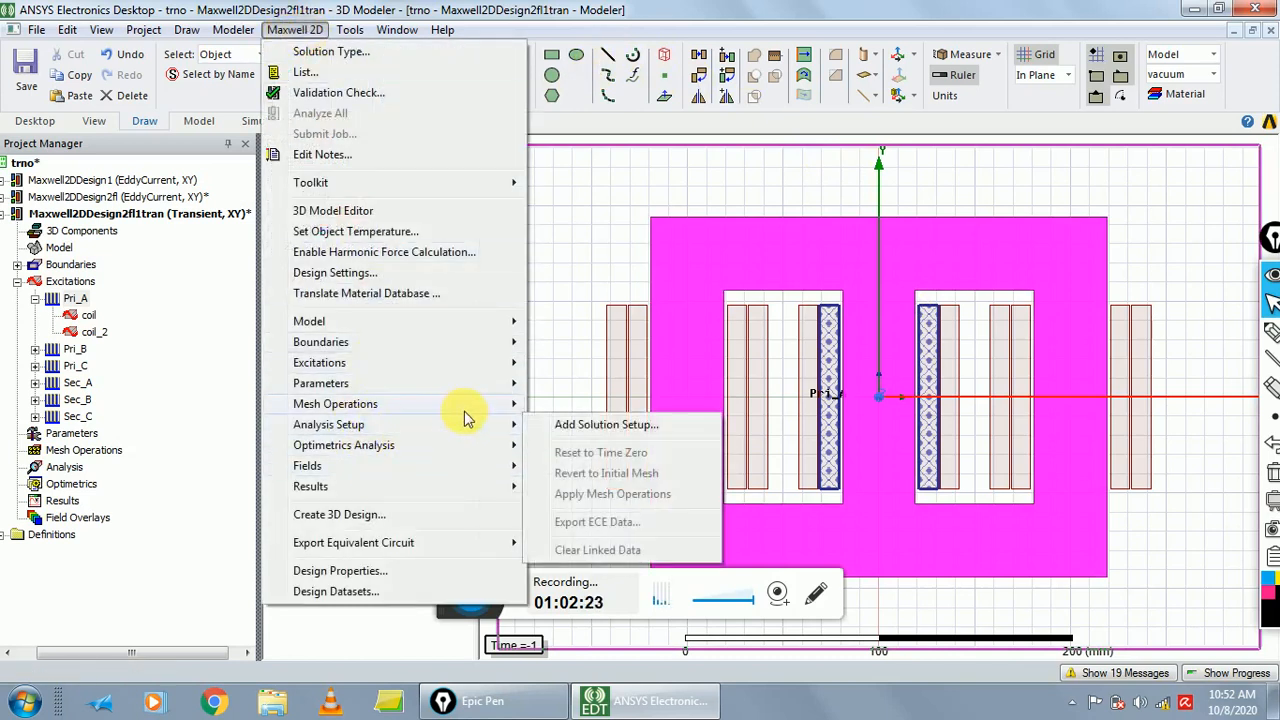
click(560, 428)
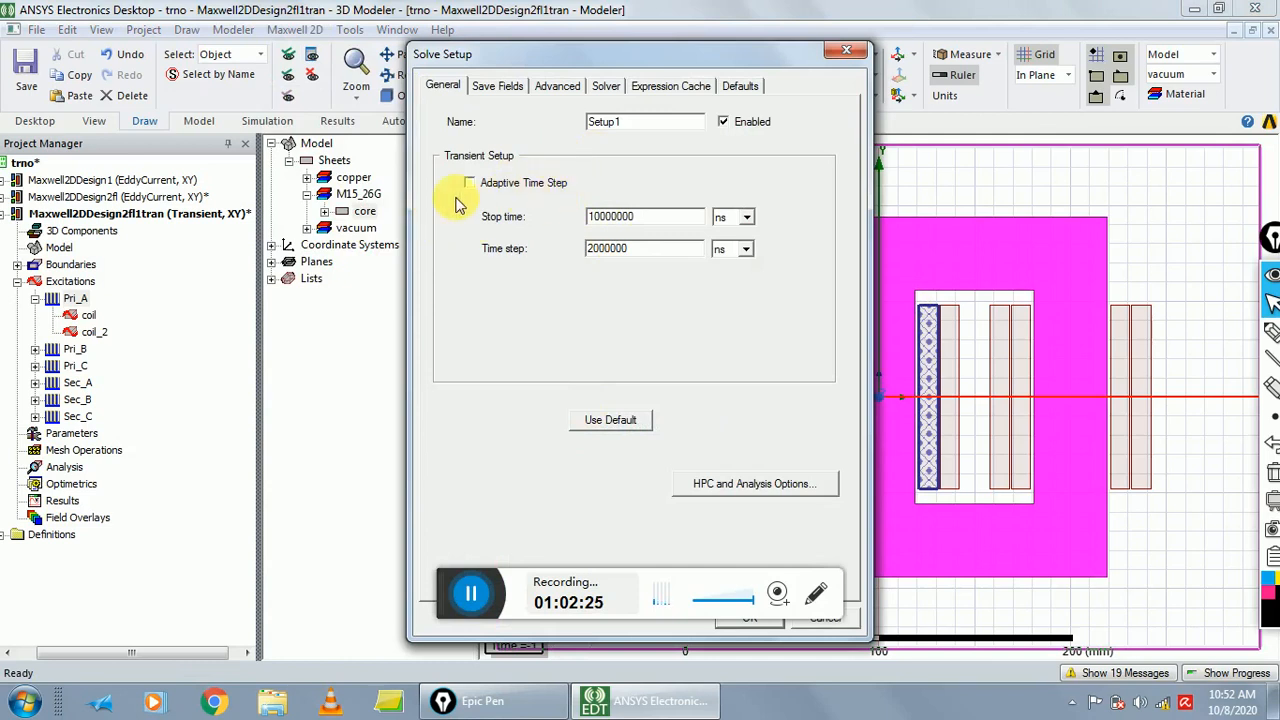
click(478, 190)
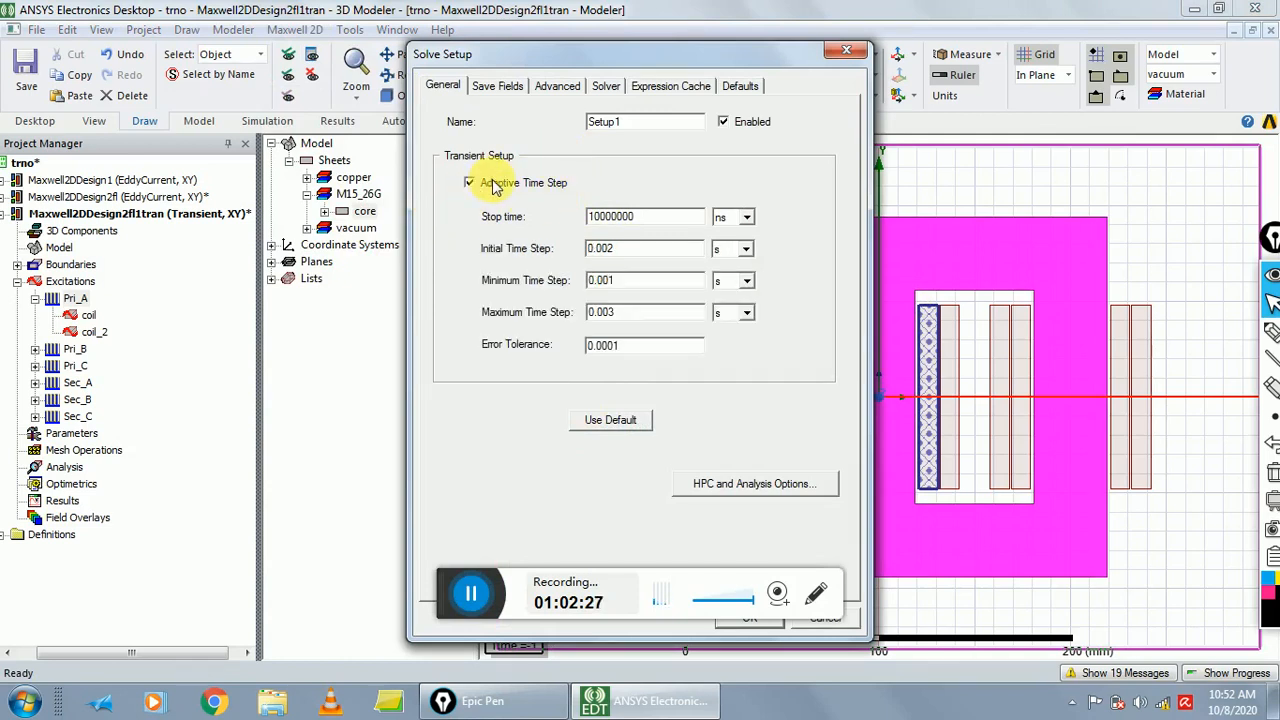
click(470, 186)
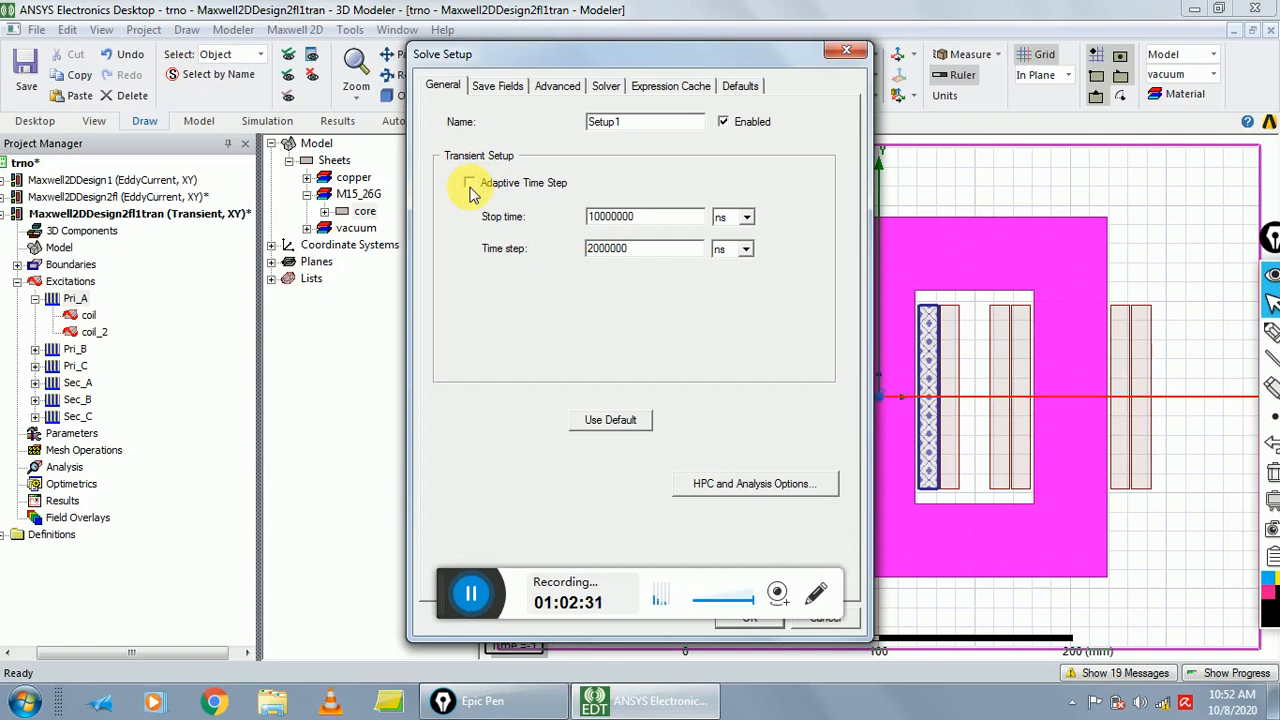
drag(664, 217, 575, 232)
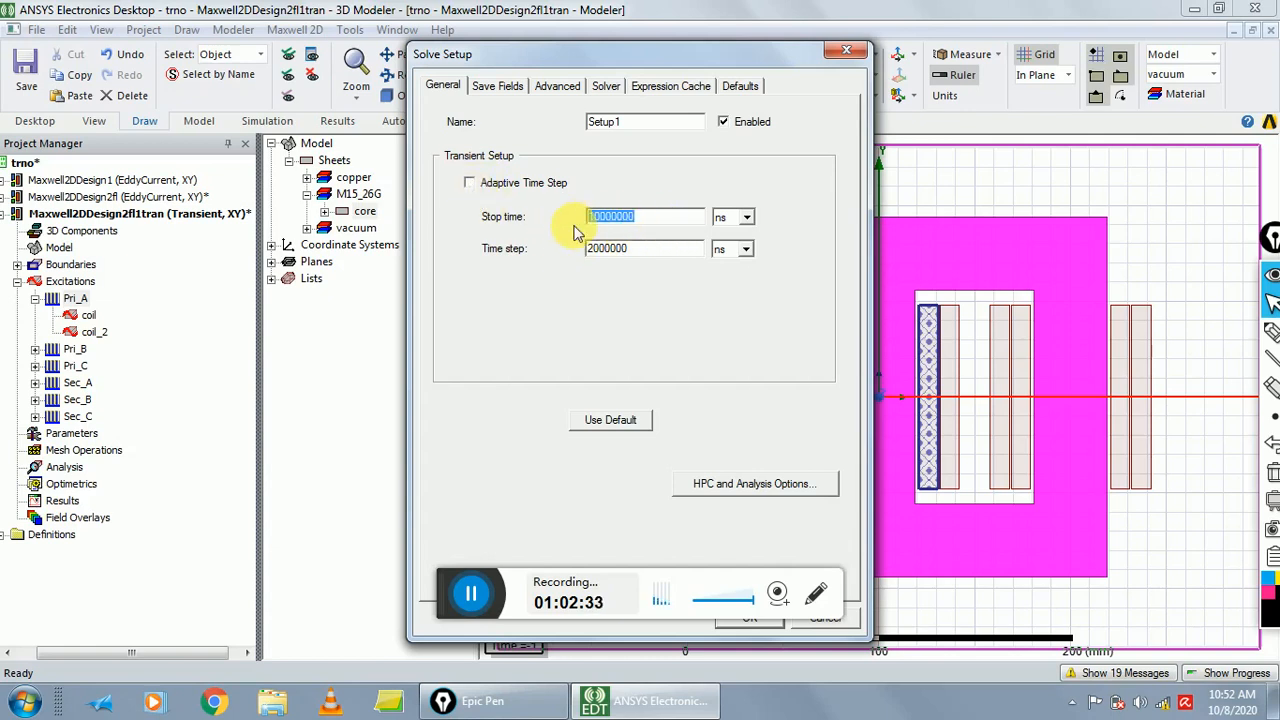
text(40ms)
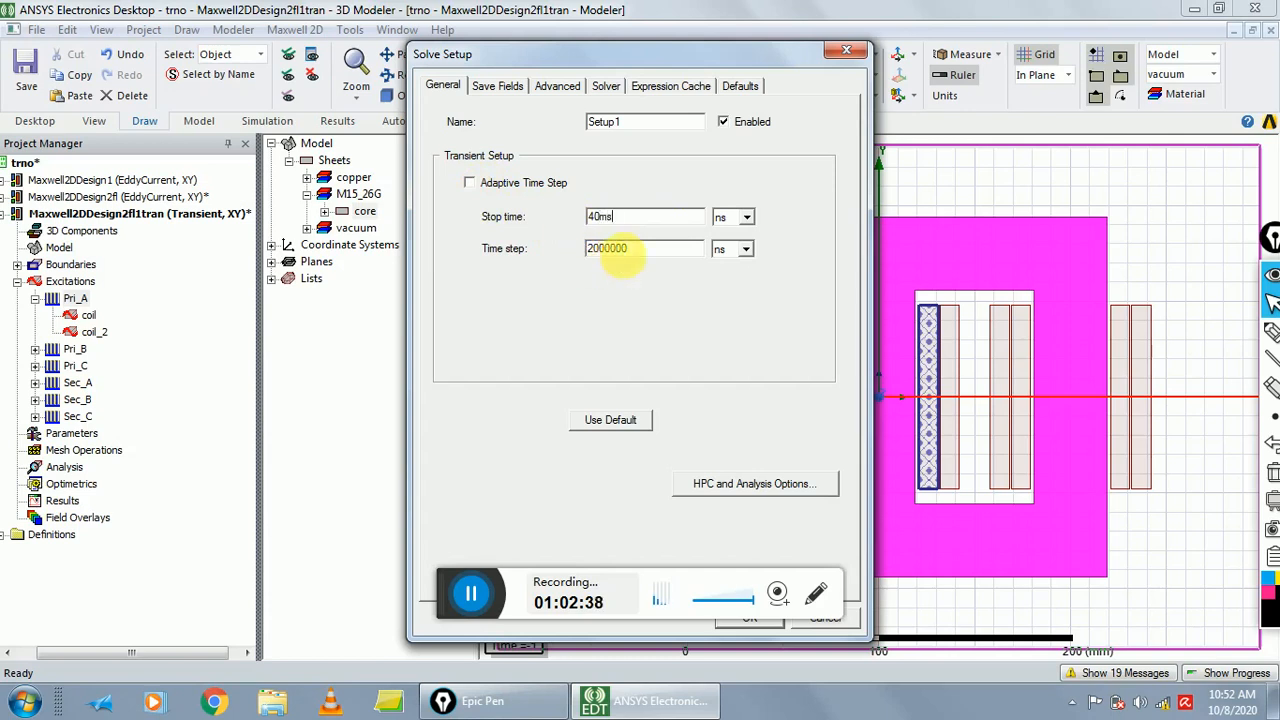
drag(648, 248, 508, 250)
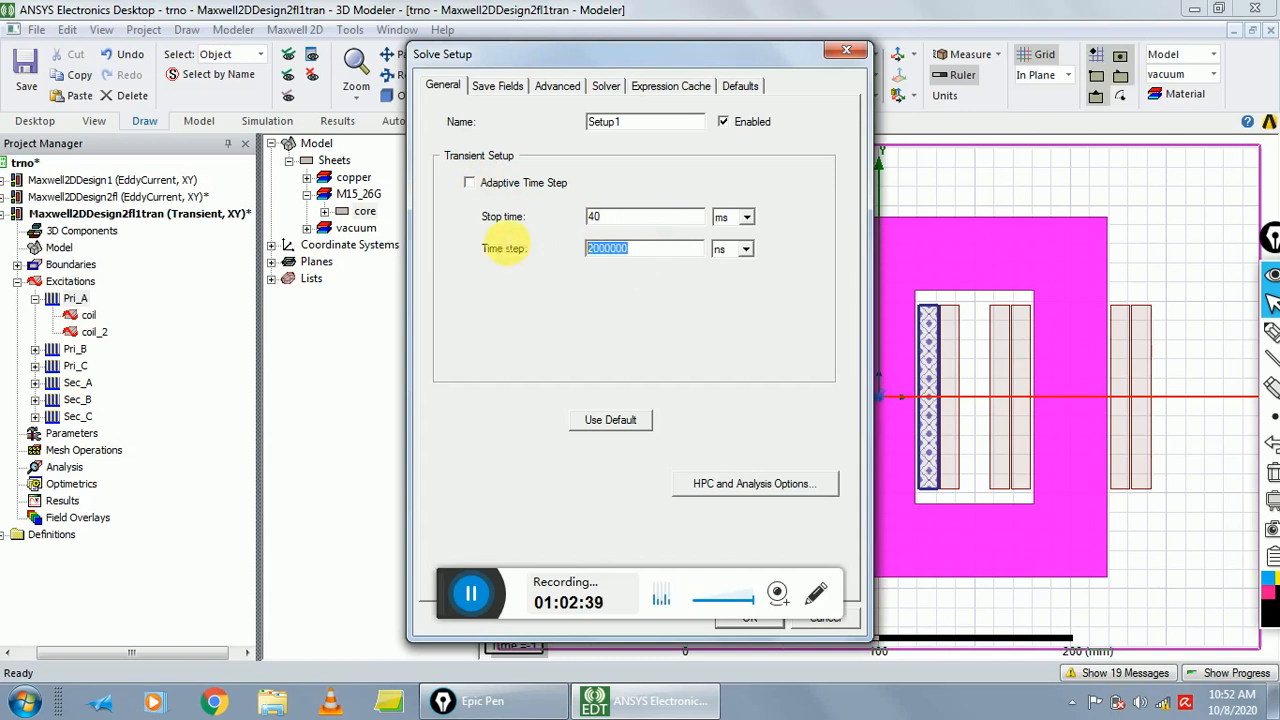
text(1)
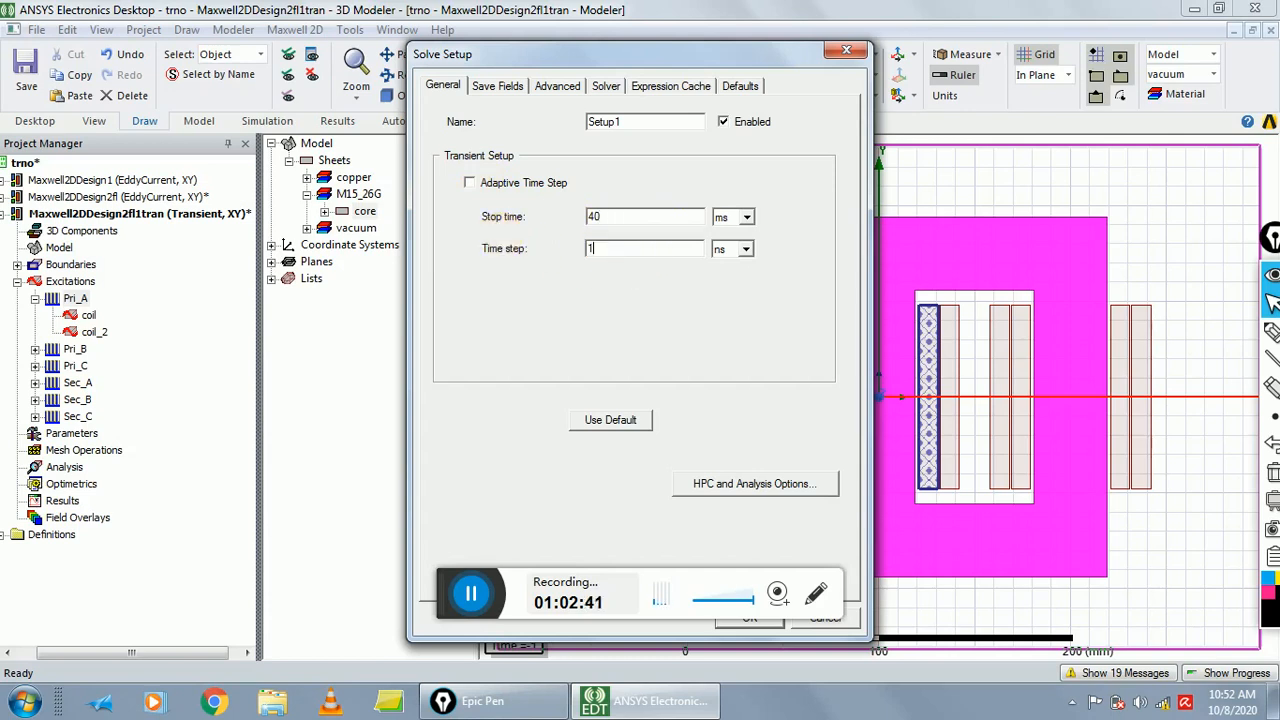
click(747, 251)
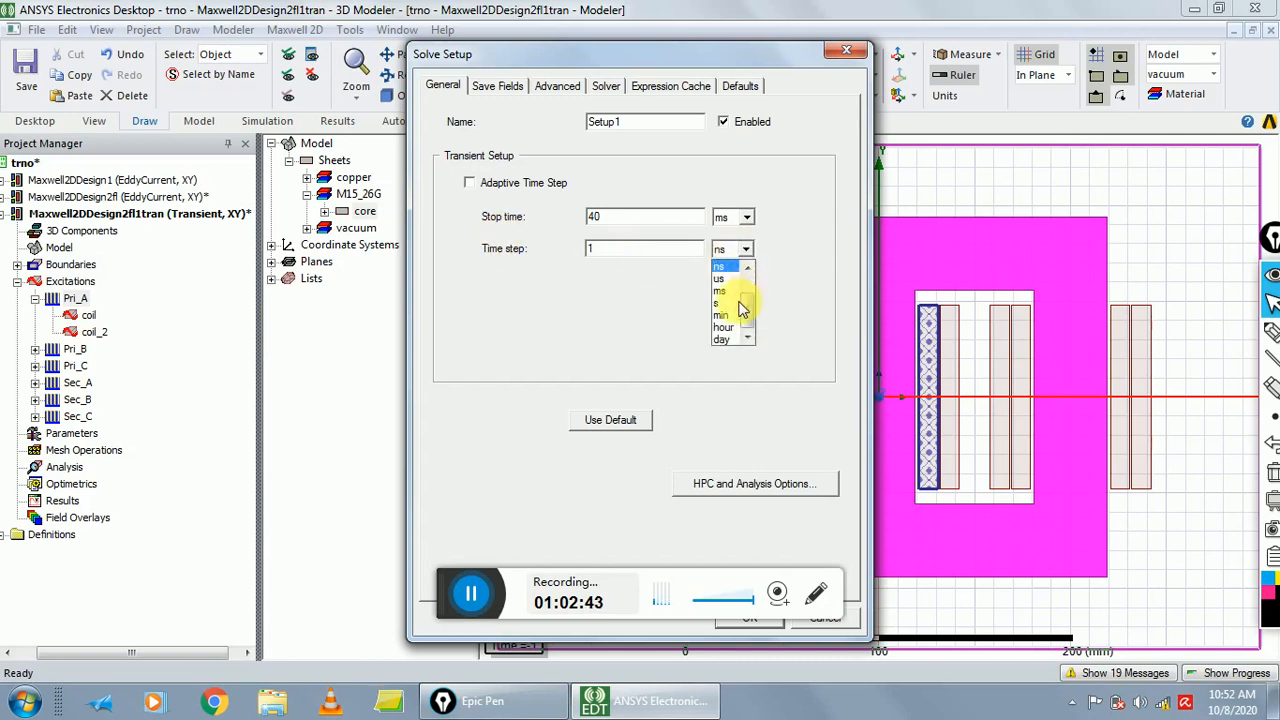
click(736, 291)
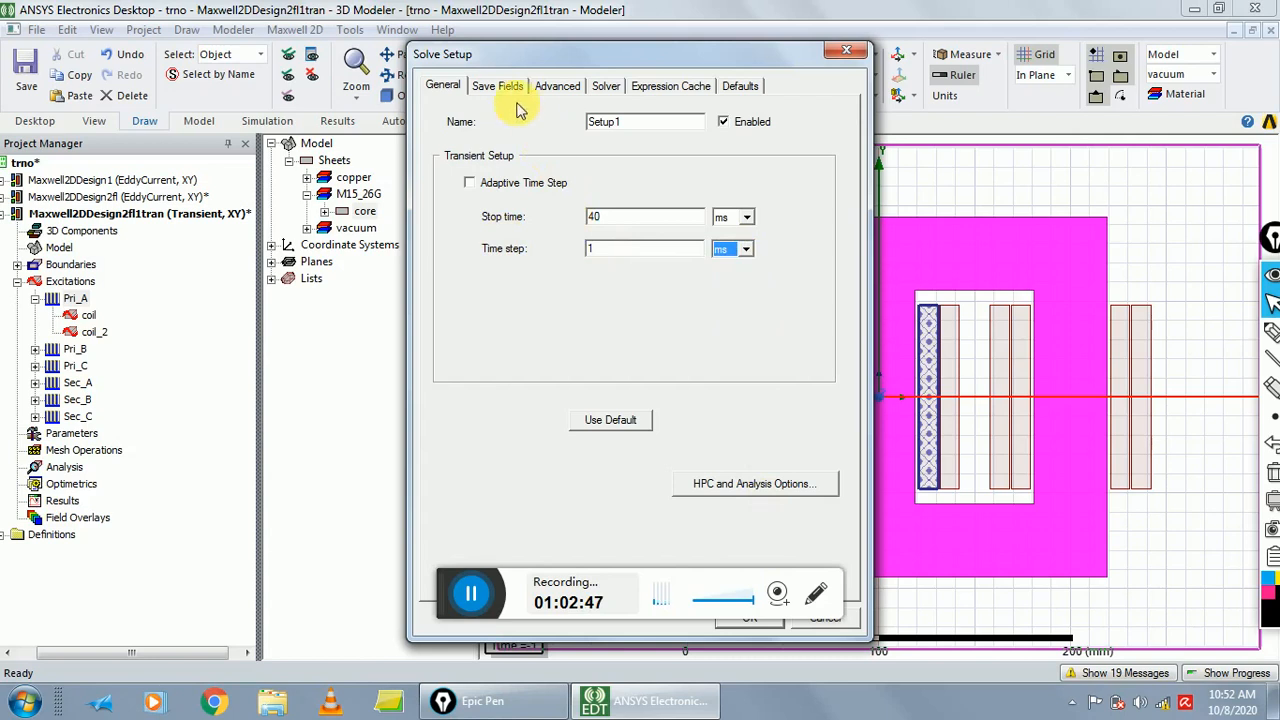
- Add a linear-step sweep of field save times from 0 to 40 ms in 1 ms steps to the setup's list
click(504, 94)
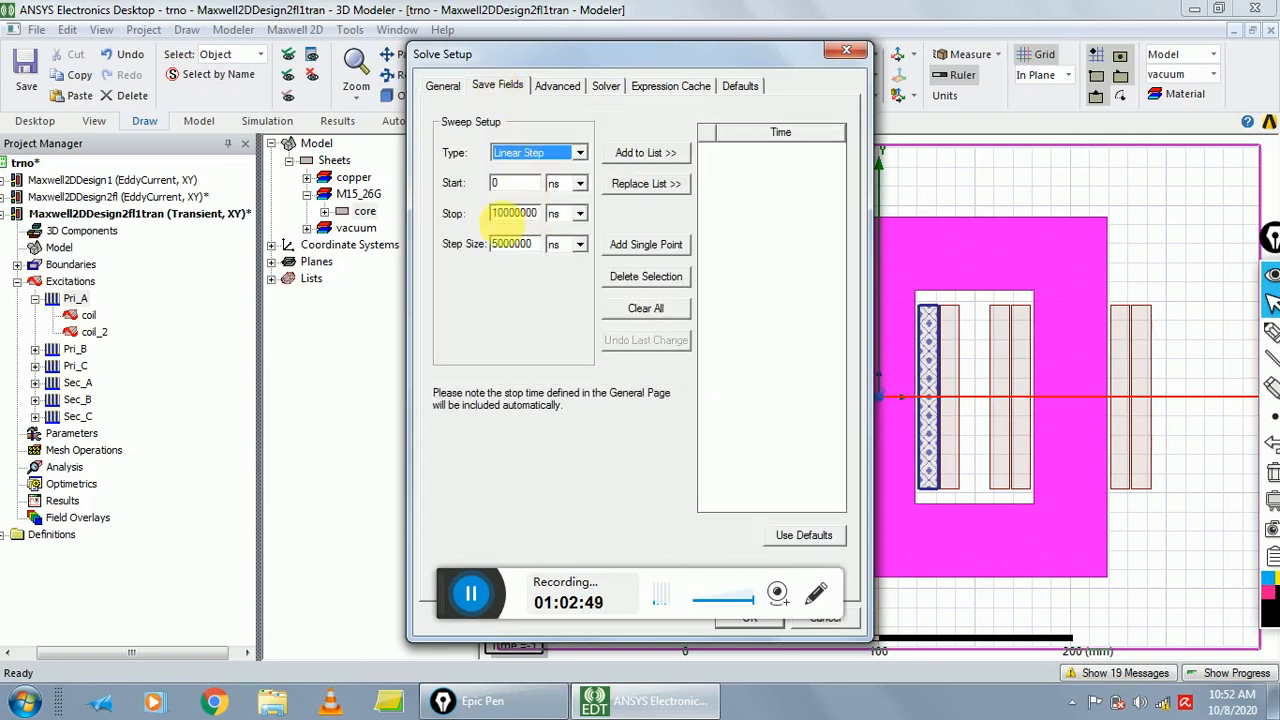
click(543, 191)
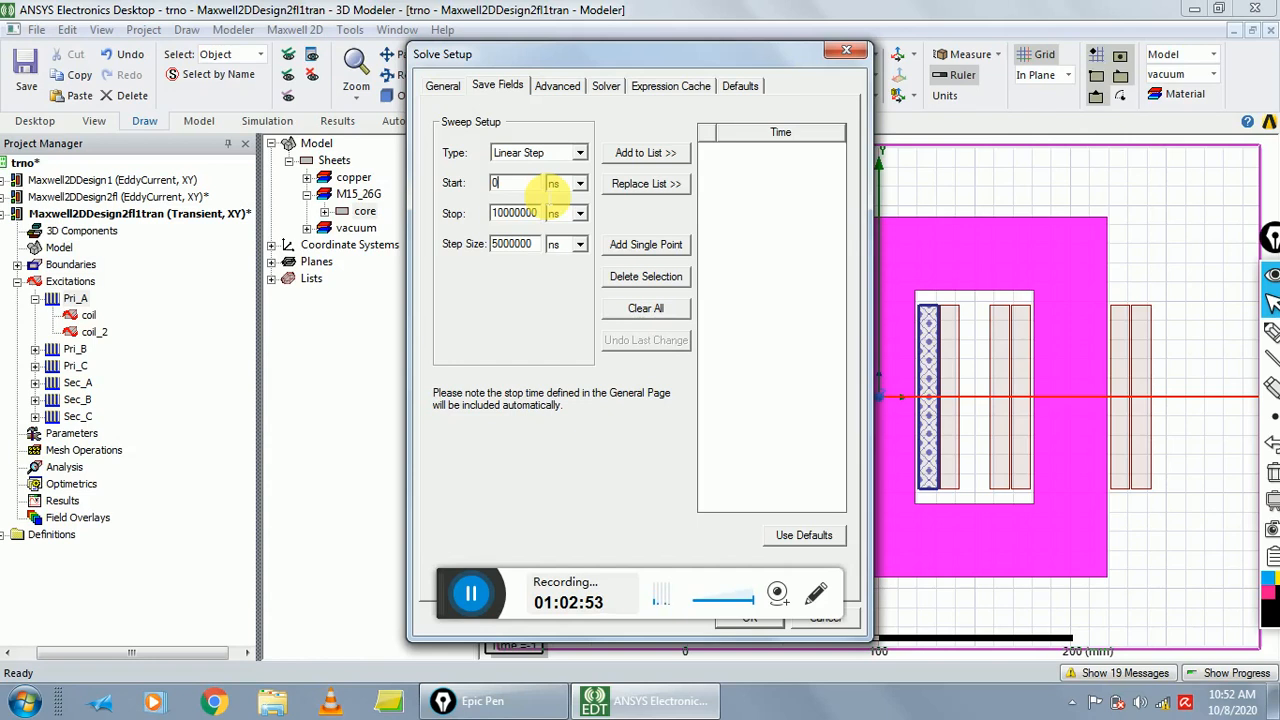
drag(538, 213, 470, 218)
text(40)
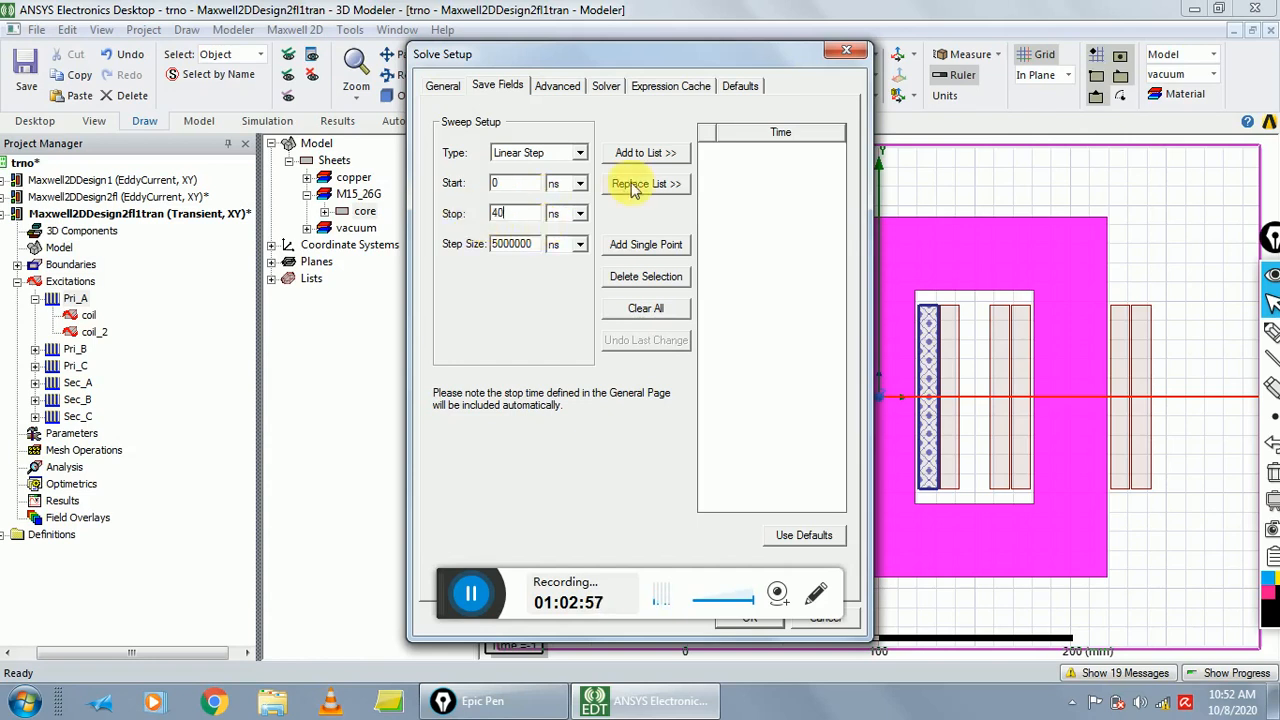
click(579, 213)
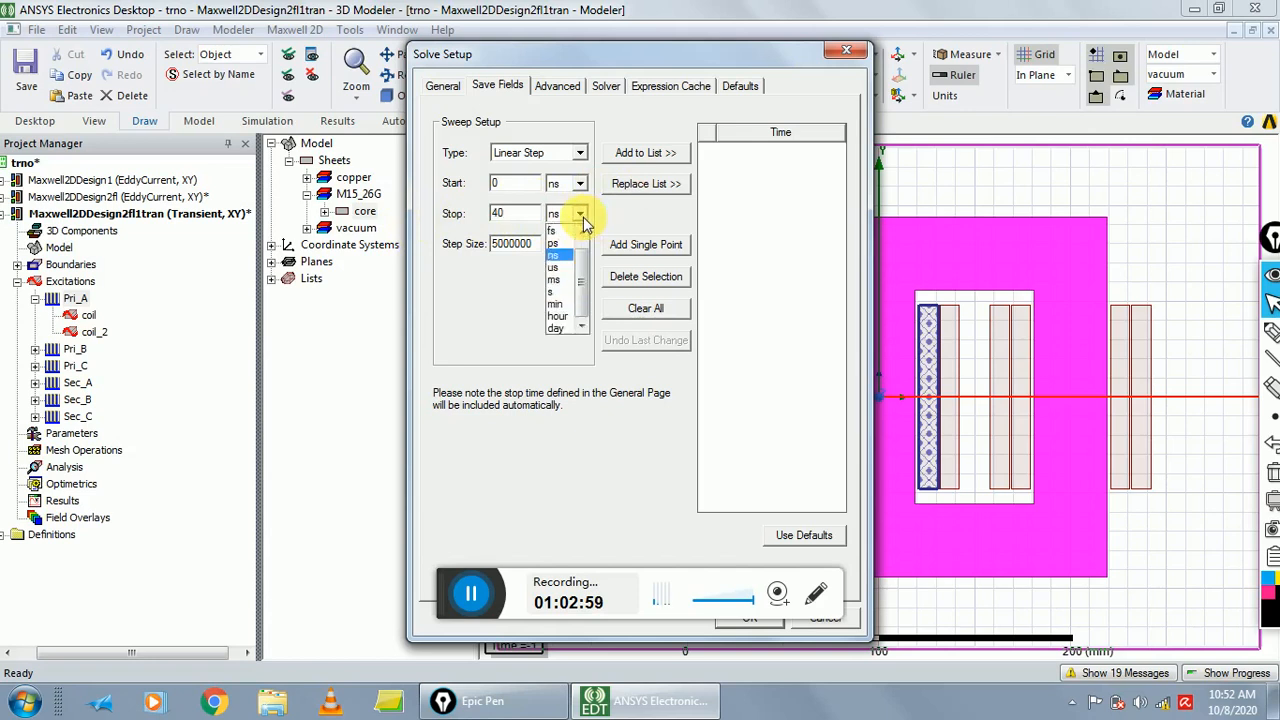
click(558, 282)
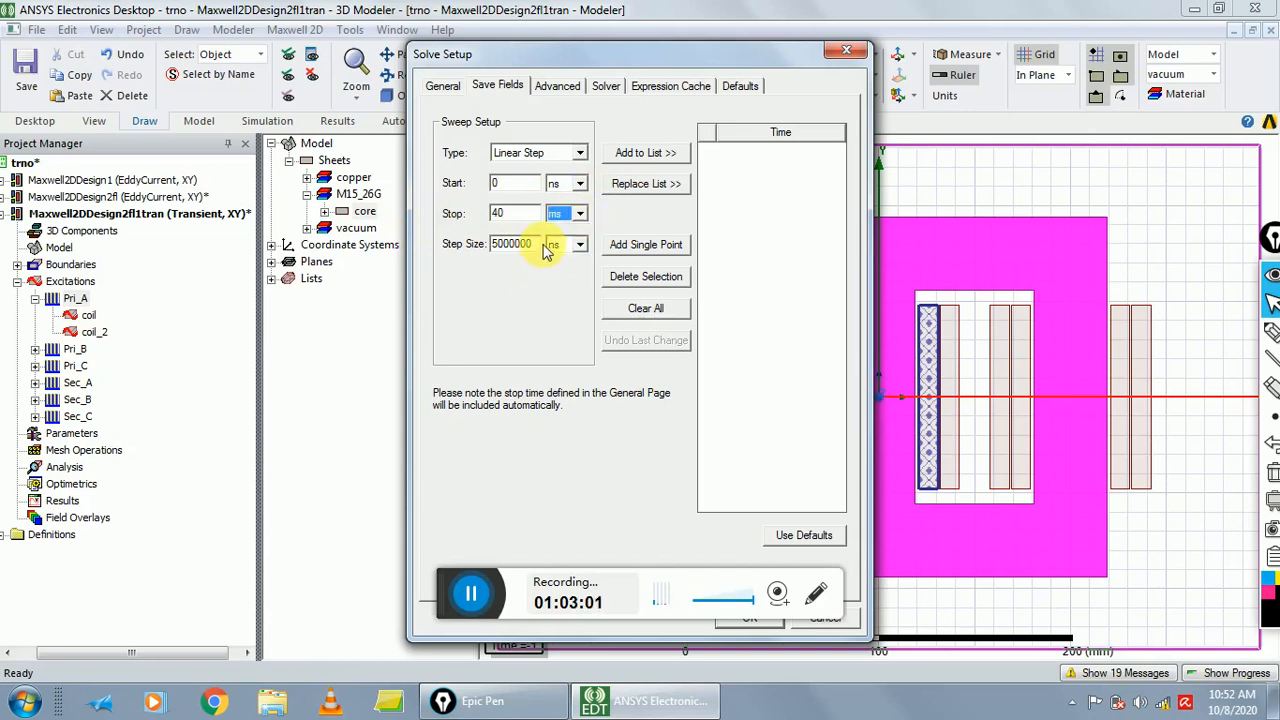
drag(540, 246, 457, 250)
text(1)
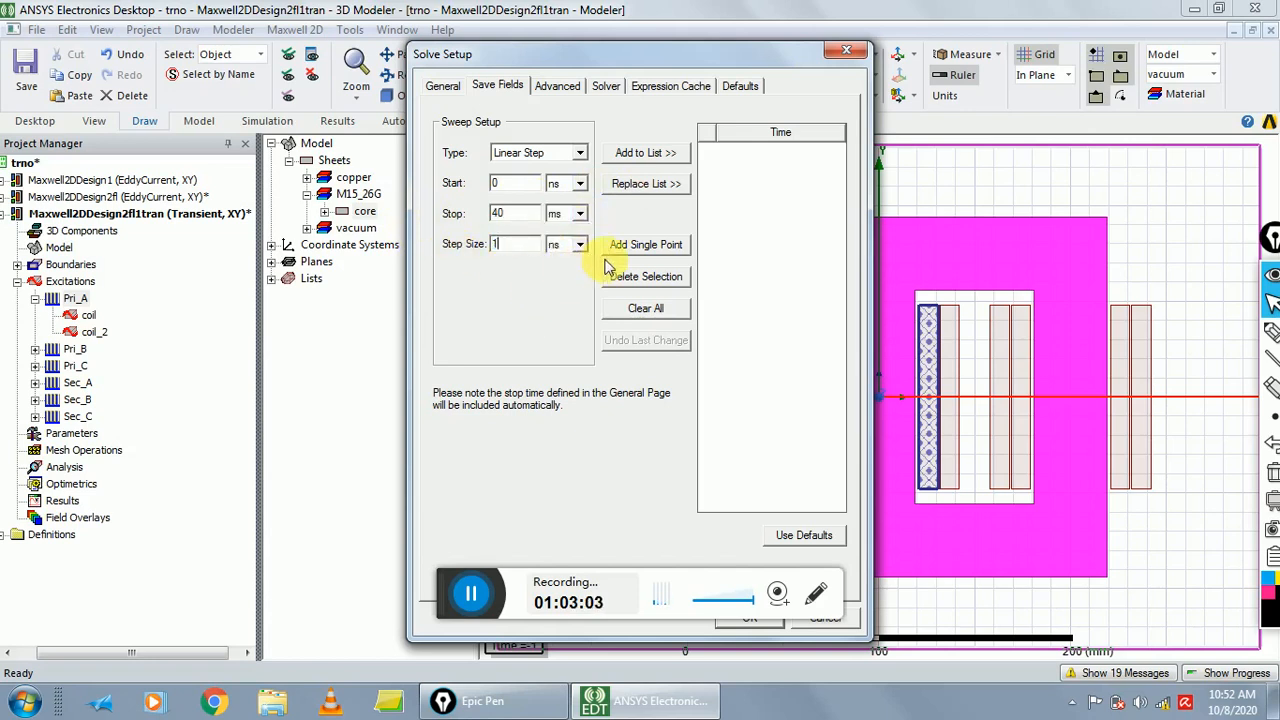
click(579, 245)
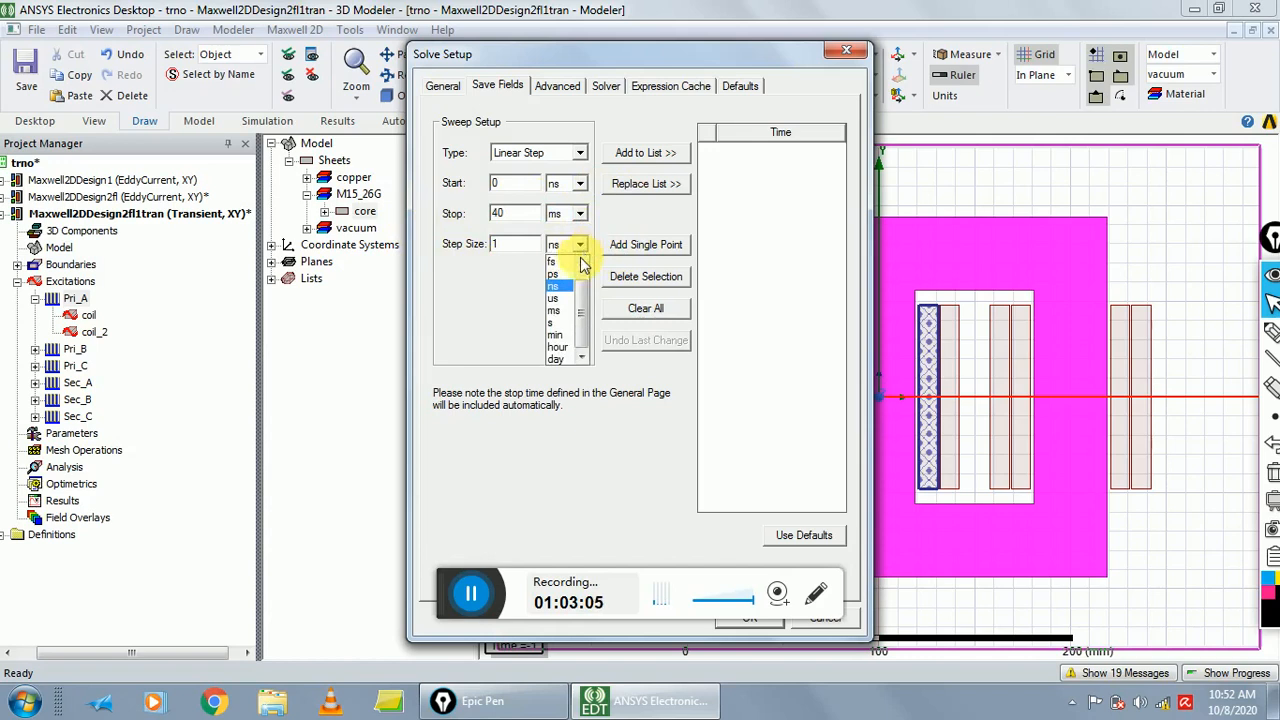
click(572, 312)
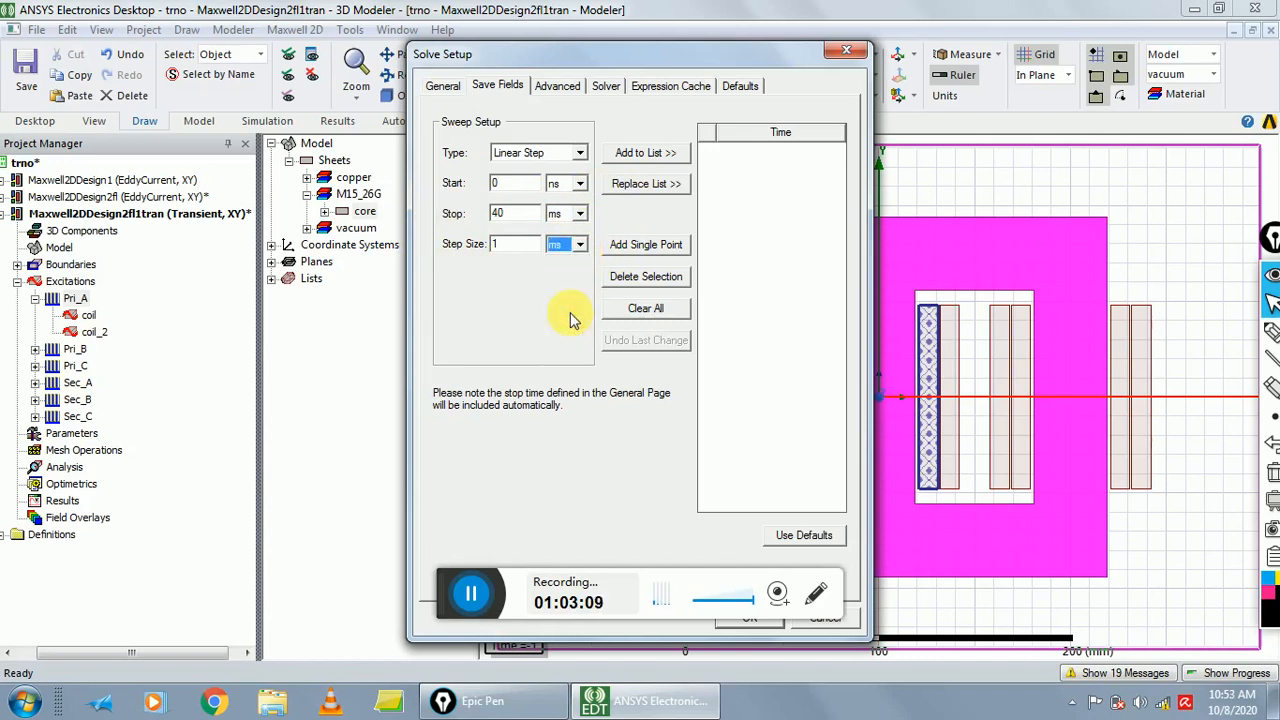
click(656, 157)
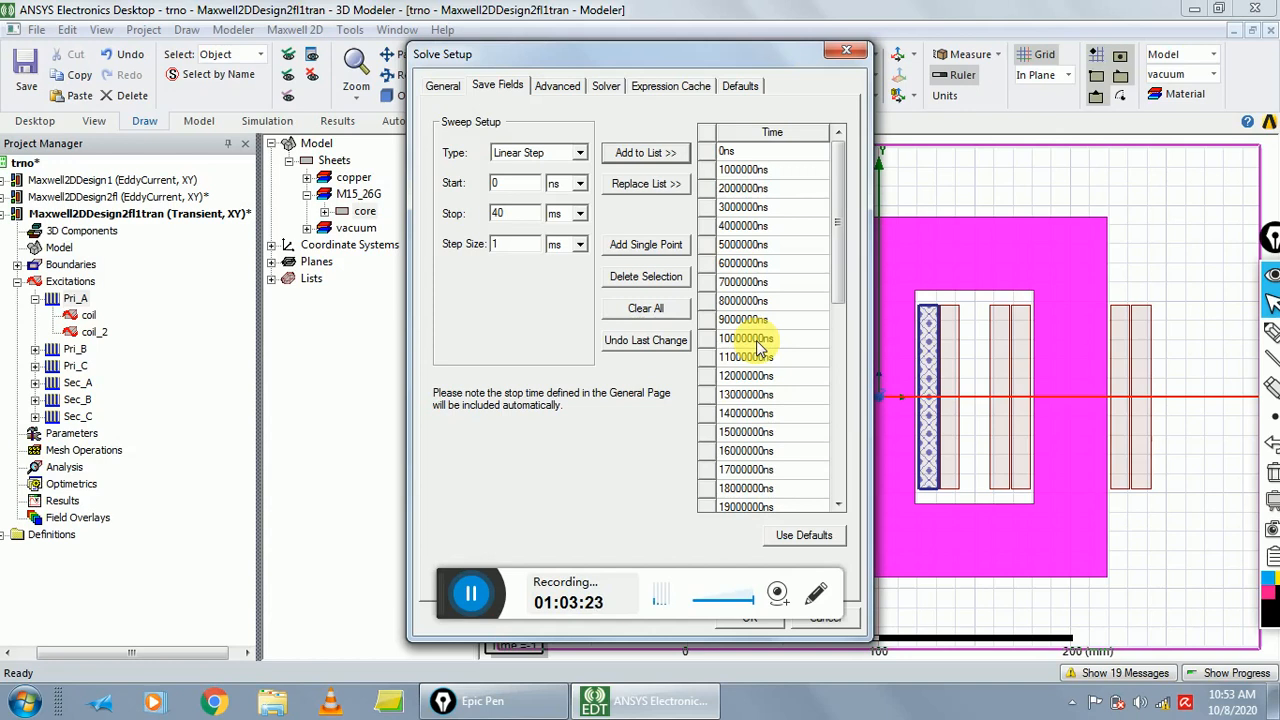
- Import the mesh from this project's Maxwell2DDesign1, solution Setup1 : LastAdaptive, with the source design simulated as needed
click(560, 86)
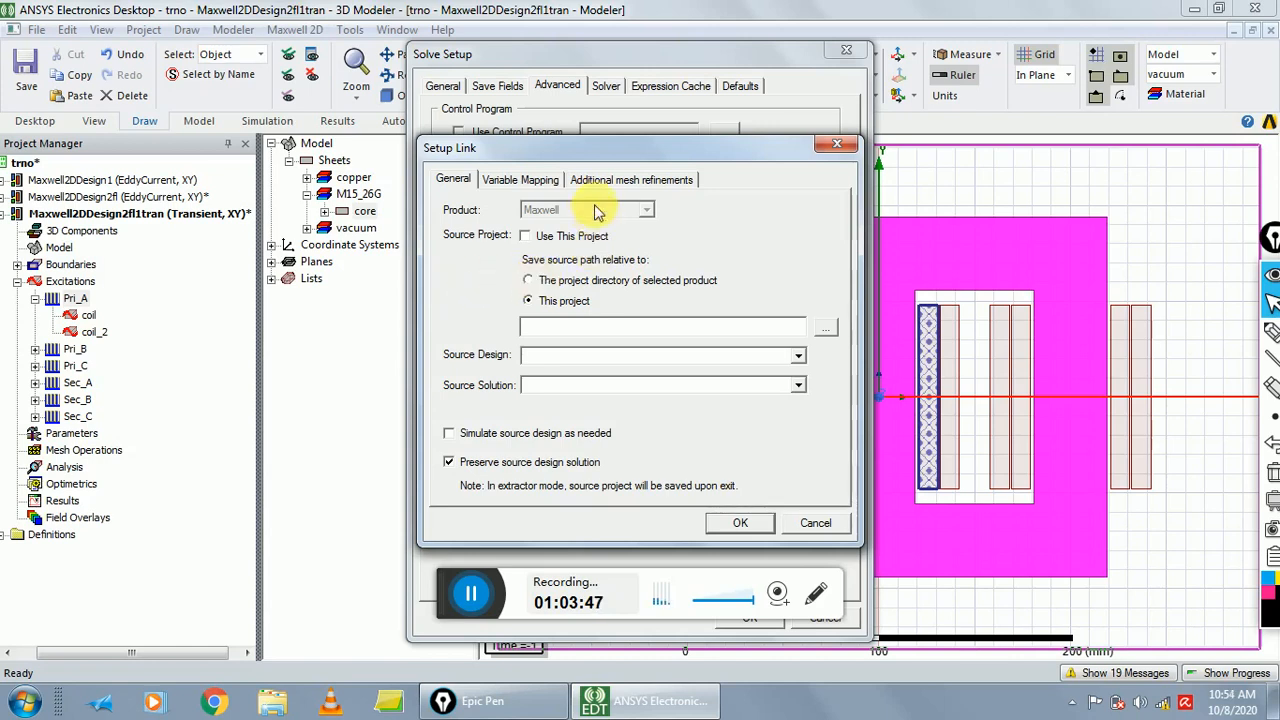
click(526, 242)
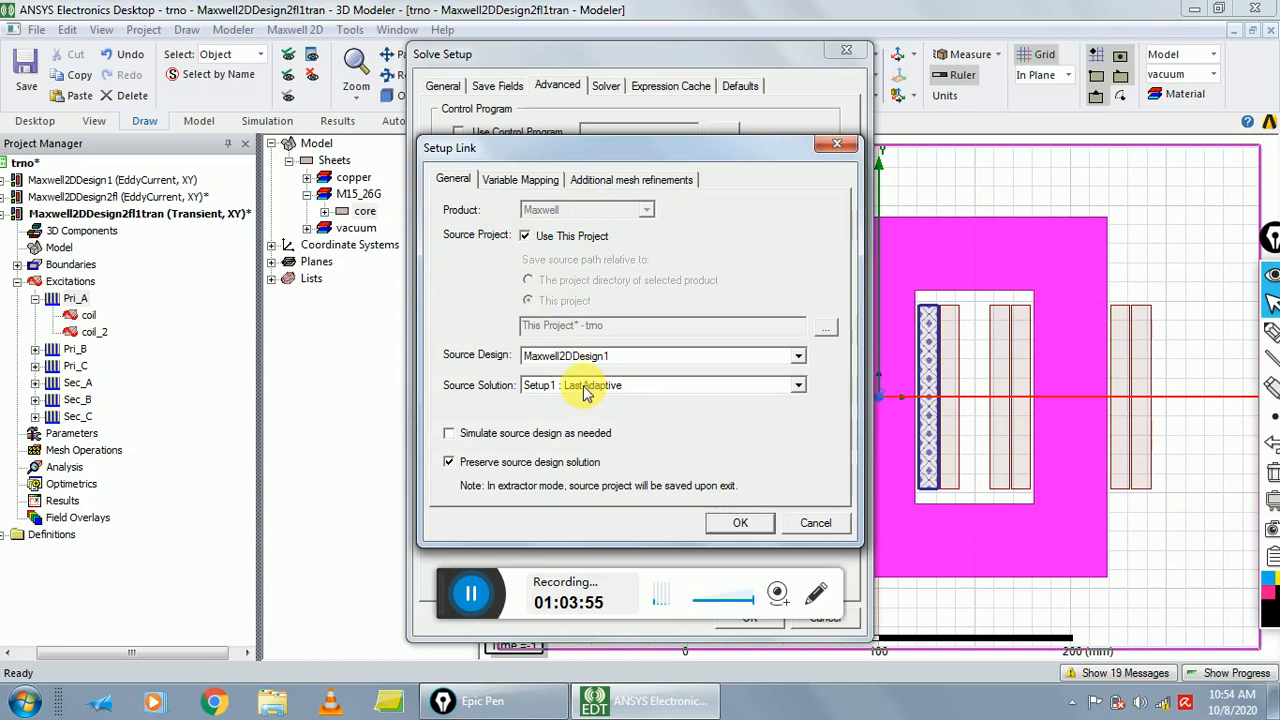
click(799, 358)
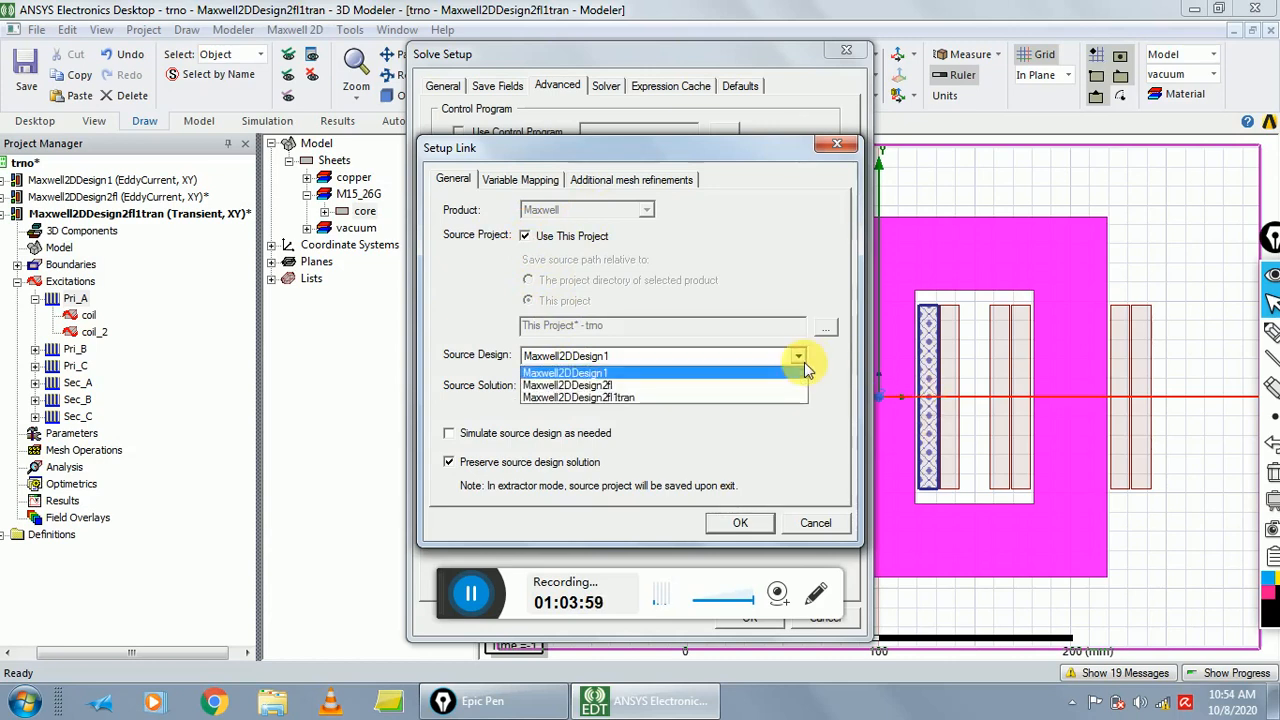
click(791, 453)
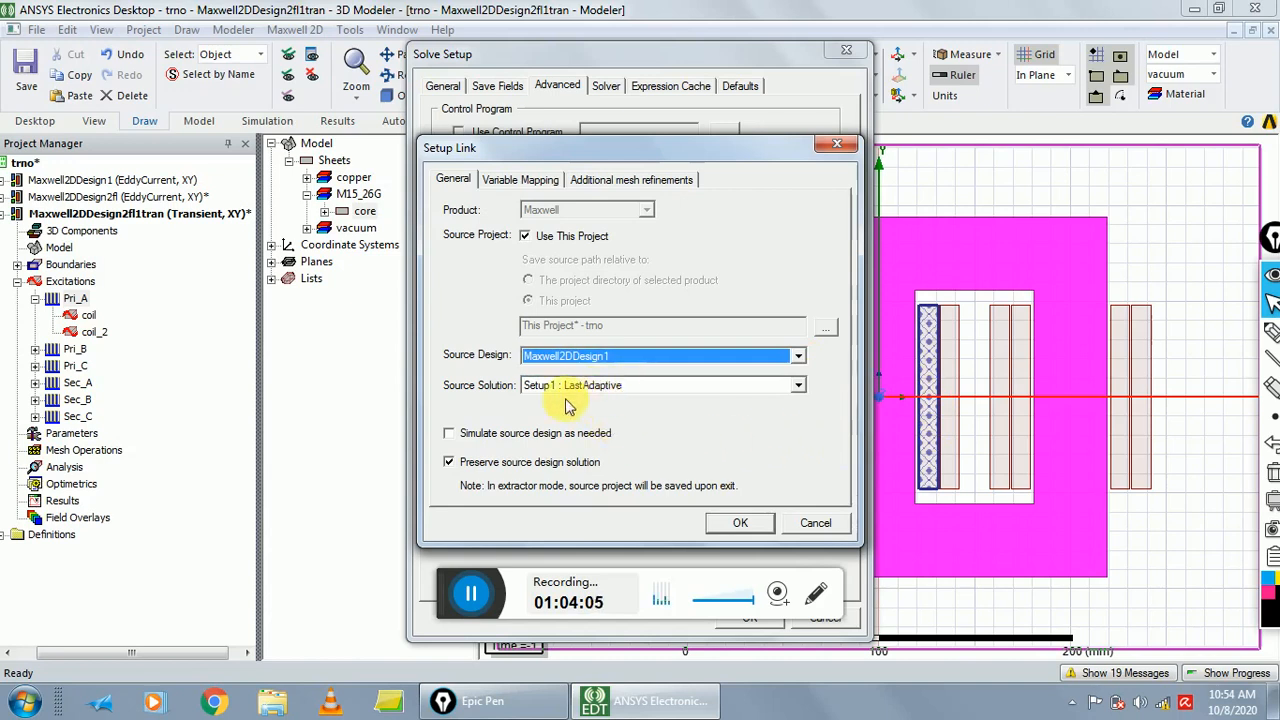
click(461, 434)
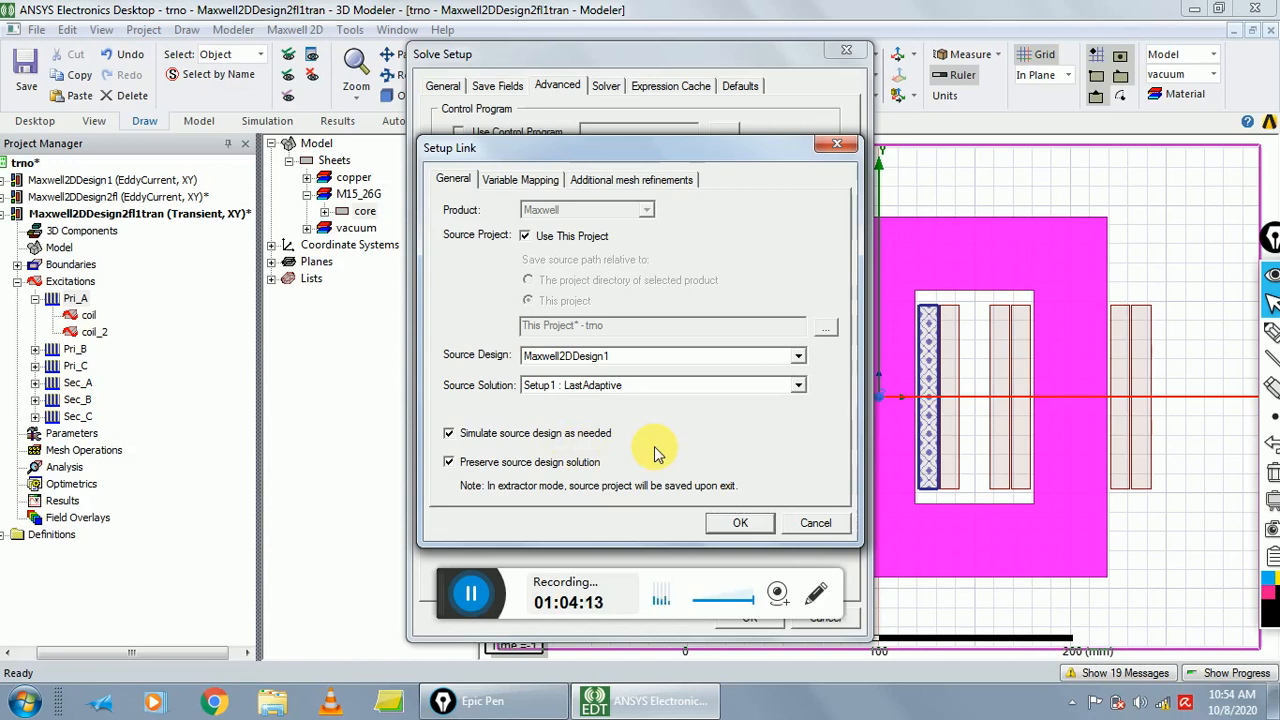
click(731, 528)
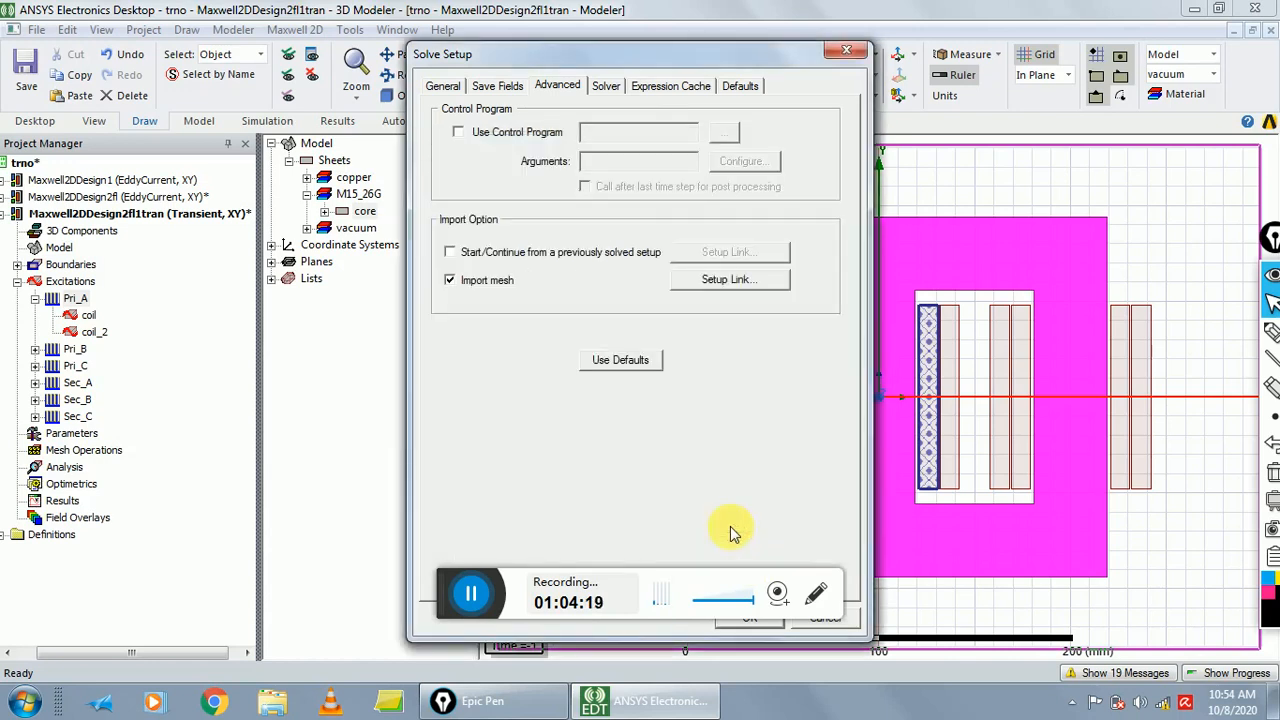
- Set the solver's nonlinear residual to 1e-6 and confirm the solution setup
click(607, 87)
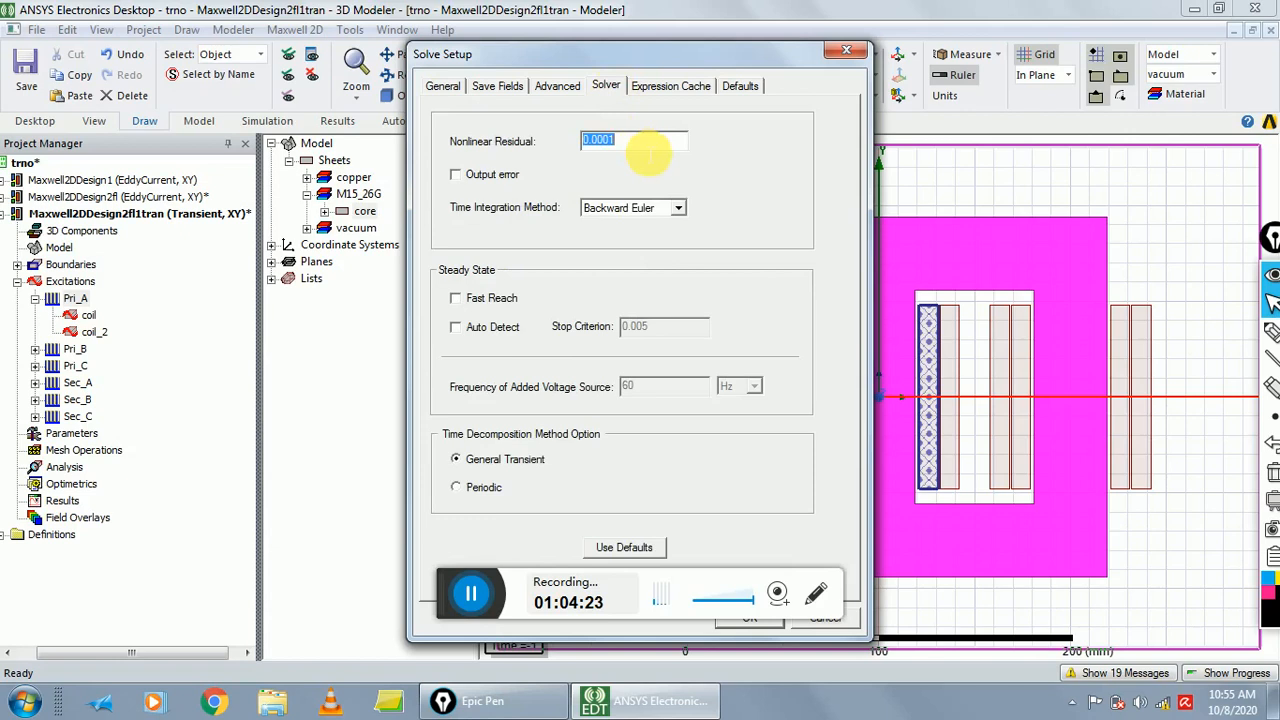
text(1e-6)
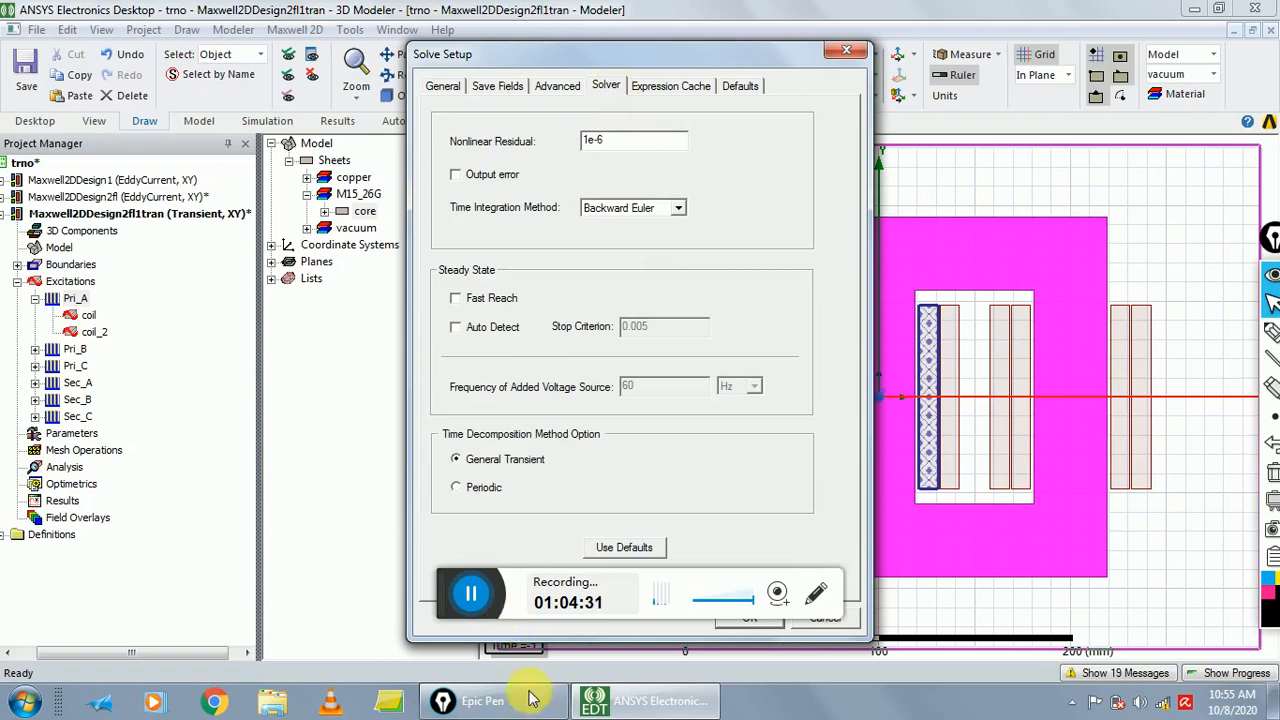
drag(738, 60, 1074, 75)
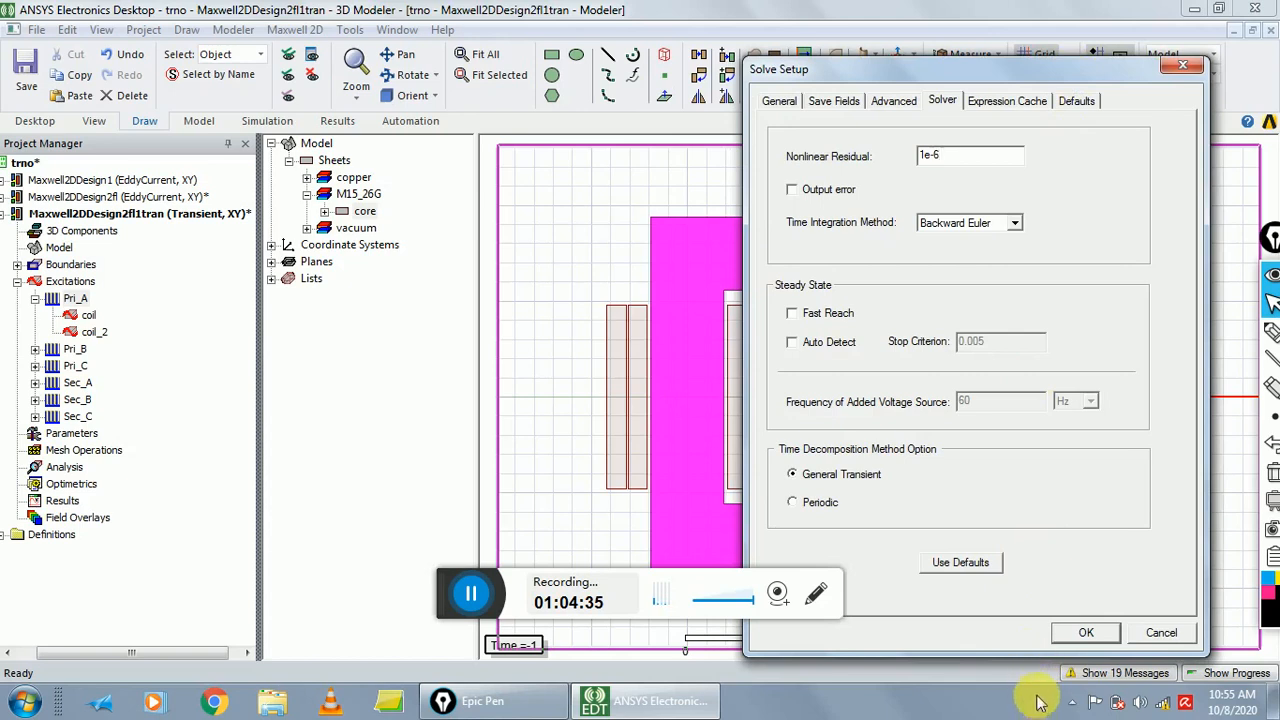
click(1085, 633)
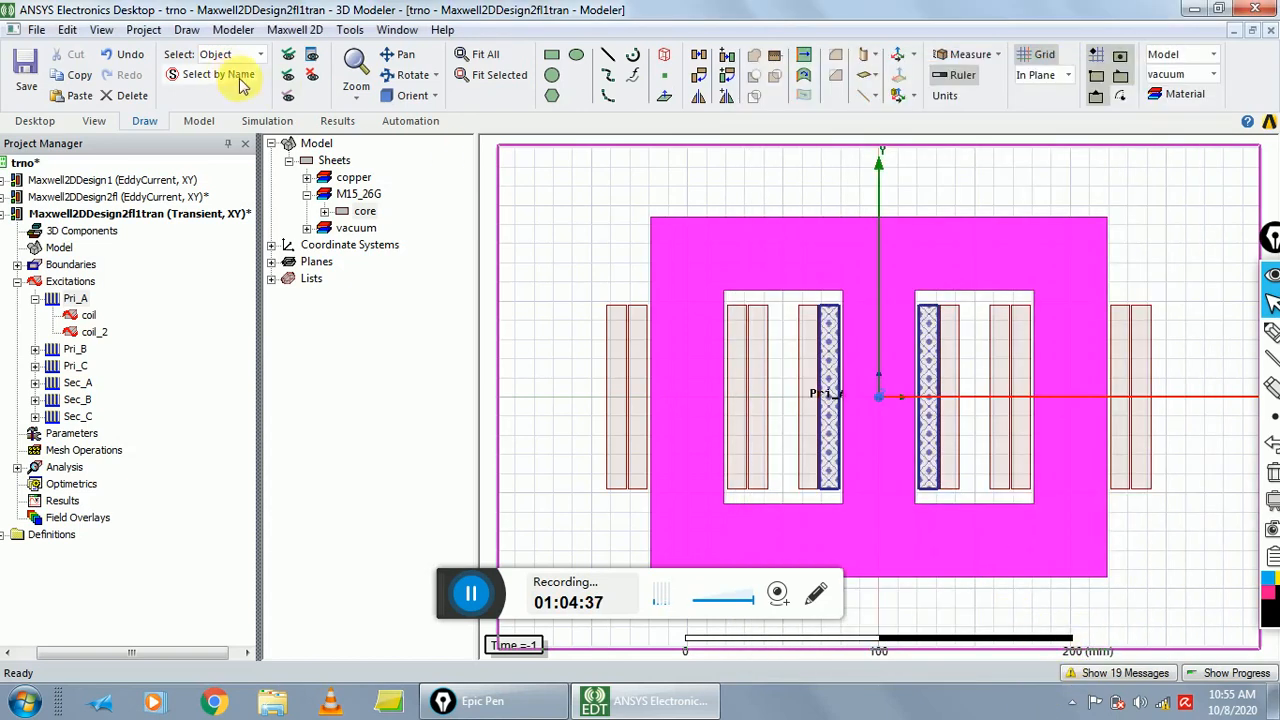
- Run a validation check on the transient design and close its report
click(295, 29)
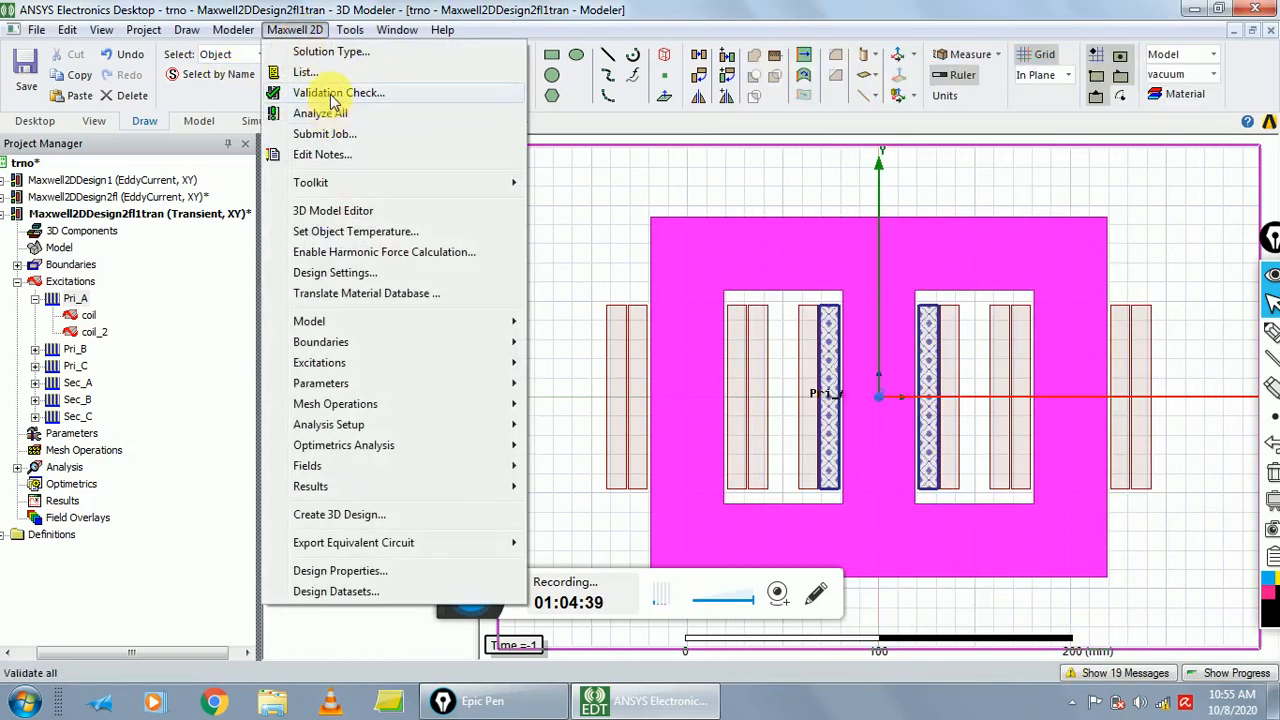
click(329, 92)
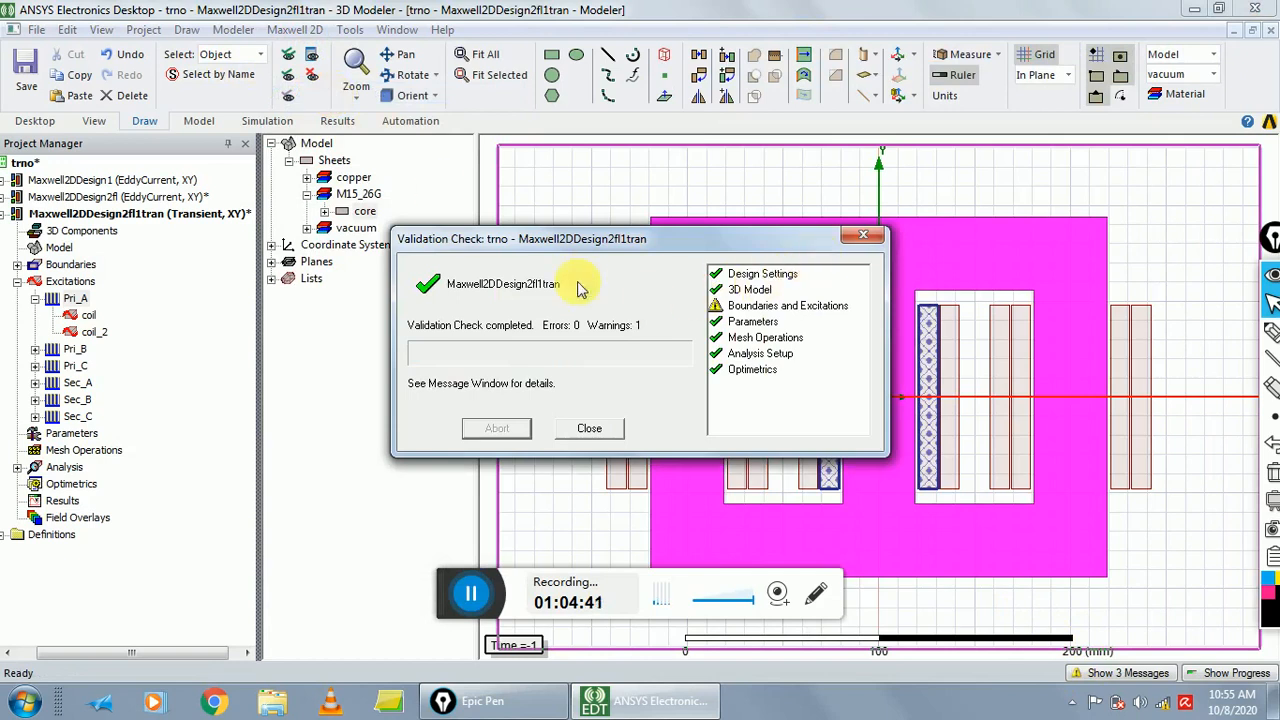
click(862, 235)
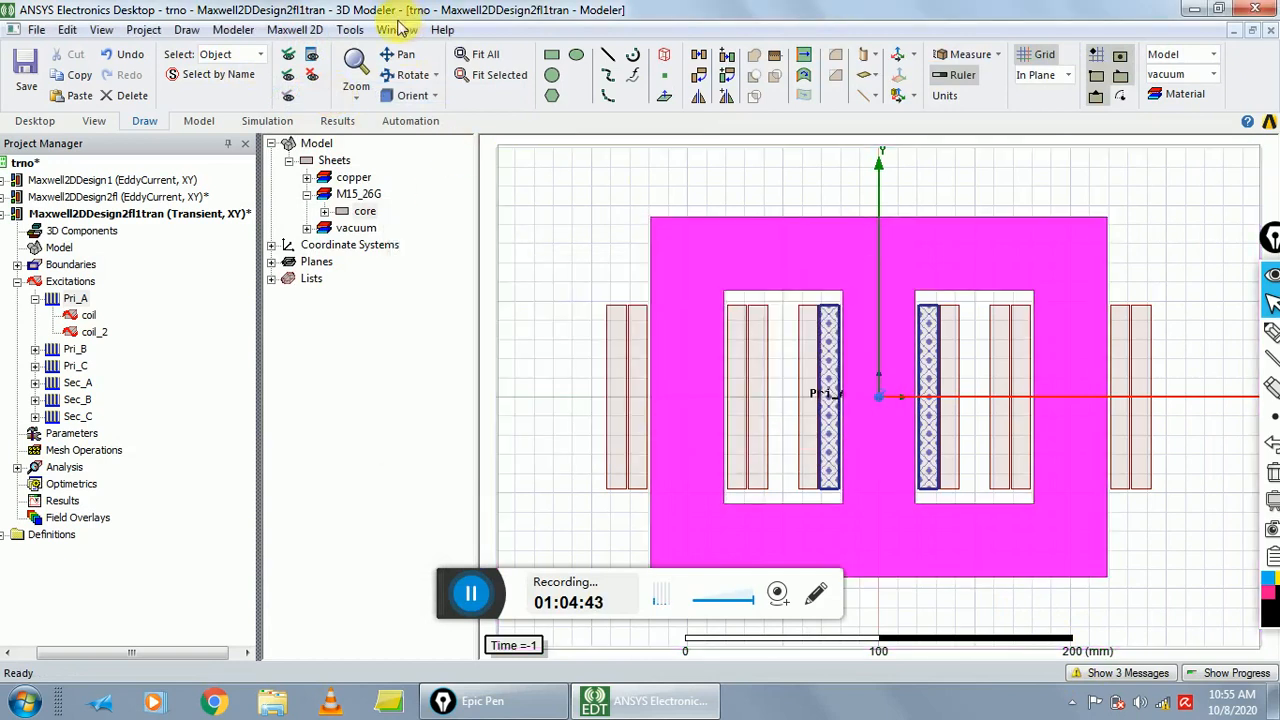
- Analyze all solution setups of the transient design and close the simulation message list
click(295, 29)
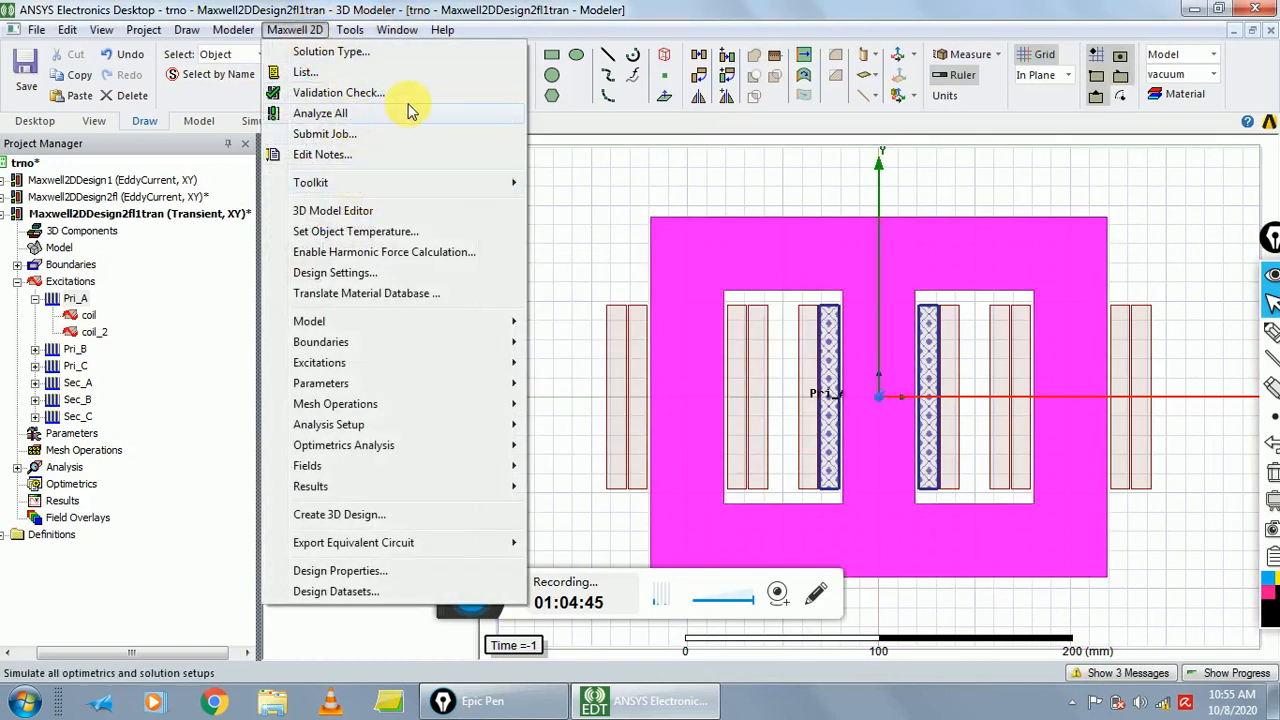
click(337, 119)
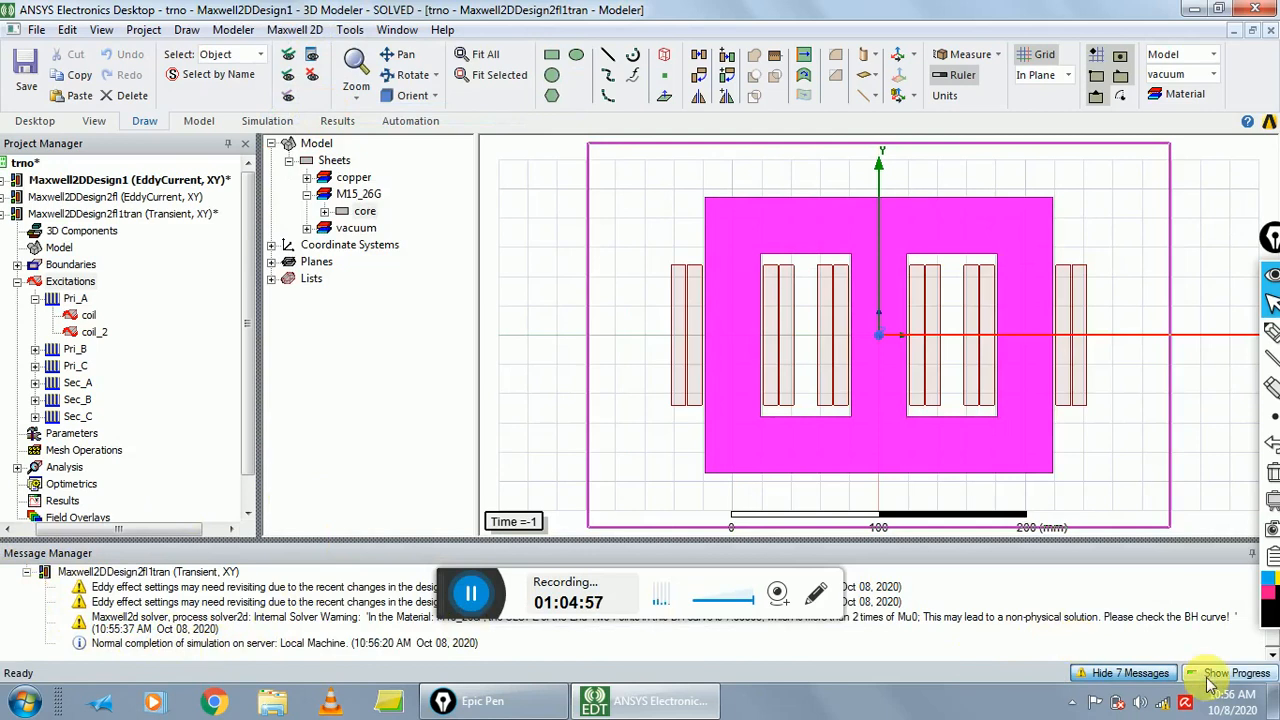
drag(1270, 237, 1189, 122)
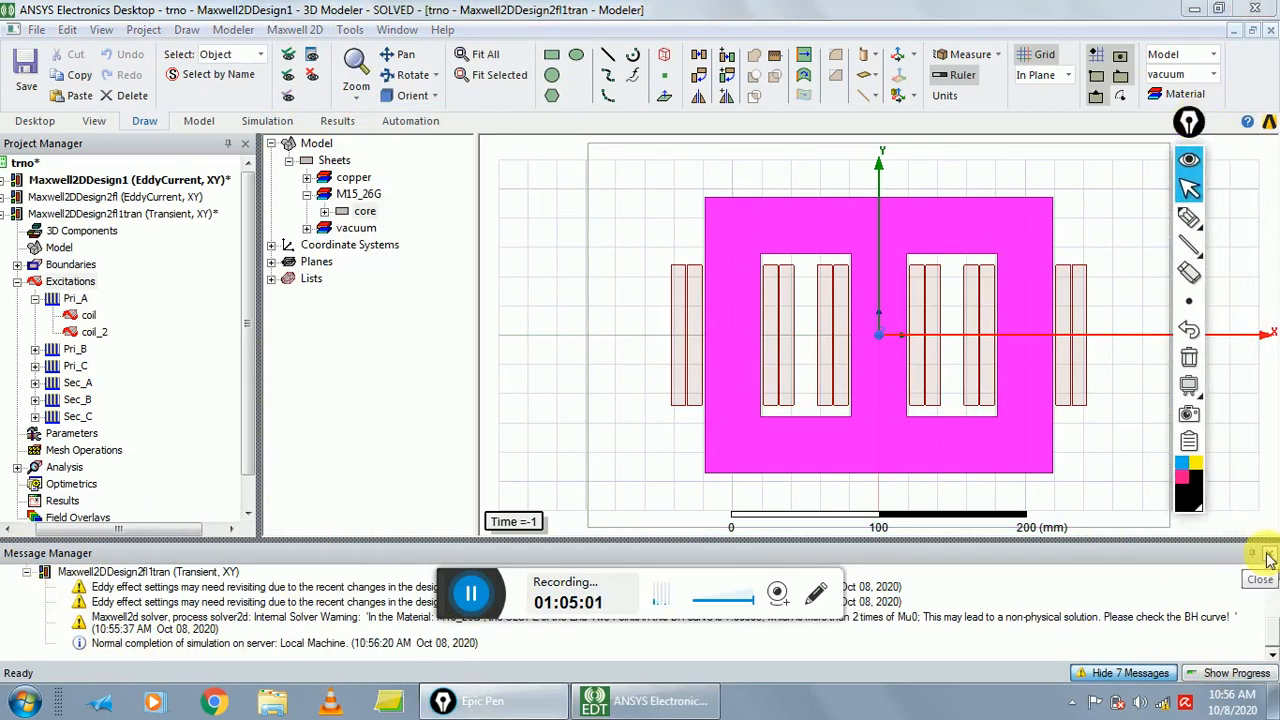
click(1268, 558)
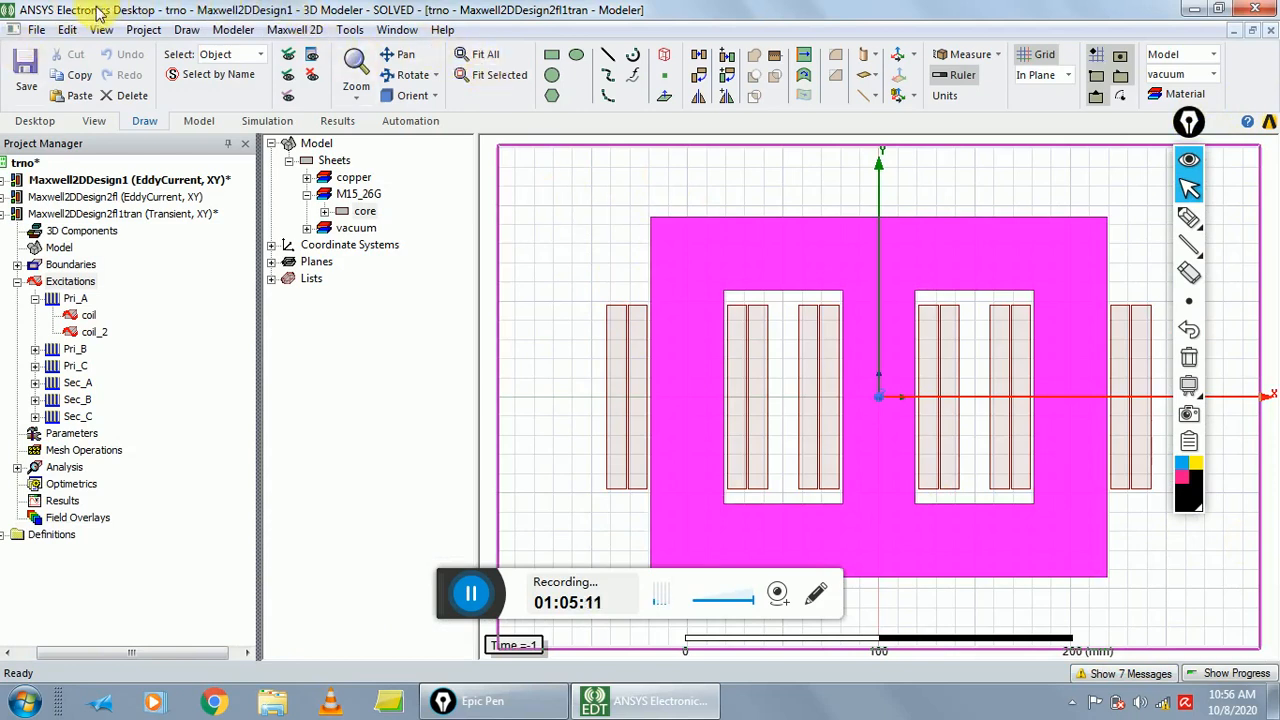
- Try to create a mesh plot on all model objects while Maxwell2DDesign1 is the active design
click(38, 31)
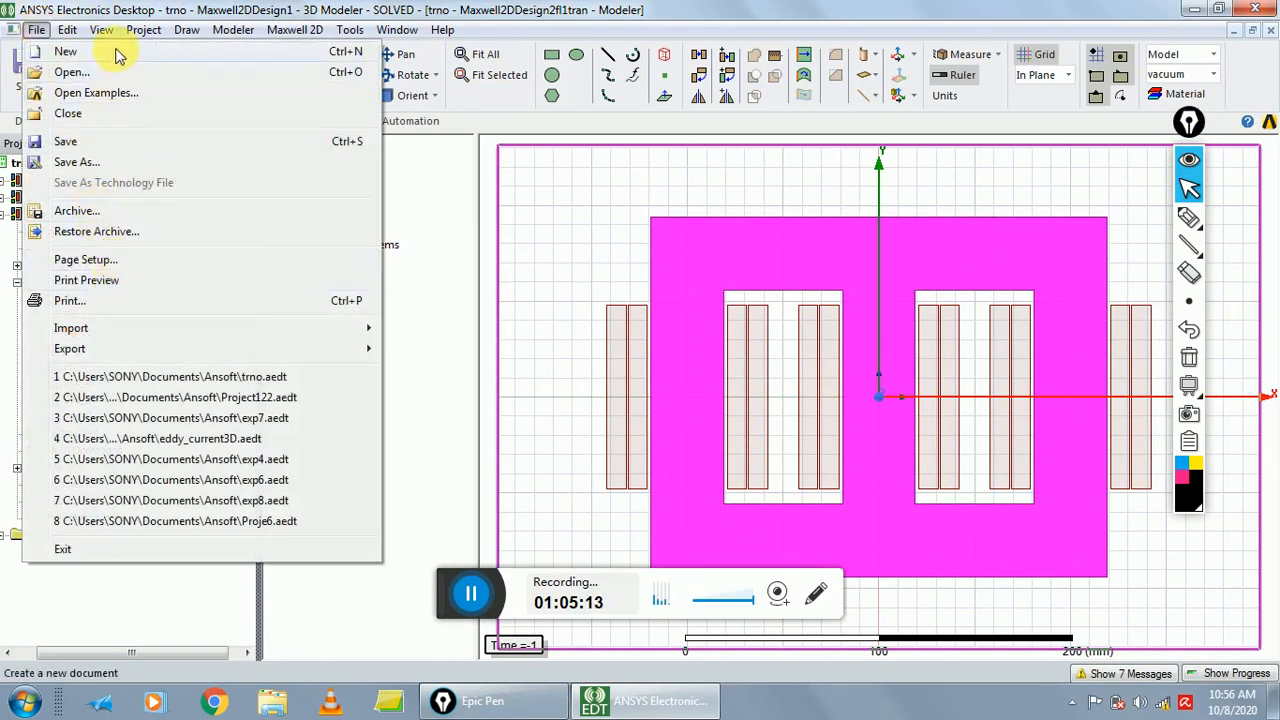
mouse_move(67, 30)
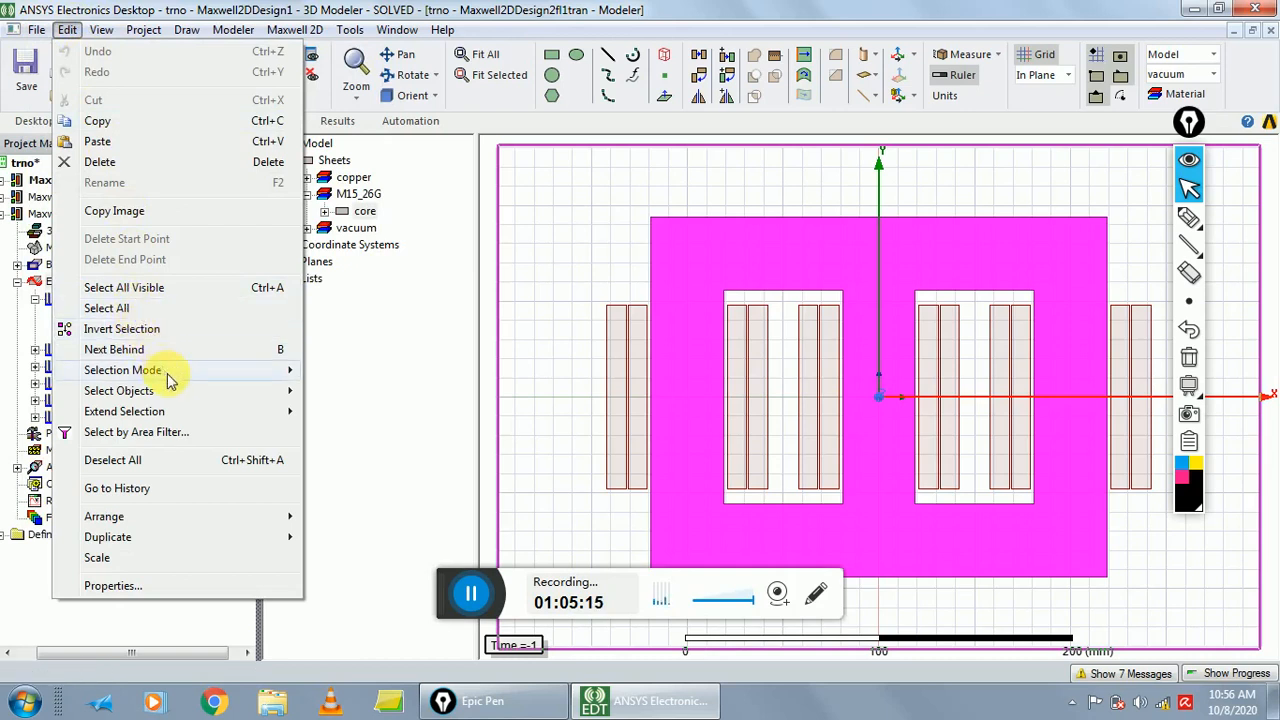
click(140, 308)
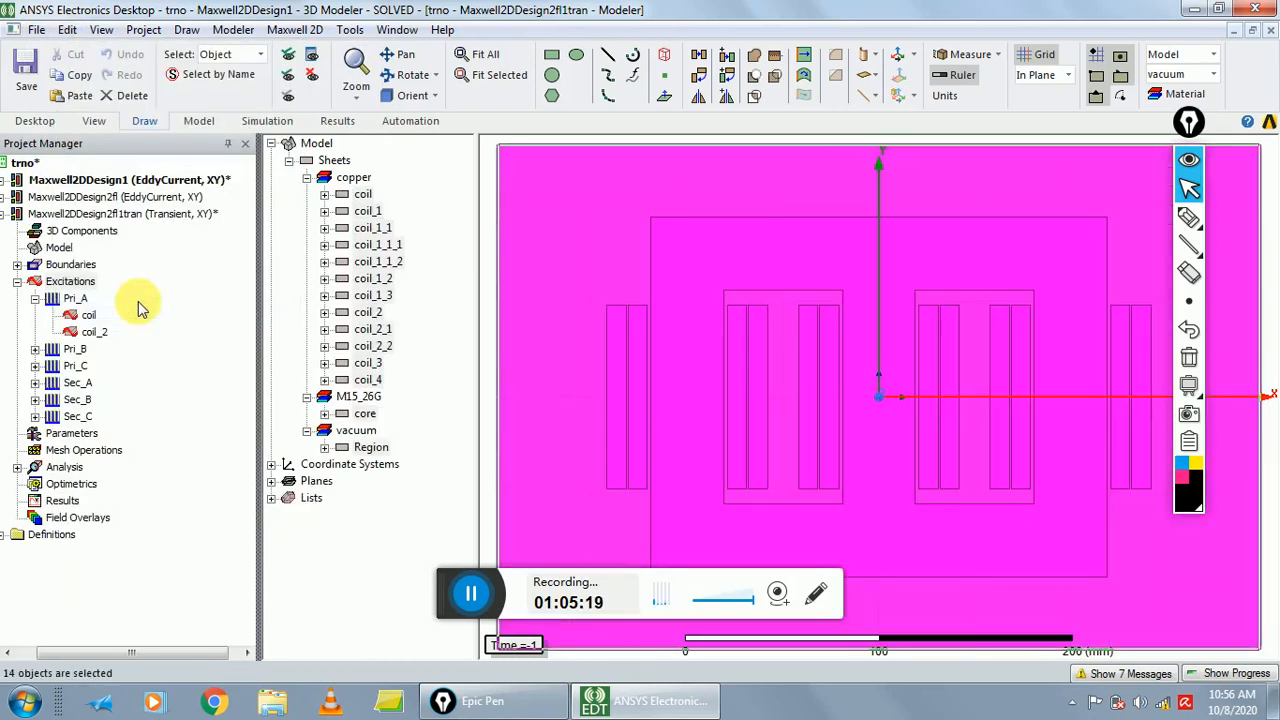
click(280, 34)
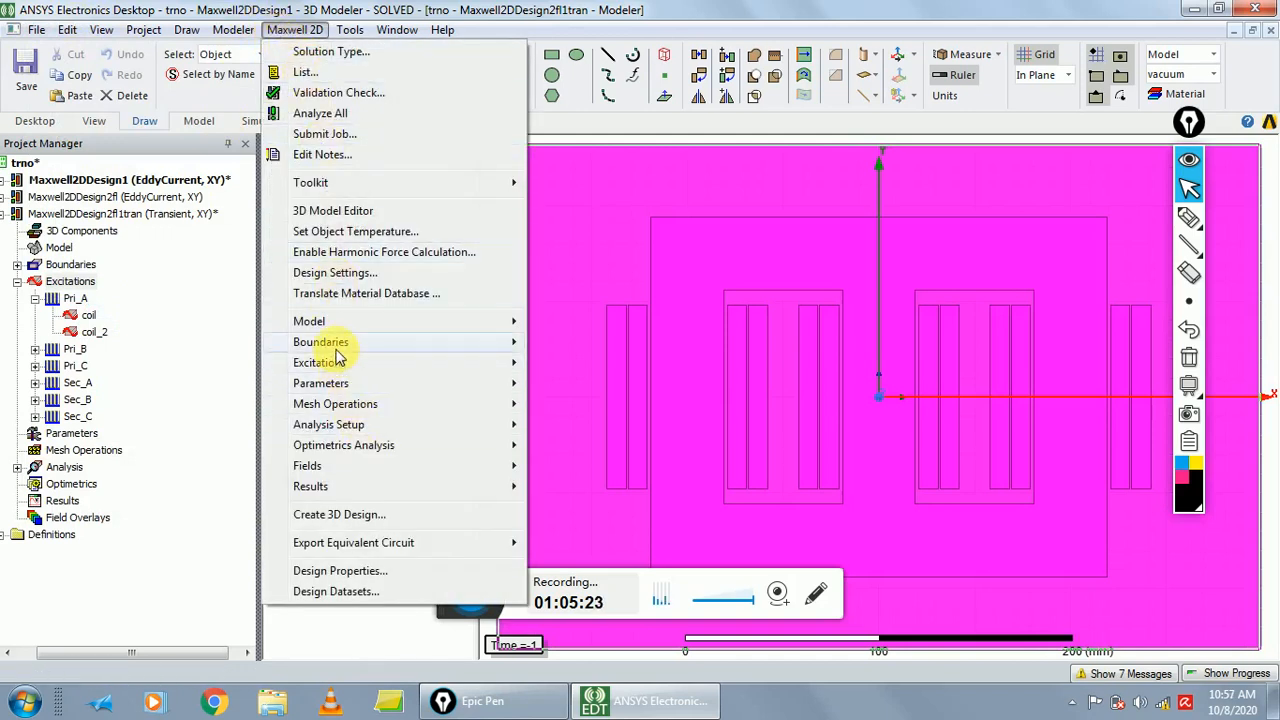
mouse_move(409, 466)
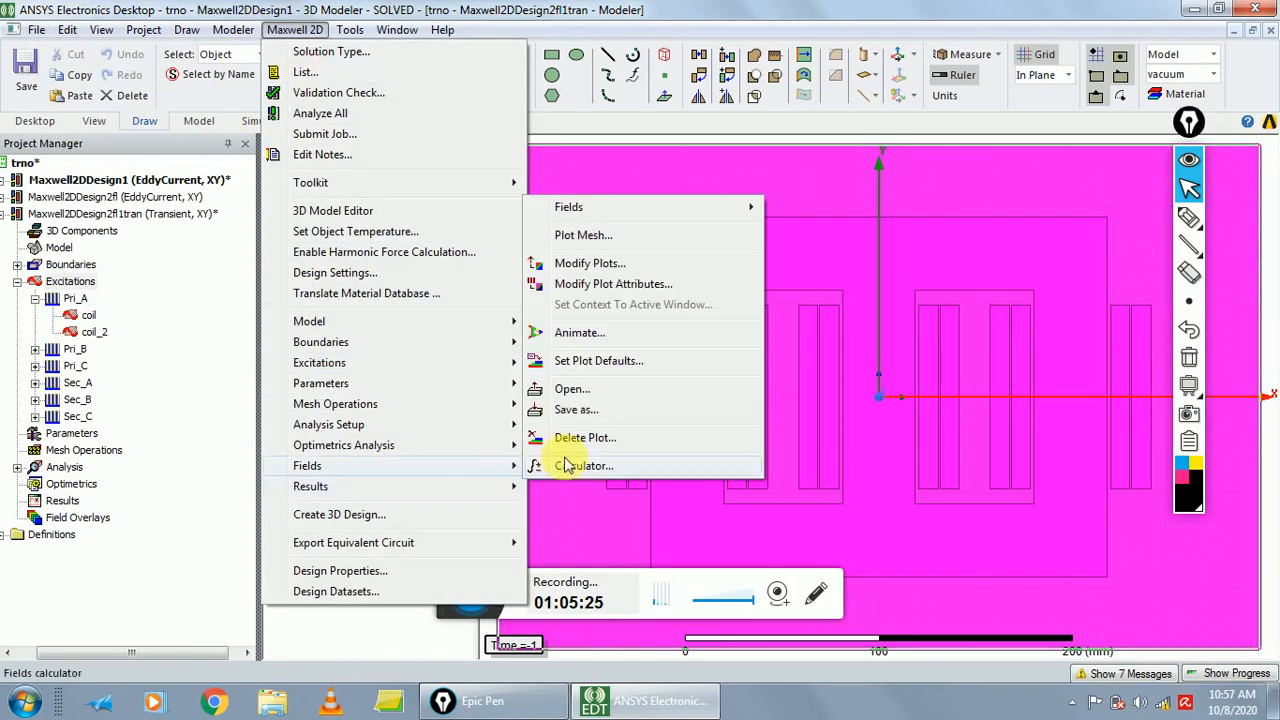
click(575, 237)
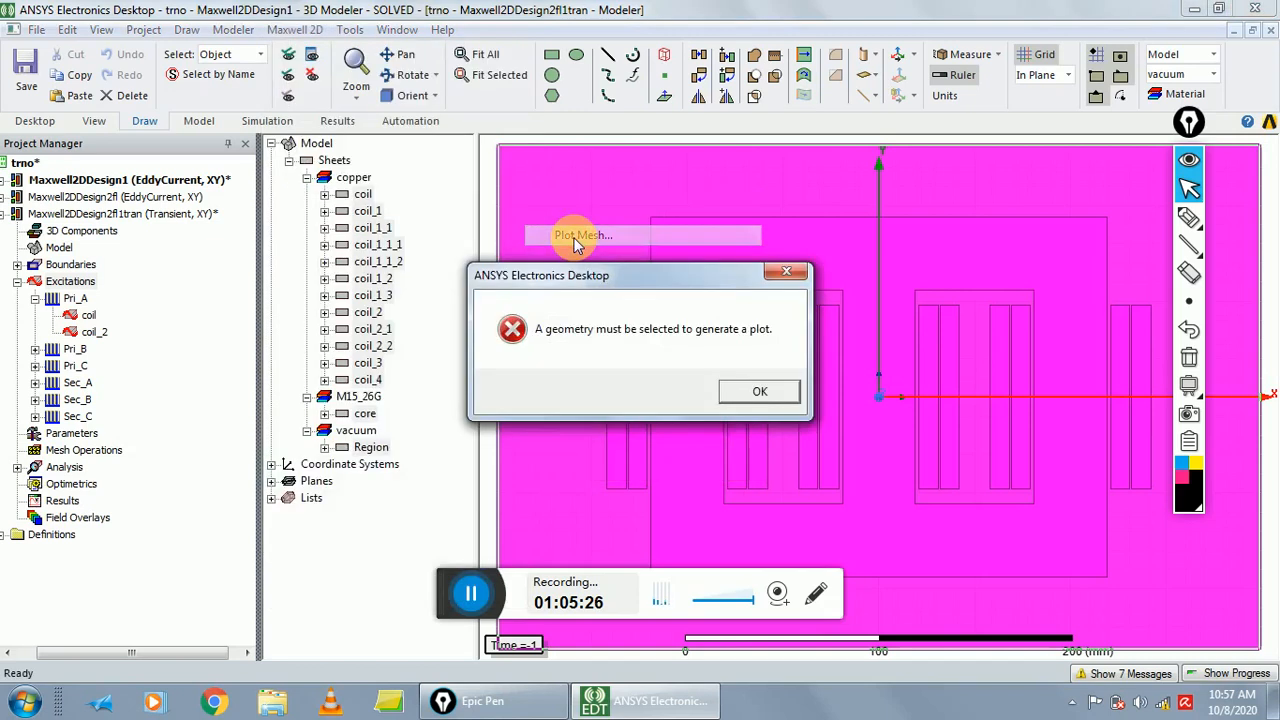
click(760, 392)
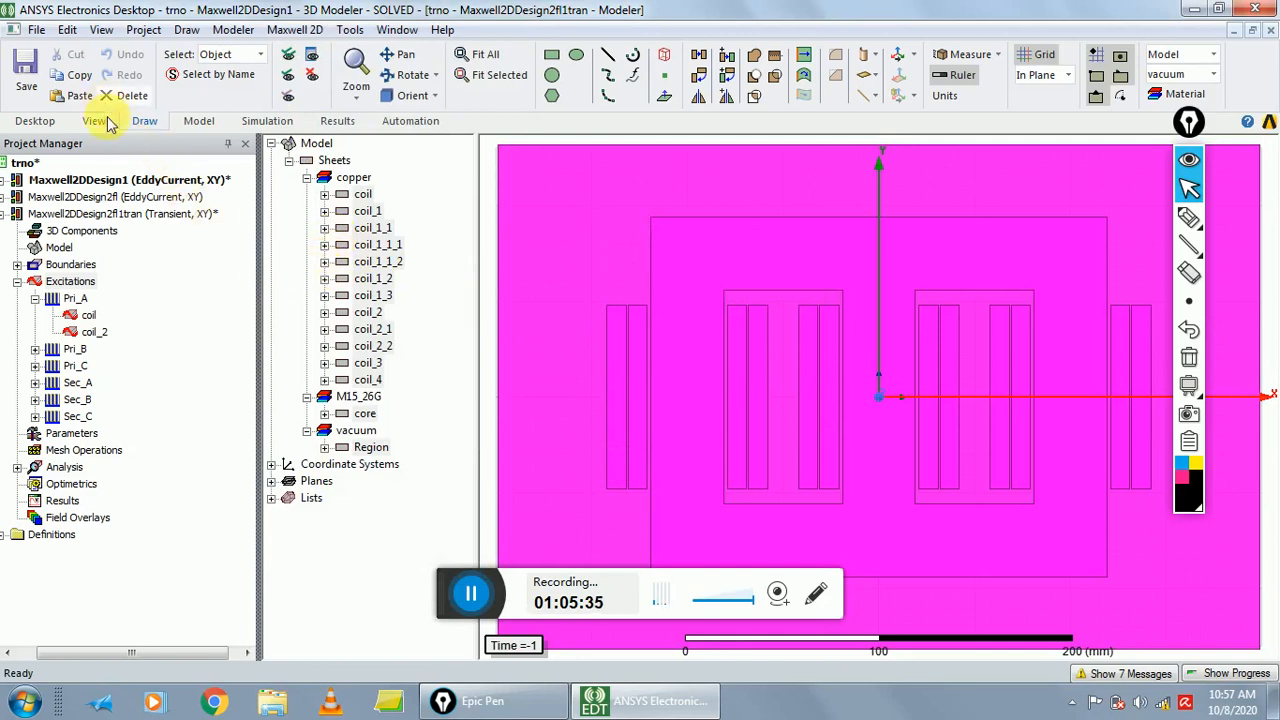
click(101, 30)
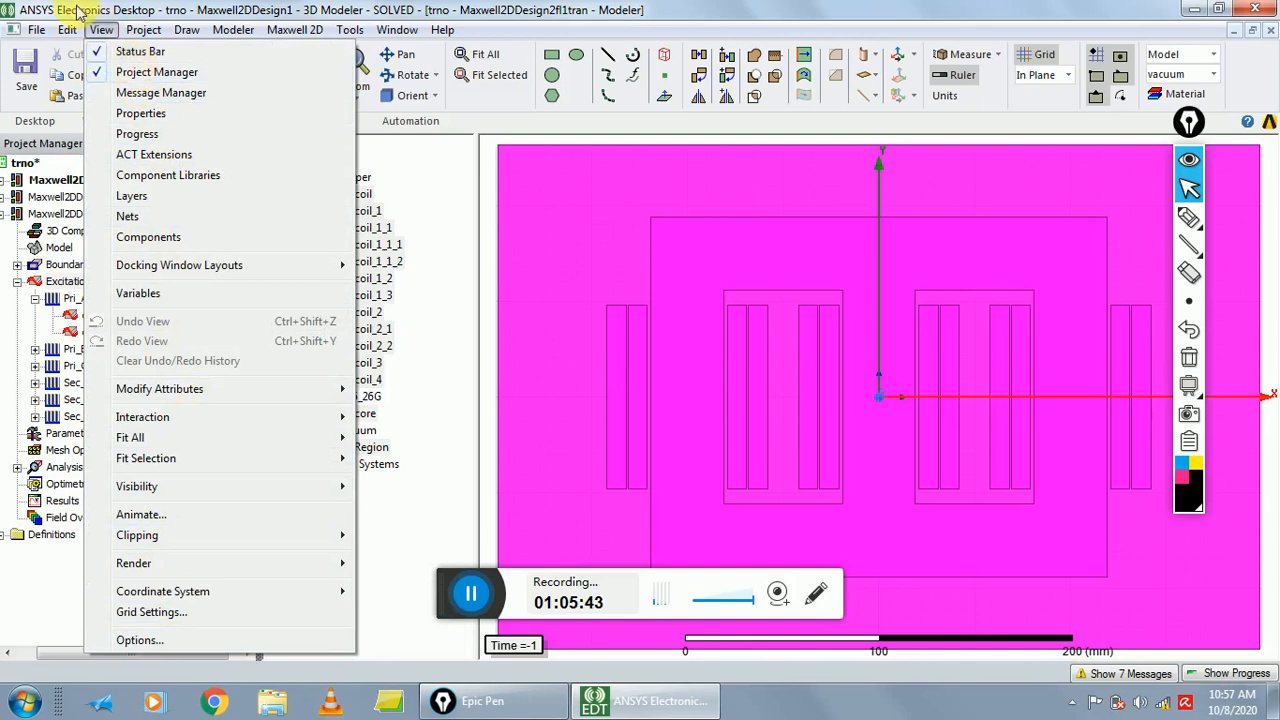
mouse_move(188, 537)
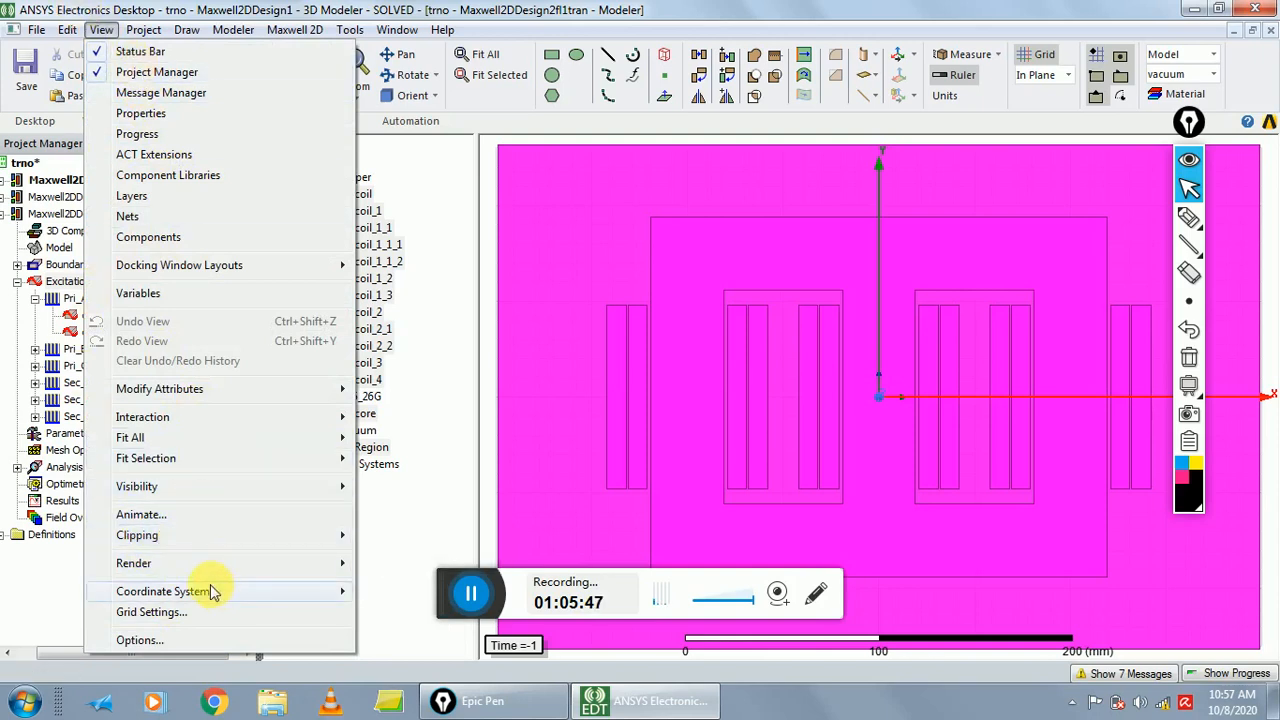
mouse_move(66, 29)
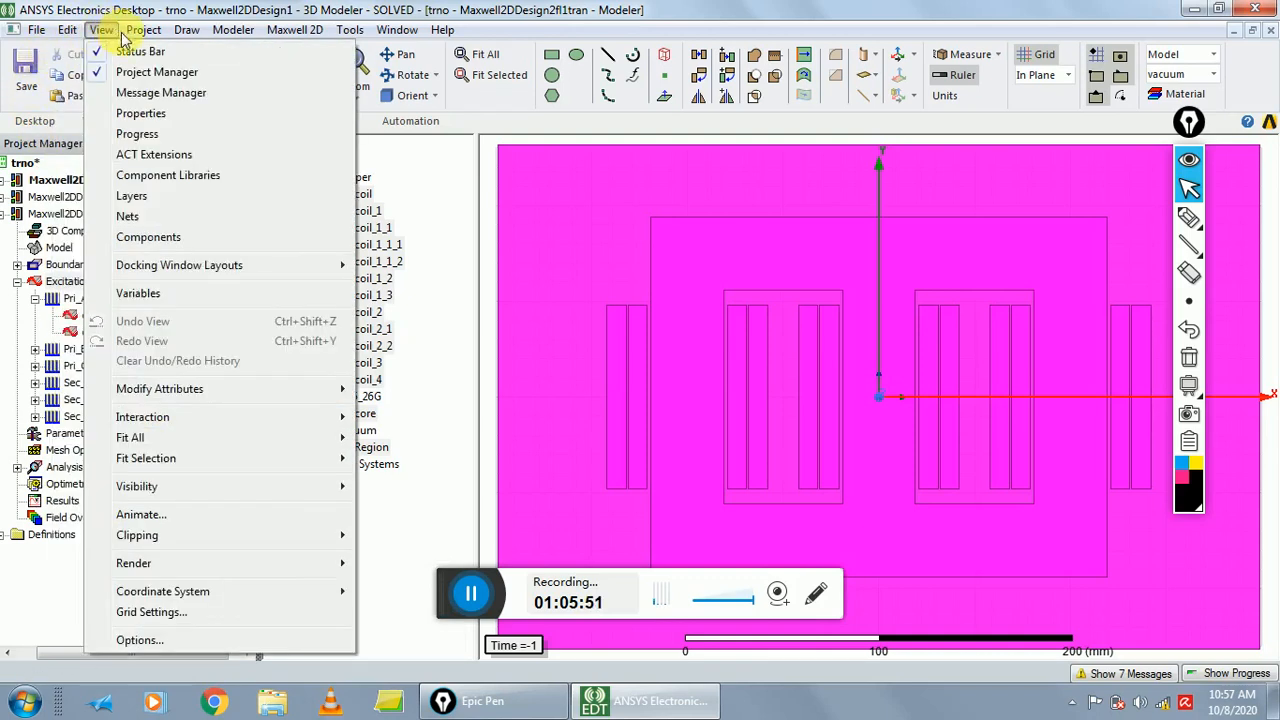
mouse_move(138, 35)
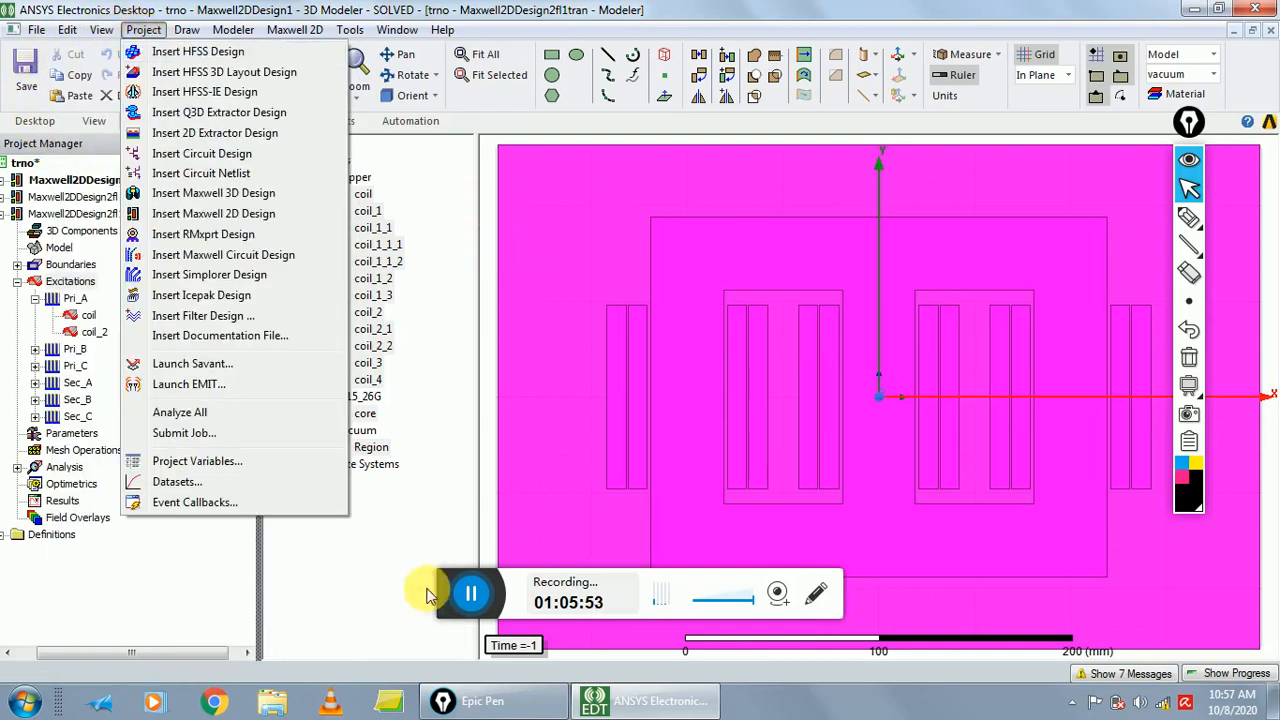
click(400, 572)
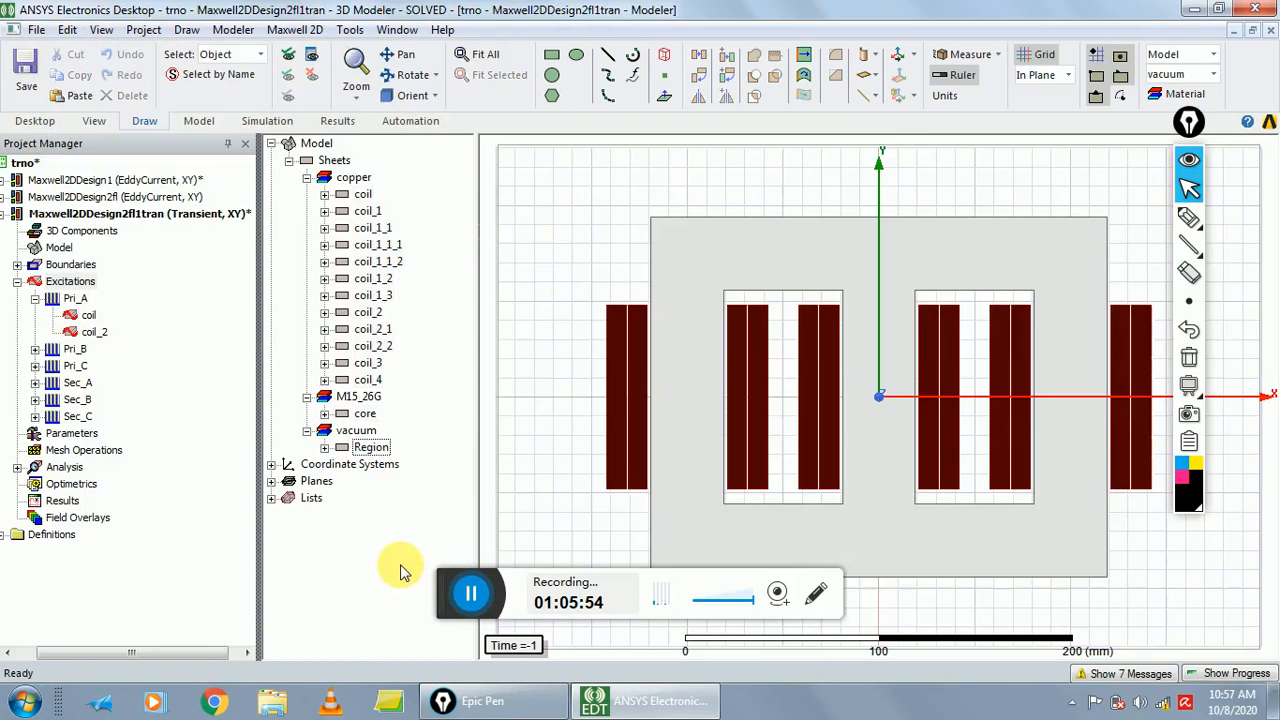
- Activate Maxwell2DDesign2fl1tran and set its solution view context to Setup1 : Transient at time 0.003s
click(125, 213)
click(101, 30)
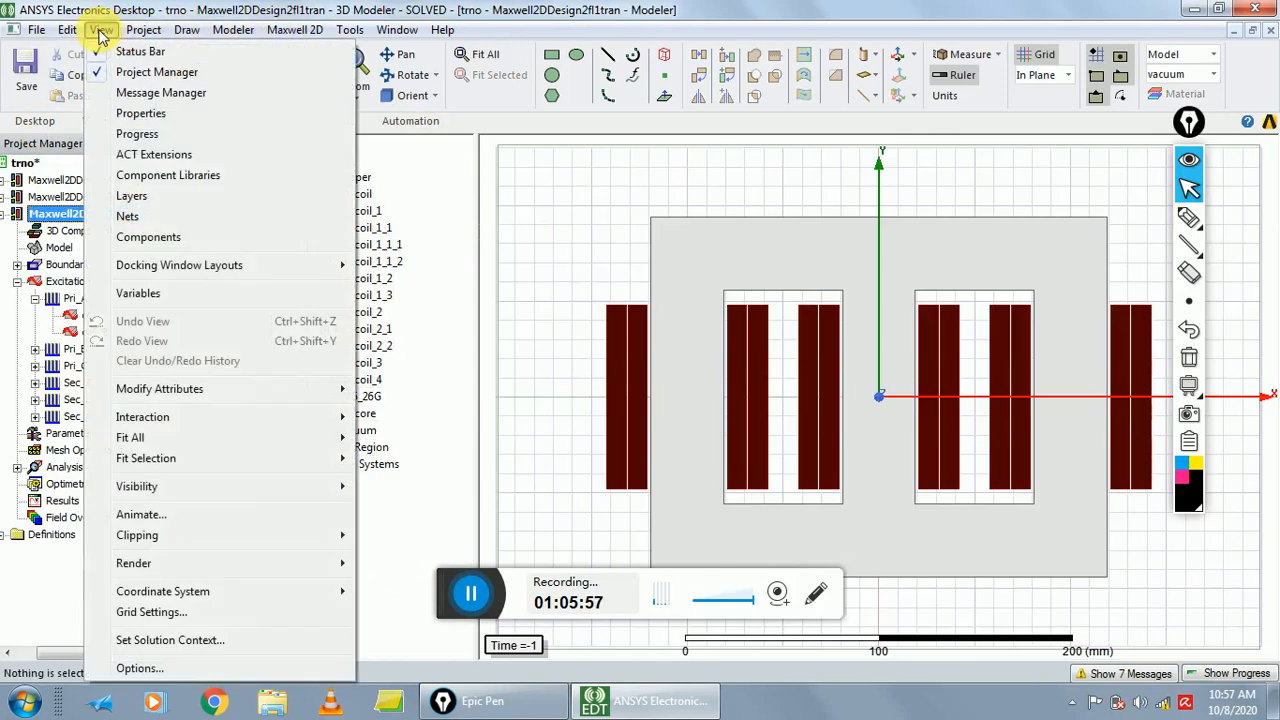
click(200, 640)
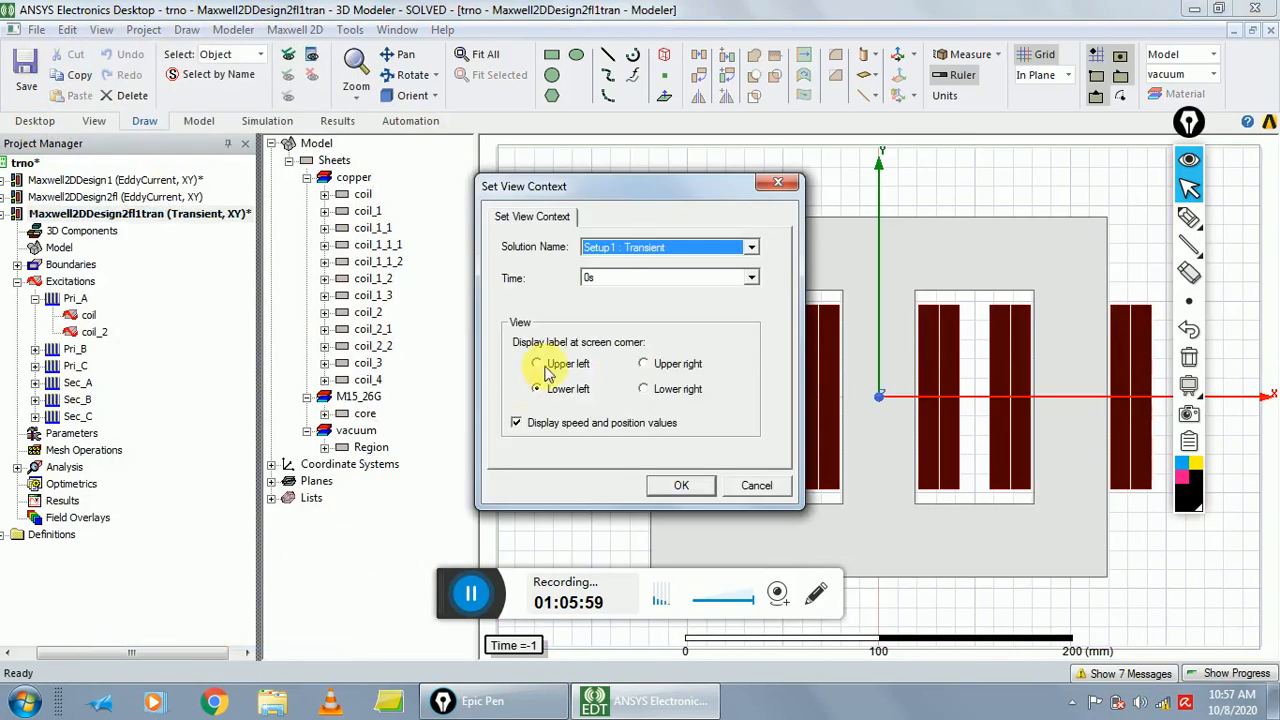
click(645, 279)
click(652, 315)
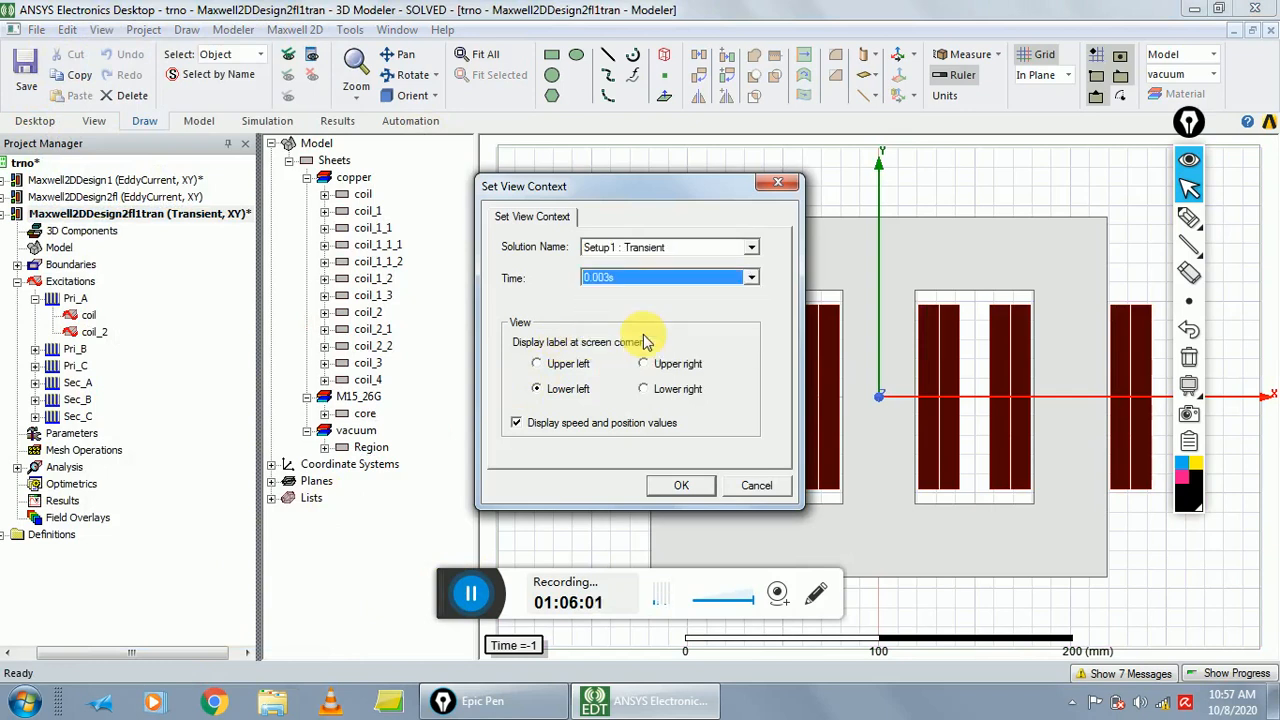
click(683, 485)
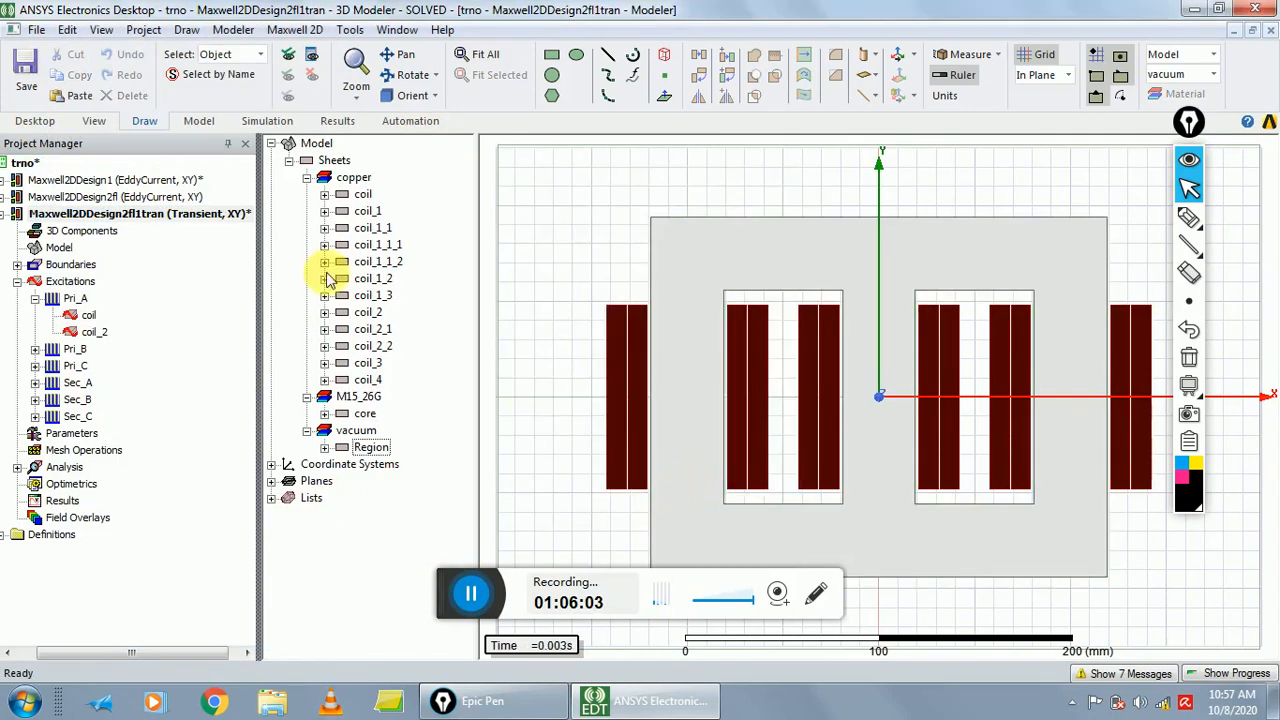
- Select all objects of the transient design and create the mesh plot Mesh1 on them
click(67, 29)
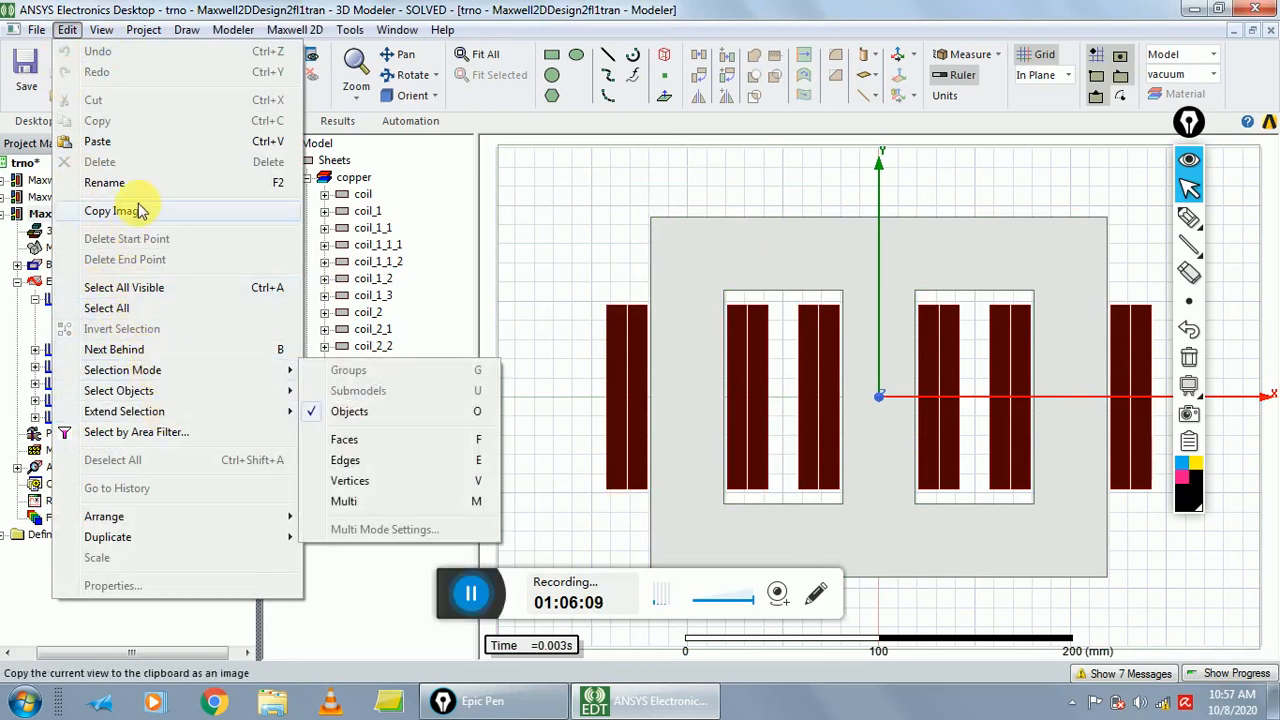
click(106, 308)
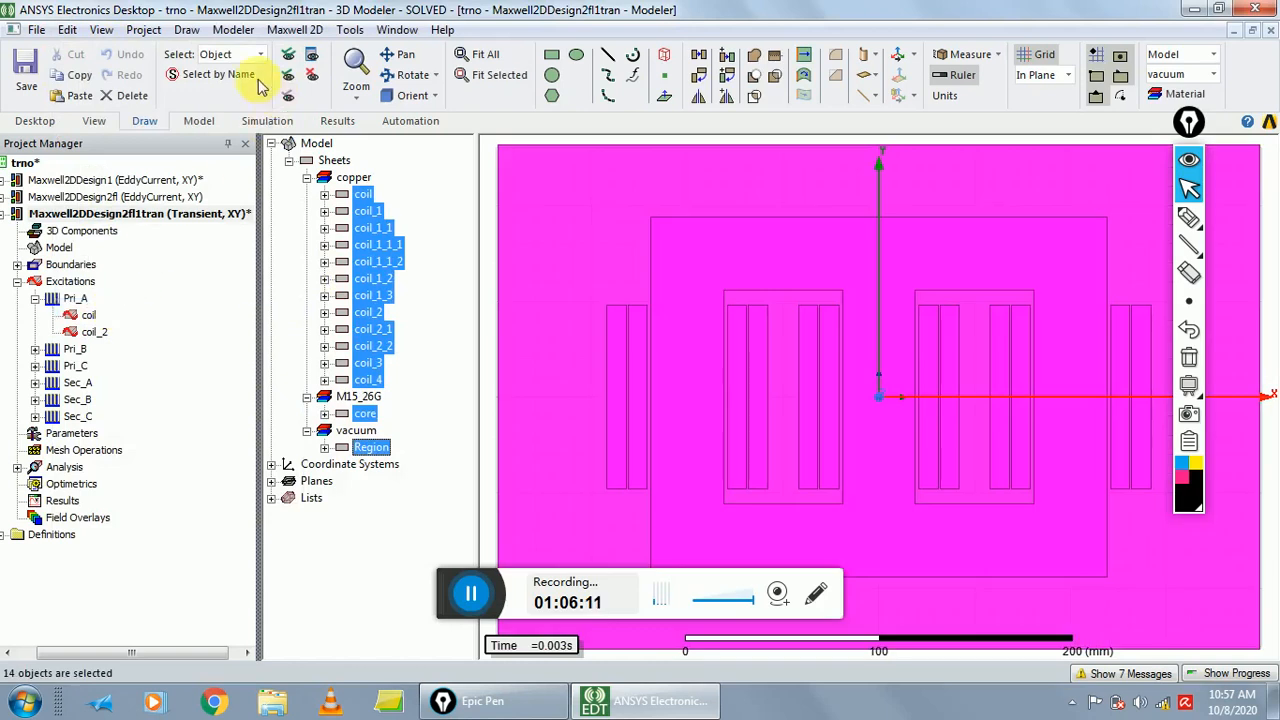
click(281, 32)
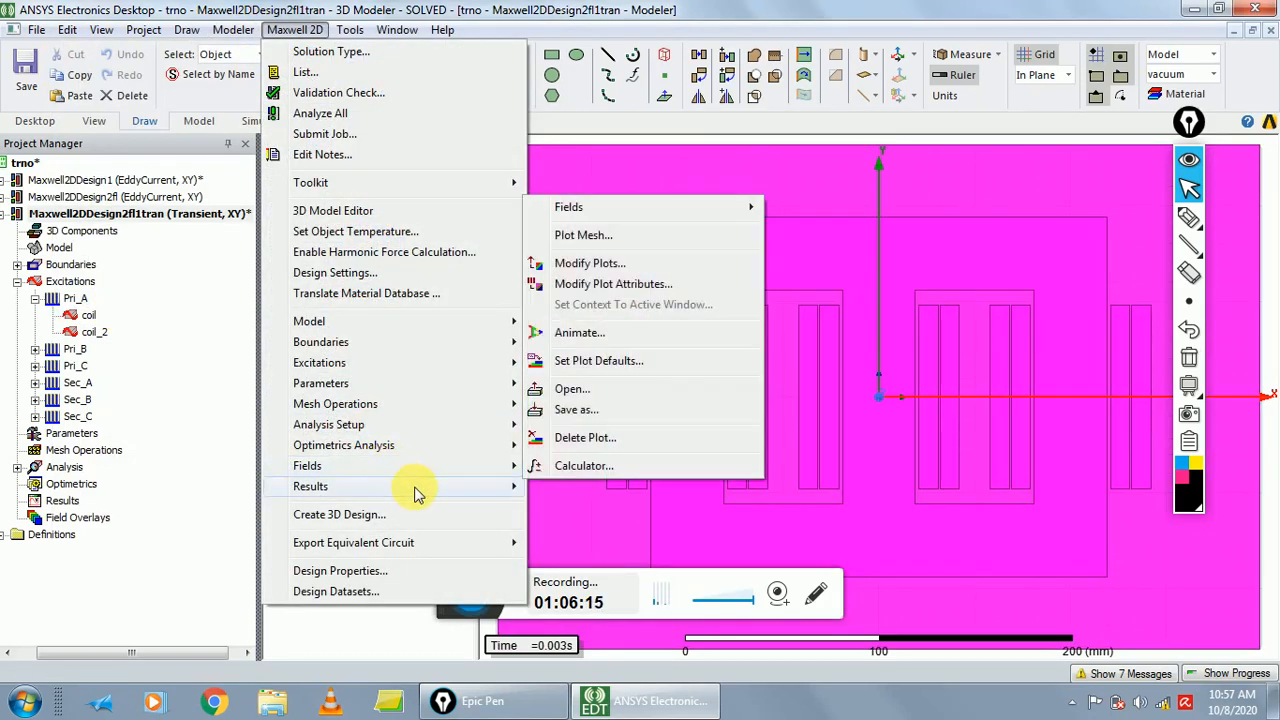
mouse_move(428, 472)
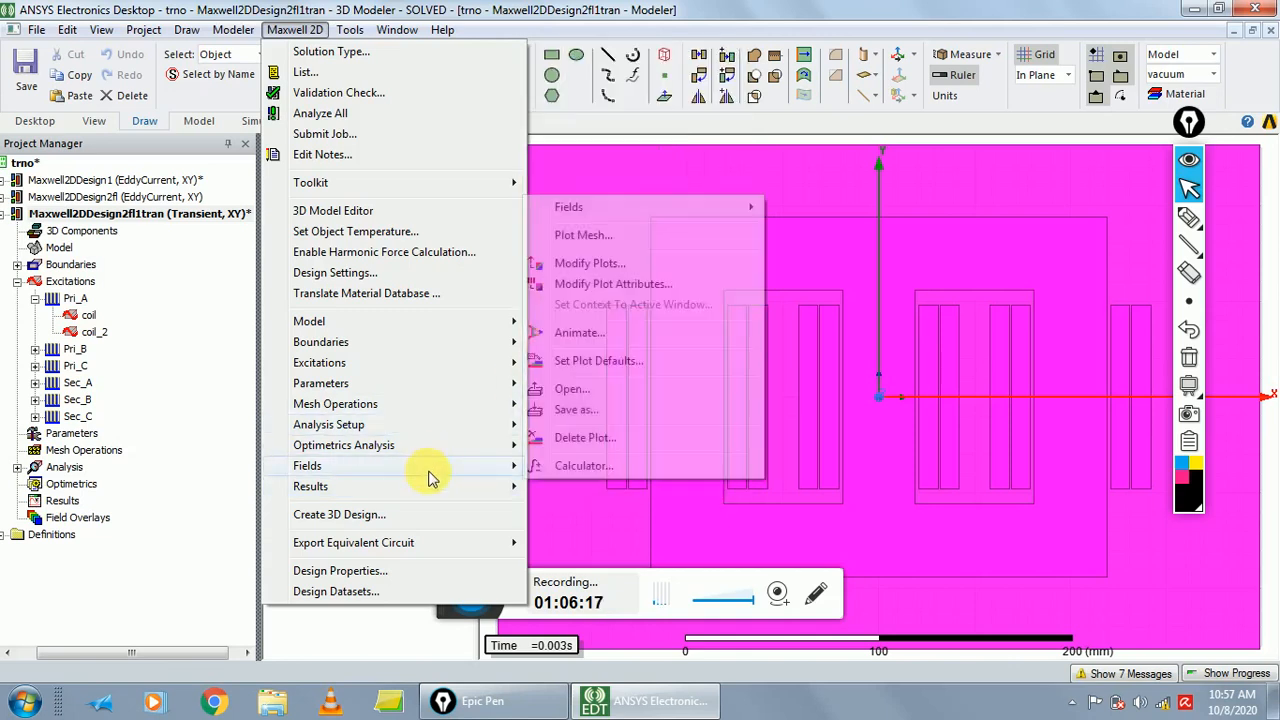
click(600, 236)
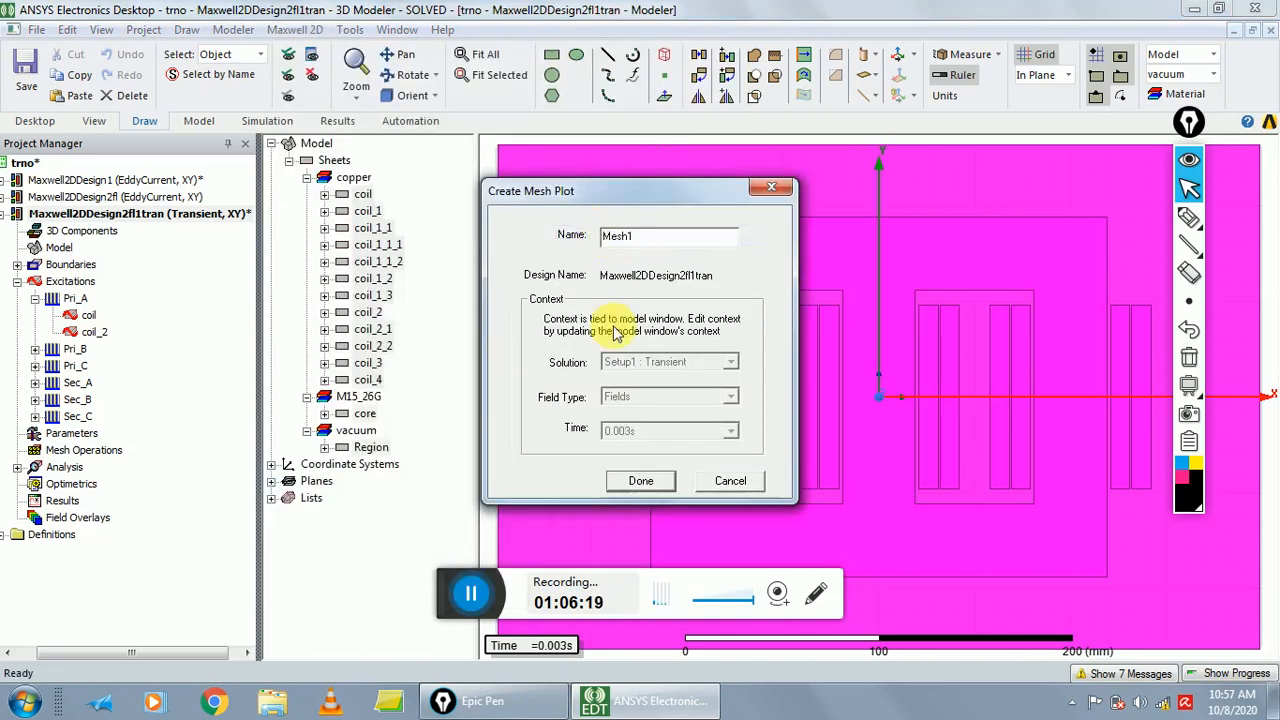
click(658, 483)
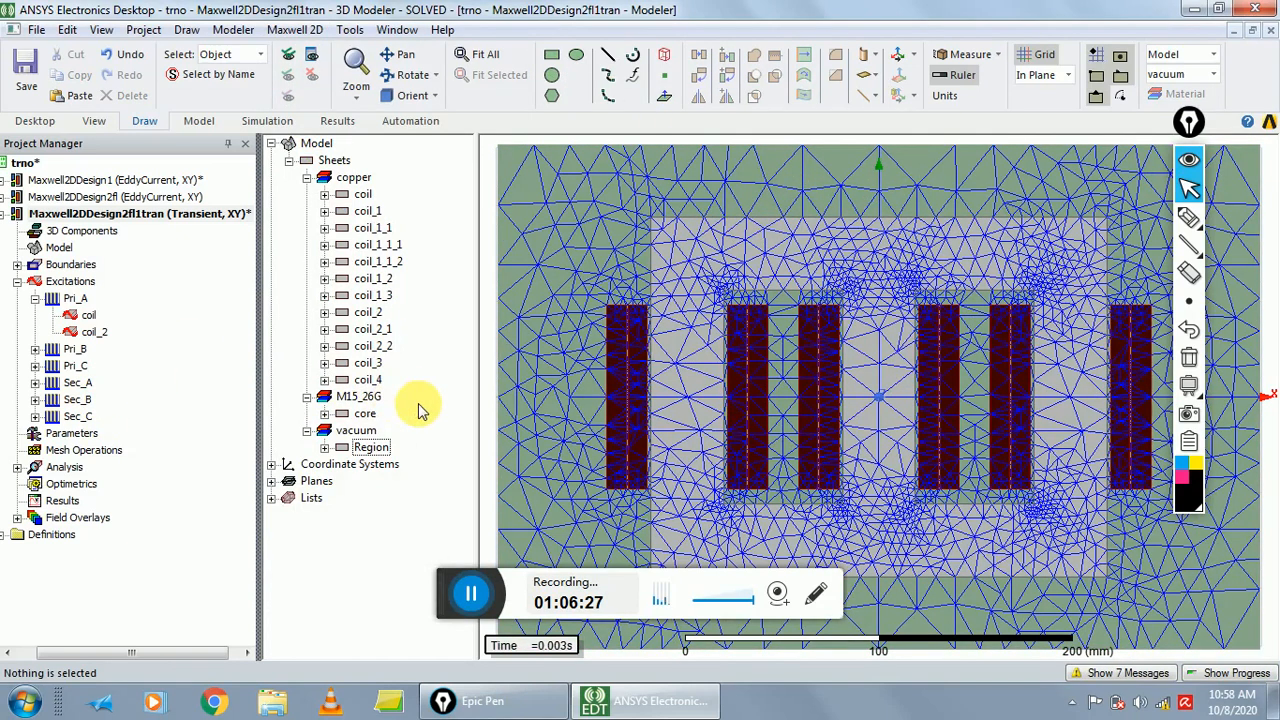
- Delete the mesh plots from the transient design's field overlays
click(17, 518)
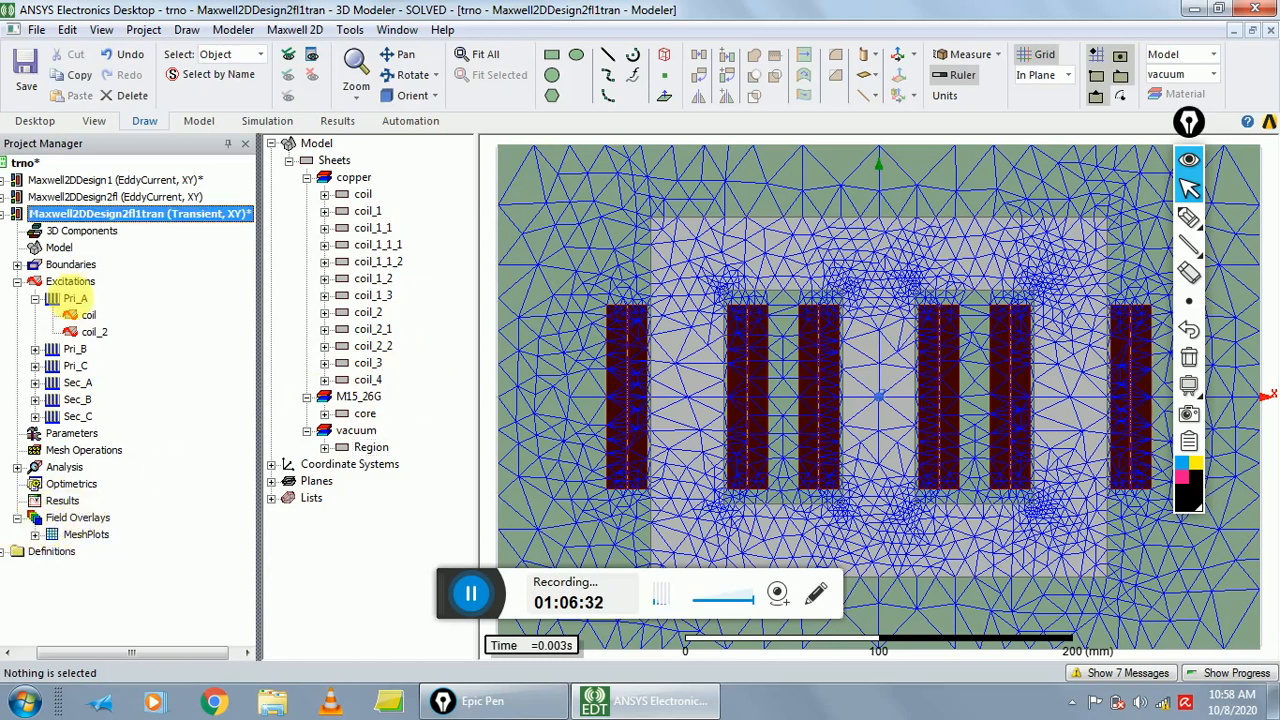
click(80, 536)
right_click(76, 538)
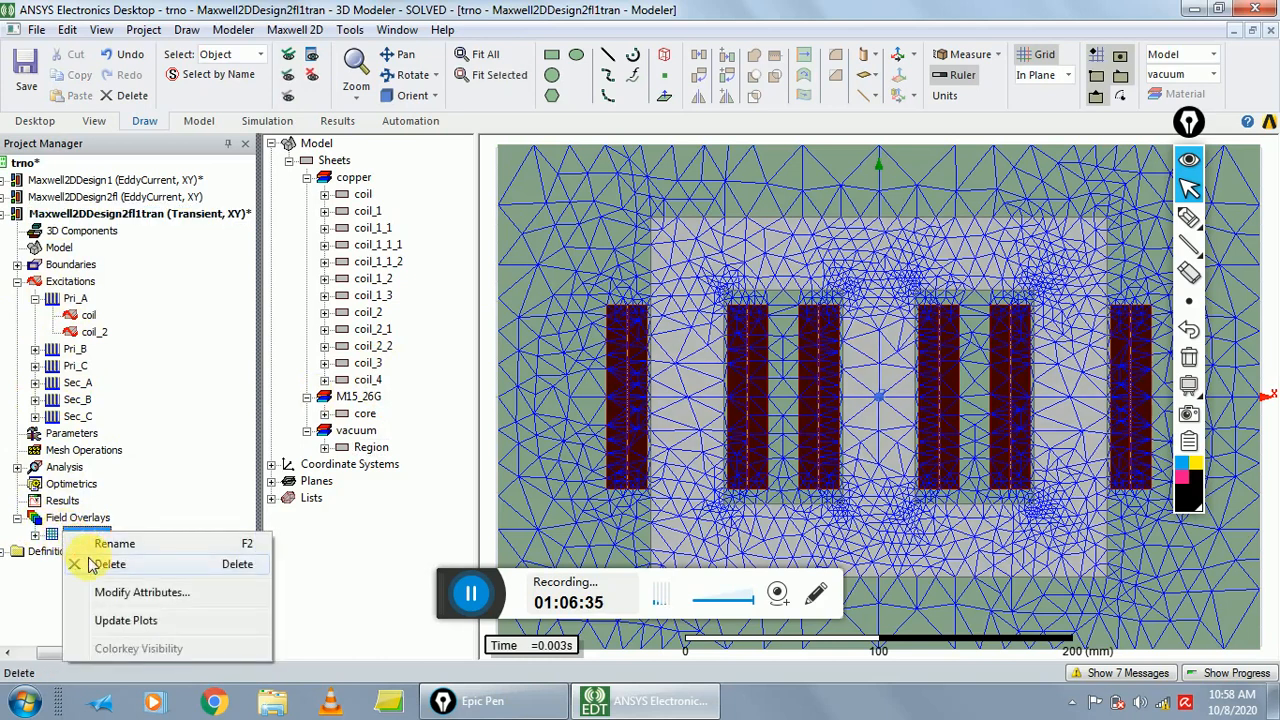
click(95, 562)
click(608, 396)
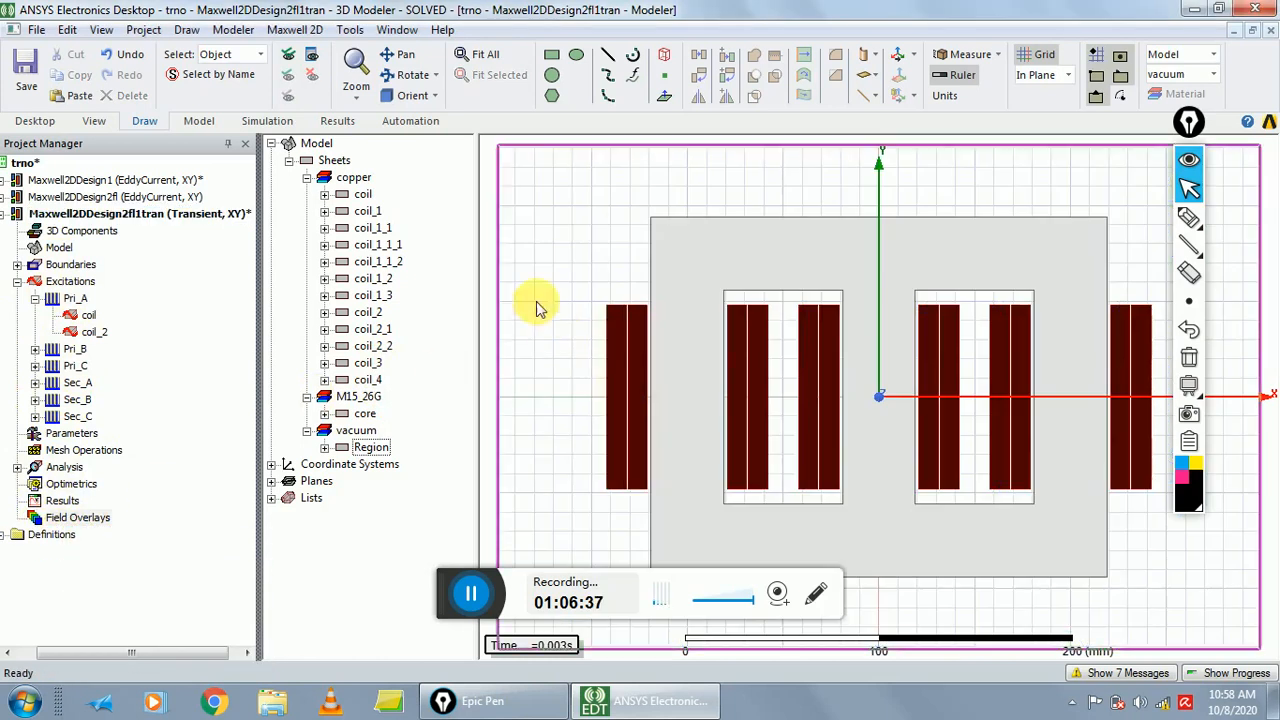
- Select all model objects and create a Mag_B field plot in the core volume at time 0.003s
click(100, 30)
mouse_move(68, 30)
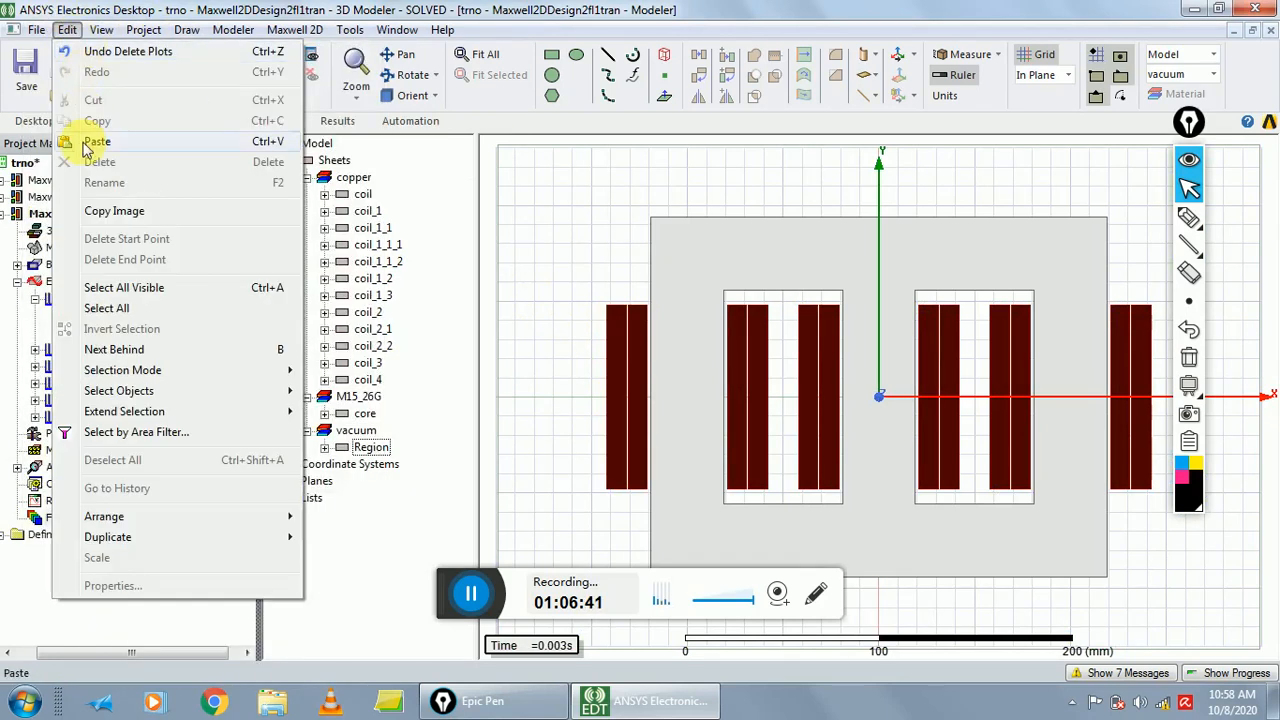
click(135, 309)
click(295, 30)
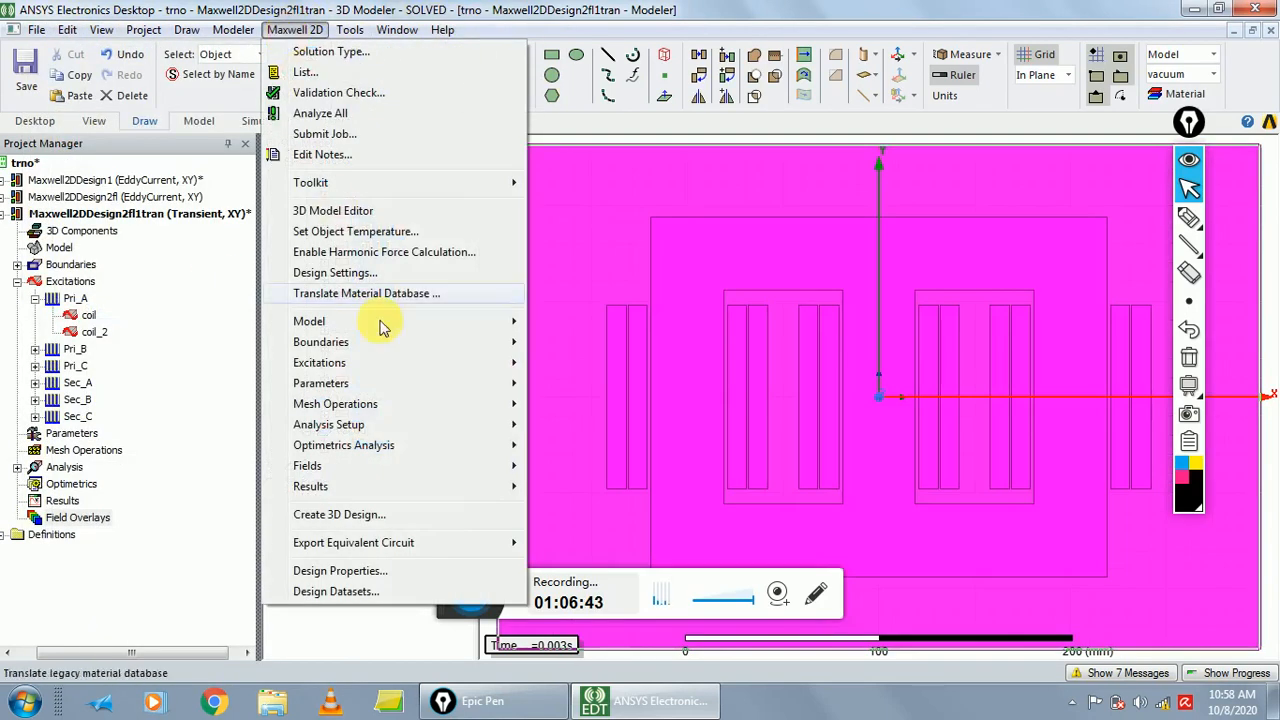
mouse_move(415, 466)
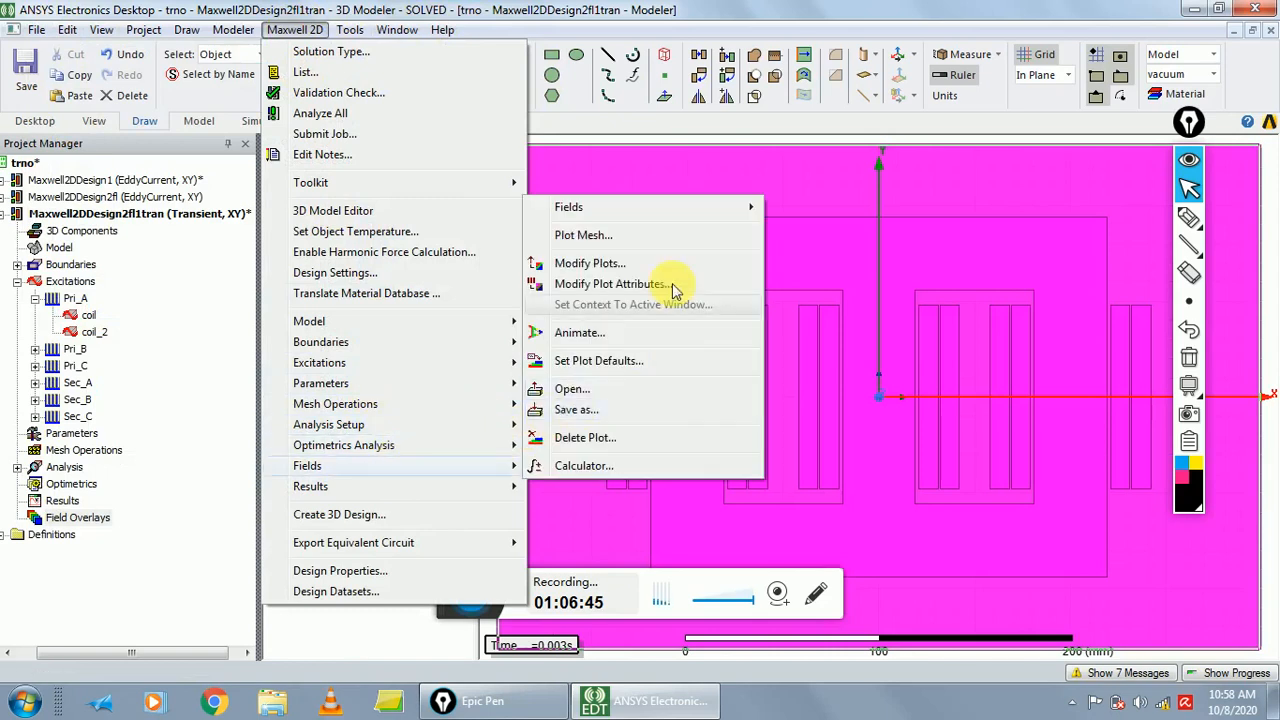
mouse_move(752, 210)
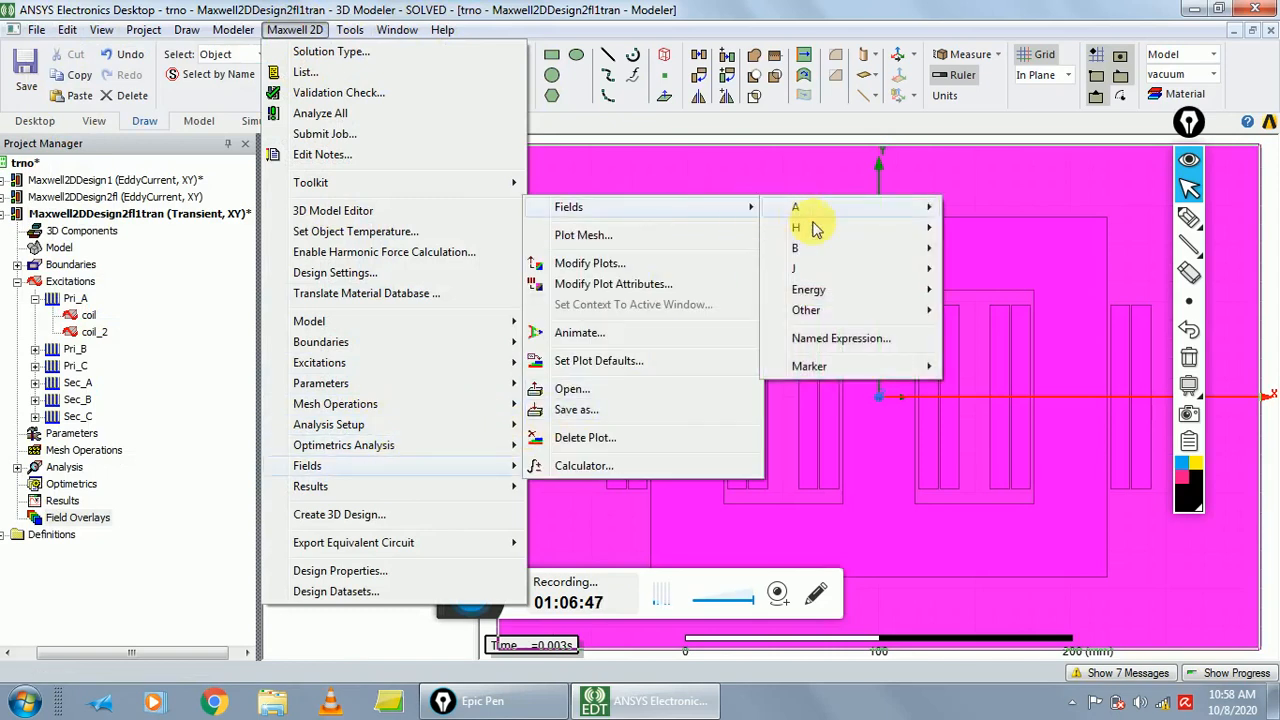
mouse_move(850, 248)
click(989, 255)
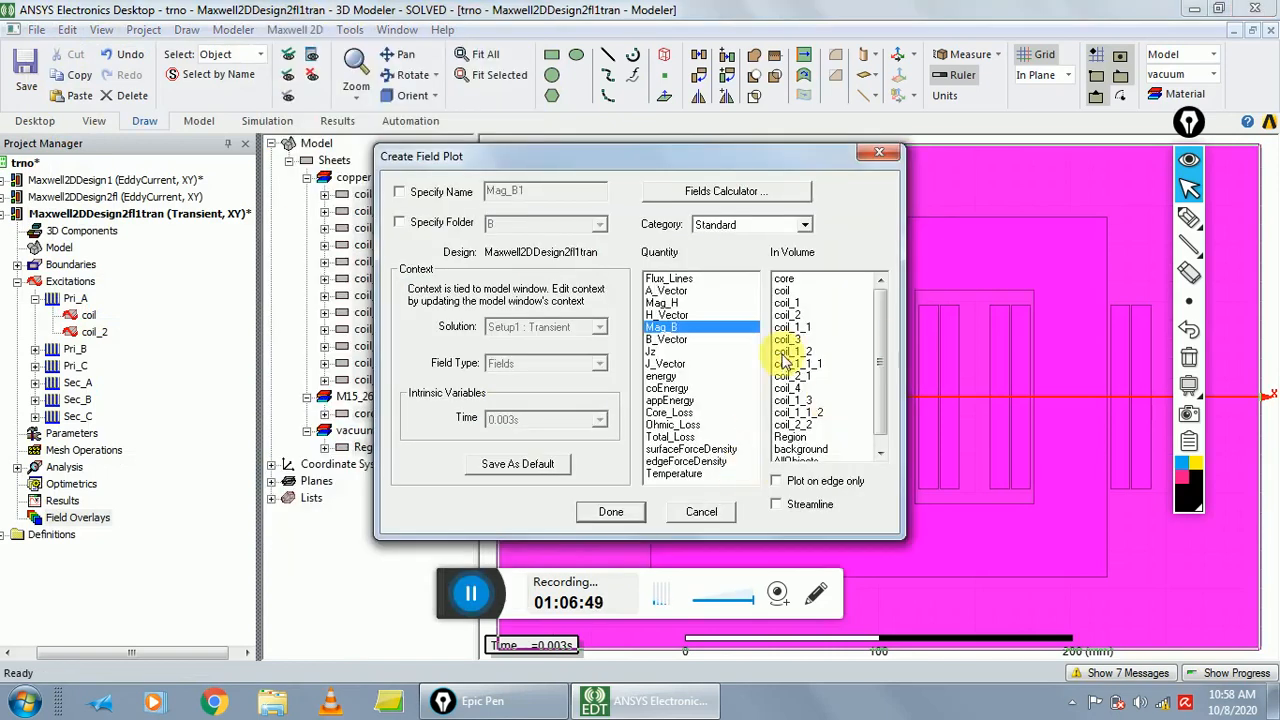
click(828, 292)
click(824, 279)
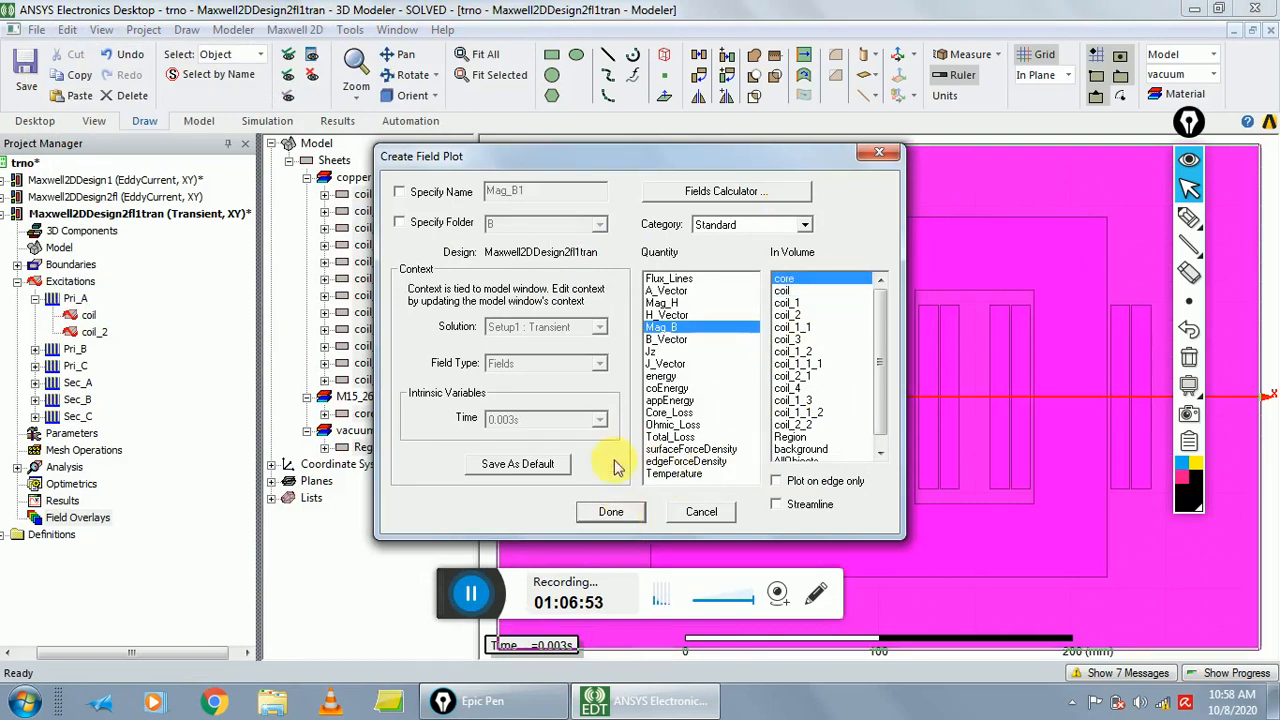
click(610, 512)
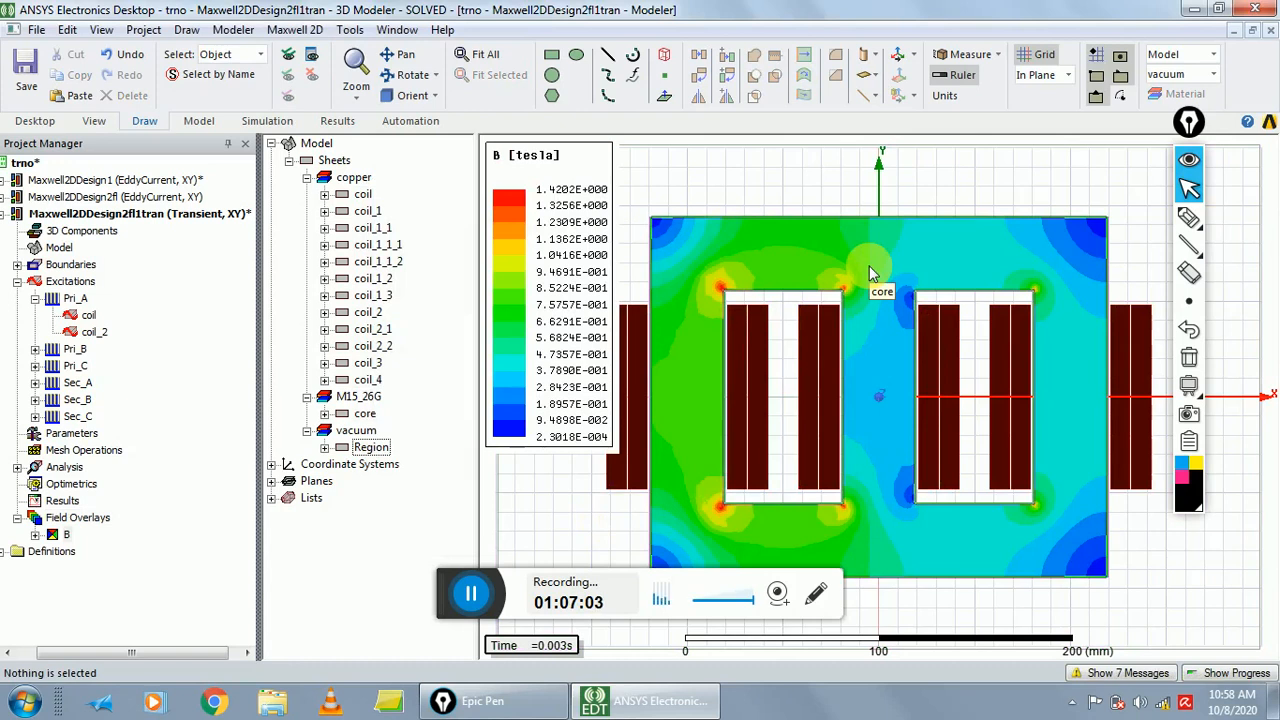
- Animate the core's flux density plot with Time as the swept variable over all time values, and close the animation
click(106, 33)
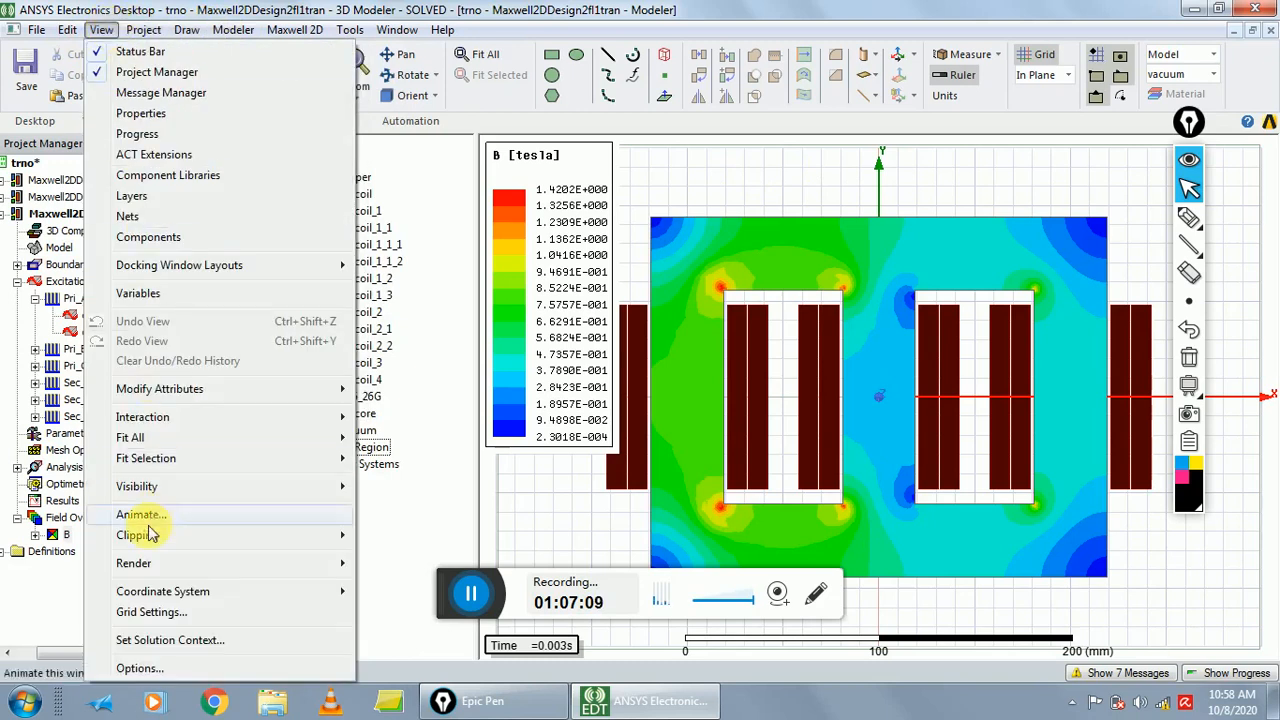
click(150, 514)
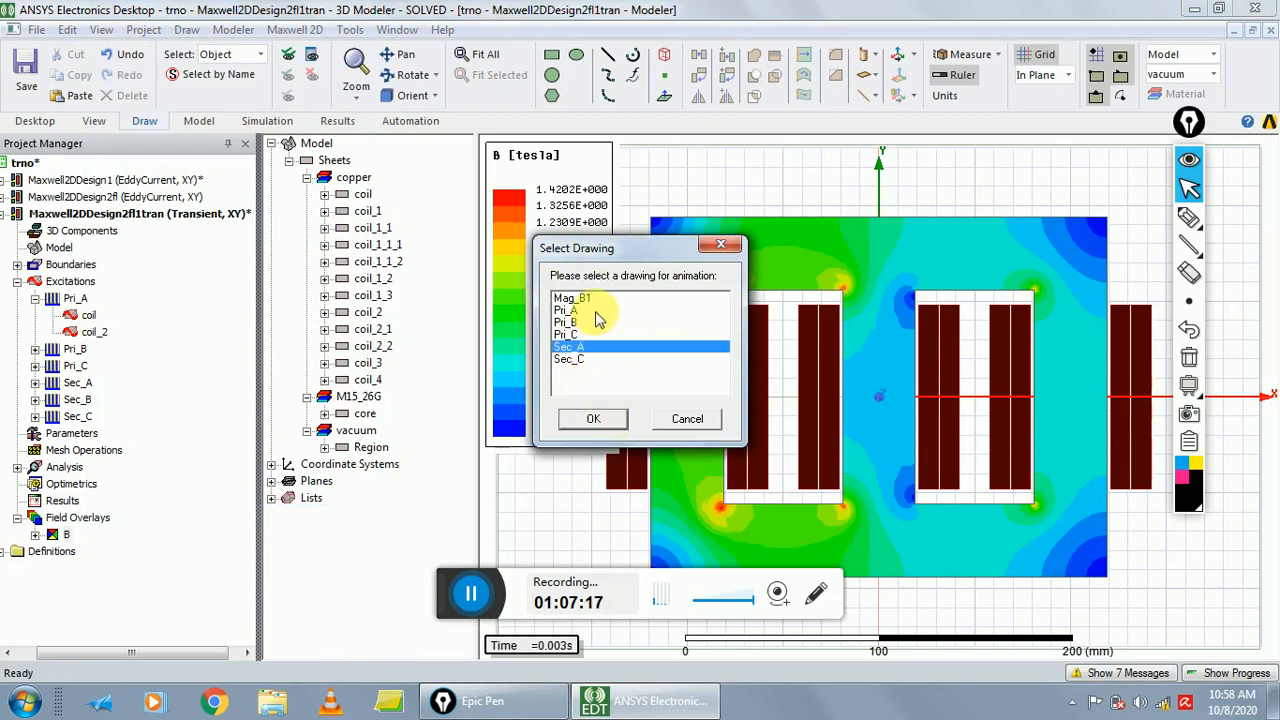
click(595, 419)
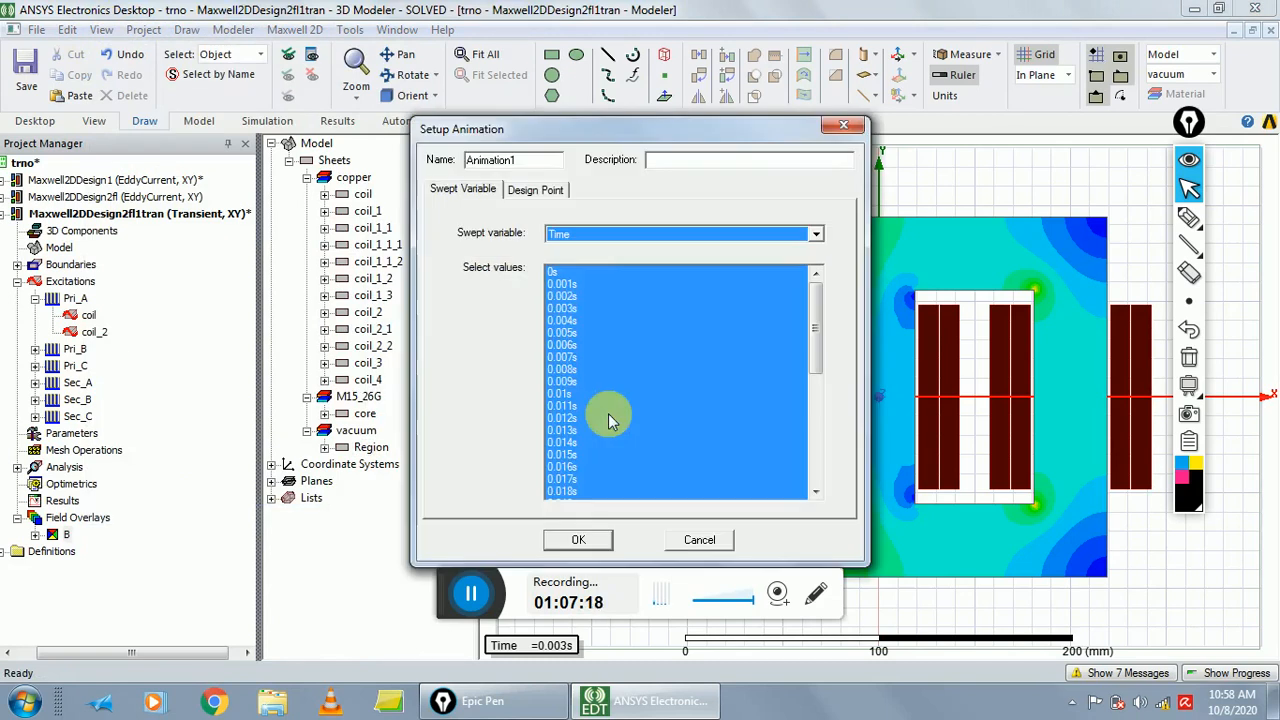
click(578, 540)
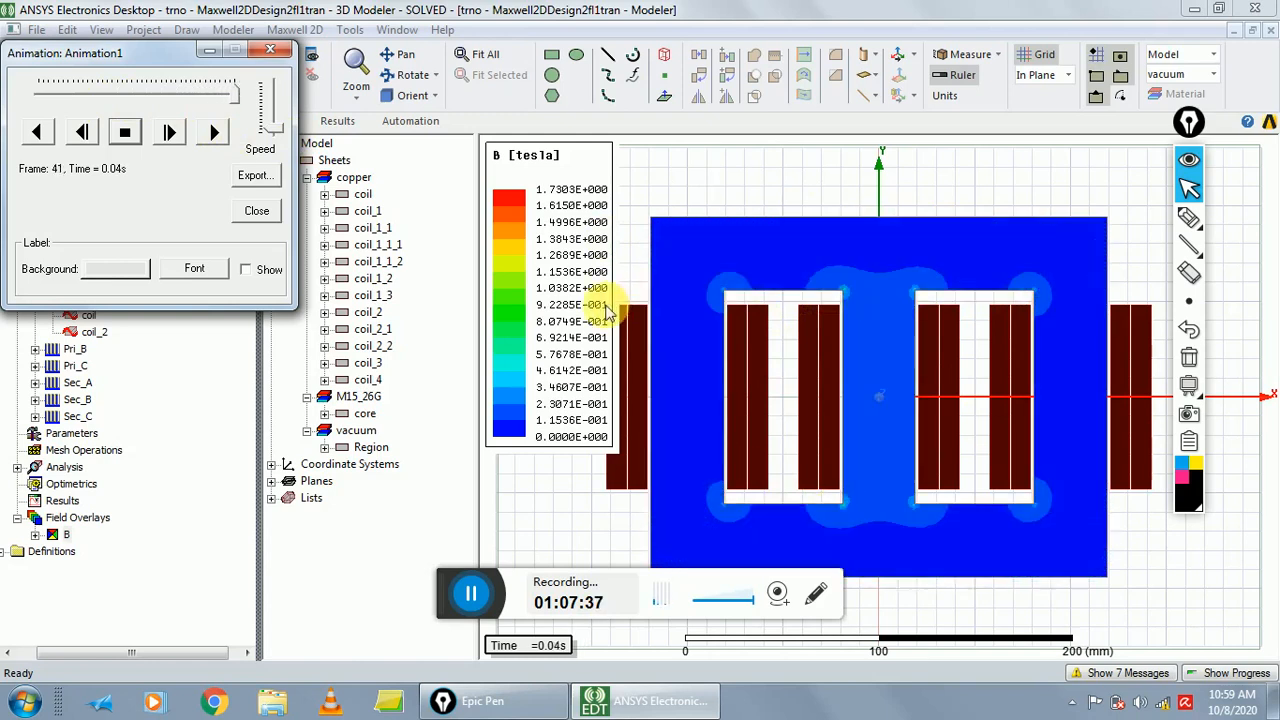
click(270, 50)
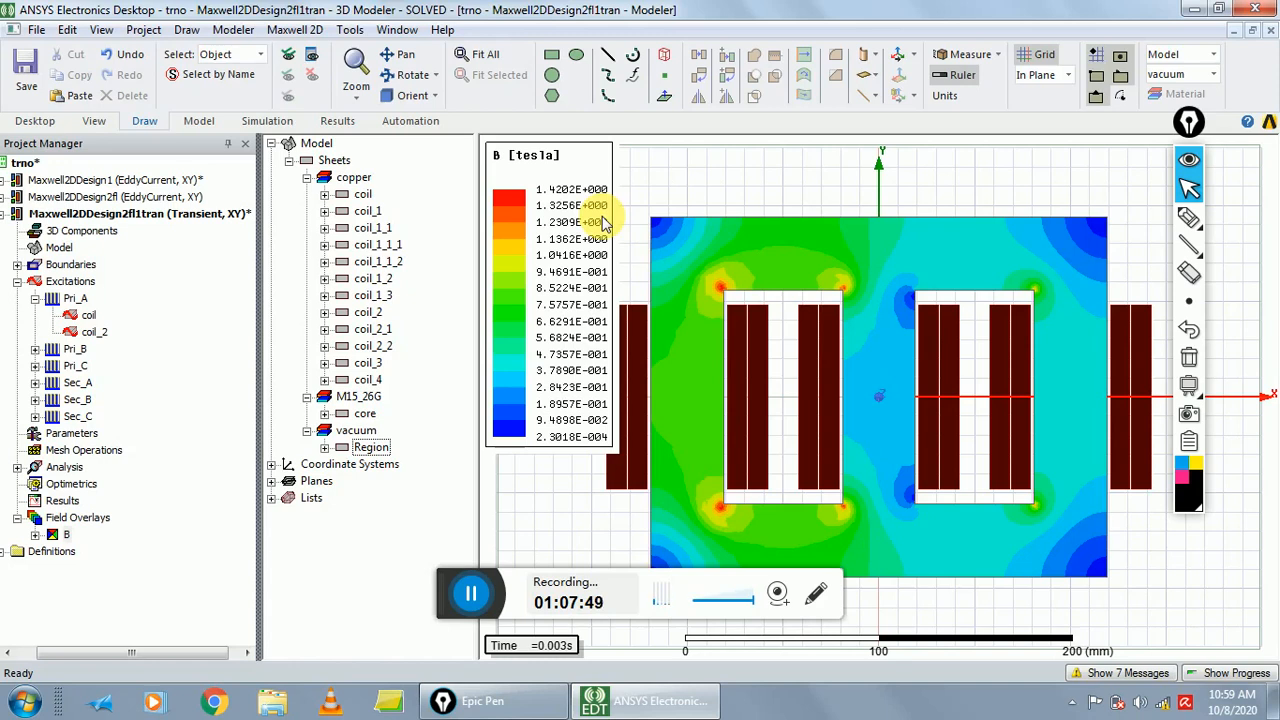
- Create a rectangular transient report of the winding quantity Current(Pri_A) against Time for Setup1 : Transient
click(295, 30)
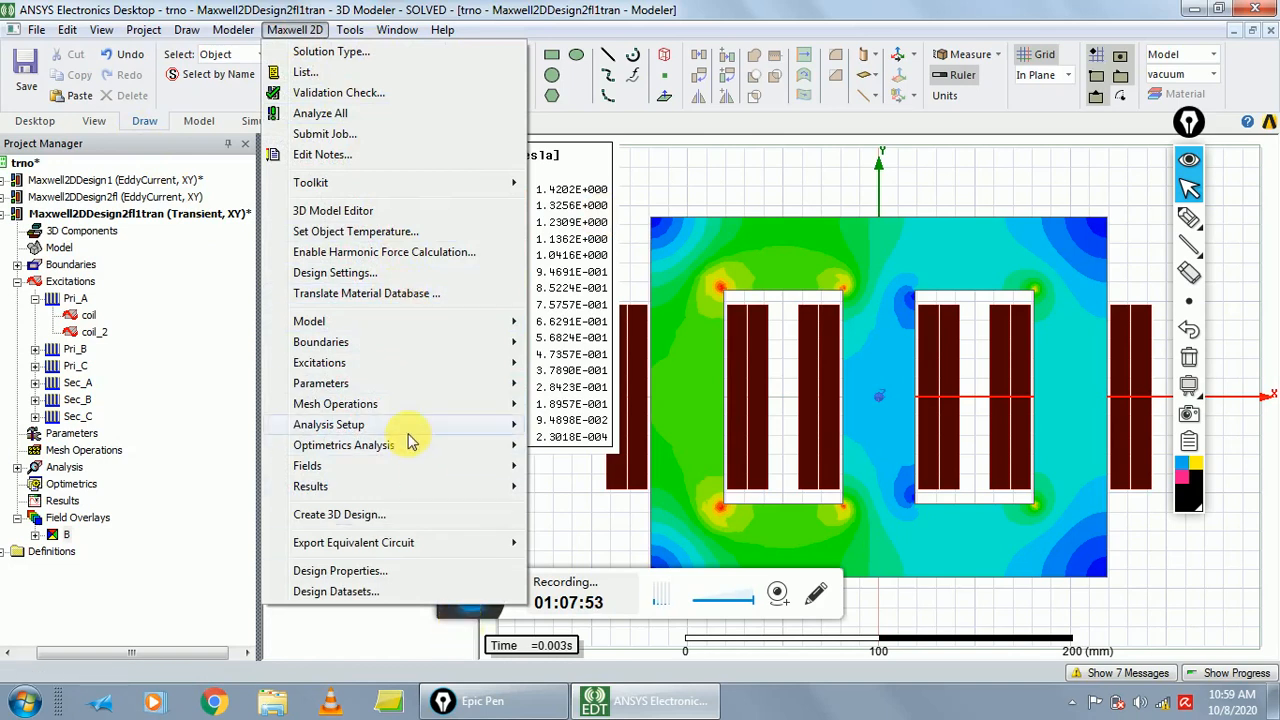
mouse_move(520, 486)
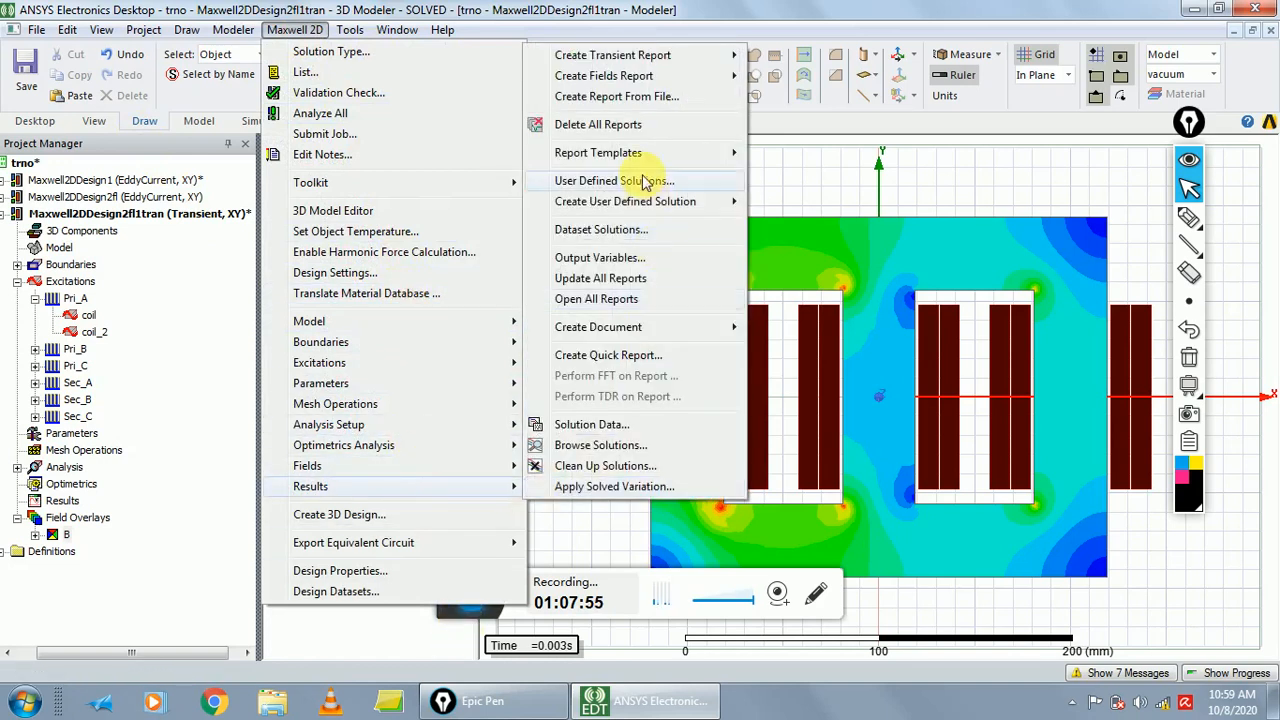
mouse_move(634, 62)
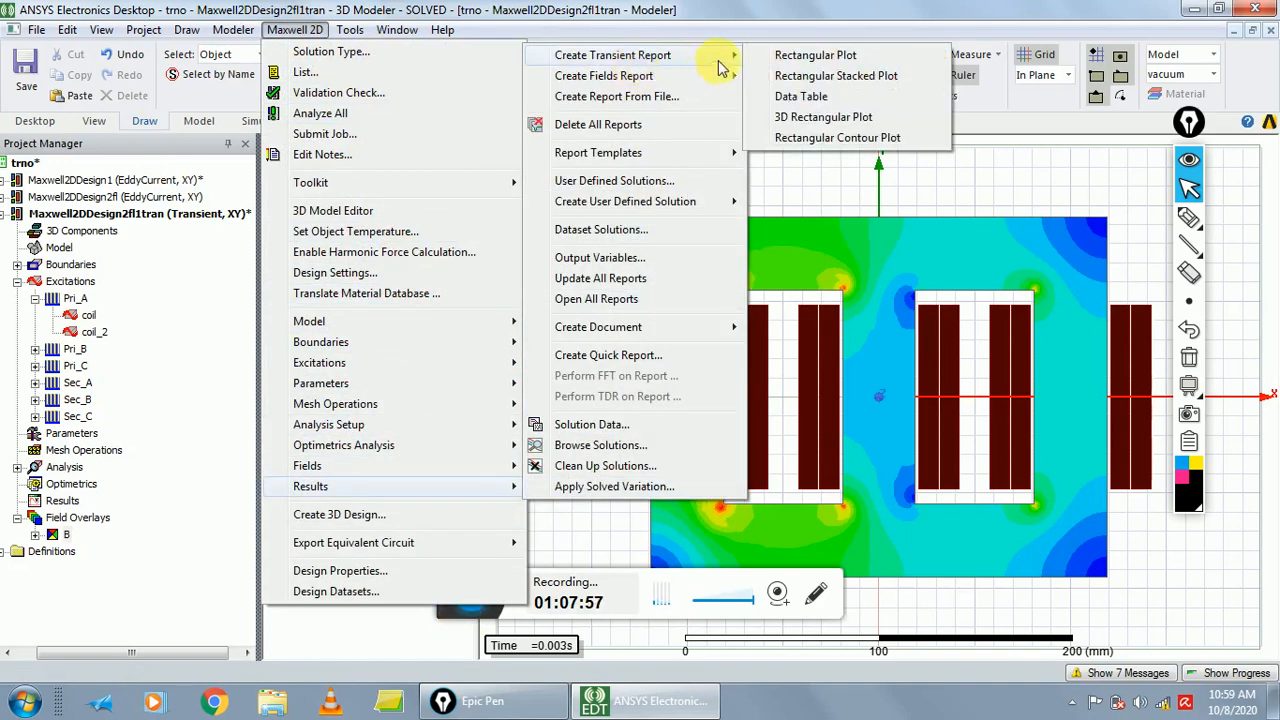
mouse_move(730, 56)
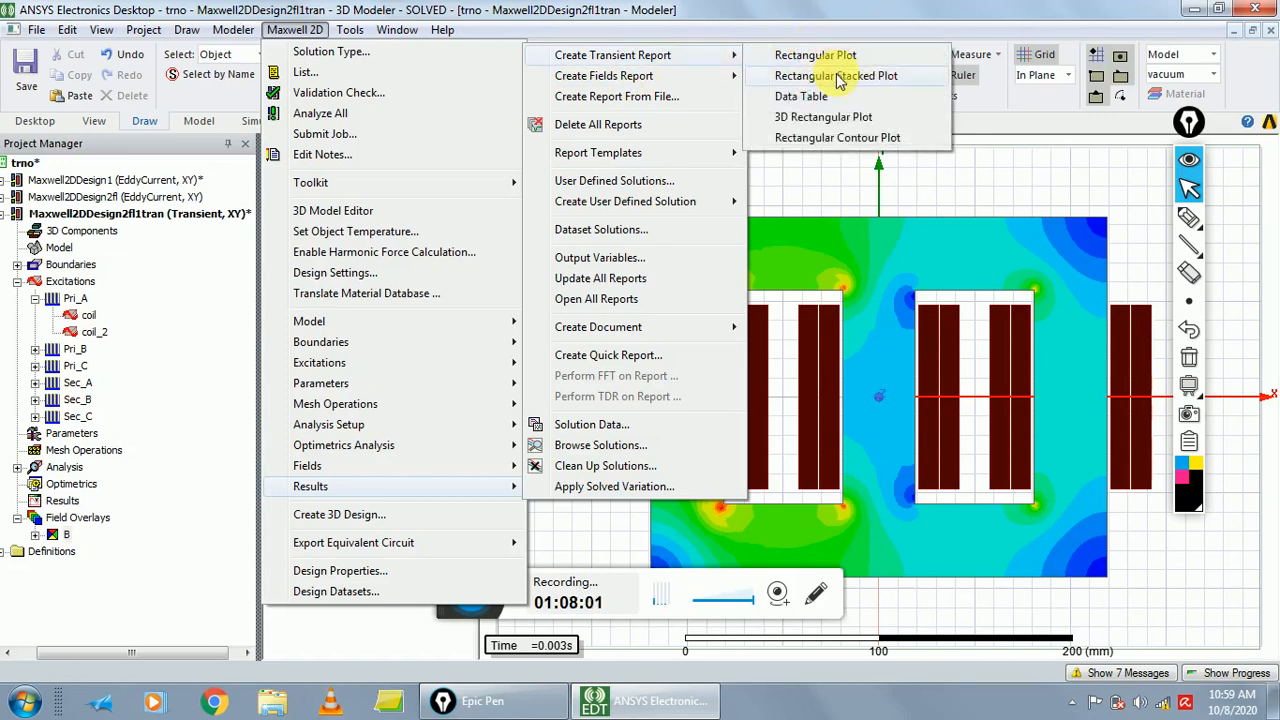
click(834, 56)
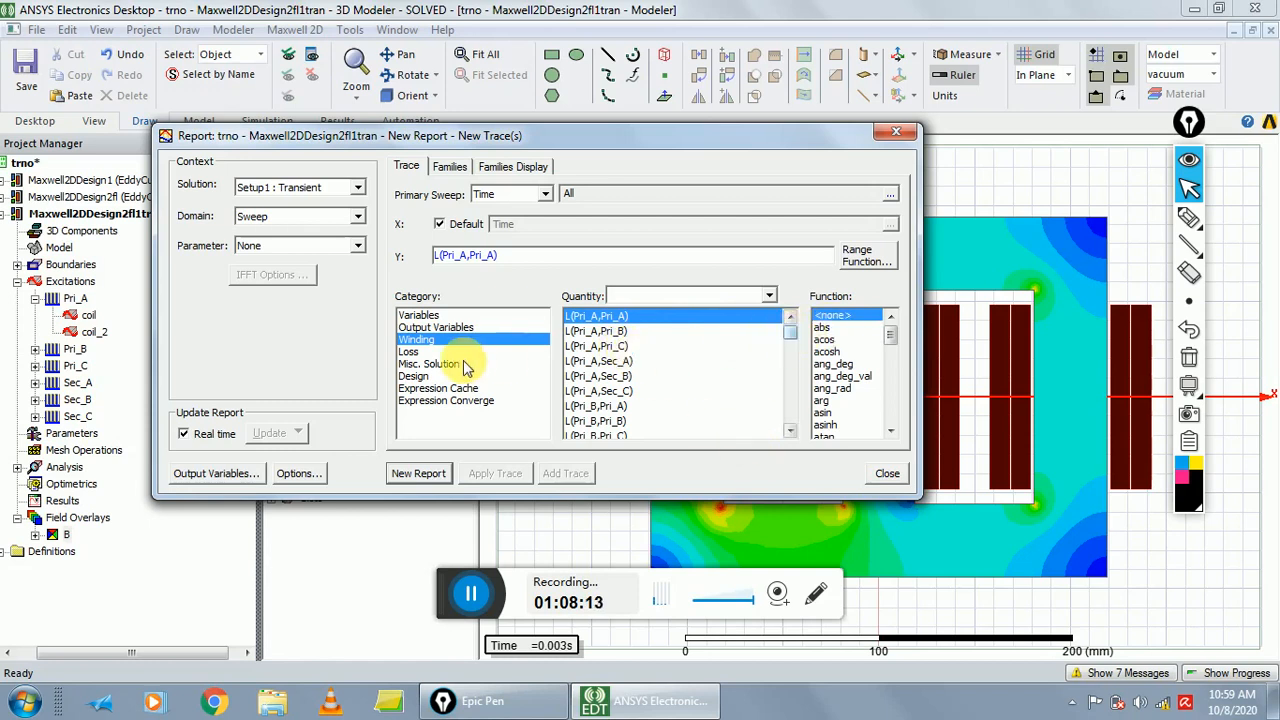
drag(794, 337, 822, 425)
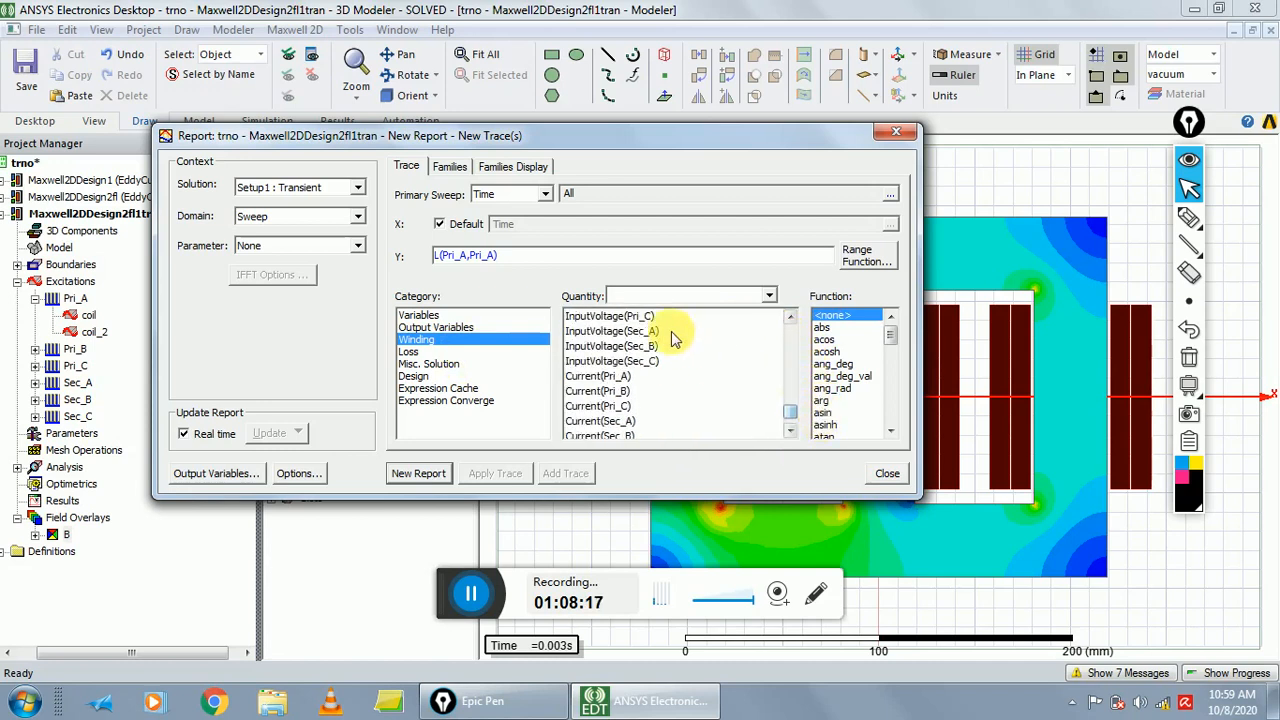
click(645, 391)
click(640, 377)
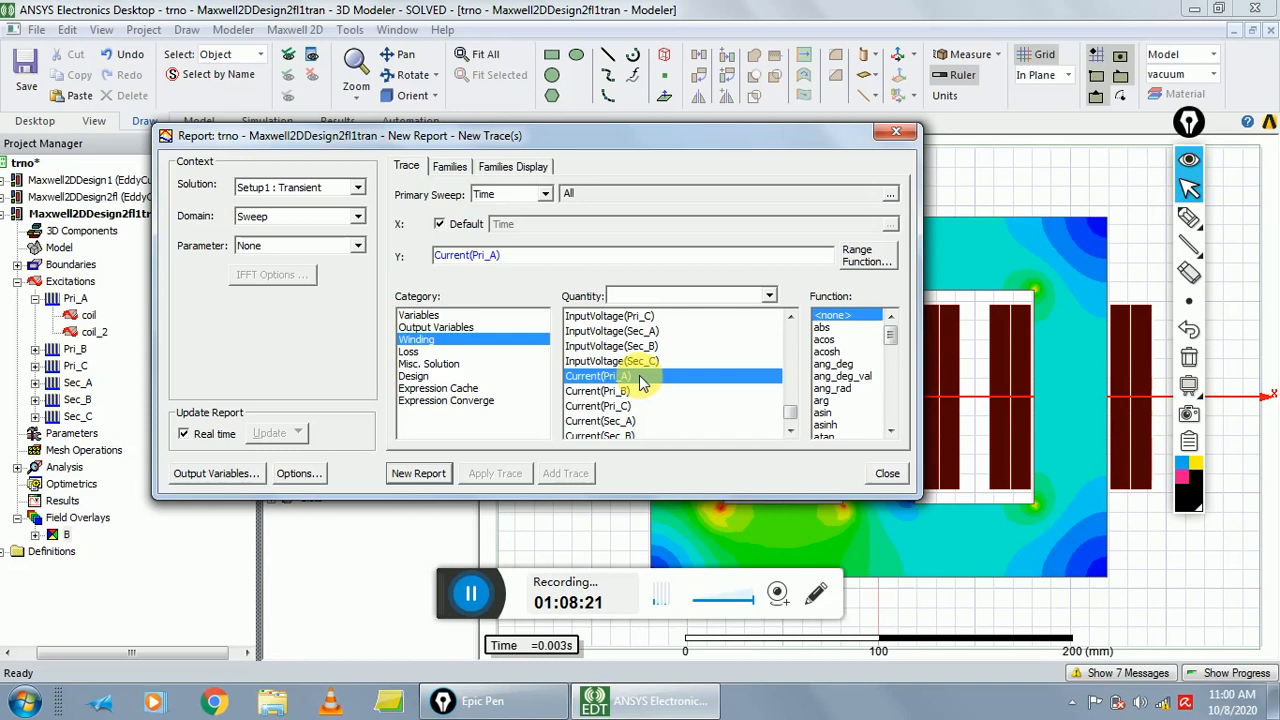
click(432, 474)
drag(844, 130, 794, 428)
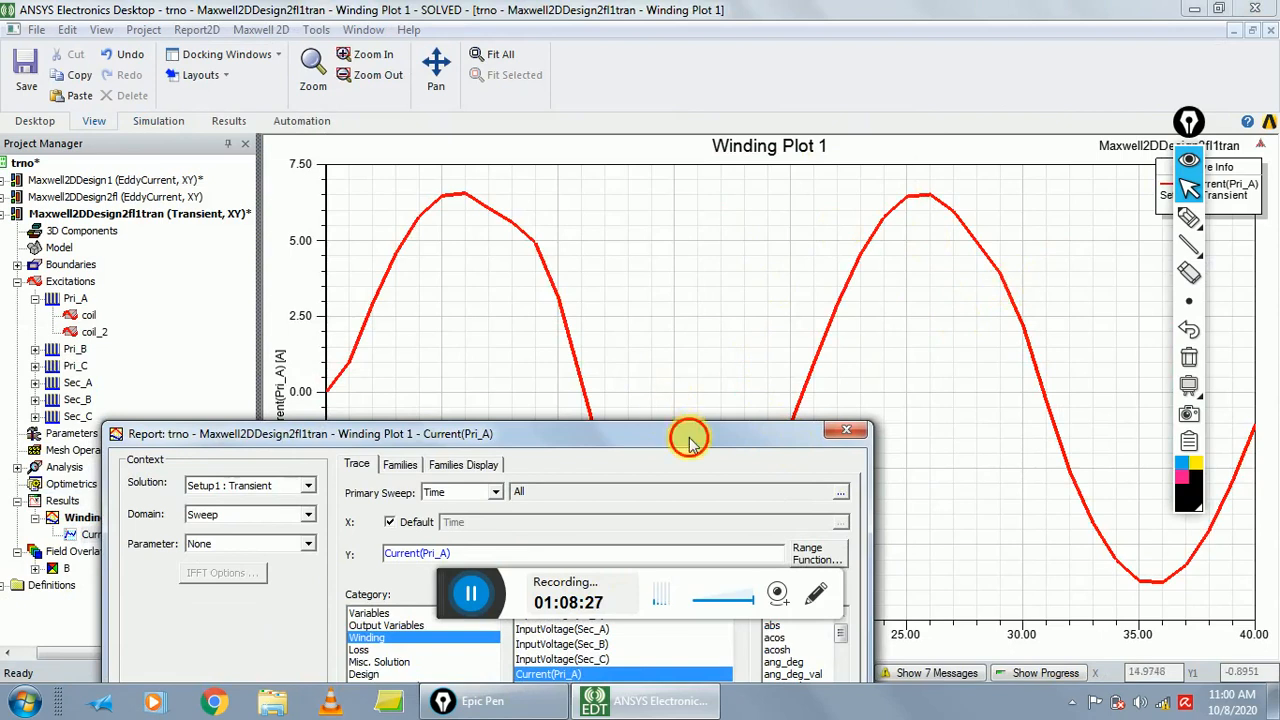
drag(686, 435, 778, 119)
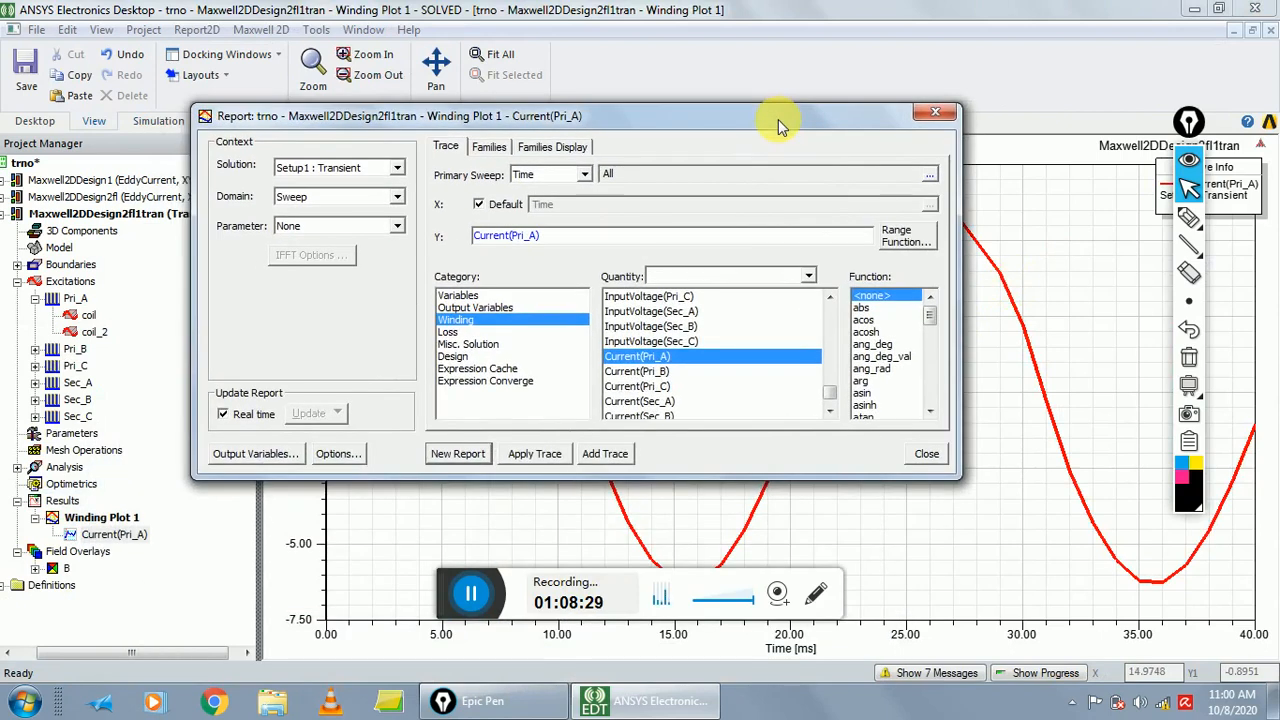